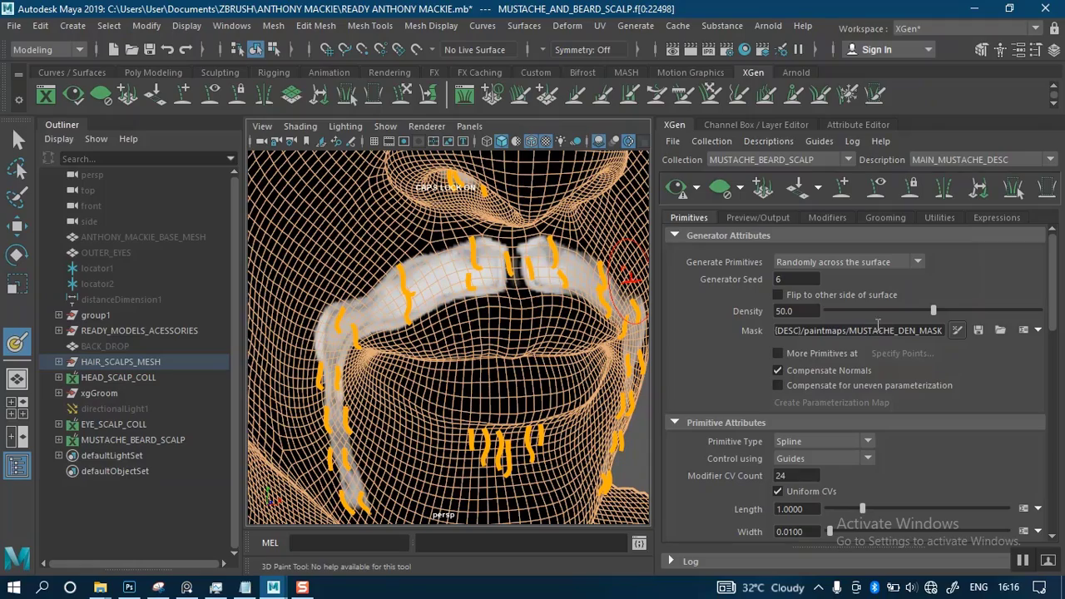
Turn off the wireframe-on-shaded display so the mustache mask is shown without the mesh lines
mouse_move(446, 306)
alt+mouse_down()
mouse_move(556, 280)
mouse_move(516, 274)
mouse_move(487, 300)
mouse_move(474, 233)
mouse_move(495, 310)
mouse_move(388, 311)
mouse_move(583, 309)
mouse_move(435, 314)
mouse_move(484, 296)
mouse_move(501, 371)
mouse_move(486, 308)
alt+mouse_up()
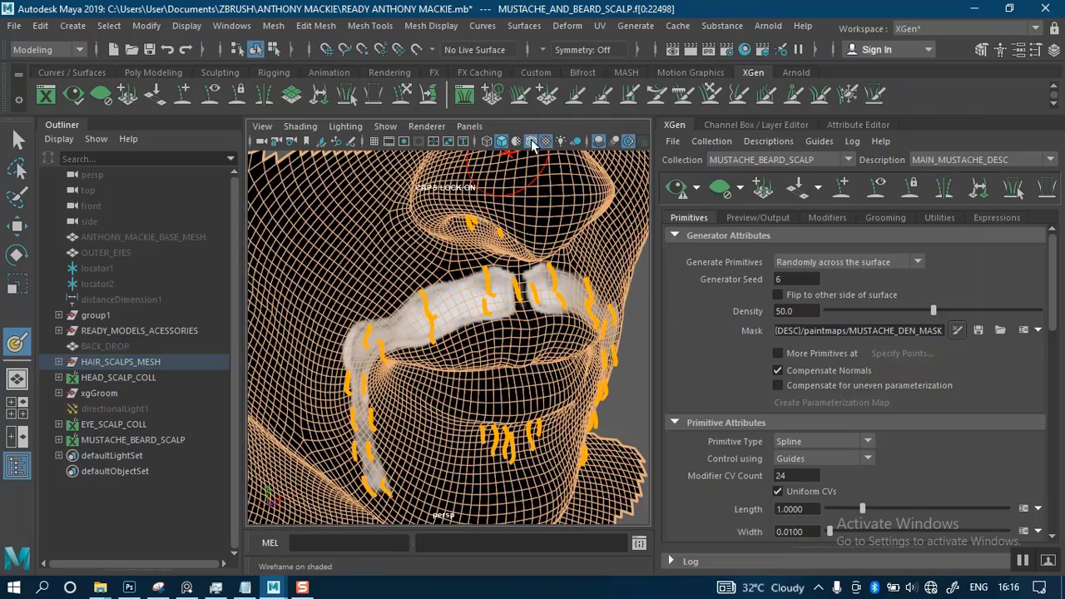
click(532, 142)
mouse_move(503, 321)
alt+mouse_down()
mouse_move(471, 290)
mouse_move(503, 261)
mouse_move(472, 245)
alt+mouse_up()
Switch to File Explorer and go from the mustache description's paintmaps folder up to the PROJECT AFRICAN MALE MAYA folder
click(100, 587)
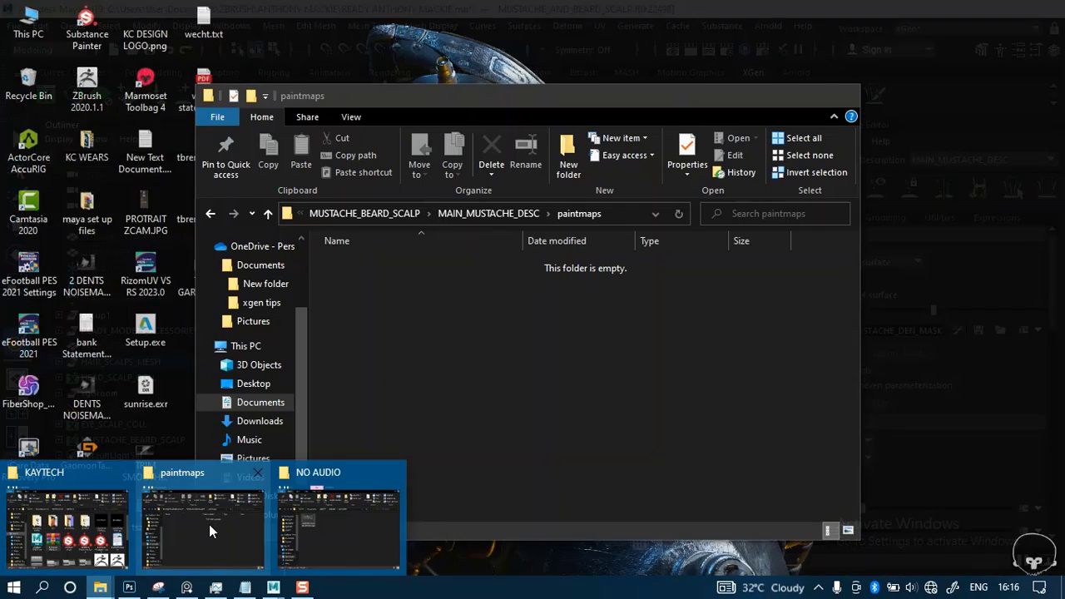
click(210, 531)
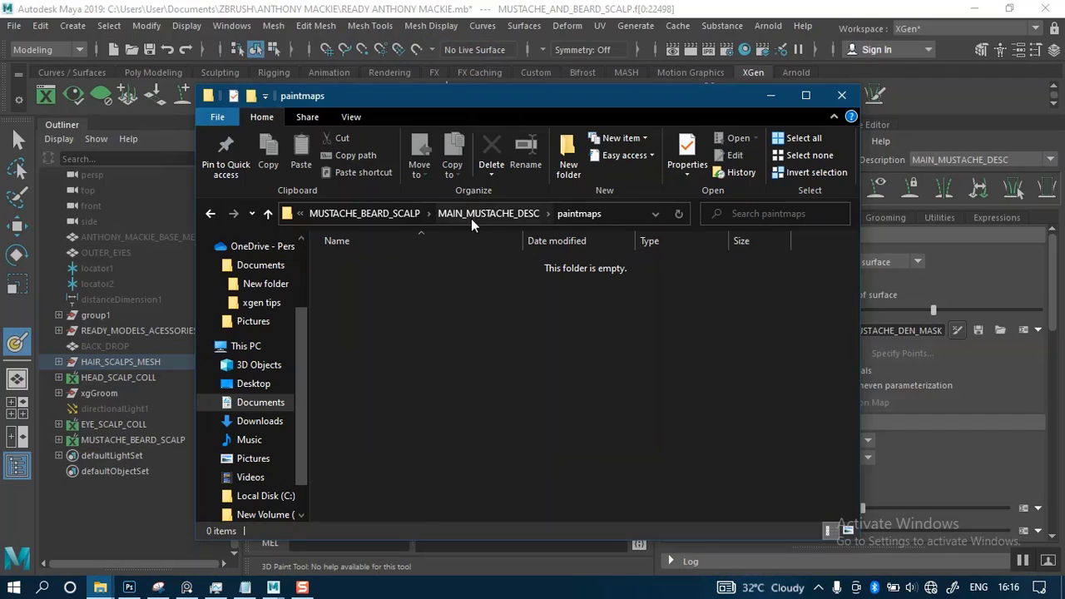
click(471, 215)
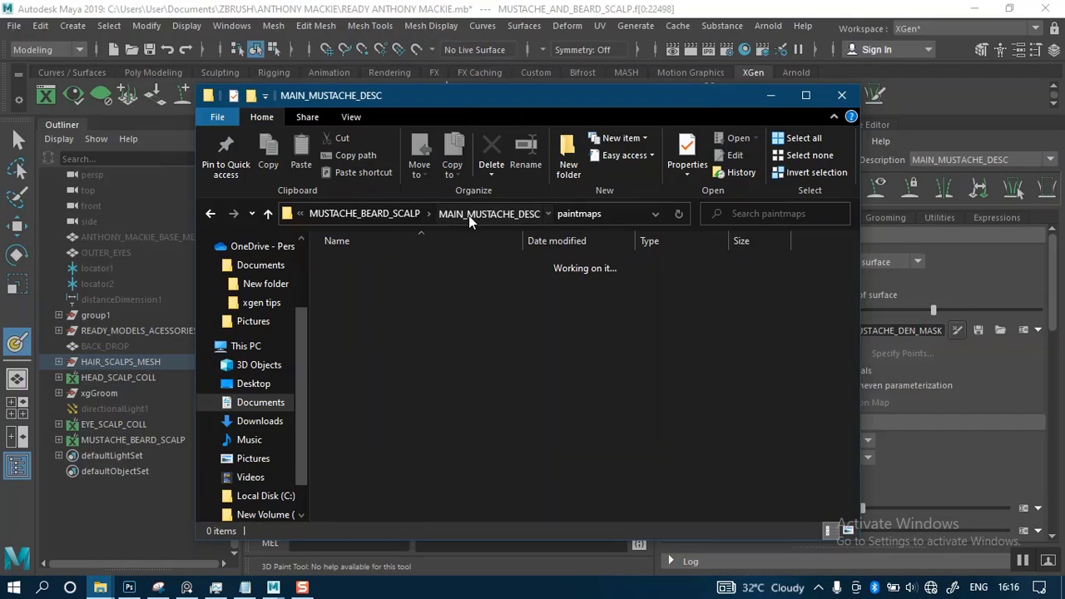
click(387, 215)
click(379, 215)
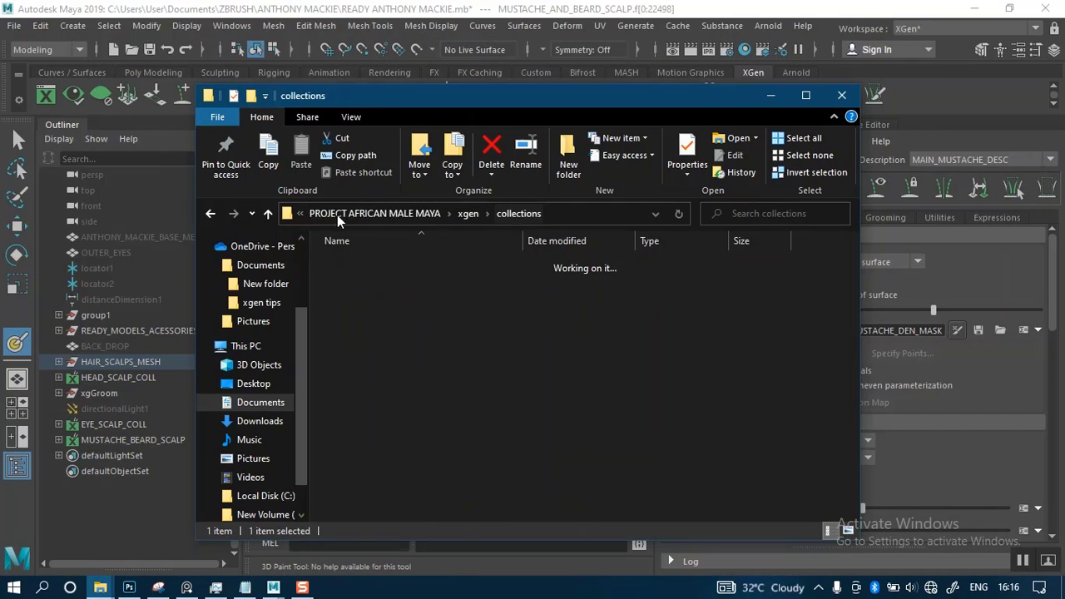
click(384, 213)
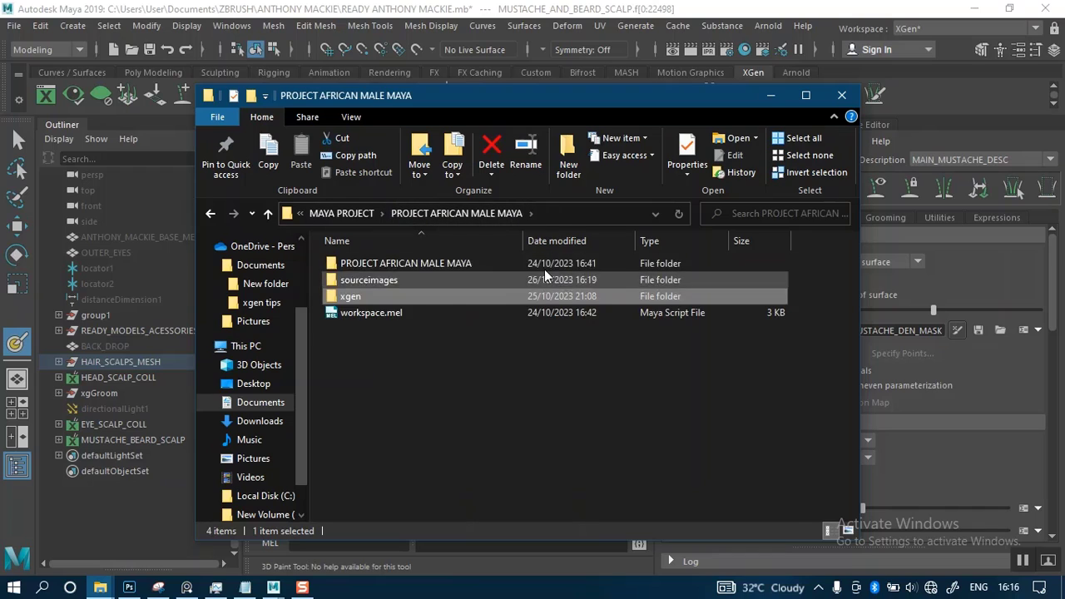
Check the contents of xgen/collections/MUSTACHE_BEARD_SCALP/MAIN_MUSTACHE_DESC/paintmaps and return to Maya
double_click(398, 298)
double_click(386, 266)
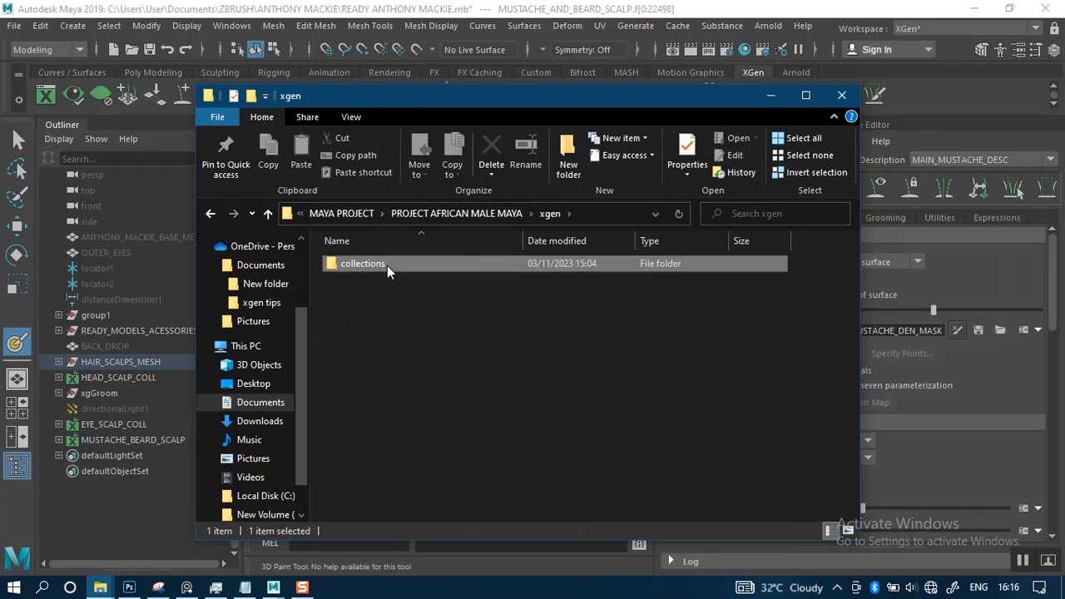
click(392, 297)
double_click(393, 298)
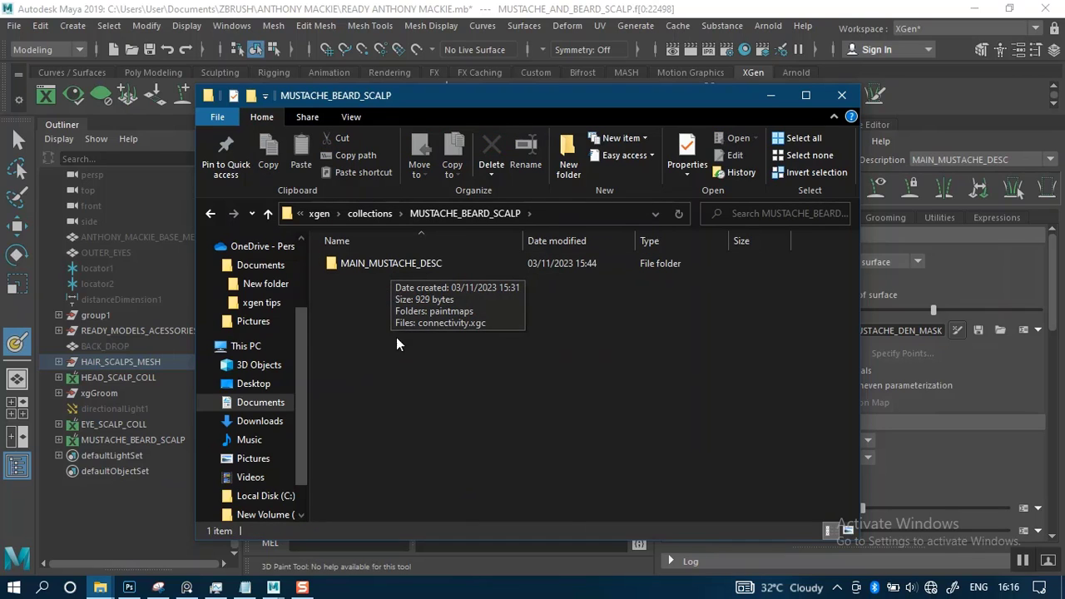
double_click(405, 263)
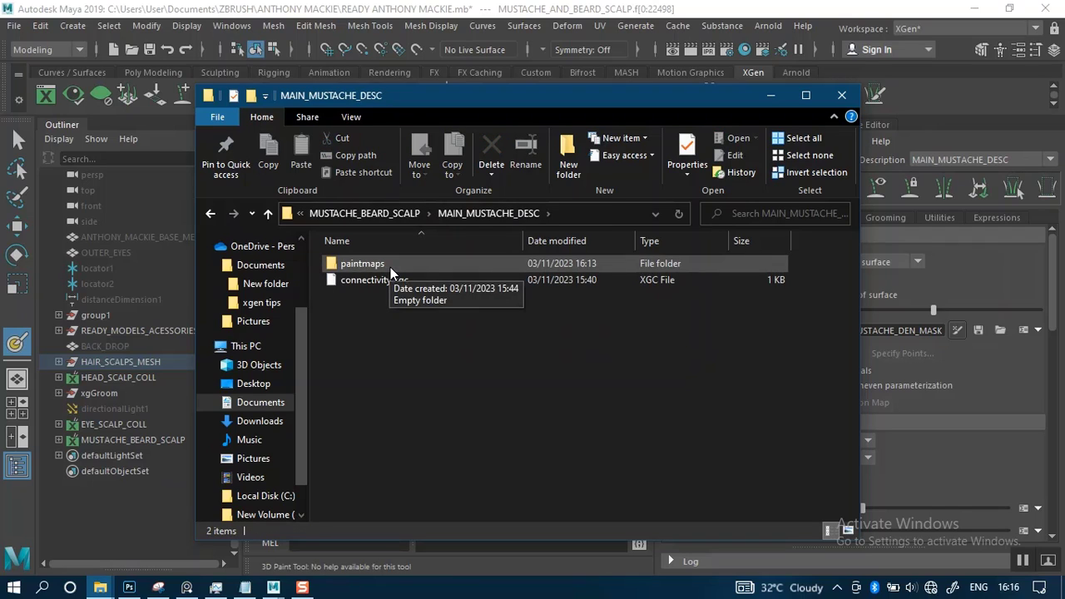
double_click(396, 263)
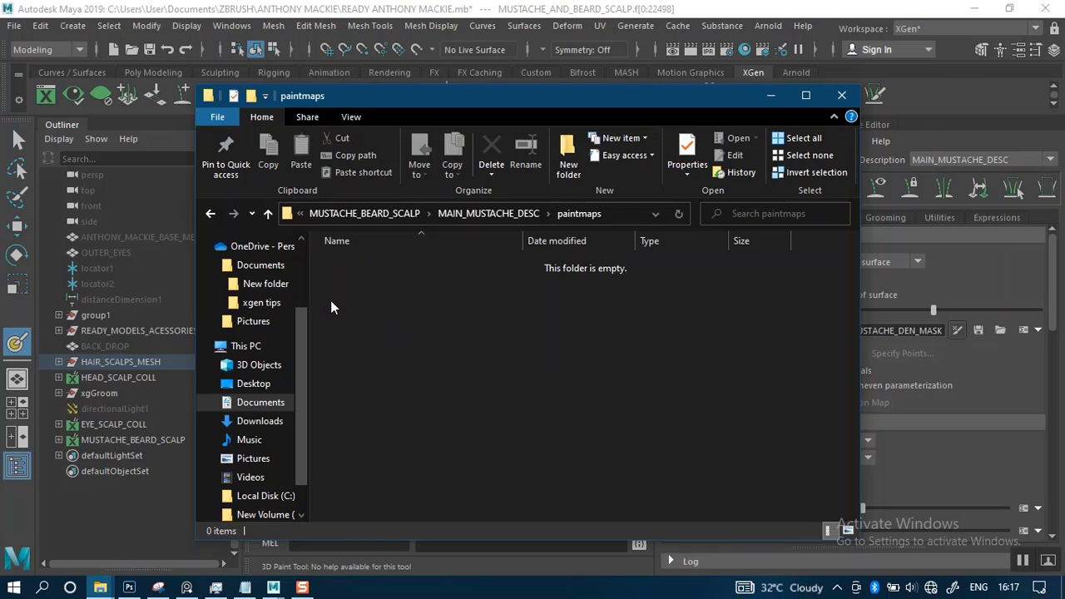
click(770, 96)
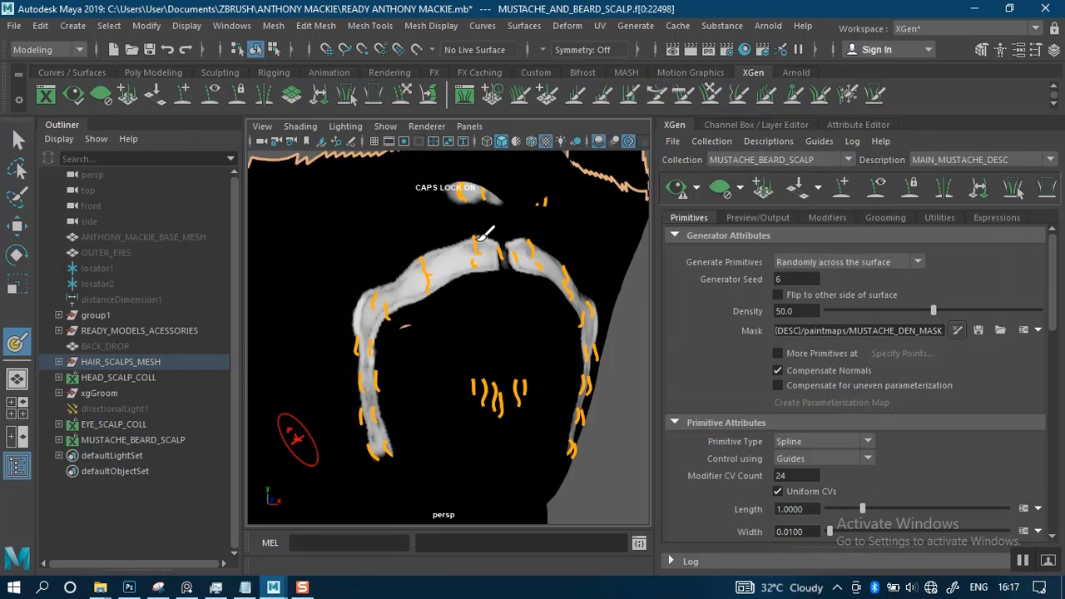
Examine the existing mustache mask around the mouth from several angles, along with the options available for the Mask attribute
alt+drag(566, 329, 535, 312)
alt+right_drag(535, 312, 531, 315)
mouse_move(531, 314)
alt+mouse_down()
mouse_move(561, 297)
mouse_move(511, 311)
mouse_move(547, 286)
mouse_move(543, 268)
mouse_move(583, 297)
mouse_move(504, 316)
mouse_move(552, 309)
mouse_move(538, 321)
mouse_move(547, 305)
mouse_move(541, 315)
mouse_move(582, 334)
mouse_move(571, 310)
mouse_move(511, 452)
mouse_move(513, 327)
alt+mouse_up()
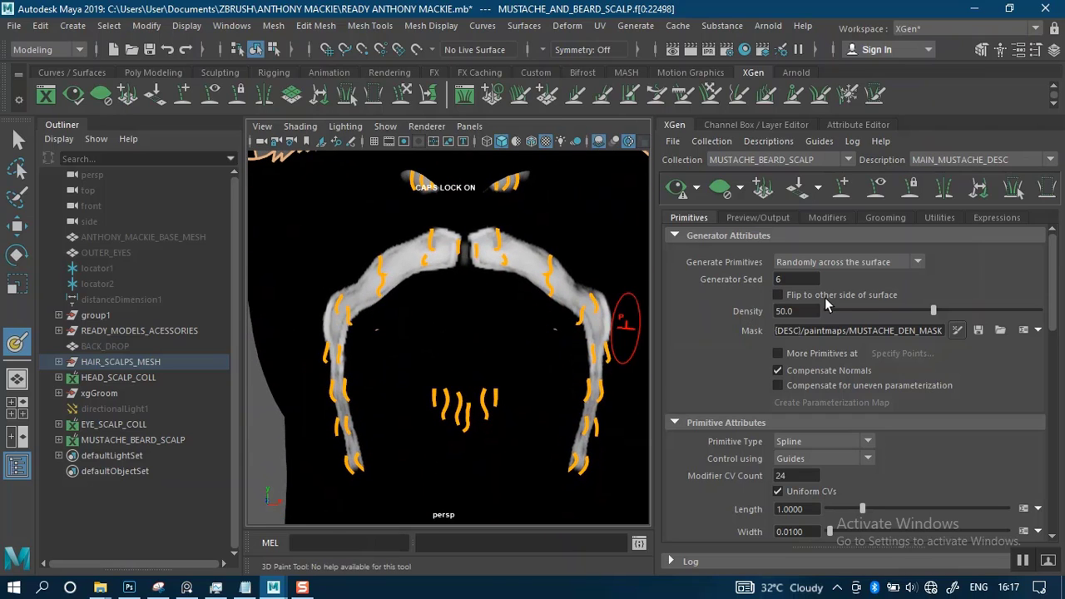
scroll(552, 357, down, 4)
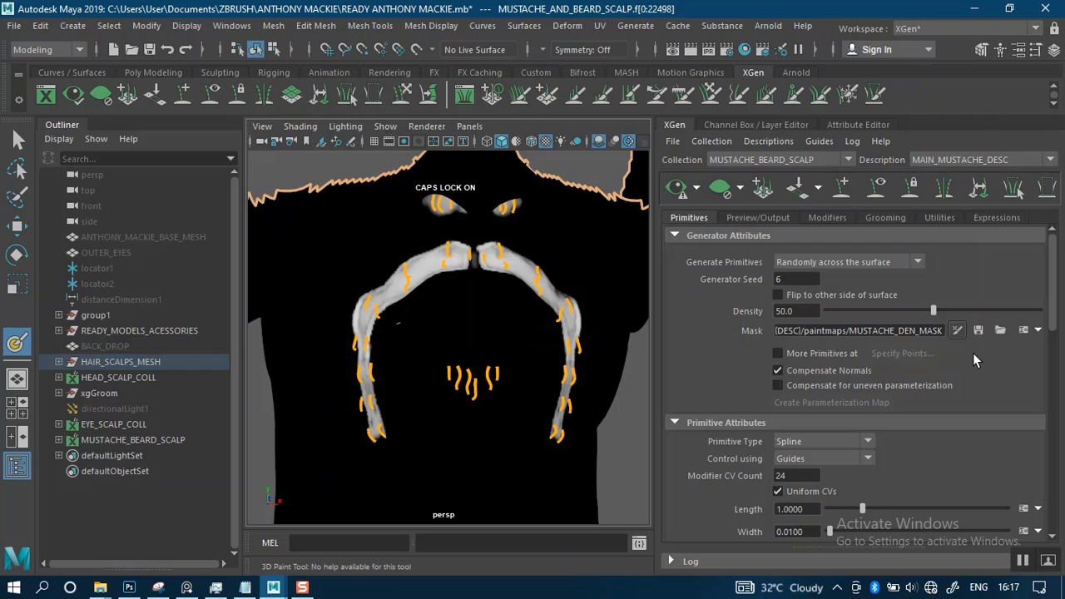
click(1038, 331)
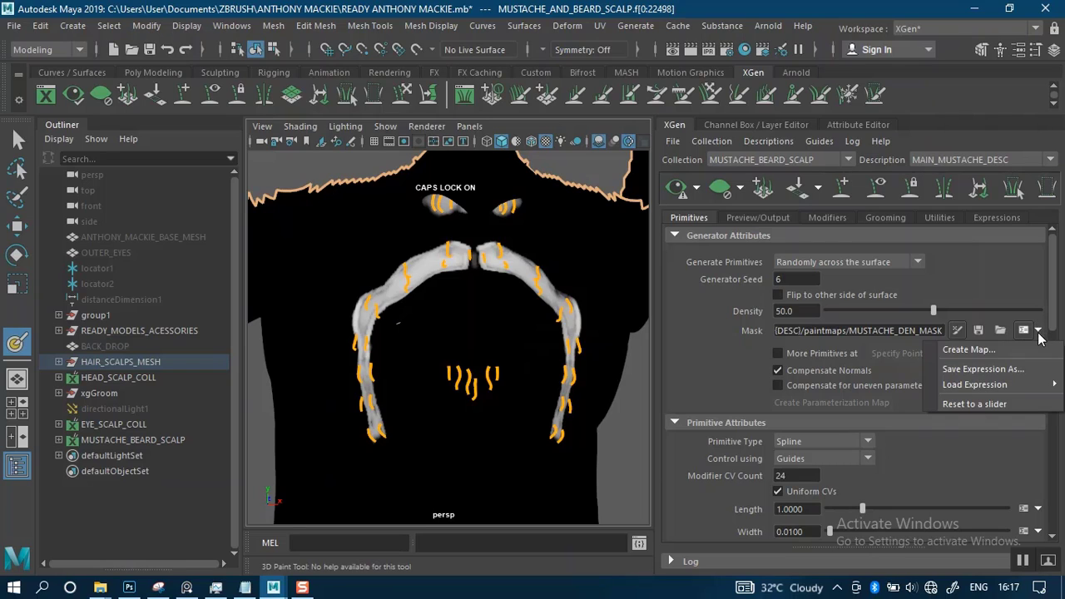
click(491, 345)
alt+right_drag(477, 335, 468, 326)
alt+drag(475, 323, 485, 329)
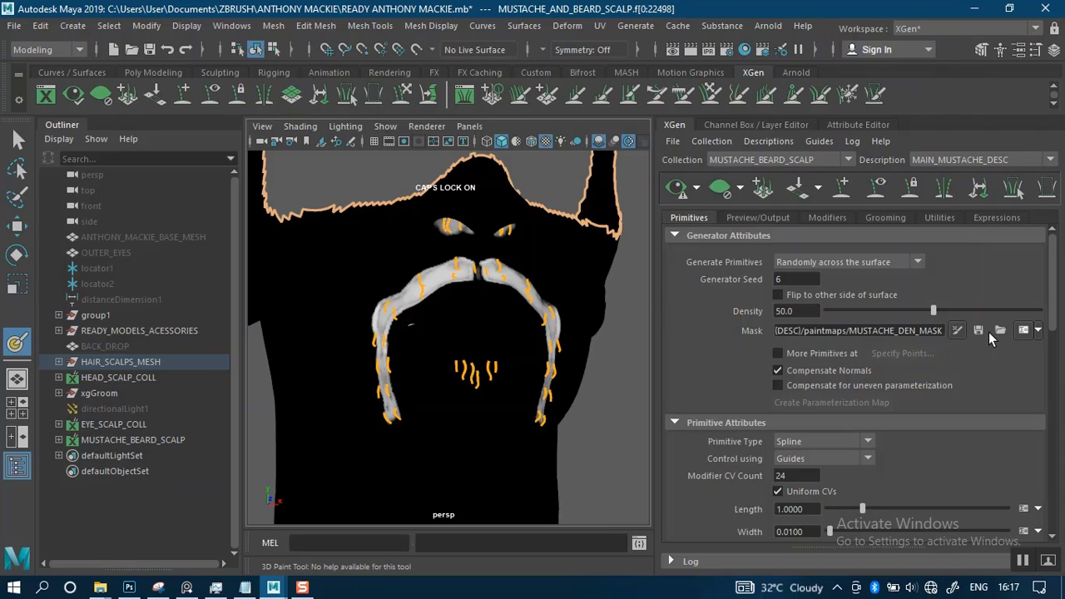
scroll(550, 349, up, 3)
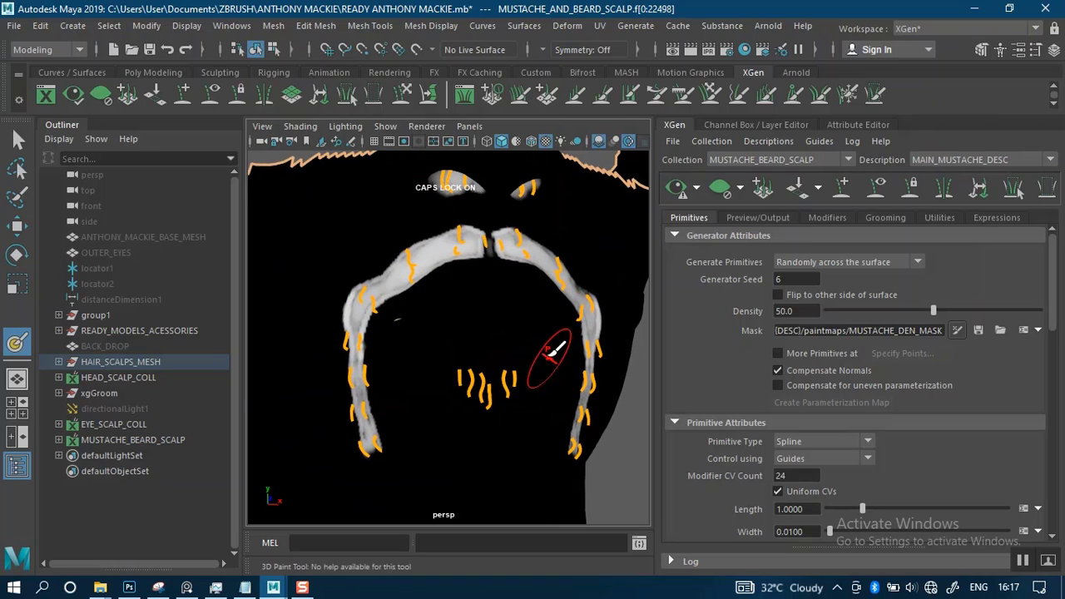
mouse_move(538, 331)
alt+mouse_down()
mouse_move(545, 316)
mouse_move(558, 326)
alt+mouse_up()
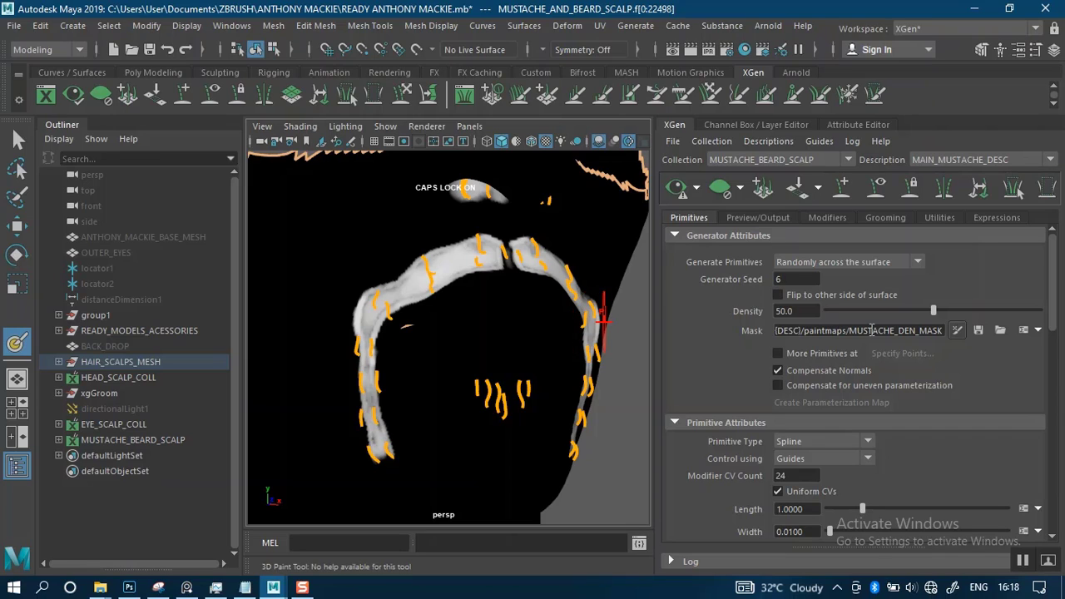
Start a new map for the Mask attribute and name it NEW_MUSTACHE_DENMASK
click(1024, 330)
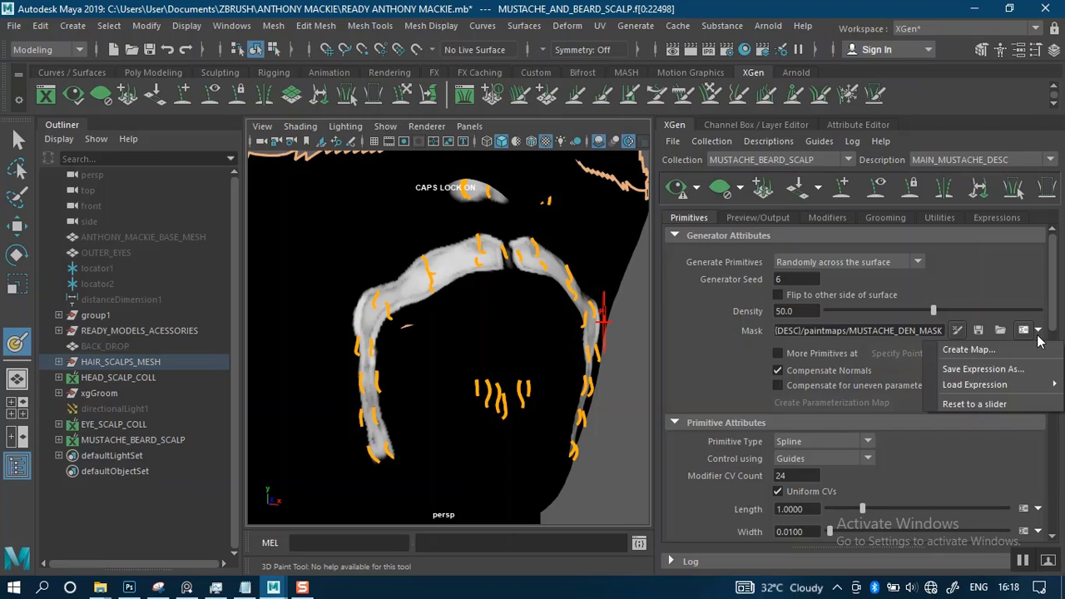
click(979, 353)
drag(469, 254, 411, 254)
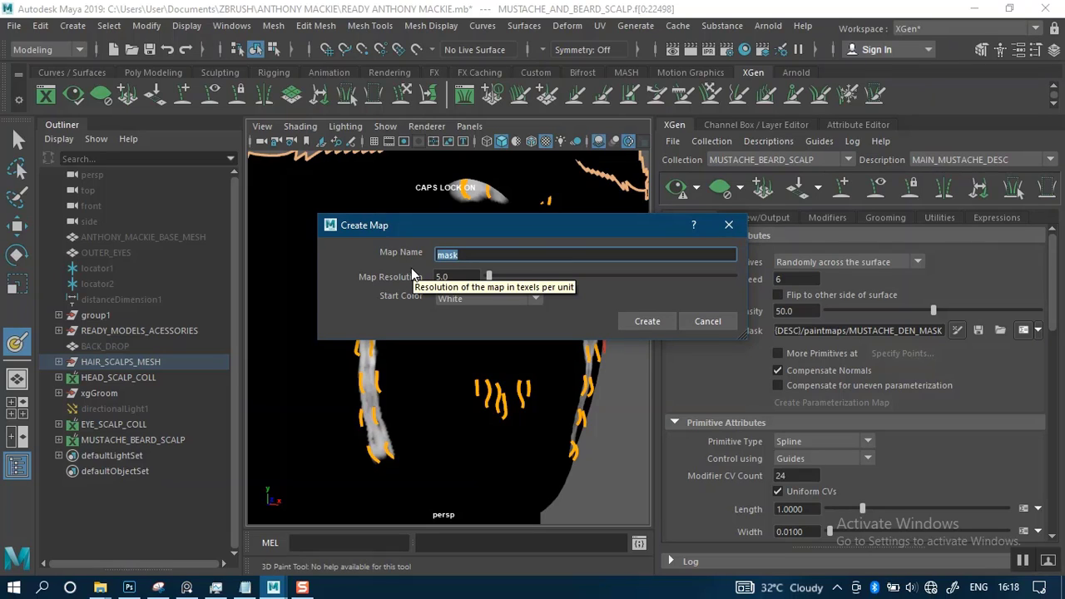
text(NEWMUSTA)
key(BackSpace)
key(BackSpace)
key(BackSpace)
key(BackSpace)
key(BackSpace)
text(_MUSTACHE)
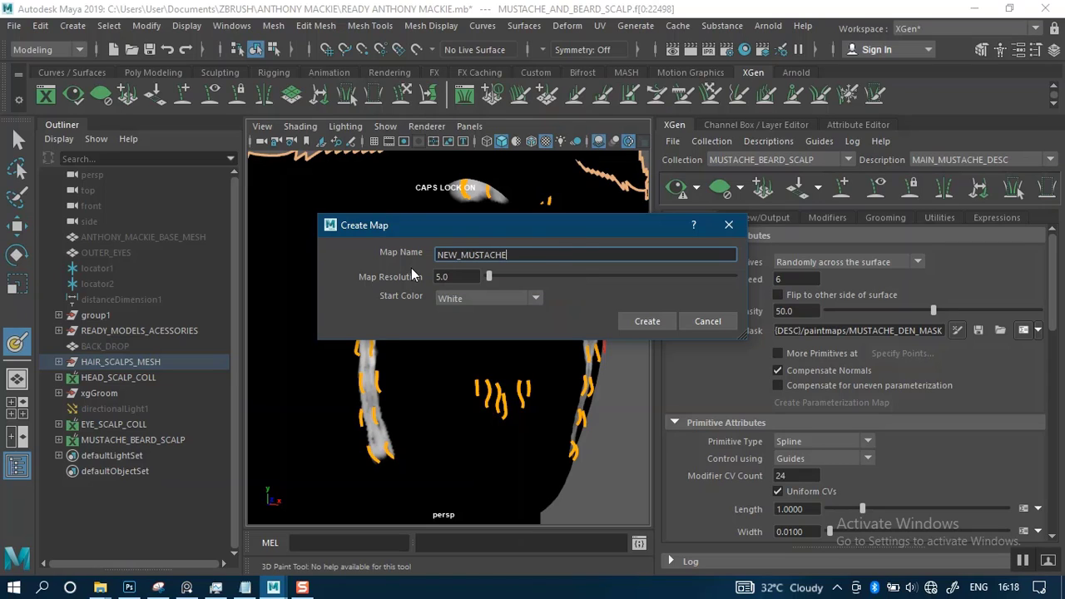
text(_DENMASK)
Create the mask map with a Black start color and a map resolution of 30
click(469, 300)
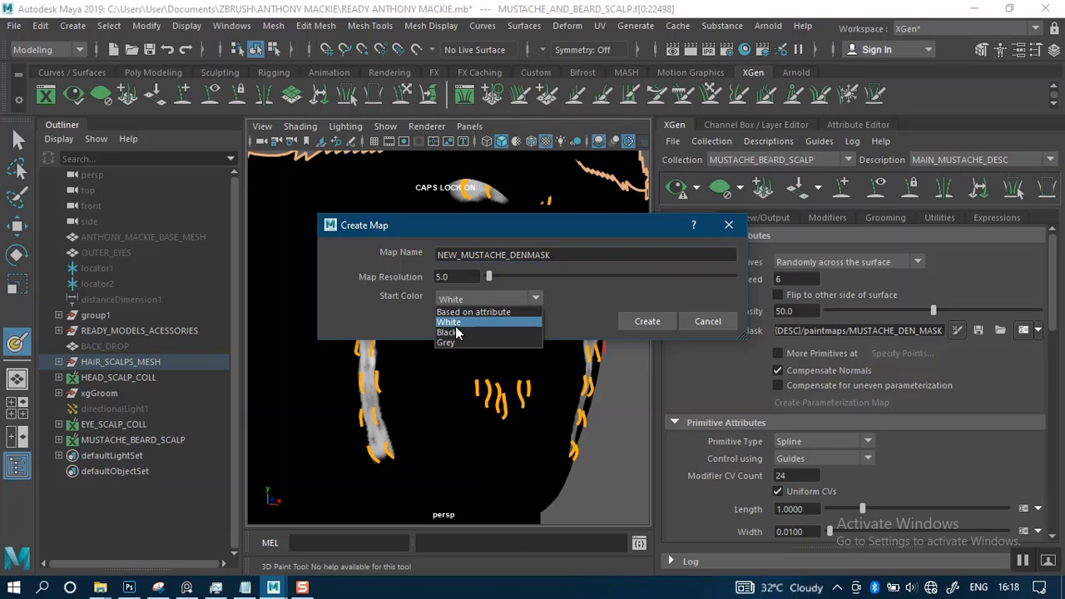
click(456, 327)
drag(457, 277, 422, 276)
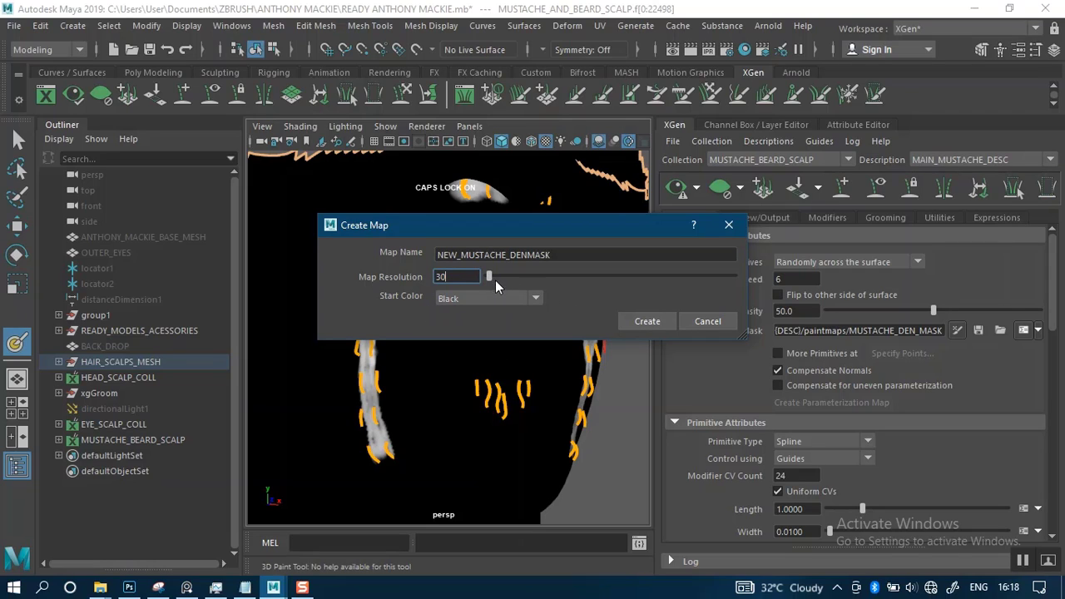
click(644, 321)
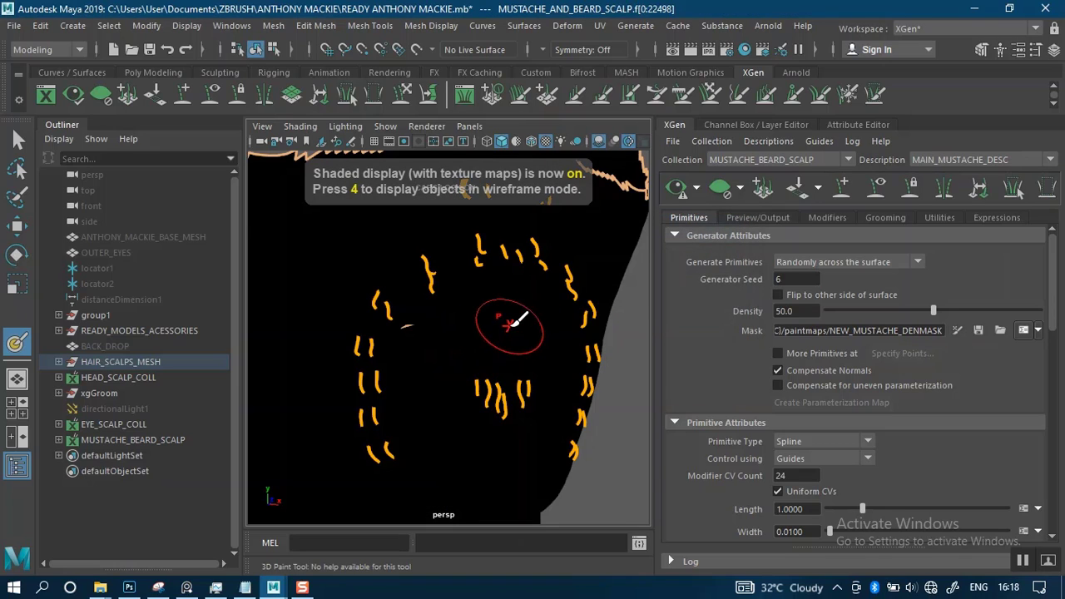
Open the 3D Paint Tool settings, set the paint color to white and choose the solid round Artisan brush
alt+drag(522, 348, 499, 349)
key(Caps_Lock)
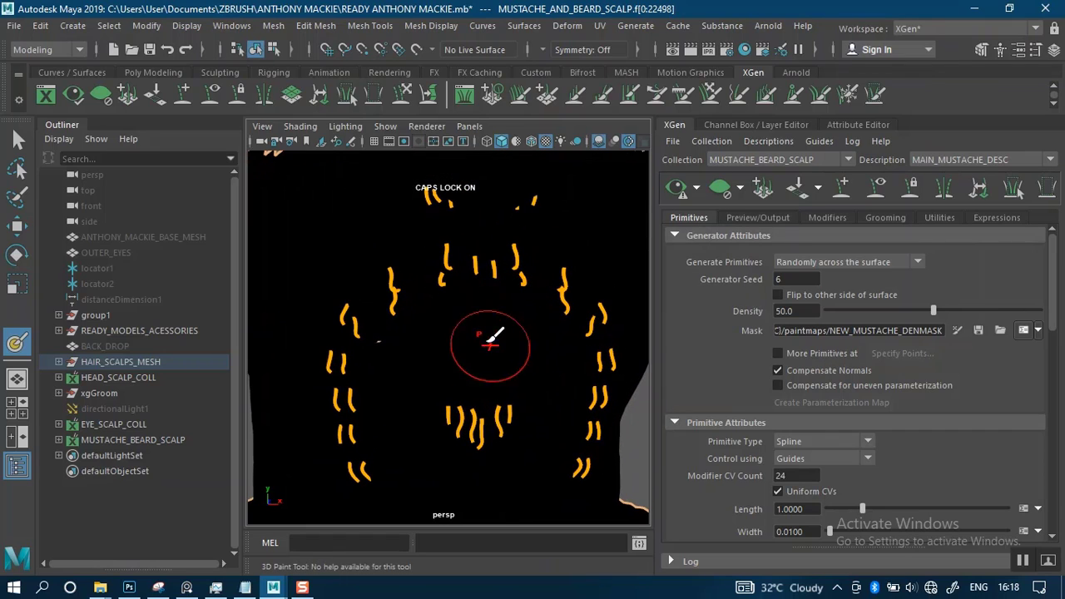
double_click(18, 343)
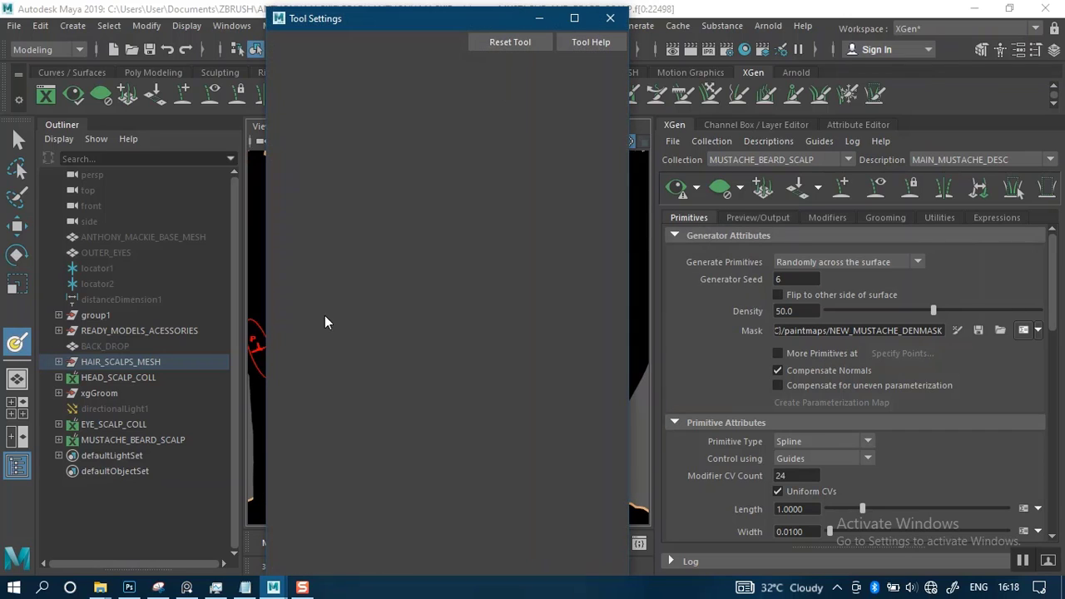
drag(435, 233, 522, 236)
click(421, 133)
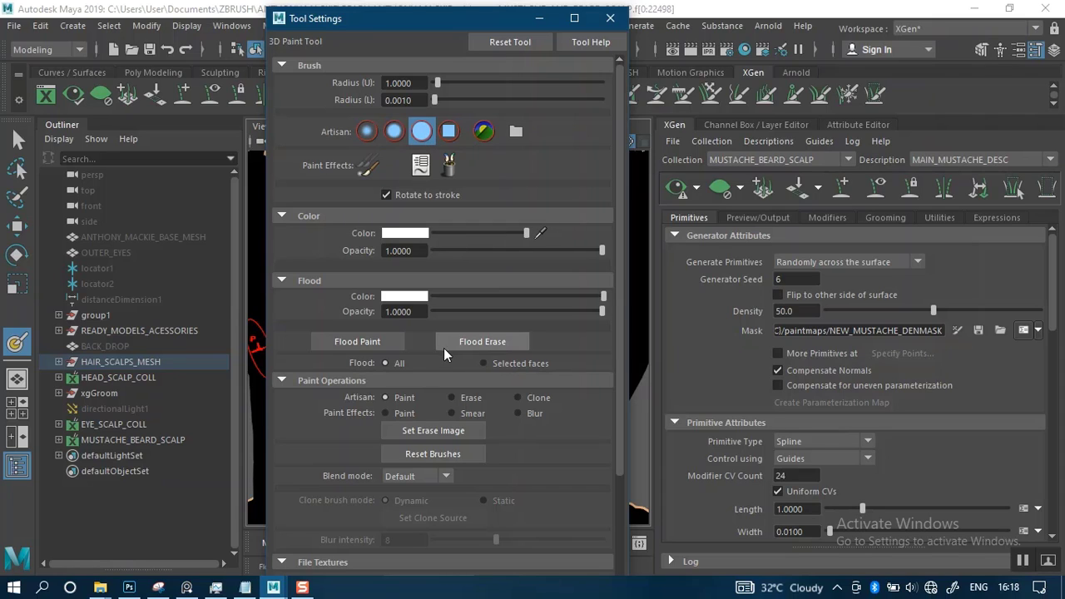
Examine the size and image format options for assigning file textures in the 3D Paint Tool
click(283, 563)
drag(617, 372, 622, 537)
click(289, 554)
click(426, 445)
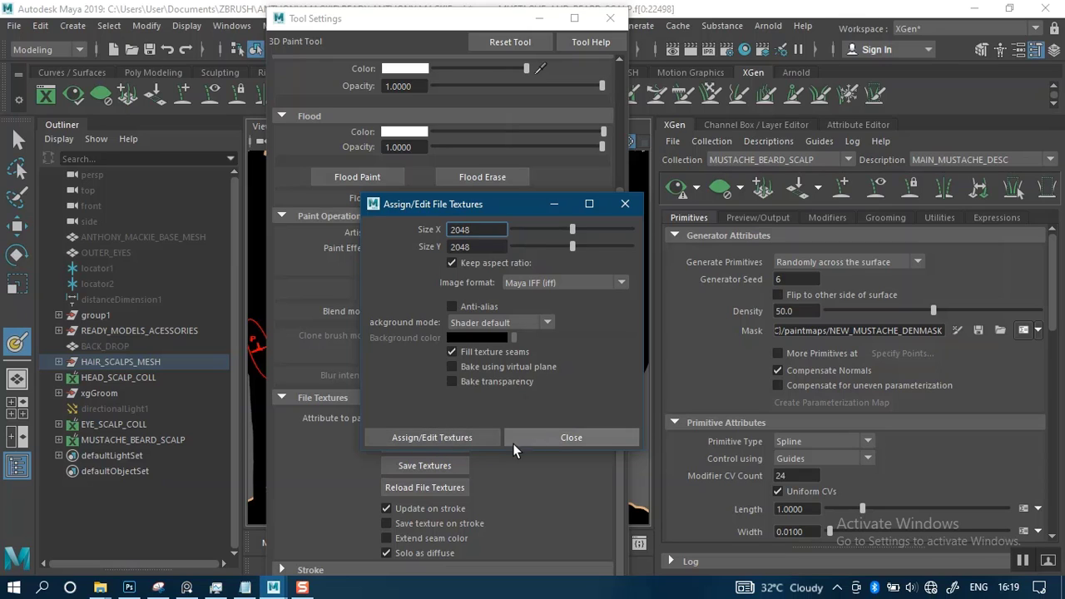
click(548, 438)
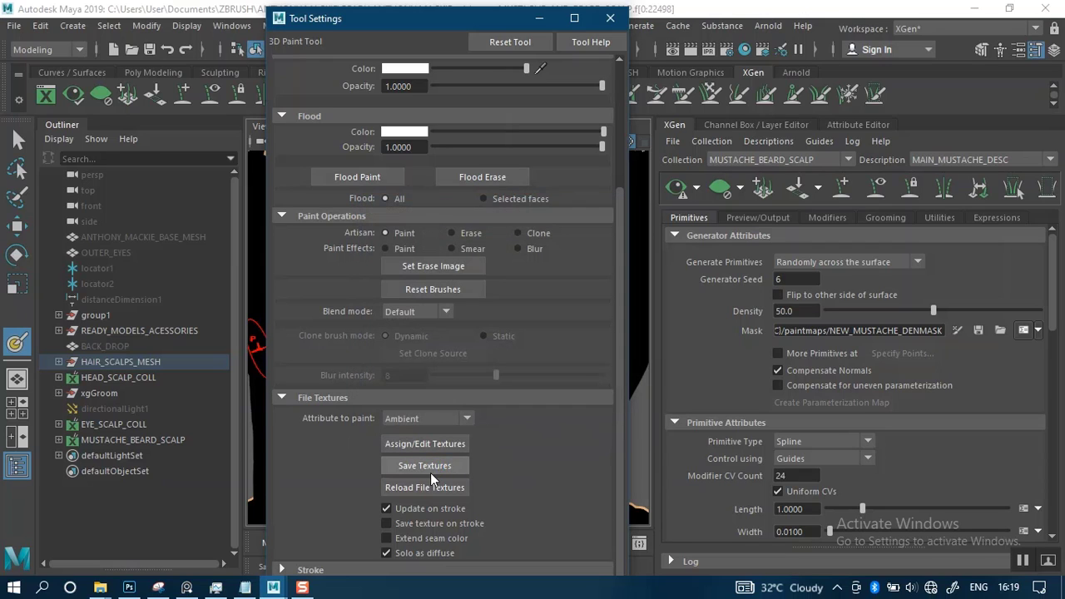
click(426, 444)
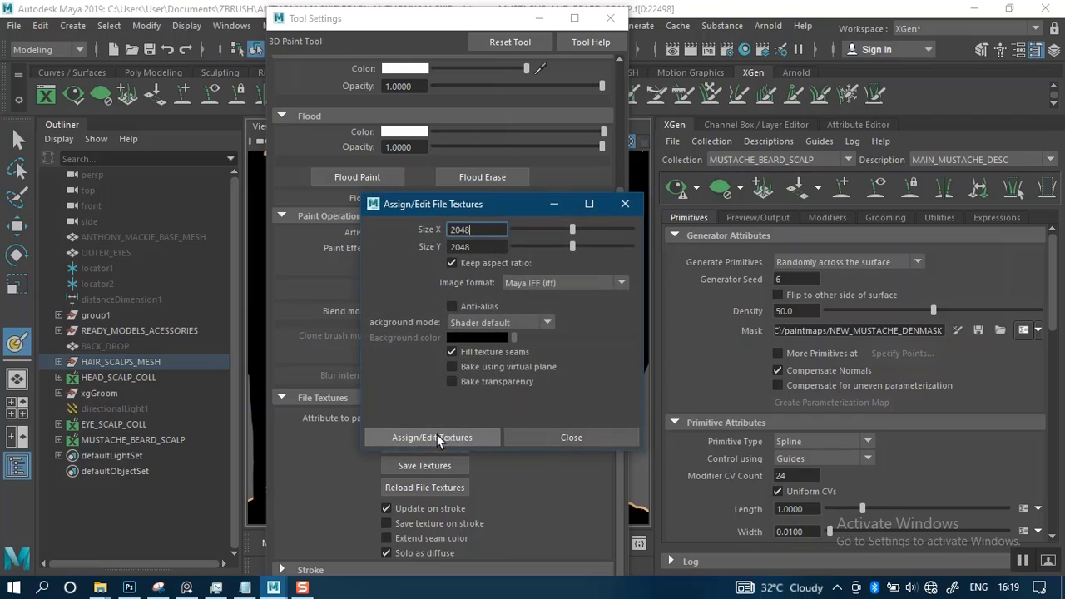
click(568, 435)
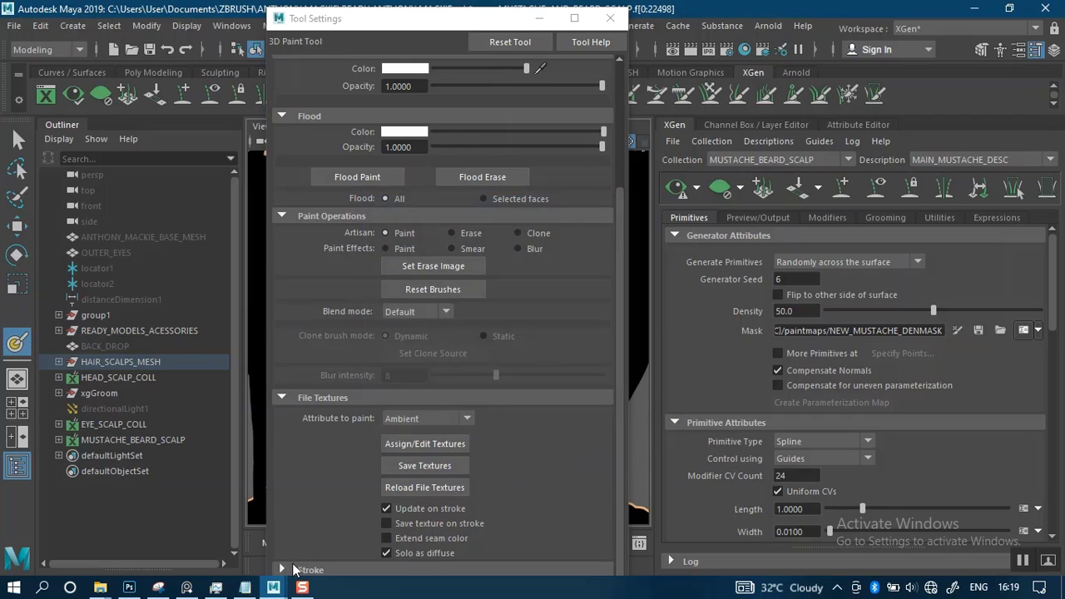
Enable stroke Reflection on the X axis for the 3D Paint Tool and minimize its settings window
click(283, 399)
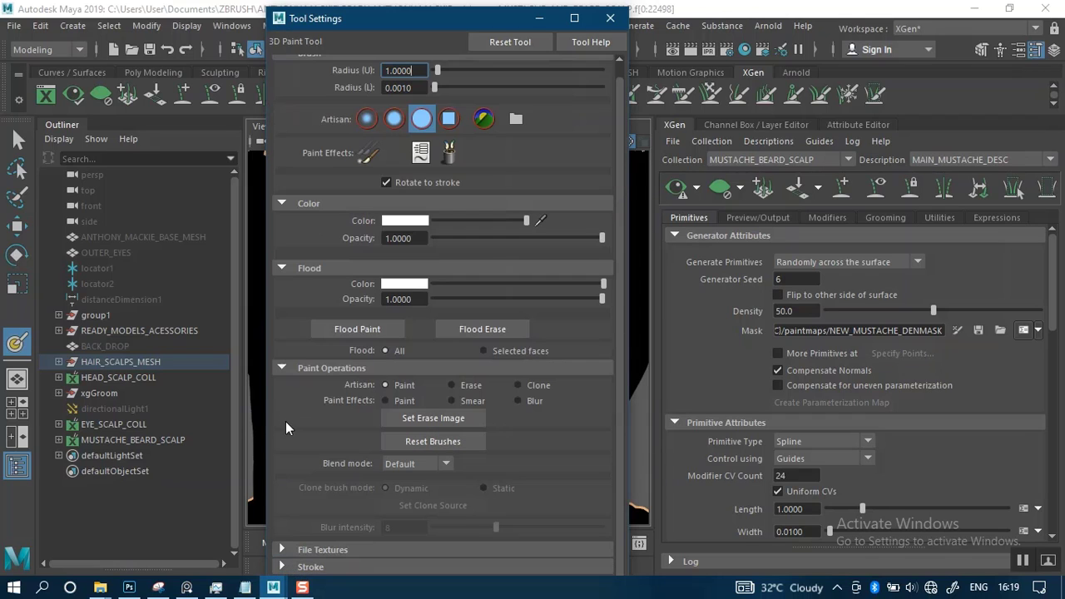
click(294, 568)
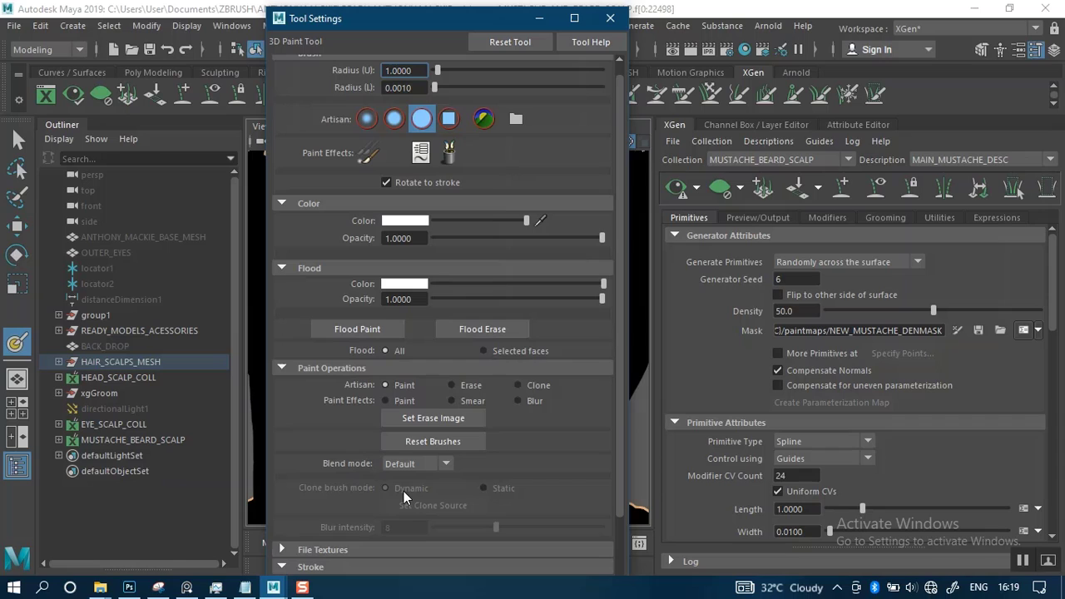
click(279, 268)
click(277, 285)
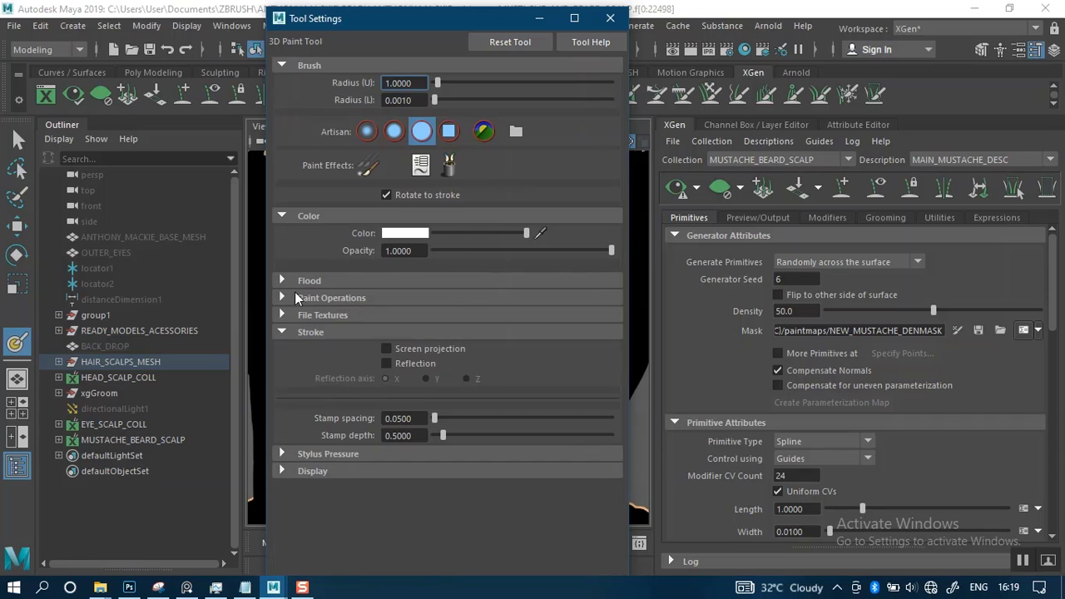
click(287, 315)
click(284, 316)
click(287, 298)
click(286, 300)
click(386, 364)
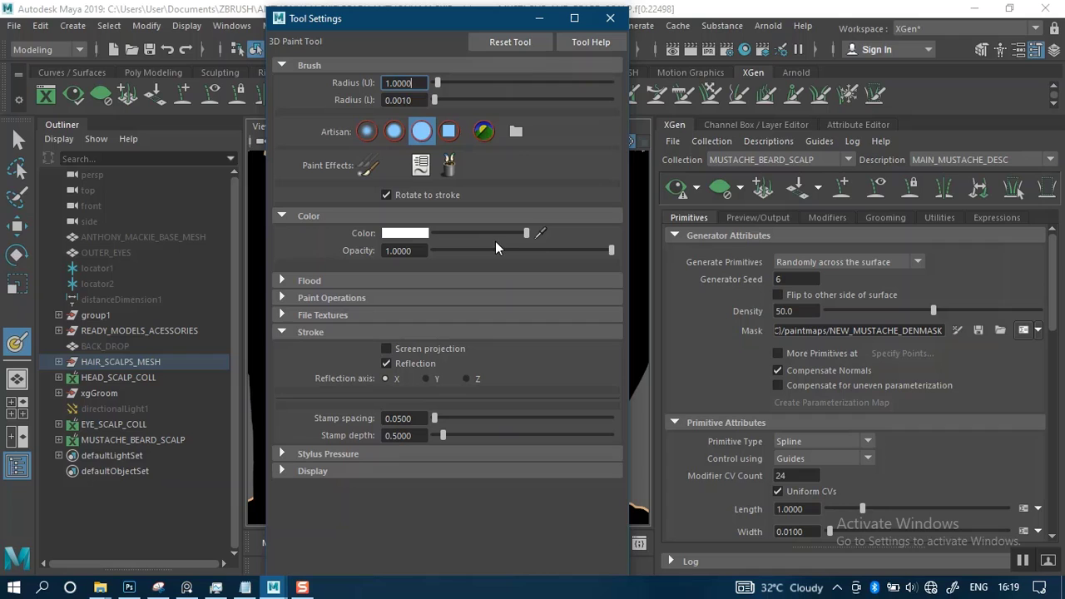
click(539, 19)
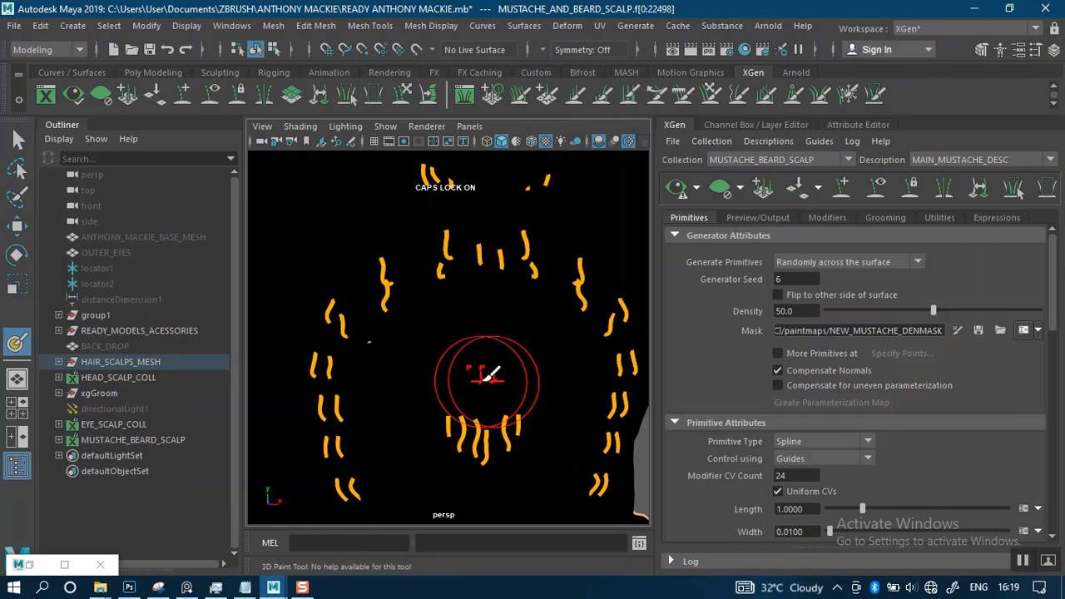
scroll(500, 342, up, 3)
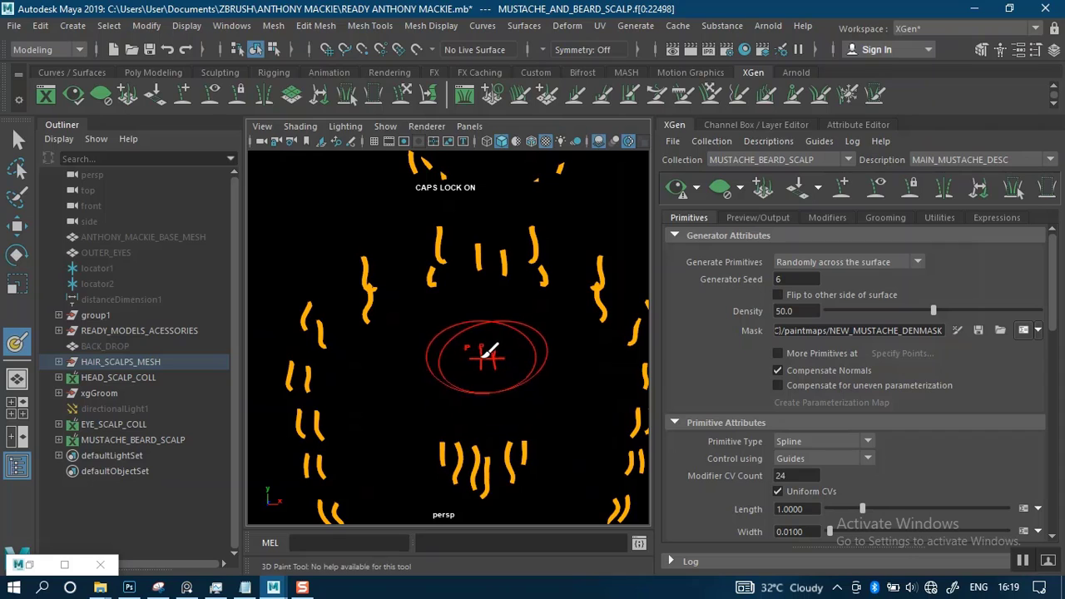
Display the wireframe over the shaded scalp mesh and reduce the 3D paint brush size for working around the upper lip
drag(487, 335, 434, 327)
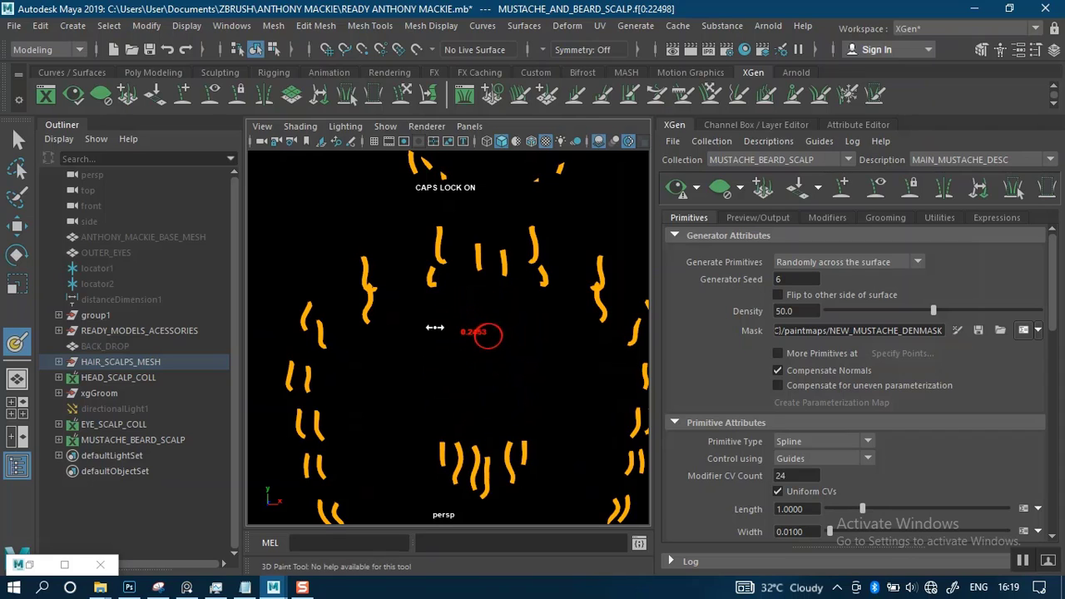
click(529, 147)
scroll(433, 307, up, 3)
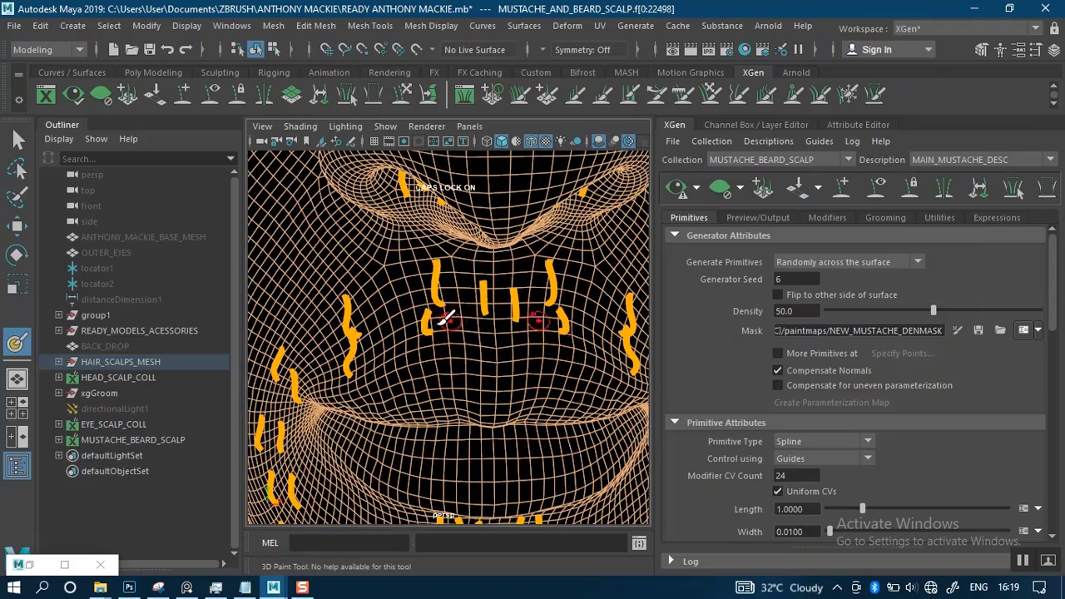
mouse_move(446, 319)
alt+middle_down()
mouse_move(461, 309)
mouse_move(440, 333)
alt+middle_up()
scroll(471, 318, up, 1)
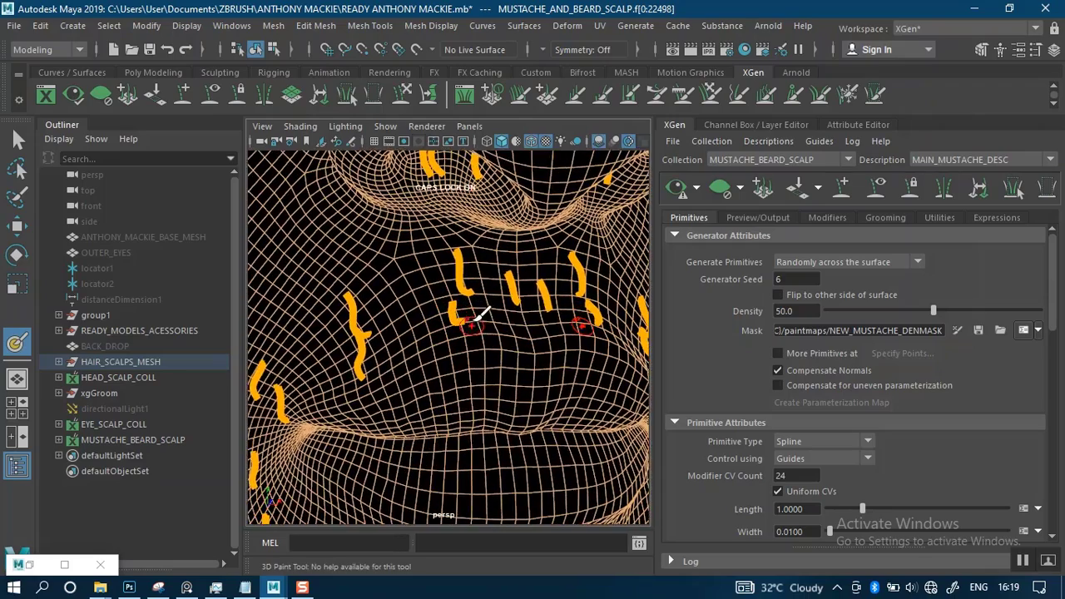
alt+drag(472, 318, 462, 315)
Paint white mustache outlines along the outer and inner guide rows, from beneath the nose to beside the mouth
mouse_move(448, 256)
mouse_down()
mouse_move(407, 264)
mouse_move(310, 318)
mouse_up()
alt+middle_drag(371, 349, 481, 251)
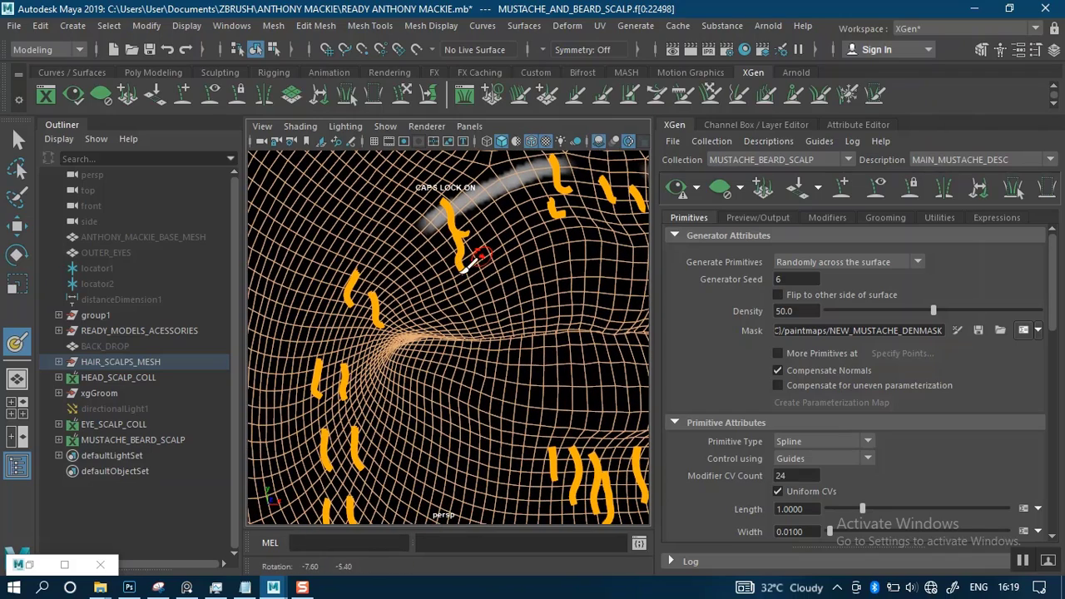
mouse_move(431, 227)
mouse_down()
mouse_move(375, 259)
mouse_move(425, 226)
mouse_move(365, 274)
mouse_move(332, 325)
mouse_move(316, 382)
mouse_up()
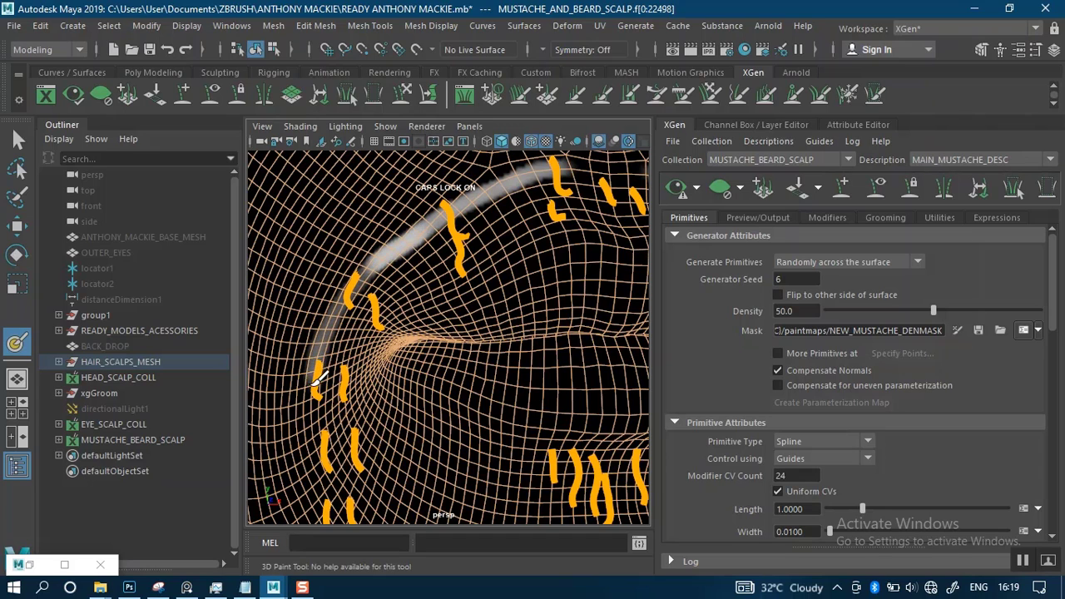
alt+middle_drag(387, 419, 396, 308)
mouse_move(332, 256)
mouse_down()
mouse_move(336, 375)
mouse_move(364, 477)
mouse_move(375, 445)
mouse_move(356, 384)
mouse_move(350, 287)
mouse_move(385, 213)
mouse_move(416, 250)
mouse_move(369, 286)
mouse_move(403, 293)
mouse_move(535, 243)
mouse_move(558, 300)
mouse_up()
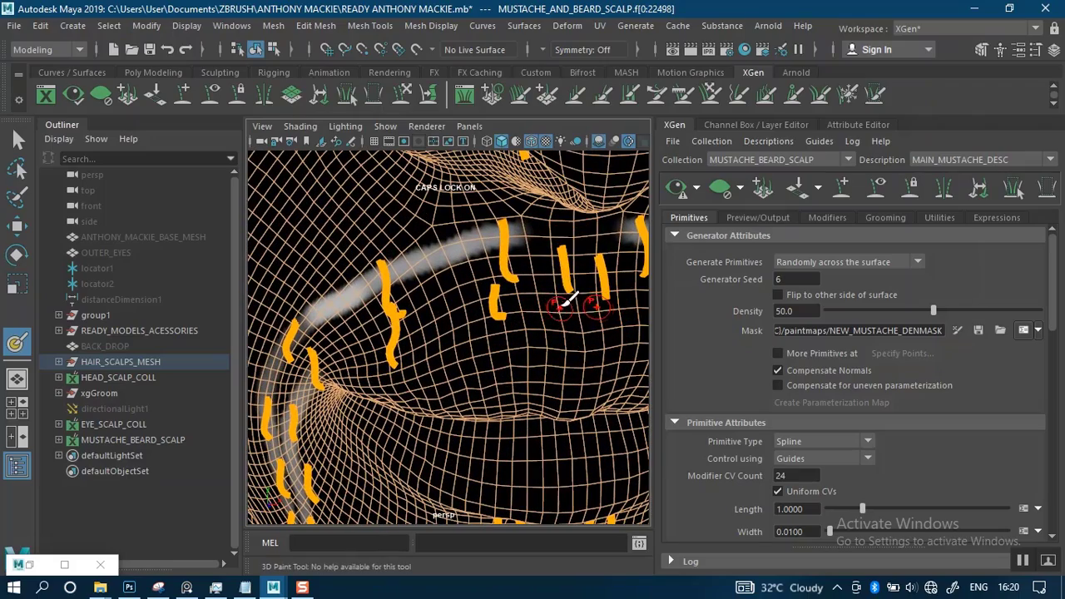
mouse_move(528, 218)
mouse_down()
mouse_move(549, 225)
mouse_move(547, 297)
mouse_move(507, 278)
mouse_move(526, 266)
mouse_move(297, 329)
mouse_up()
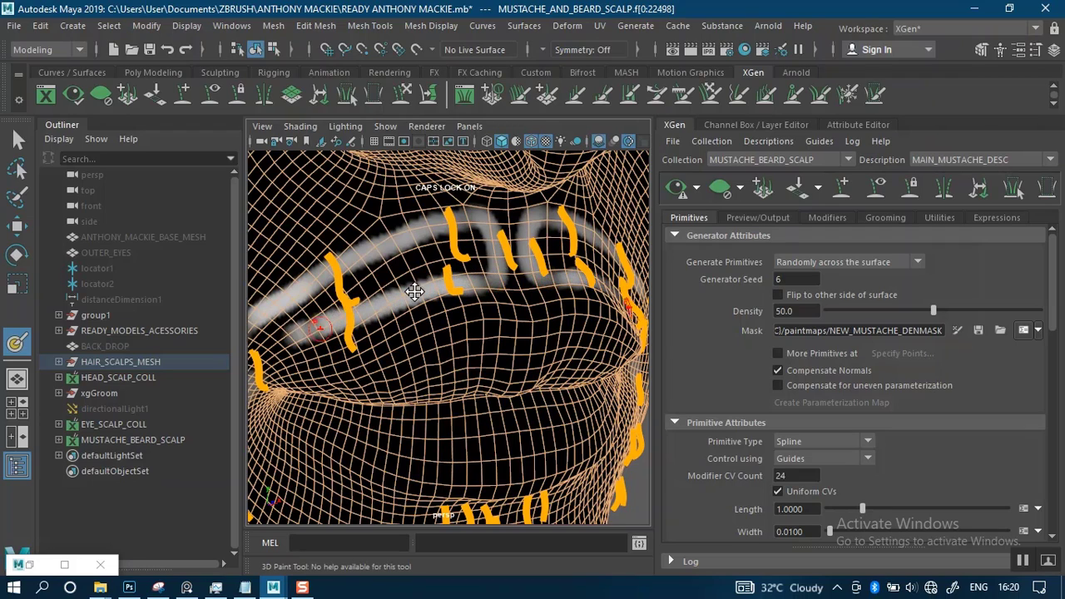
Paint the inside of the nostrils white around the nose hair guides, adjusting the brush size to the openings
alt+drag(417, 291, 428, 274)
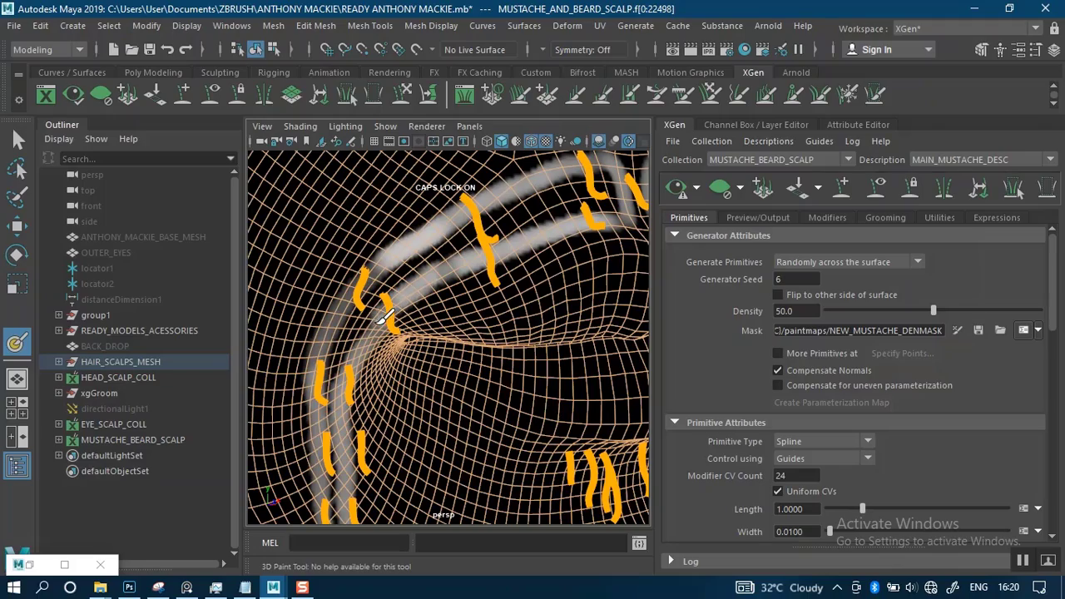
alt+right_drag(497, 231, 475, 216)
alt+middle_drag(475, 216, 459, 322)
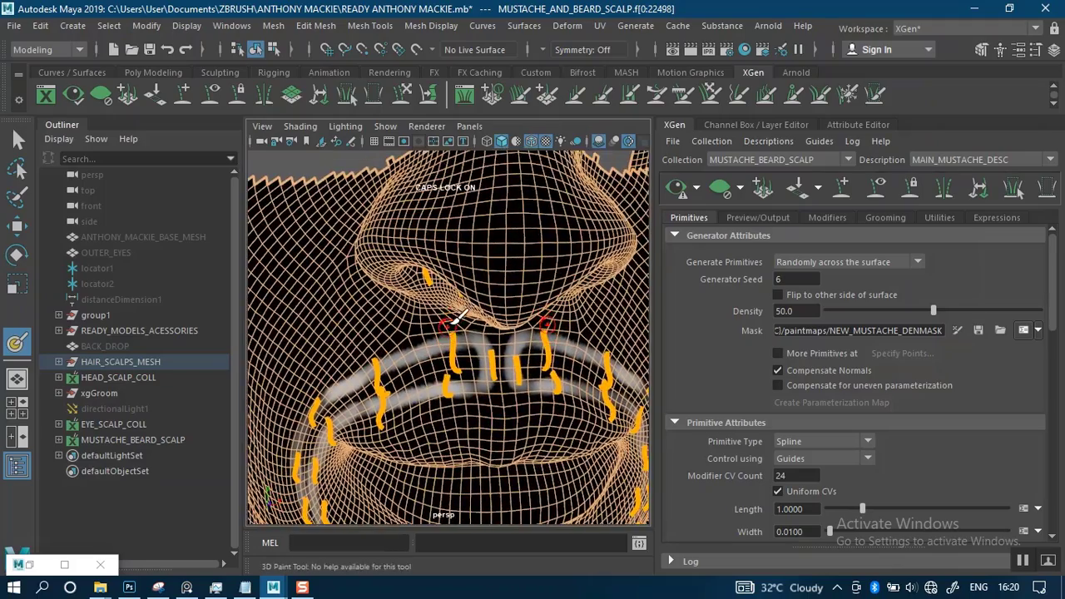
alt+drag(459, 321, 473, 247)
alt+right_drag(463, 275, 467, 295)
alt+drag(467, 293, 475, 259)
alt+middle_drag(475, 259, 467, 333)
alt+right_drag(469, 307, 468, 319)
alt+drag(500, 264, 495, 282)
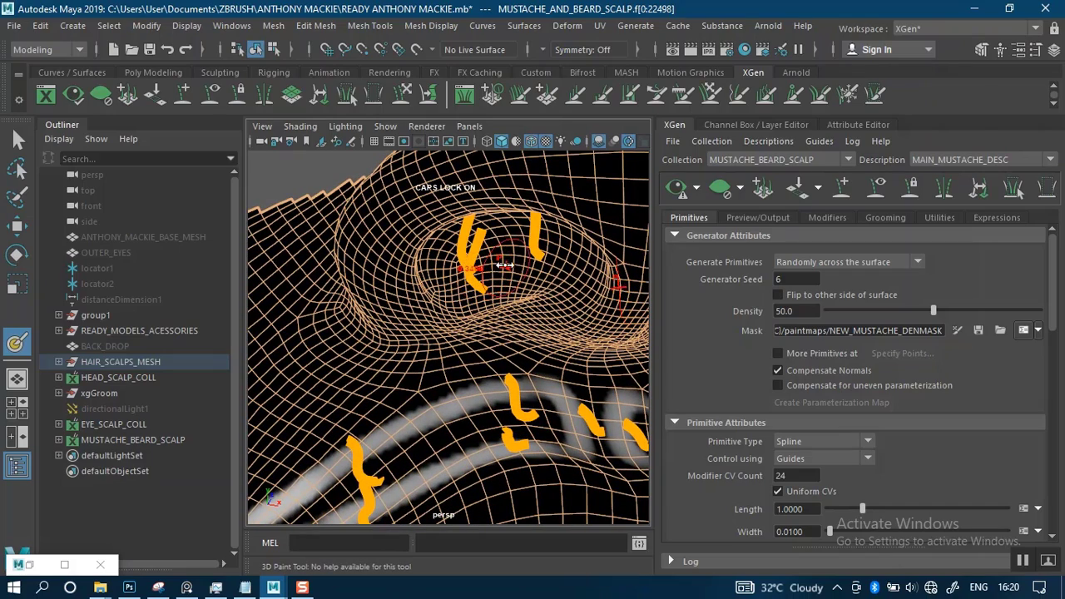
alt+drag(511, 266, 485, 232)
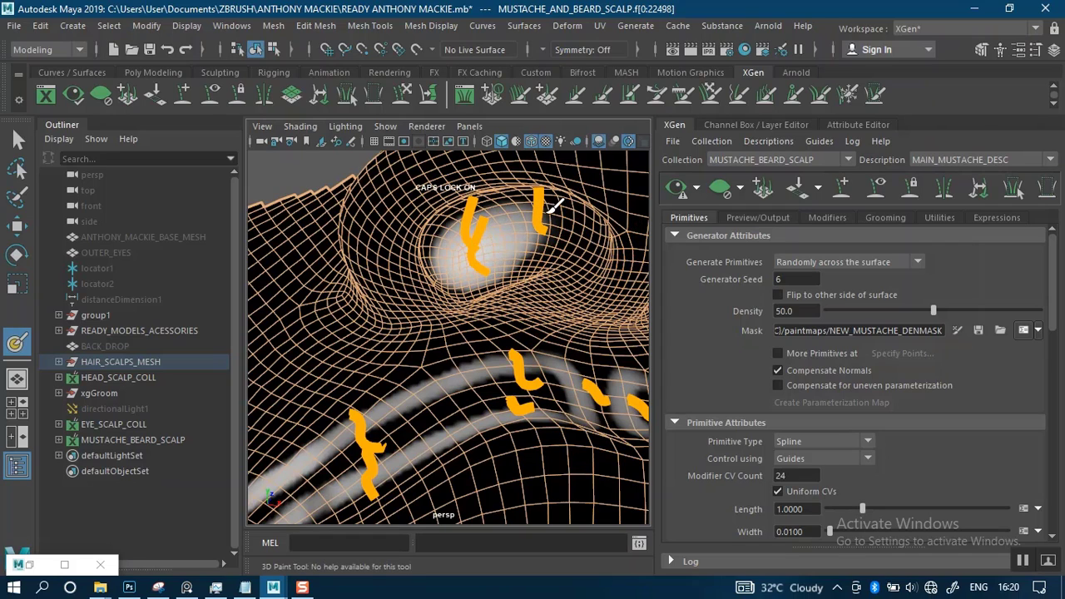
drag(454, 225, 493, 206)
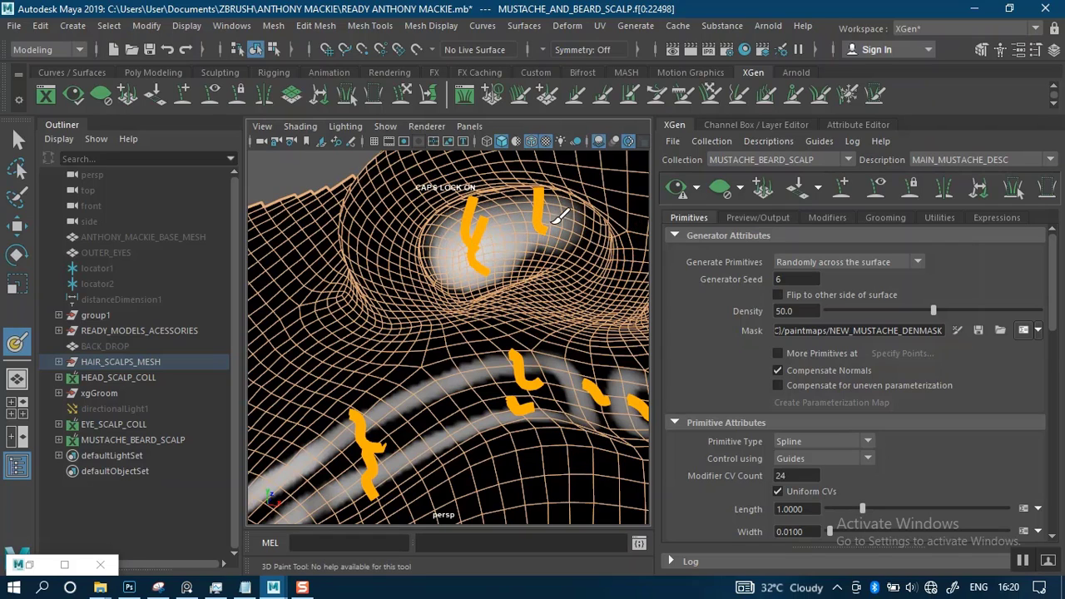
alt+drag(517, 246, 441, 224)
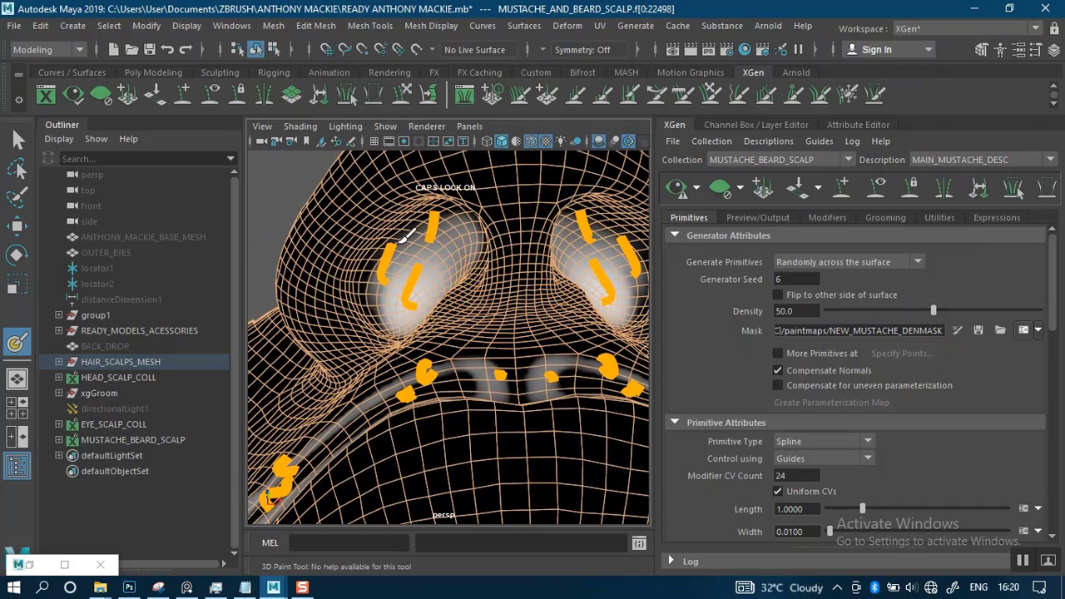
mouse_move(467, 271)
alt+mouse_down()
mouse_move(488, 294)
mouse_move(486, 354)
alt+mouse_up()
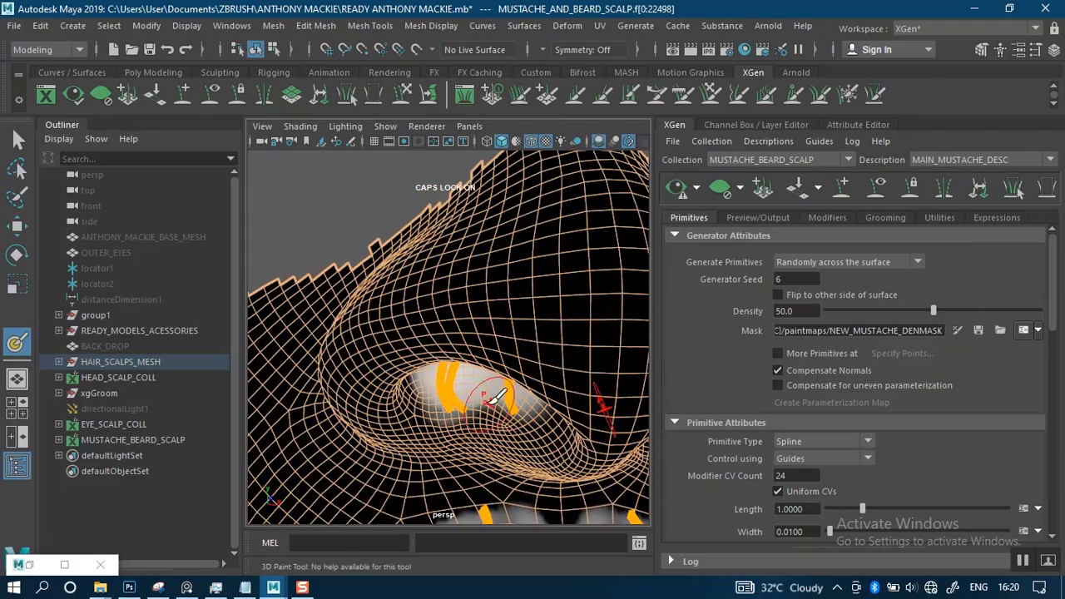
mouse_move(491, 394)
alt+mouse_down()
mouse_move(481, 391)
mouse_move(475, 317)
mouse_move(487, 402)
mouse_move(504, 418)
mouse_move(518, 352)
mouse_move(500, 309)
mouse_move(475, 308)
mouse_move(514, 310)
mouse_move(449, 334)
mouse_move(441, 321)
mouse_move(387, 350)
mouse_move(471, 332)
mouse_move(444, 327)
mouse_move(474, 310)
alt+mouse_up()
Resize the brush and fill the band between the mustache outlines with white, down beside the mouth past the lowest guides
key(b)
alt+middle_drag(415, 364, 454, 320)
mouse_move(454, 320)
alt+mouse_down()
mouse_move(487, 309)
mouse_move(430, 314)
mouse_move(484, 280)
mouse_move(437, 297)
mouse_move(371, 349)
mouse_move(315, 423)
mouse_move(411, 325)
mouse_move(376, 350)
mouse_move(363, 379)
mouse_move(360, 367)
mouse_move(355, 385)
mouse_move(360, 448)
mouse_move(354, 416)
mouse_move(412, 350)
mouse_move(379, 400)
mouse_move(379, 423)
mouse_move(380, 379)
mouse_move(386, 466)
mouse_move(368, 416)
mouse_move(388, 494)
mouse_move(384, 358)
mouse_move(396, 393)
mouse_move(368, 310)
alt+mouse_up()
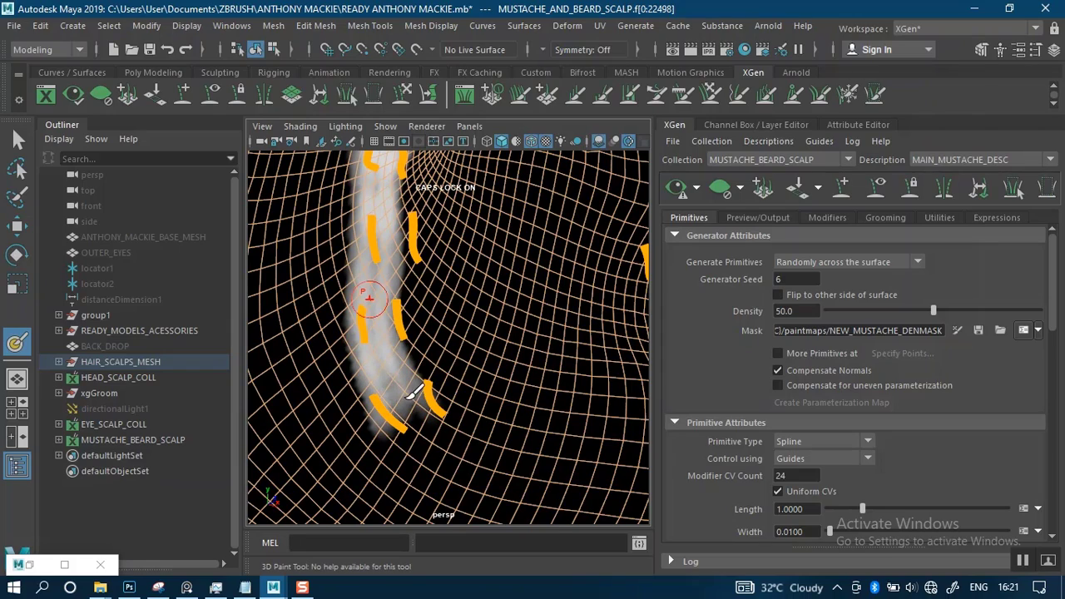
alt+middle_drag(401, 258, 358, 463)
mouse_move(414, 335)
alt+mouse_down()
mouse_move(377, 361)
mouse_move(355, 355)
mouse_move(518, 306)
mouse_move(573, 258)
alt+mouse_up()
alt+right_drag(561, 316, 531, 304)
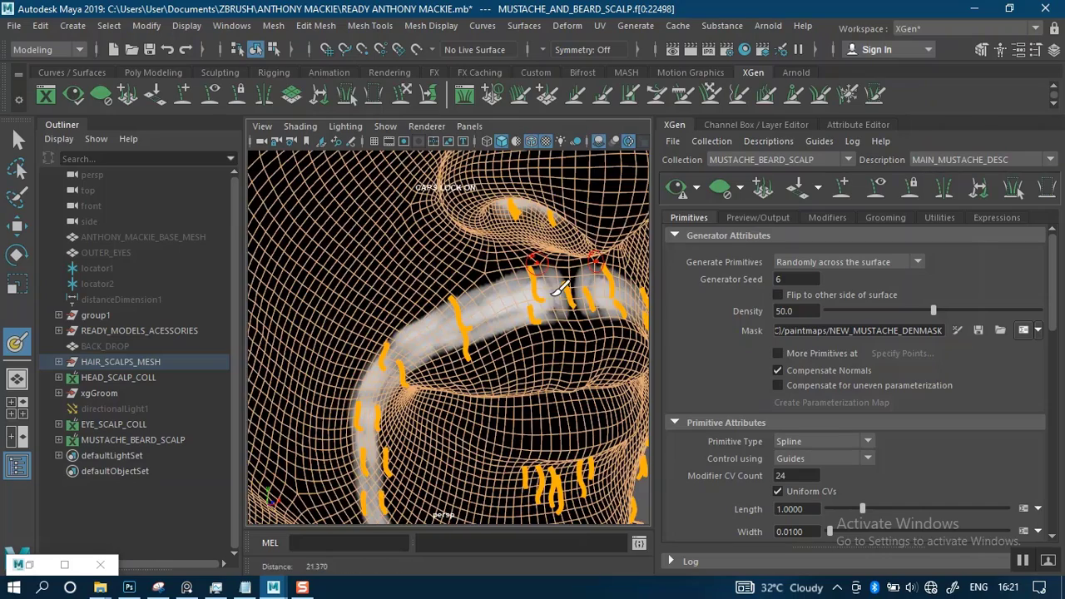
Fill the middle of the mustache beneath the nose with white and save the painted density mask
alt+drag(557, 291, 516, 300)
alt+right_drag(486, 316, 503, 320)
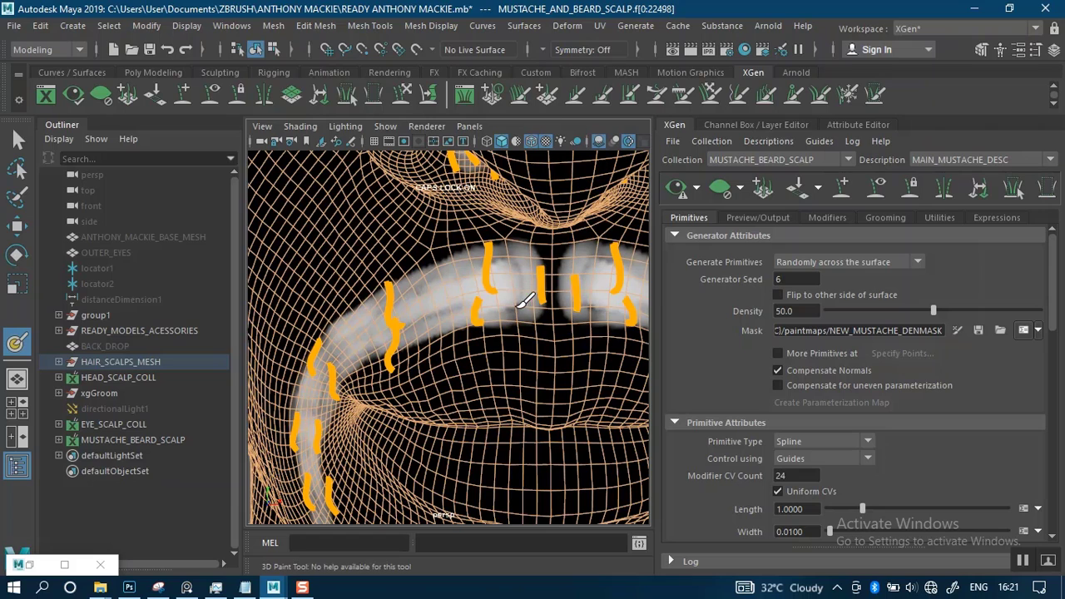
mouse_move(526, 301)
mouse_down()
mouse_move(551, 246)
mouse_move(556, 337)
mouse_up()
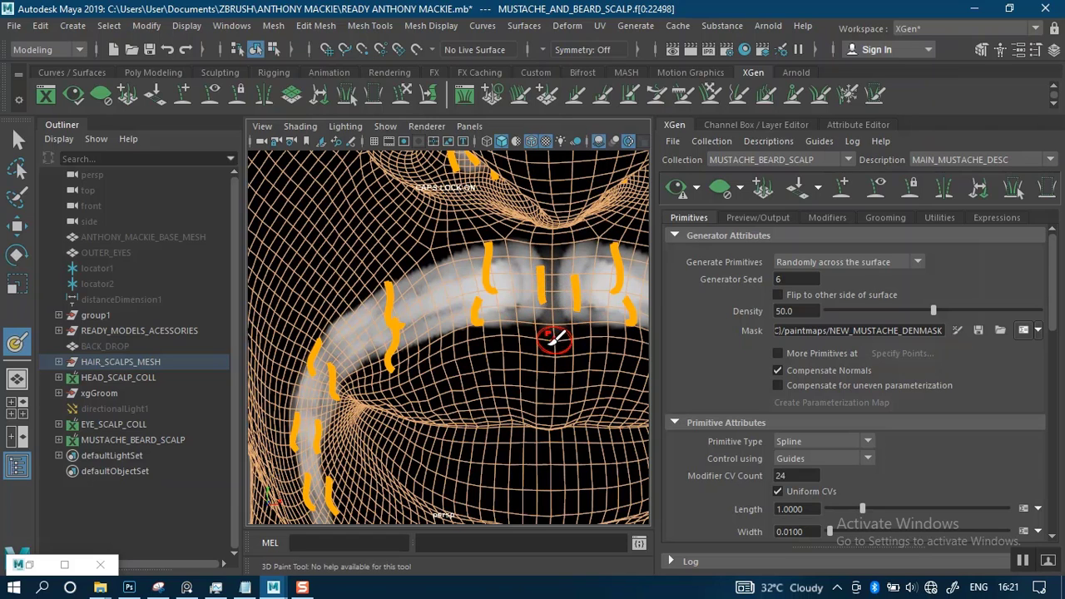
alt+right_drag(481, 335, 491, 290)
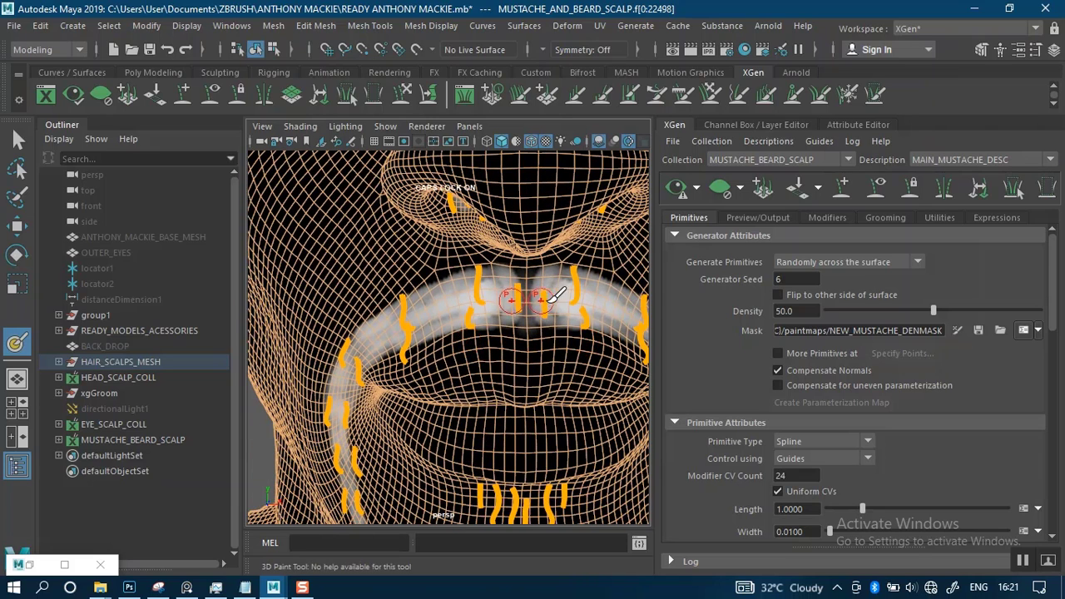
click(980, 330)
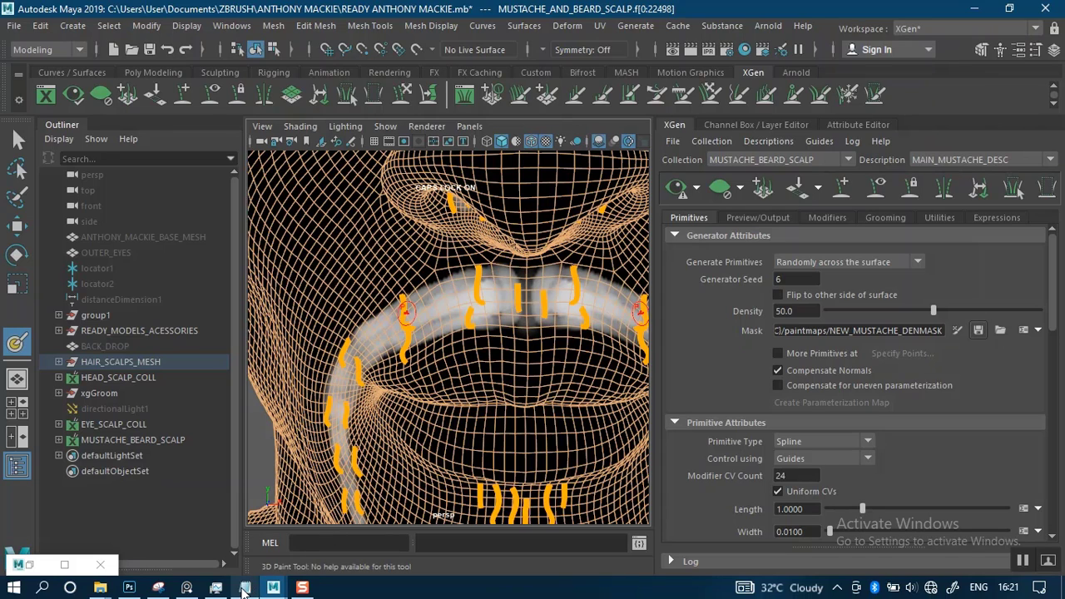
Switch to Task Manager, examine the status and CPU usage of the Maya processes, and minimize it
mouse_move(208, 589)
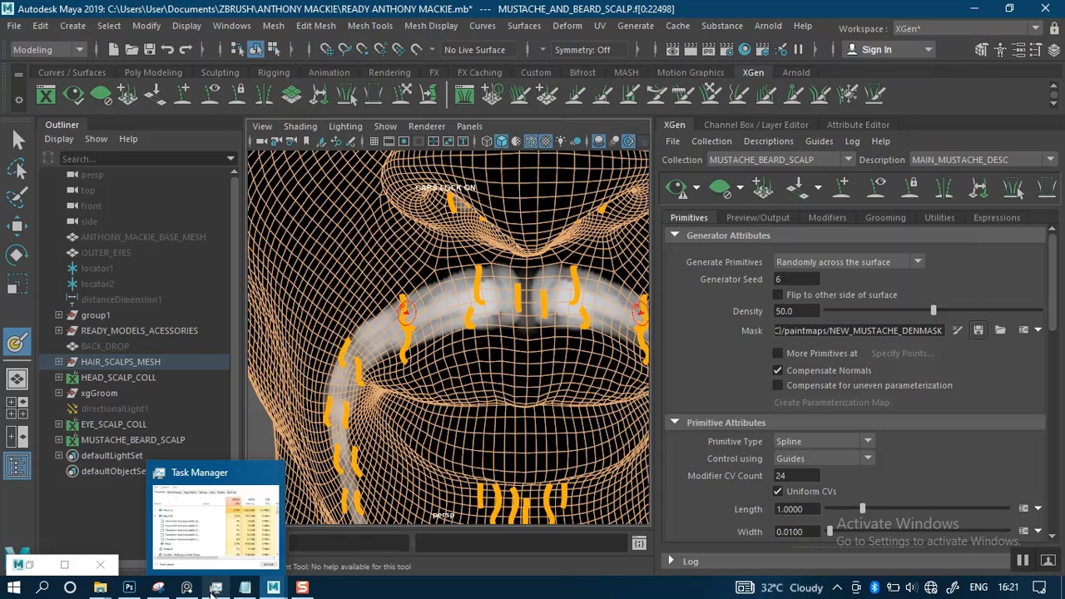
click(213, 590)
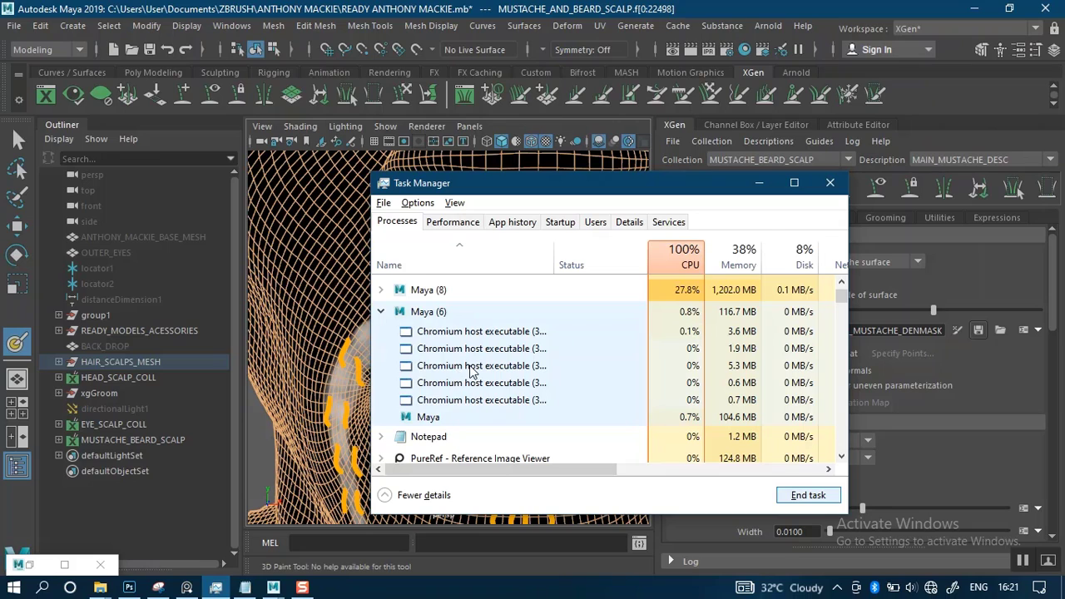
click(381, 289)
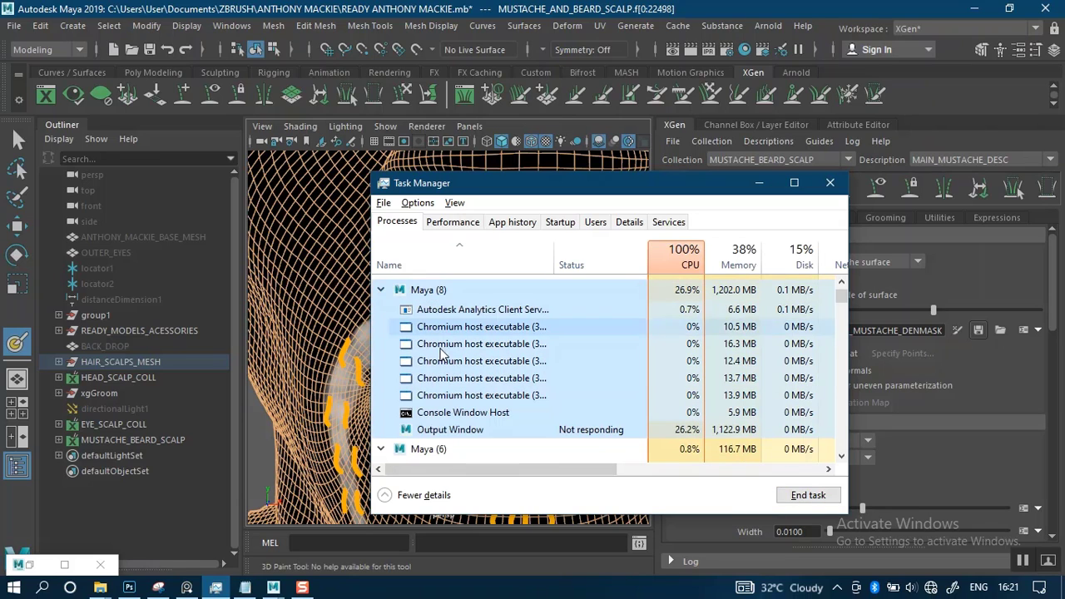
scroll(464, 390, down, 1)
scroll(464, 390, up, 2)
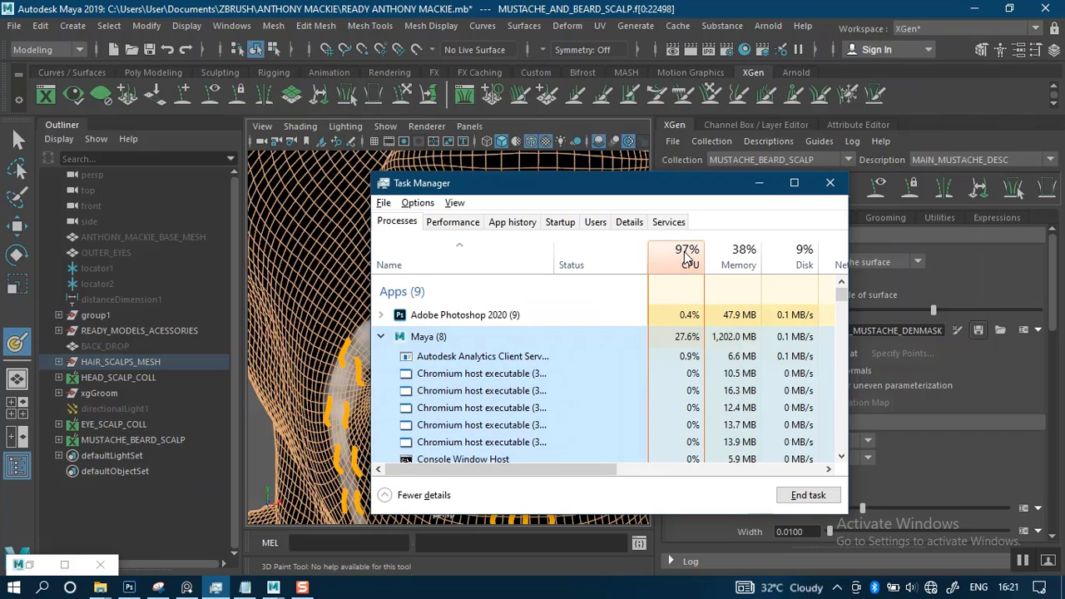
click(759, 185)
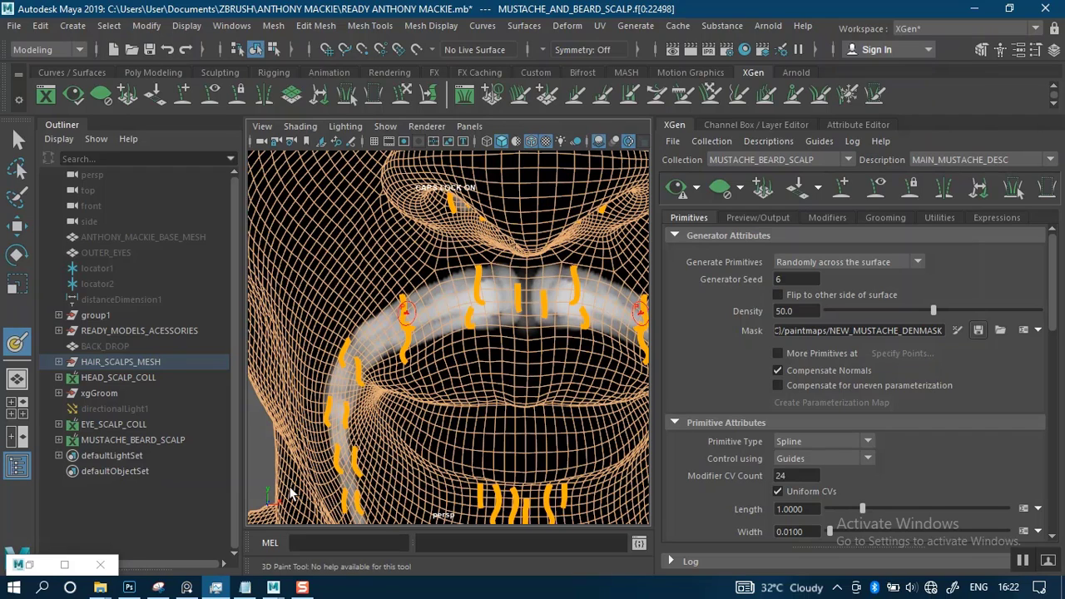
Bring Task Manager back and end the unresponsive Maya task
click(216, 588)
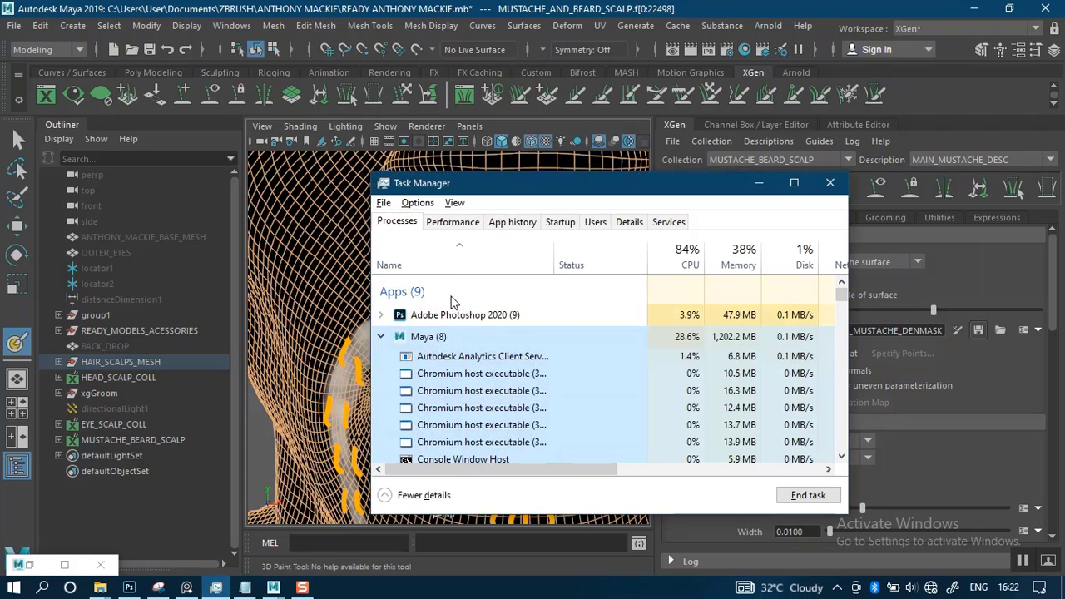
scroll(414, 346, down, 2)
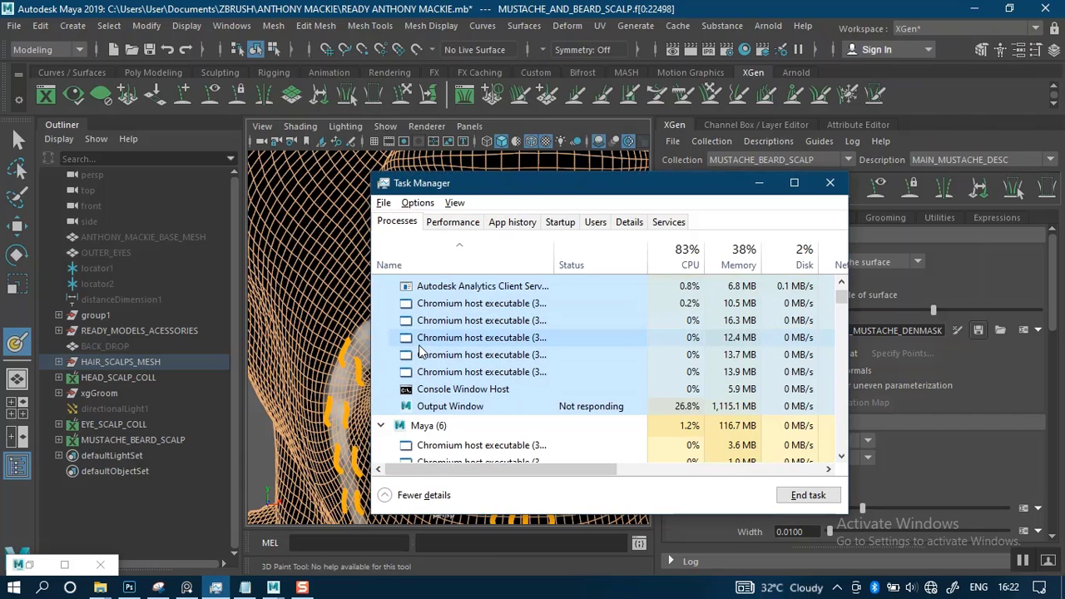
scroll(420, 351, up, 1)
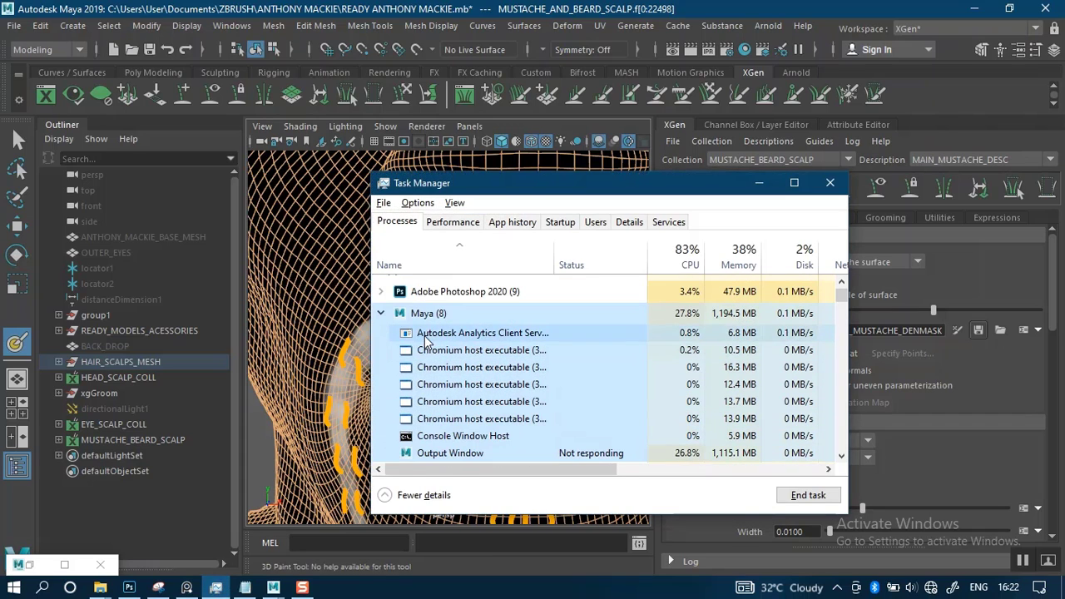
click(808, 502)
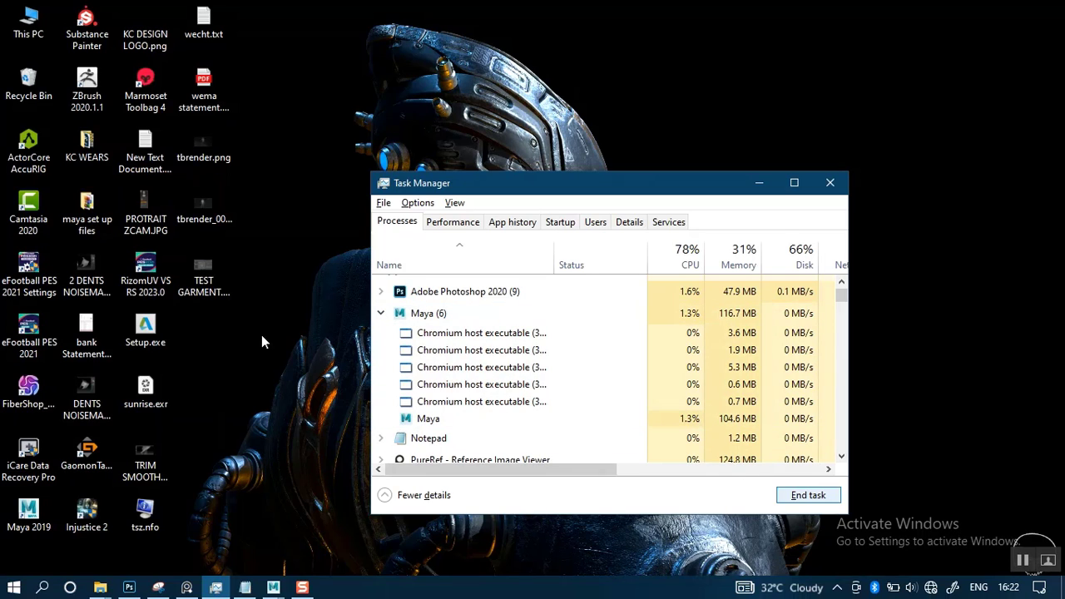
Relaunch Maya 2019 and close the Script Editor and the What's New Highlight Settings window
click(28, 509)
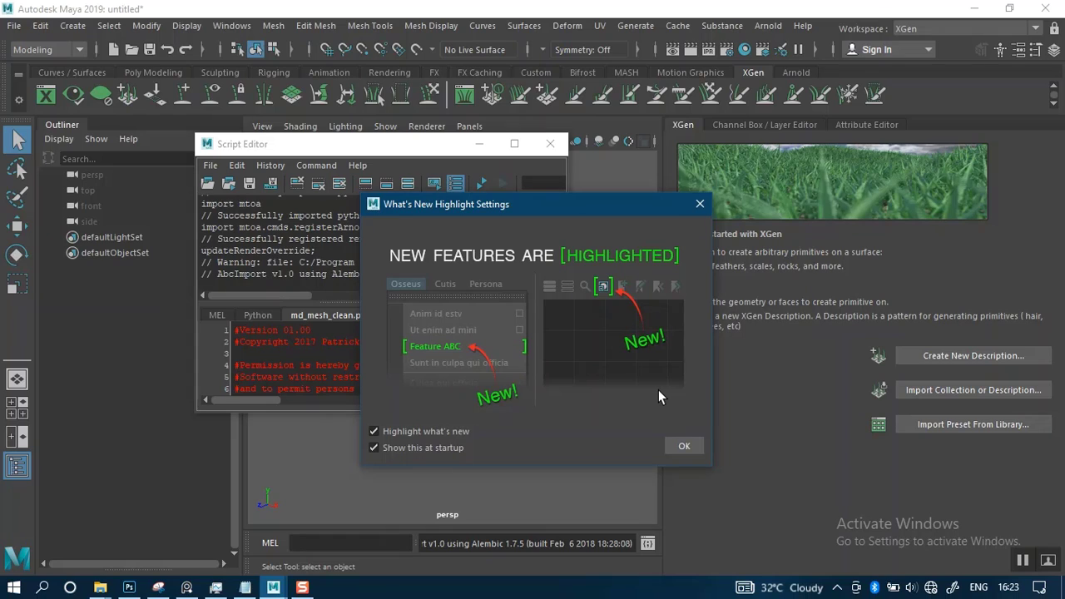
click(683, 447)
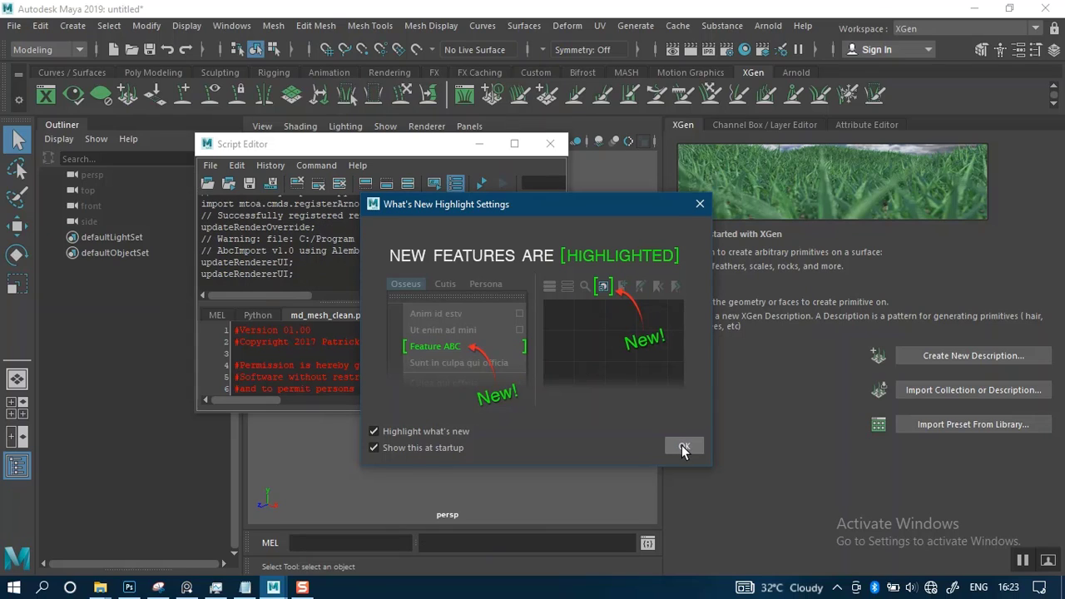
click(550, 144)
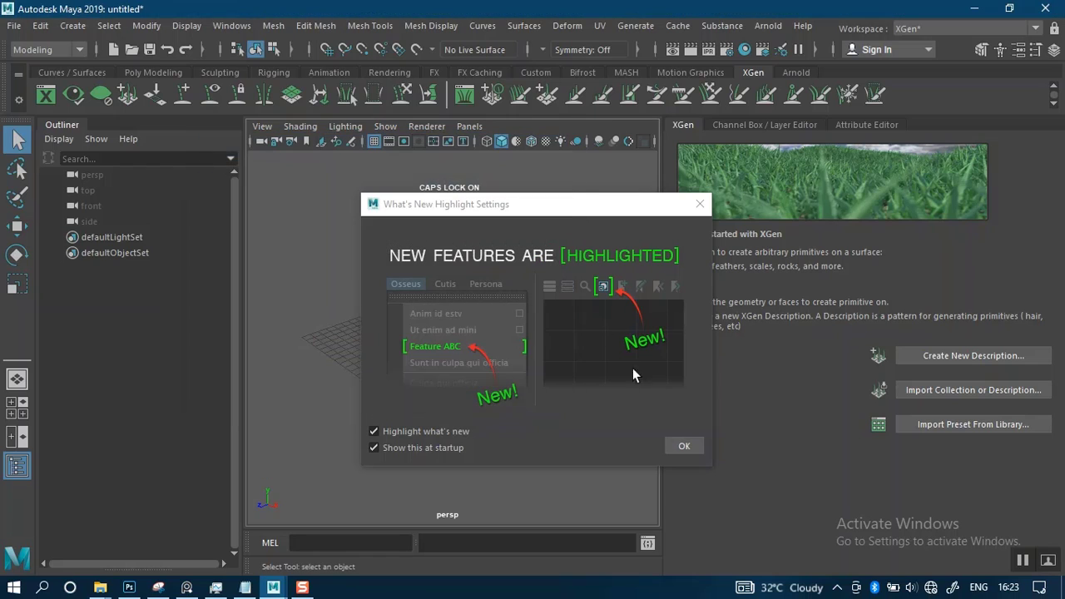
click(685, 446)
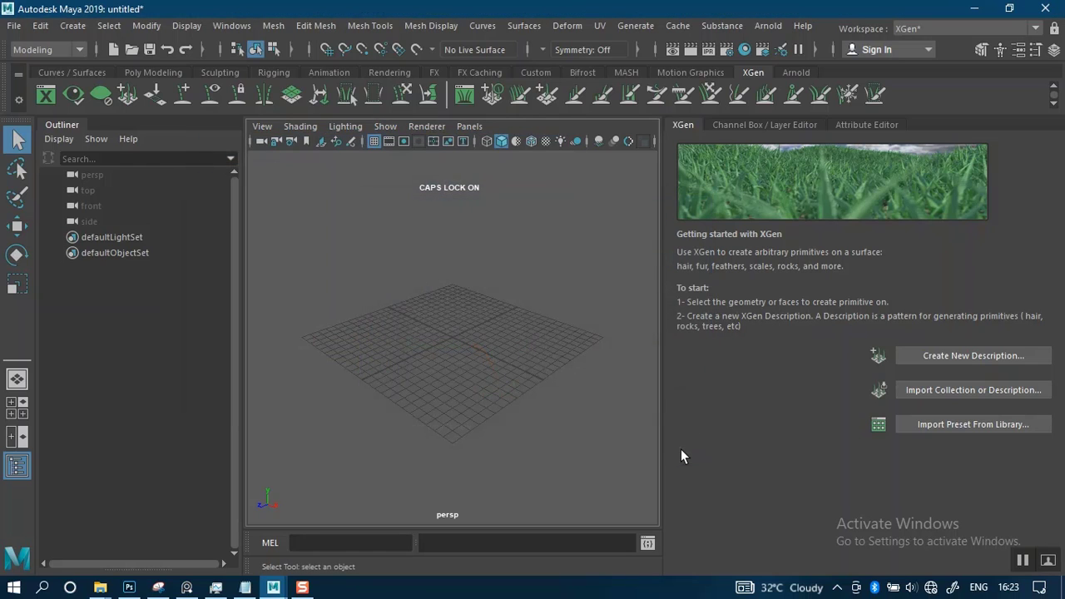
Open the recent scene READY ANTHONY MACKIE.mb without saving the untitled scene
click(14, 26)
mouse_move(125, 514)
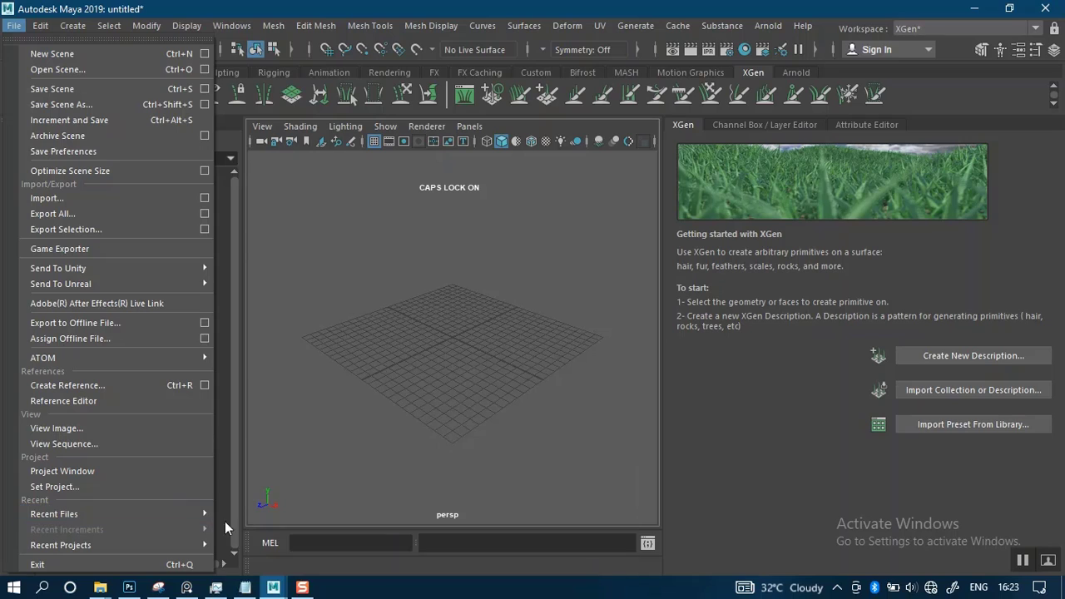
click(302, 452)
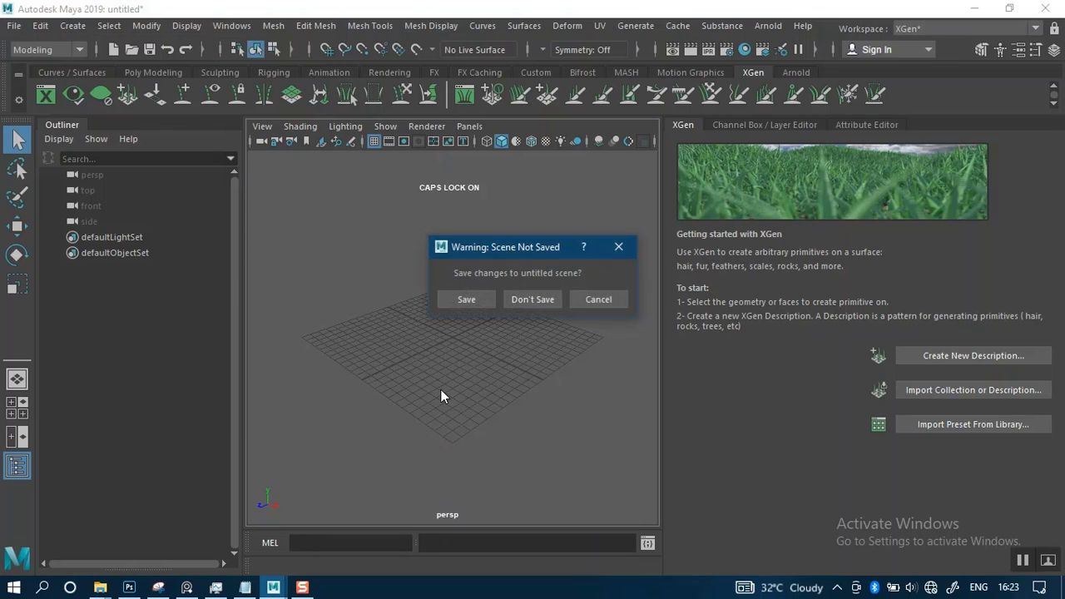
click(546, 296)
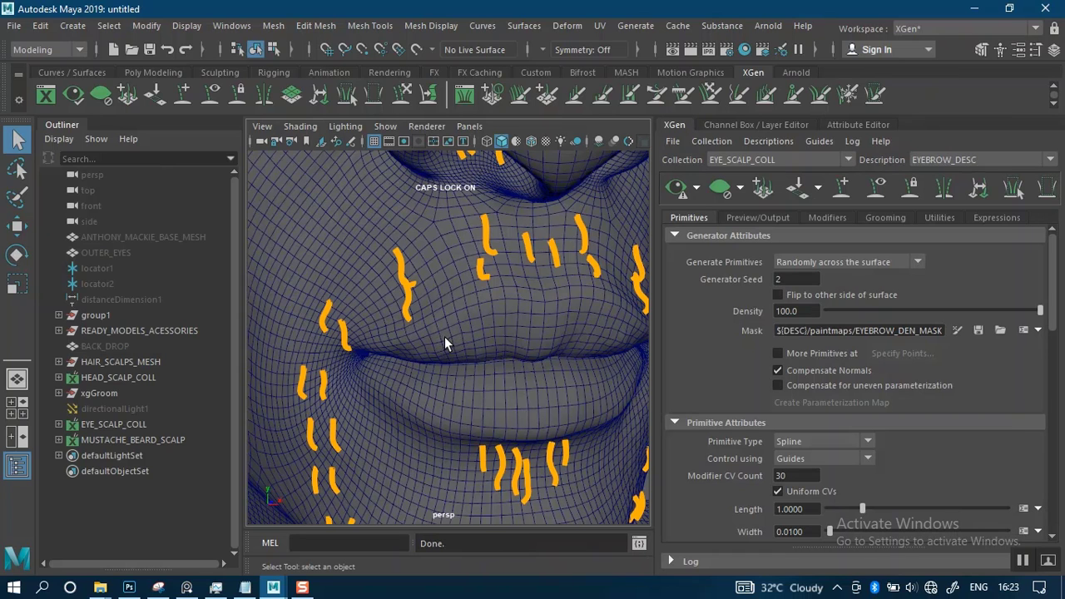
Set the Maya project to the PROJECT AFRICAN MALE MAYA folder
click(14, 26)
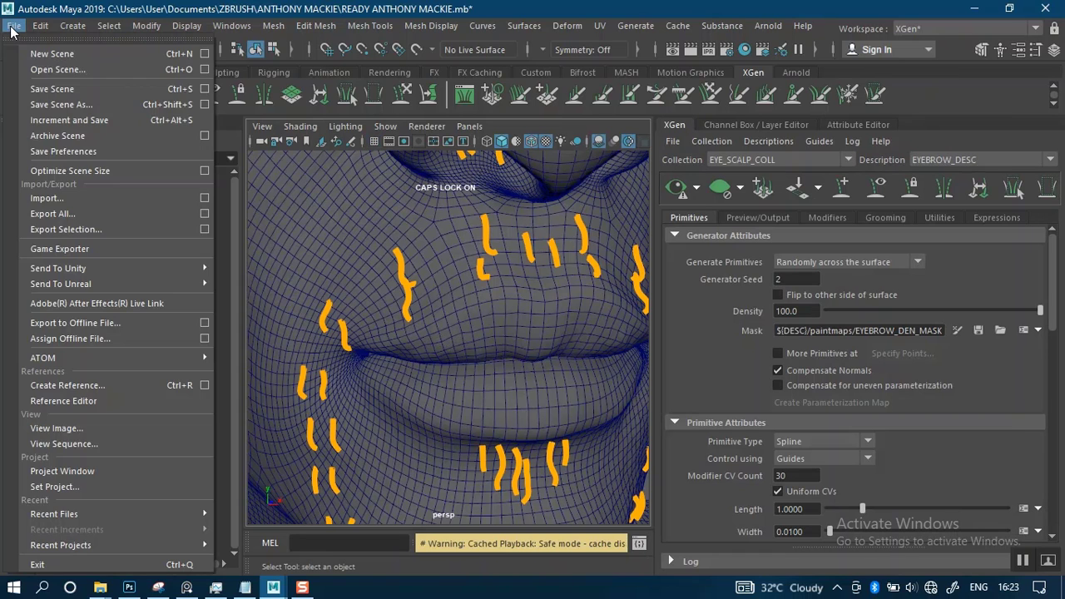
click(74, 486)
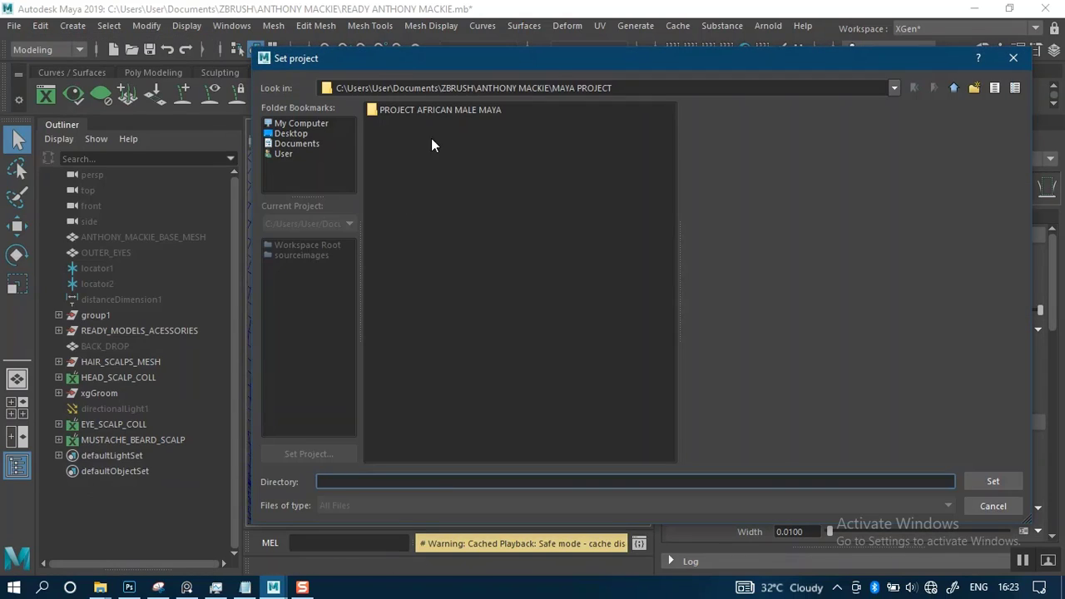
click(437, 112)
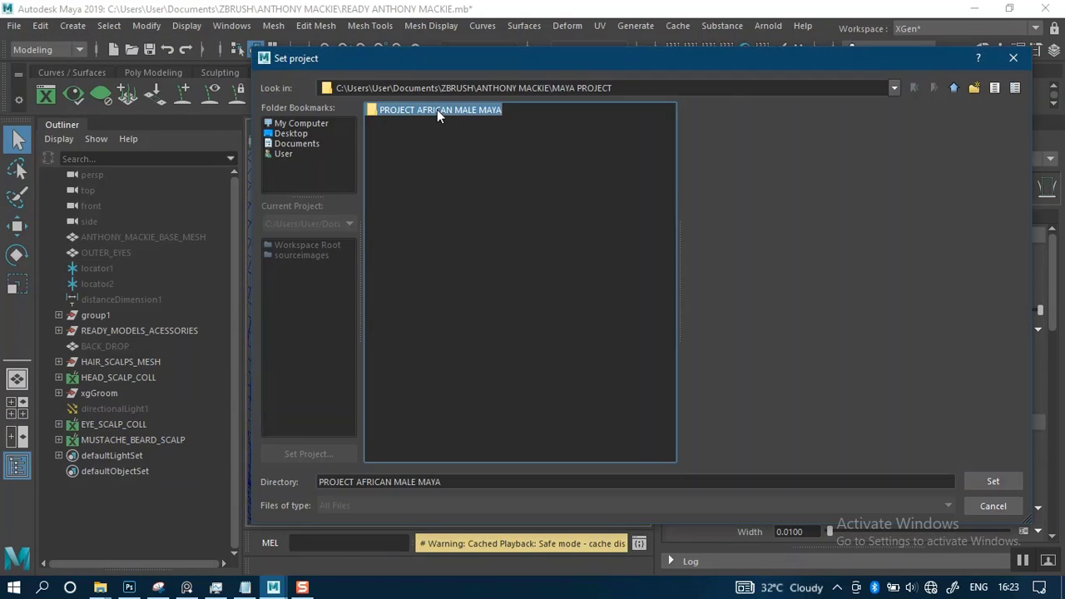
click(991, 481)
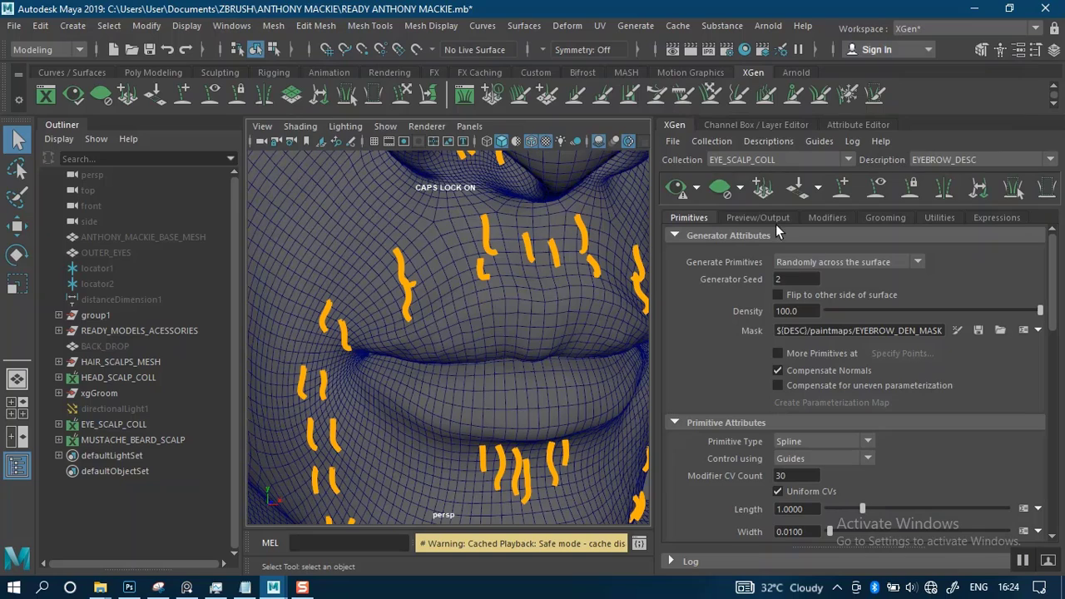
Switch XGen to the MUSTACHE_BEARD_SCALP collection and generate its hair preview
click(786, 157)
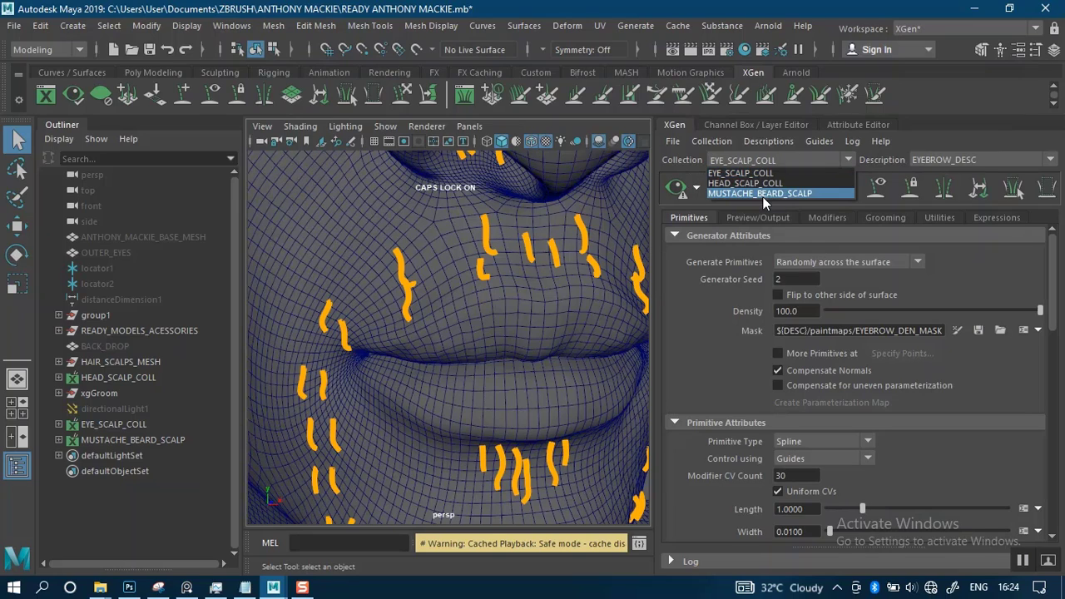
click(763, 194)
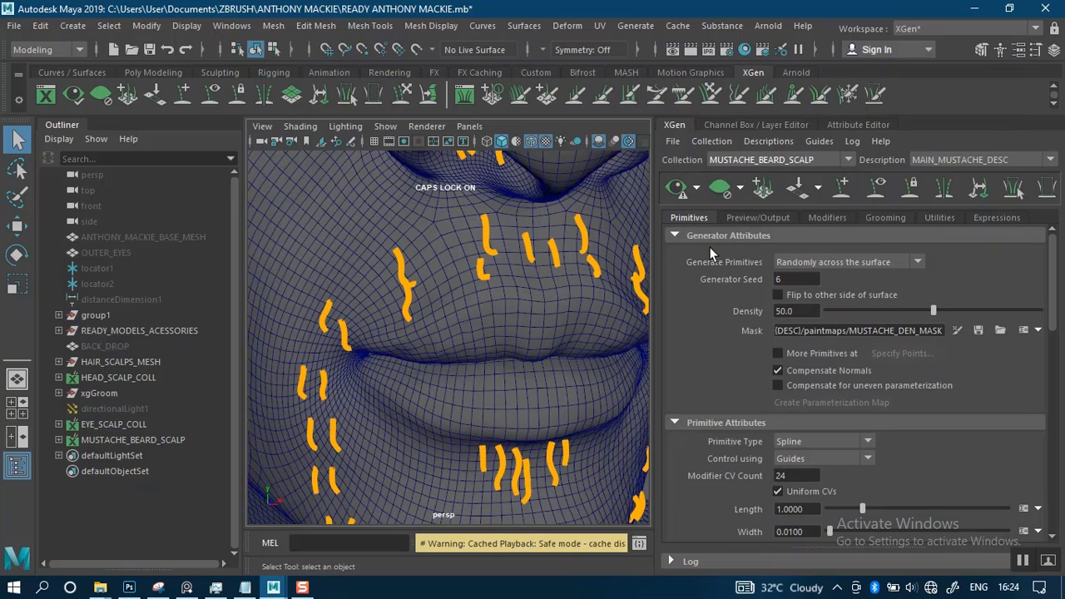
click(678, 190)
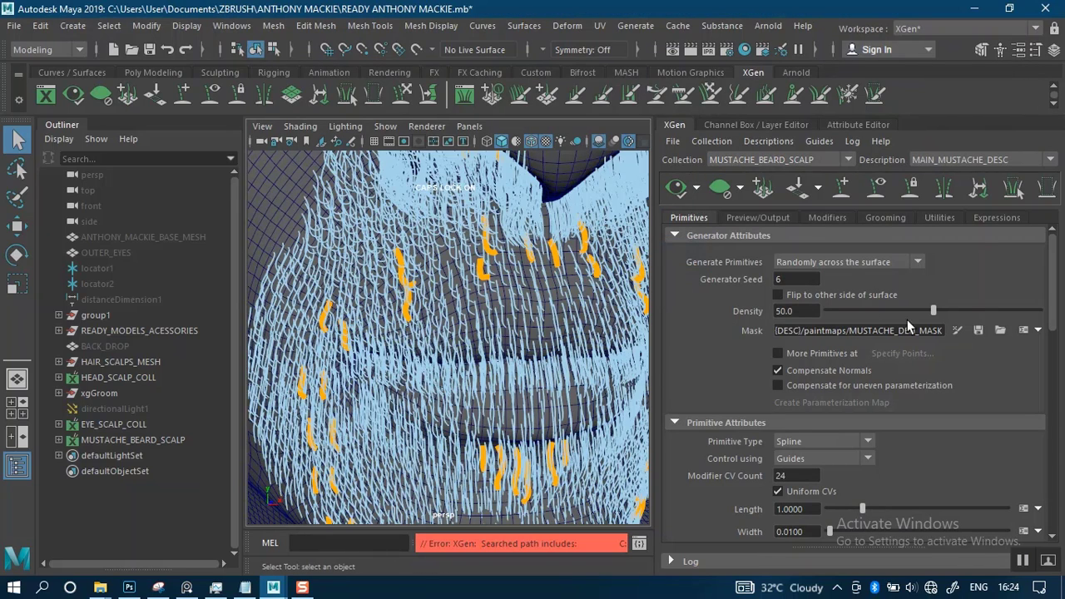
Display the mustache density mask on the scalp mesh with the hair preview and wireframe overlay hidden, and leave the paint tool
click(955, 330)
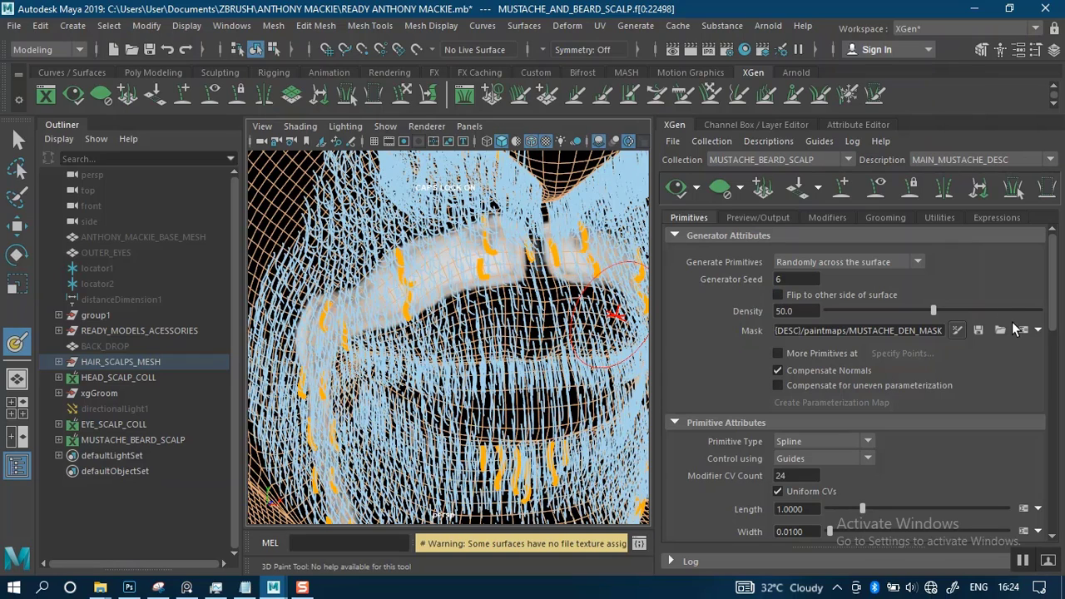
click(1038, 330)
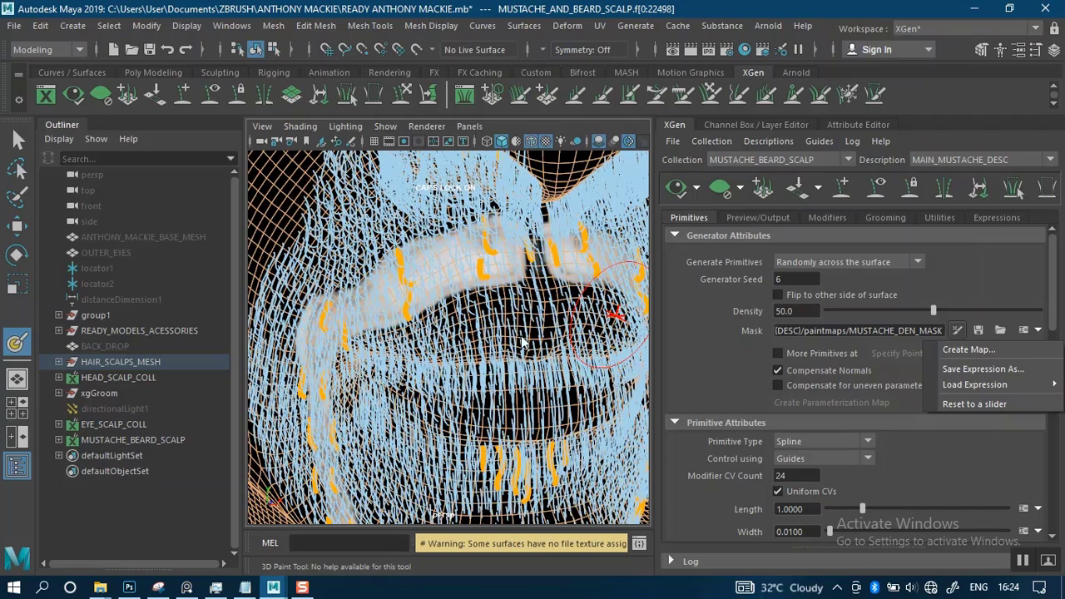
alt+right_drag(508, 358, 492, 323)
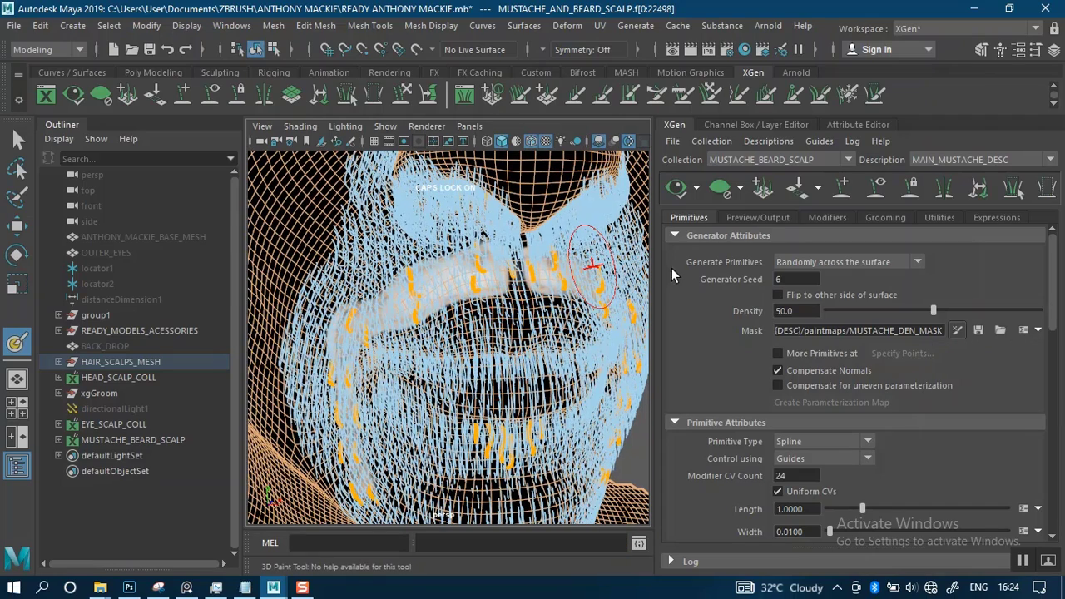
click(719, 192)
click(533, 142)
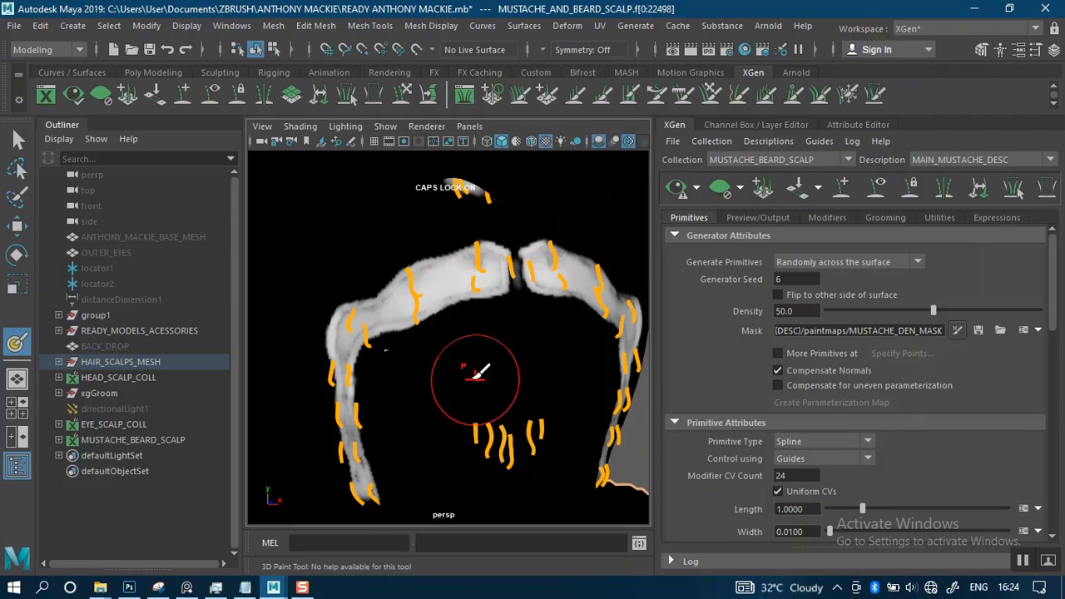
alt+right_drag(475, 380, 450, 321)
click(17, 140)
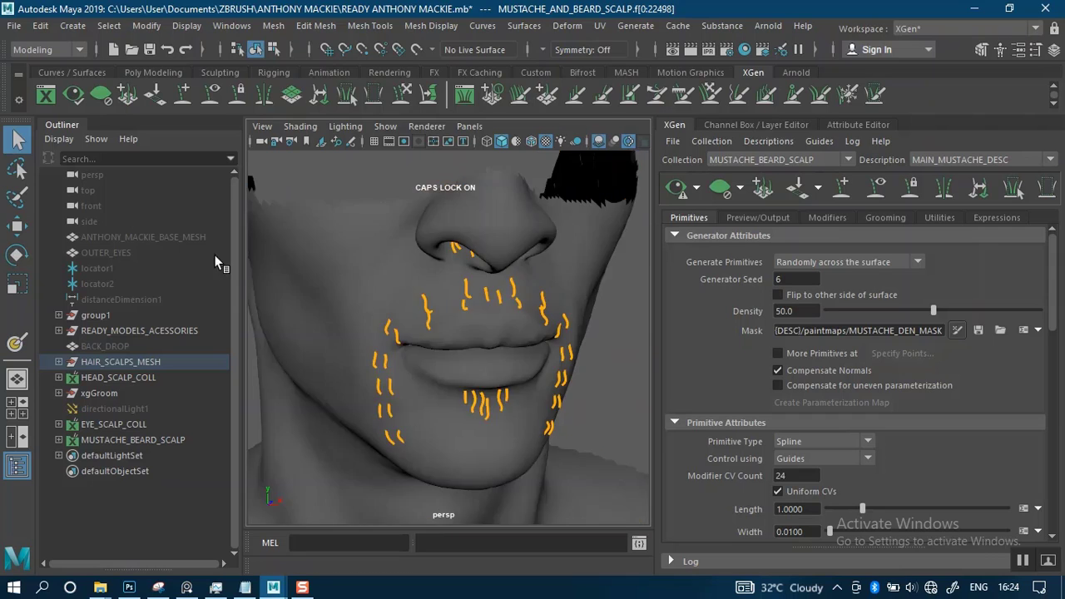
Select all the mustache, beard and nostril guides and convert them to curves with the original guides set to Hide
click(218, 258)
alt+drag(408, 302, 381, 288)
alt+right_drag(382, 288, 358, 253)
drag(358, 258, 586, 427)
key(f)
alt+drag(489, 348, 524, 331)
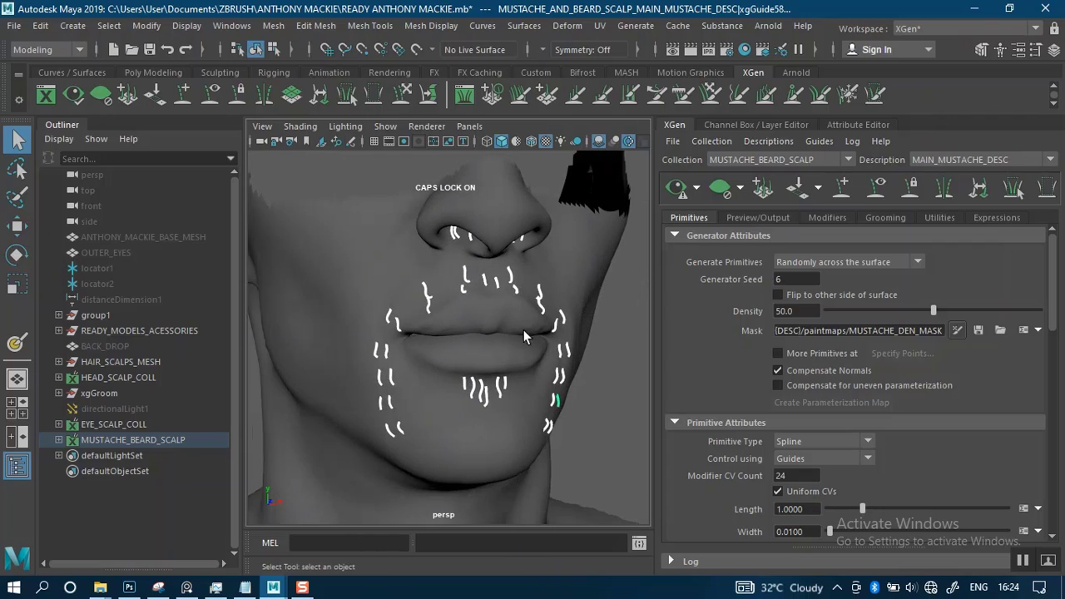
click(939, 217)
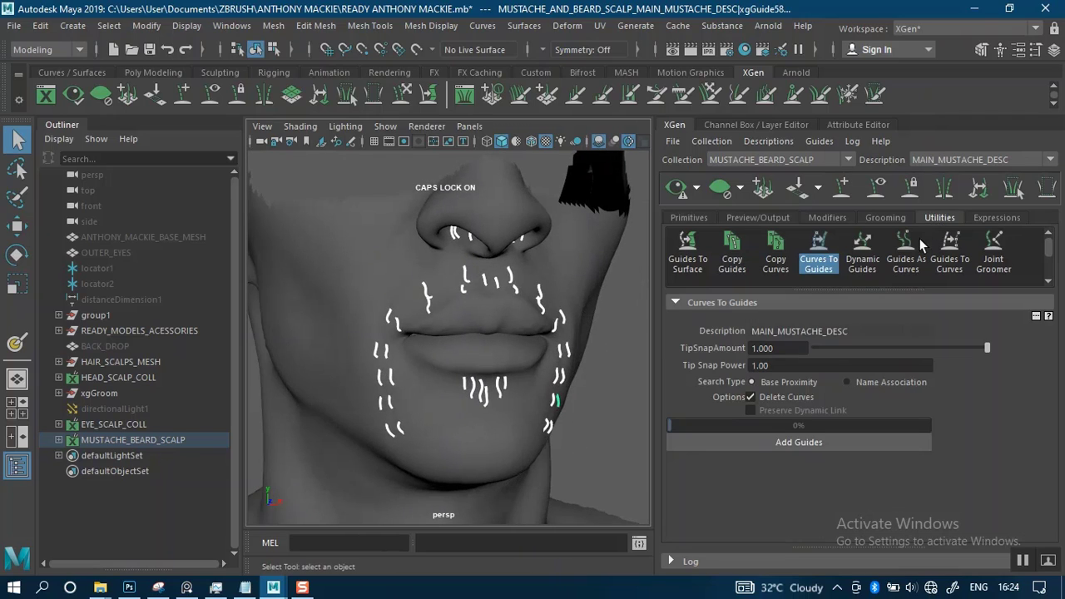
click(822, 254)
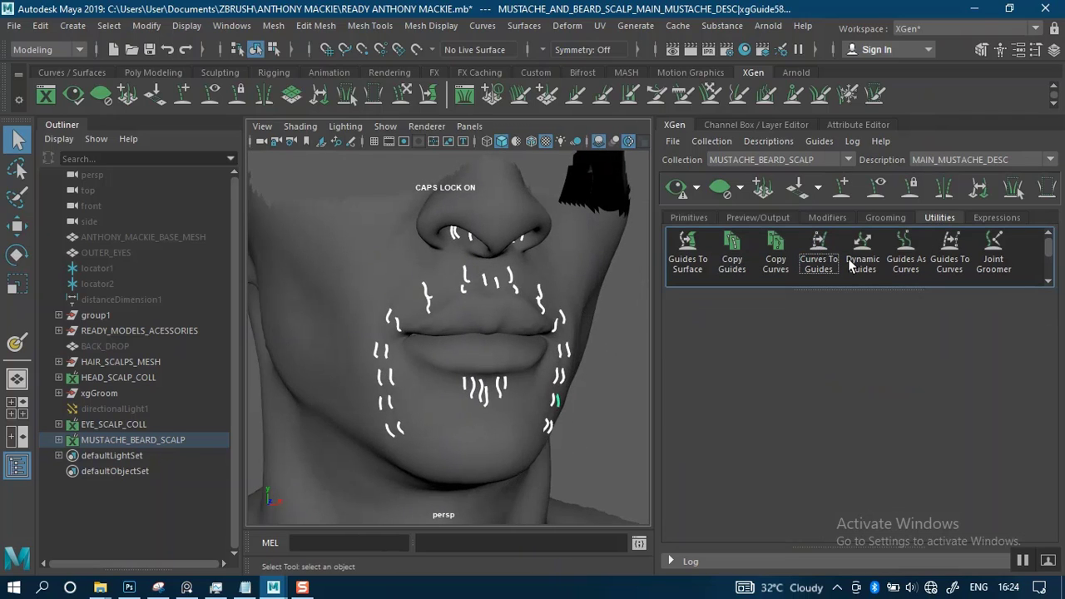
click(951, 252)
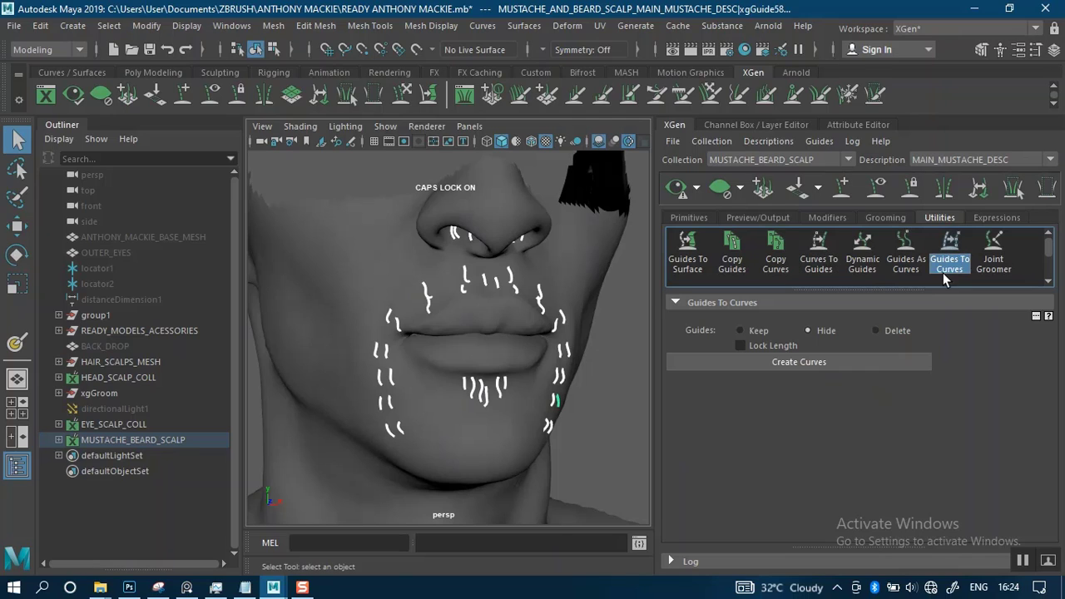
click(805, 363)
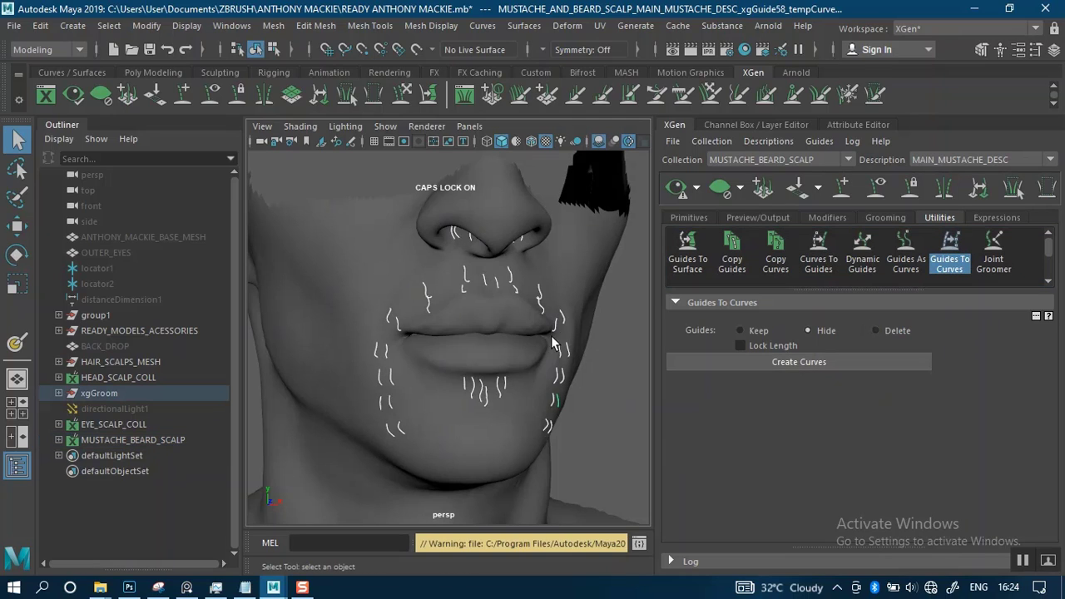
Select the mustache and beard scalp mesh and delete the MAIN_MUSTACHE_DESC description from its collection
scroll(572, 310, down, 2)
scroll(571, 311, down, 2)
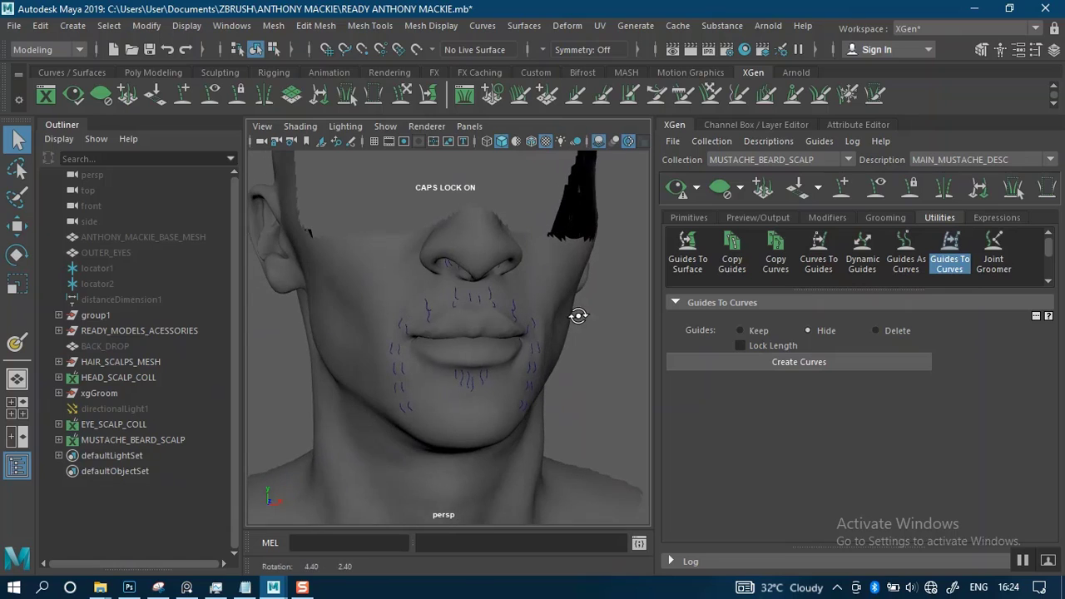
click(555, 271)
click(779, 159)
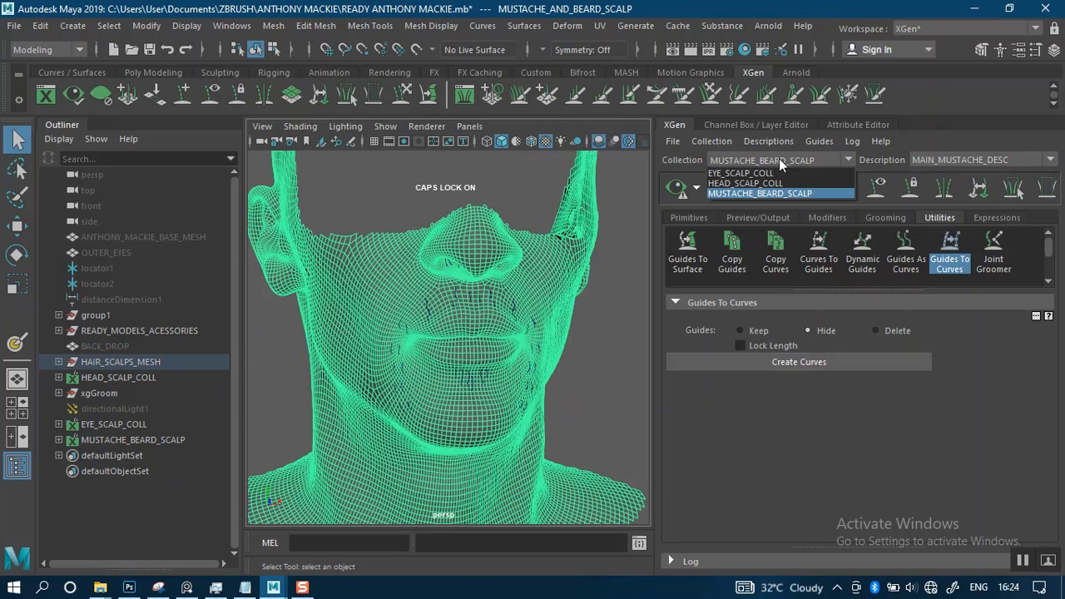
click(925, 131)
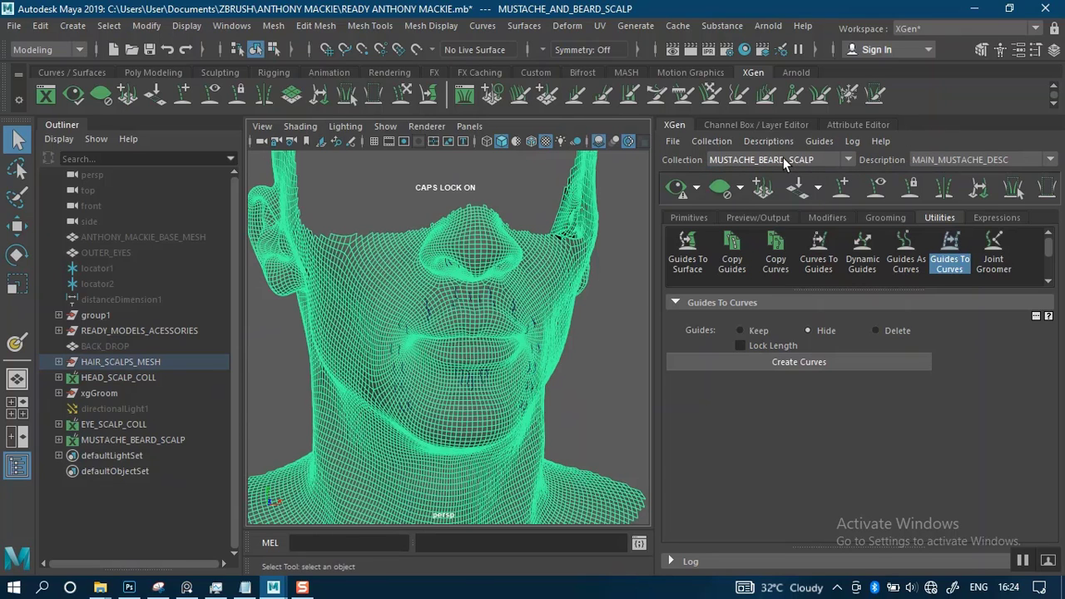
click(769, 142)
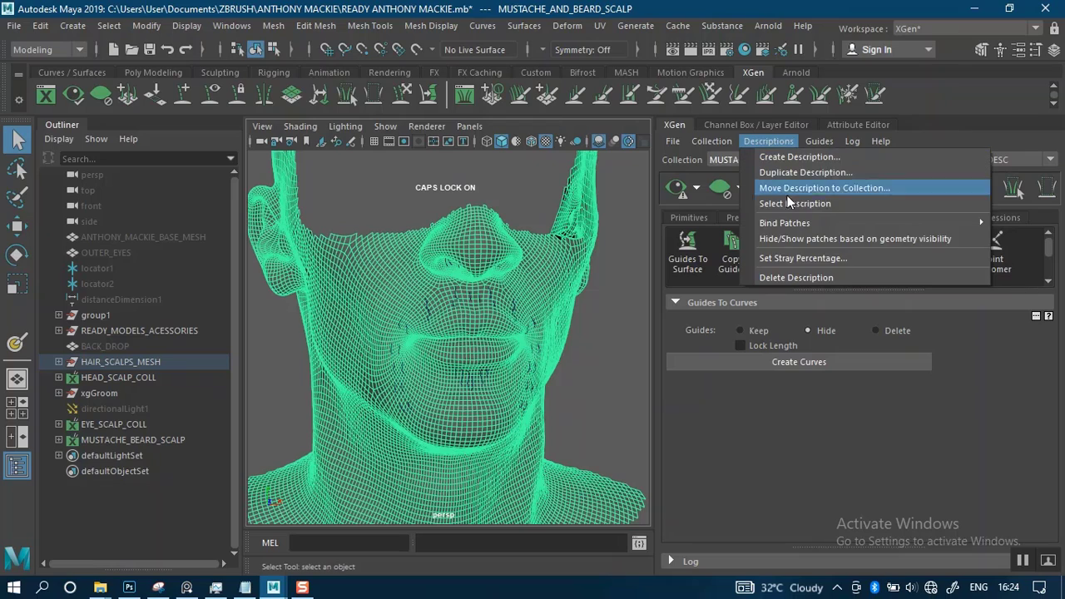
click(789, 278)
Start a new spline description in the MUSTACHE_BEARD_SCALP collection, controlled by placing and shaping guides
scroll(521, 334, up, 3)
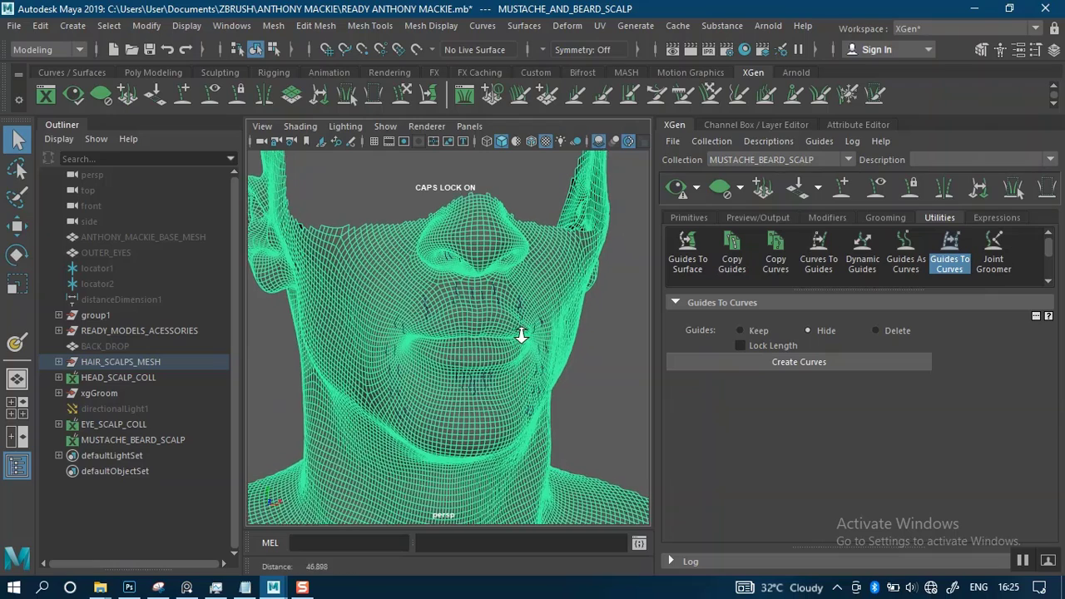
scroll(521, 335, down, 3)
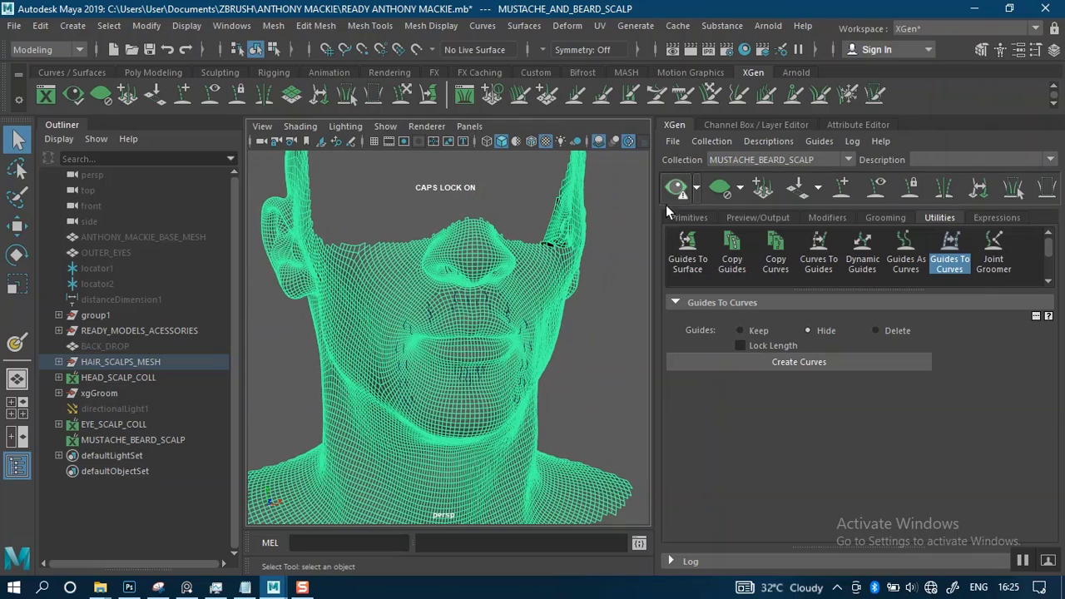
click(770, 142)
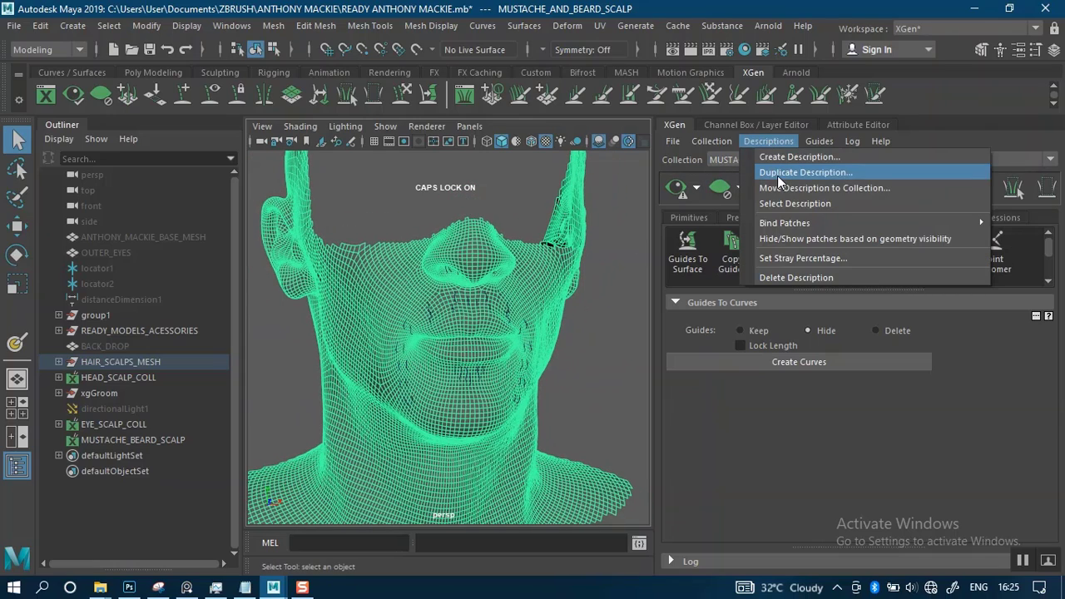
click(781, 158)
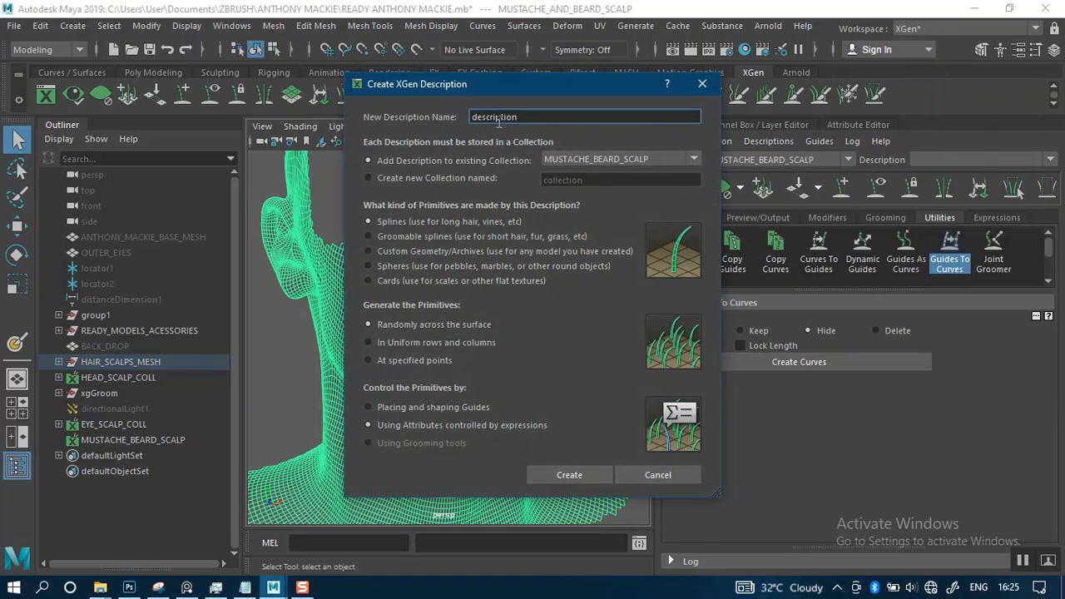
click(388, 406)
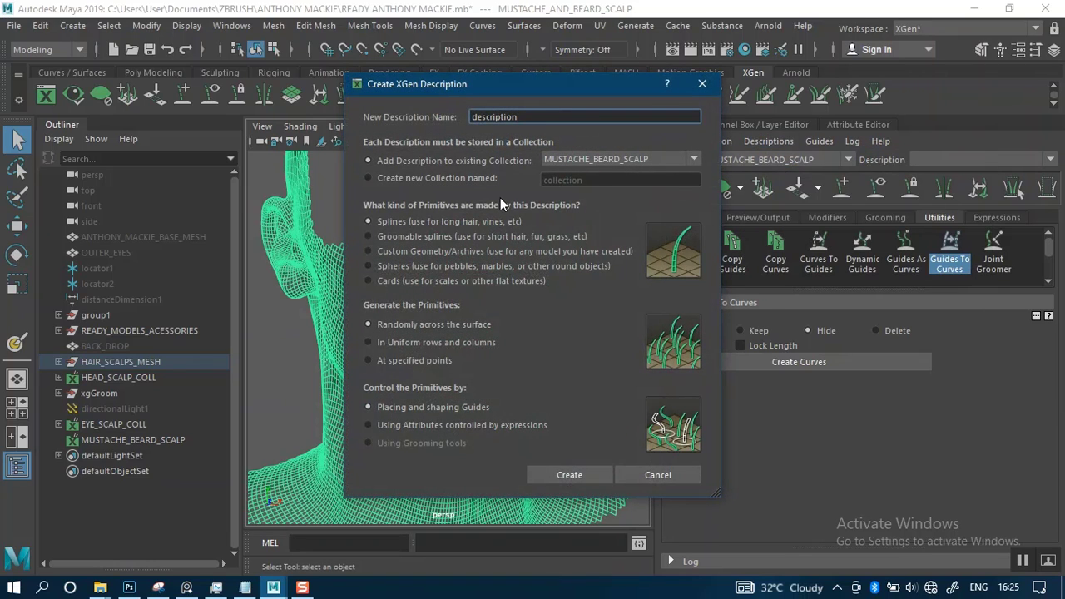
Name the new description MUASTACHE_NEW_DESC and create it on the selected scalp mesh
drag(528, 116, 466, 117)
text(MUASTACHE_)
text(DESC)
key(Left)
key(Left)
key(Left)
text(NES)
key(BackSpace)
text(W_)
click(571, 473)
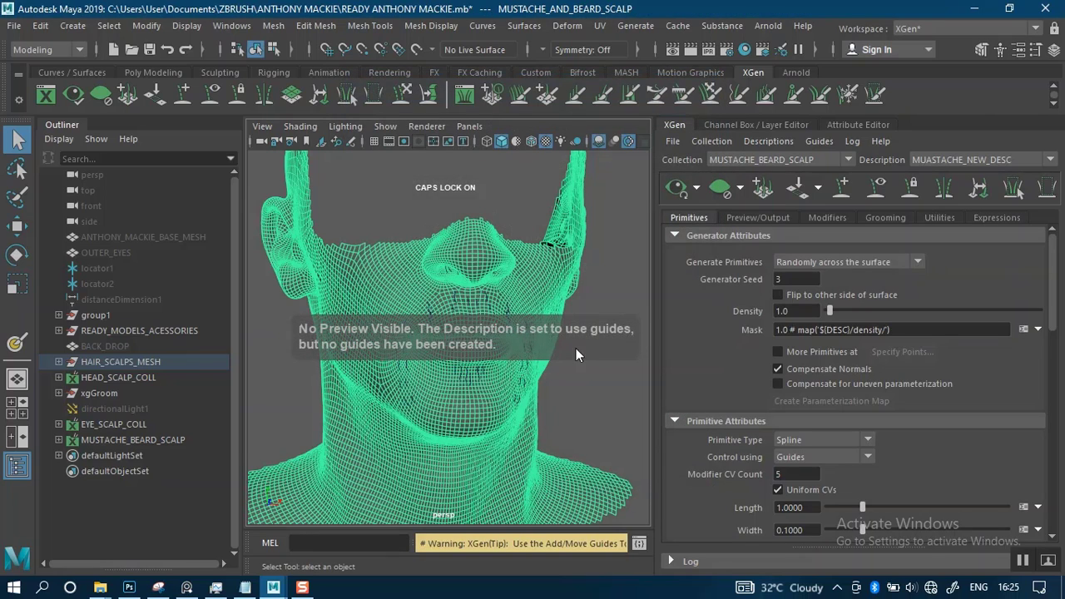
Select all the curves around the mouth and nostrils and convert them to guides for MUASTACHE_NEW_DESC, with Delete Curves enabled
click(592, 385)
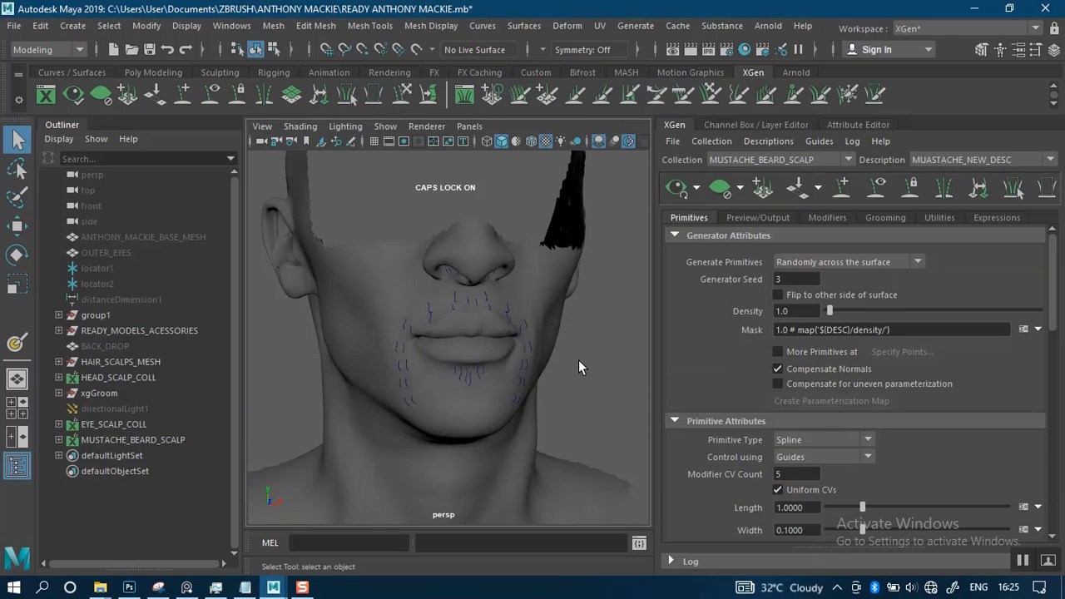
alt+drag(579, 360, 566, 332)
drag(334, 216, 611, 493)
drag(593, 270, 630, 293)
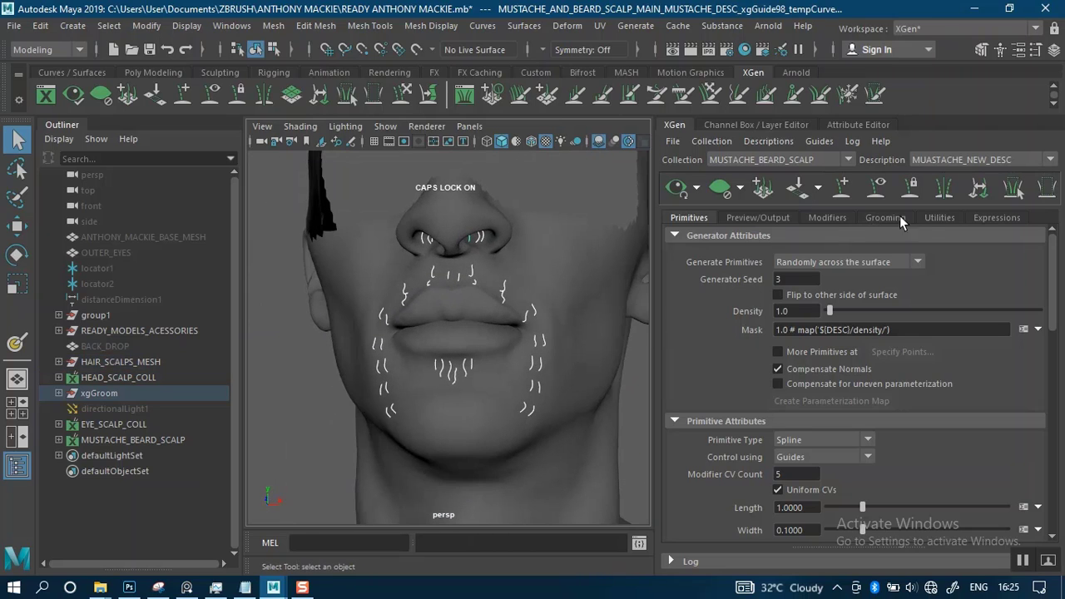
click(939, 218)
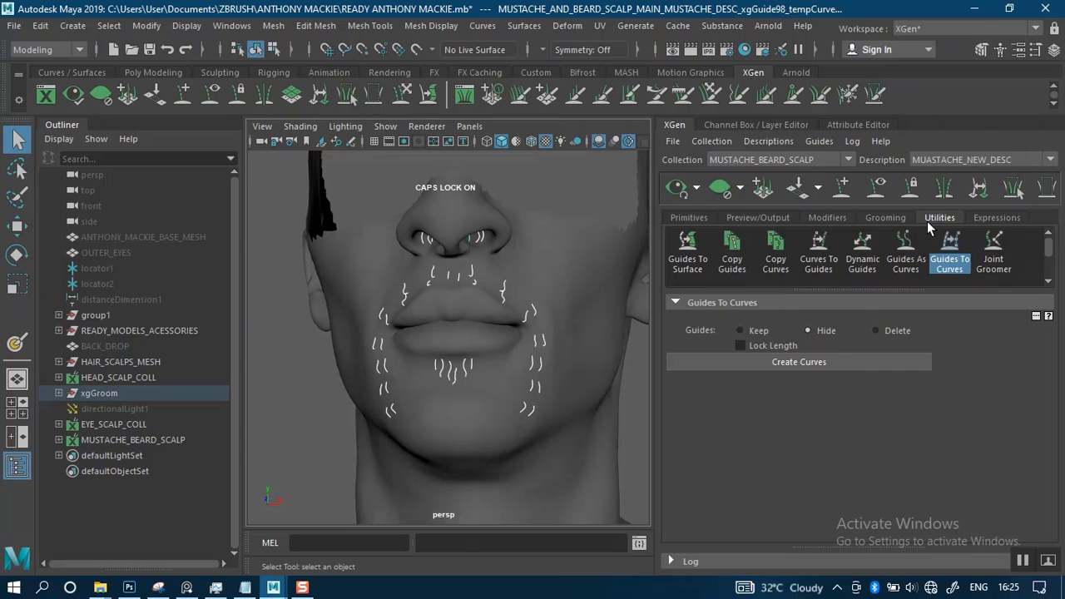
click(820, 254)
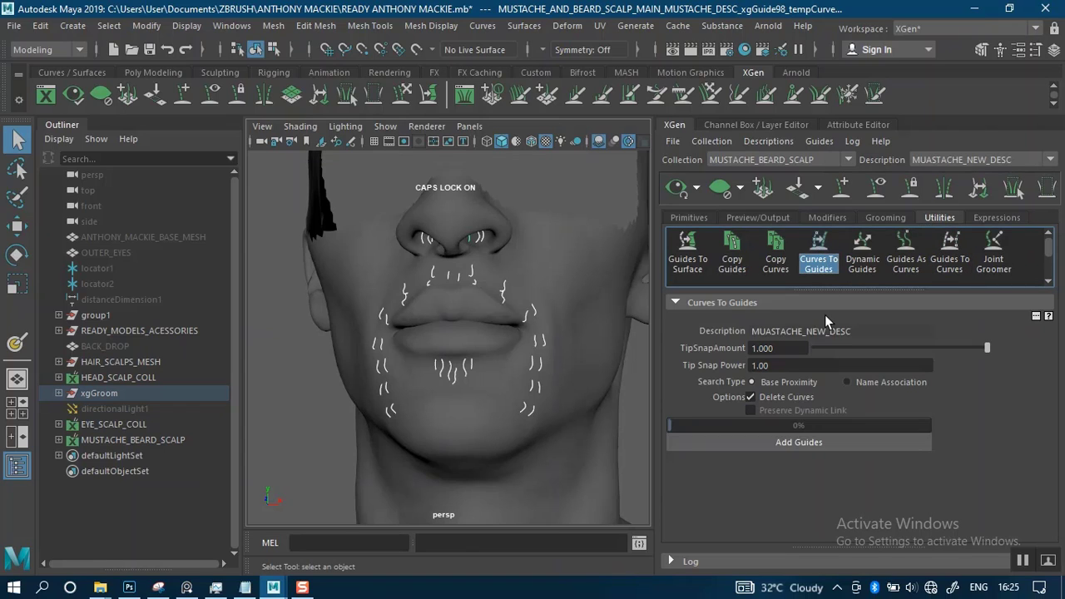
click(783, 442)
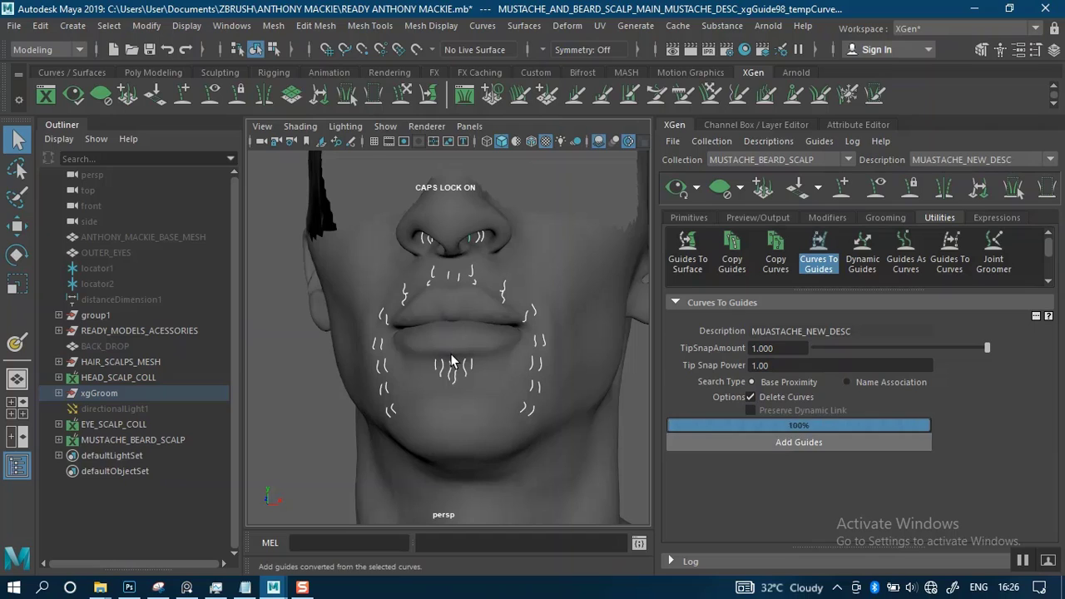
Set the primitive width of the new mustache description to 0.01
click(690, 217)
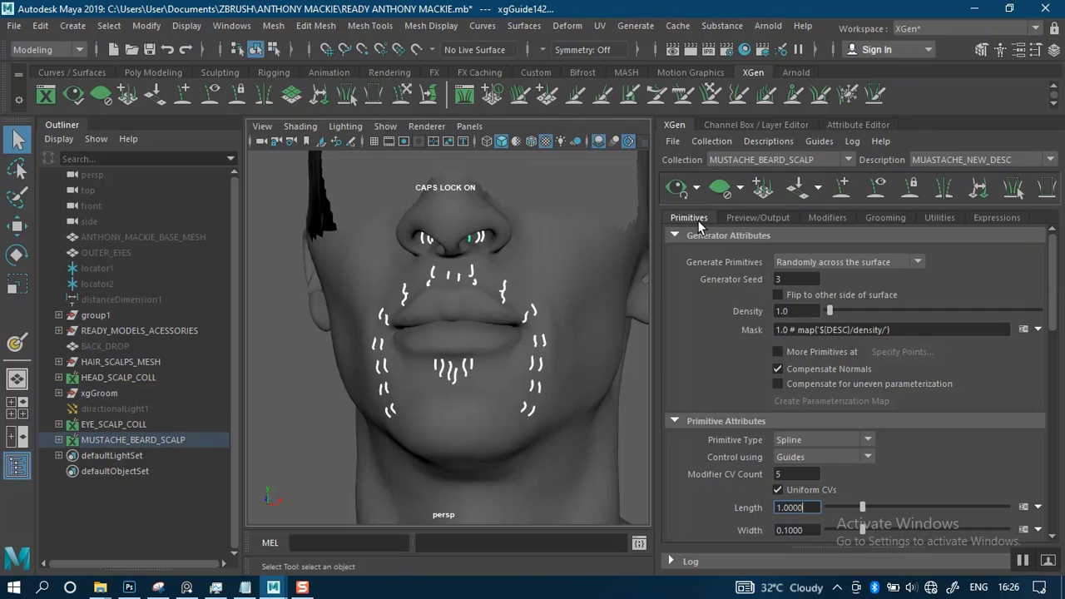
mouse_move(539, 337)
alt+mouse_down()
mouse_move(535, 319)
mouse_move(550, 331)
alt+mouse_up()
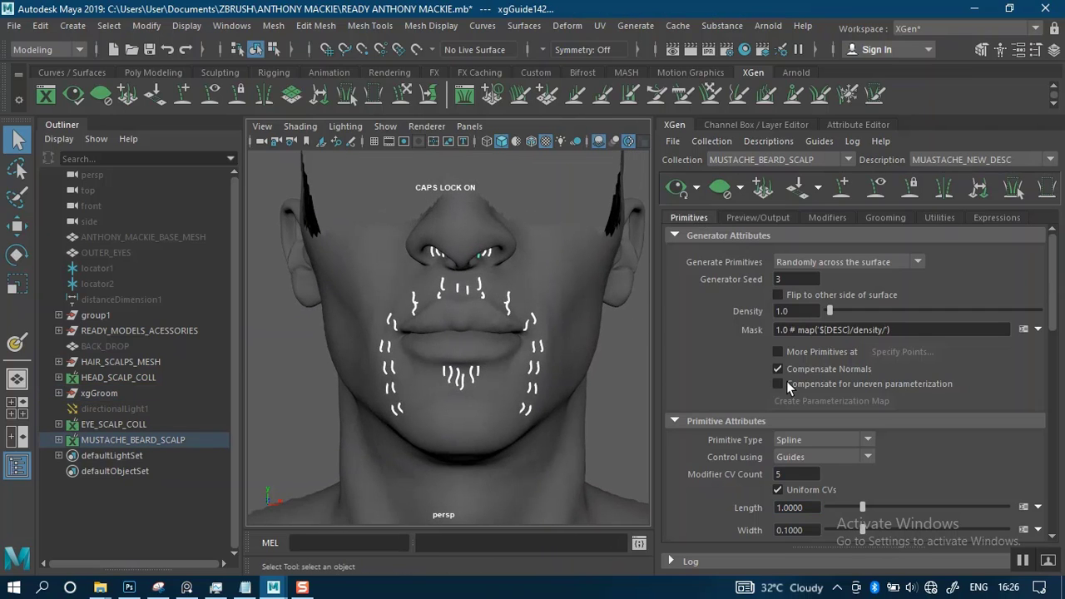
double_click(795, 530)
text(0.01)
key(Return)
Set the hair's Taper to 0.71 and Taper Start to 0.76
scroll(1054, 320, down, 5)
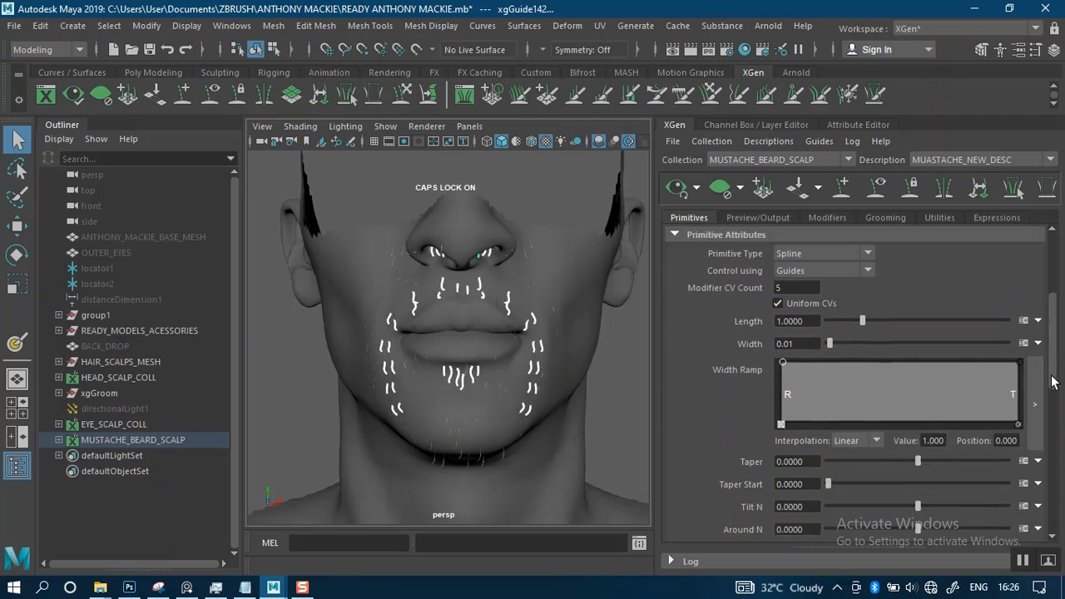
click(807, 423)
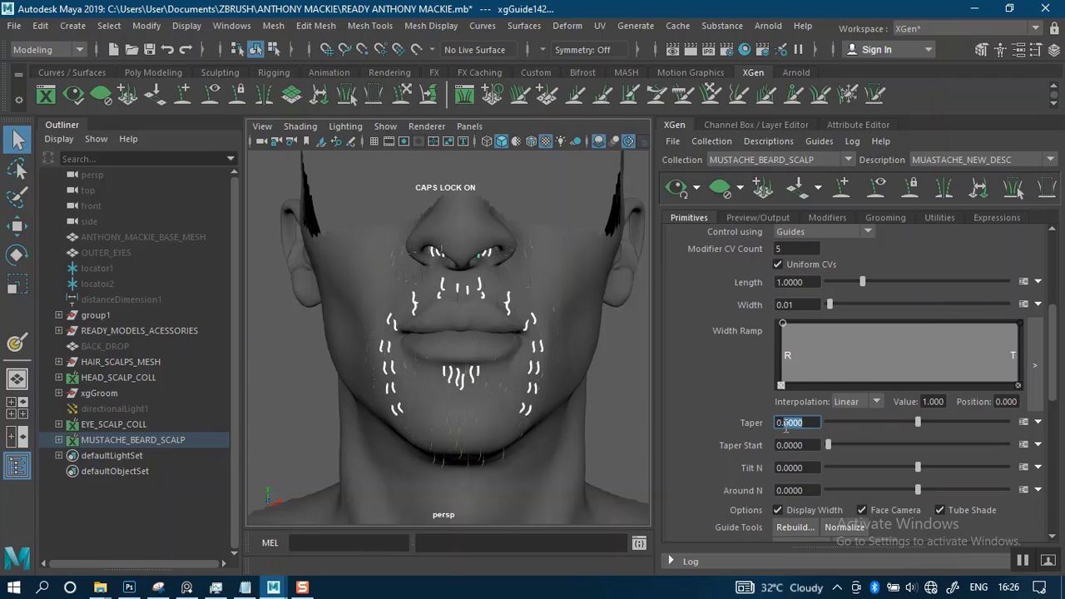
text(0.71)
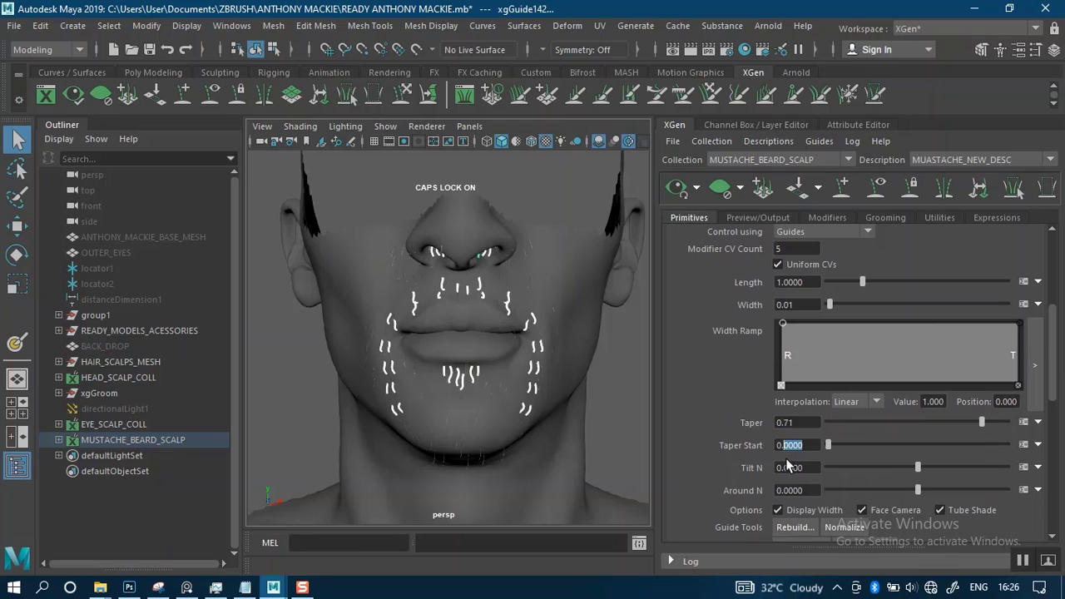
key(6)
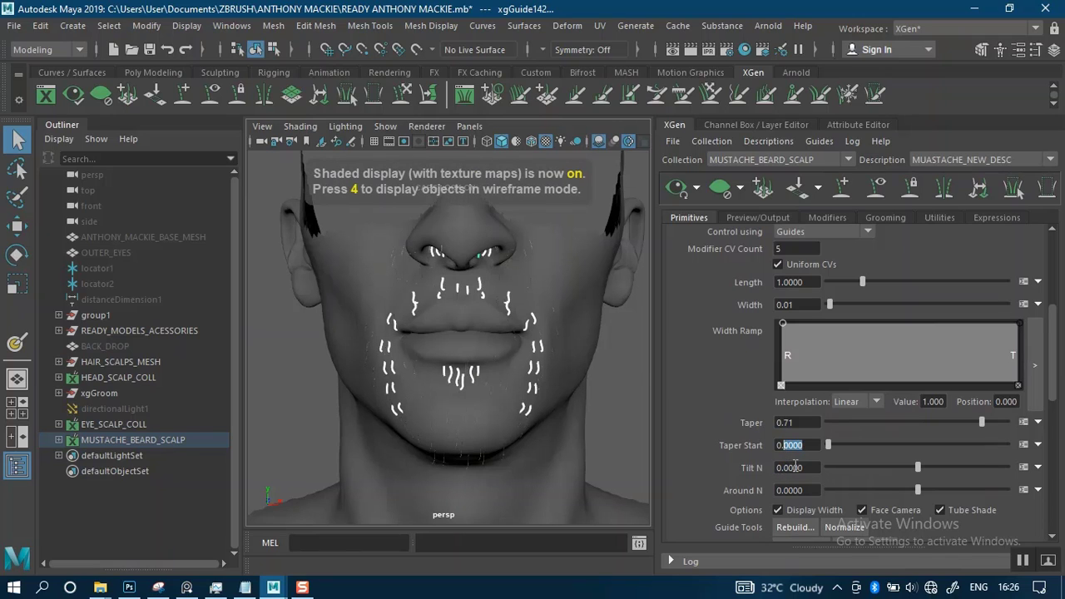
key(7)
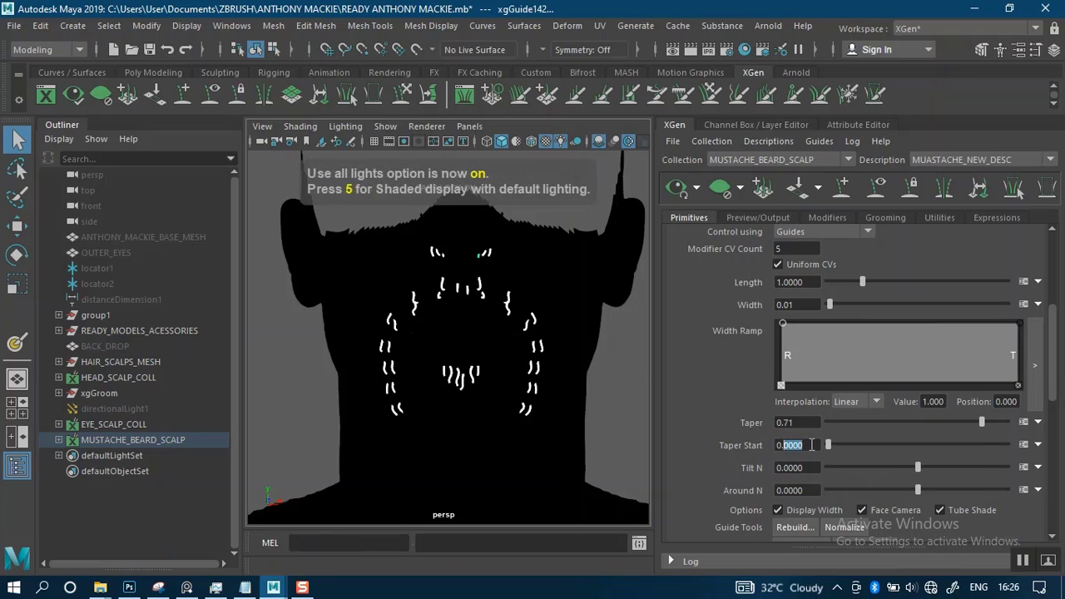
click(810, 445)
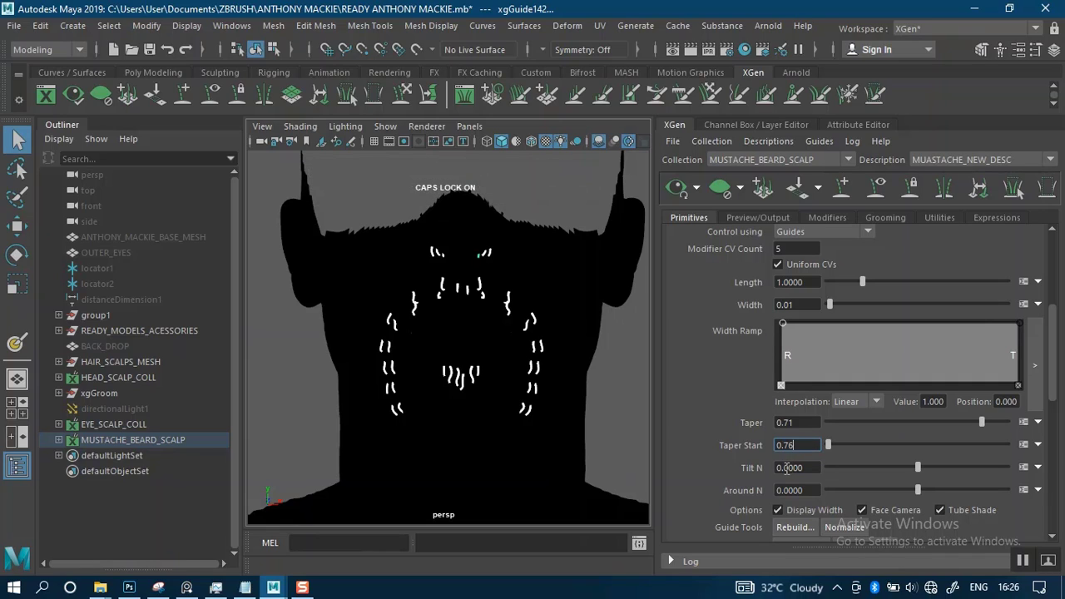
Turn off the viewport's use-all-lights display so the face shows with default lighting
click(558, 142)
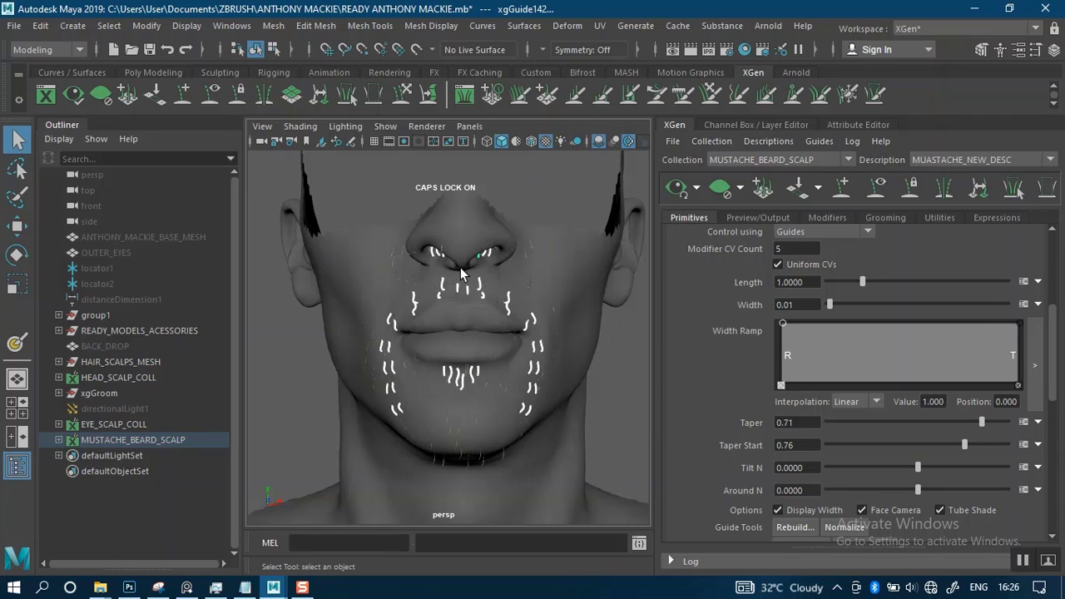
click(559, 142)
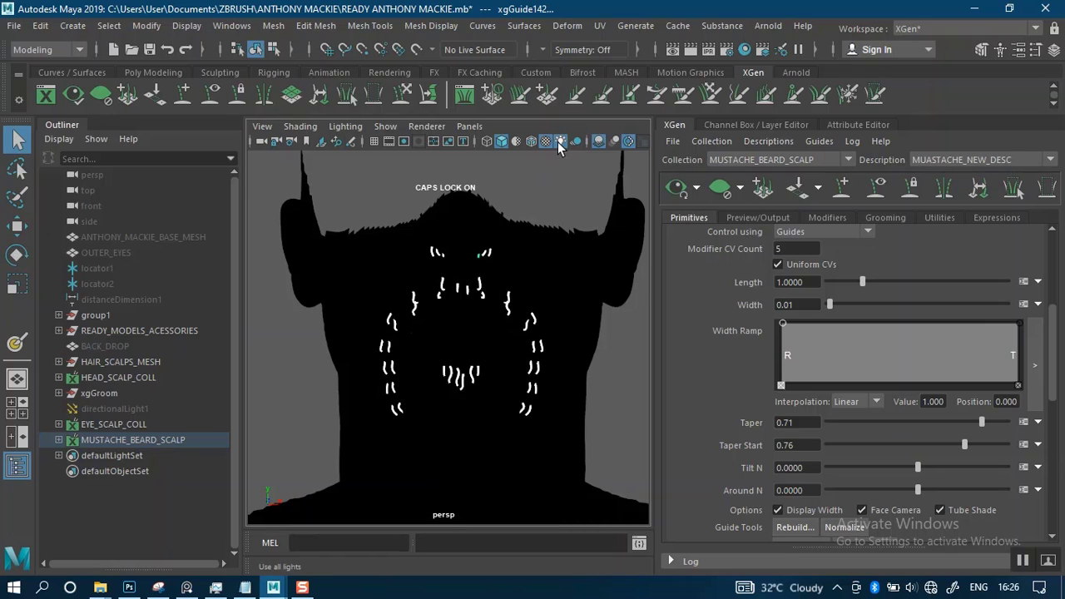
click(559, 142)
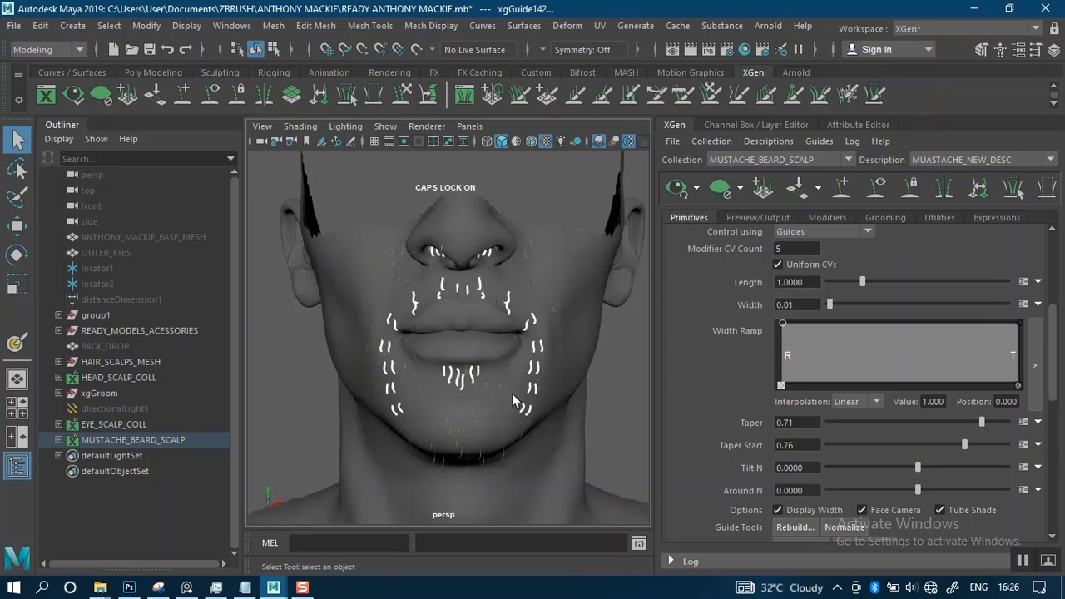
Set the mustache description's density to 40 and save the scene
alt+right_drag(502, 365, 511, 418)
alt+drag(469, 383, 501, 377)
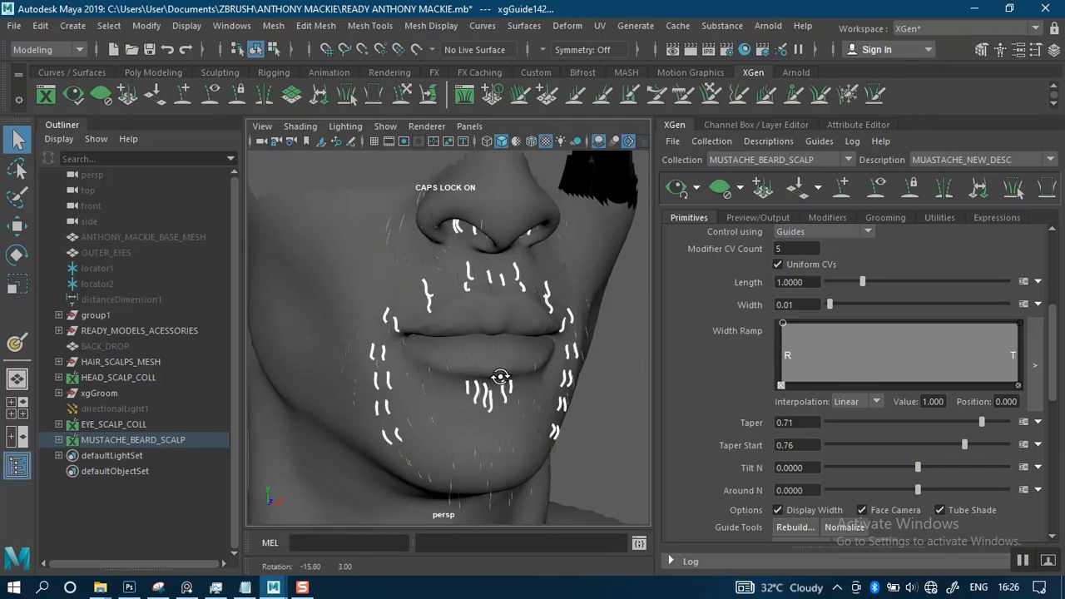
alt+right_drag(503, 371, 518, 409)
alt+drag(520, 385, 511, 381)
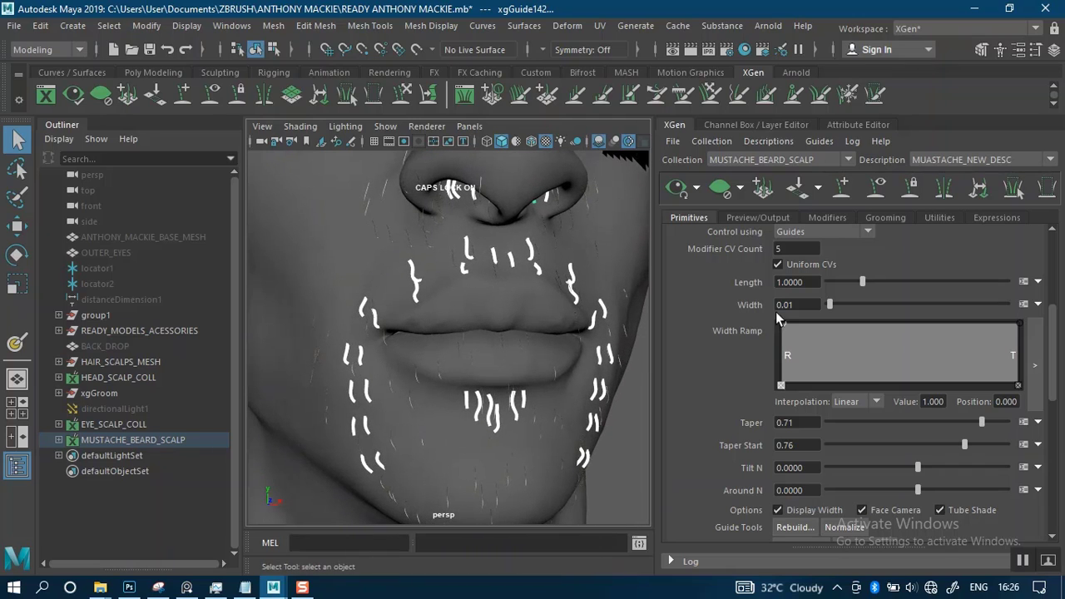
drag(1052, 370, 1050, 283)
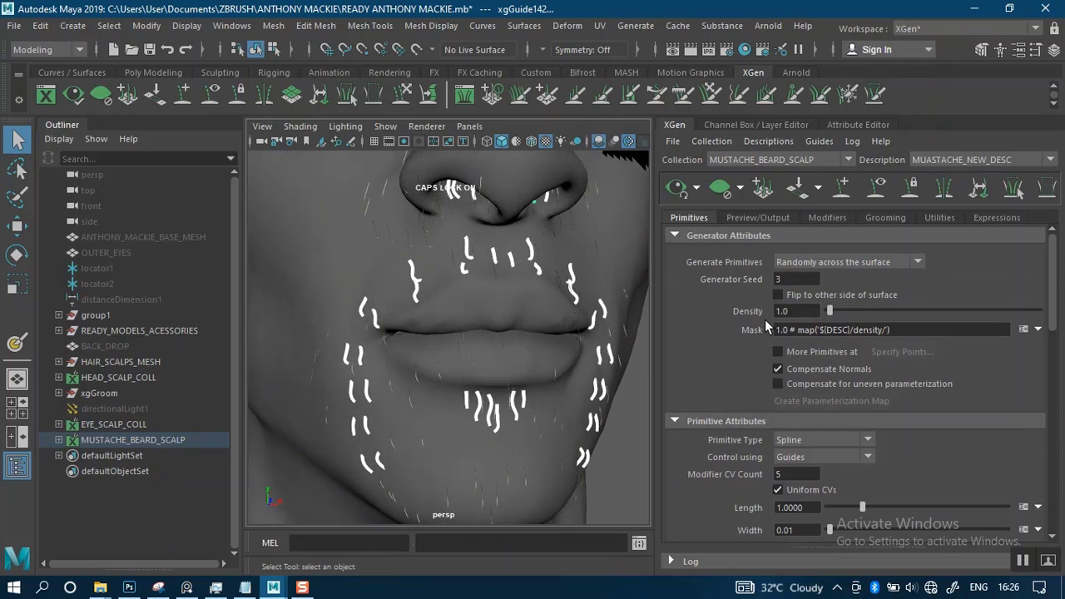
text(40)
key(Return)
alt+drag(473, 348, 454, 317)
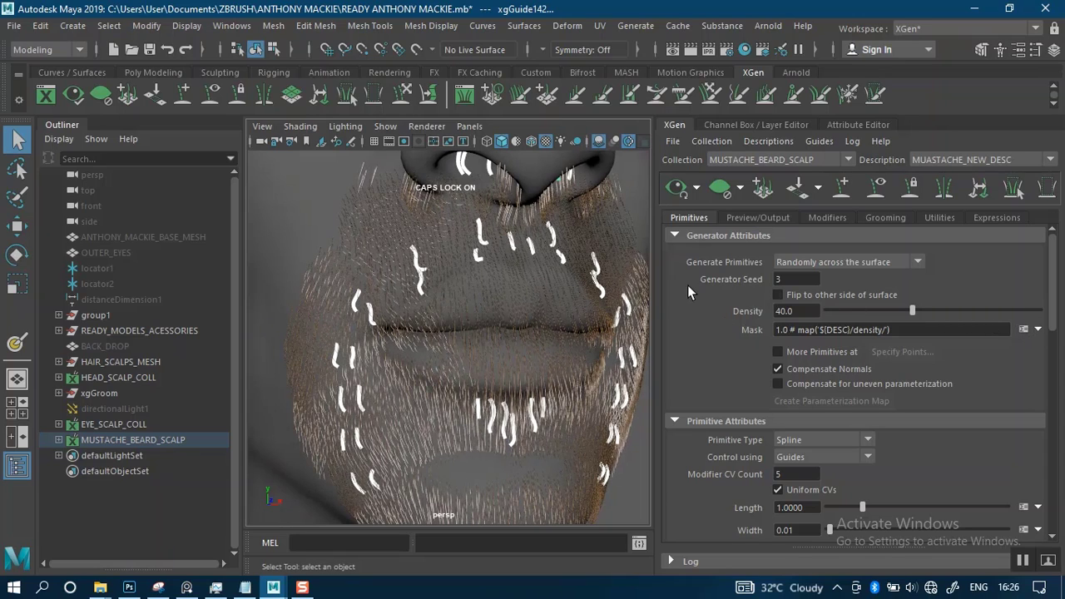
key(ctrl+s)
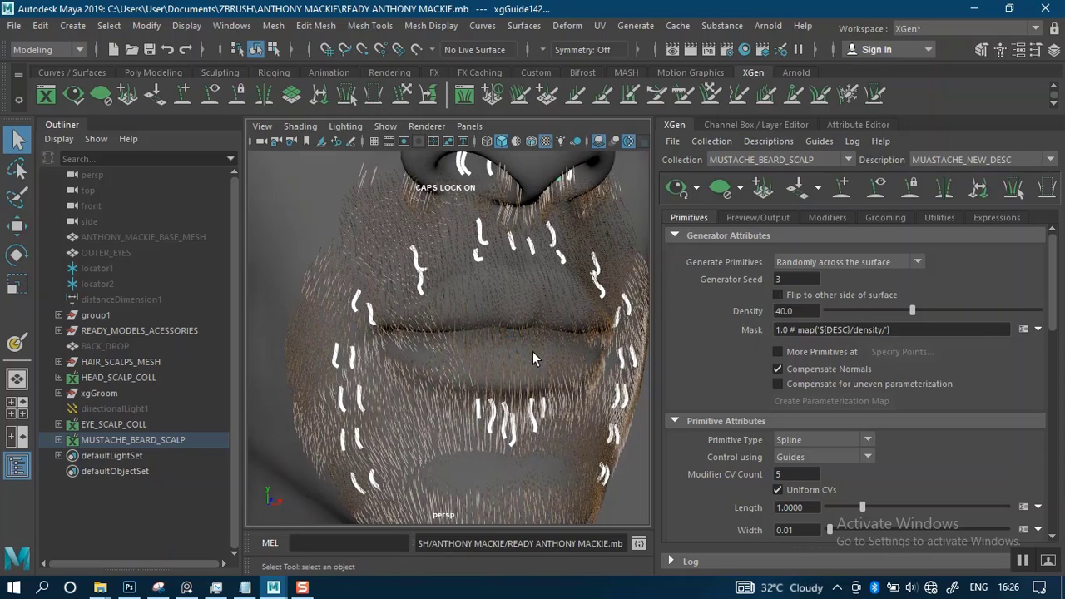
Start a new map for the density Mask attribute with a black start color and a map resolution of 40
click(1038, 331)
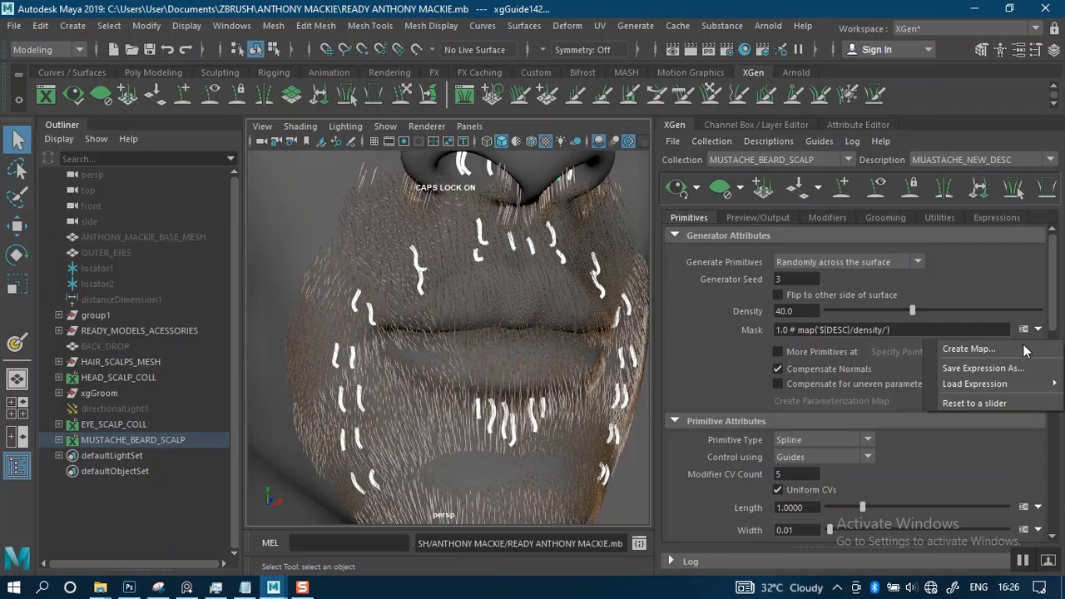
click(970, 348)
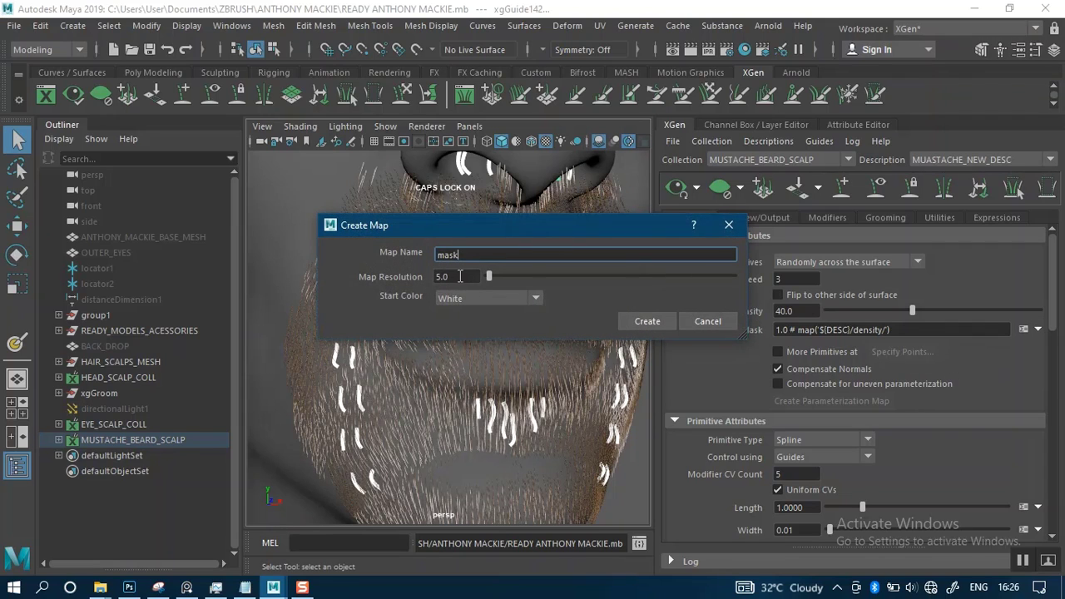
click(464, 297)
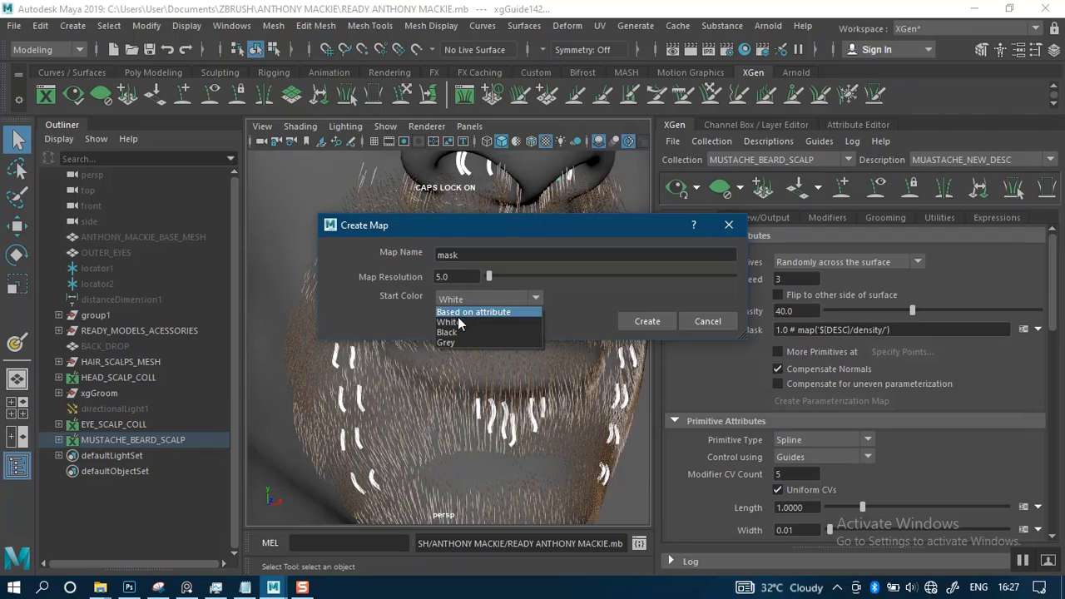
click(450, 332)
click(461, 277)
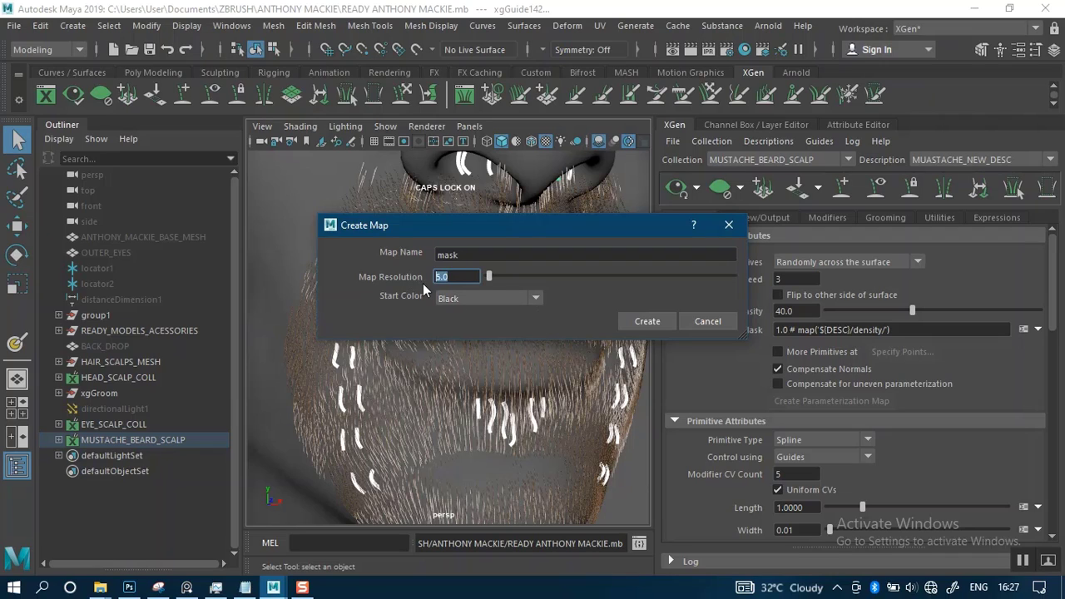
text(30)
key(Return)
text(40)
Name the mask map MUSTACHE_NEW_DENS_MASK and create it
click(468, 256)
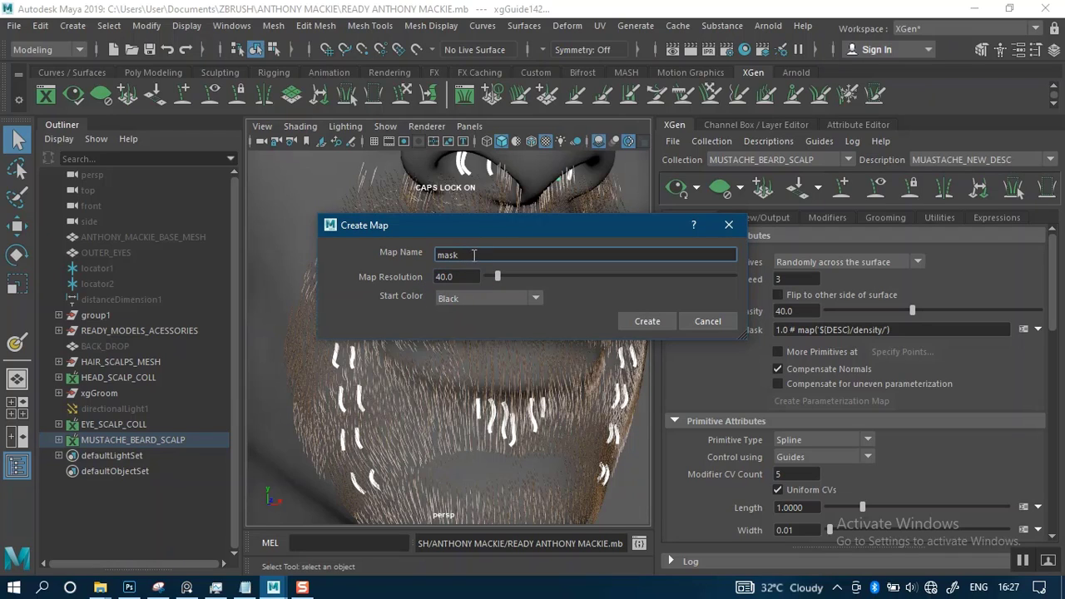
text(MUSTACHE_NEW_DEN_)
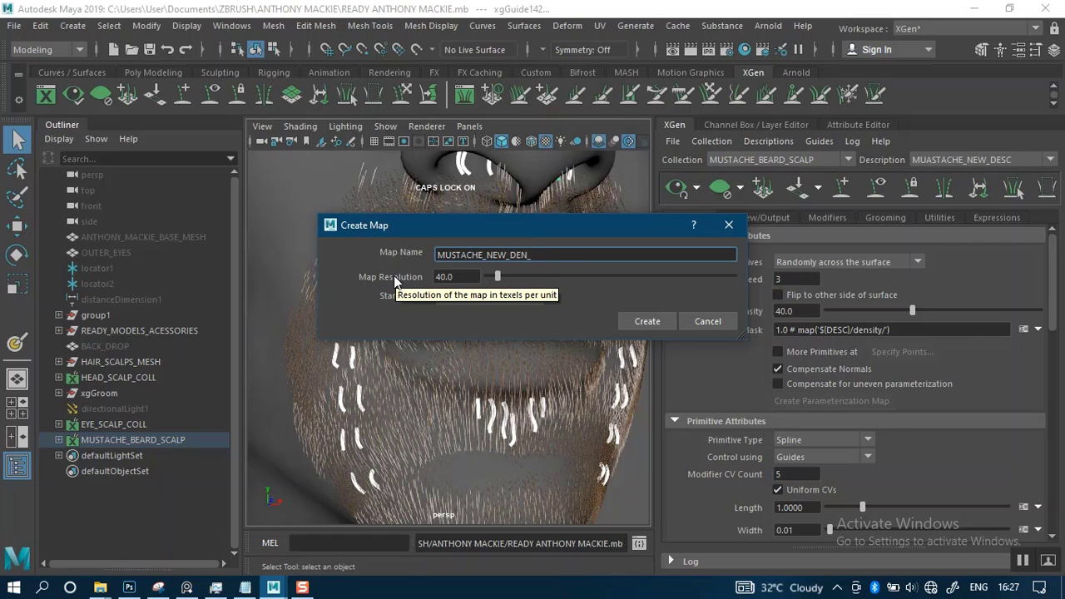
key(BackSpace)
text(E)
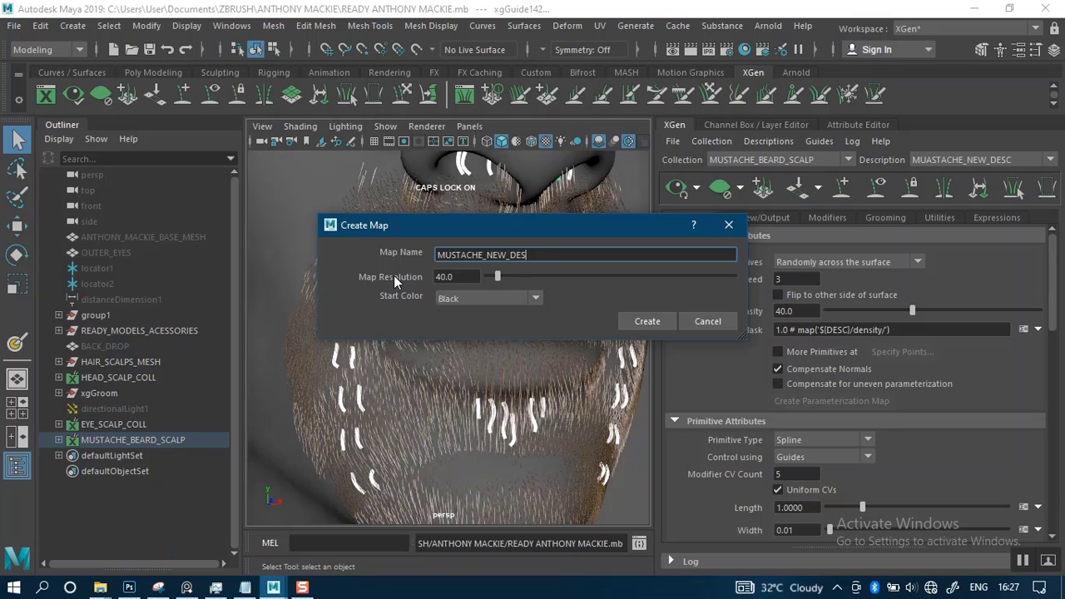
key(BackSpace)
text(S_MASK)
click(647, 321)
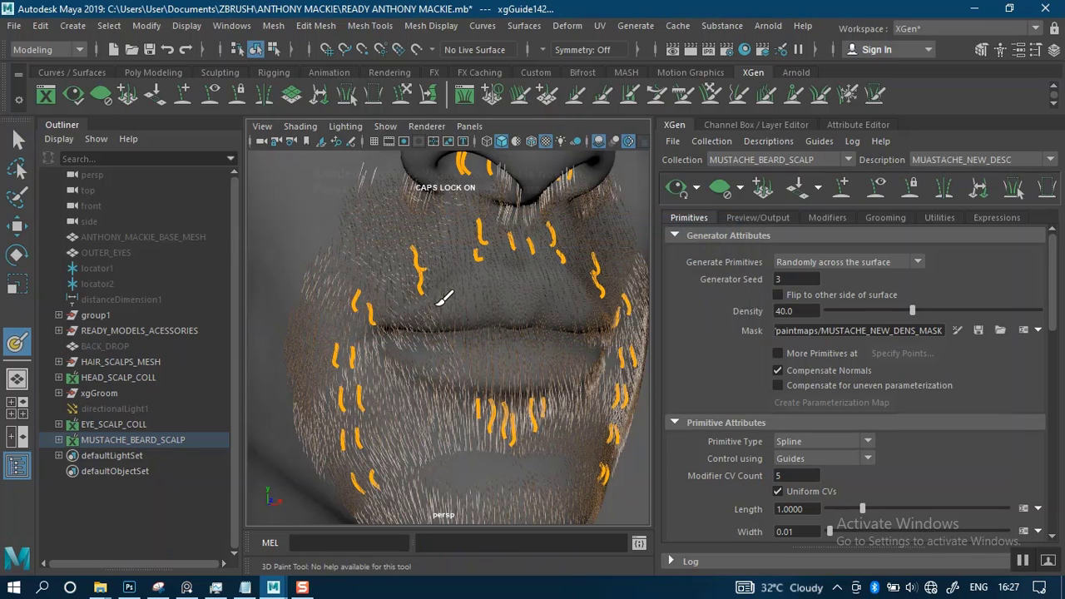
Set the 3D Paint Tool's color to white and choose the solid brush profile
double_click(15, 345)
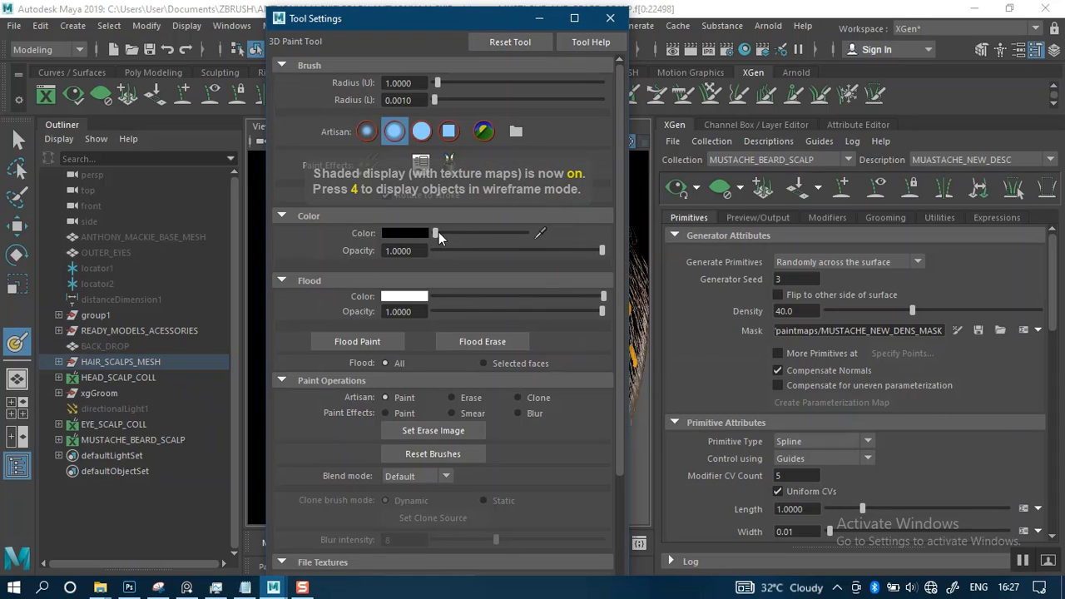
drag(438, 232, 570, 239)
click(422, 131)
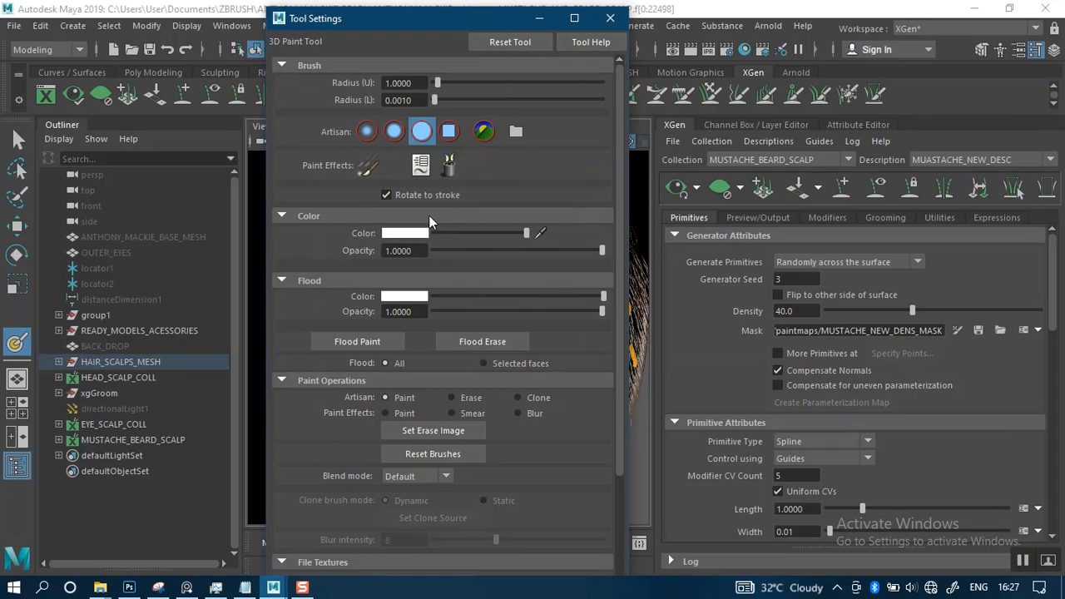
Assign 2048 × 2048 file textures in Maya IFF format for the 3D Paint Tool
click(280, 380)
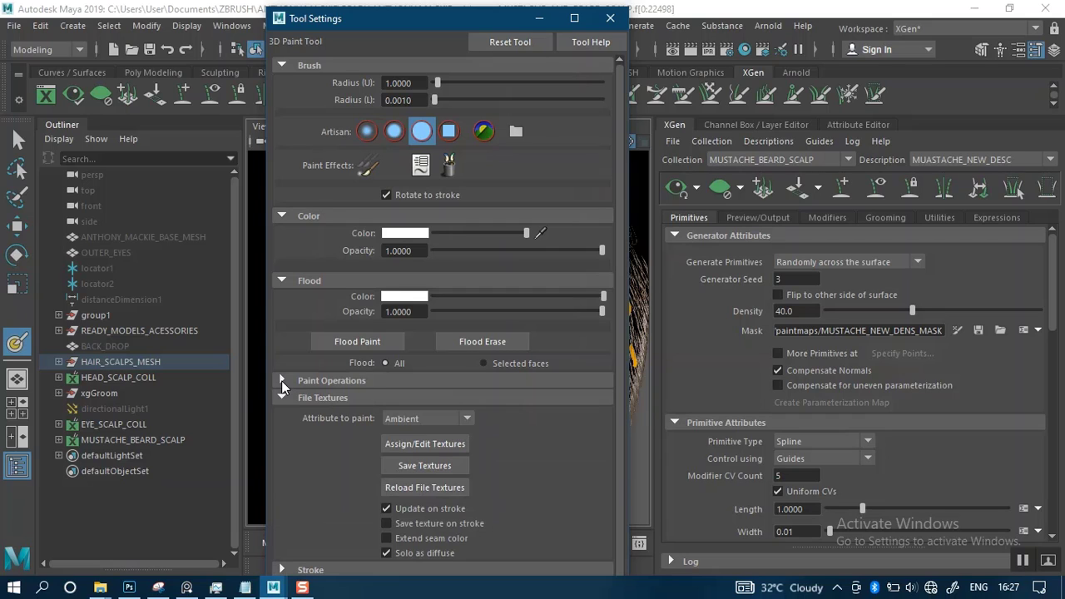
click(413, 446)
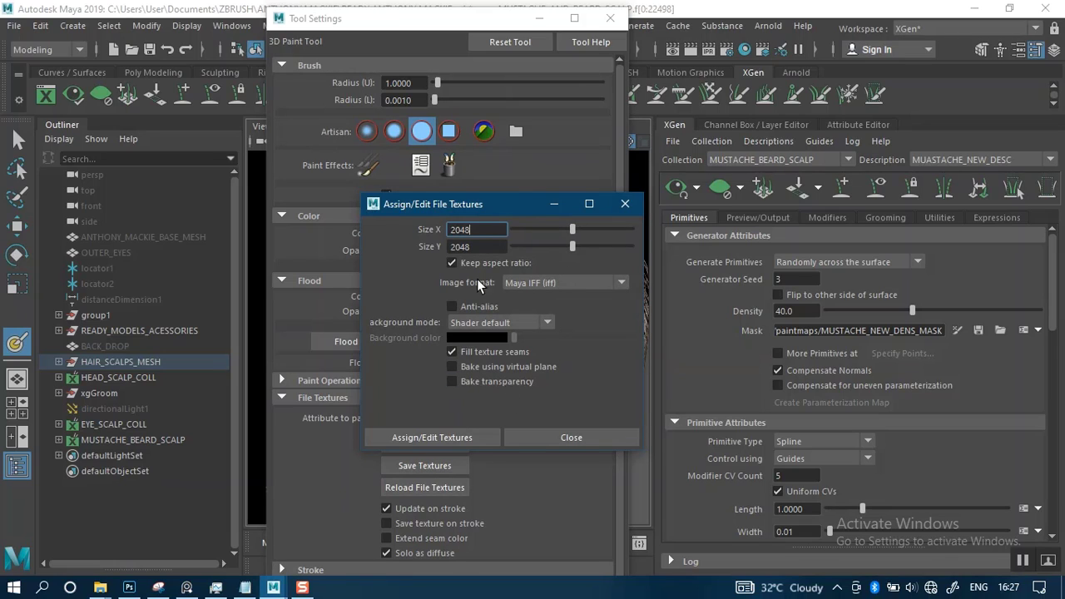
click(410, 442)
click(560, 437)
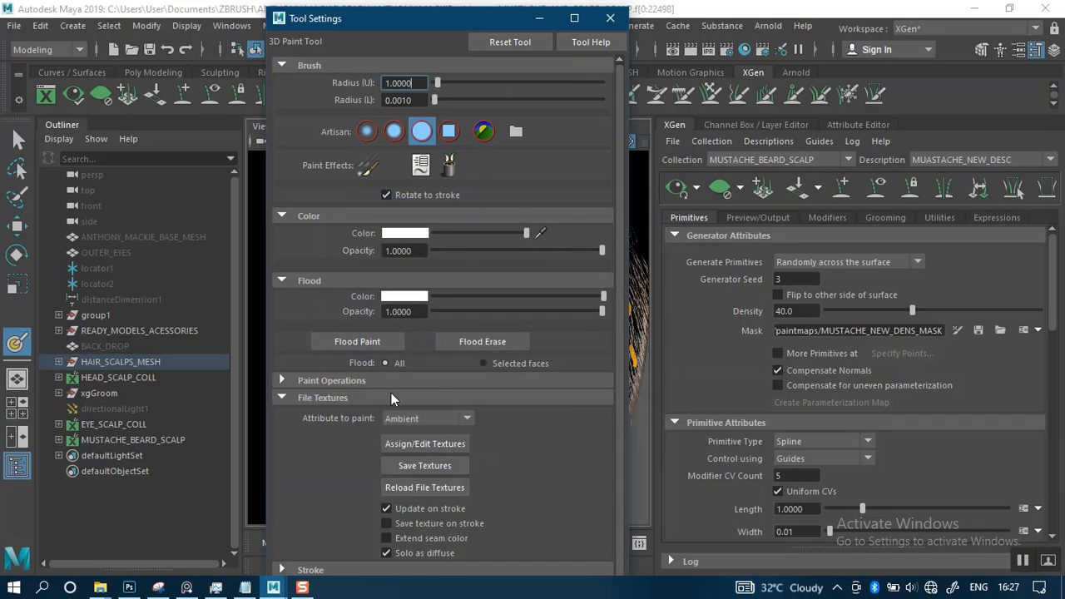
Enable stroke Reflection across the X axis for the 3D Paint Tool and minimize its settings
click(278, 393)
click(298, 418)
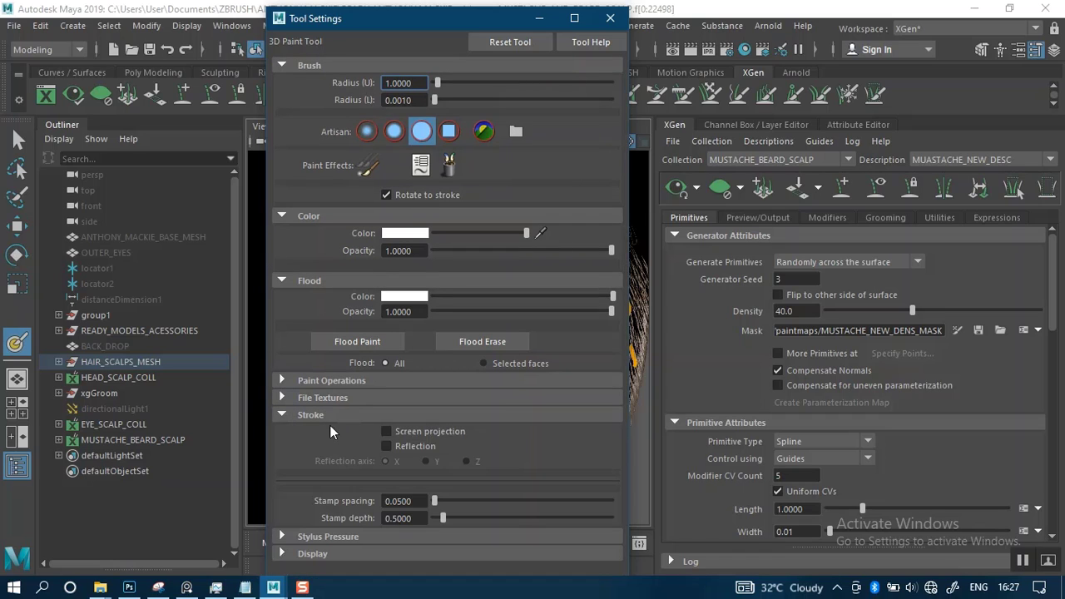
click(386, 447)
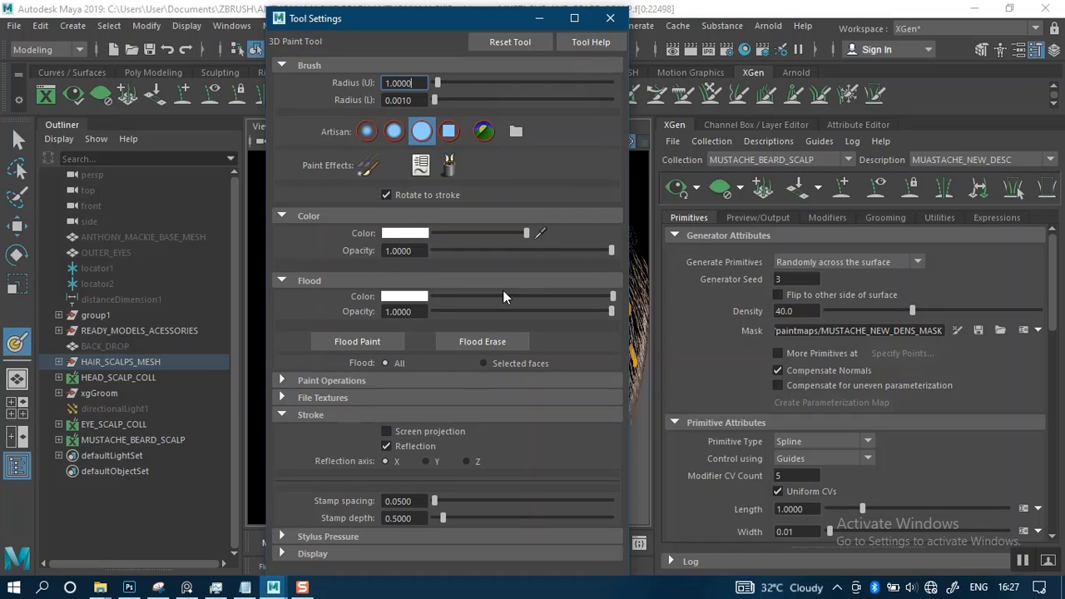
click(541, 18)
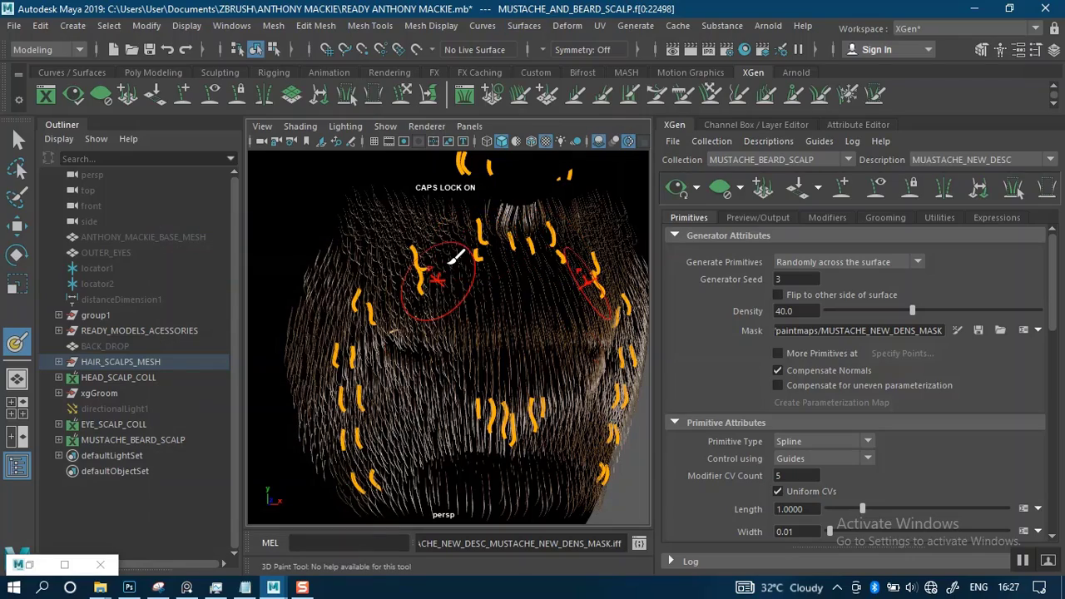
Shrink the mirrored paint brush to a small radius over the upper lip area
scroll(470, 325, up, 3)
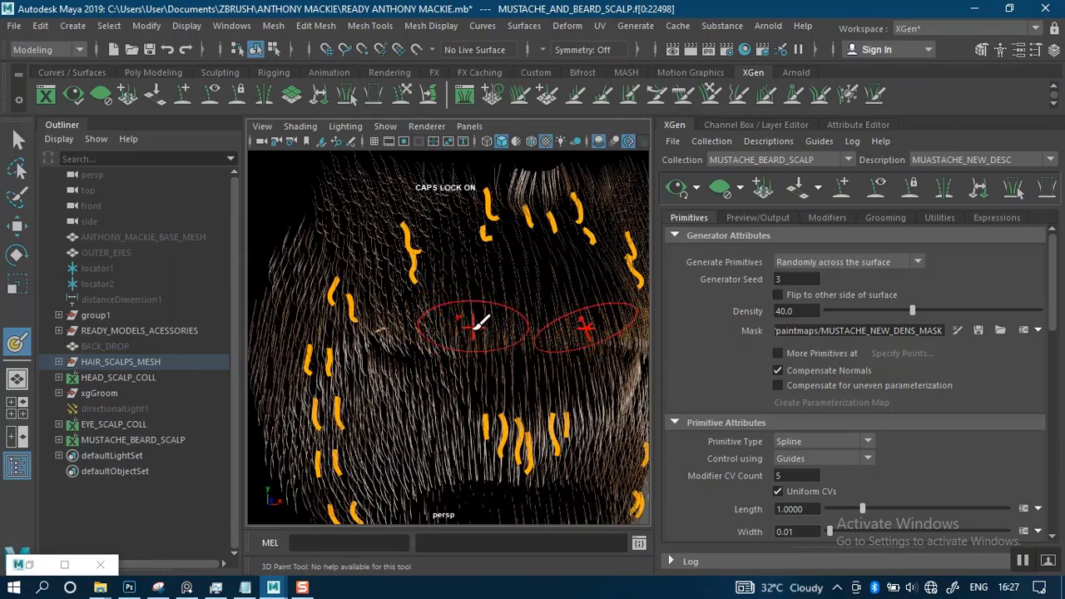
alt+middle_drag(480, 323, 469, 366)
mouse_move(492, 340)
alt+mouse_down()
mouse_move(495, 352)
mouse_move(493, 330)
mouse_move(430, 333)
alt+mouse_up()
key(b)
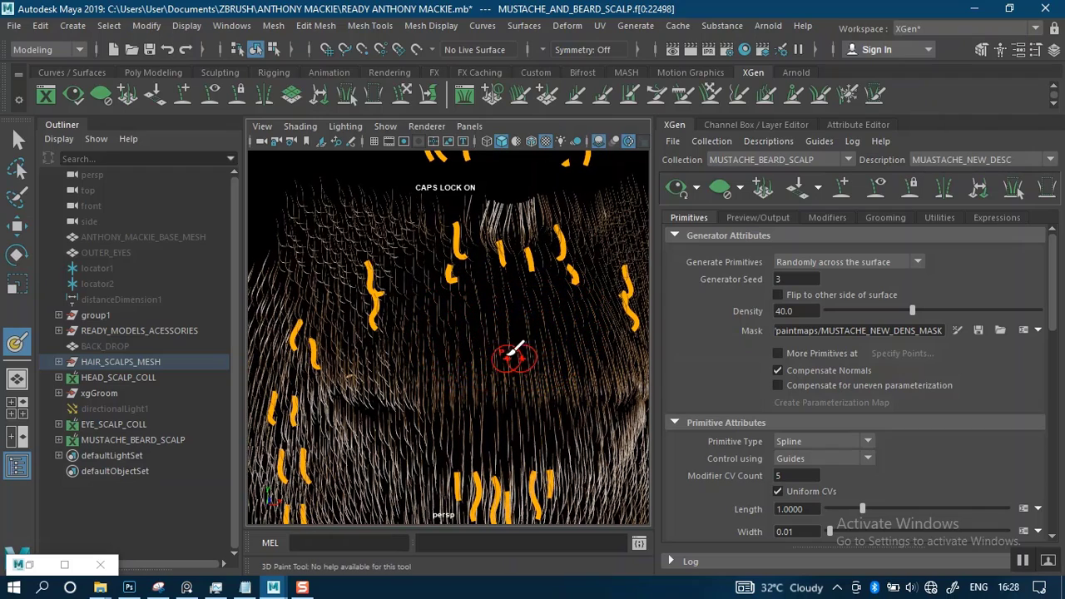
Display the scalp mesh in wireframe and clear the XGen hair preview so only the guides remain over it
mouse_move(509, 356)
alt+mouse_down()
mouse_move(486, 367)
mouse_move(504, 354)
alt+mouse_up()
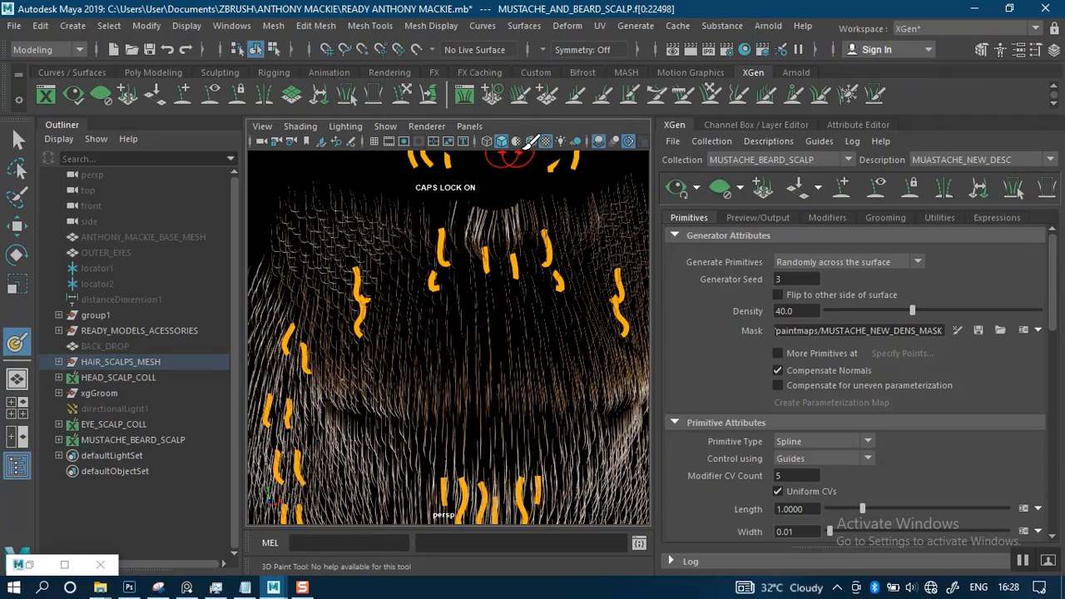
key(4)
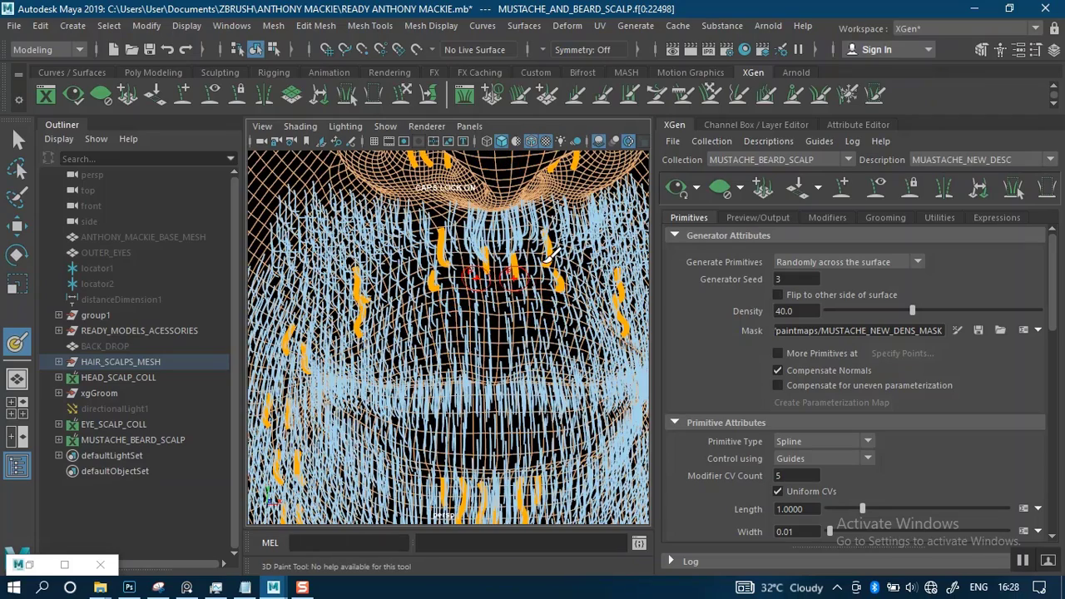
click(714, 190)
Paint the density mask white inside the nostrils around the nostril hair guides
mouse_move(488, 316)
alt+mouse_down()
mouse_move(440, 305)
mouse_move(482, 297)
alt+mouse_up()
alt+middle_drag(496, 208, 489, 296)
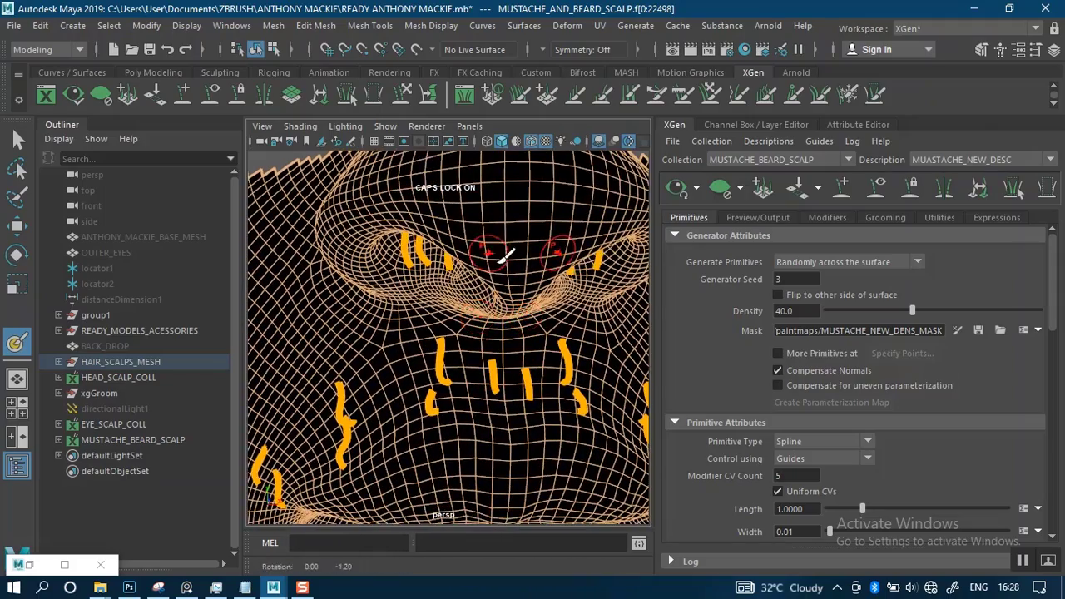
alt+middle_drag(504, 241, 485, 314)
mouse_move(483, 315)
alt+mouse_down()
mouse_move(492, 283)
mouse_move(482, 241)
mouse_move(449, 249)
mouse_move(506, 221)
mouse_move(441, 275)
mouse_move(433, 249)
mouse_move(462, 225)
mouse_move(479, 258)
mouse_move(512, 187)
alt+mouse_up()
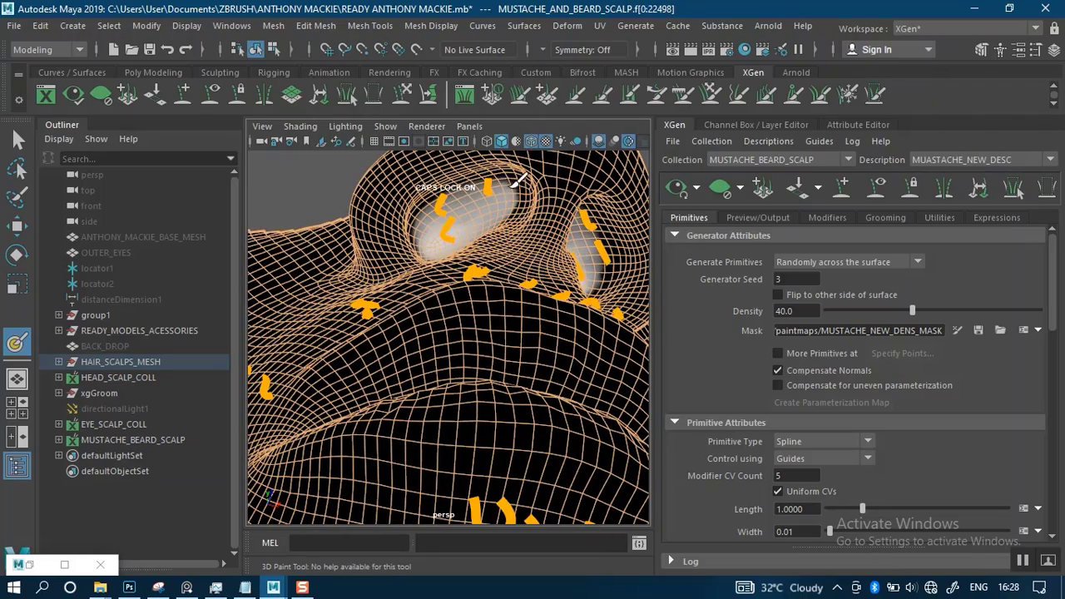
mouse_move(446, 214)
mouse_down()
mouse_move(429, 232)
mouse_move(489, 190)
mouse_up()
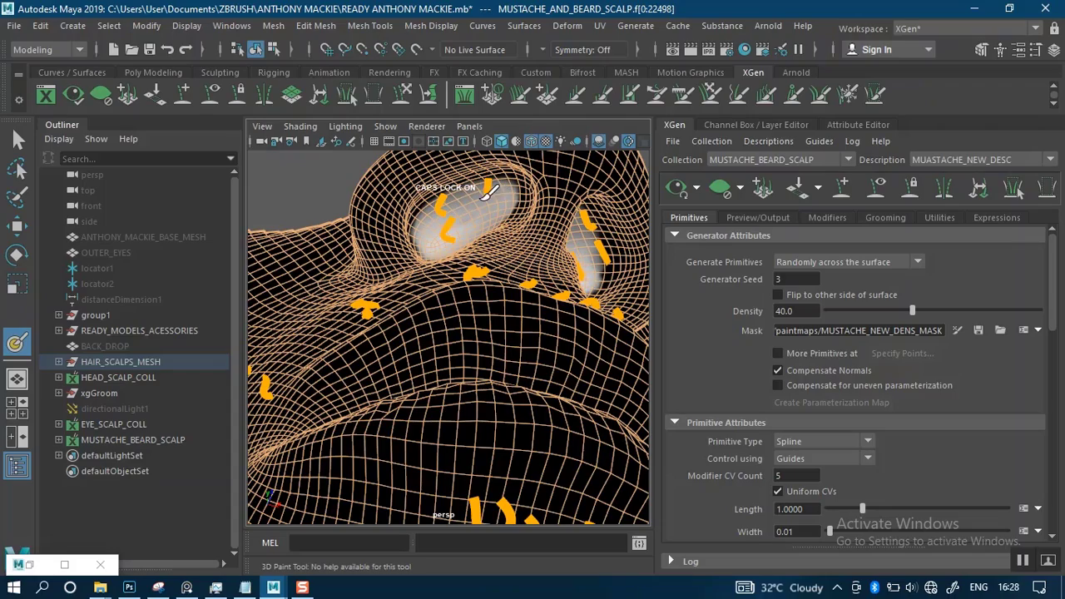
Paint a white mask band beside the philtrum, along the mustache's lower edge, and around the mouth corner down the guides to the chin
mouse_move(537, 250)
alt+mouse_down()
mouse_move(457, 288)
mouse_move(405, 292)
alt+mouse_up()
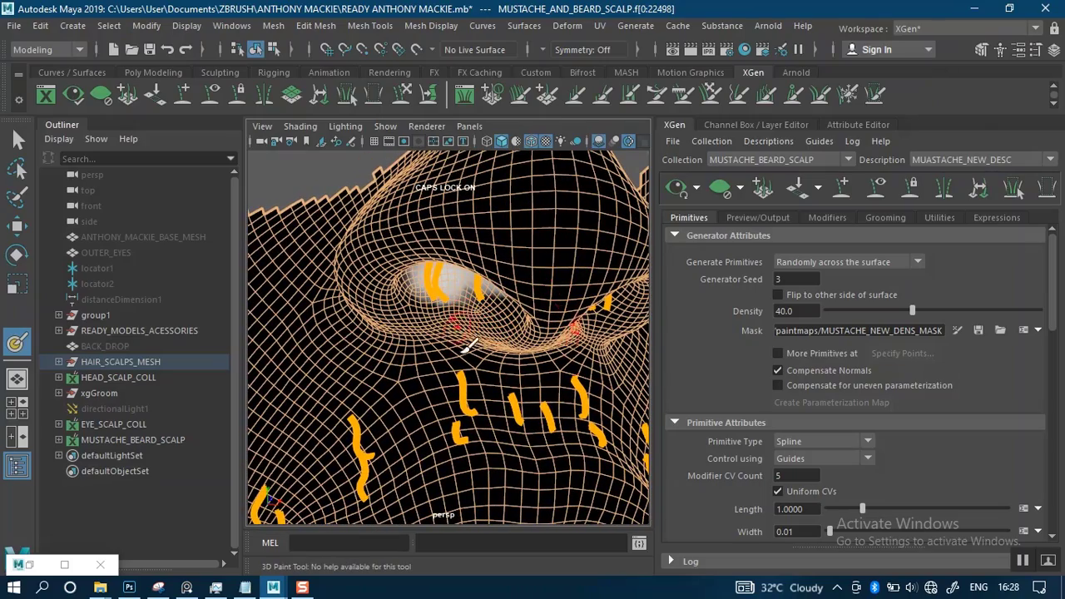
alt+drag(461, 354, 478, 307)
key(b)
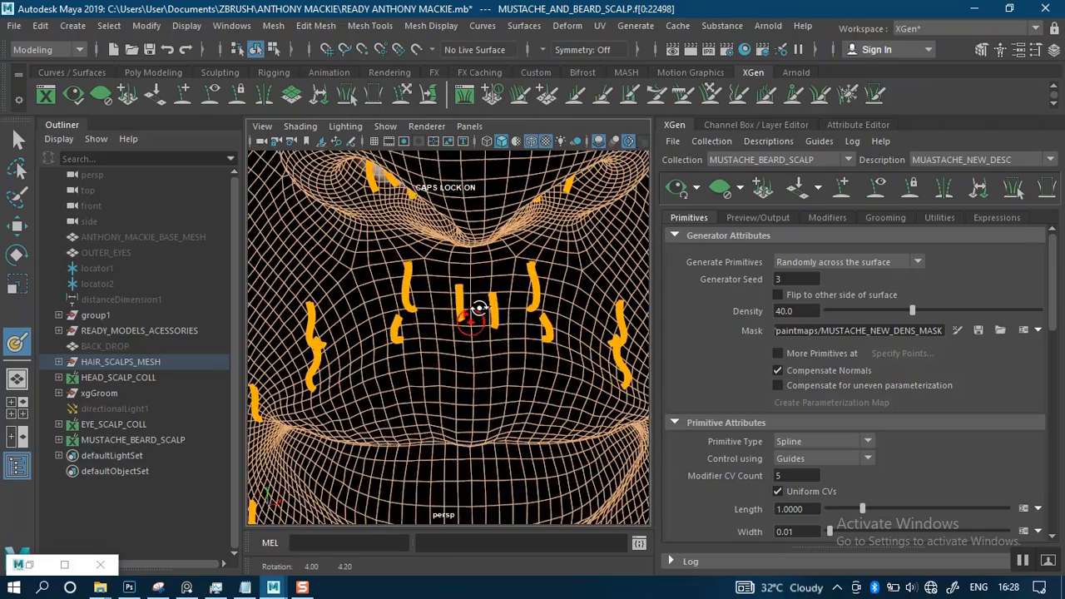
alt+middle_drag(478, 307, 509, 288)
mouse_move(465, 247)
mouse_down()
mouse_move(463, 296)
mouse_move(445, 315)
mouse_move(379, 325)
mouse_up()
alt+drag(379, 325, 508, 283)
alt+middle_drag(508, 283, 533, 253)
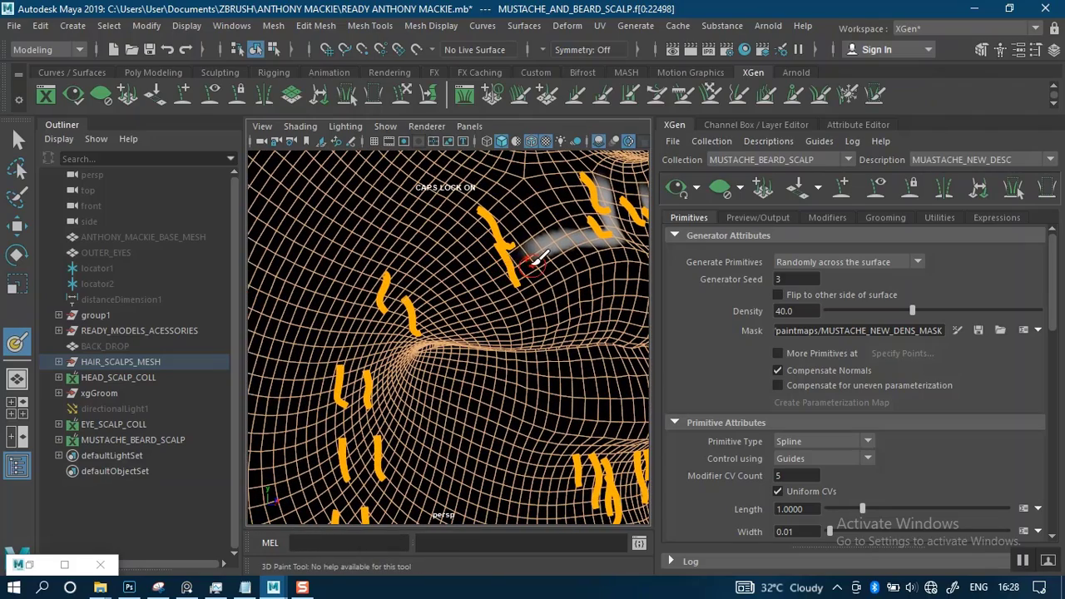
mouse_move(535, 254)
mouse_down()
mouse_move(545, 247)
mouse_move(449, 288)
mouse_move(378, 344)
mouse_move(372, 468)
mouse_up()
scroll(422, 456, down, 5)
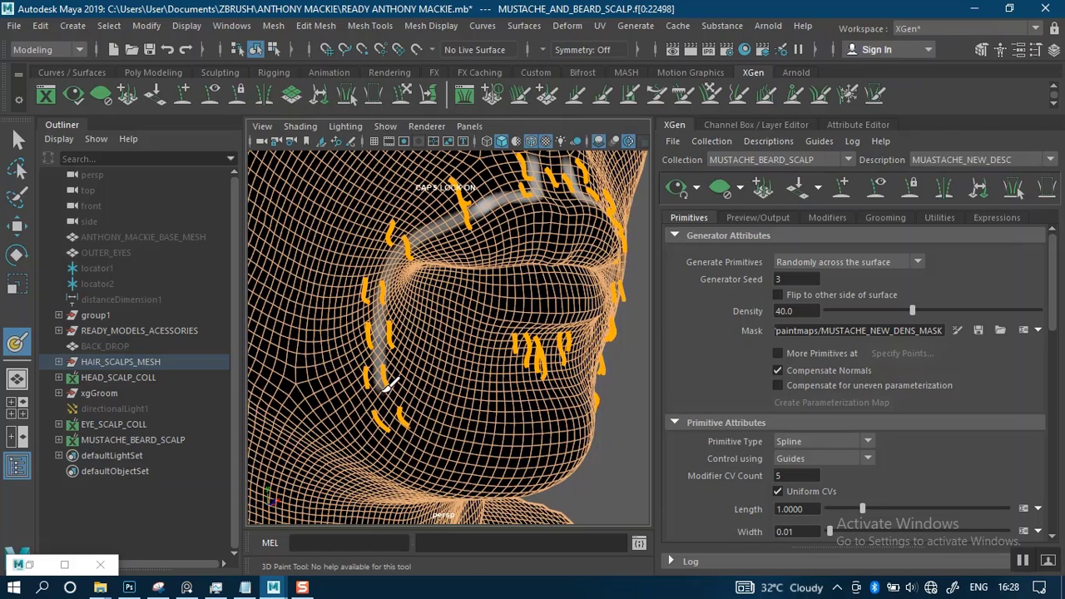
drag(398, 398, 407, 414)
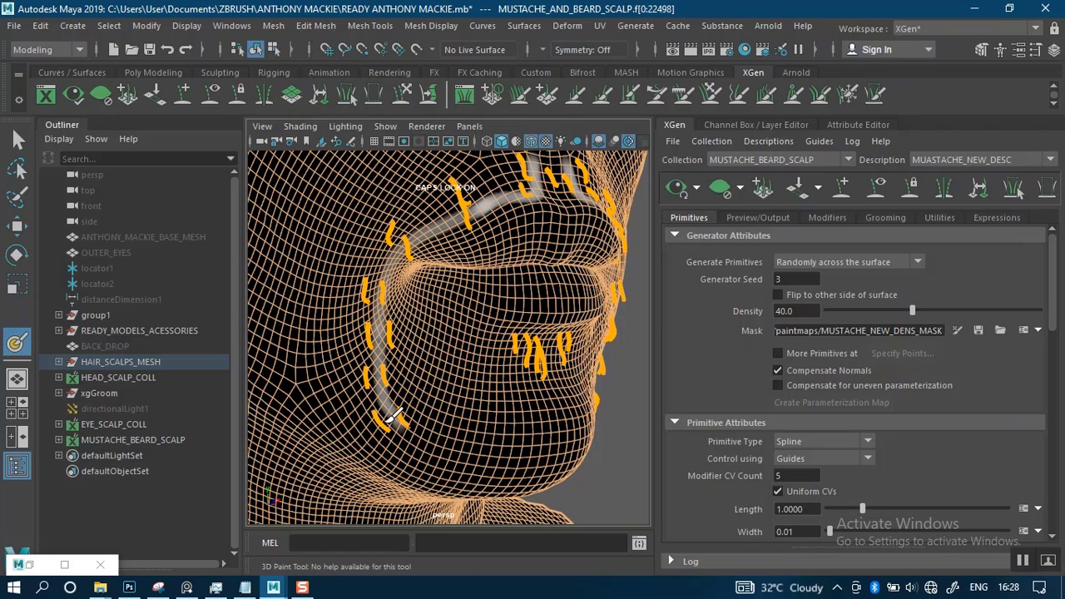
Widen the mask band beside the mouth and paint the mustache's upper edge from the mouth corner guides to the philtrum
drag(383, 372, 379, 341)
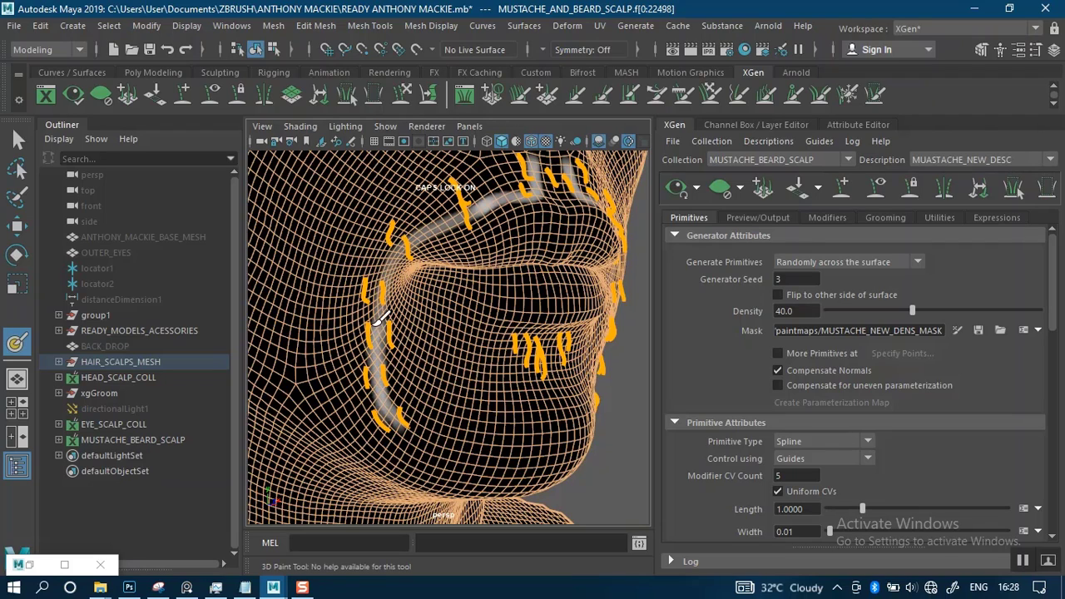
drag(379, 271, 376, 250)
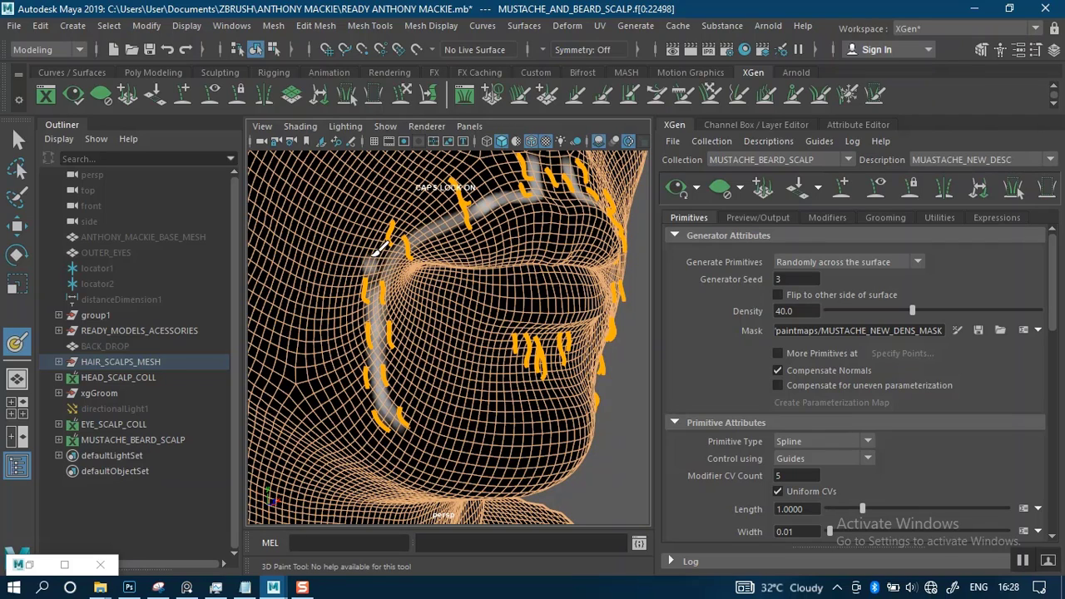
mouse_move(409, 217)
mouse_down()
mouse_move(383, 253)
mouse_move(374, 301)
mouse_up()
alt+middle_drag(463, 260, 467, 326)
alt+right_drag(468, 324, 440, 374)
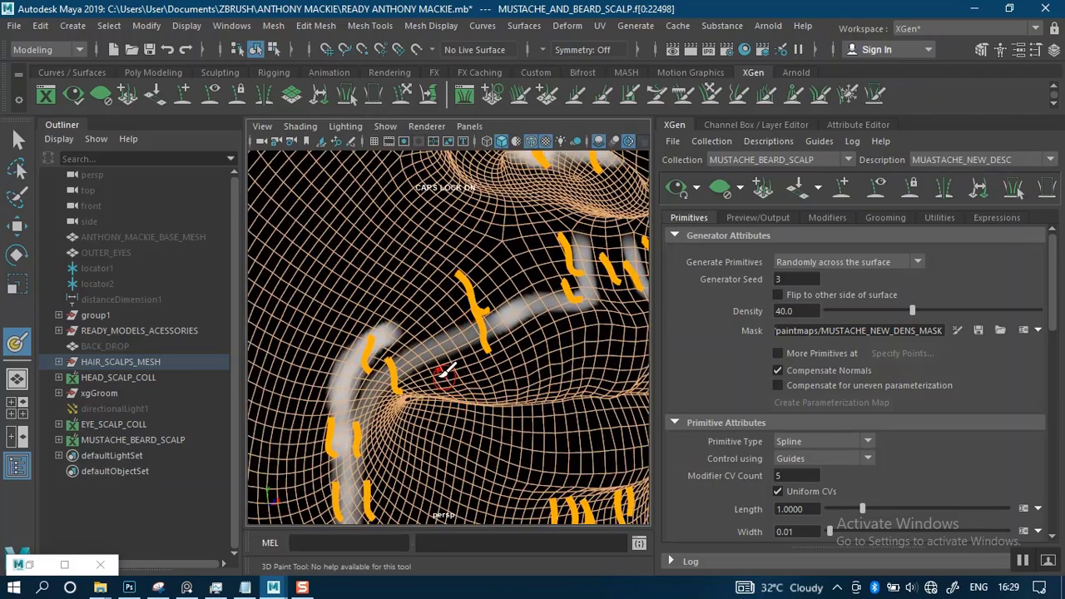
alt+drag(440, 375, 412, 374)
mouse_move(367, 340)
mouse_down()
mouse_move(464, 261)
mouse_move(543, 238)
mouse_move(568, 254)
mouse_up()
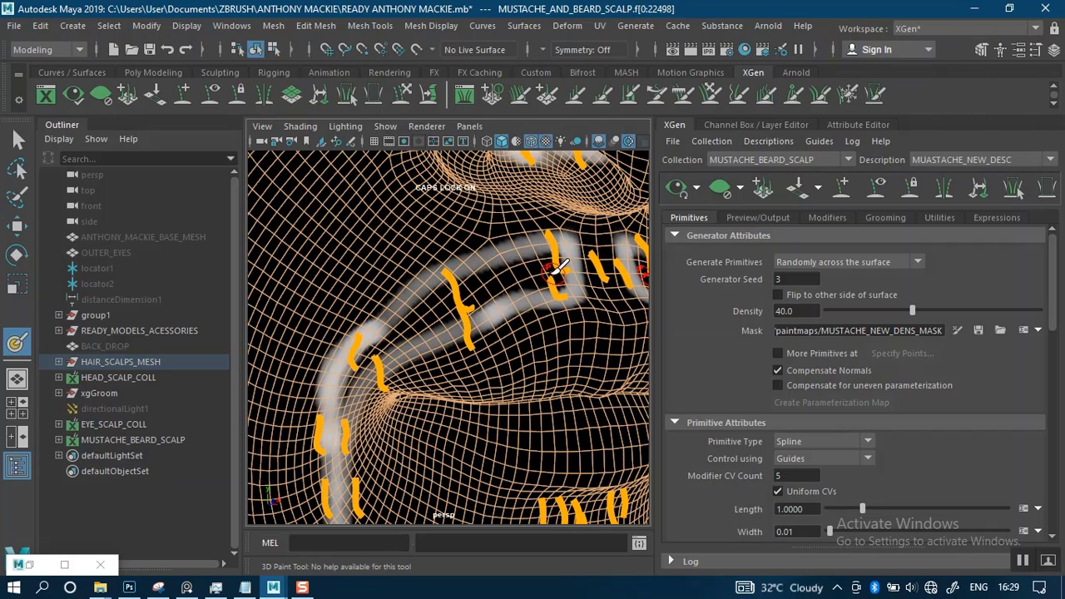
Fill the gap between the mustache's upper and lower mask outlines with white down to the mouth corner
mouse_move(510, 279)
alt+middle_down()
mouse_move(499, 240)
mouse_move(467, 261)
alt+middle_up()
mouse_move(358, 301)
mouse_down()
mouse_move(376, 282)
mouse_move(487, 231)
mouse_move(539, 241)
mouse_move(462, 270)
mouse_move(488, 241)
mouse_move(522, 235)
mouse_move(387, 300)
mouse_move(424, 263)
mouse_move(463, 274)
mouse_move(376, 318)
mouse_move(398, 323)
mouse_up()
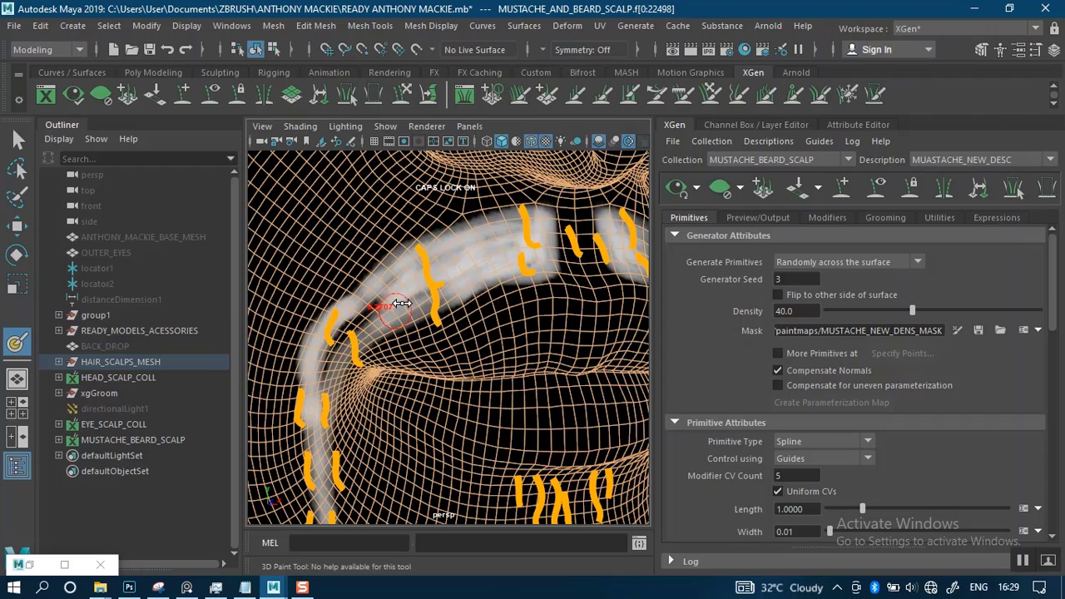
alt+middle_drag(413, 320, 496, 245)
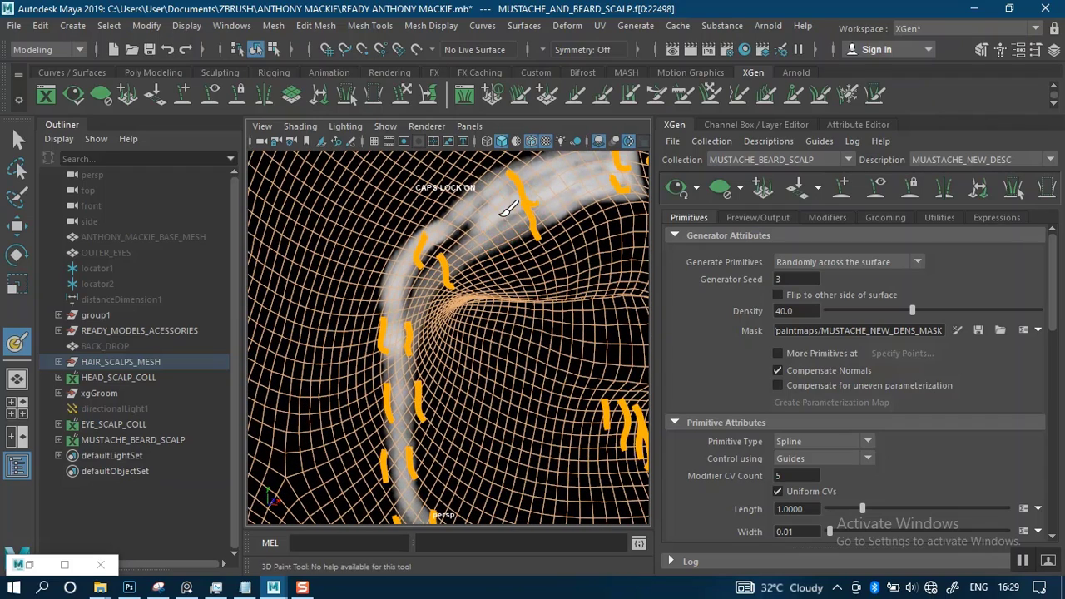
mouse_move(504, 210)
mouse_down()
mouse_move(425, 260)
mouse_move(412, 309)
mouse_move(415, 281)
mouse_up()
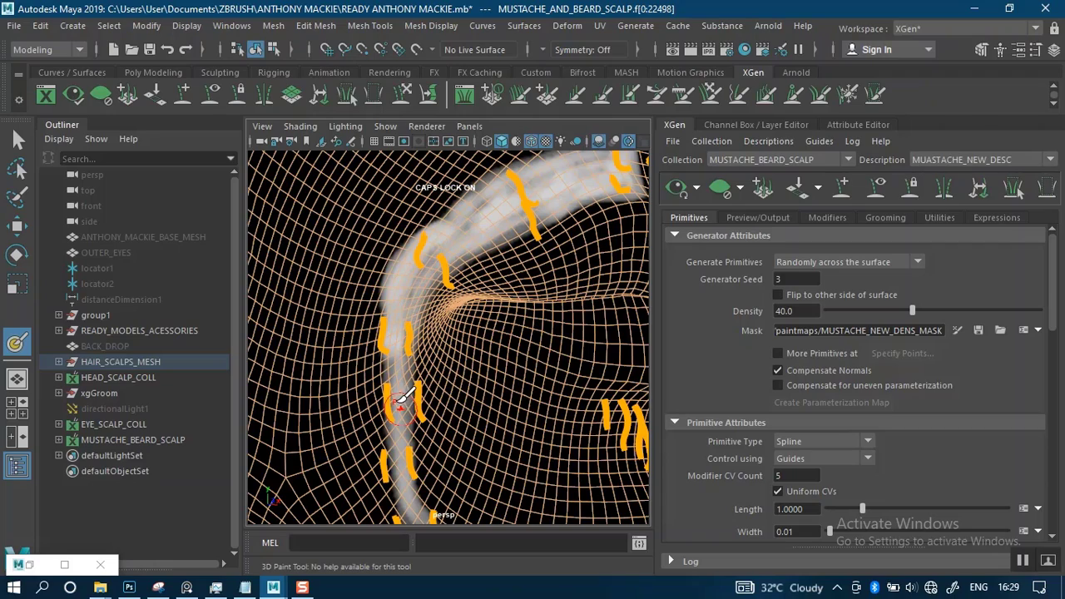
Even out the white mask along the strip beside the mouth and over the remaining thin patches of the mustache
alt+drag(388, 347, 382, 338)
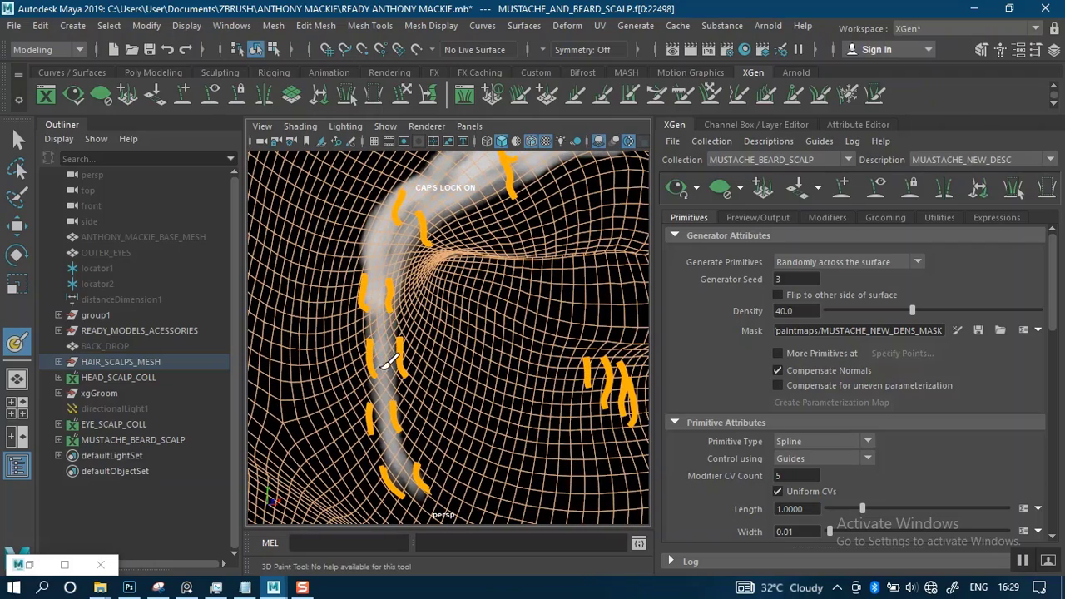
mouse_move(406, 385)
alt+mouse_down()
mouse_move(393, 357)
mouse_move(471, 338)
mouse_move(457, 291)
alt+mouse_up()
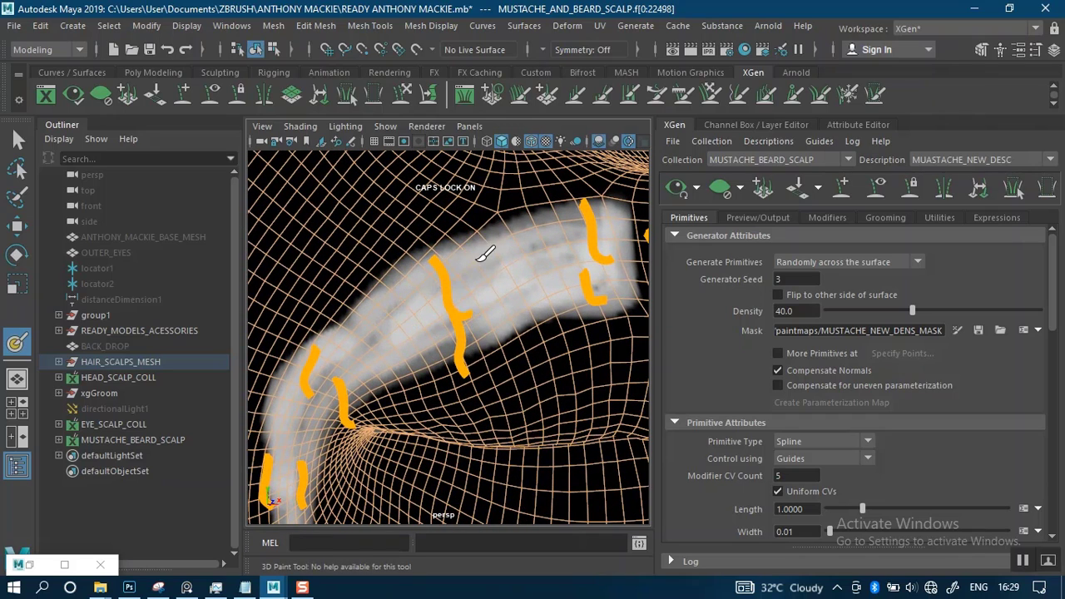
mouse_move(500, 323)
mouse_down()
mouse_move(363, 375)
mouse_move(343, 372)
mouse_up()
drag(585, 229, 590, 244)
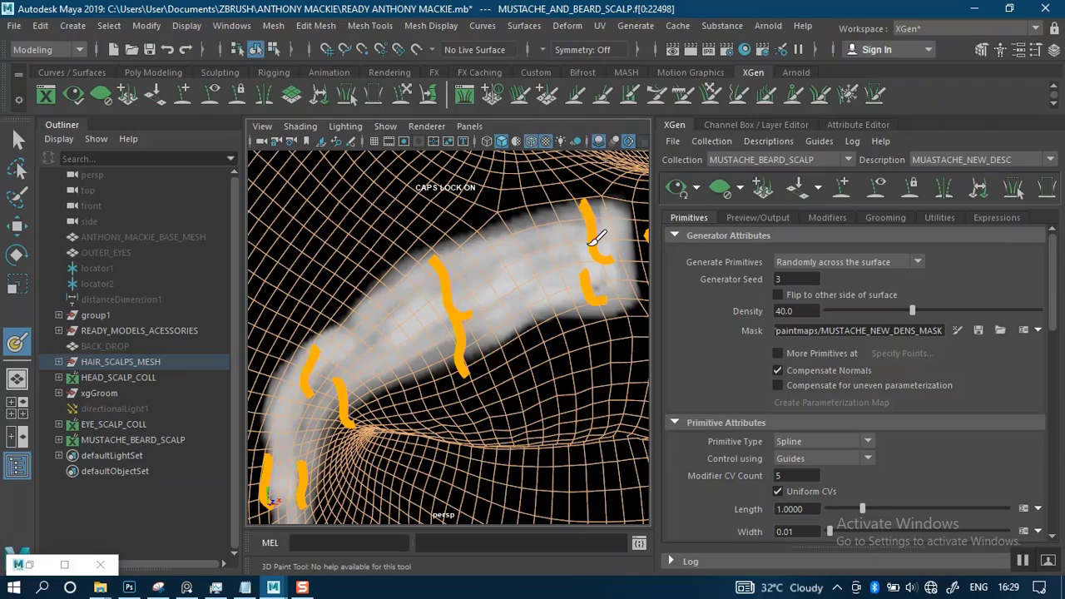
alt+right_drag(552, 282, 516, 244)
alt+drag(516, 245, 491, 274)
alt+middle_drag(477, 283, 415, 343)
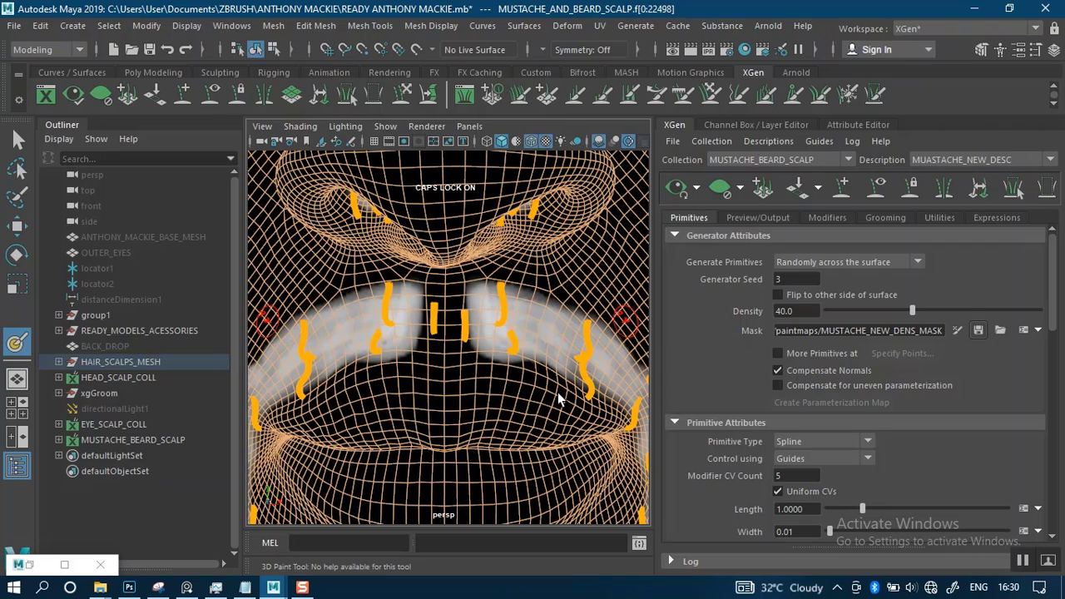
Switch to Task Manager and examine the processes under both Maya entries for their status and resource use
click(216, 587)
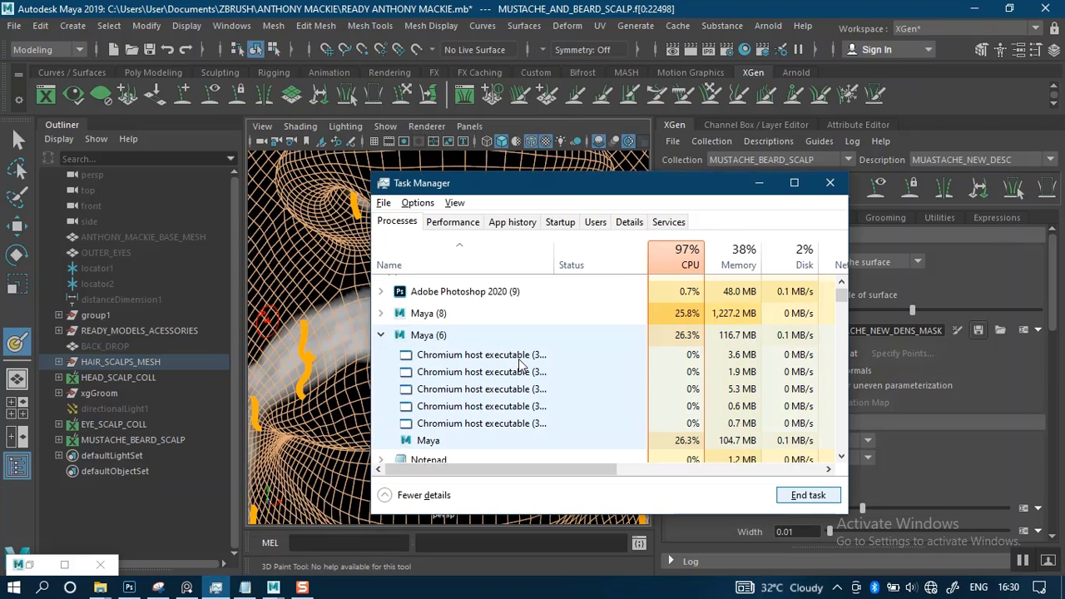
click(381, 314)
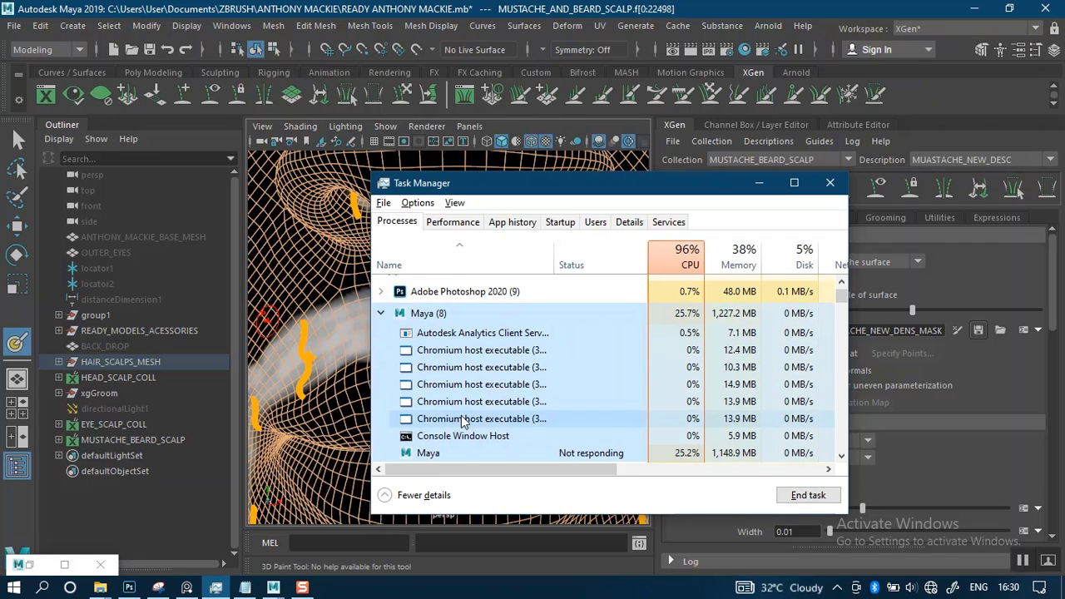
scroll(463, 423, down, 1)
scroll(463, 423, up, 3)
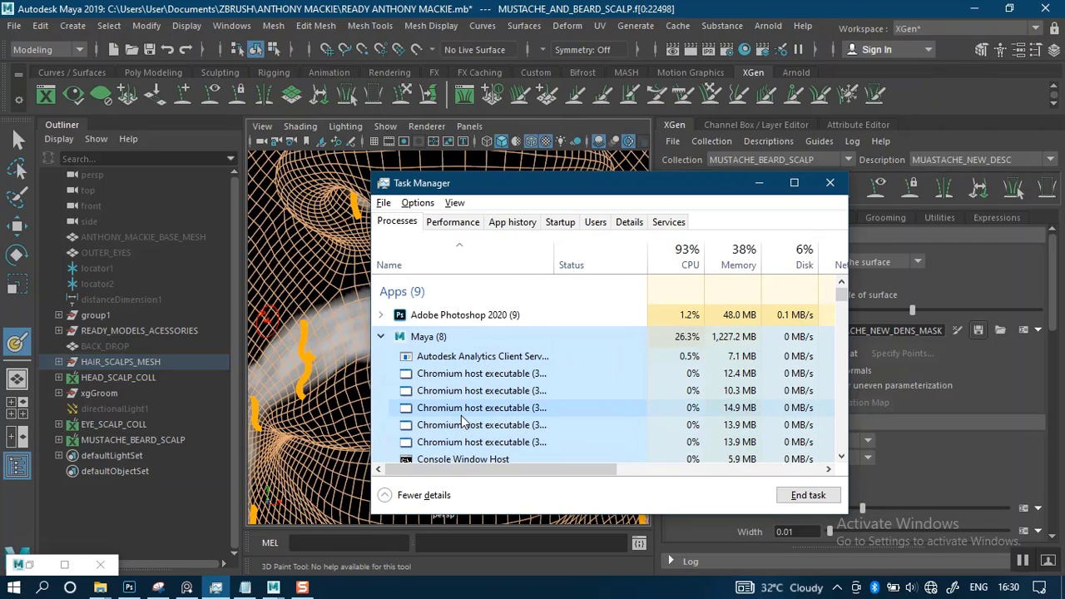
scroll(462, 423, down, 1)
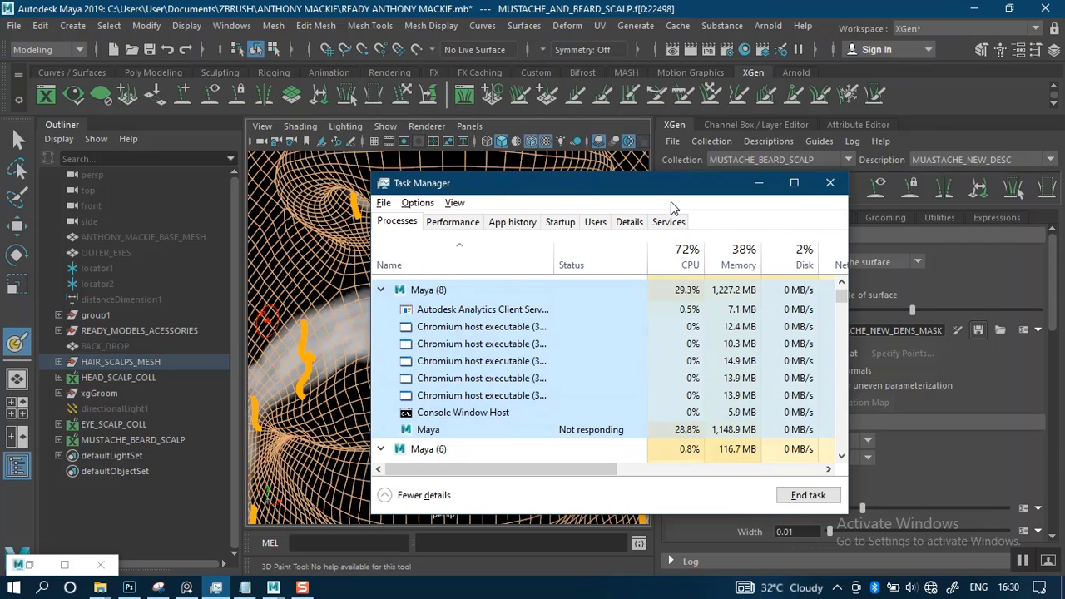
drag(647, 194, 591, 209)
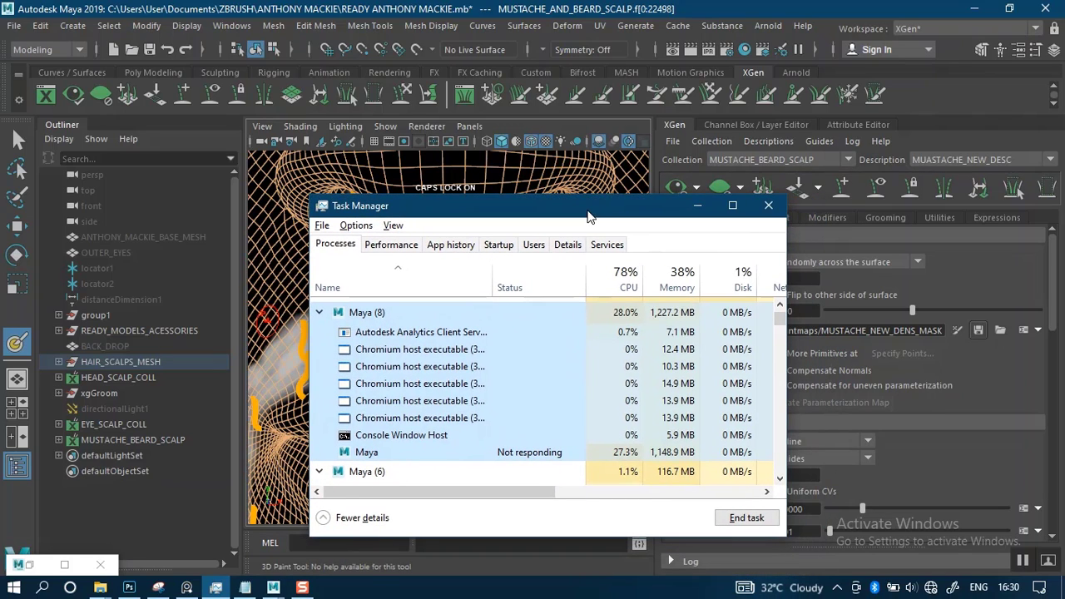
scroll(472, 416, up, 1)
scroll(470, 422, down, 1)
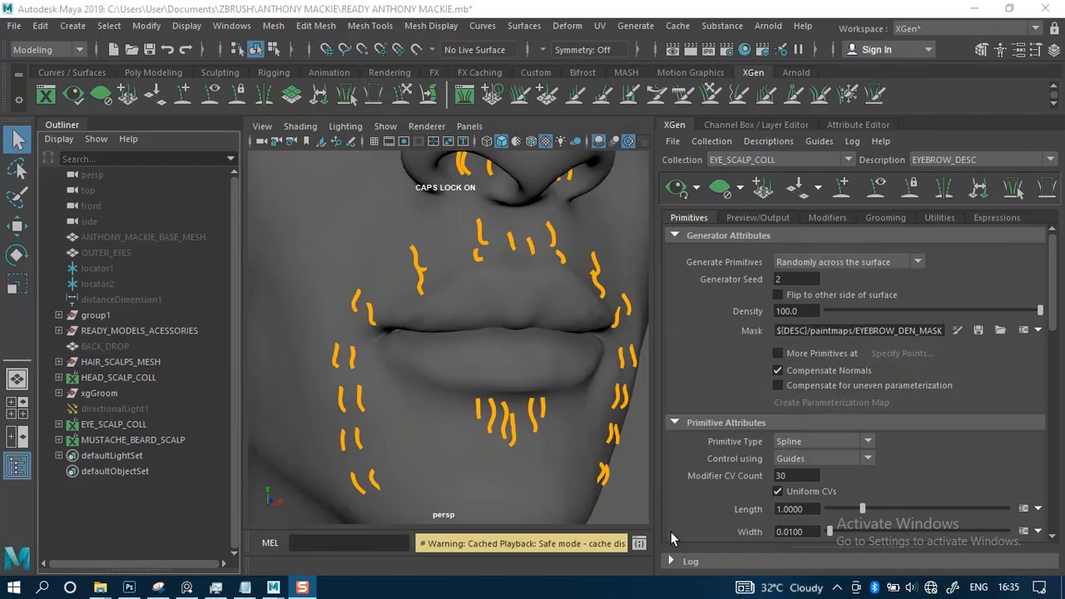
Set the current Maya project to the PROJECT AFRICAN MALE MAYA folder
click(14, 25)
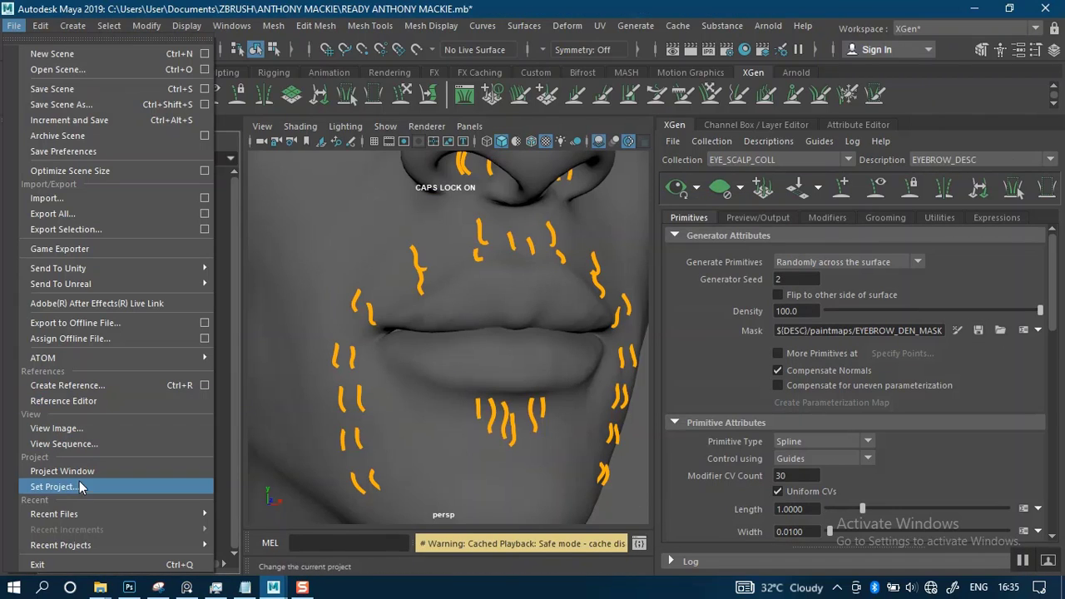
mouse_move(76, 514)
click(70, 490)
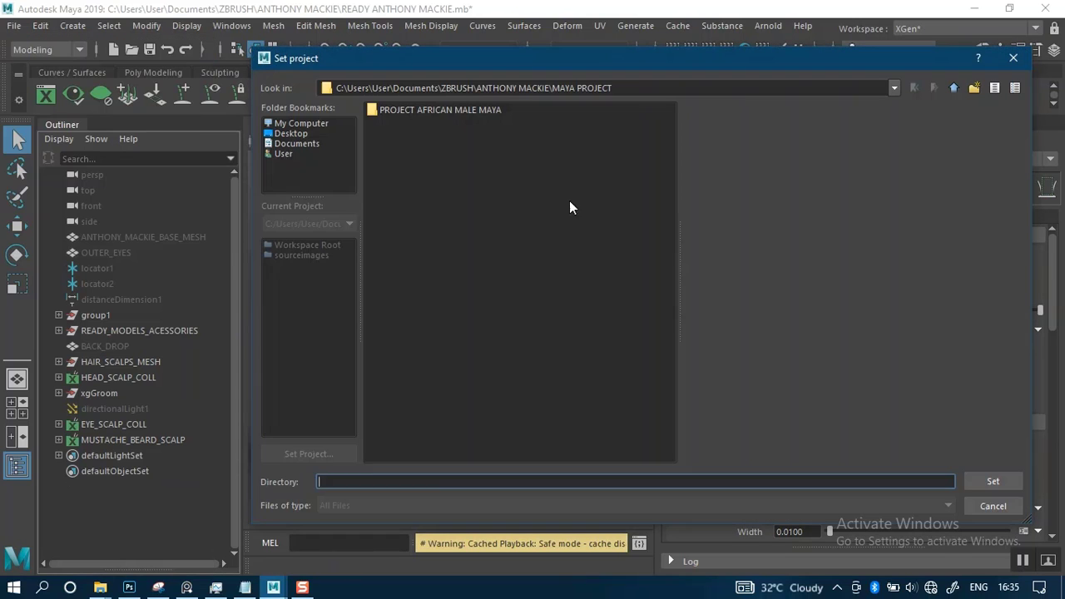
click(475, 113)
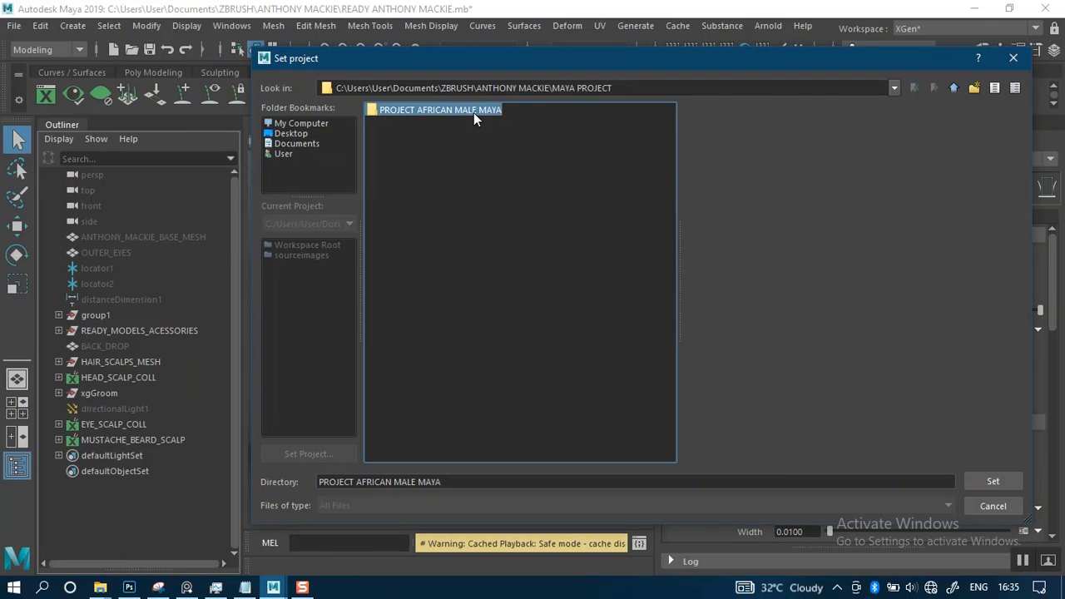
click(993, 480)
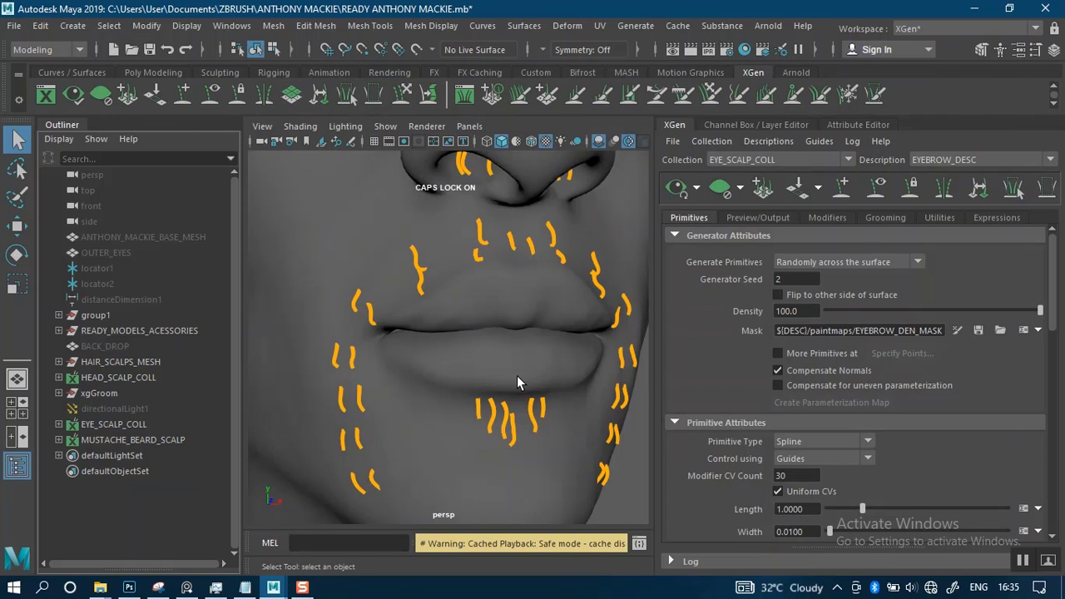
Select all mustache, beard and nostril guides on the face and make MUSTACHE_BEARD_SCALP the active XGen collection
alt+right_drag(517, 376, 318, 212)
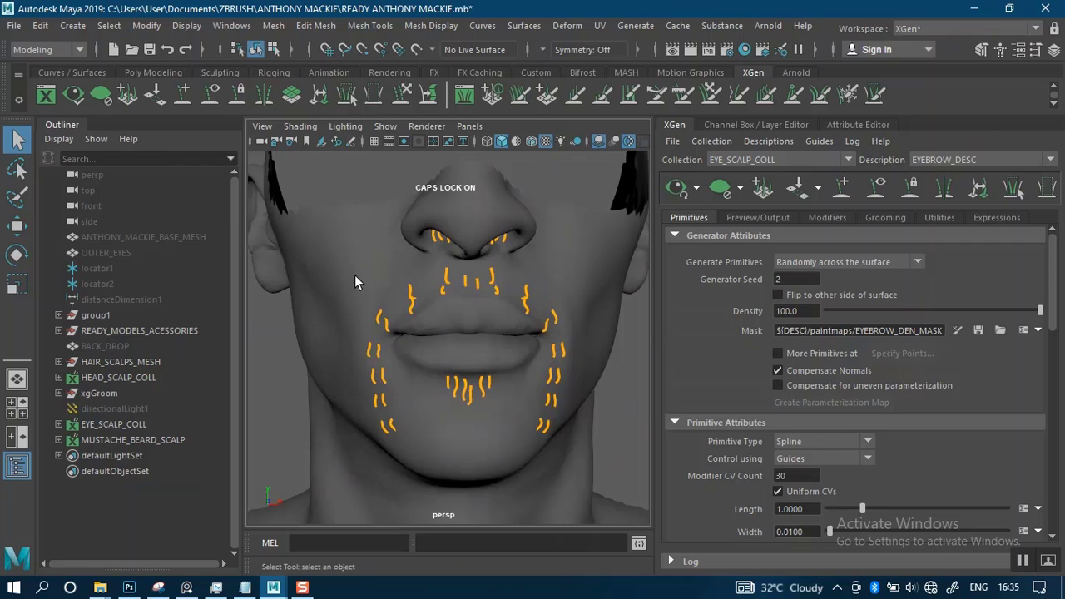
drag(294, 185, 601, 512)
alt+right_drag(588, 380, 682, 285)
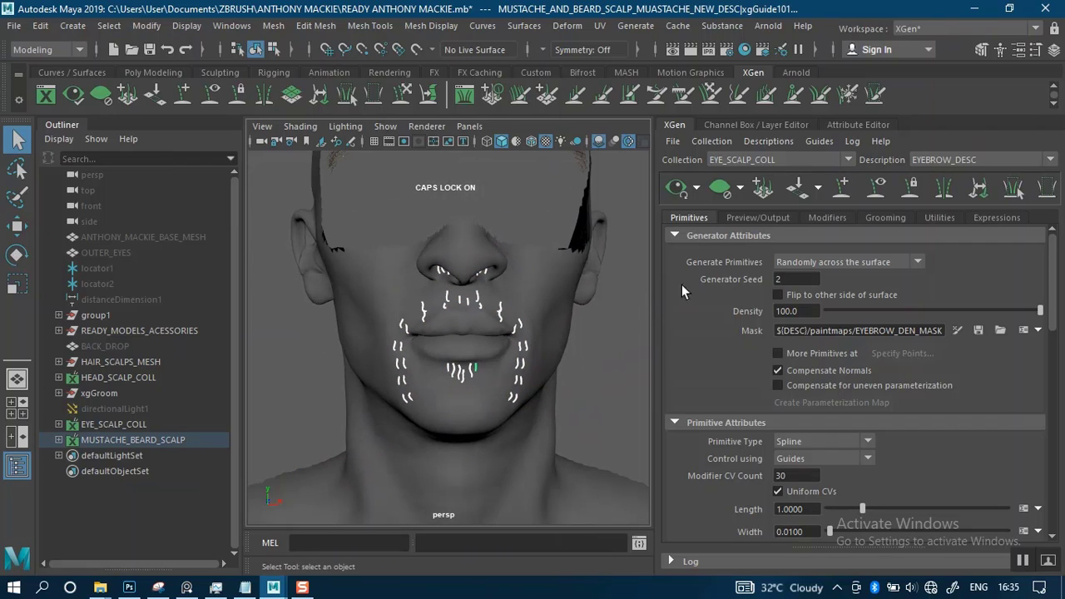
click(808, 160)
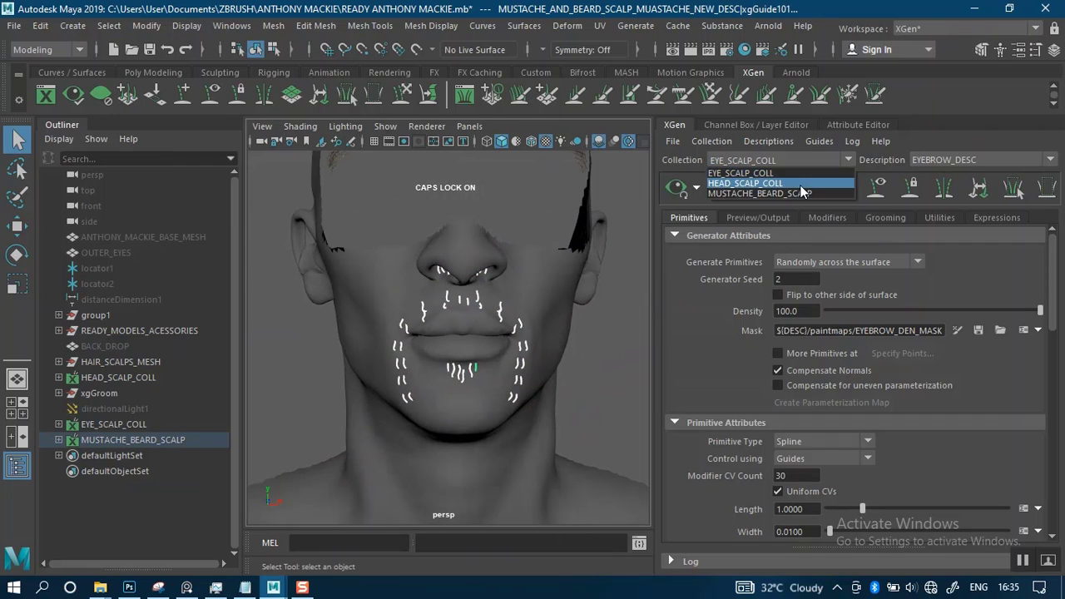
click(757, 195)
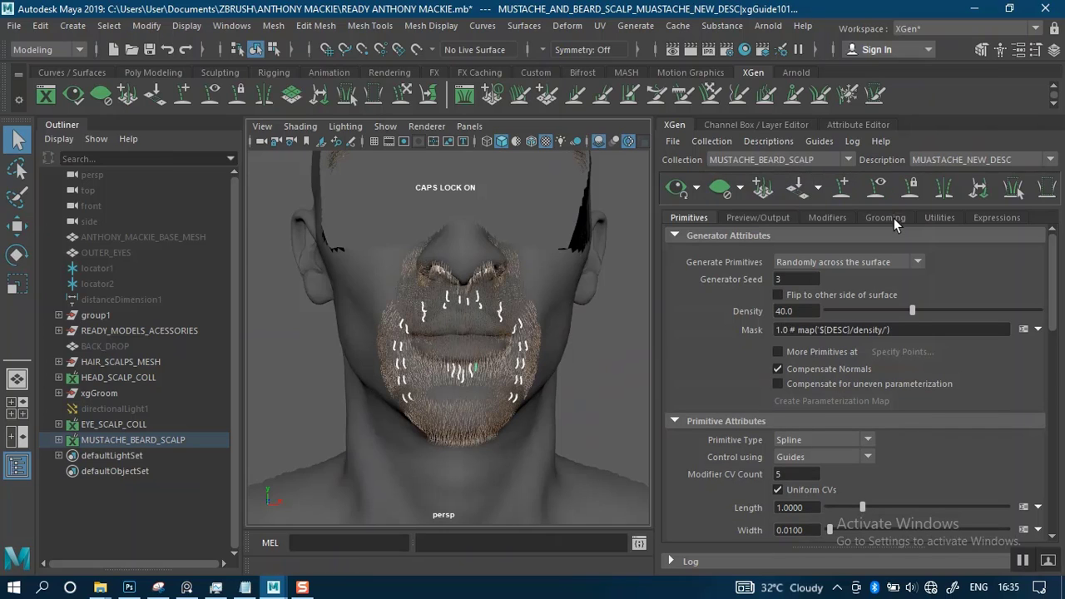
Convert the selected mustache, beard and nostril guides to curves with the Guides To Curves utility, hiding the guides
click(938, 217)
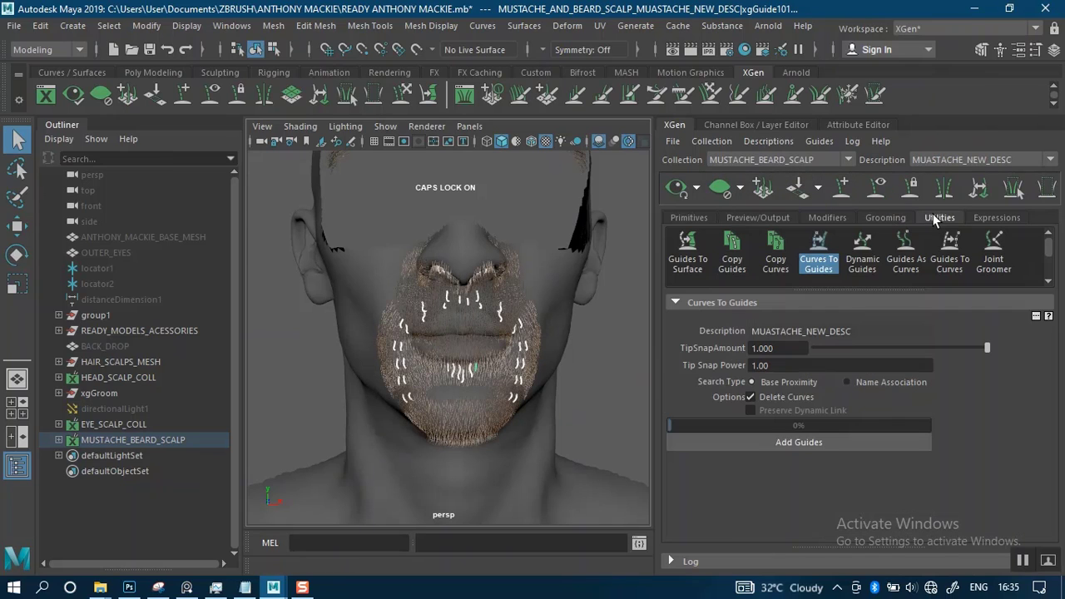
click(827, 261)
click(949, 256)
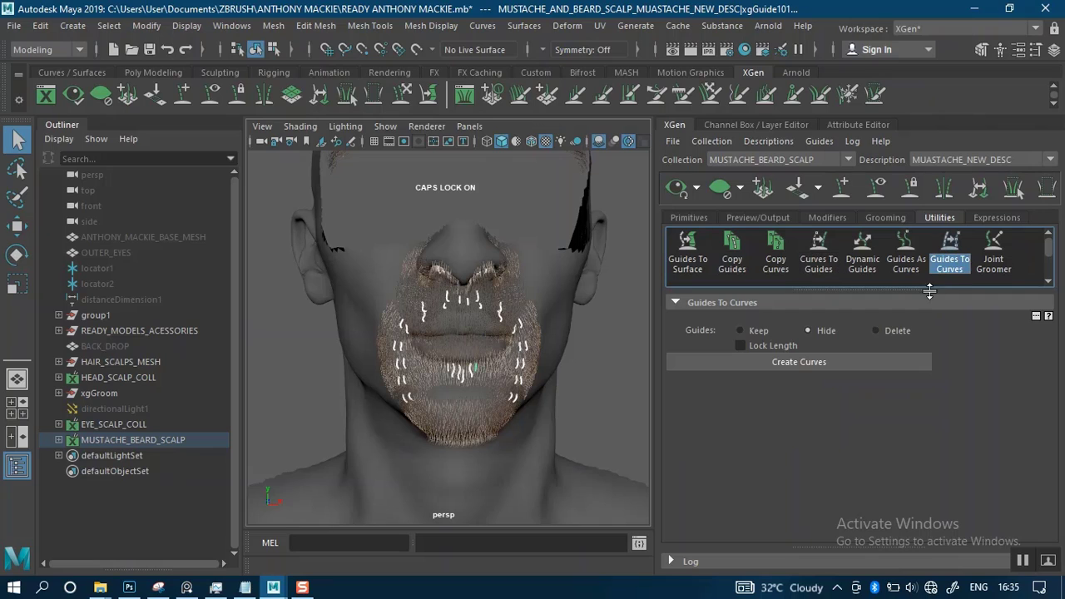
click(787, 362)
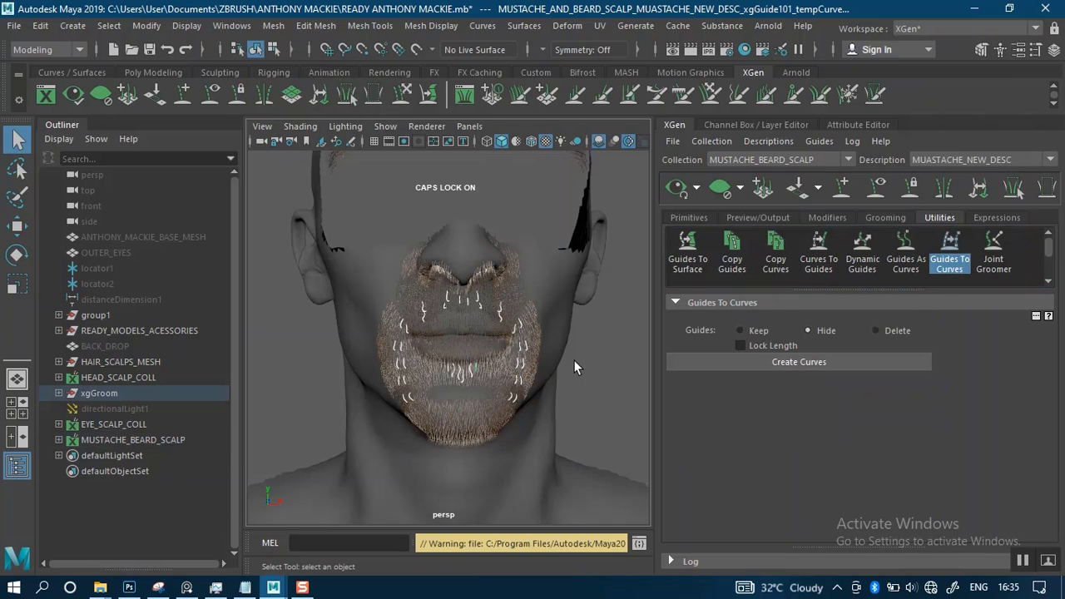
click(576, 358)
alt+drag(585, 382, 533, 379)
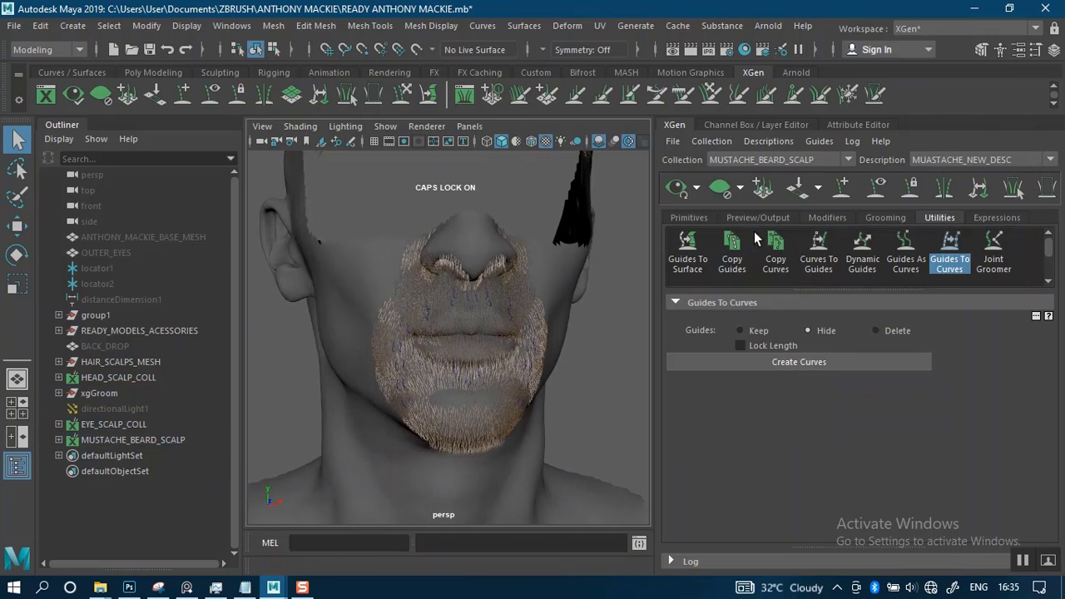
Delete the MUSTACHE_BEARD_SCALP collection from XGen
click(767, 142)
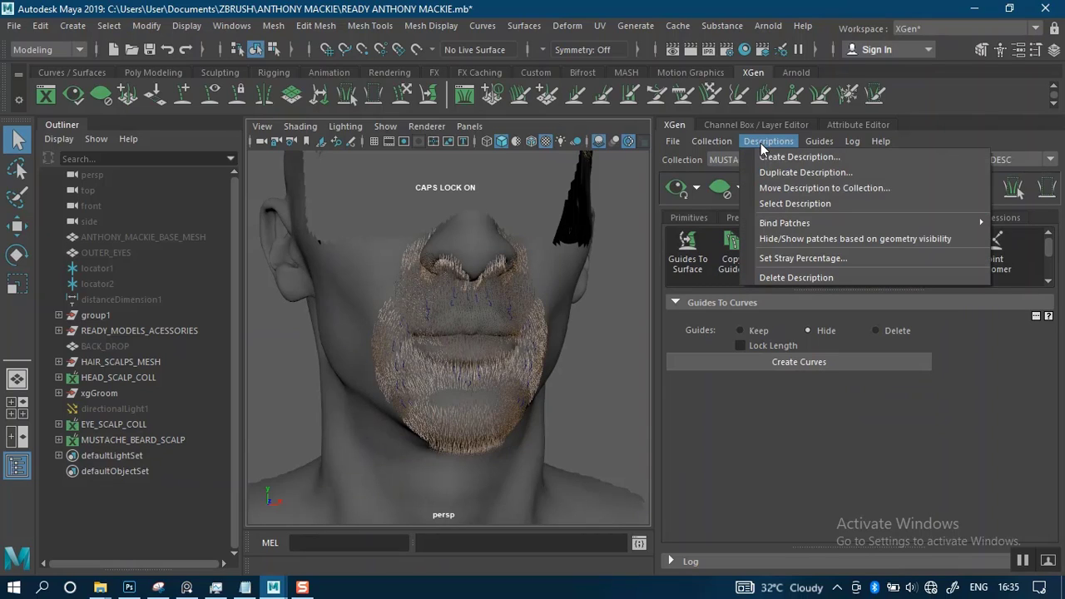
mouse_move(712, 142)
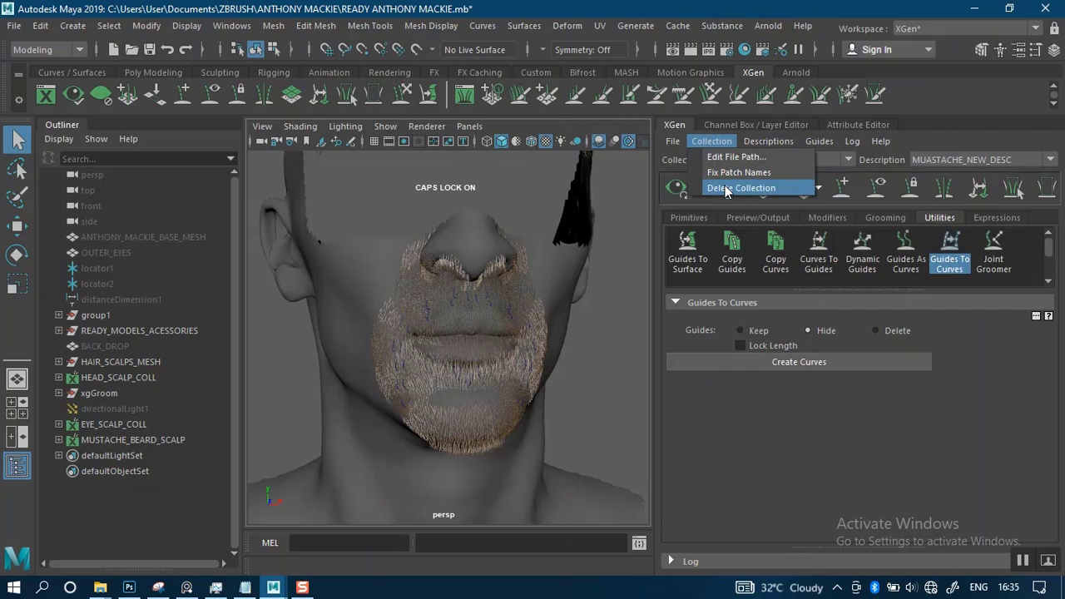
click(727, 188)
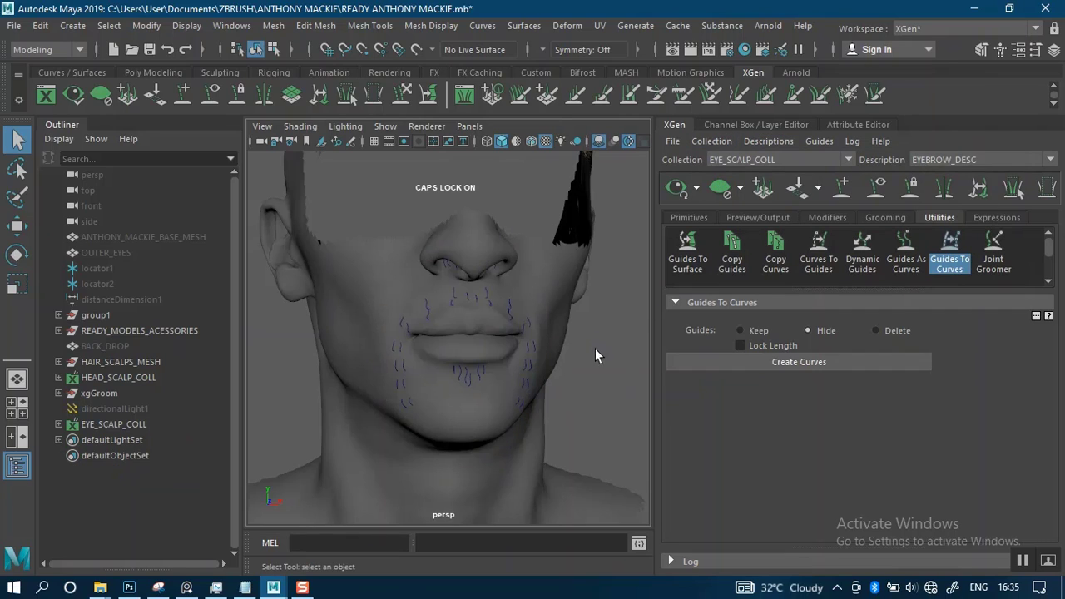
alt+right_drag(578, 383, 574, 359)
Select the MUSTACHE_AND_BEARD_SCALP mesh and display its attributes and connected nodes
click(469, 402)
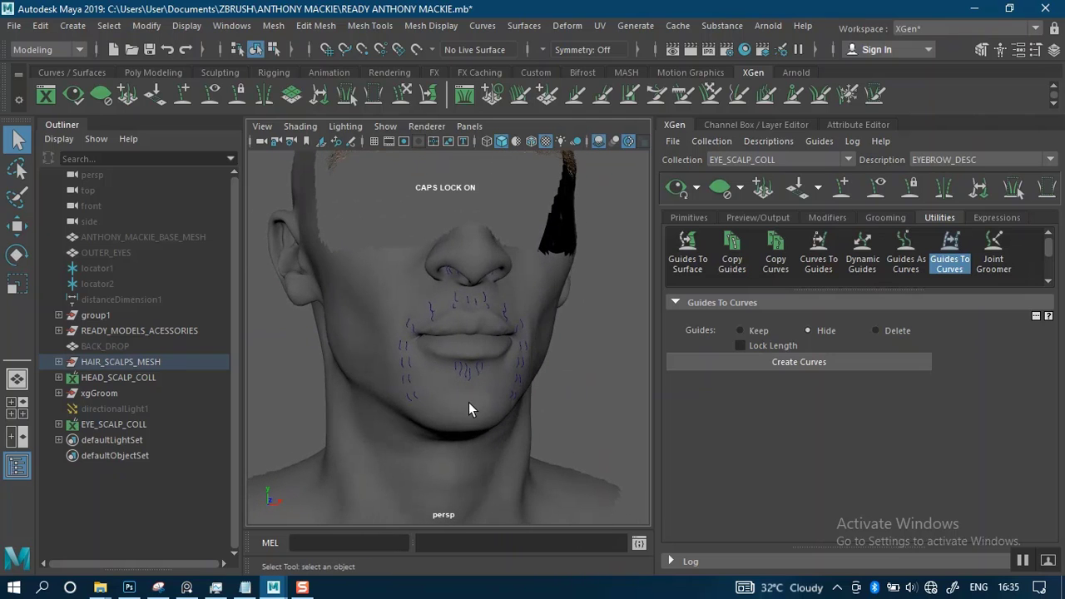
click(858, 125)
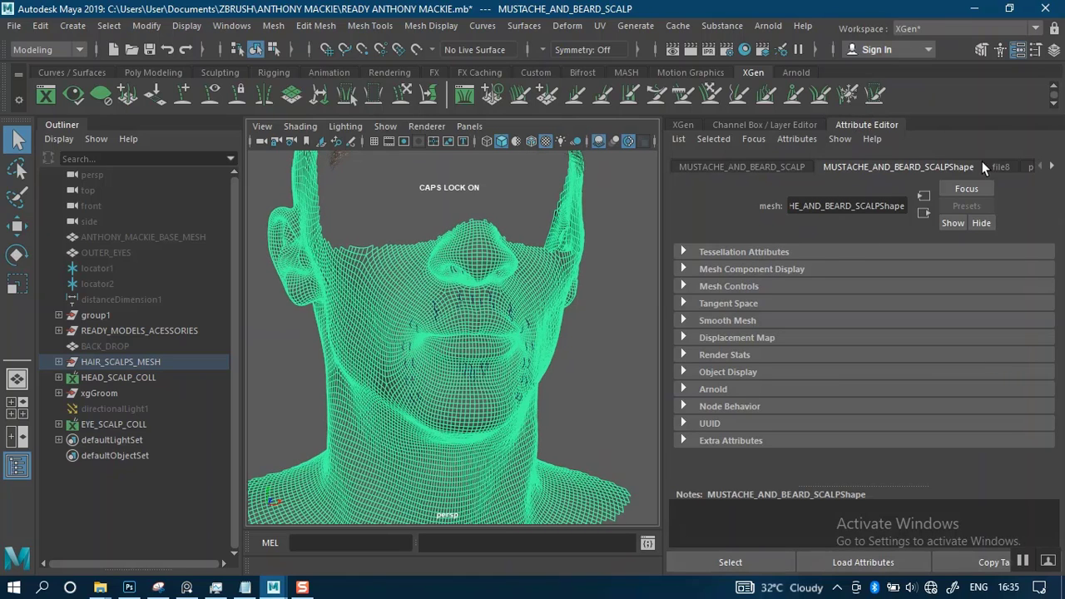
click(1052, 167)
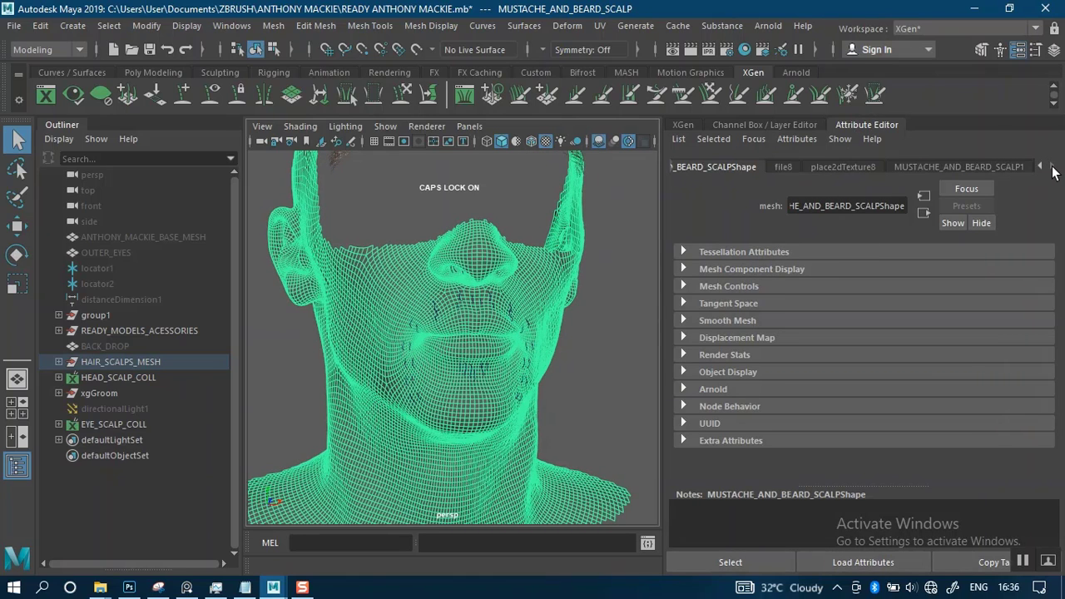
click(151, 73)
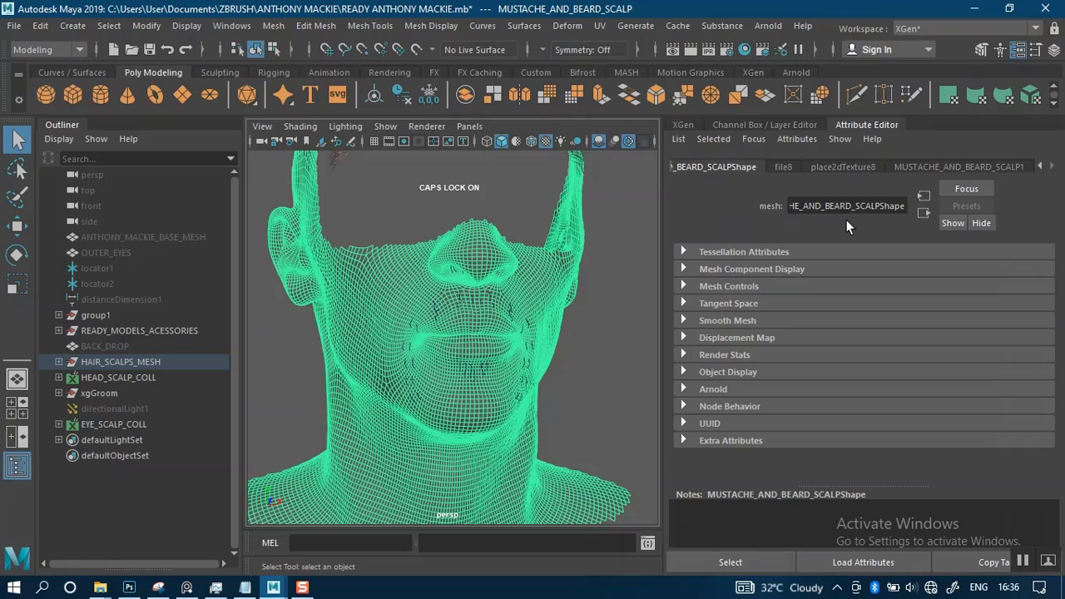
alt+right_drag(575, 280, 544, 262)
click(596, 272)
alt+drag(573, 284, 541, 287)
click(521, 324)
alt+right_drag(566, 311, 580, 383)
alt+drag(578, 398, 574, 360)
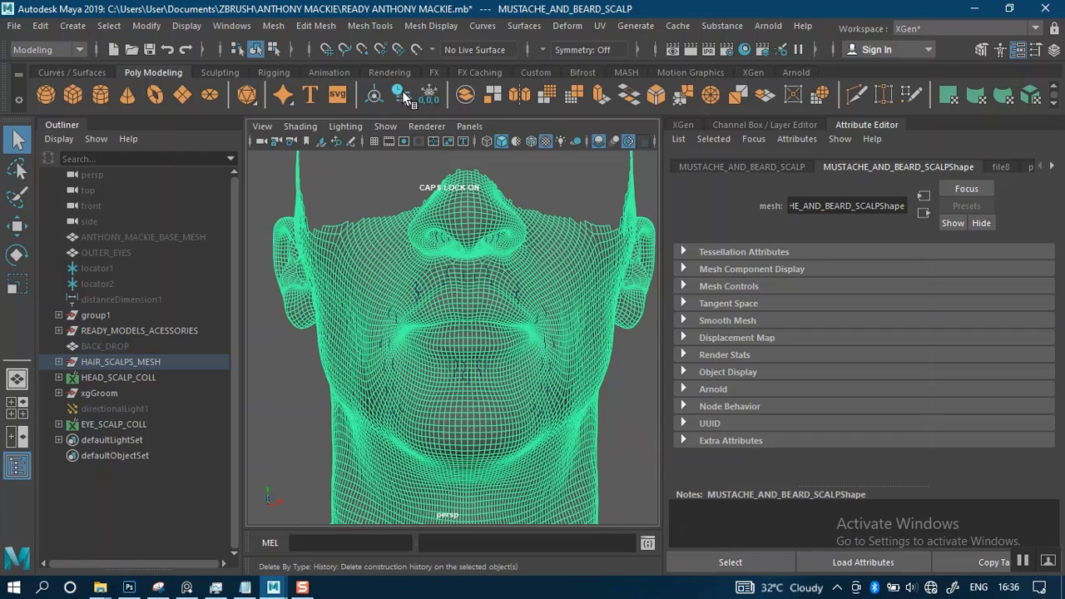
click(58, 362)
click(58, 362)
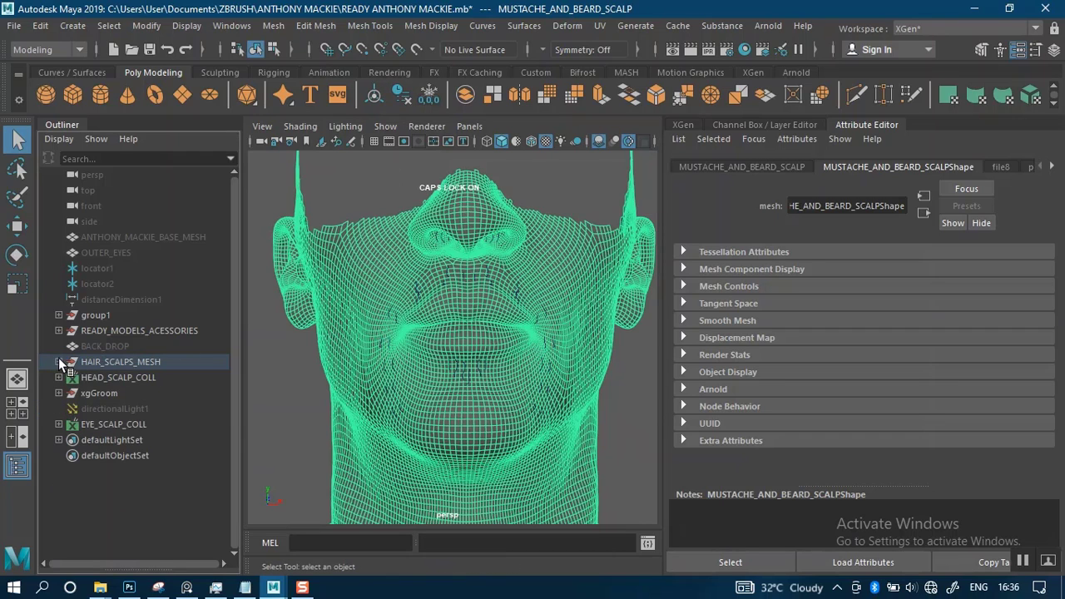
alt+right_drag(652, 393, 630, 377)
click(630, 377)
mouse_move(605, 350)
alt+mouse_down()
mouse_move(638, 414)
mouse_move(569, 359)
mouse_move(567, 313)
alt+mouse_up()
click(568, 314)
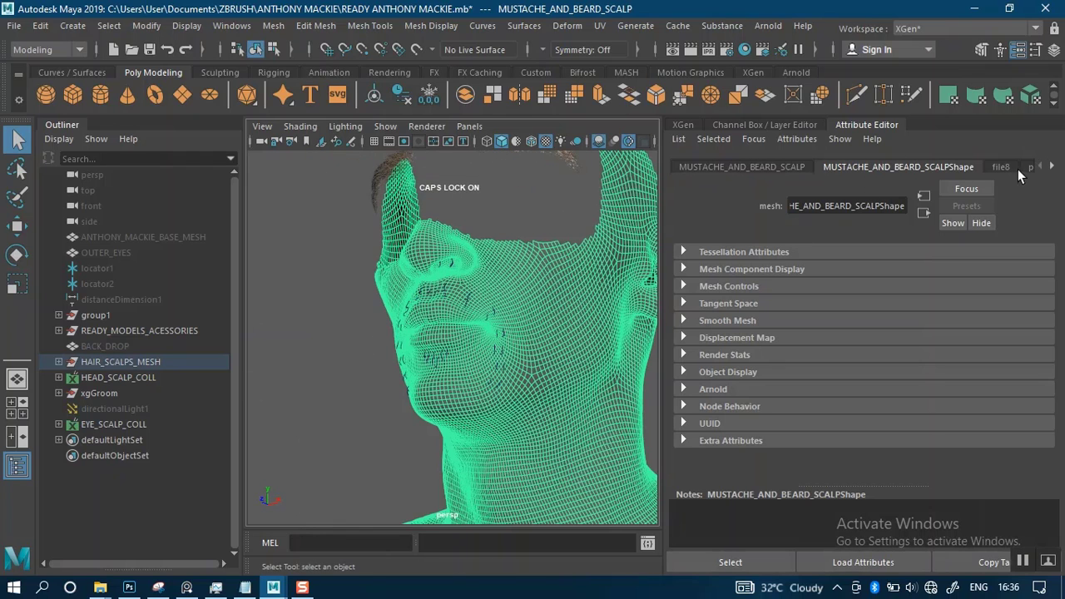
Examine the scalp mesh's Lambert material, place2dTexture8 and file8 nodes for the density mask texture still connected
click(1054, 167)
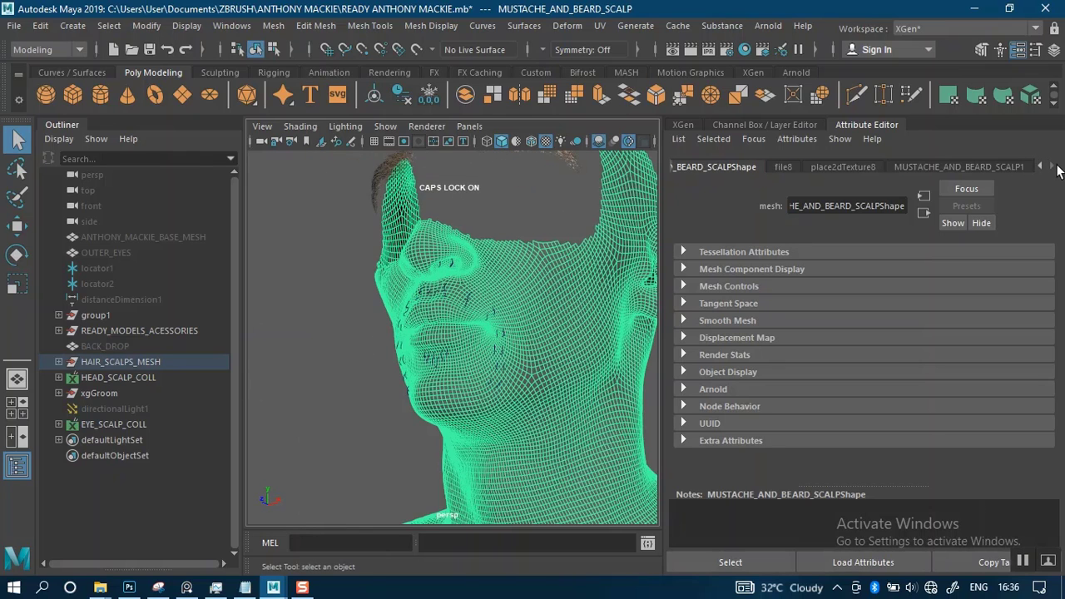
click(957, 165)
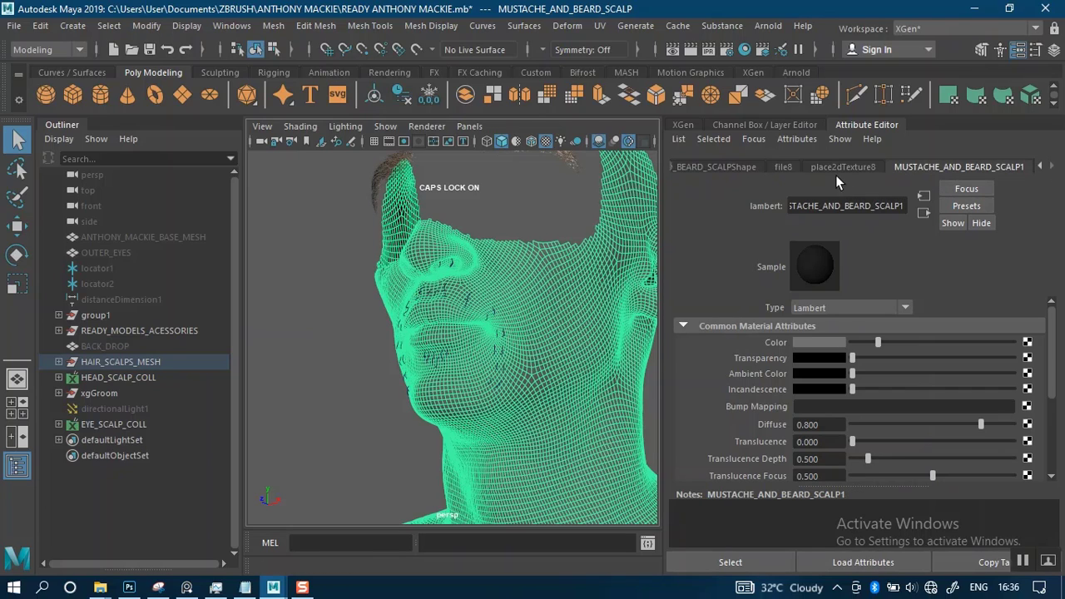
click(834, 164)
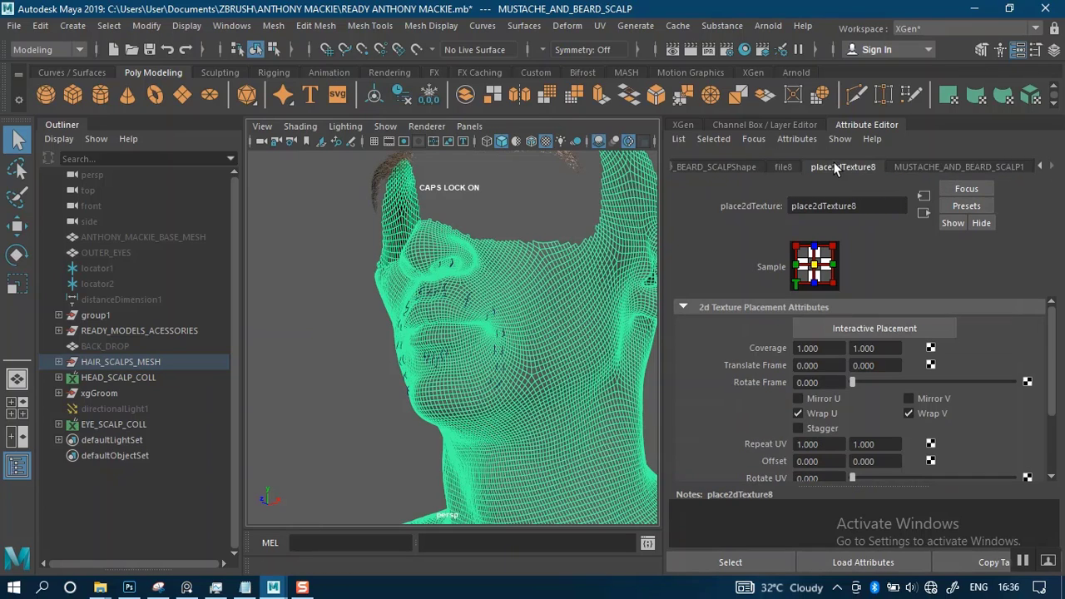
click(786, 167)
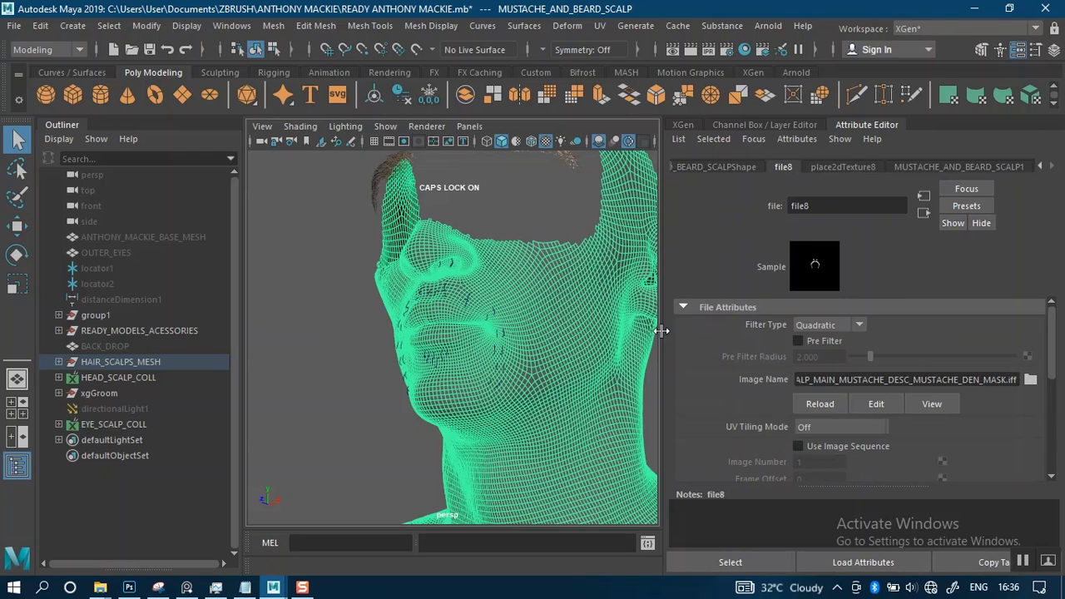
alt+drag(583, 334, 601, 333)
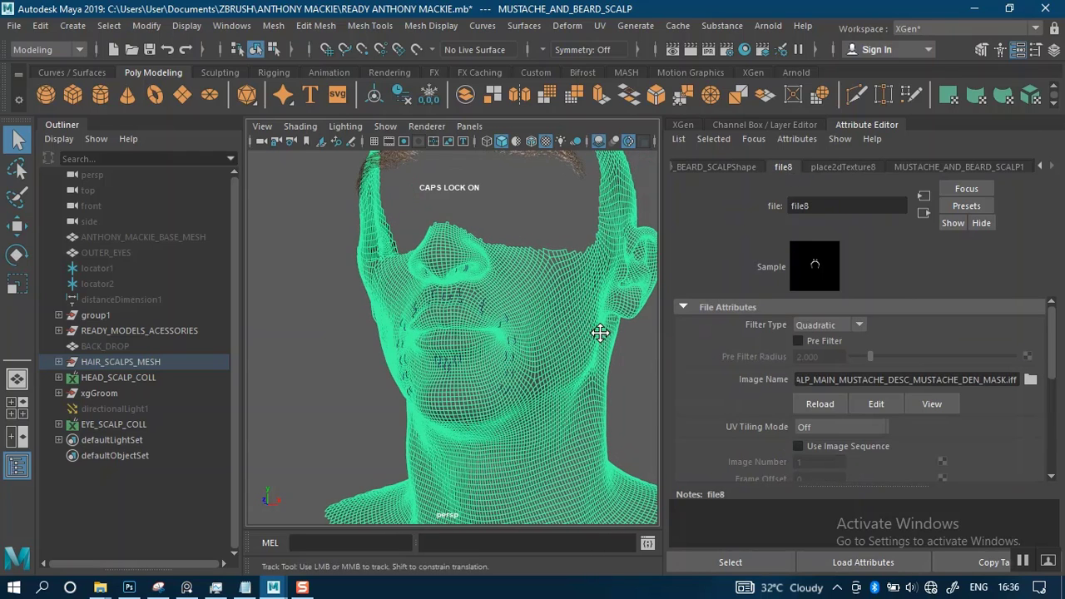
alt+middle_drag(600, 333, 574, 326)
alt+drag(571, 311, 587, 365)
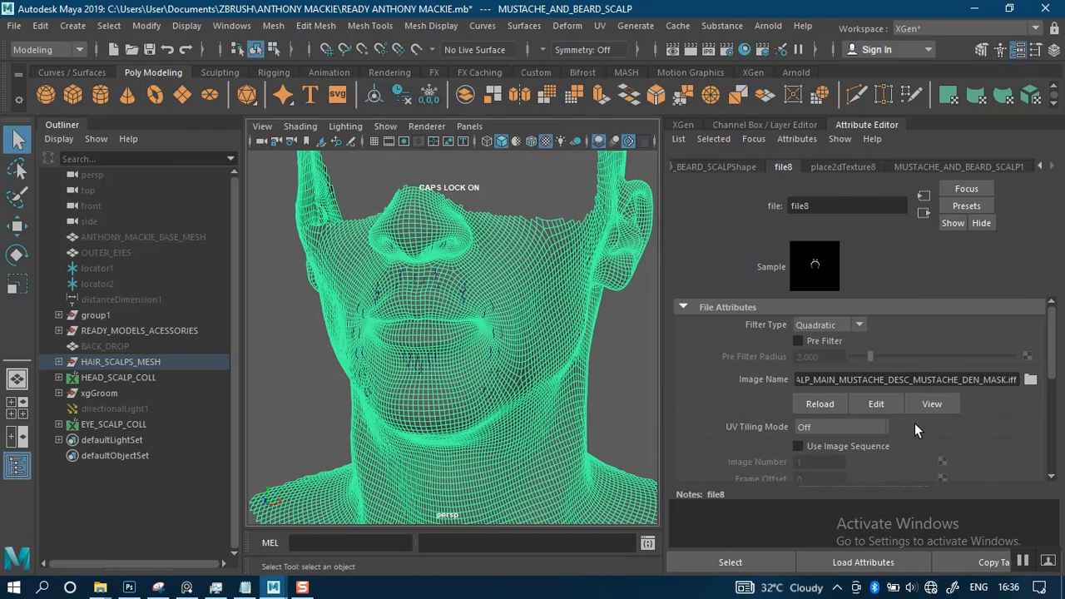
Browse for file8's image, widen the file list to read the mustache mask names, and copy the READY ANTHONY MACKIE folder path
click(1018, 379)
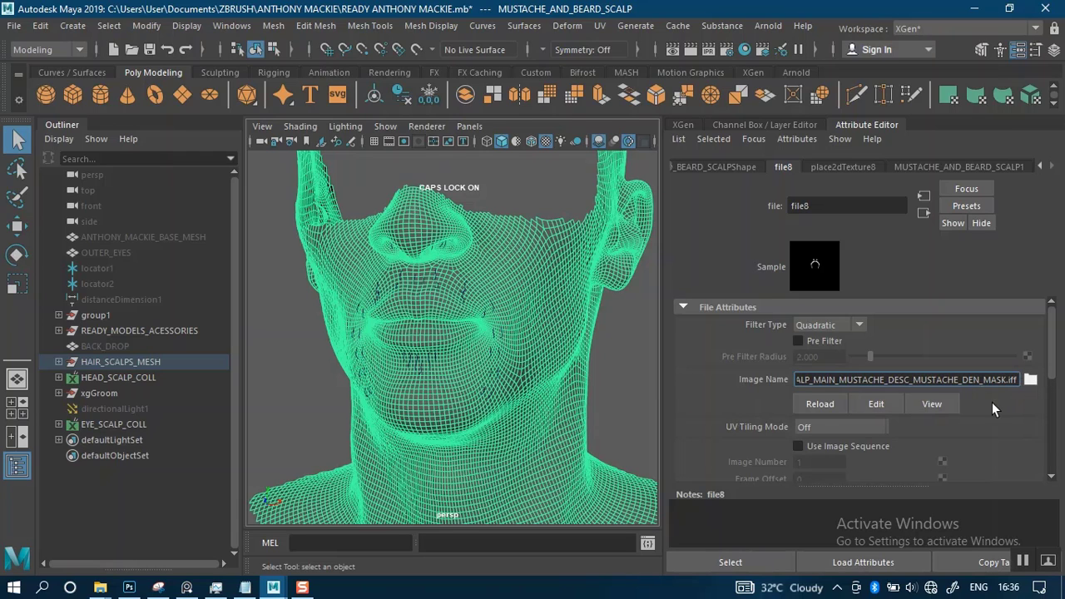
click(1030, 379)
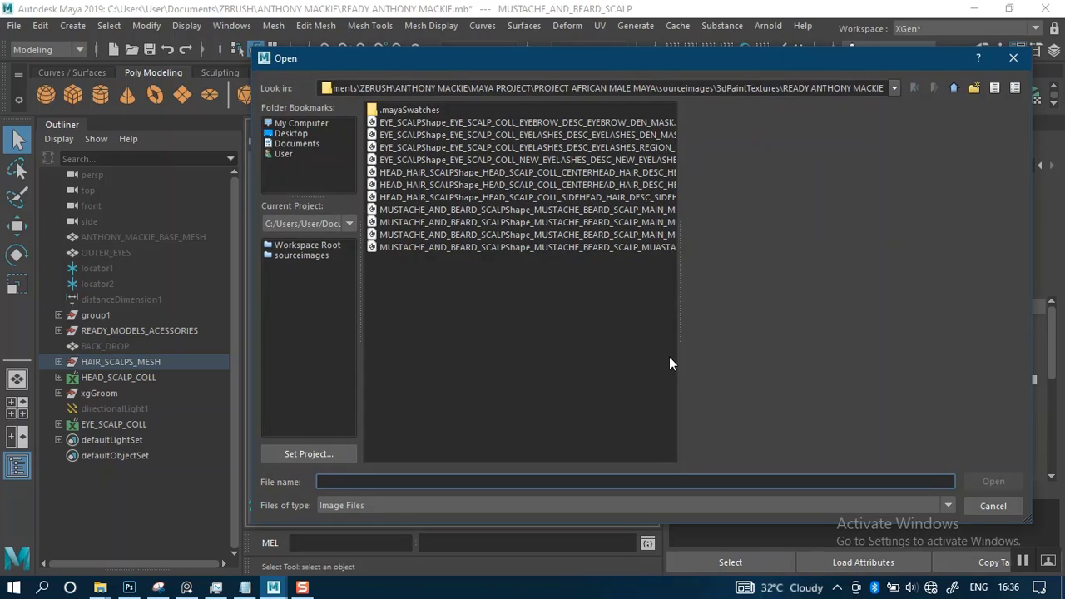
click(461, 285)
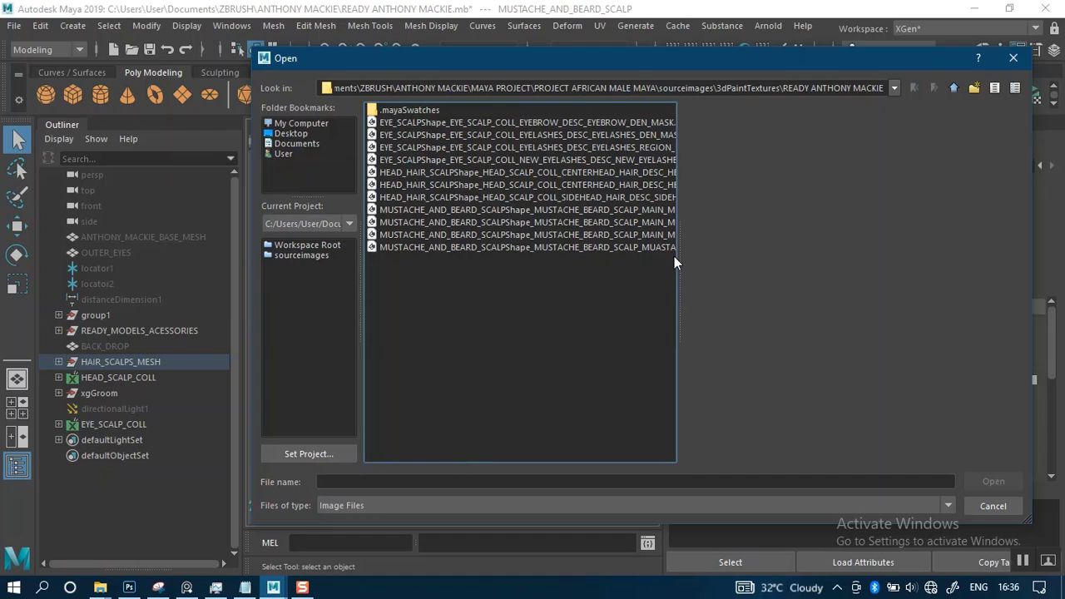
drag(677, 257, 919, 268)
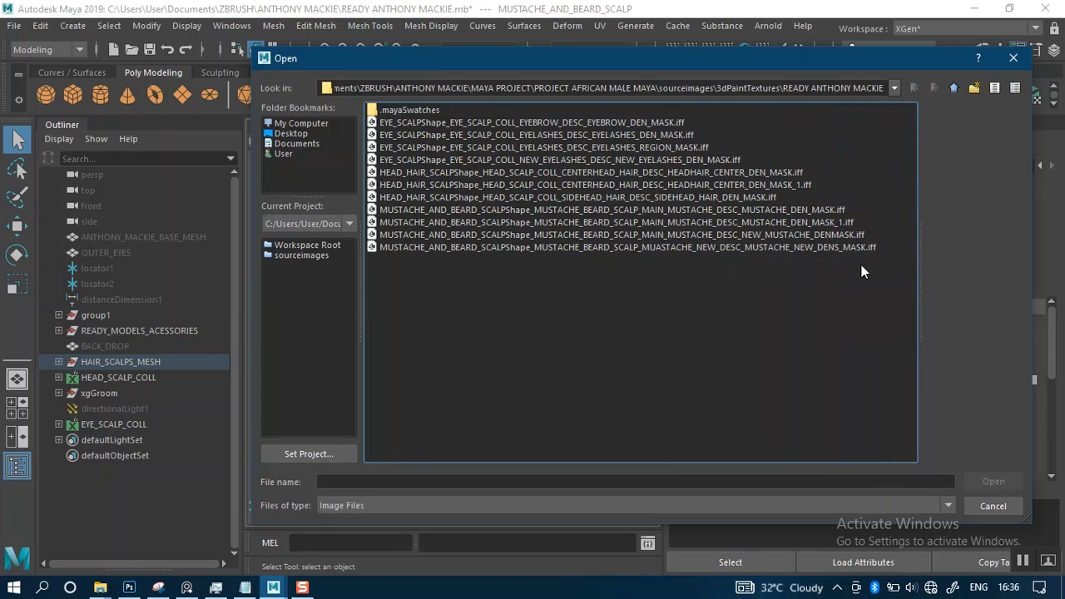
click(723, 245)
click(725, 237)
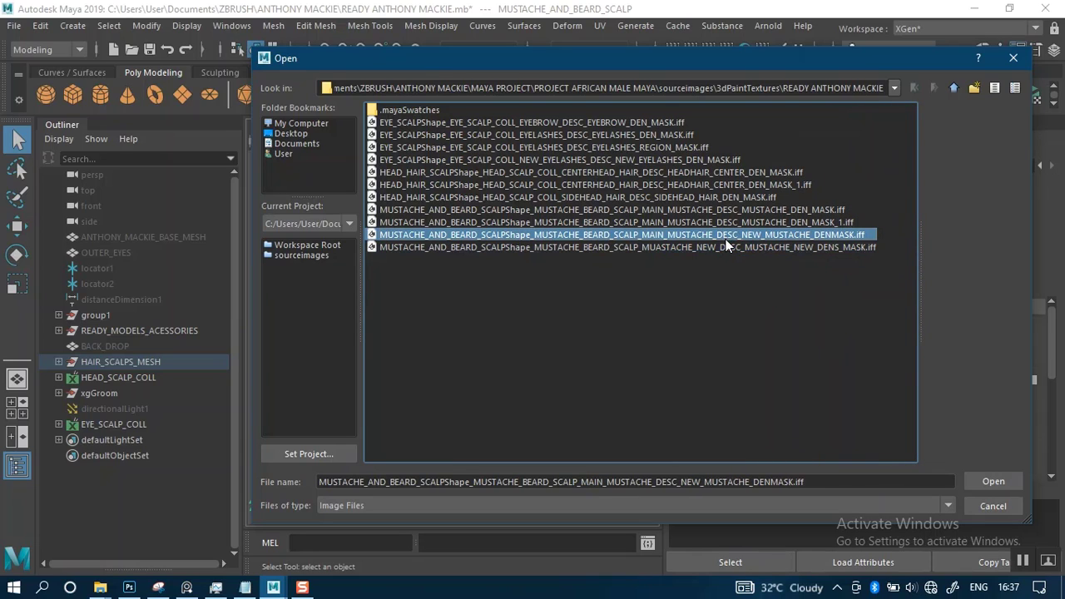
click(726, 244)
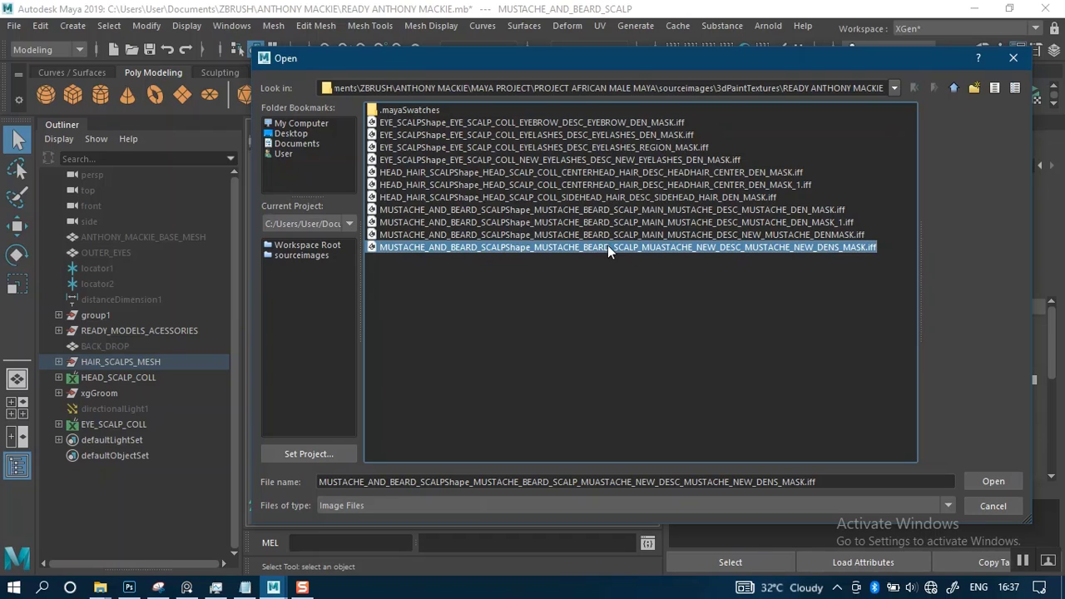
click(785, 89)
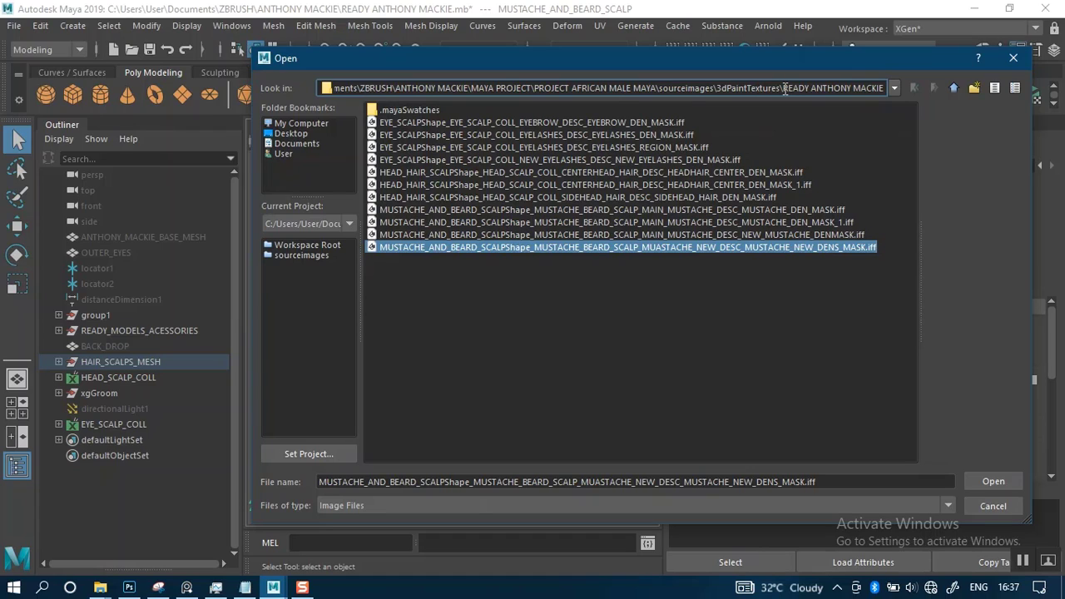
key(ctrl+a)
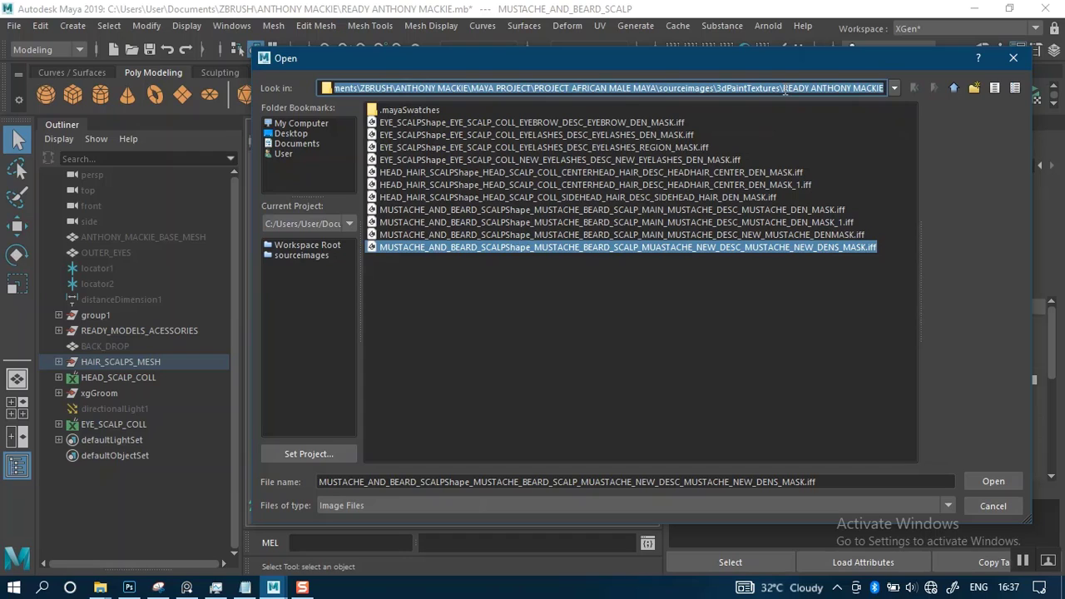
Switch to a new File Explorer window and go to the copied 3dPaintTextures\READY ANTHONY MACKIE folder path
mouse_move(101, 587)
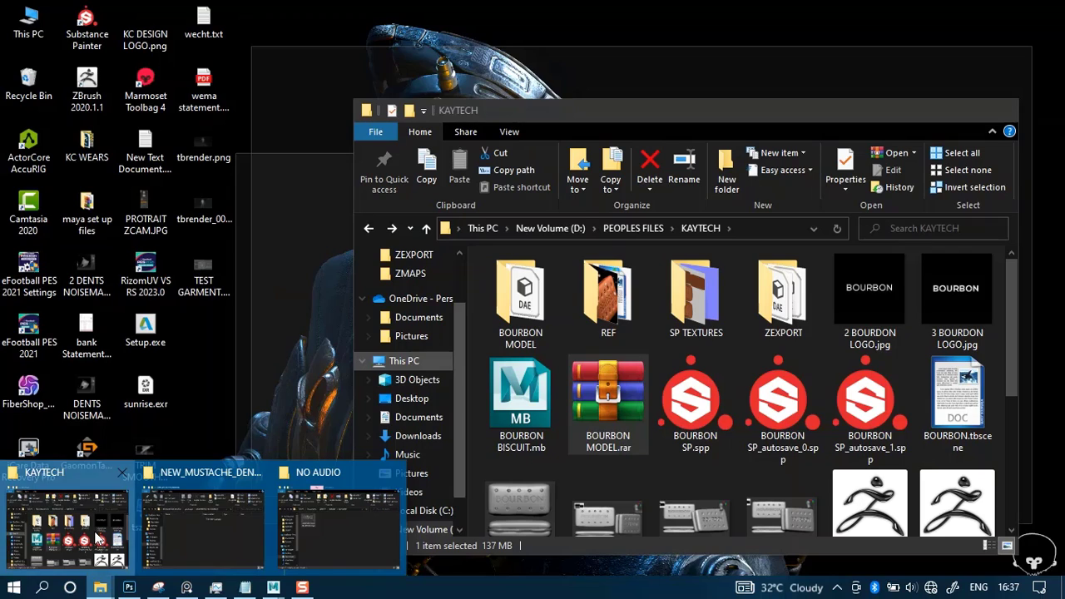
click(67, 525)
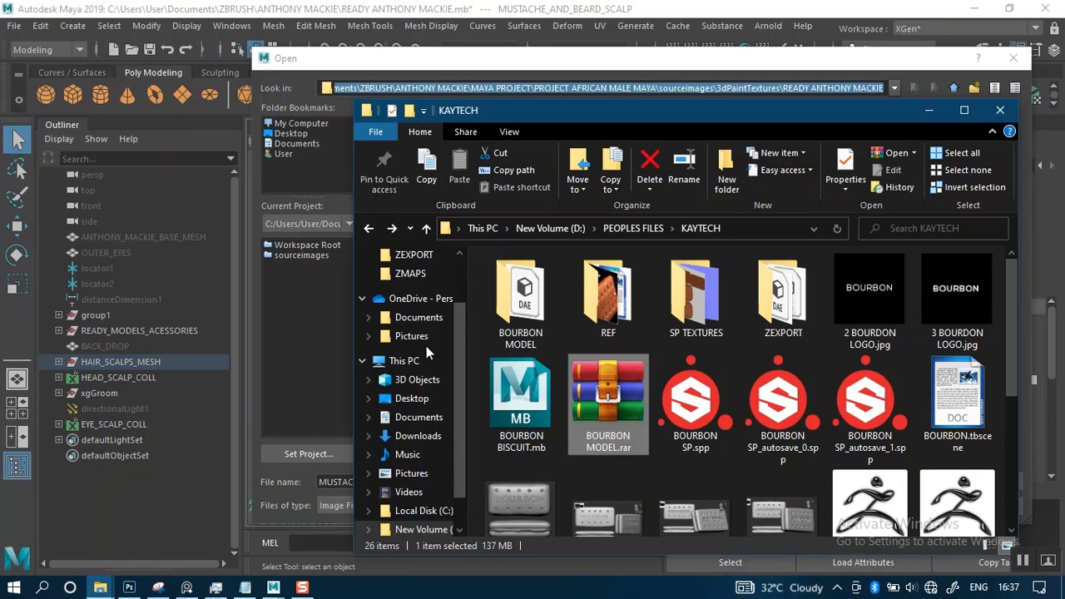
key(super+e)
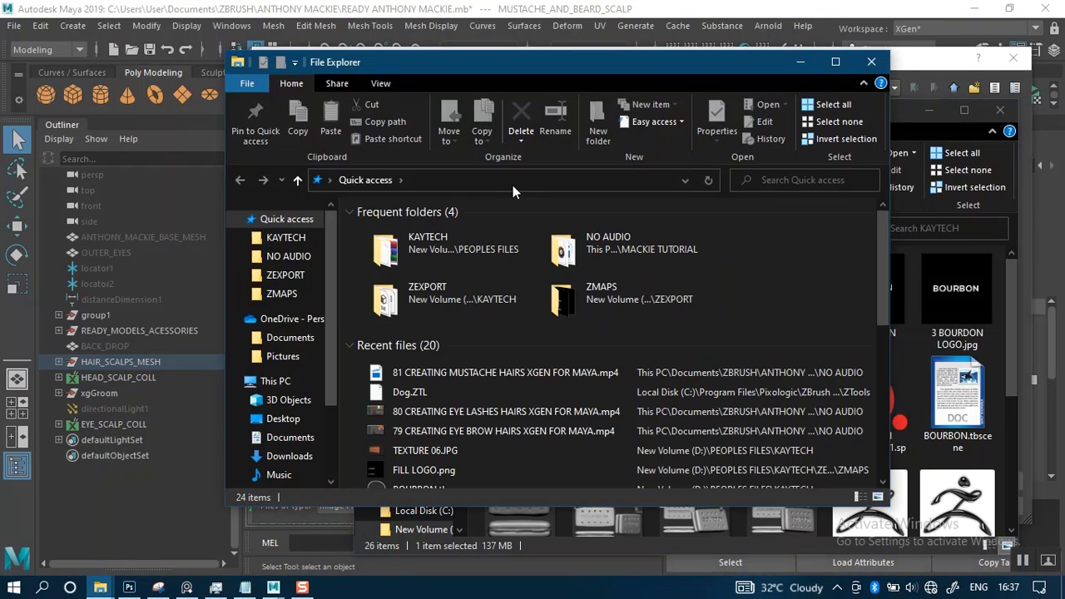
click(513, 185)
text(C:\ANTHONY MACKIE MAIN\sourceimages\3dPaintTextures\READY ANTHONY MACKIE)
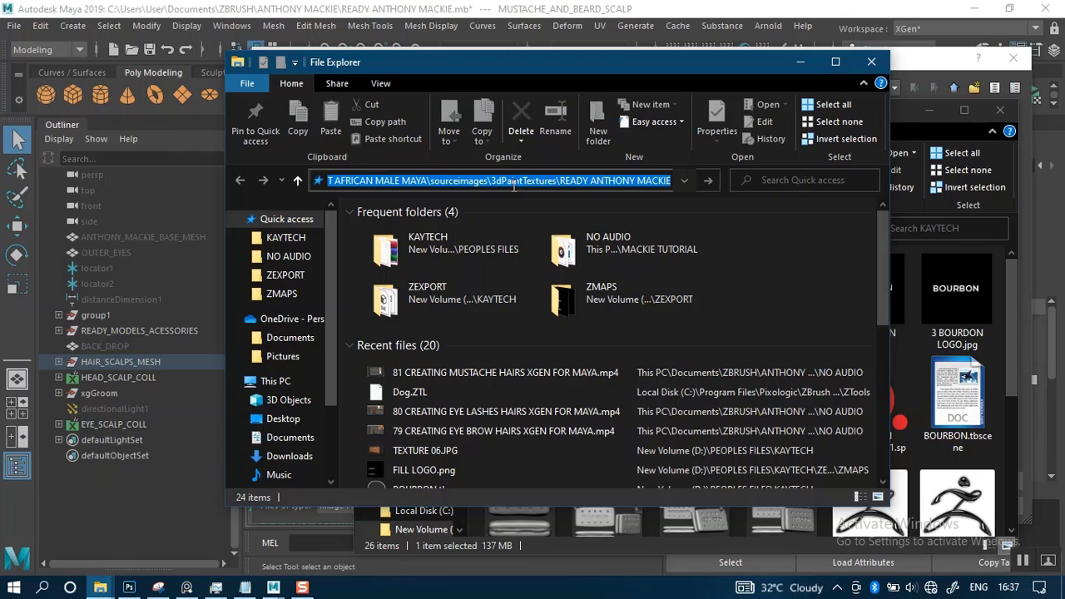
key(Return)
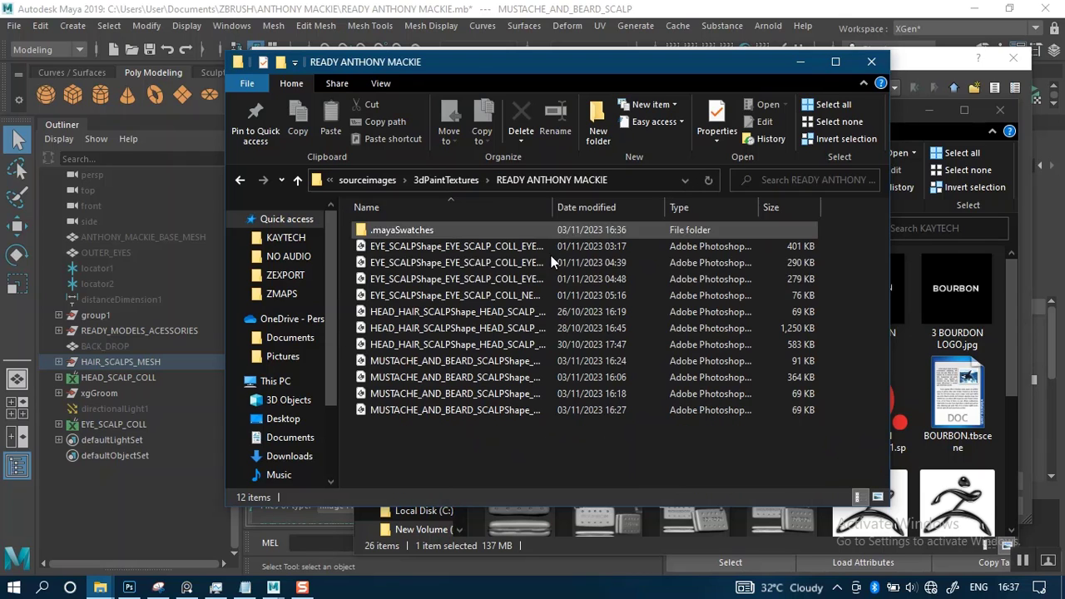
Delete all four MUSTACHE_AND_BEARD_SCALPShape mask files from the READY ANTHONY MACKIE folder
click(468, 364)
shift+click(468, 407)
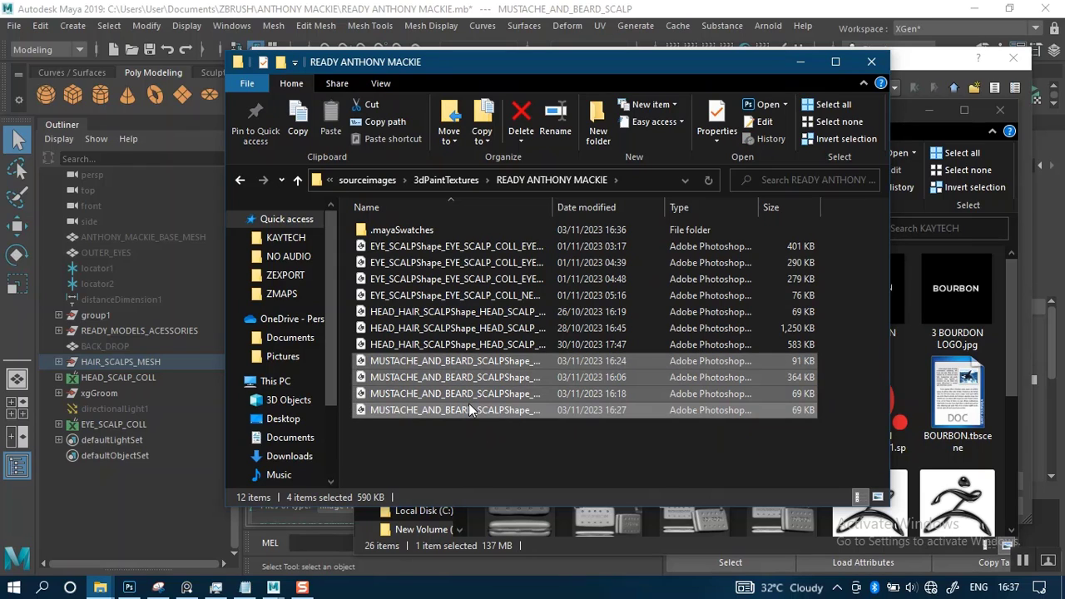
key(Delete)
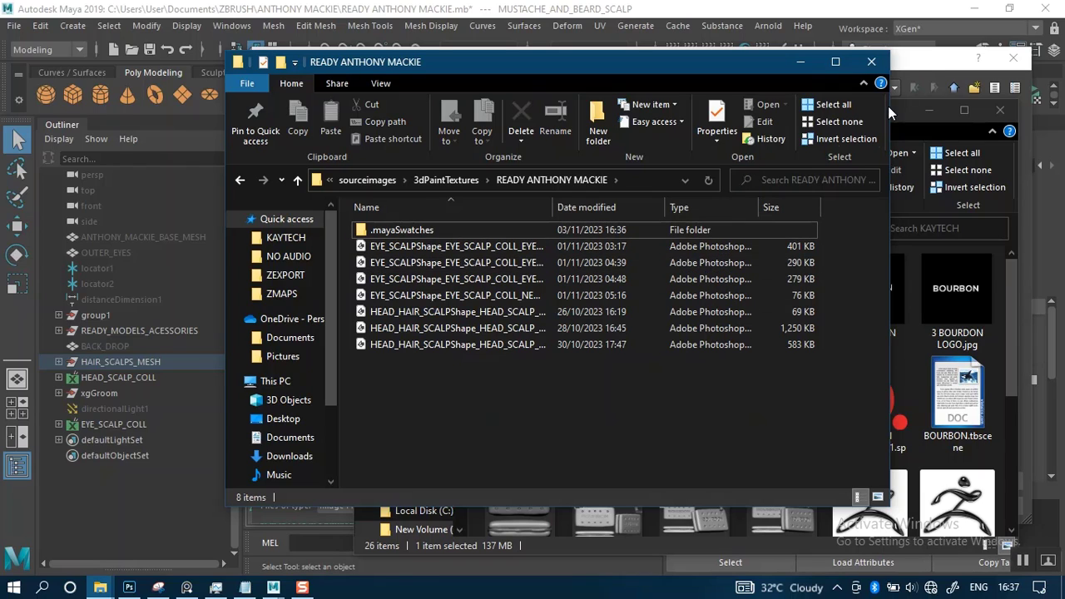
Switch to the File Explorer window at NEW_MUSTACHE_DENMASK, go up to xgen\collections and delete the MUSTACHE_BEARD_SCALP folder
click(919, 61)
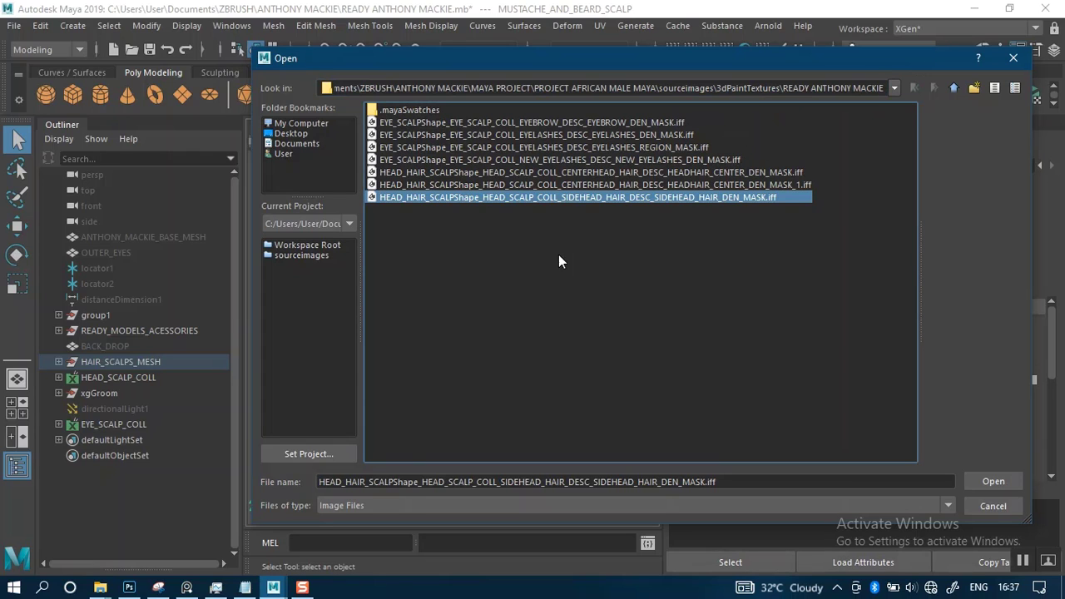
mouse_move(99, 588)
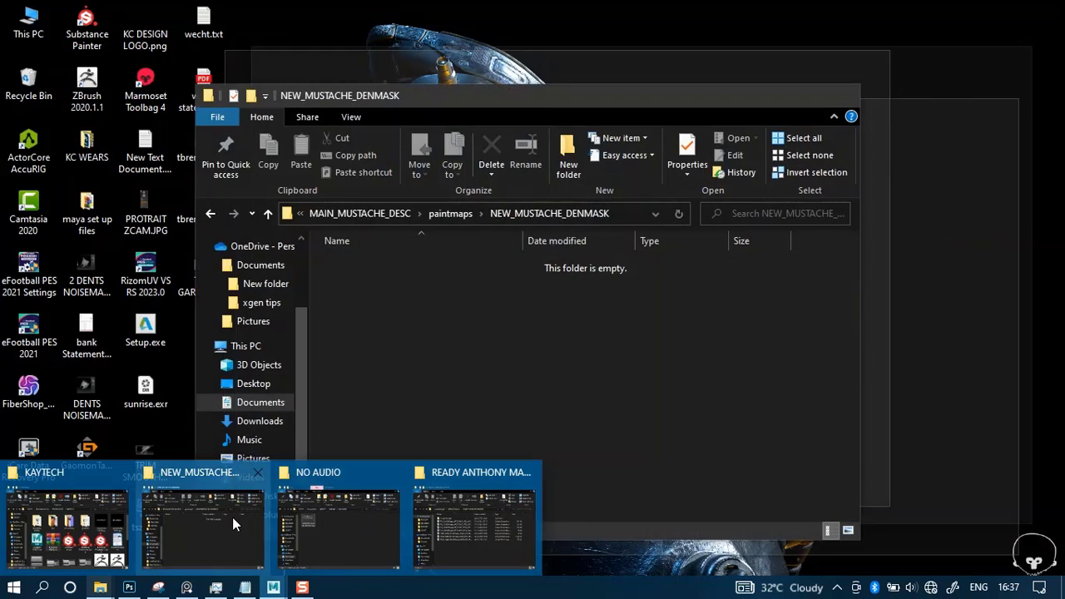
click(233, 517)
click(370, 212)
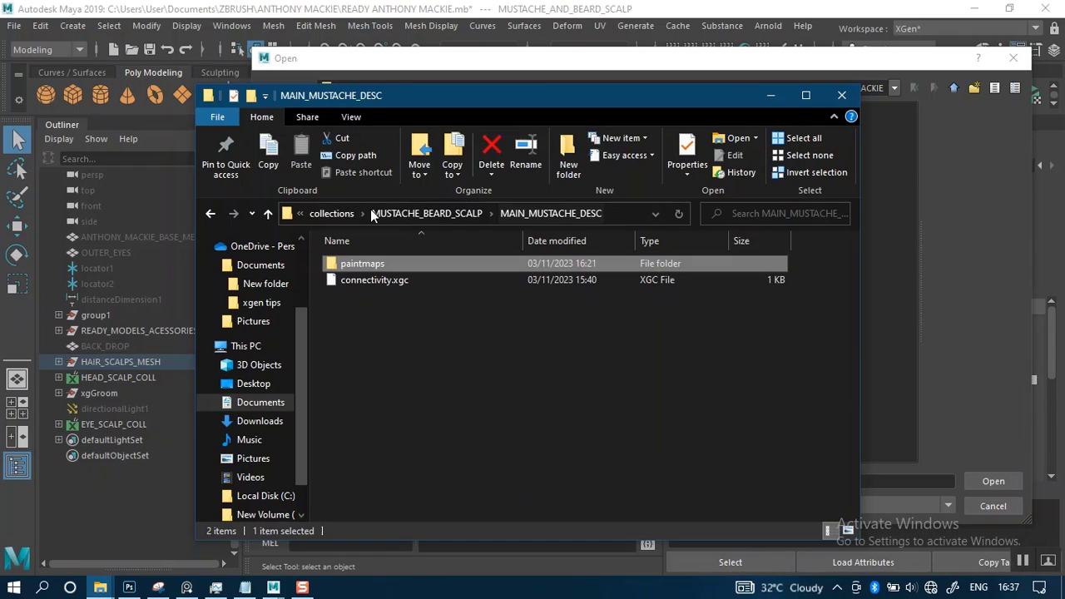
click(379, 215)
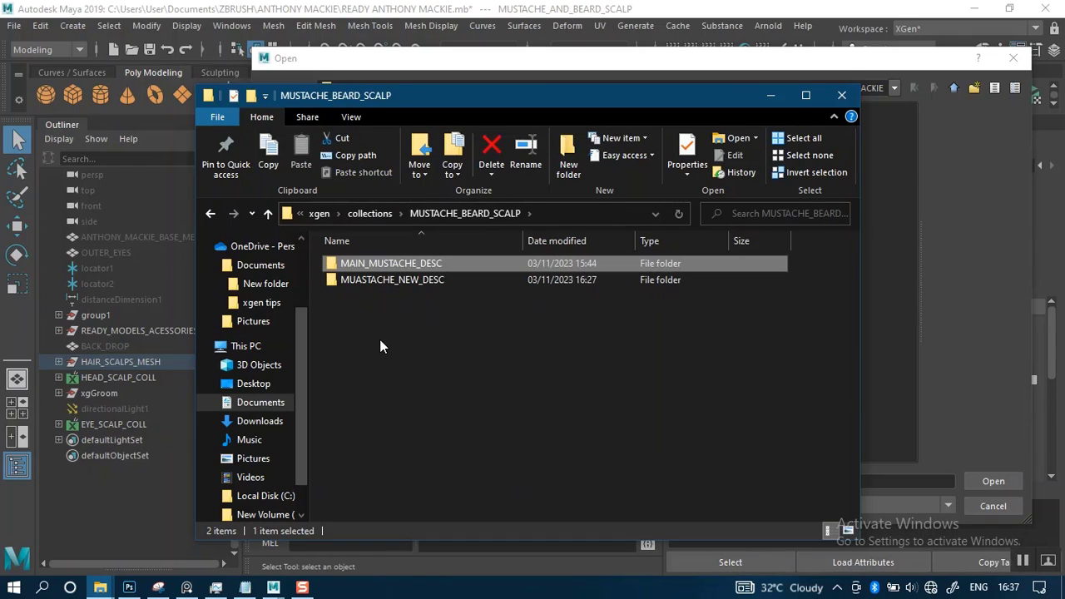
click(380, 343)
click(377, 214)
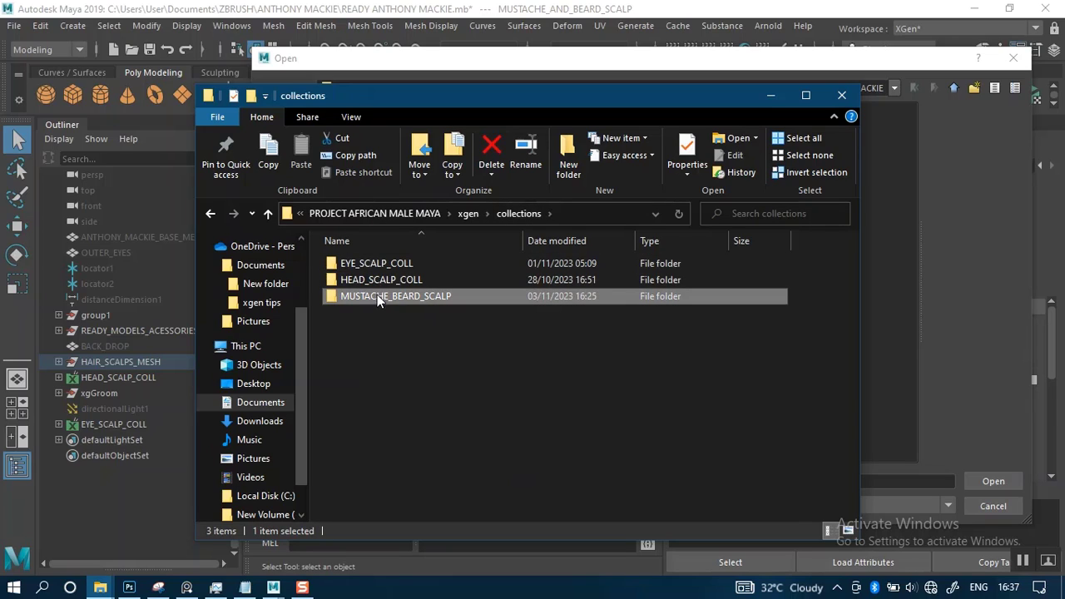
key(Delete)
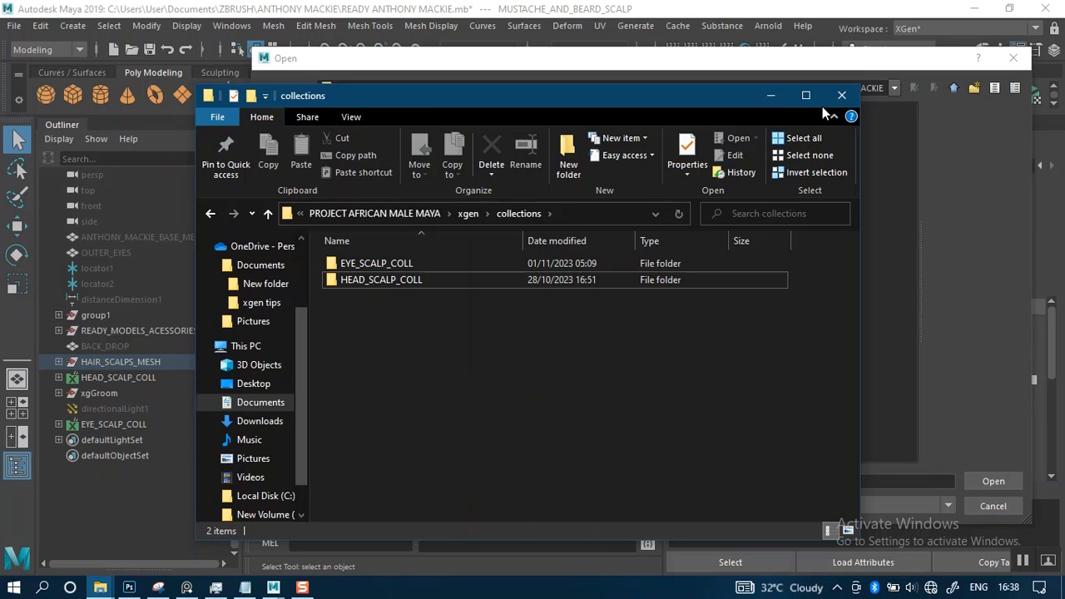
Dismiss the collections folder window and the image browser, and clear file8's Image Name on the mustache and beard scalp
click(842, 95)
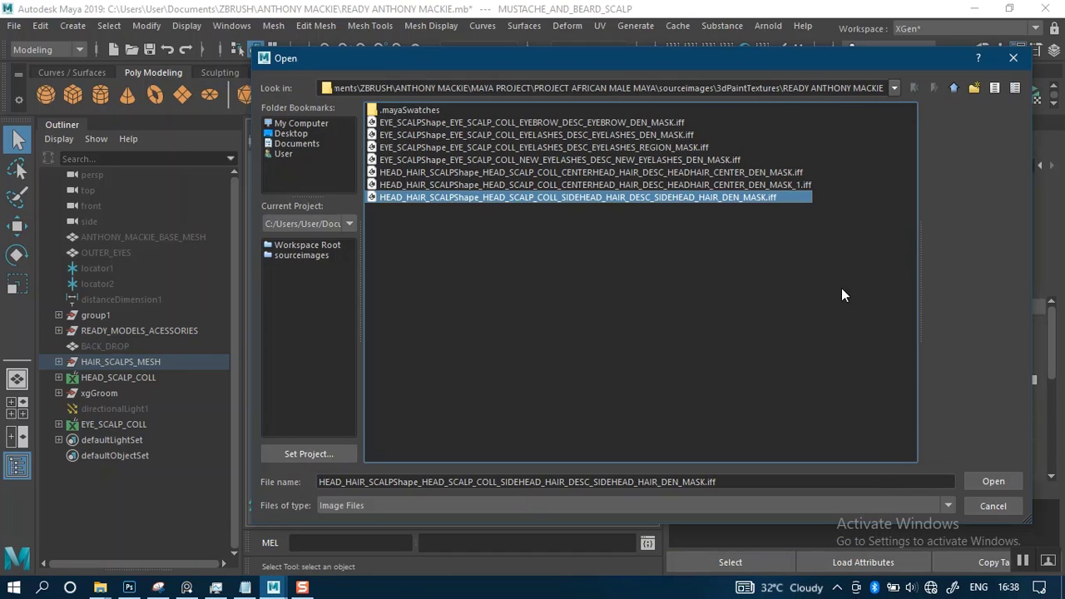
click(988, 503)
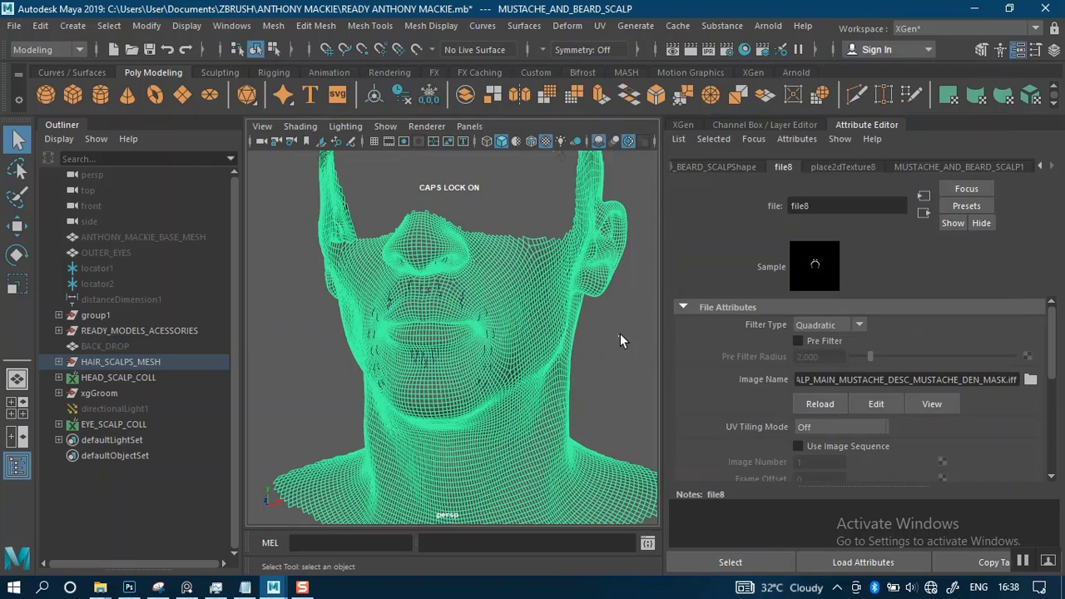
click(626, 334)
click(522, 289)
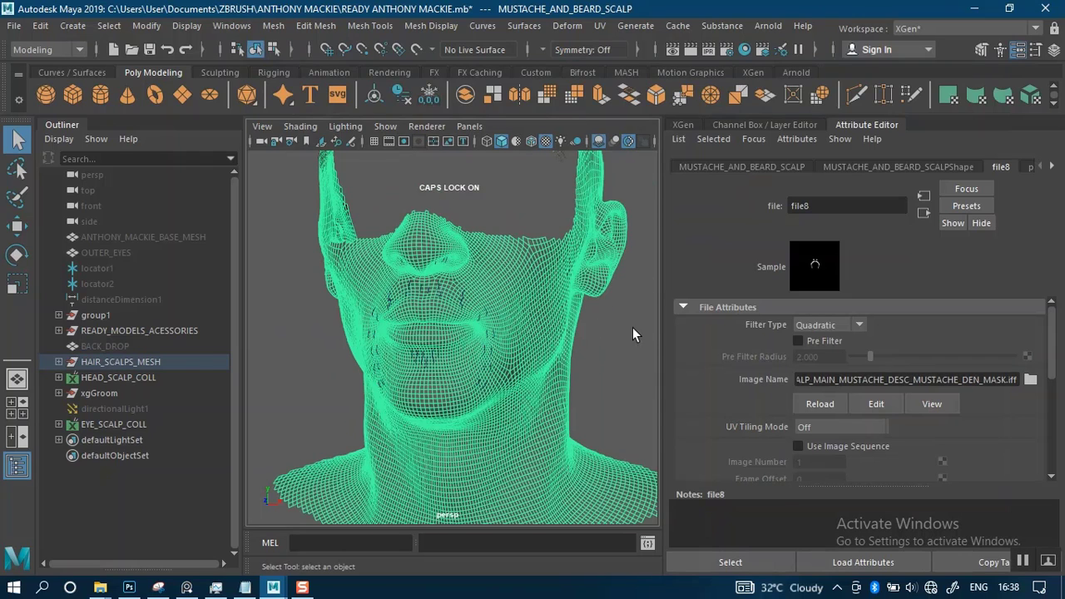
drag(1017, 380, 726, 394)
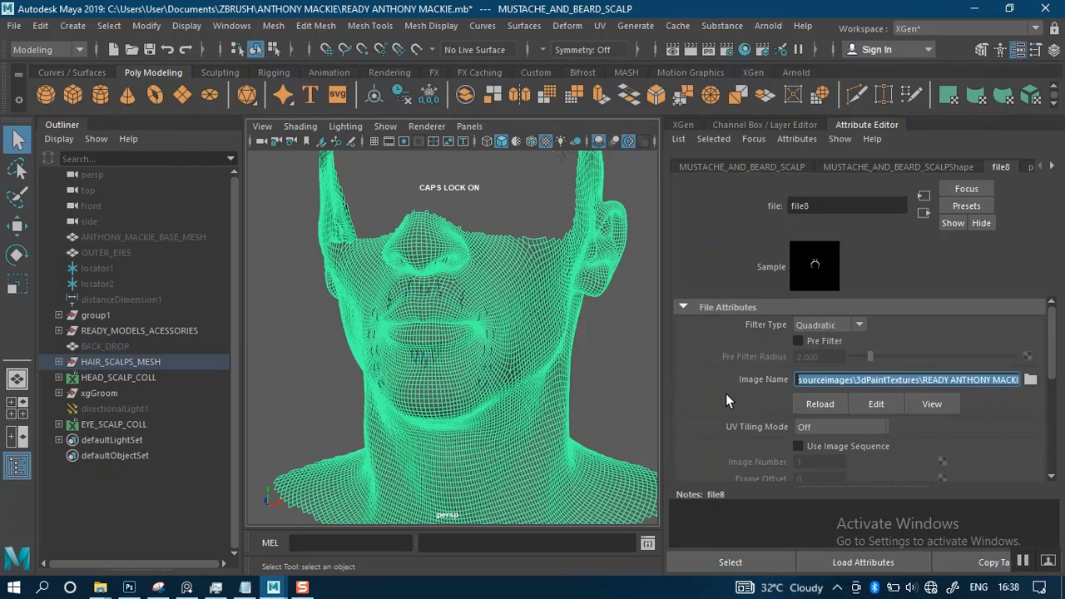
key(BackSpace)
key(Return)
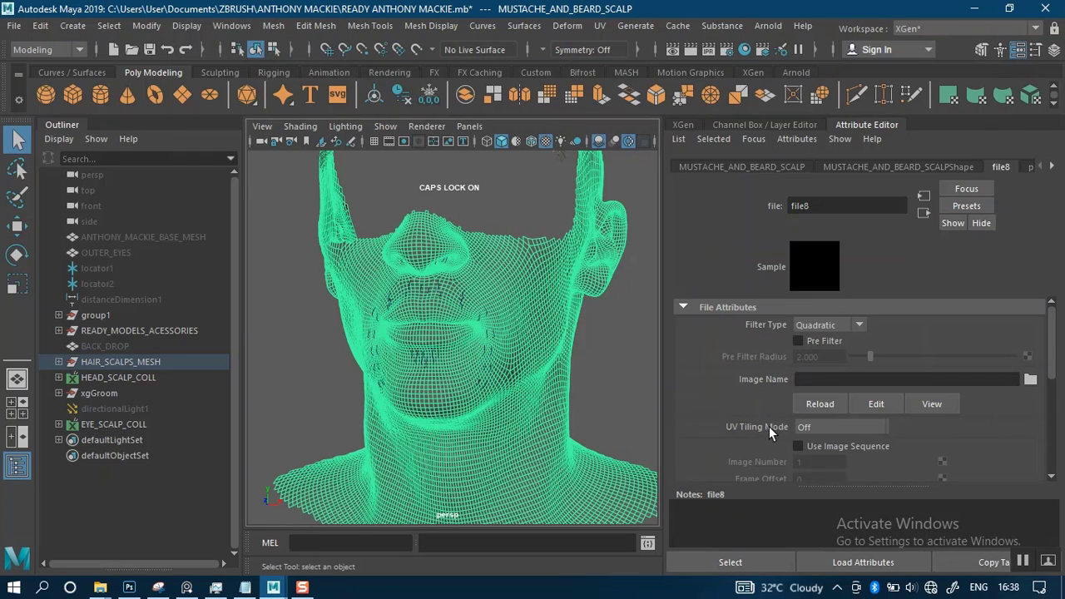
click(616, 381)
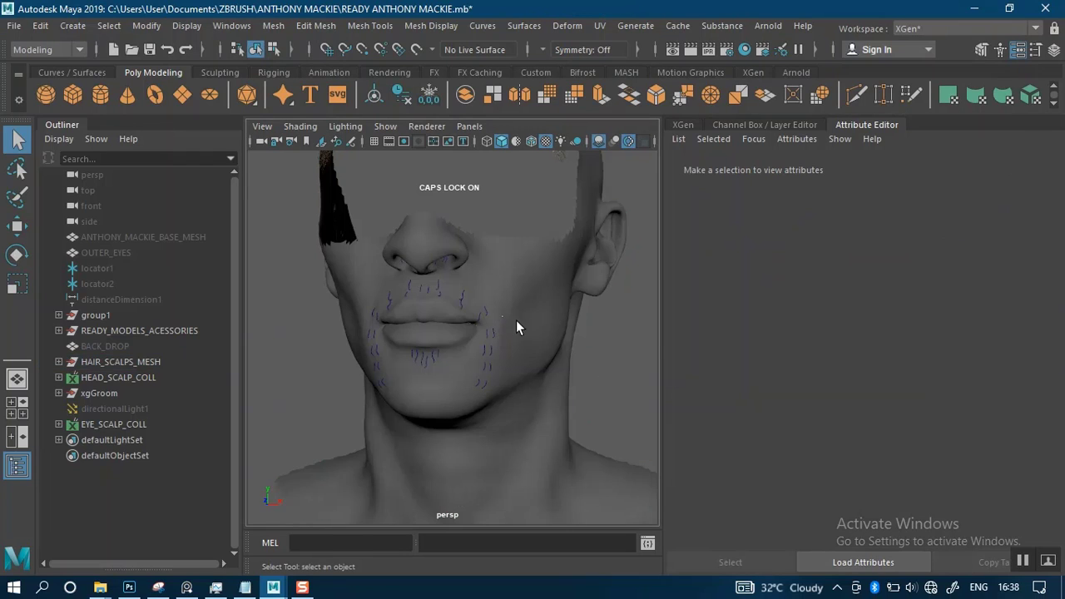
Check the attributes of the mustache and beard scalp's shape, transform and Lambert material nodes
click(516, 322)
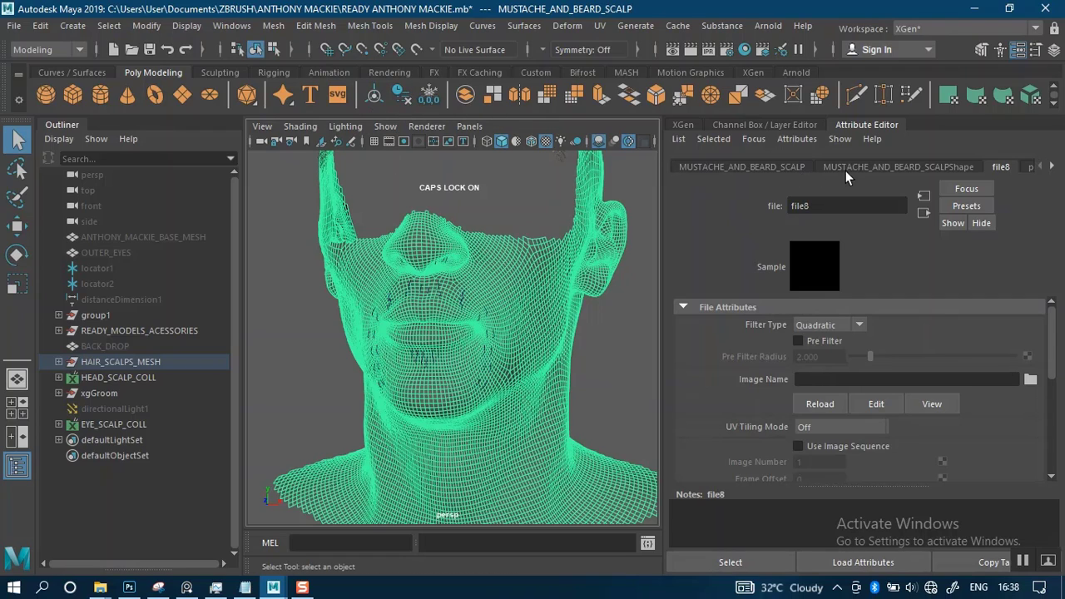
click(872, 170)
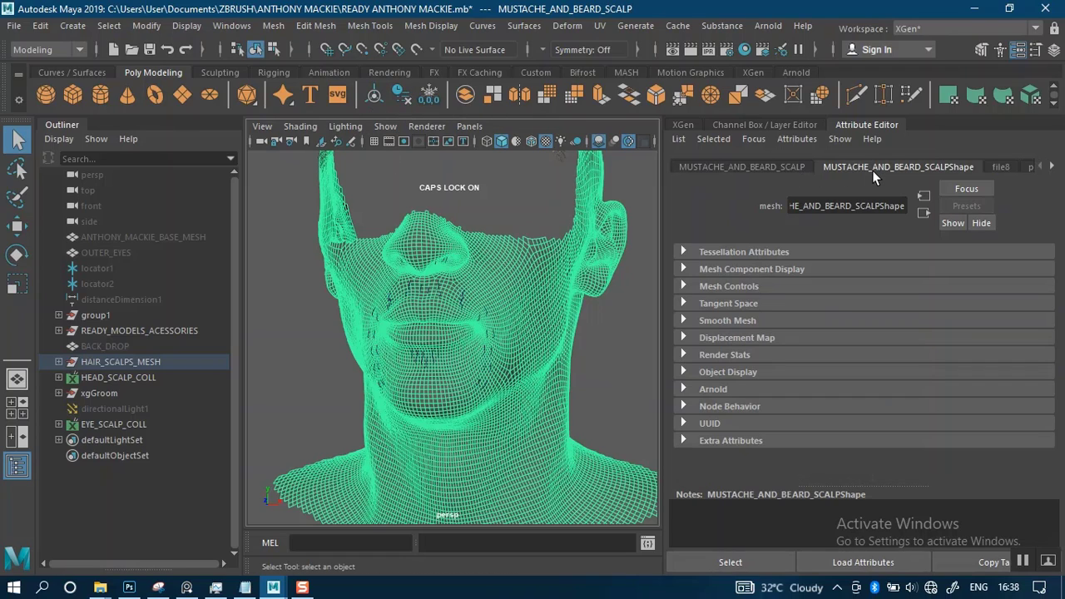
click(738, 169)
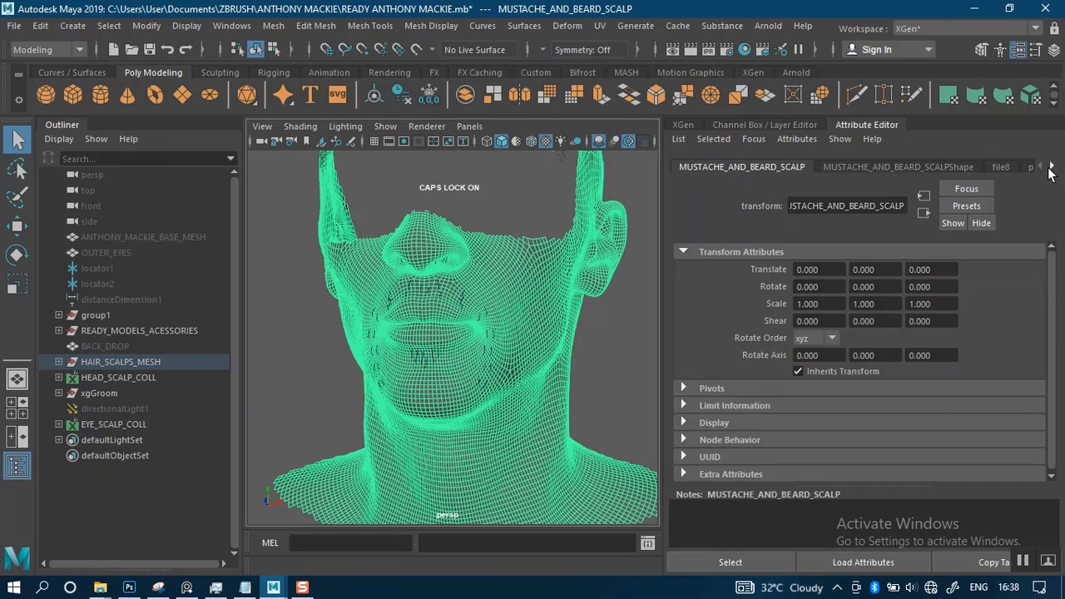
click(1051, 169)
click(974, 168)
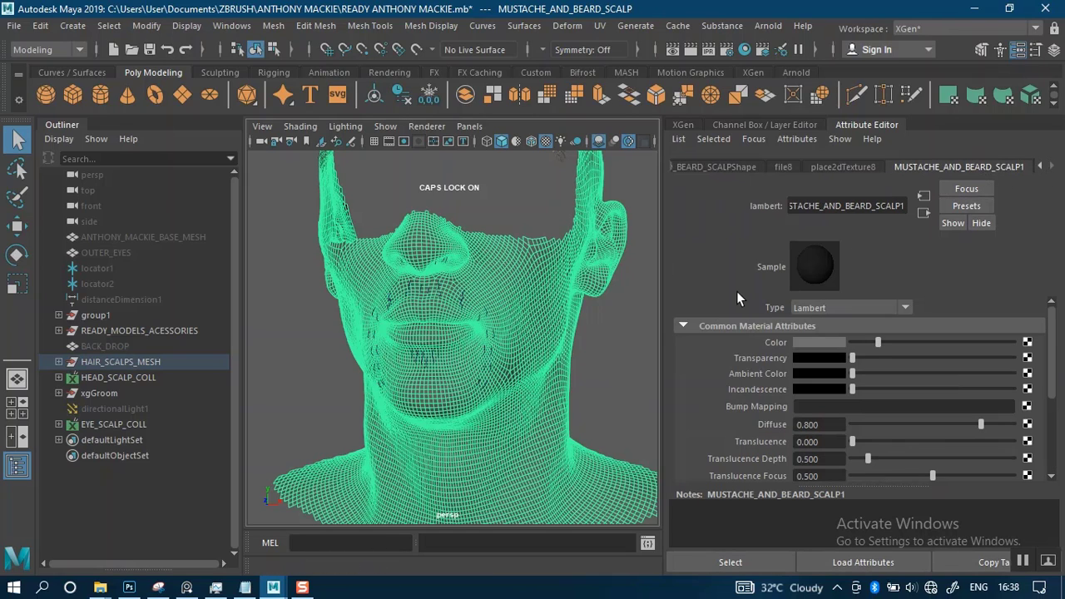
click(598, 385)
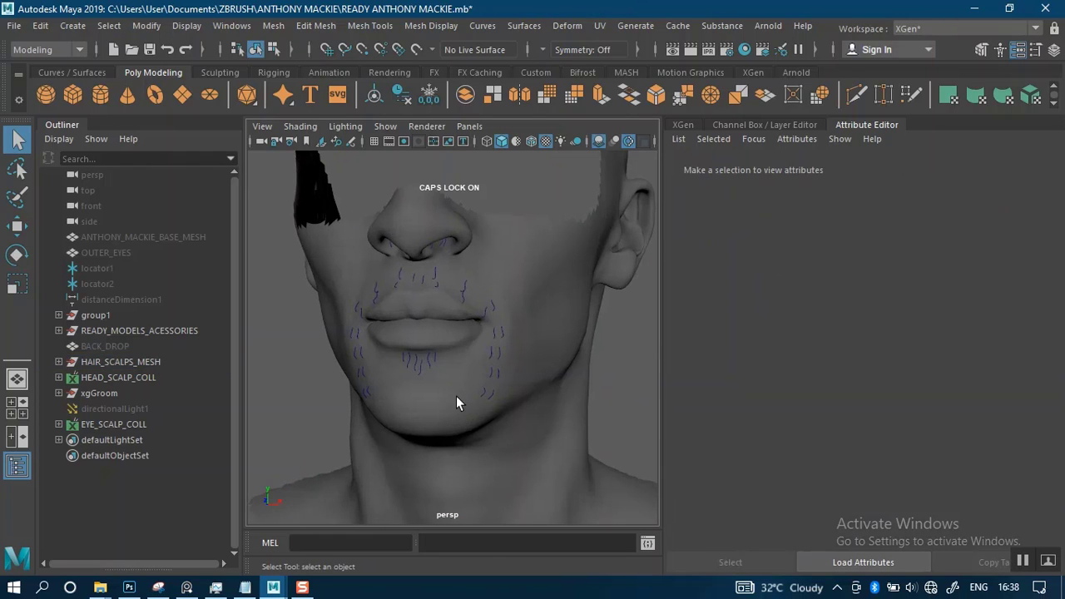
Delete the construction history of the MUSTACHE_AND_BEARD_SCALP mesh
click(453, 427)
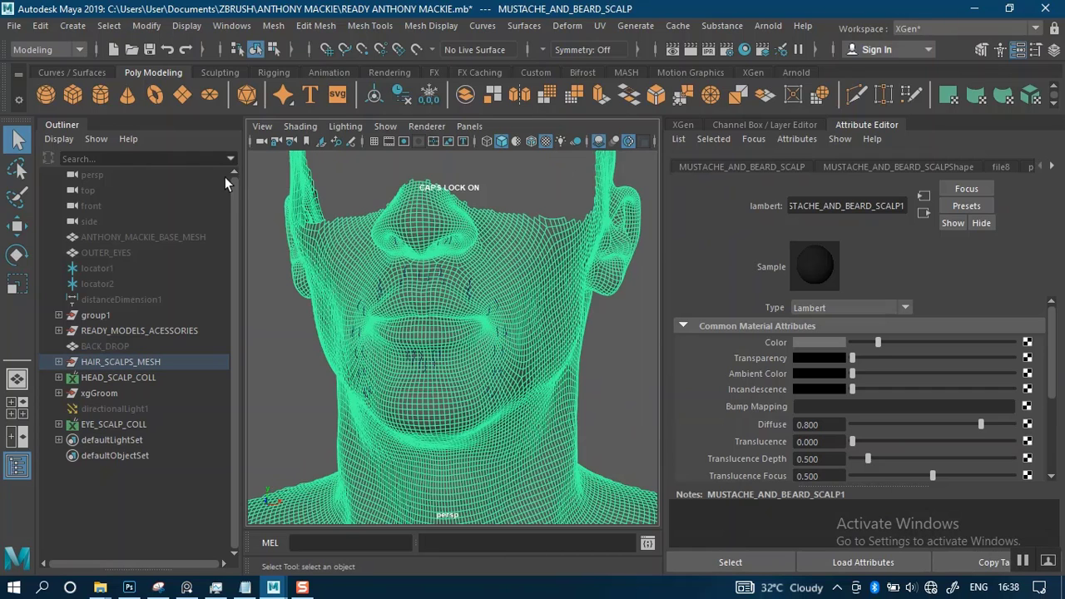
click(40, 26)
mouse_move(149, 209)
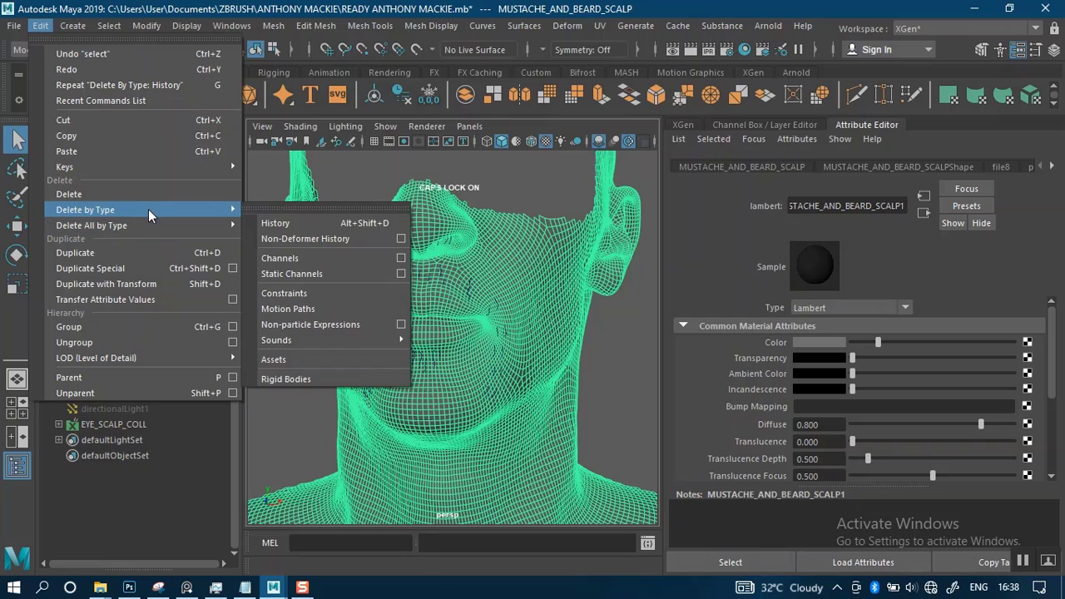
mouse_move(152, 228)
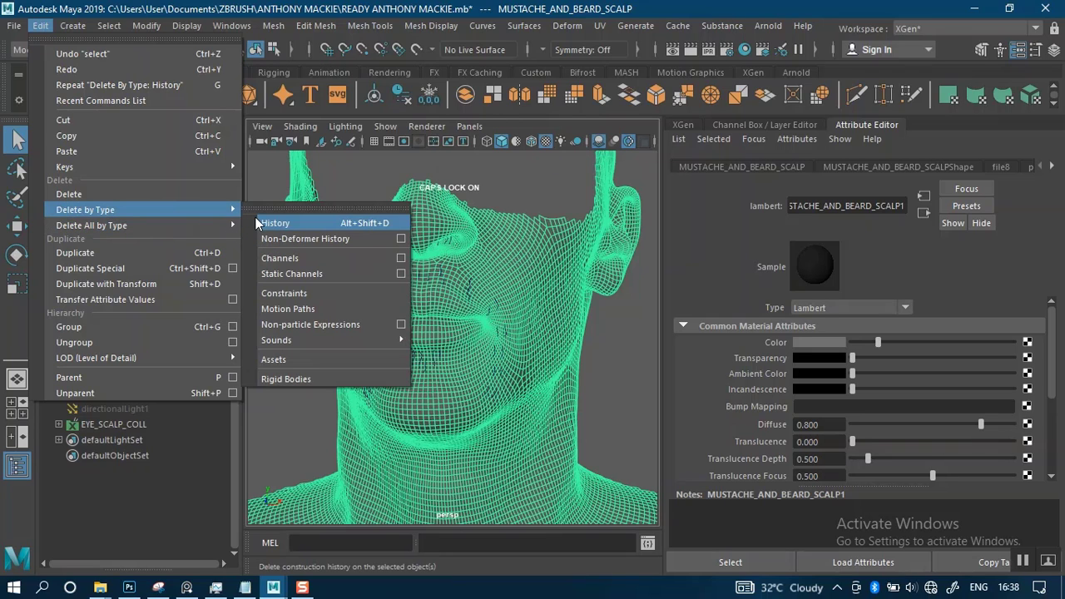
click(277, 223)
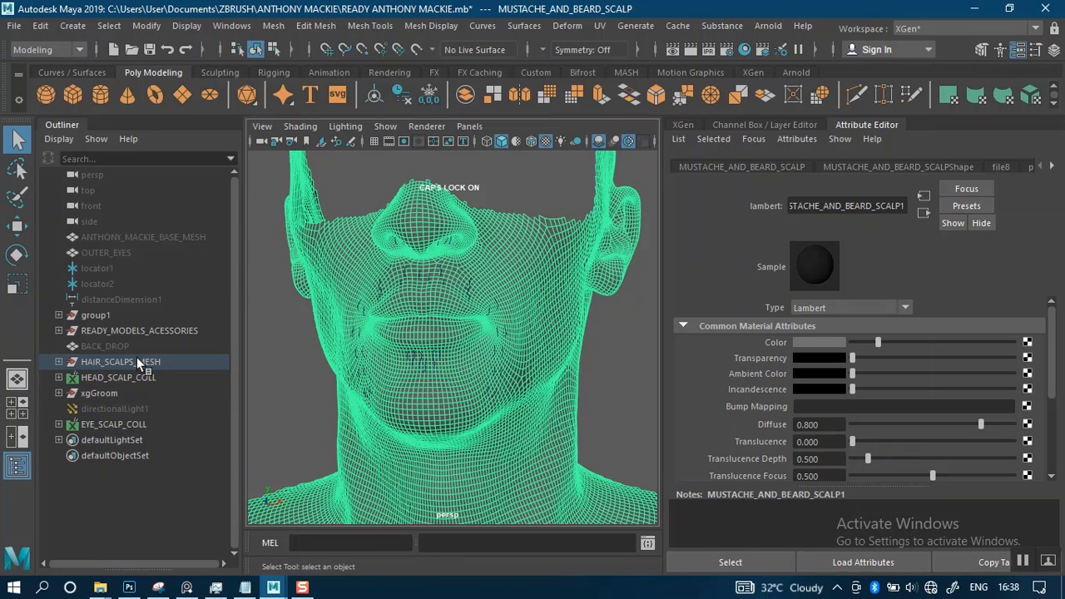
click(613, 359)
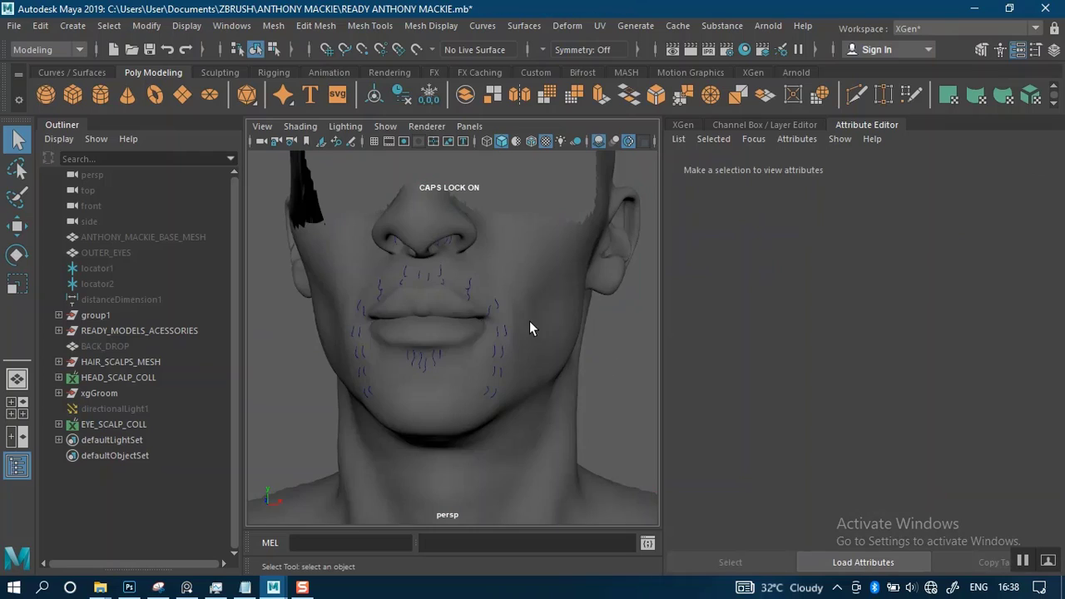
Examine the mustache and beard scalp mesh and its curves around the mouth and nostrils from several angles
alt+drag(513, 295, 528, 333)
click(540, 337)
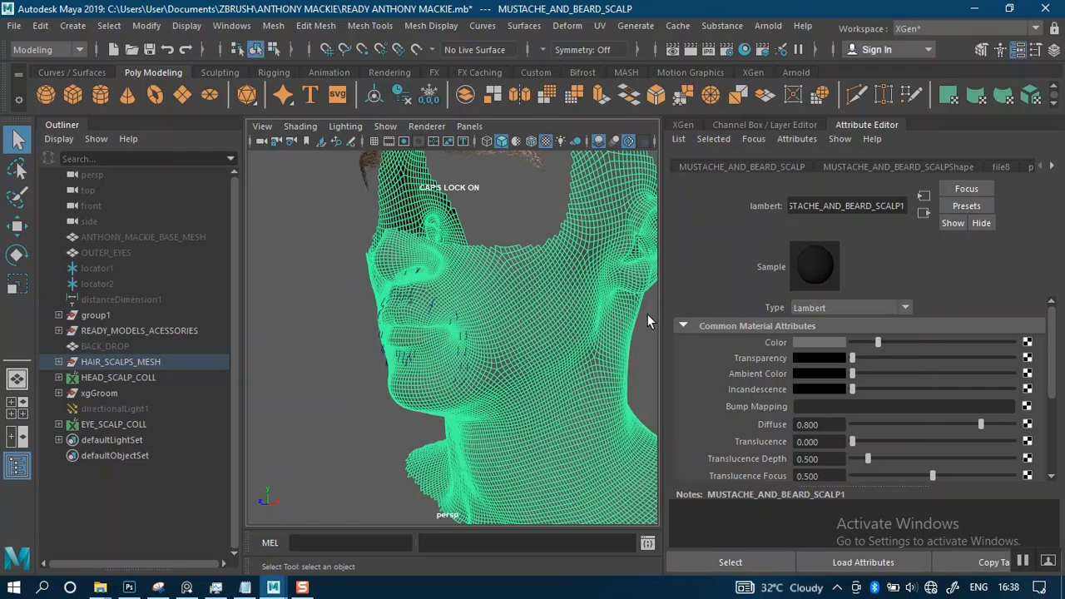
alt+drag(502, 374, 506, 338)
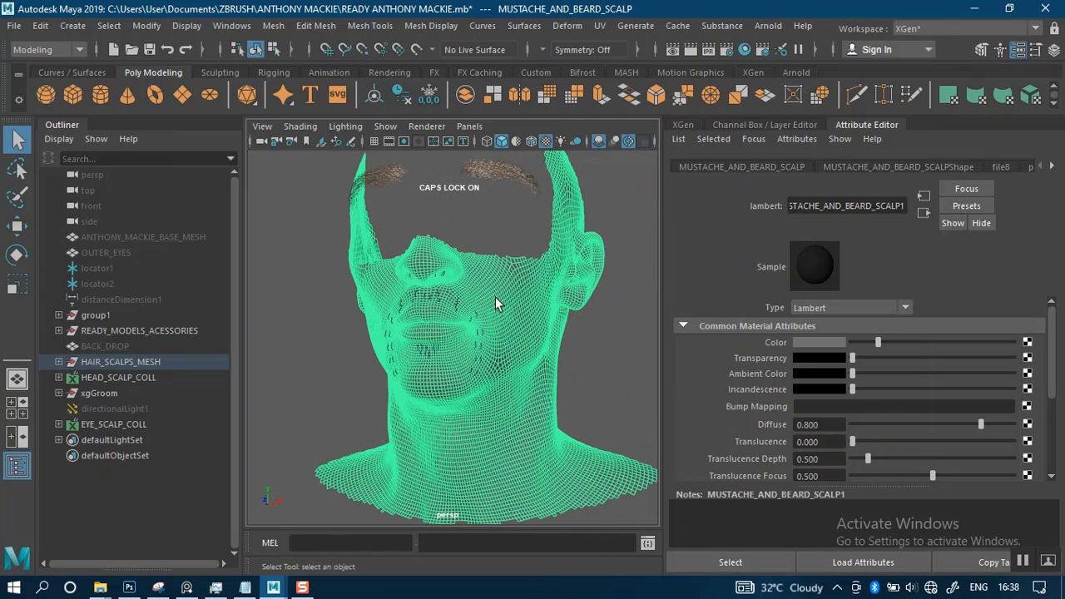
alt+right_drag(499, 302, 541, 358)
alt+right_drag(473, 405, 460, 307)
alt+drag(534, 358, 587, 354)
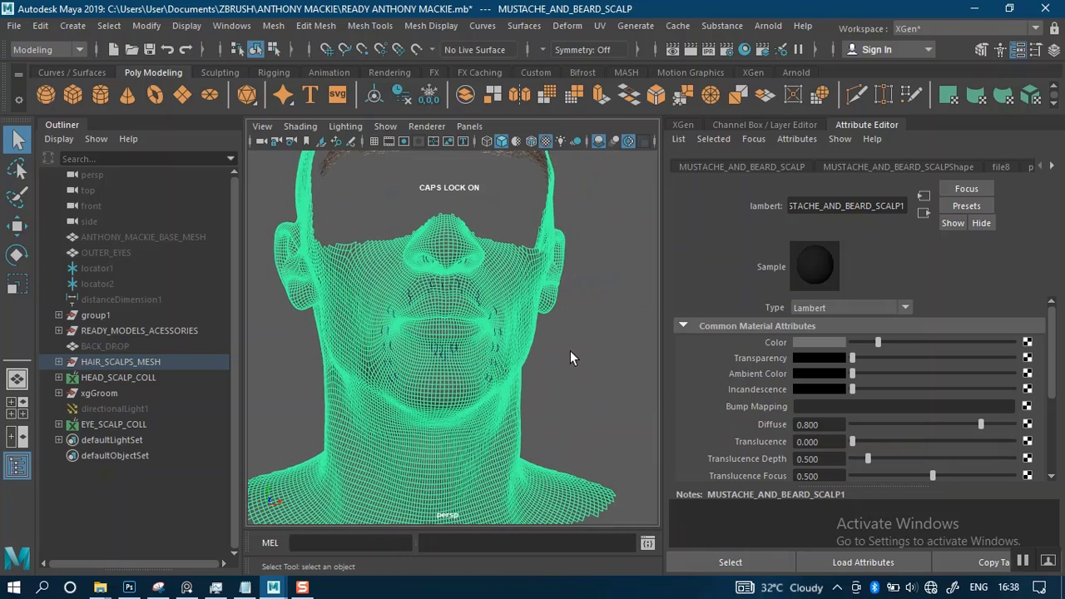
click(571, 351)
mouse_move(572, 345)
alt+right_down()
mouse_move(574, 386)
mouse_move(588, 345)
alt+right_up()
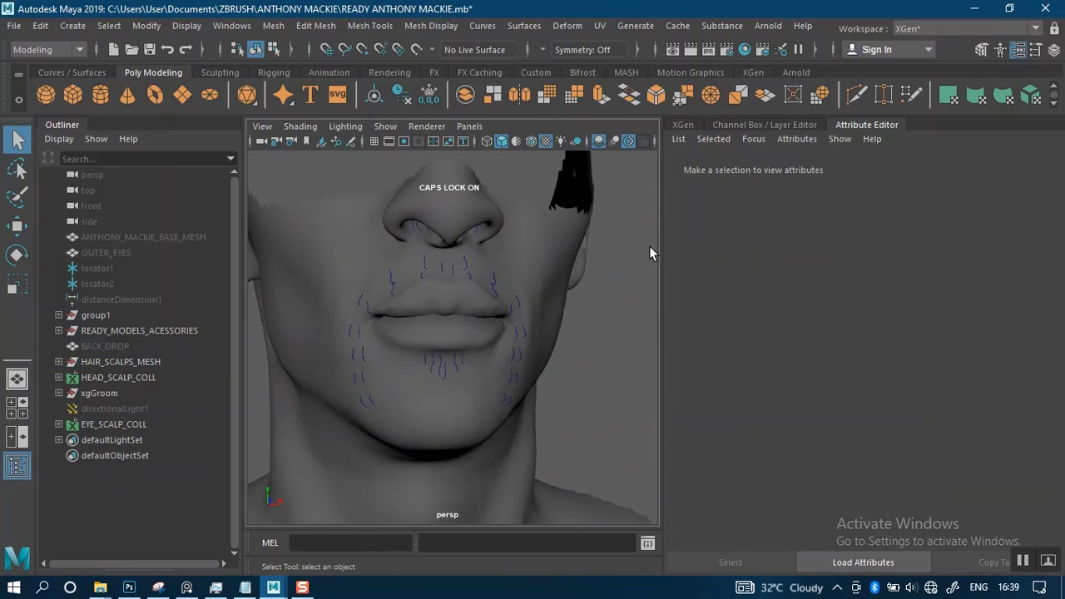
Select the mustache and beard scalp mesh and save the scene
click(530, 251)
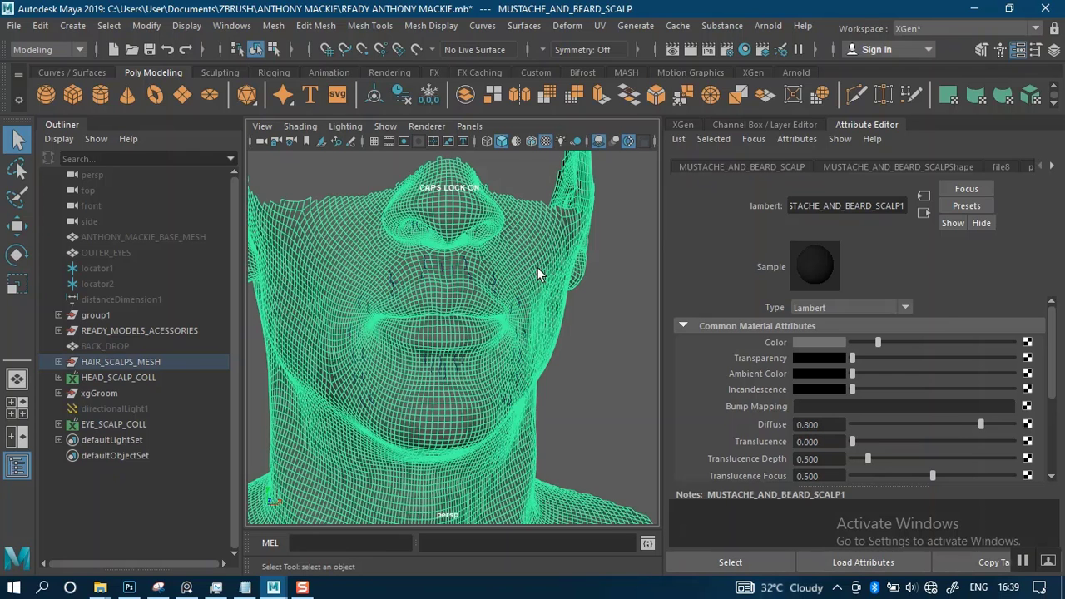
alt+right_drag(566, 304, 592, 193)
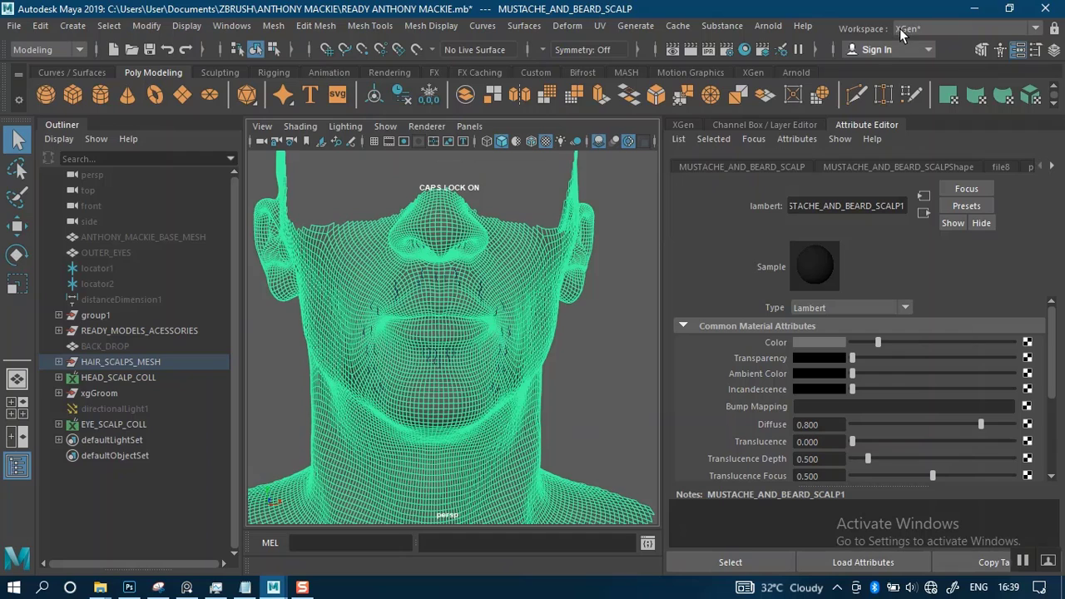
scroll(565, 253, down, 2)
key(ctrl+s)
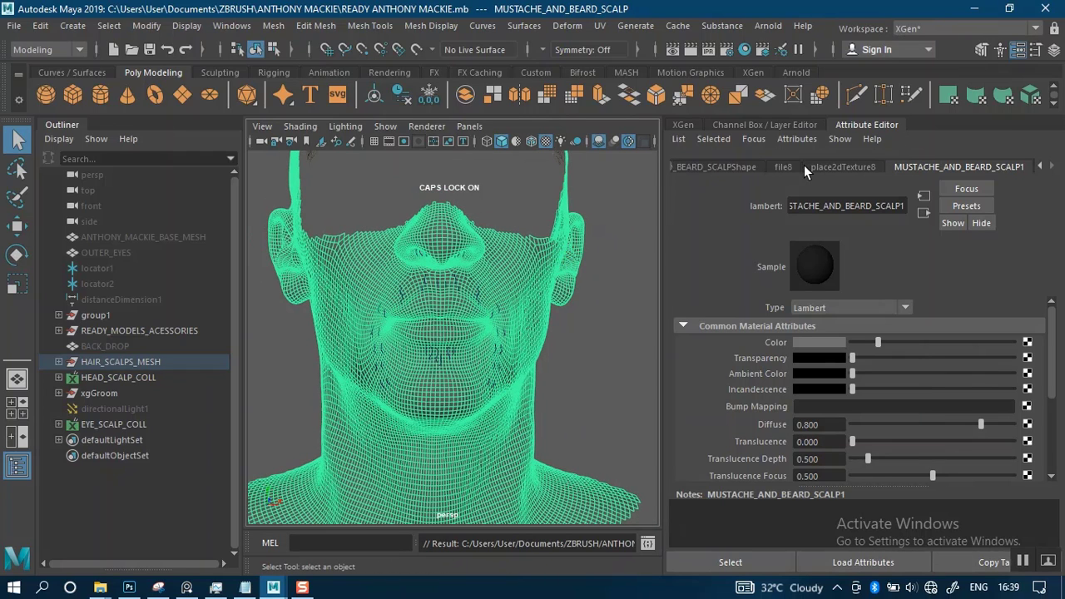
Check whether file8 and the scalp's shape and transform nodes are still attached to the mesh
click(780, 166)
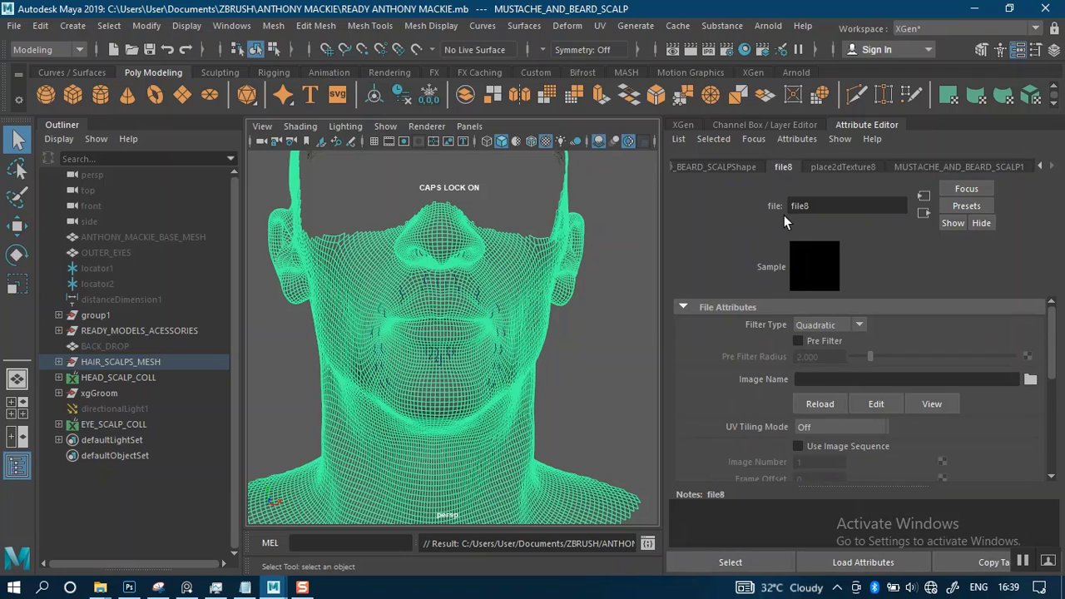
click(719, 169)
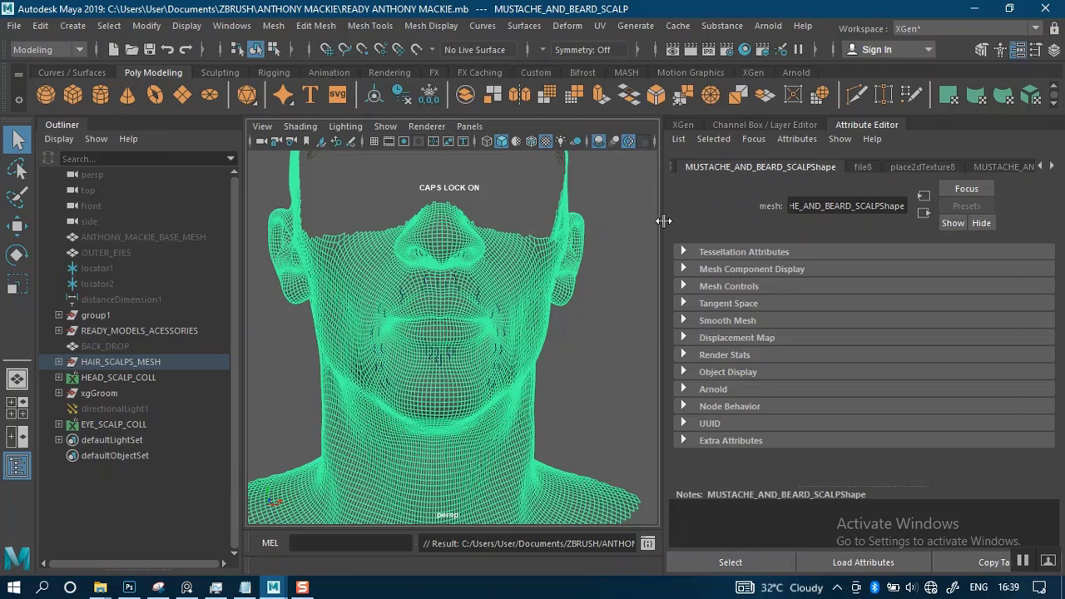
click(676, 167)
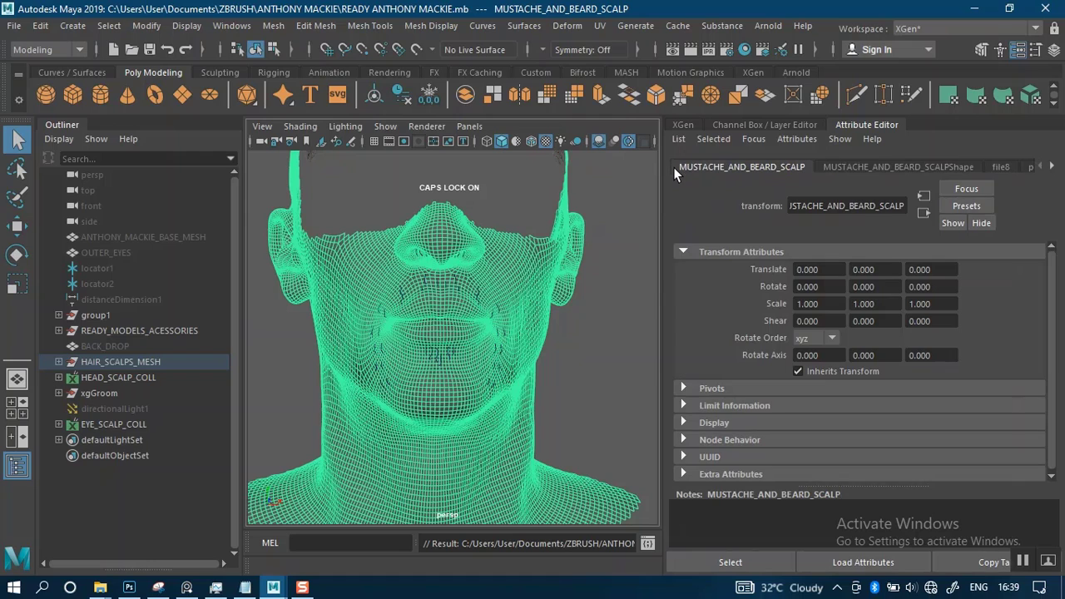
click(846, 165)
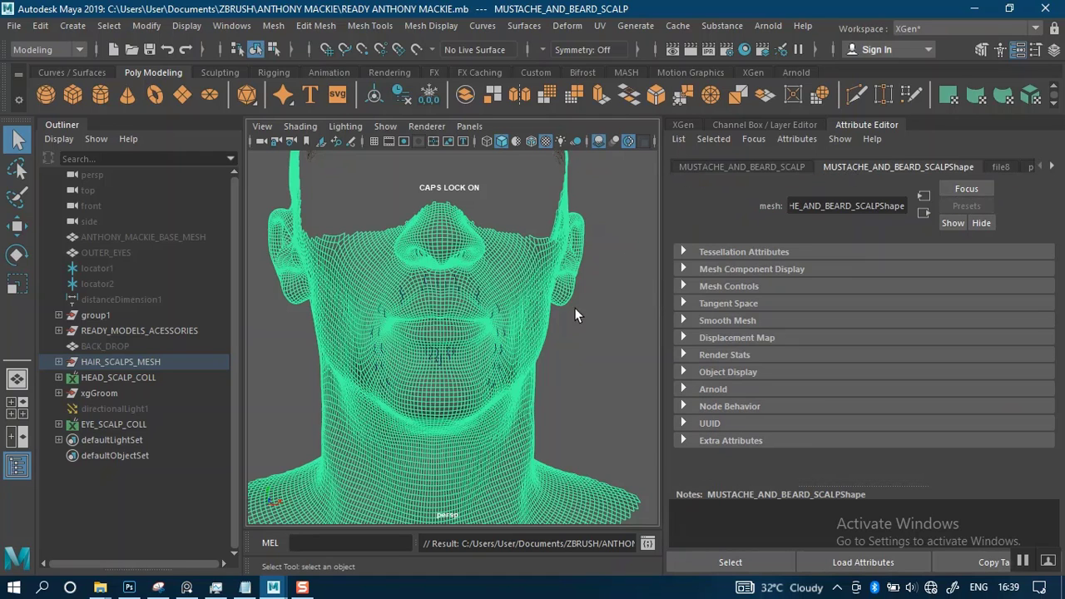
alt+drag(574, 307, 566, 271)
mouse_move(553, 308)
alt+mouse_down()
mouse_move(573, 311)
mouse_move(538, 309)
alt+mouse_up()
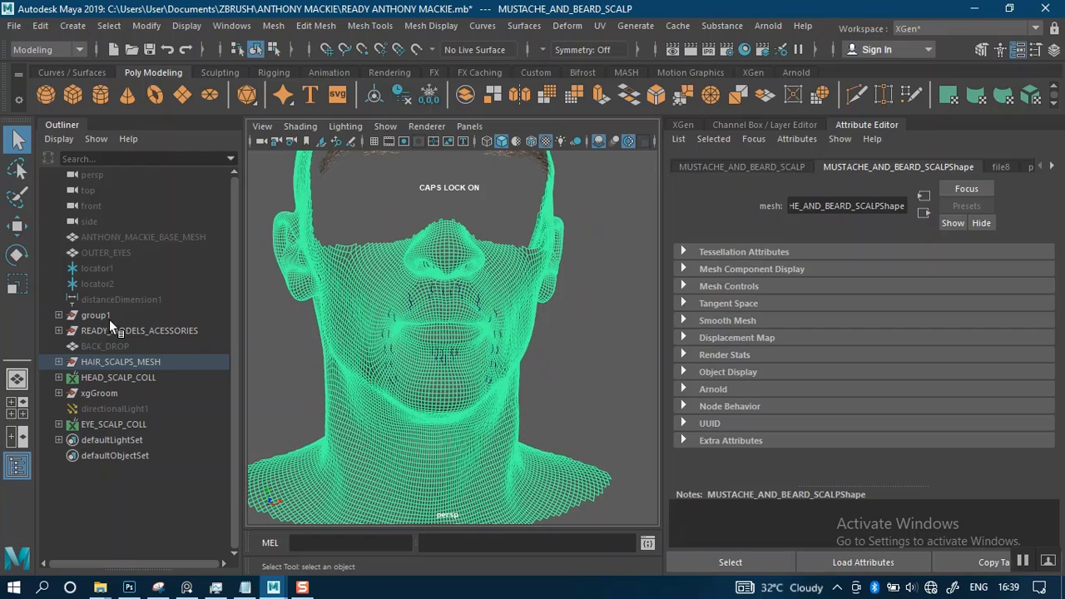
Expand the HAIR_SCALPS_MESH group and select MUSTACHE_AND_BEARD_SCALP in it
click(59, 362)
click(104, 396)
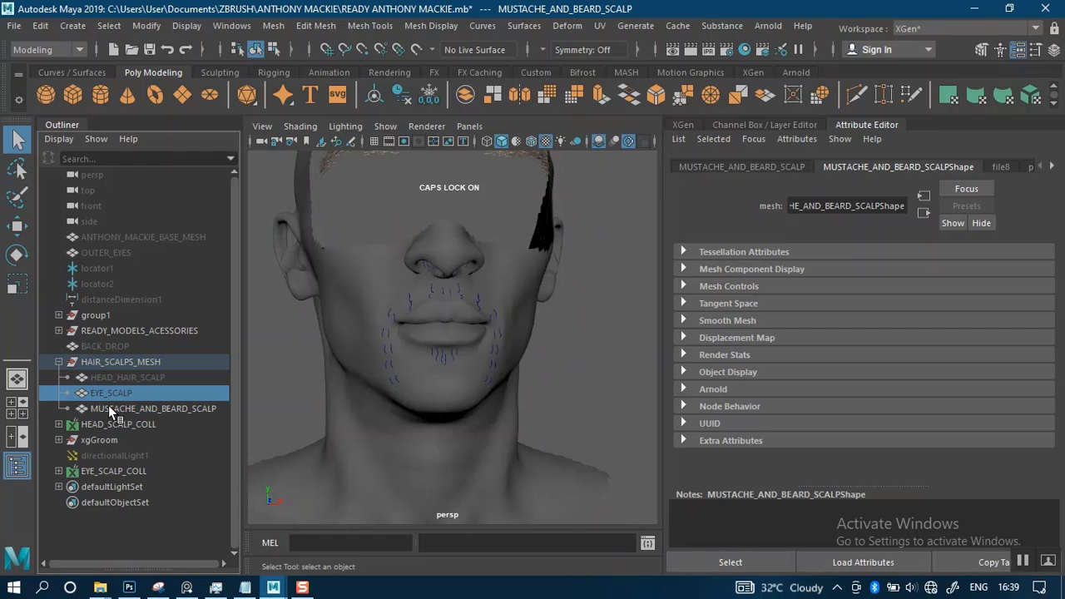
click(110, 408)
scroll(388, 352, down, 5)
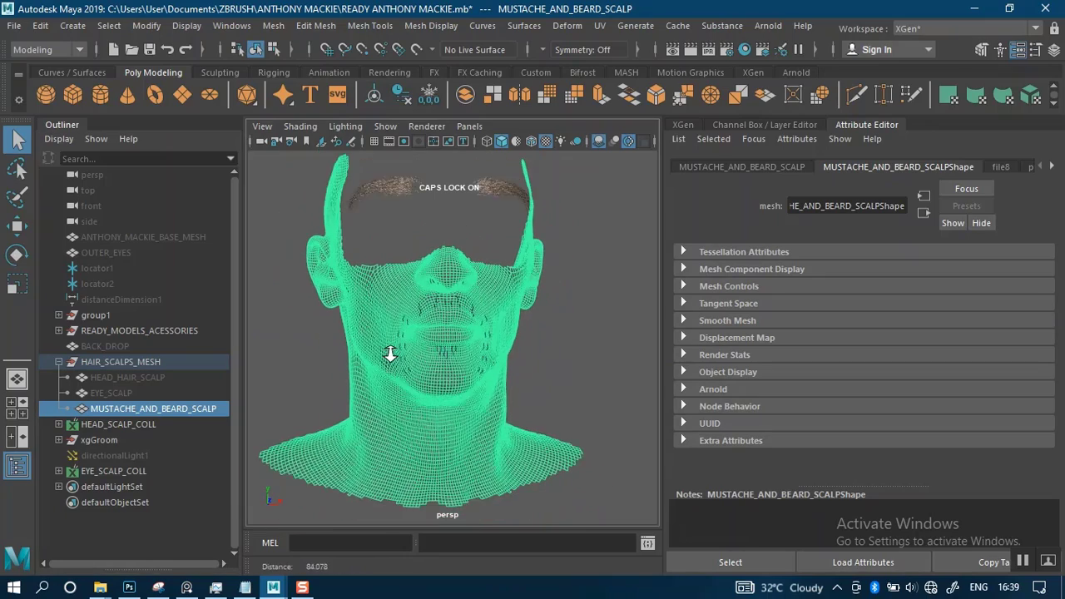
scroll(414, 348, up, 3)
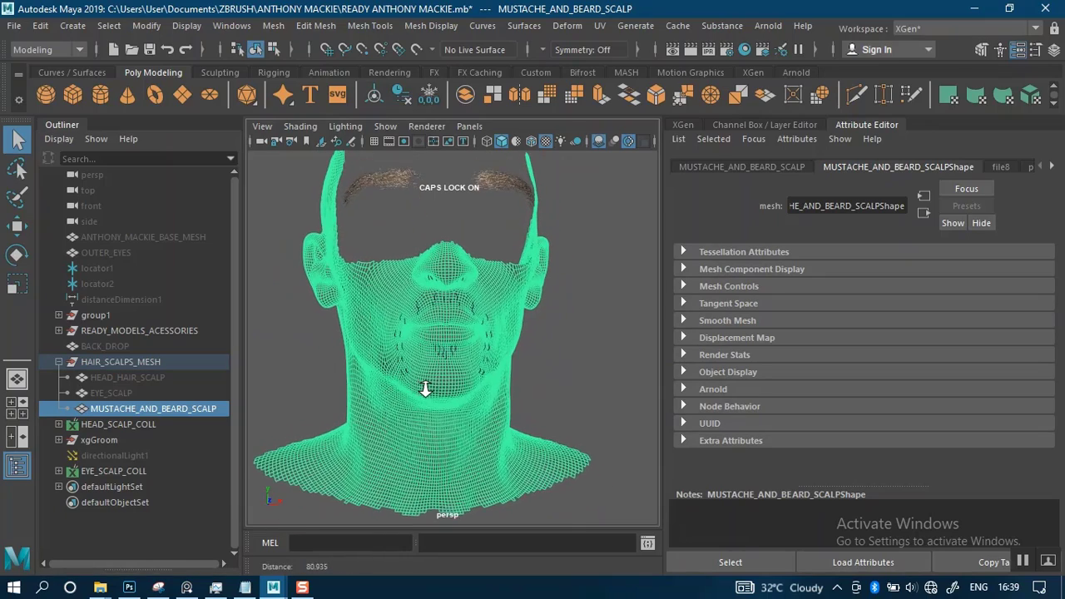
alt+drag(413, 348, 374, 328)
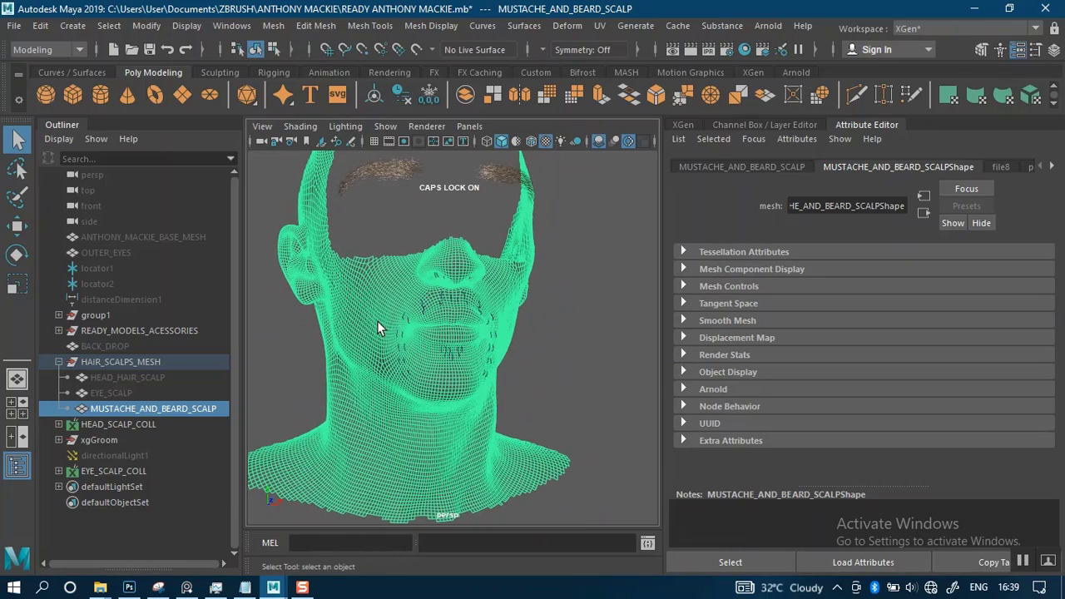
Select all faces of the MUSTACHE_AND_BEARD_SCALP mesh and try to extract them
right_drag(376, 328, 376, 199)
scroll(462, 328, down, 4)
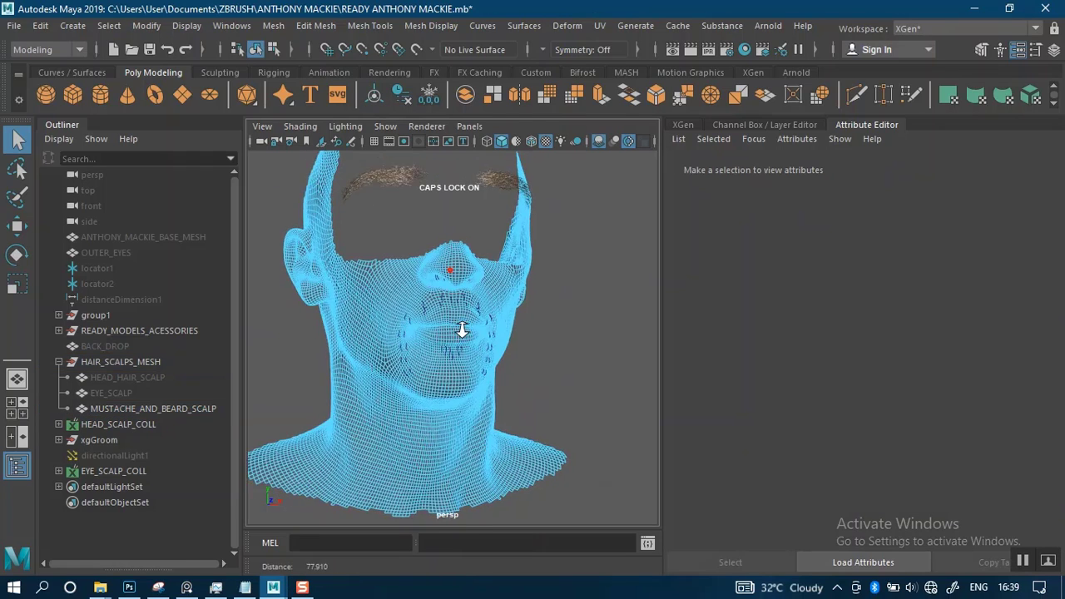
alt+drag(462, 328, 536, 280)
drag(292, 216, 599, 466)
scroll(460, 341, up, 10)
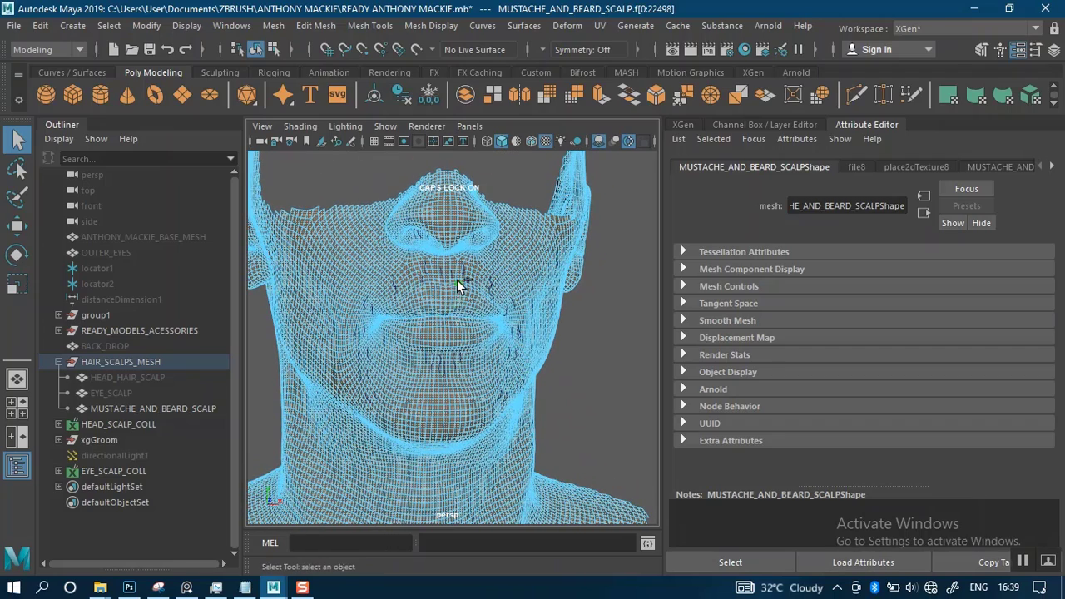
shift+right_drag(457, 280, 432, 485)
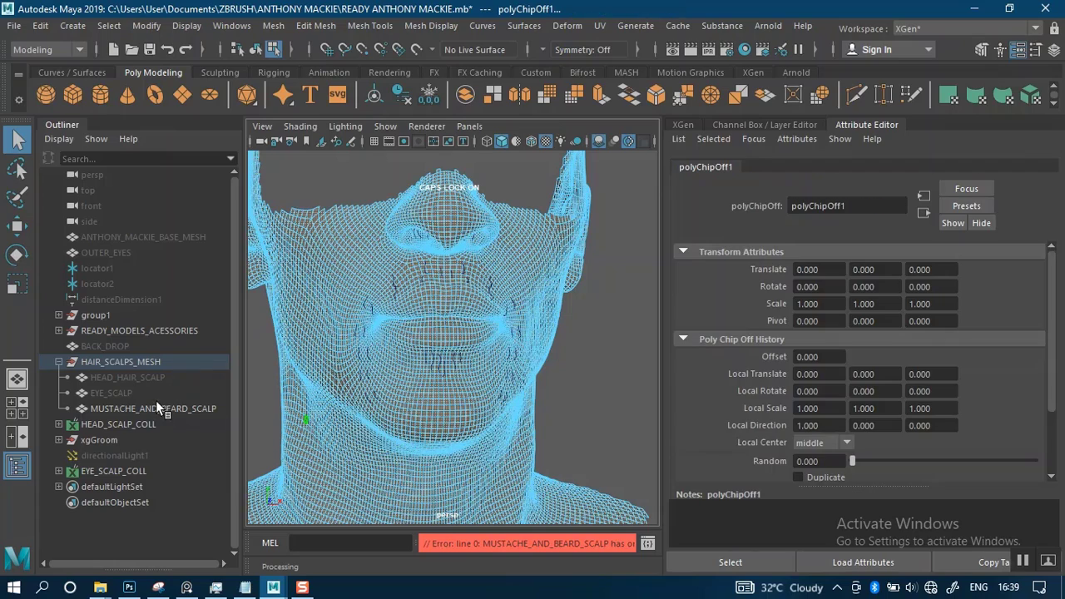
Duplicate all faces of the MUSTACHE_AND_BEARD_SCALP mesh as a separate surface and compare polySurface1 and polySurface2 in its group
scroll(362, 356, up, 3)
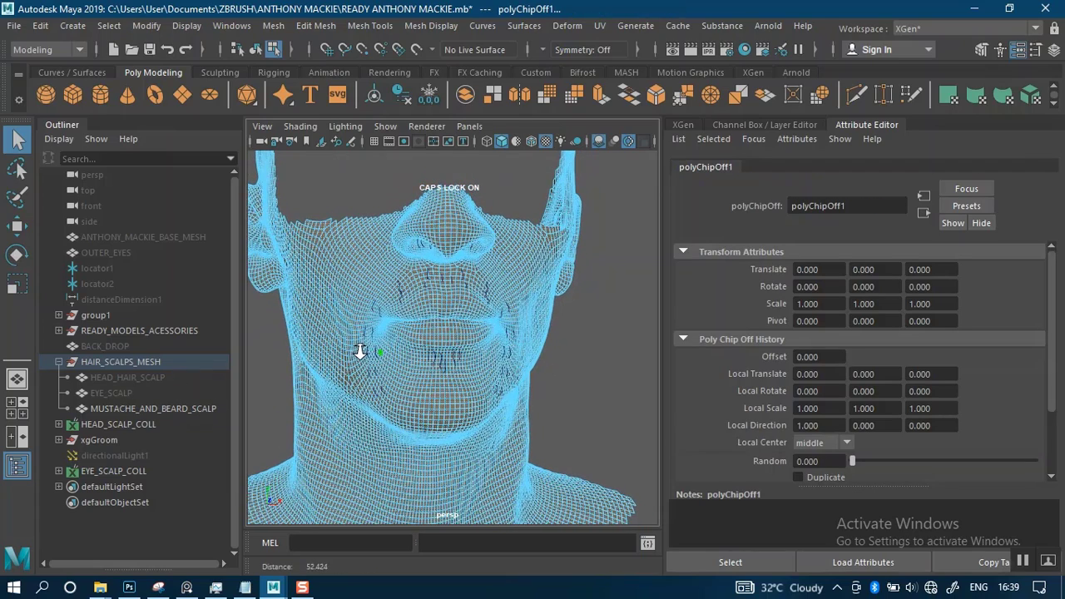
shift+right_drag(452, 356, 427, 497)
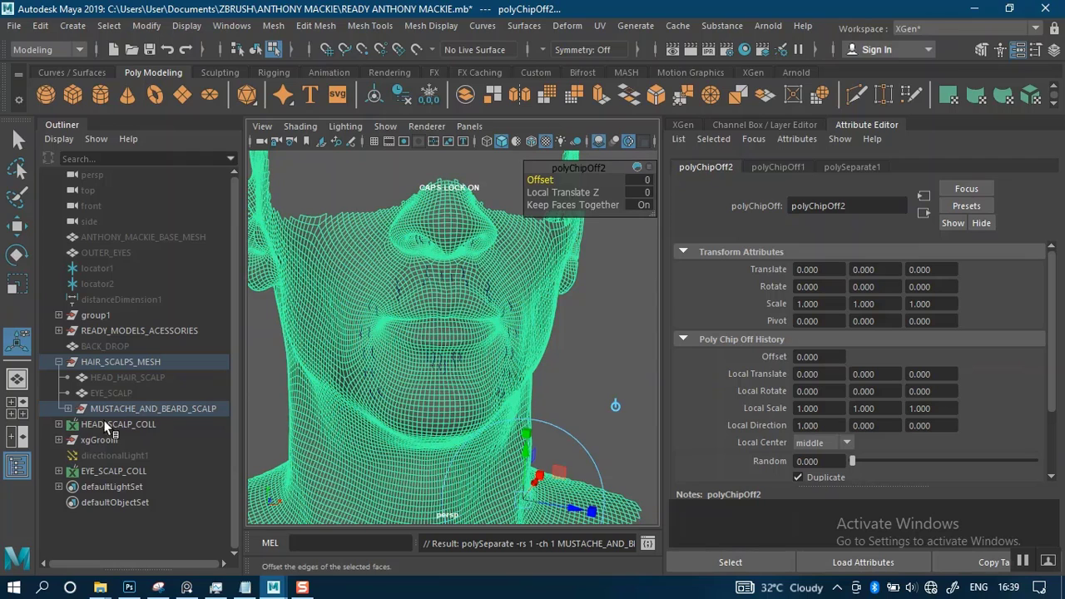
click(71, 409)
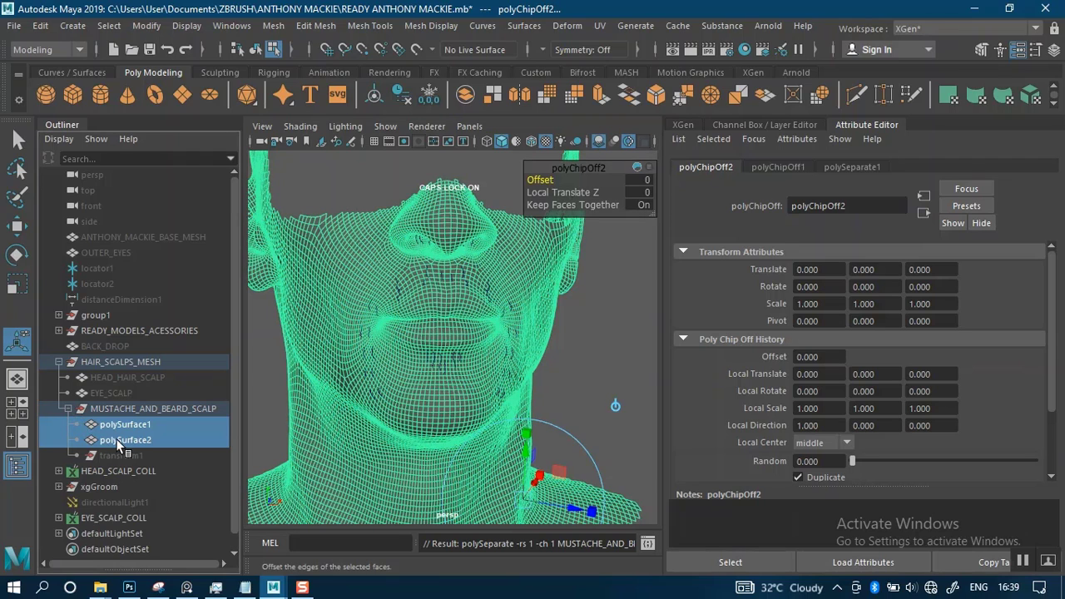
click(121, 440)
click(122, 425)
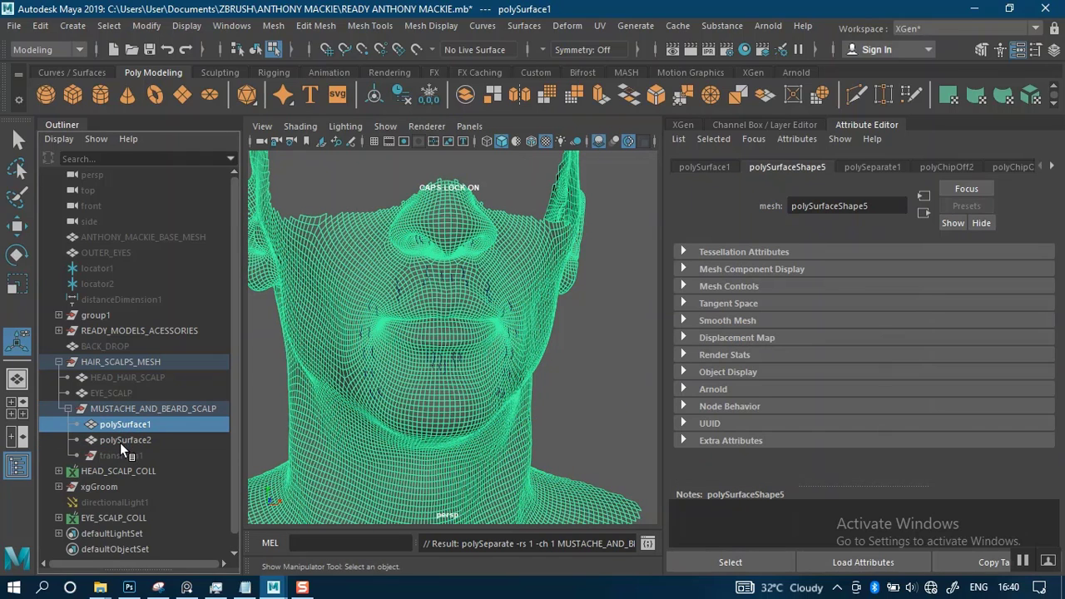
click(121, 441)
click(125, 424)
Copy the MUSTACHE_AND_BEARD_SCALP group's name, move polySurface2 out of it into HAIR_SCALPS_MESH and delete the old group
double_click(134, 408)
key(ctrl+c)
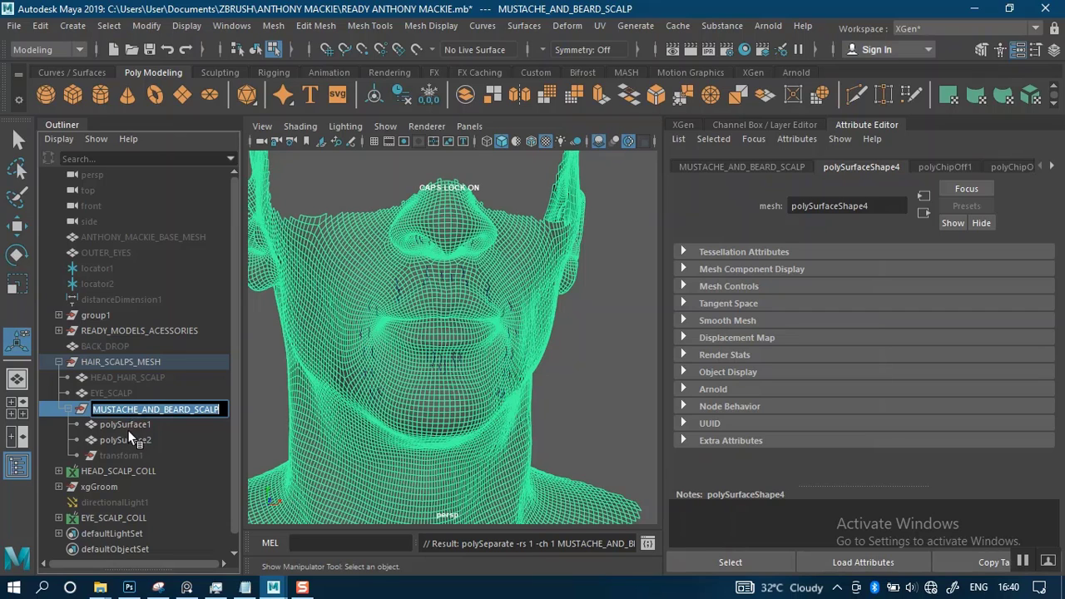
click(125, 440)
middle_drag(92, 441, 93, 402)
click(110, 424)
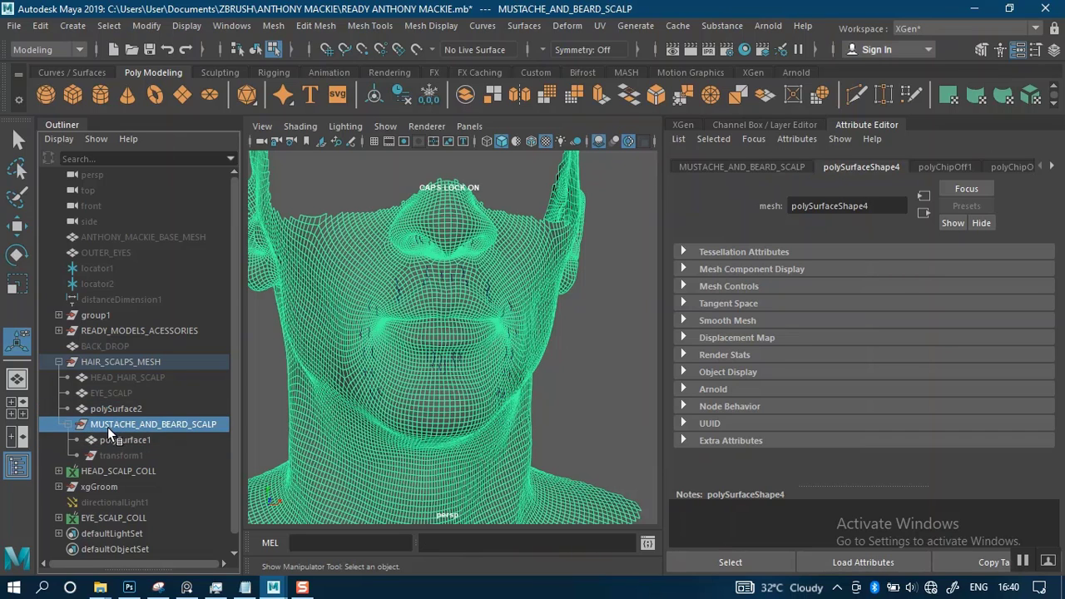
key(Delete)
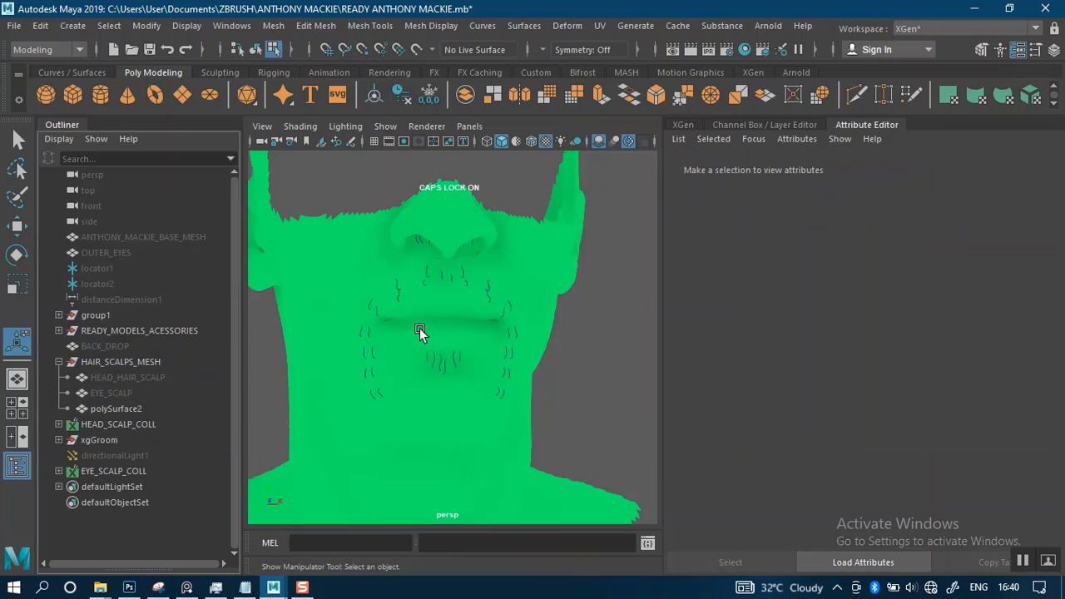
Assign a new Lambert material to all faces of polySurface2 and return to object selection
click(530, 275)
alt+drag(611, 334, 586, 328)
right_click(530, 286)
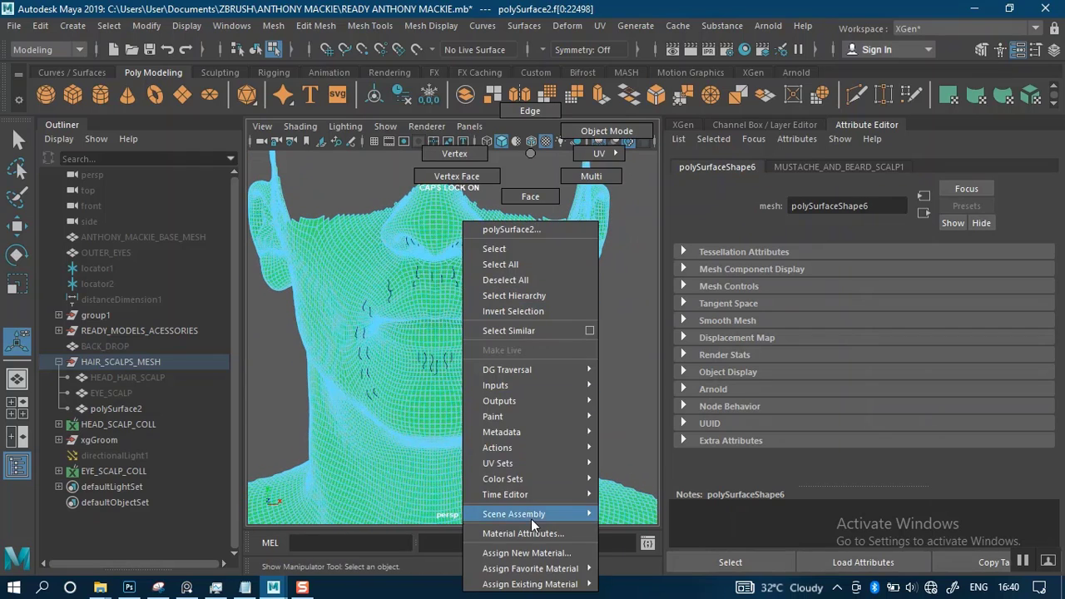
mouse_move(541, 569)
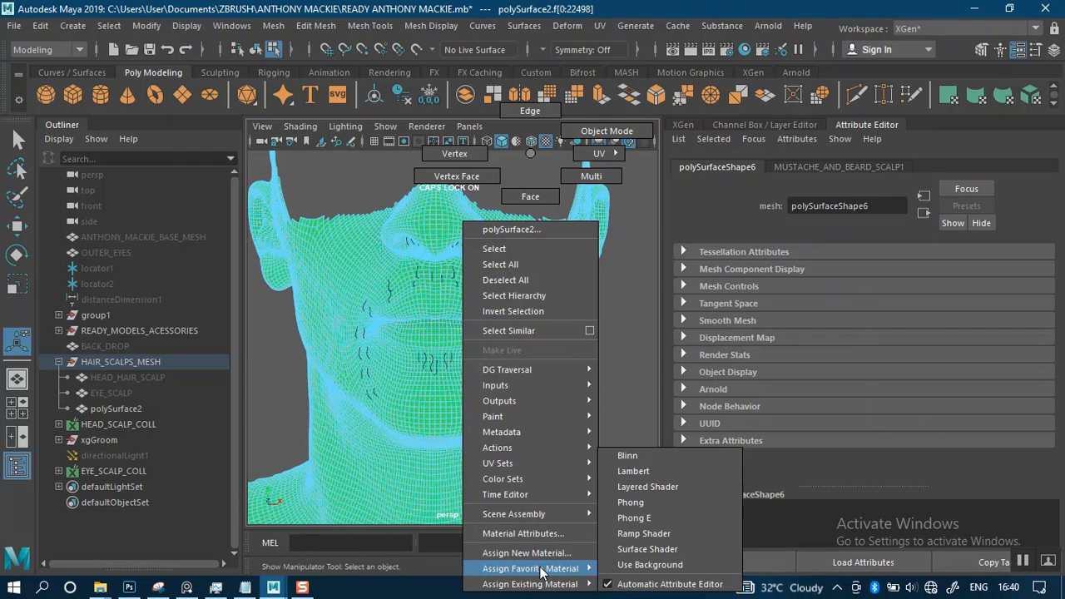
click(633, 471)
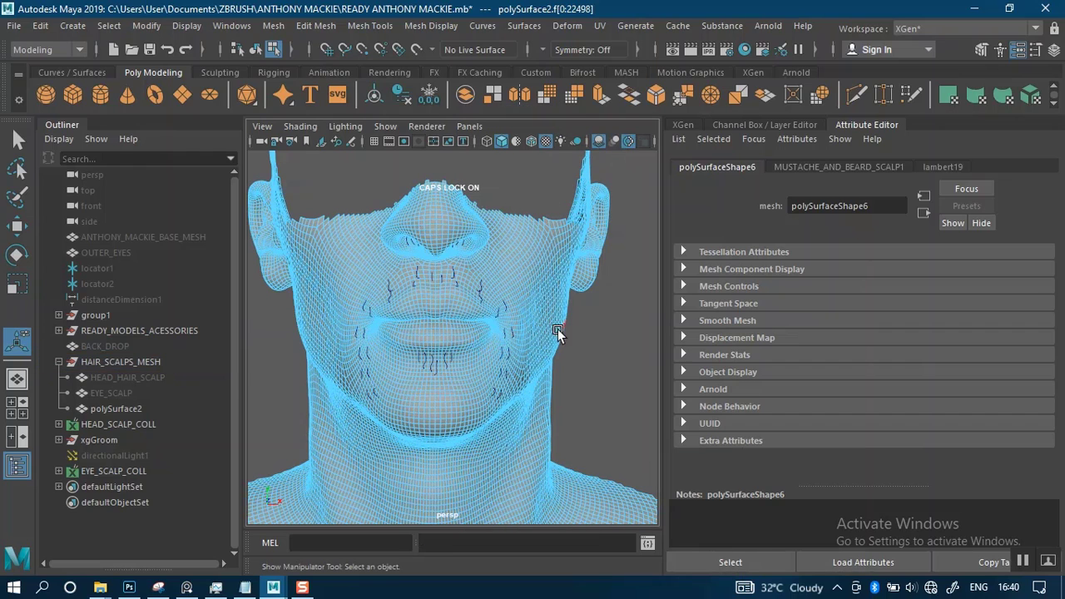
right_drag(491, 154, 570, 133)
click(590, 366)
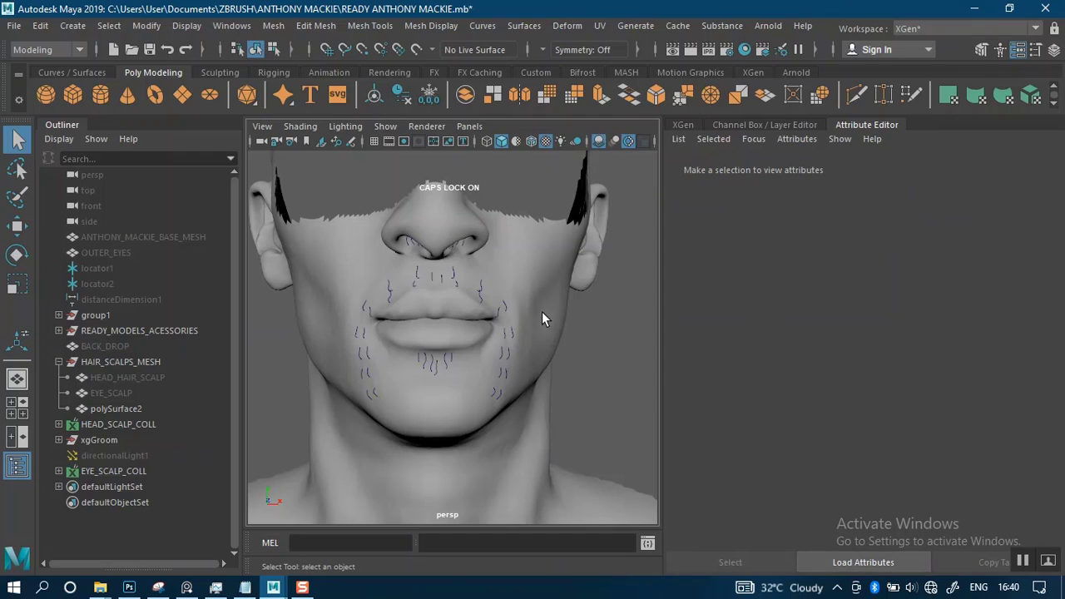
Save the scene and check polySurface2 around the mouth and chin
scroll(541, 311, up, 3)
alt+drag(542, 316, 526, 319)
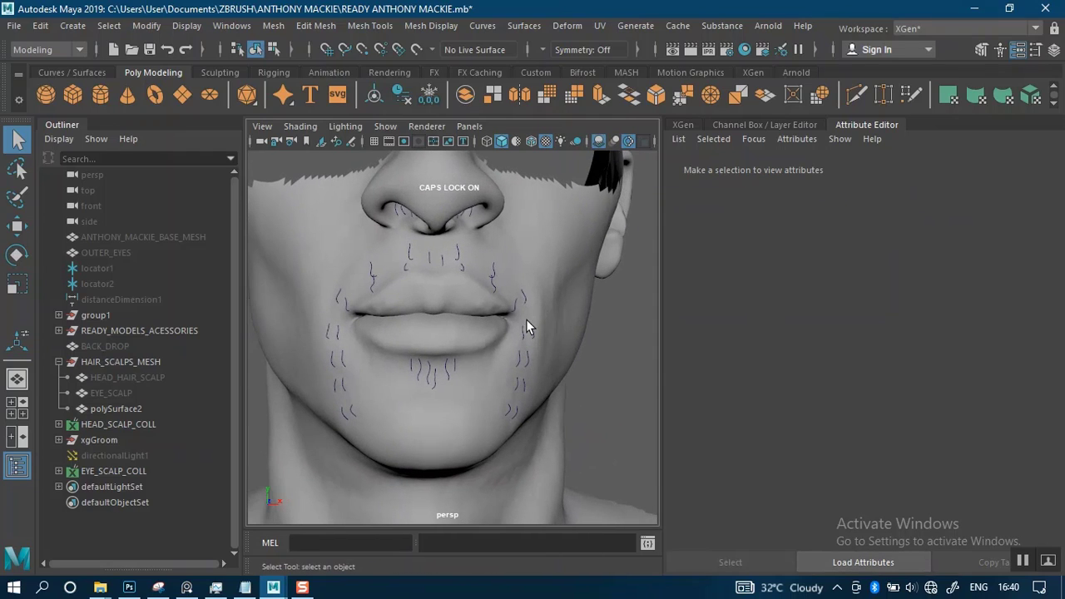
key(ctrl+s)
click(381, 389)
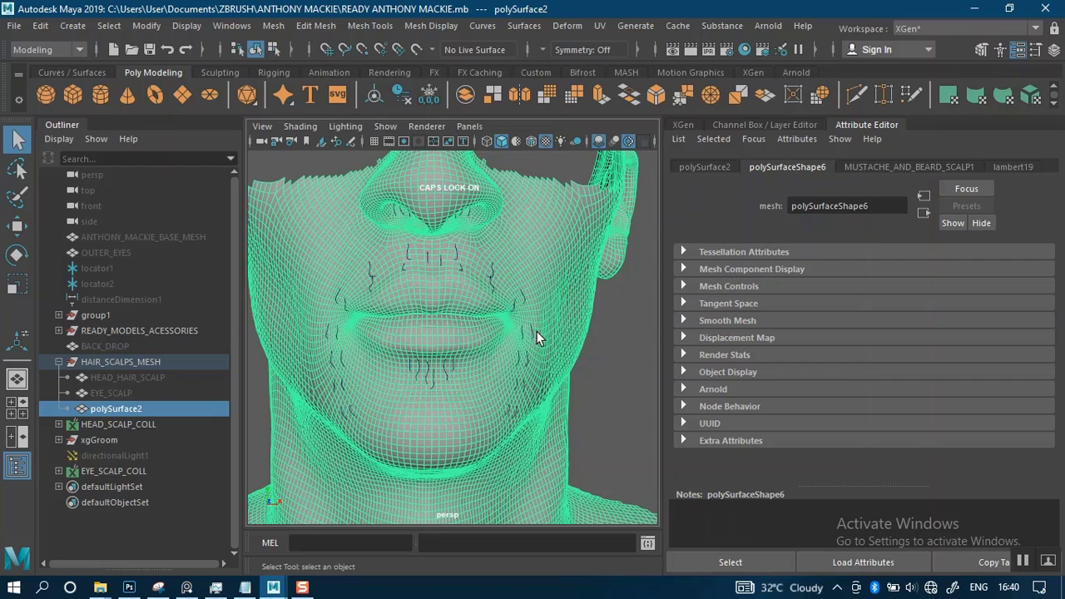
click(604, 321)
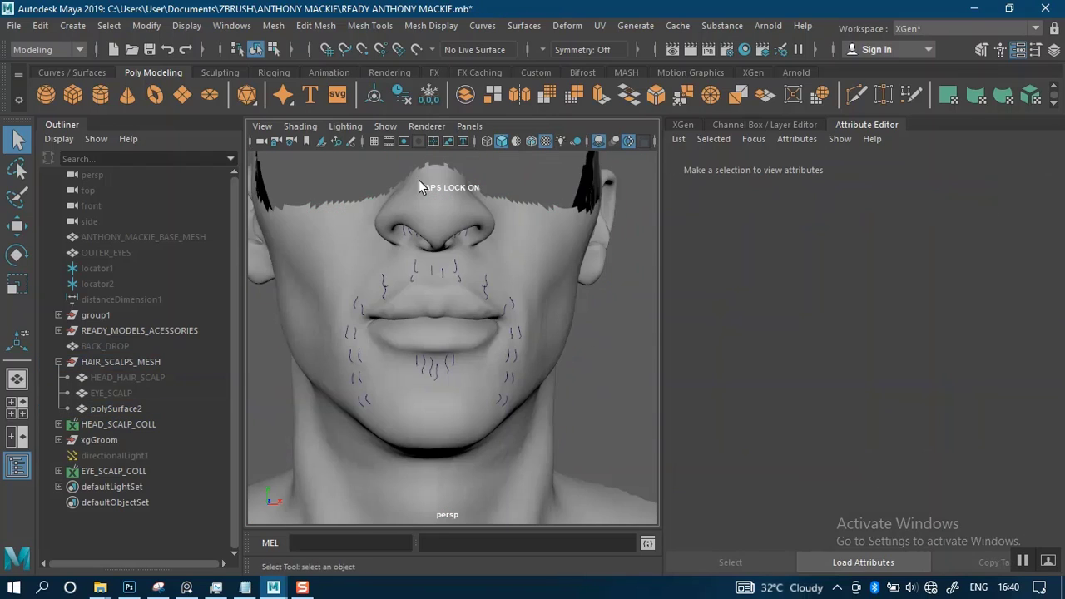
Rename polySurface2 to MUSTACHE_BEARD_SCALP, reusing the copied scalp name without the AND part
click(346, 209)
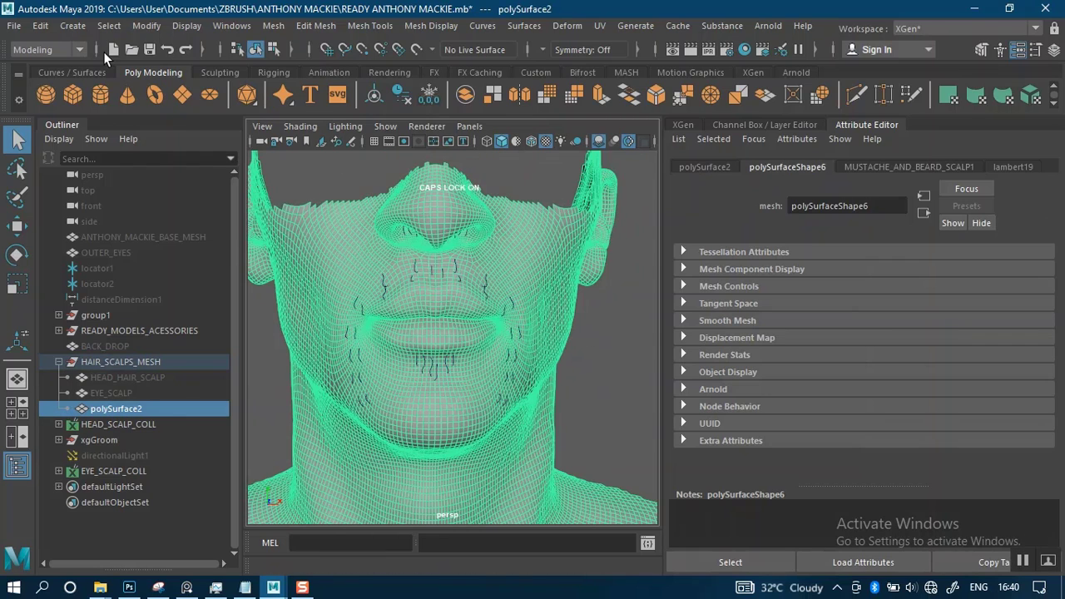
double_click(112, 410)
key(ctrl+v)
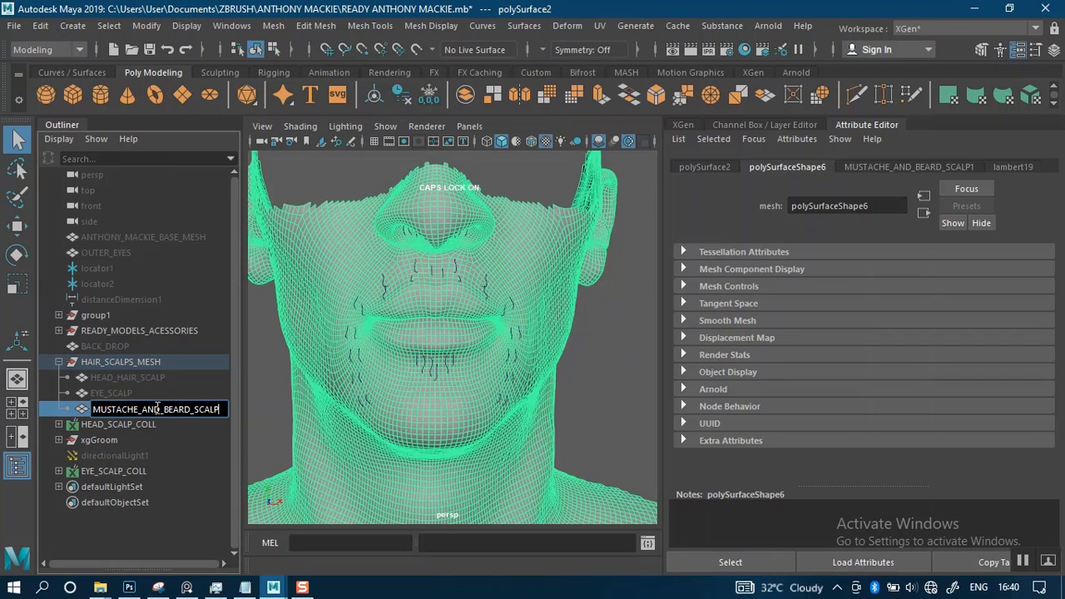
key(Return)
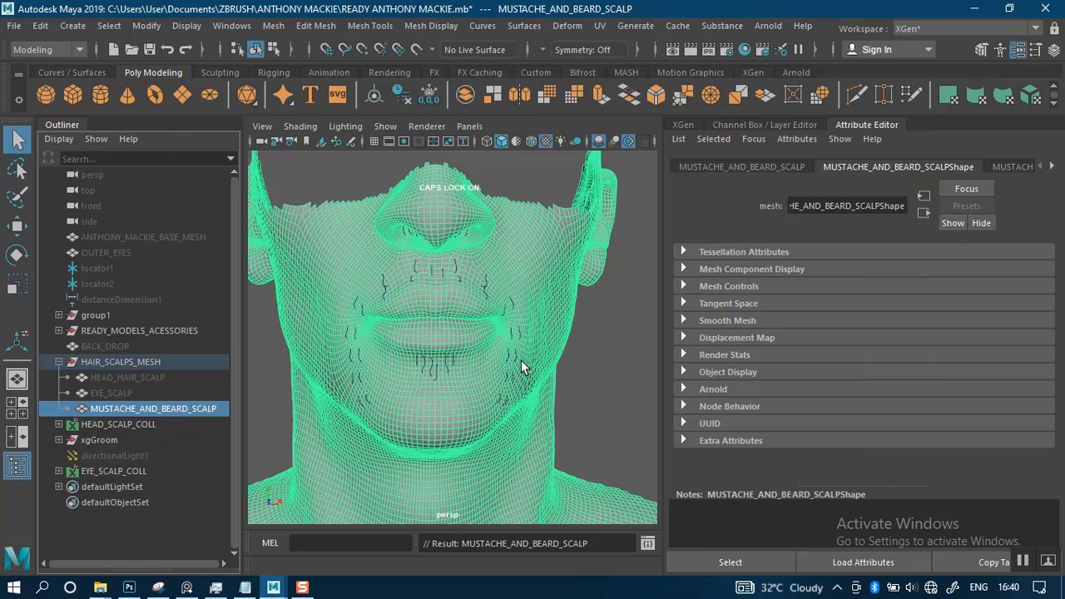
double_click(158, 406)
click(159, 408)
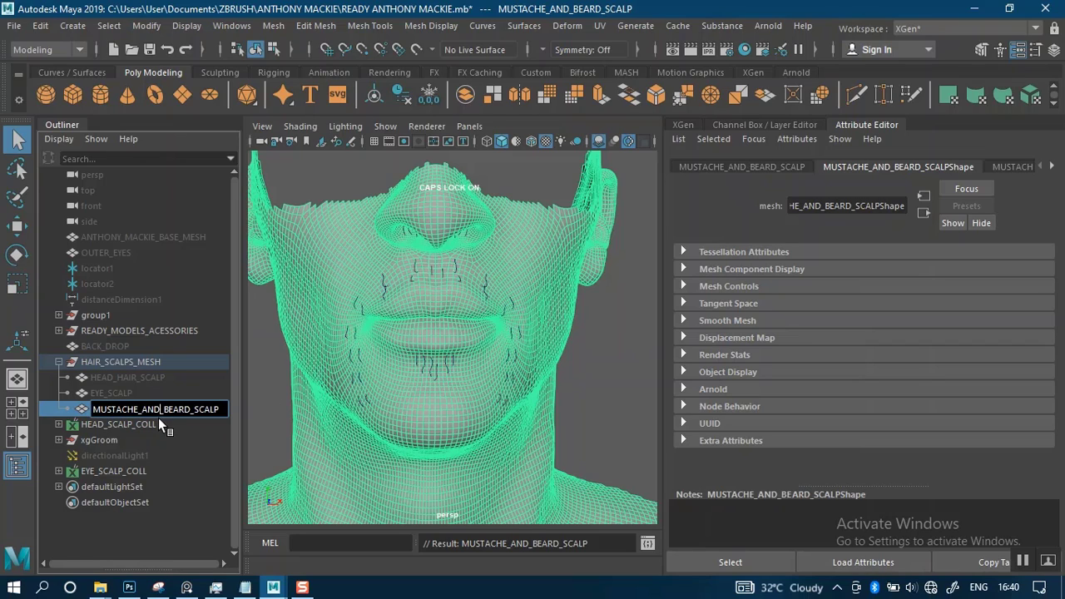
key(BackSpace)
key(BackSpace)
key(BackSpace)
key(BackSpace)
key(Return)
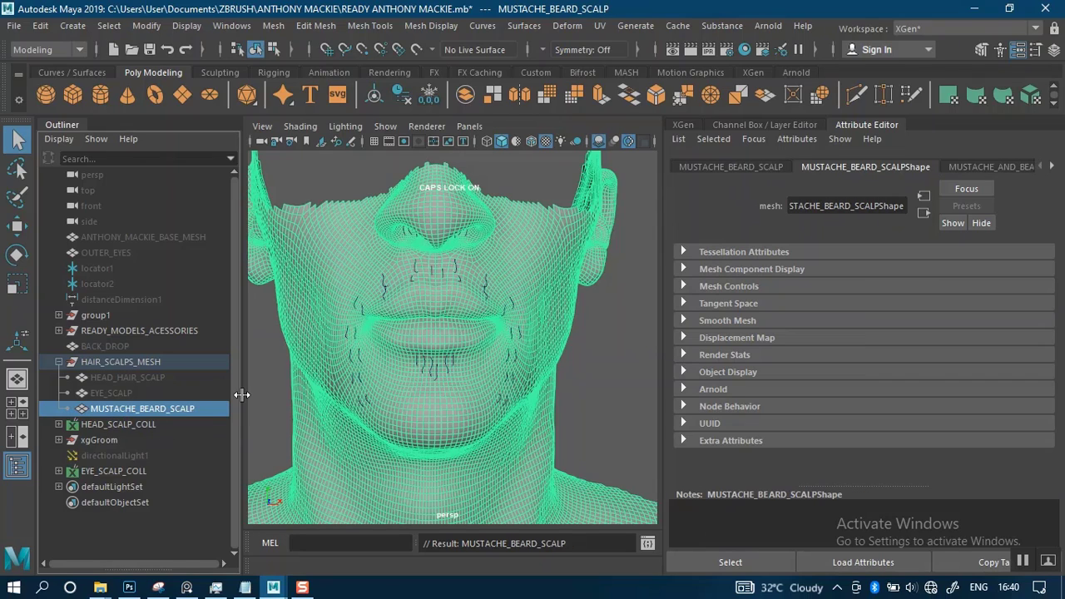
Delete the construction history of the MUSTACHE_BEARD_SCALP mesh and deselect it
click(404, 97)
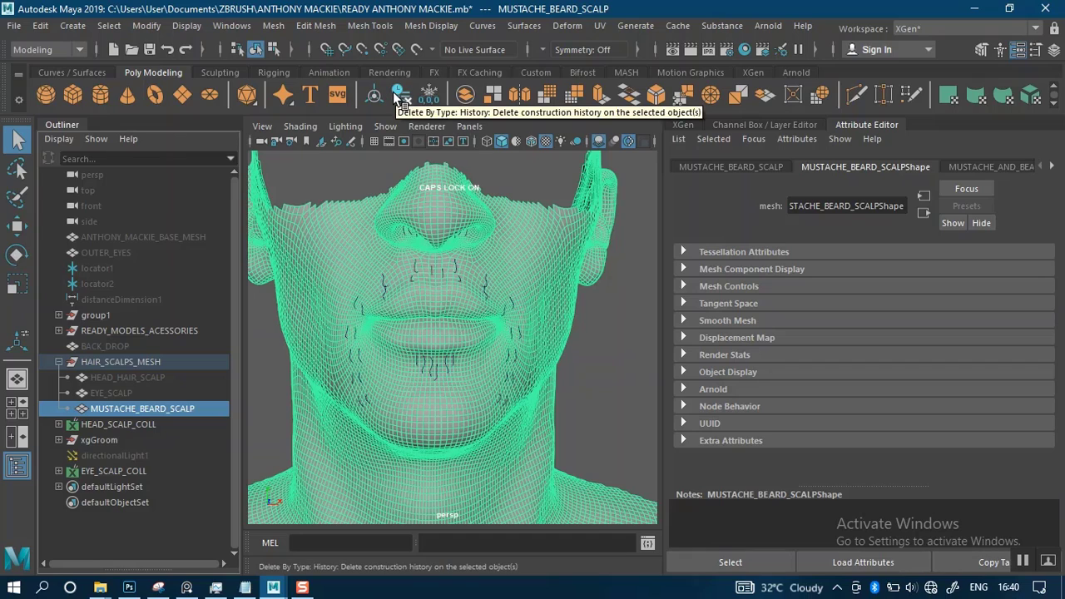
click(608, 297)
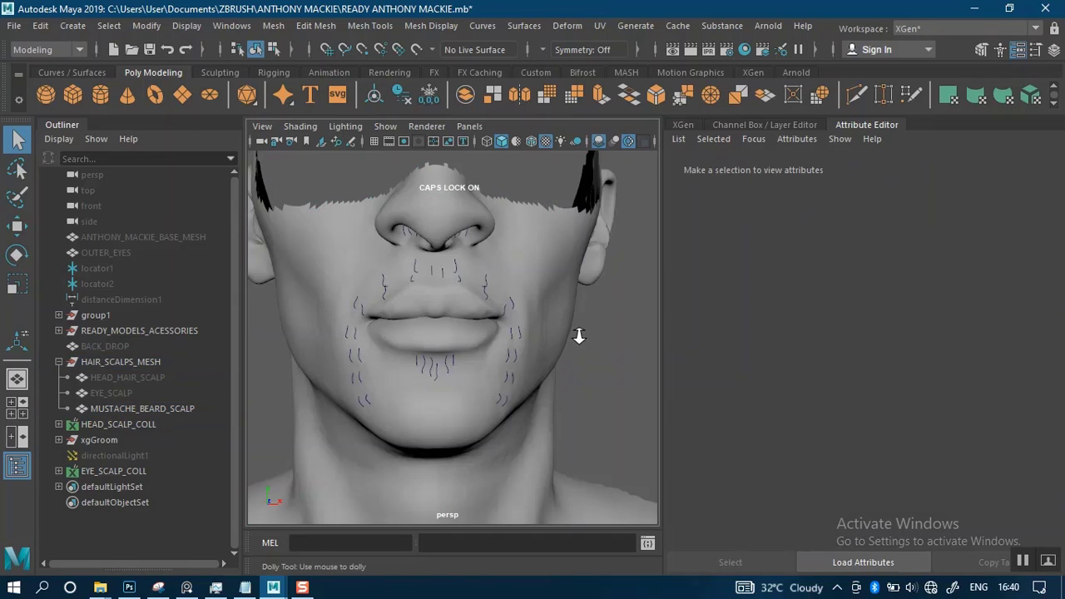
Frame the MUSTACHE_BEARD_SCALP mesh in the perspective view and look over its overall shape
alt+right_drag(578, 334, 566, 305)
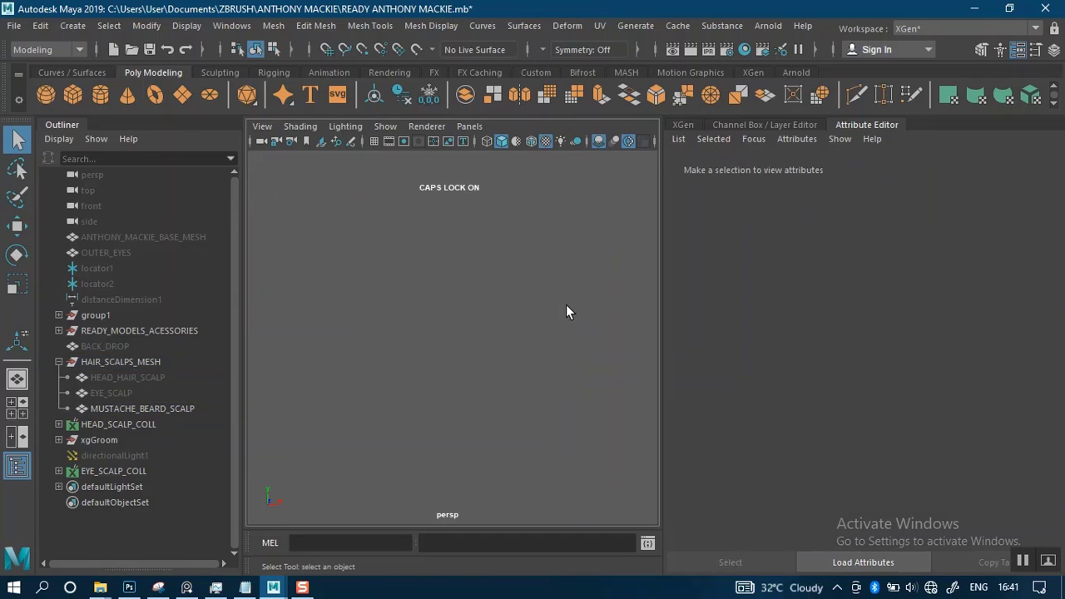
click(113, 407)
key(f)
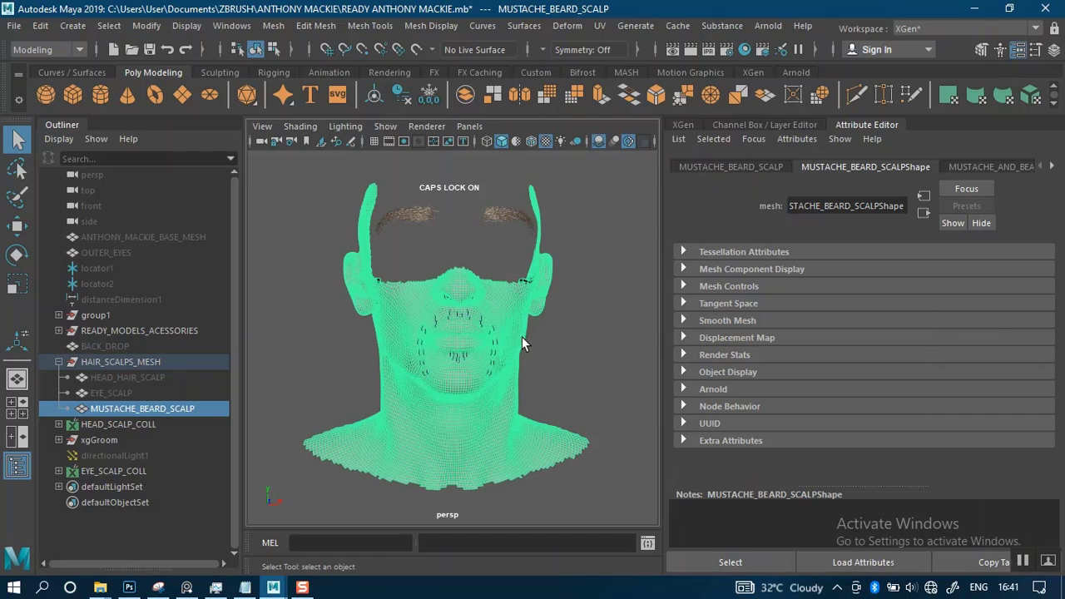
click(564, 318)
alt+right_drag(563, 318, 566, 438)
alt+drag(566, 438, 571, 383)
key(f)
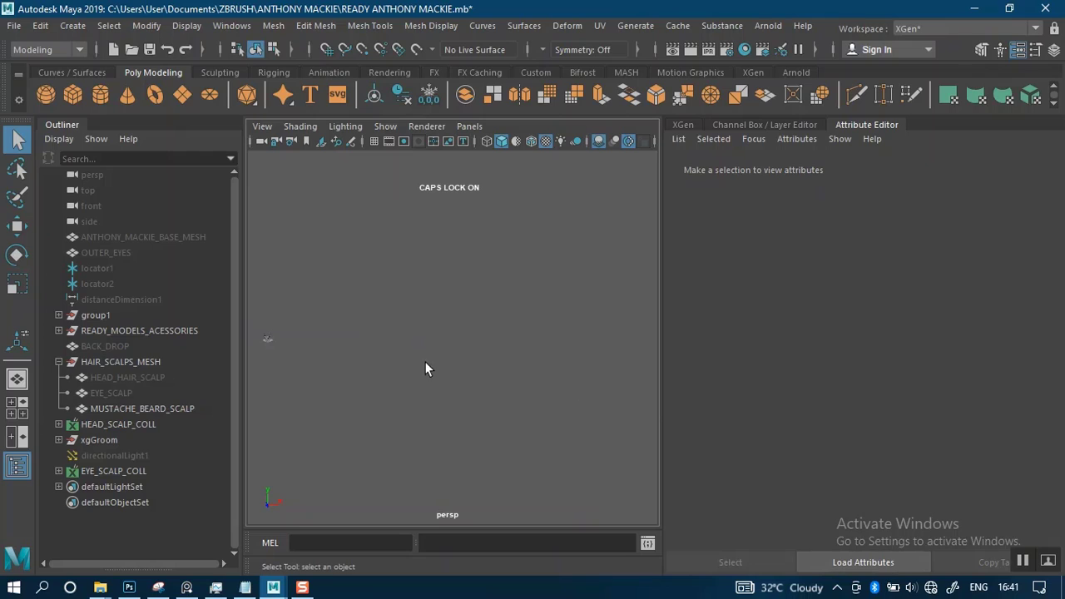
alt+middle_drag(318, 325, 413, 367)
alt+right_drag(414, 367, 349, 407)
click(124, 409)
key(f)
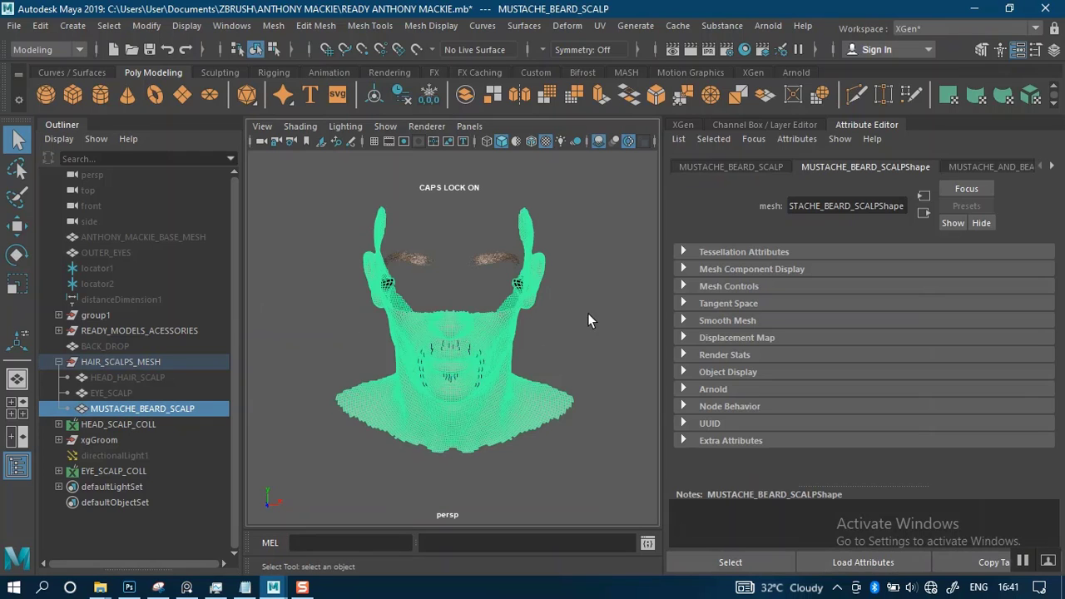
alt+right_drag(587, 313, 592, 397)
click(589, 360)
alt+drag(588, 351, 599, 319)
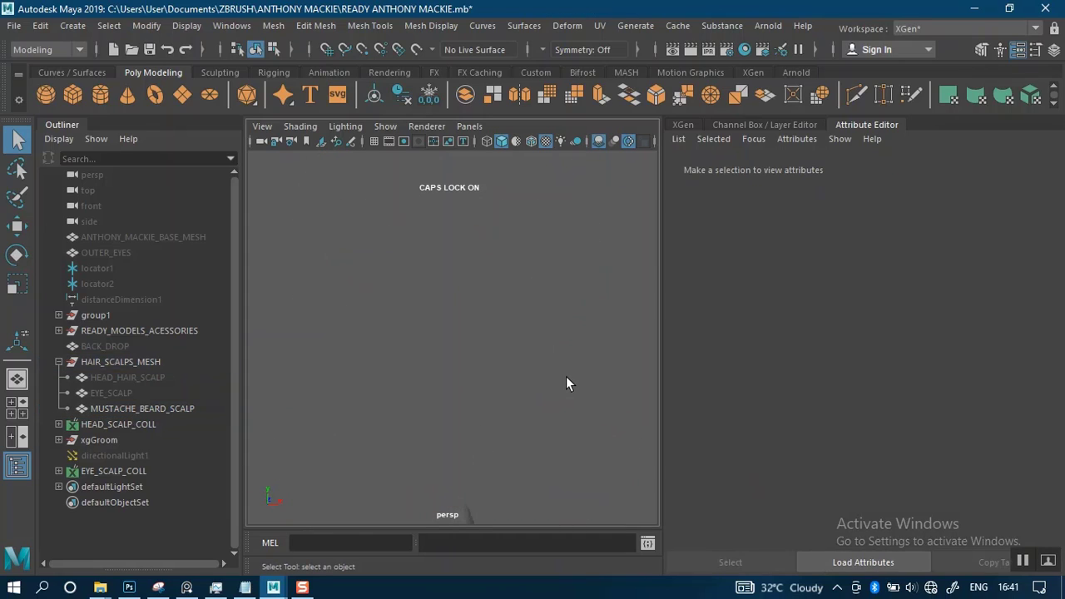
key(f)
click(127, 408)
key(f)
Examine the MUSTACHE_BEARD_SCALP mesh around the ears, nose and mouth from several angles
alt+drag(533, 333, 550, 398)
alt+right_drag(554, 405, 479, 255)
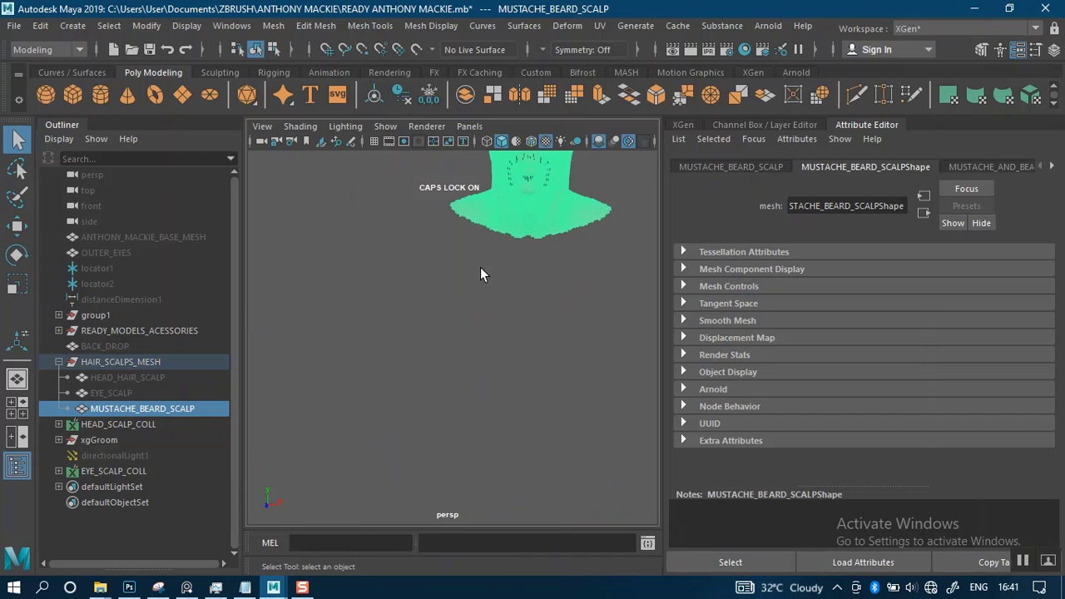
alt+middle_drag(478, 275, 377, 477)
alt+right_drag(479, 398, 544, 395)
alt+drag(546, 395, 579, 361)
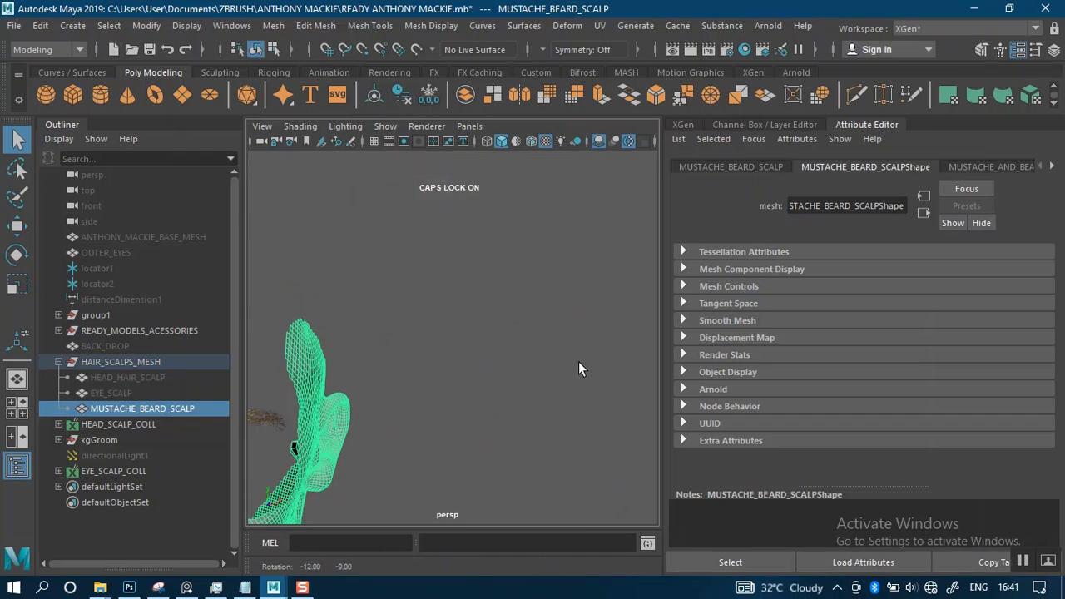
alt+drag(391, 292, 564, 209)
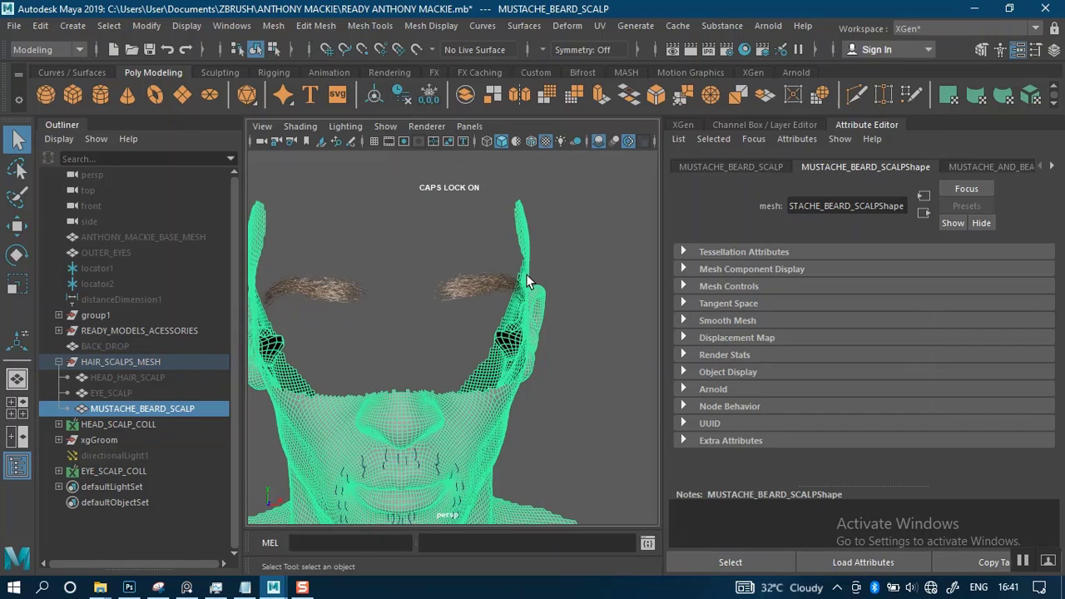
key(w)
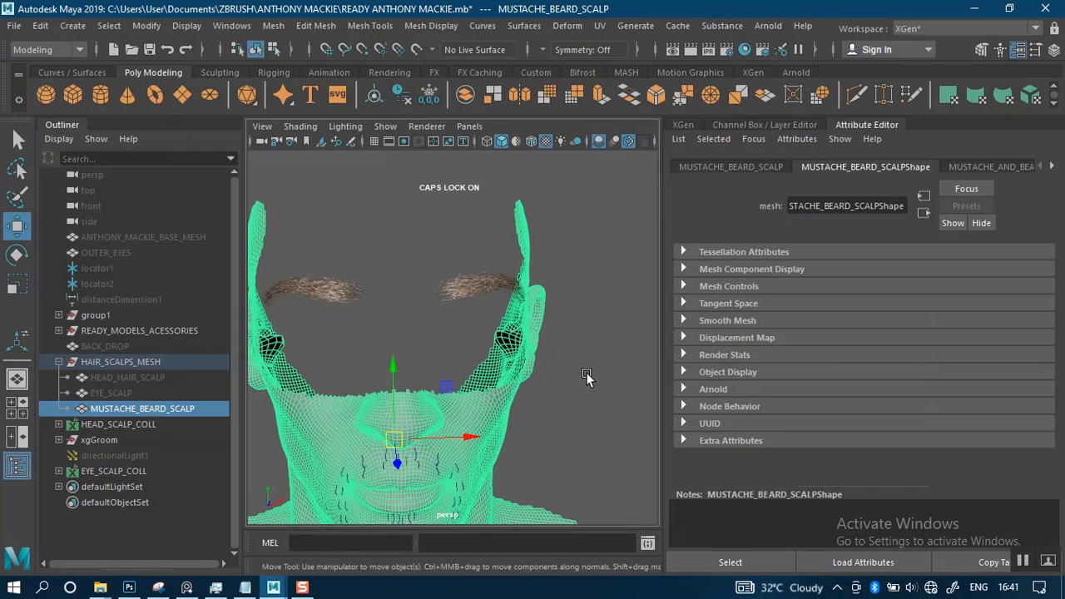
click(559, 381)
alt+right_drag(558, 381, 526, 320)
alt+drag(526, 319, 512, 340)
alt+middle_drag(512, 341, 496, 233)
alt+right_drag(497, 233, 503, 402)
alt+drag(504, 402, 515, 383)
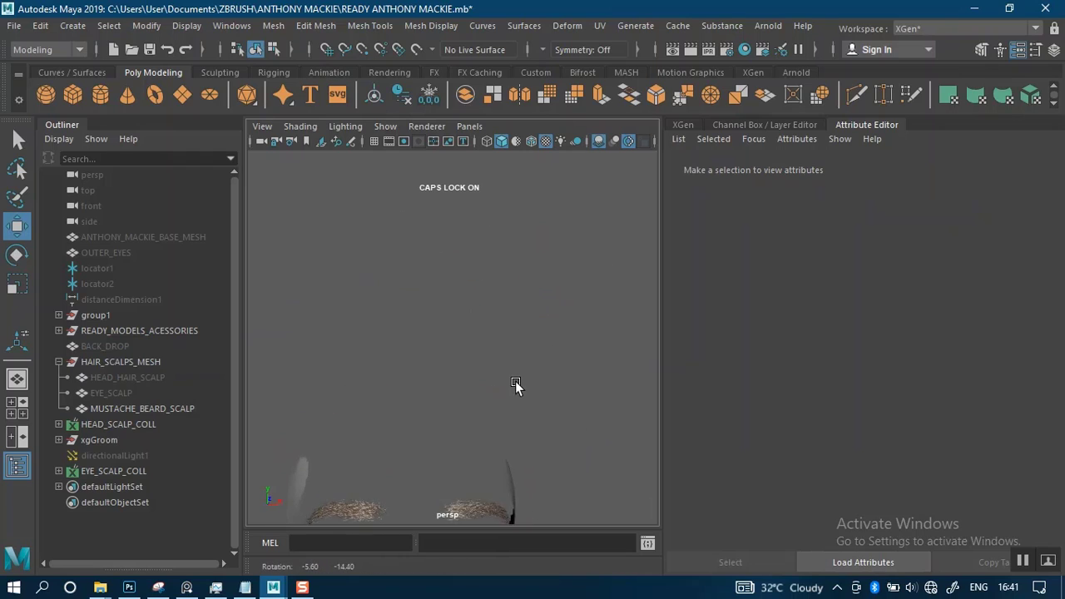
alt+middle_drag(515, 384, 491, 241)
alt+right_drag(509, 359, 521, 289)
alt+drag(521, 289, 505, 327)
alt+middle_drag(506, 328, 431, 458)
alt+drag(510, 346, 483, 386)
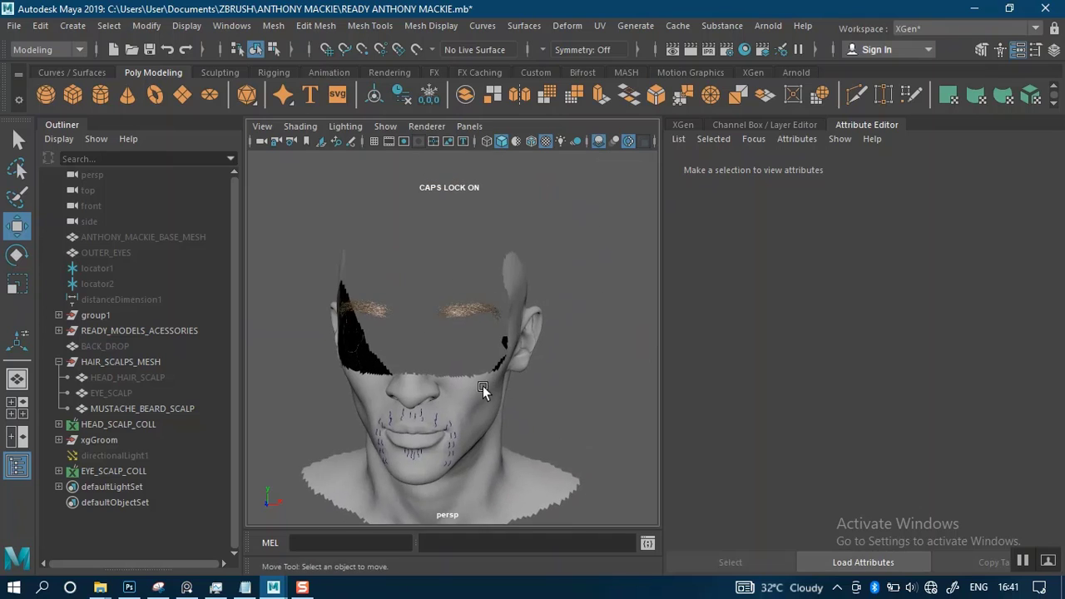
alt+right_drag(482, 385, 497, 450)
alt+drag(497, 450, 486, 380)
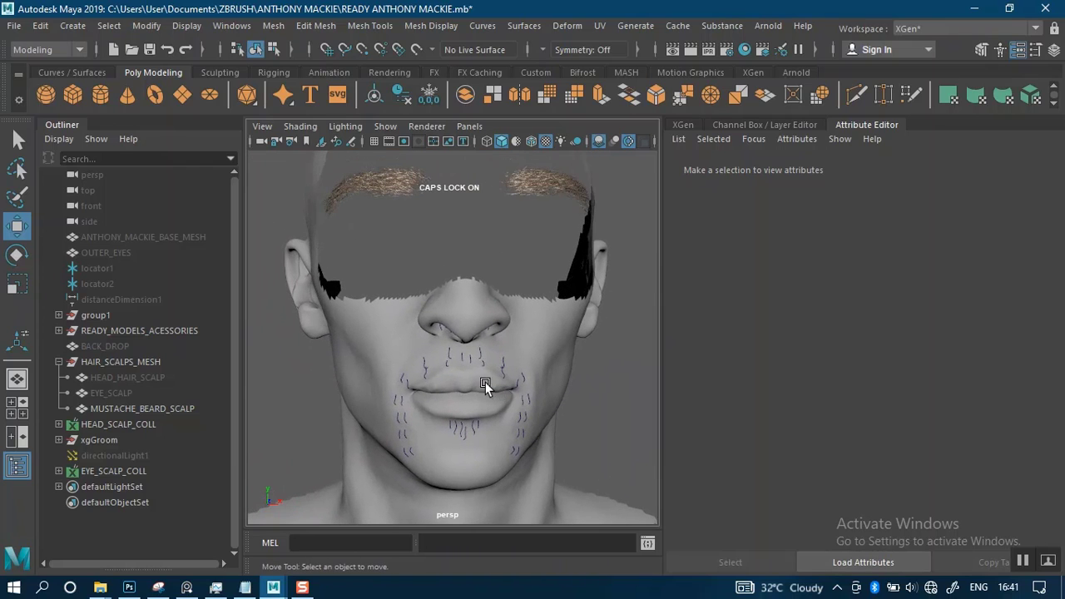
Delete the construction history of every object in the scene, leaving nothing selected
click(492, 337)
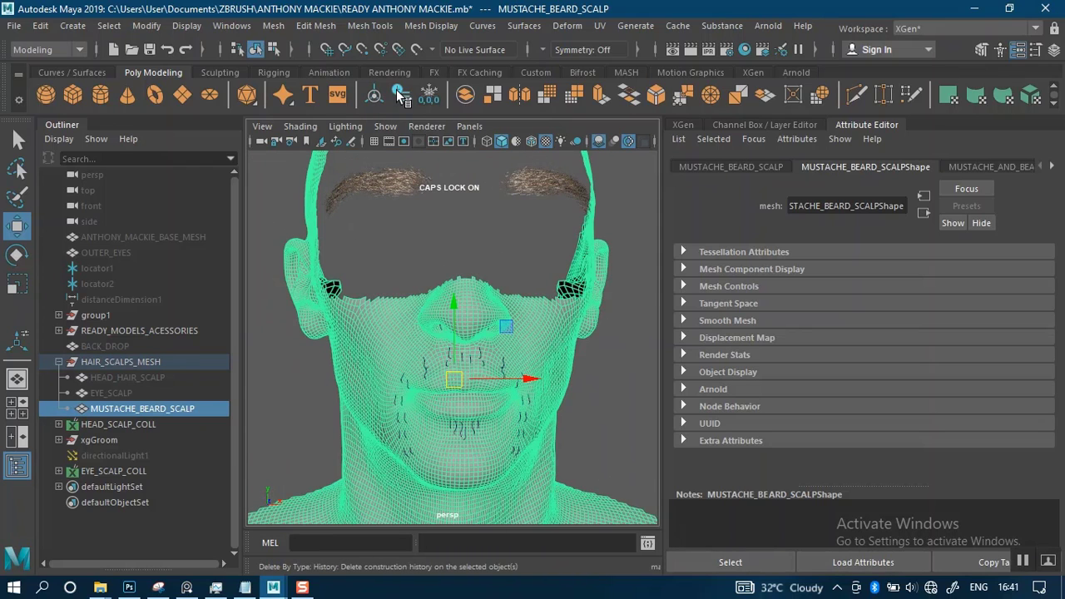
click(14, 26)
click(73, 25)
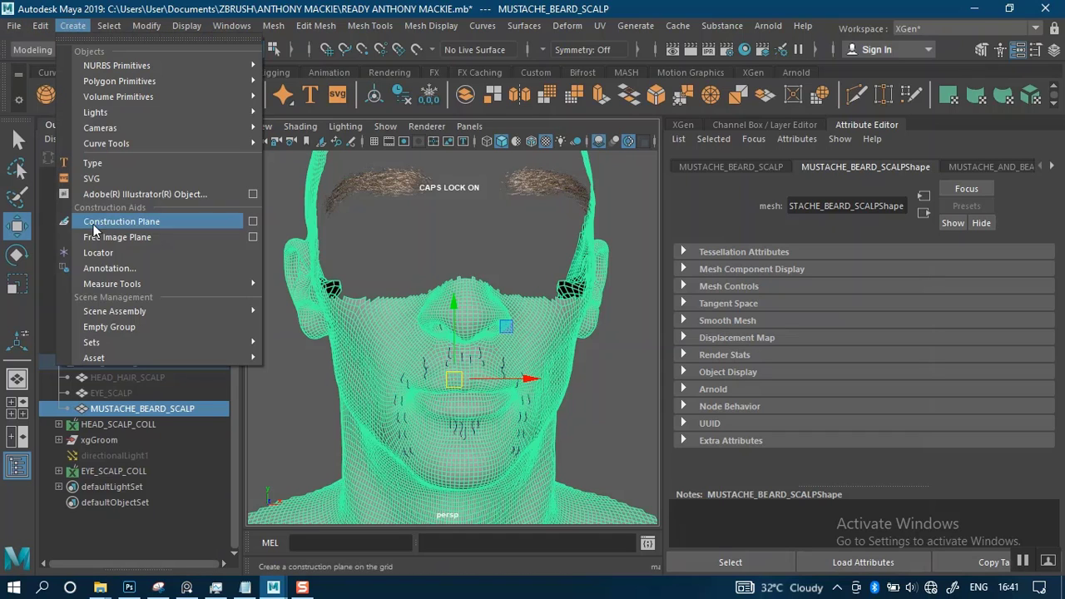
mouse_move(38, 25)
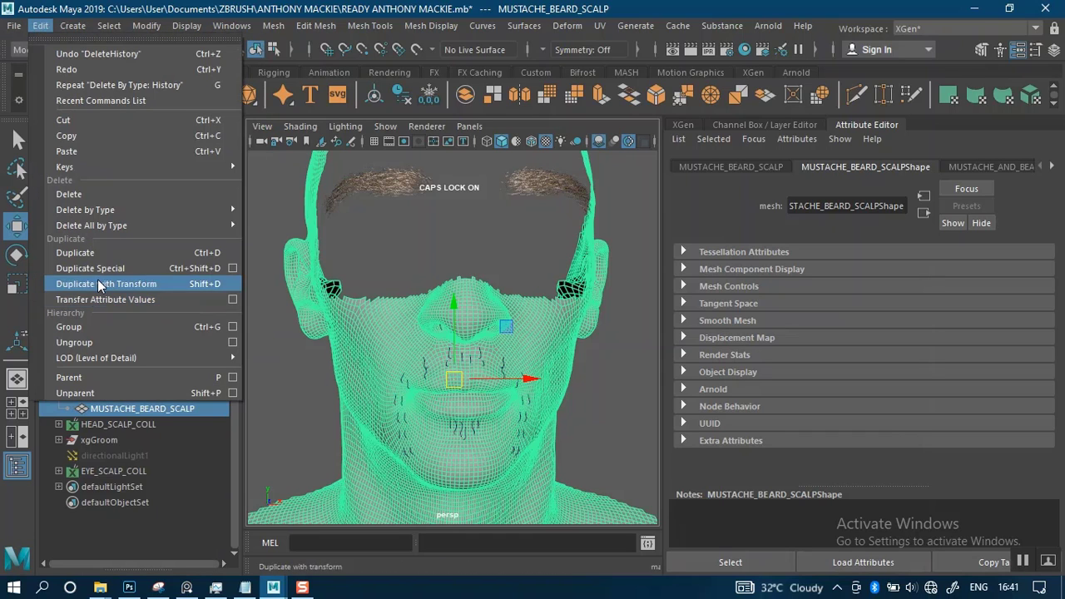
mouse_move(206, 228)
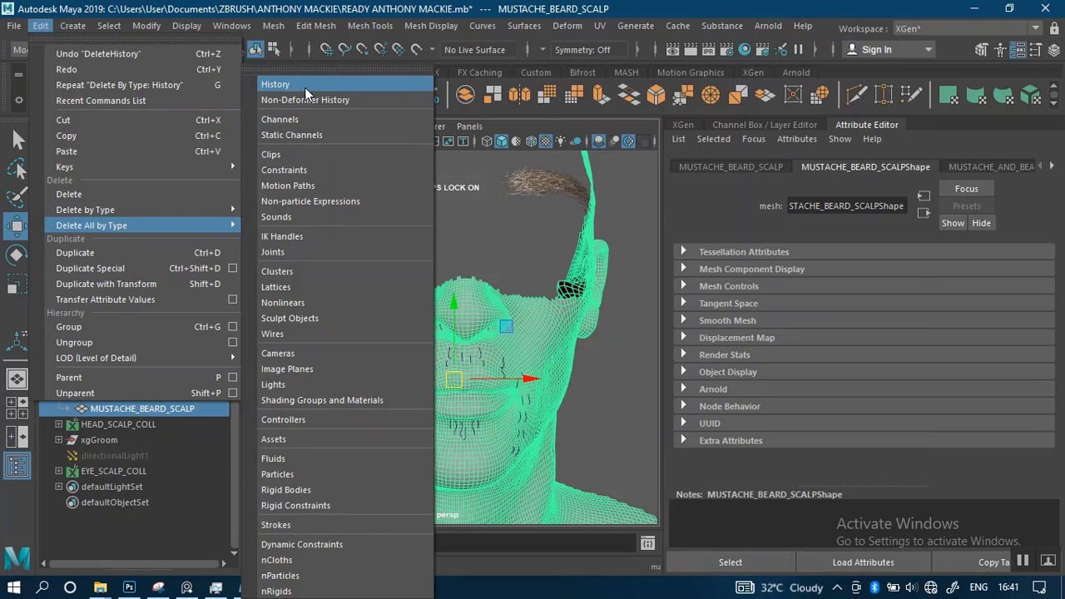
click(304, 87)
click(591, 392)
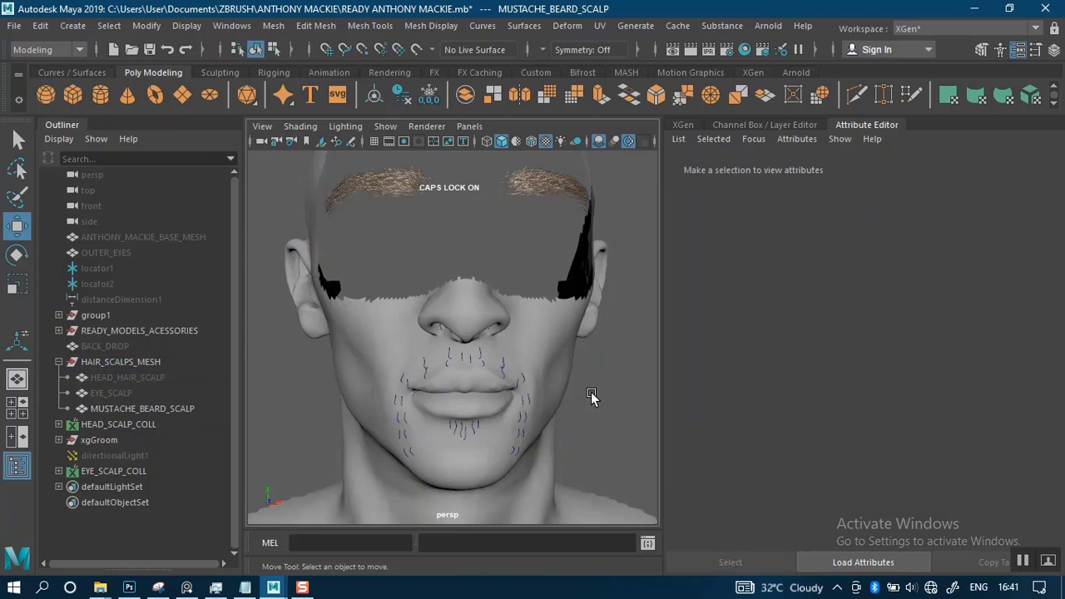
Start a new XGen description on the MUSTACHE_BEARD_SCALP mesh, stored in a new collection named MUSTACHE_AND_BEARD_SCALP
click(514, 329)
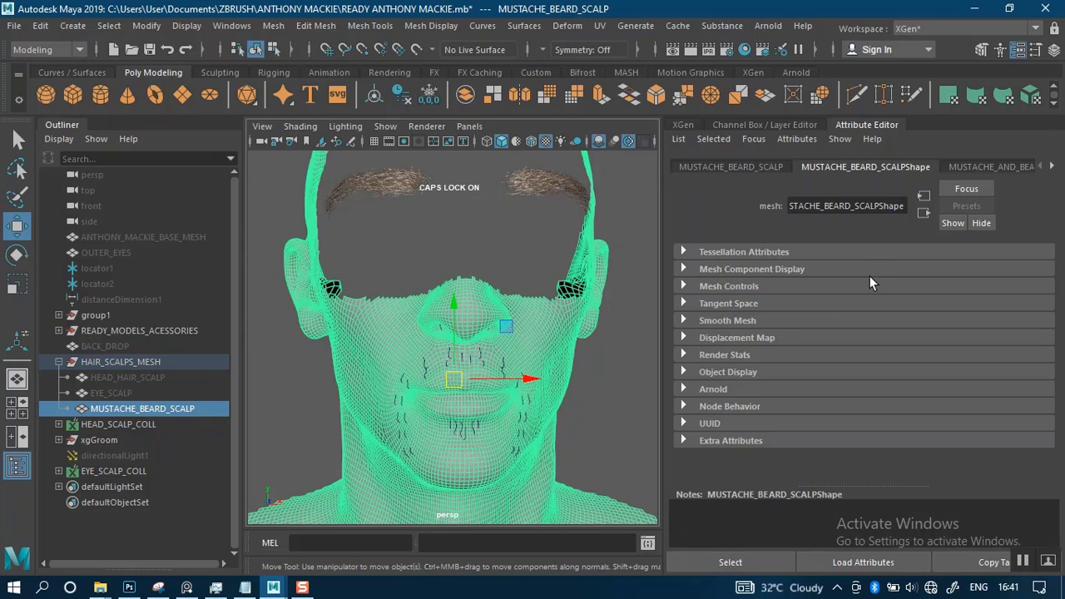
click(687, 126)
click(954, 263)
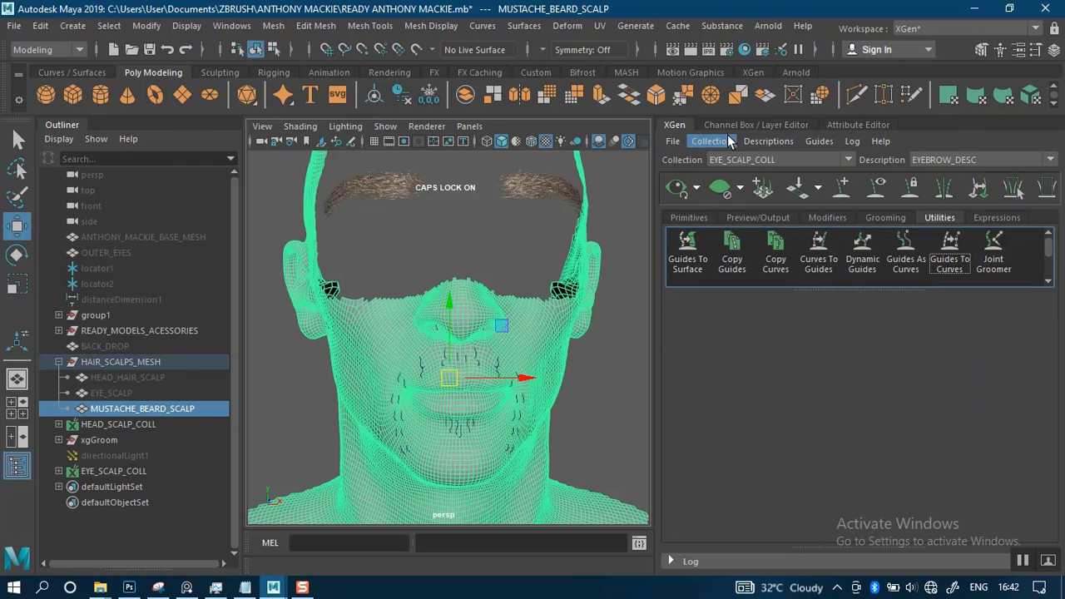
click(767, 140)
click(787, 152)
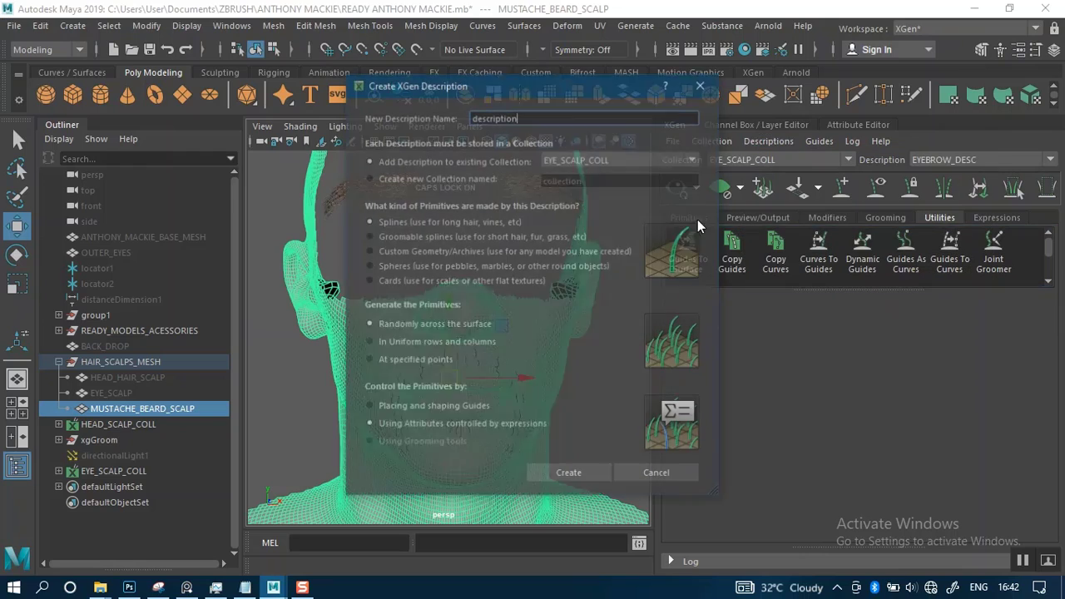
click(432, 177)
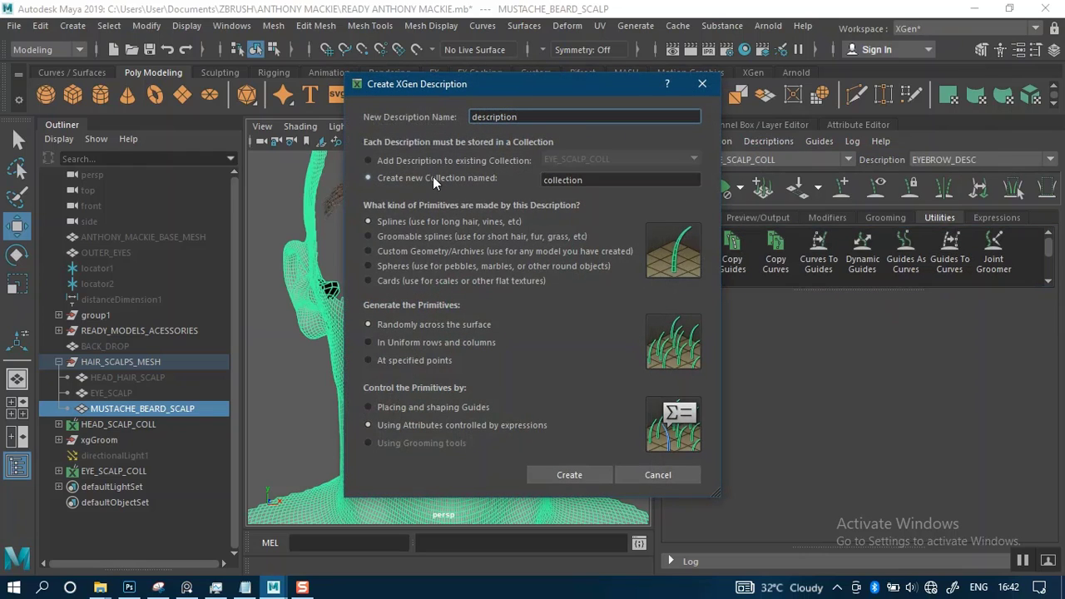
key(Tab)
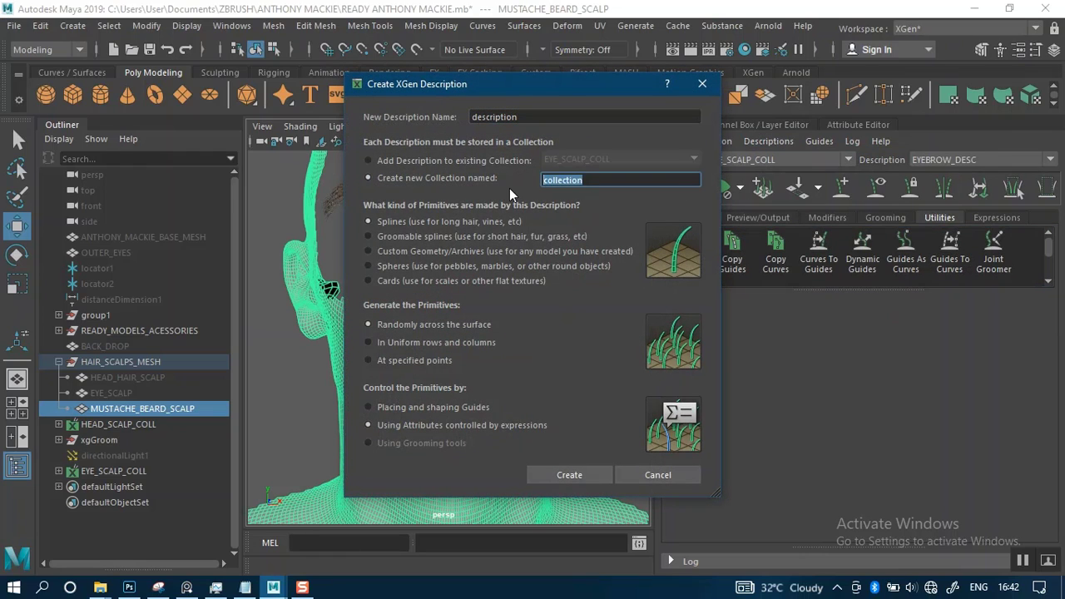
text(MUSTACHE_AND_BEARD_SCALP)
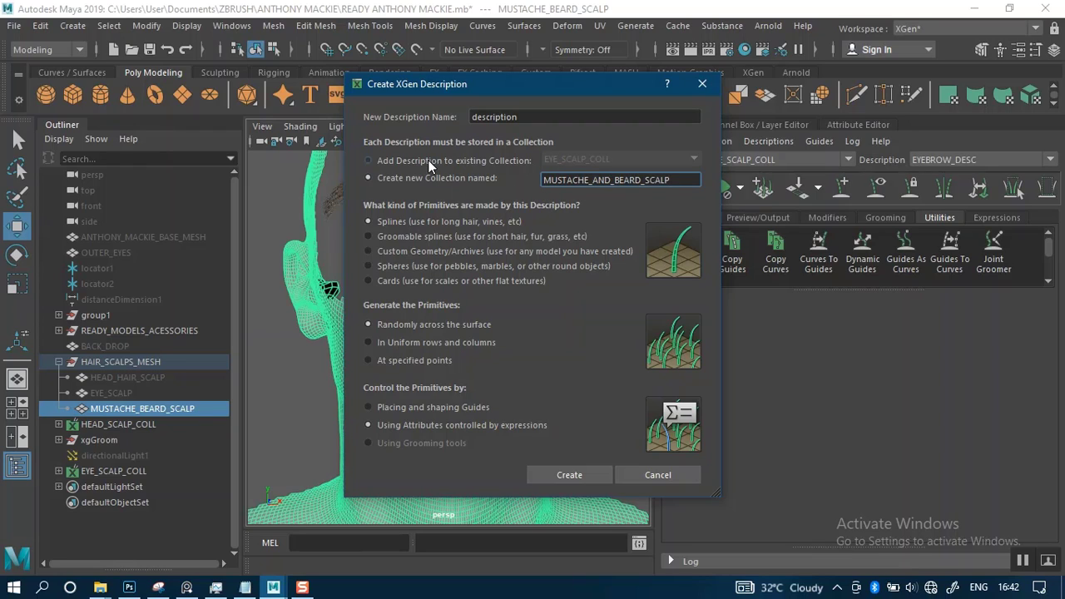
Name the description MUSTACHE_DESCRIPTION, control its primitives by placing and shaping guides, create it, and deselect the mesh
click(376, 402)
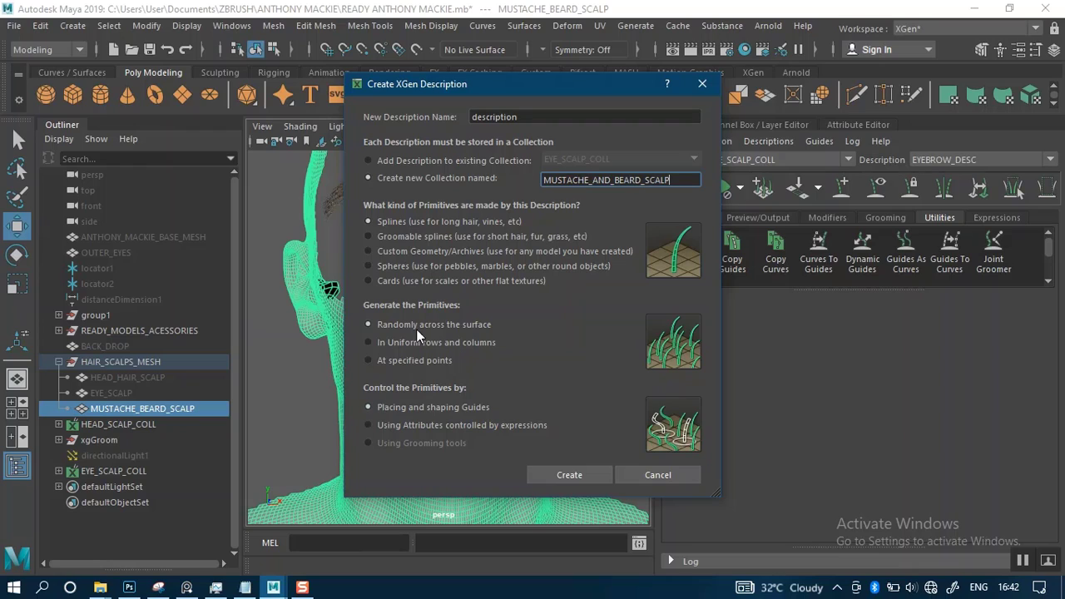
double_click(503, 117)
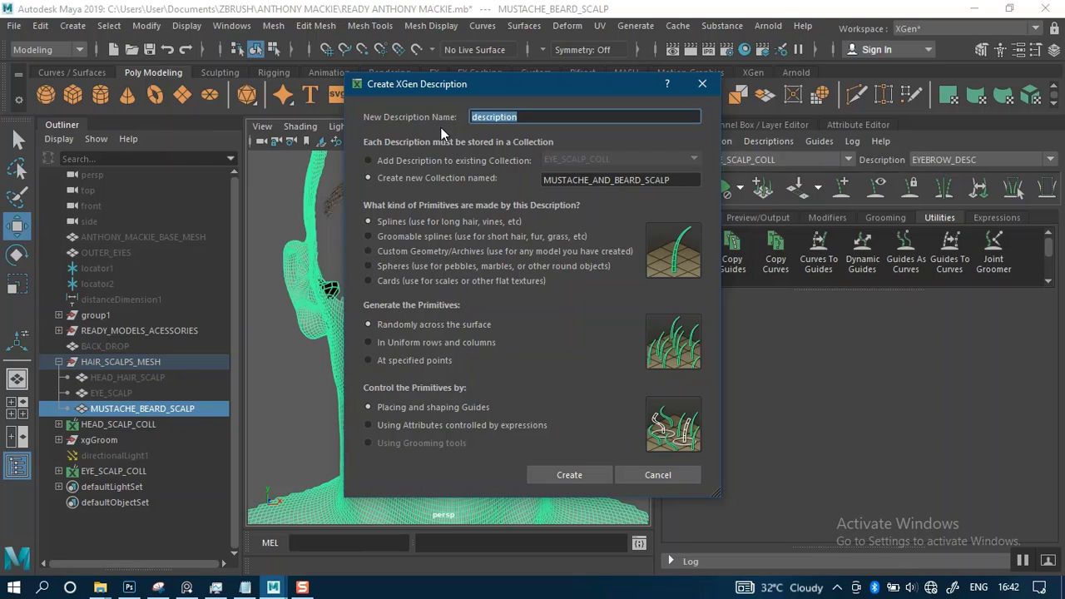
text(MUST)
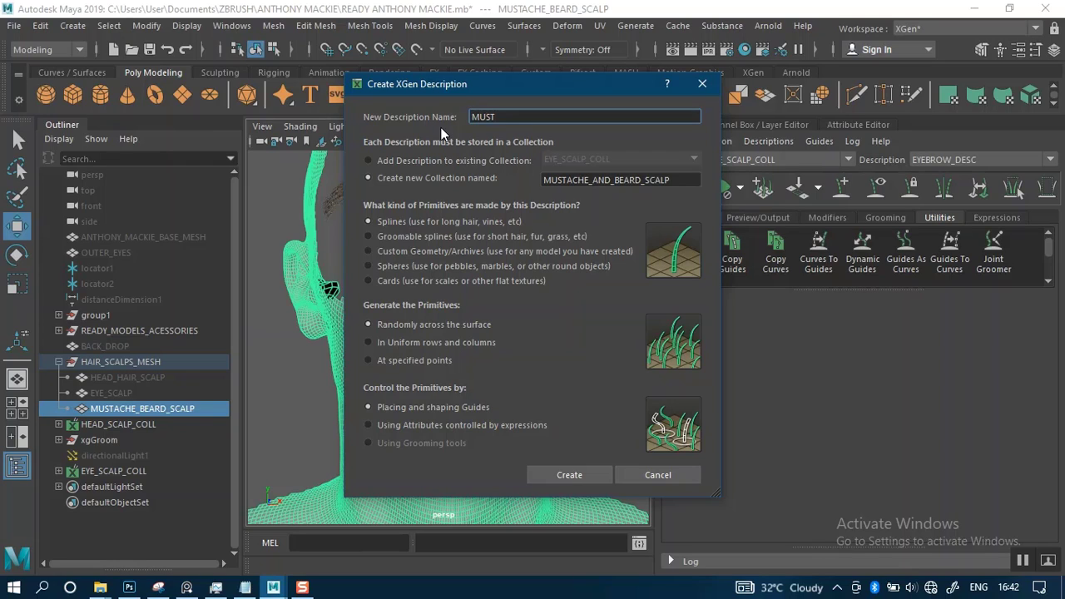
text(ACHE_DESCRIPTION)
click(569, 475)
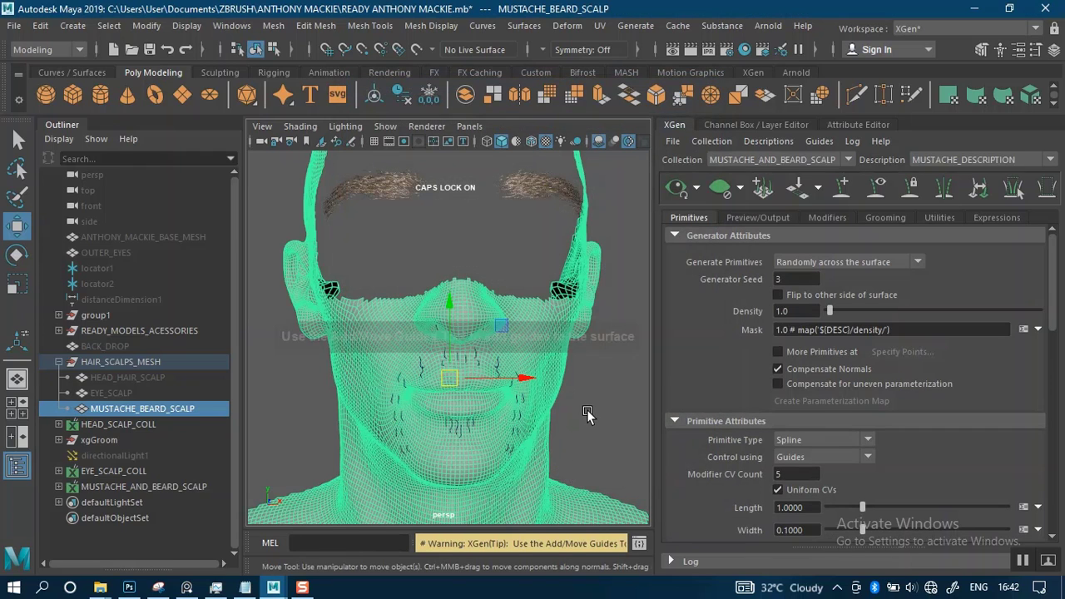
click(586, 414)
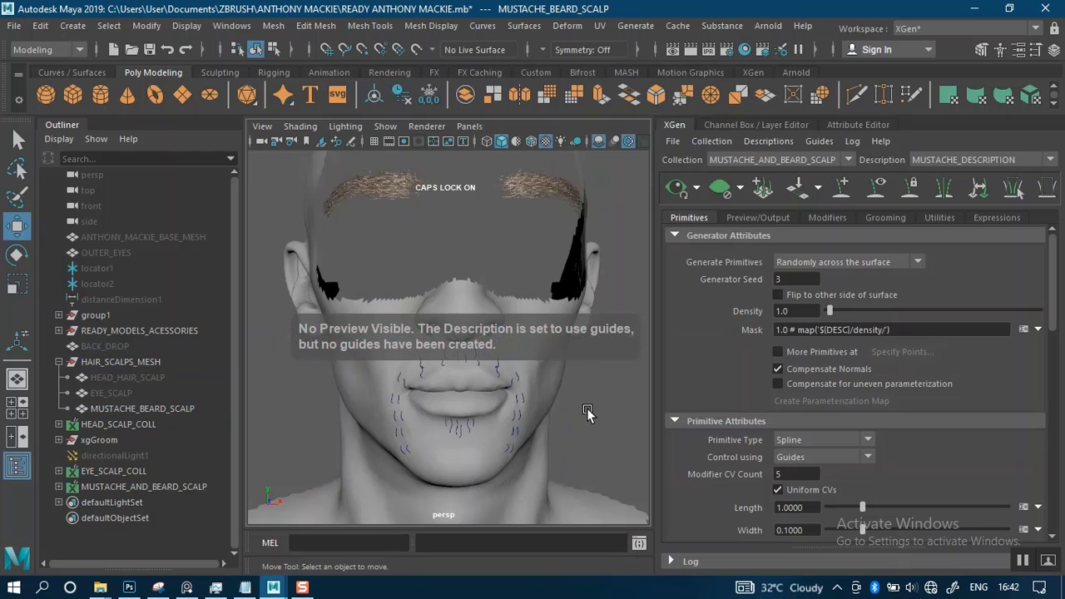
Select all the guide curves around the mouth, chin and nostrils without the scalp mesh
scroll(581, 420, up, 5)
scroll(523, 341, down, 5)
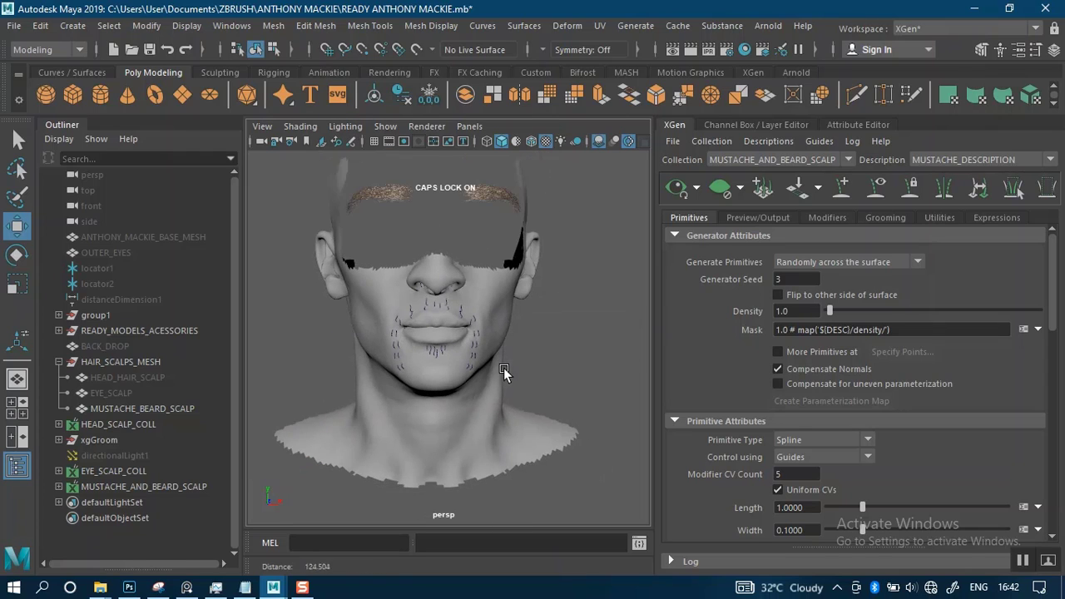
scroll(517, 388, up, 3)
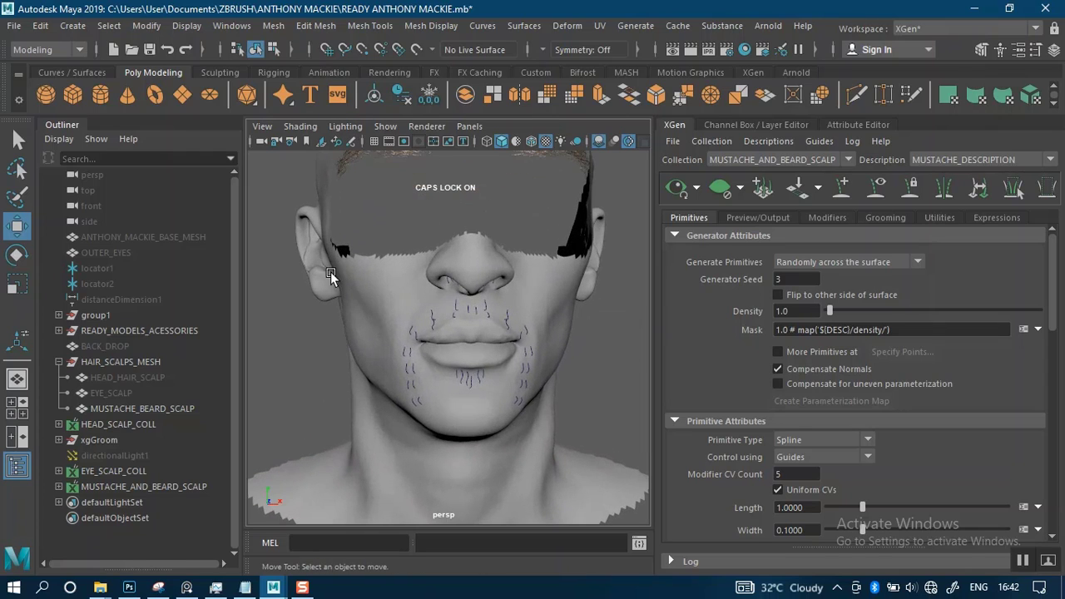
drag(295, 243, 575, 429)
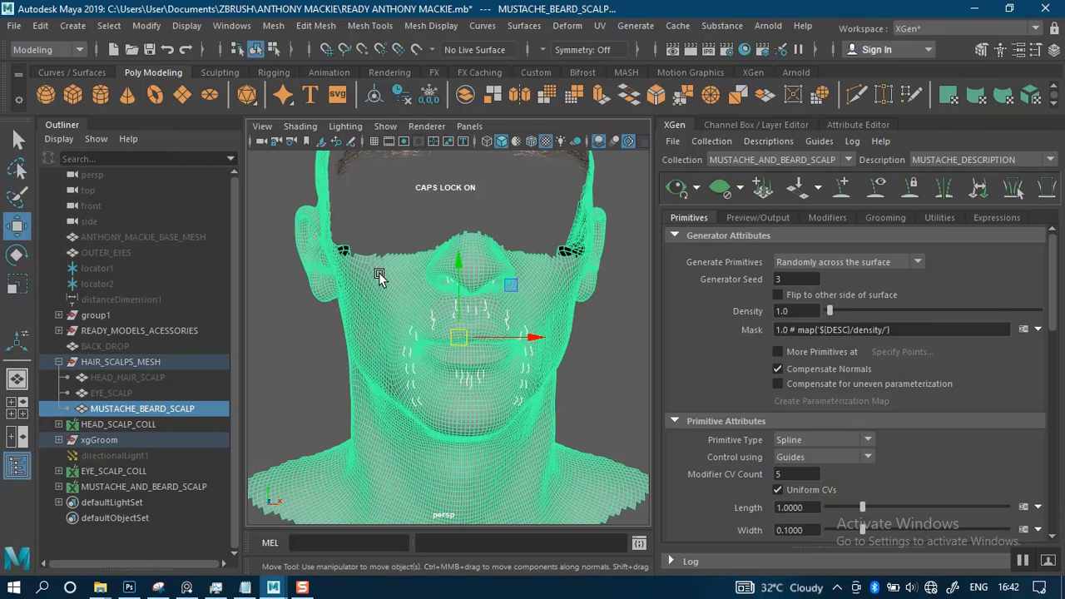
shift+drag(345, 214, 376, 311)
alt+drag(560, 347, 512, 301)
scroll(523, 324, up, 2)
scroll(523, 324, up, 2)
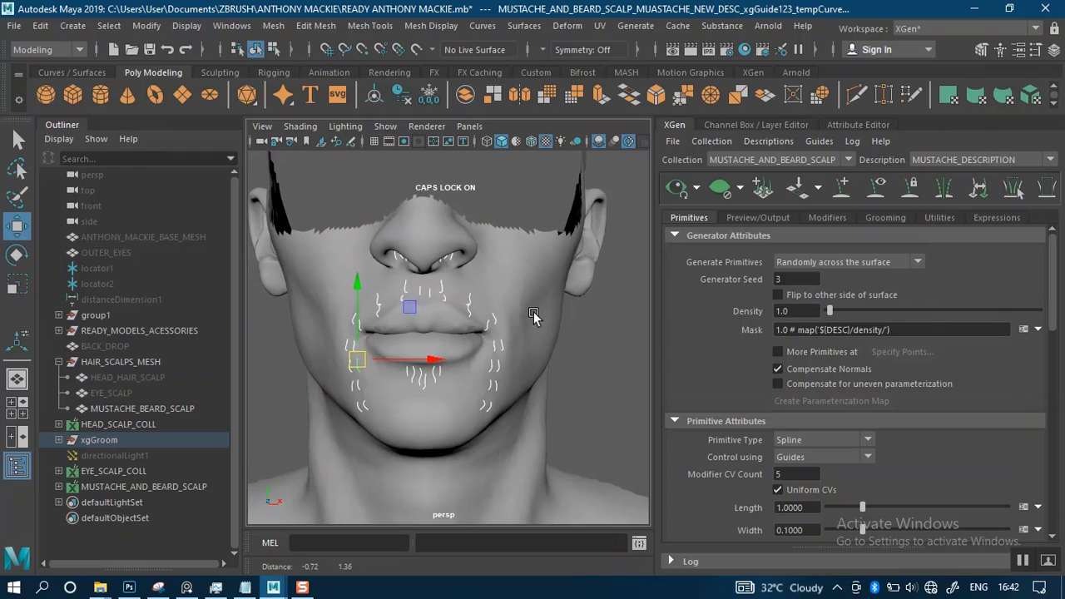
Convert the selected curves into guides for MUSTACHE_DESCRIPTION with Curves To Guides, deleting the original curves
click(938, 218)
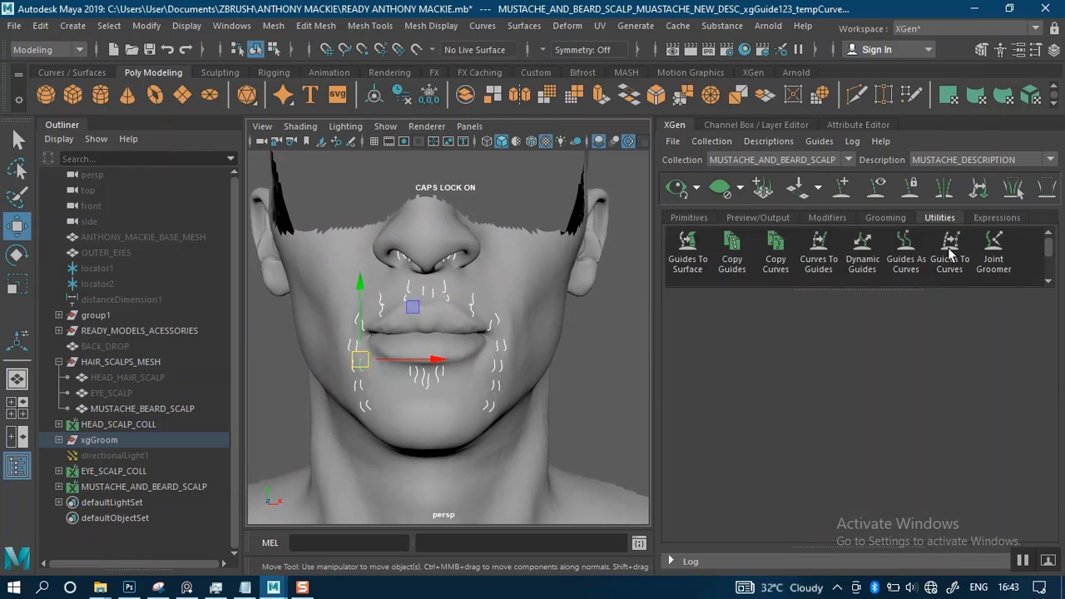
click(952, 252)
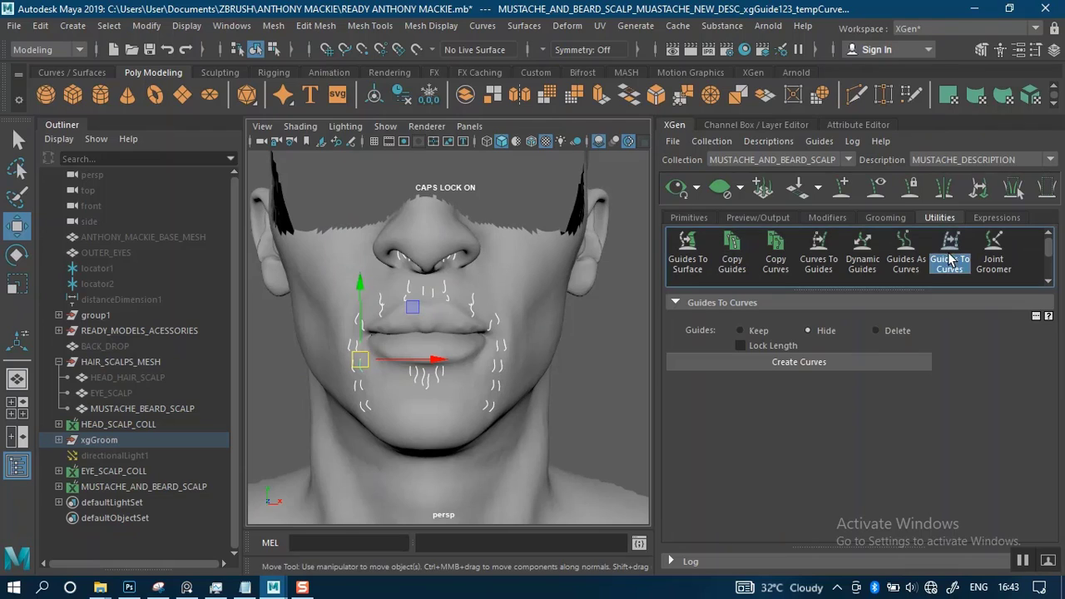
click(805, 361)
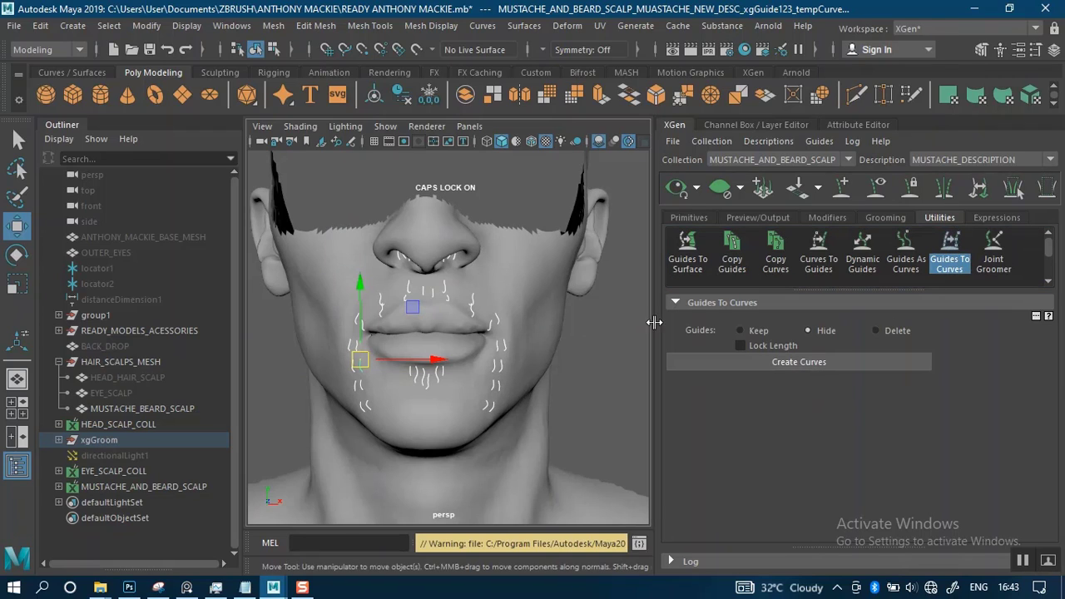
click(819, 256)
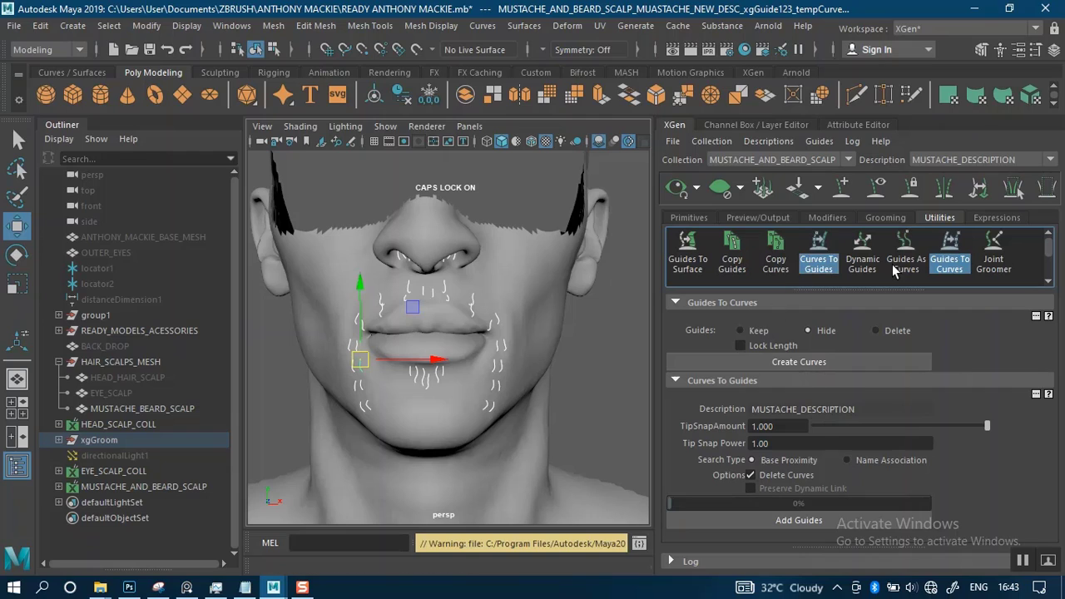
click(950, 256)
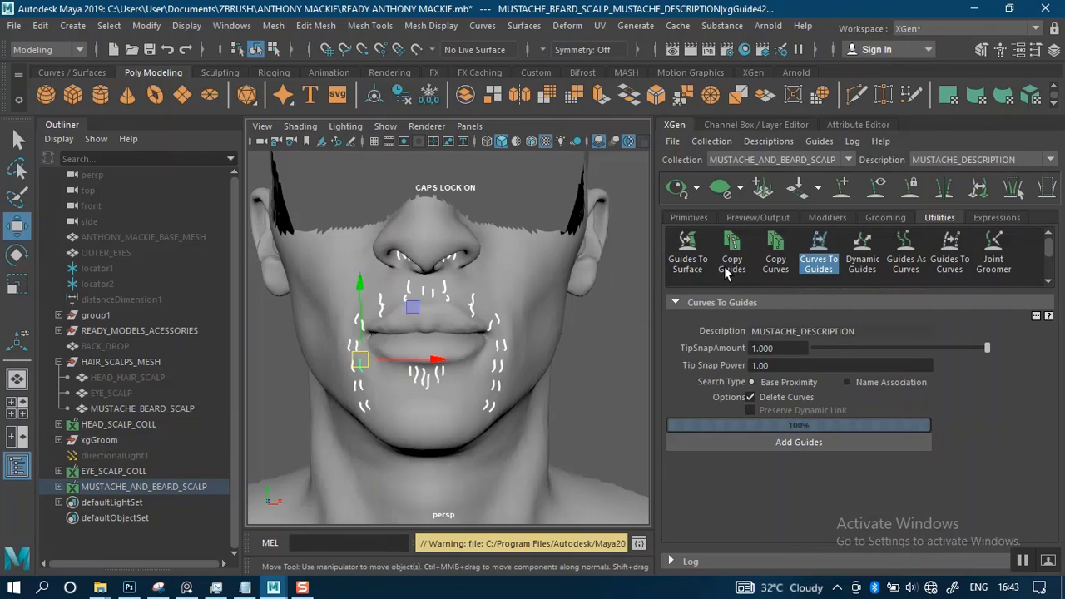
Preview the MUSTACHE_DESCRIPTION hair and set its primitive width to 0.01
click(741, 215)
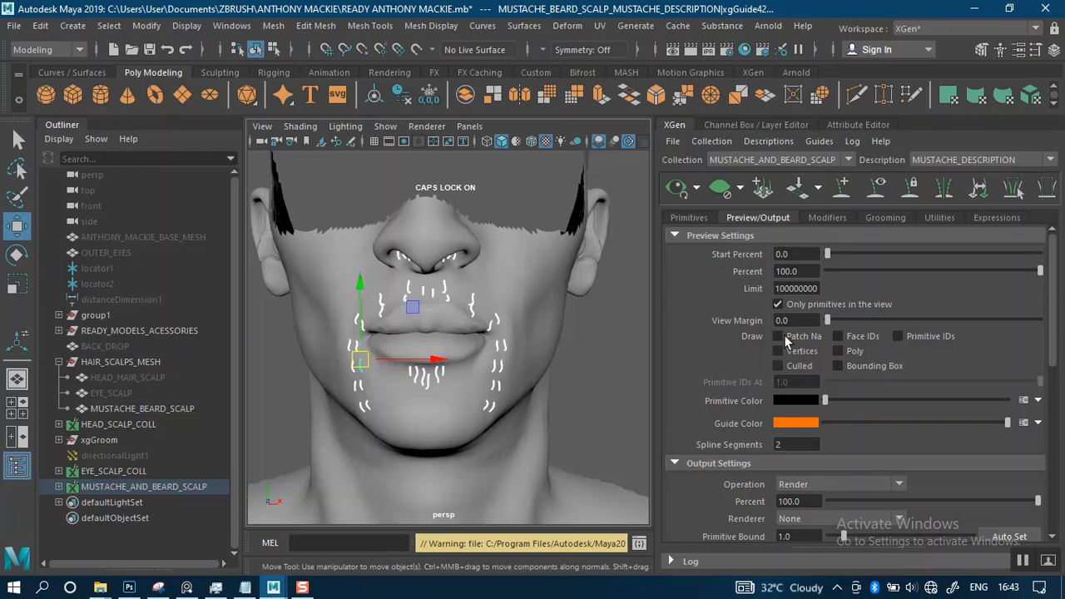
click(692, 218)
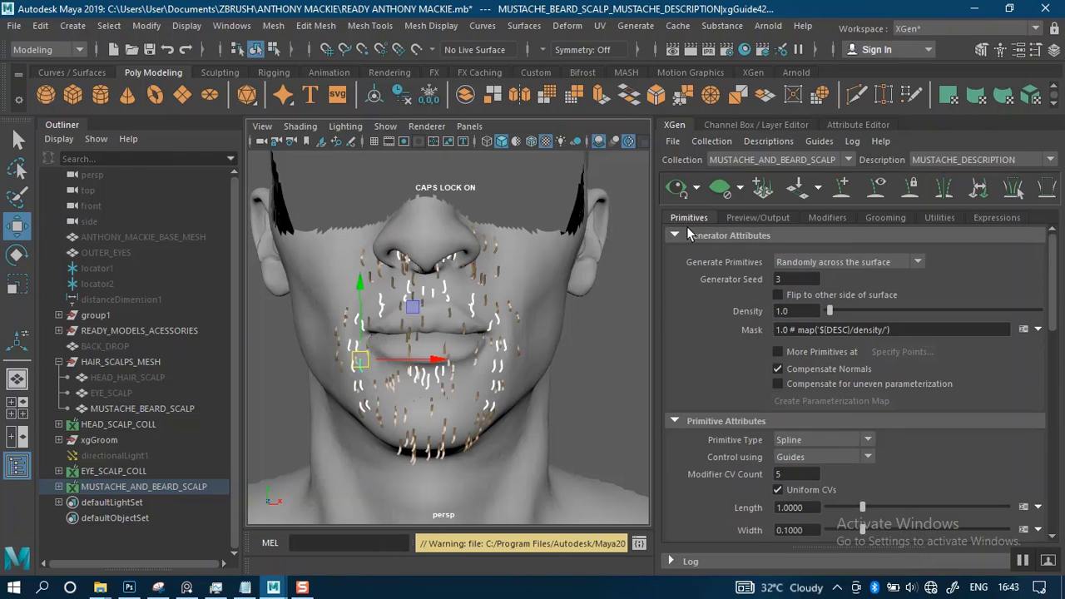
scroll(573, 331, up, 5)
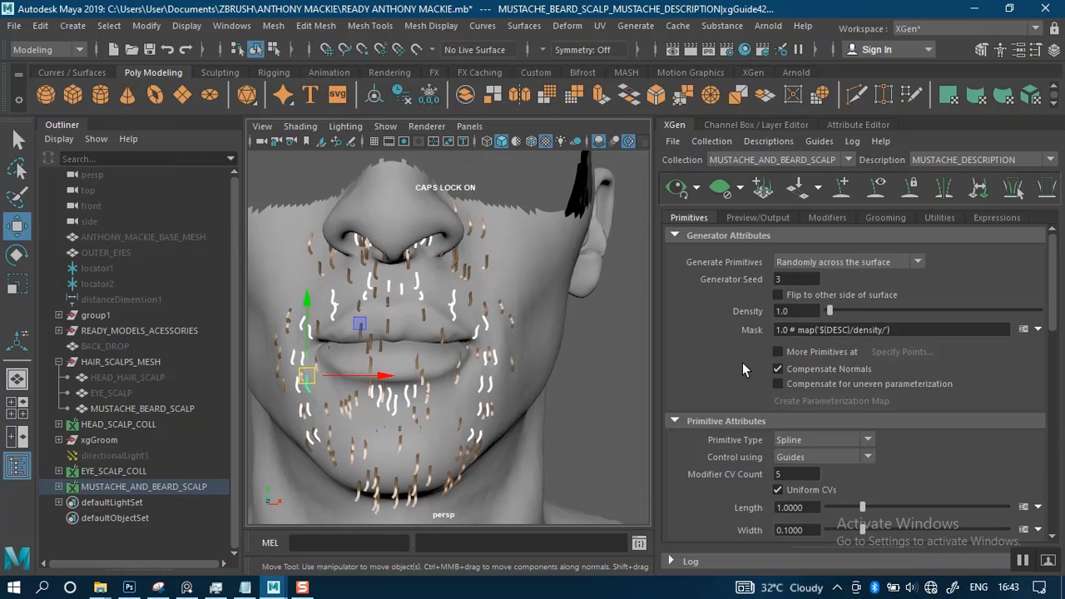
alt+middle_drag(610, 358, 625, 342)
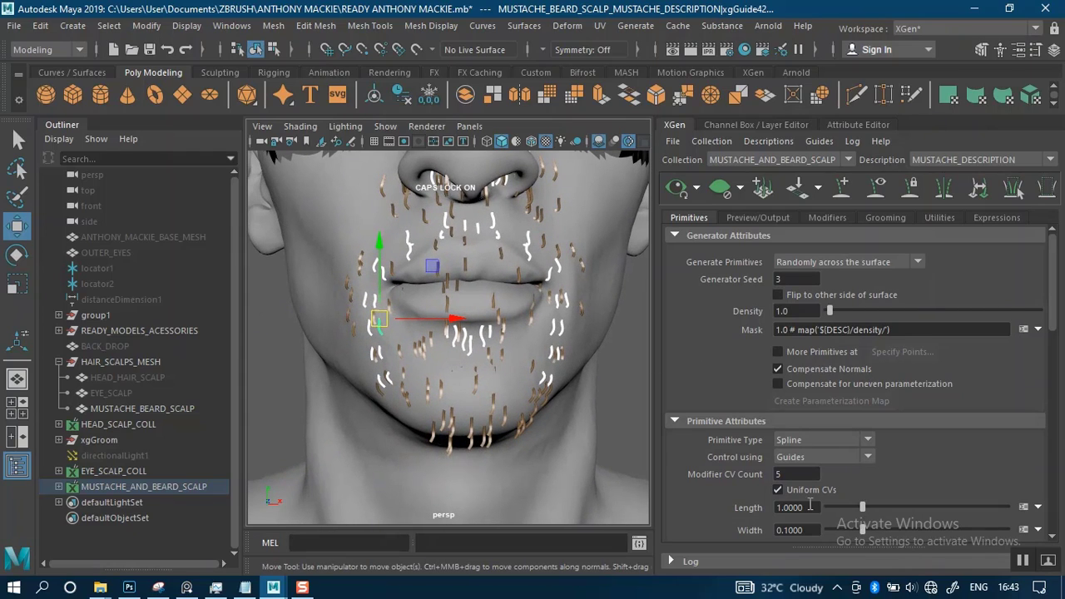
click(788, 530)
key(BackSpace)
text(1)
key(Return)
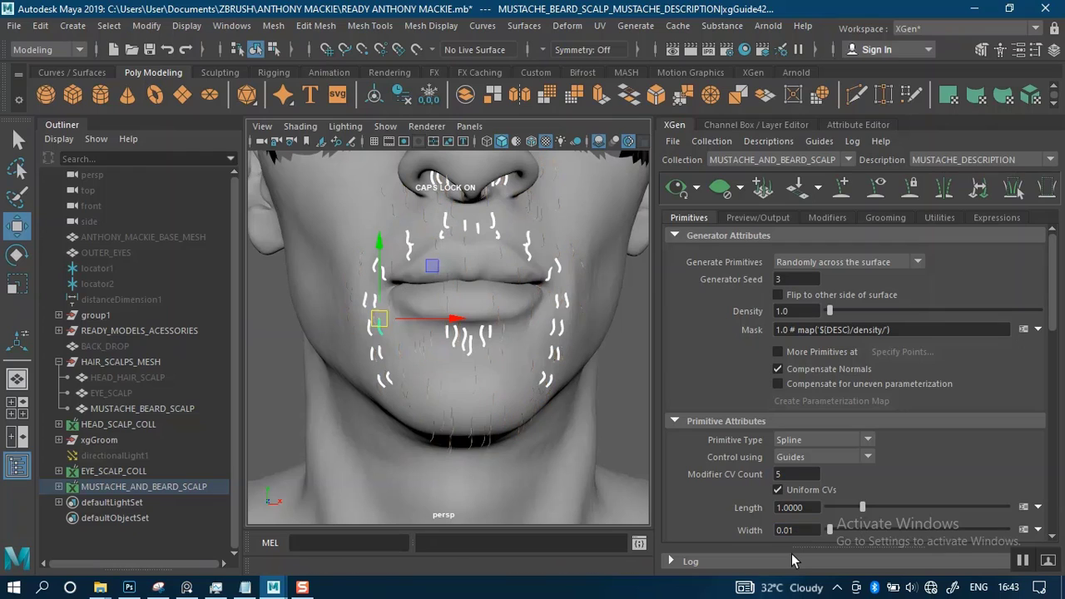
Set the mustache hair's taper to 0.71 and taper start to 0.76, and raise its generator density to 35.06
scroll(916, 374, down, 5)
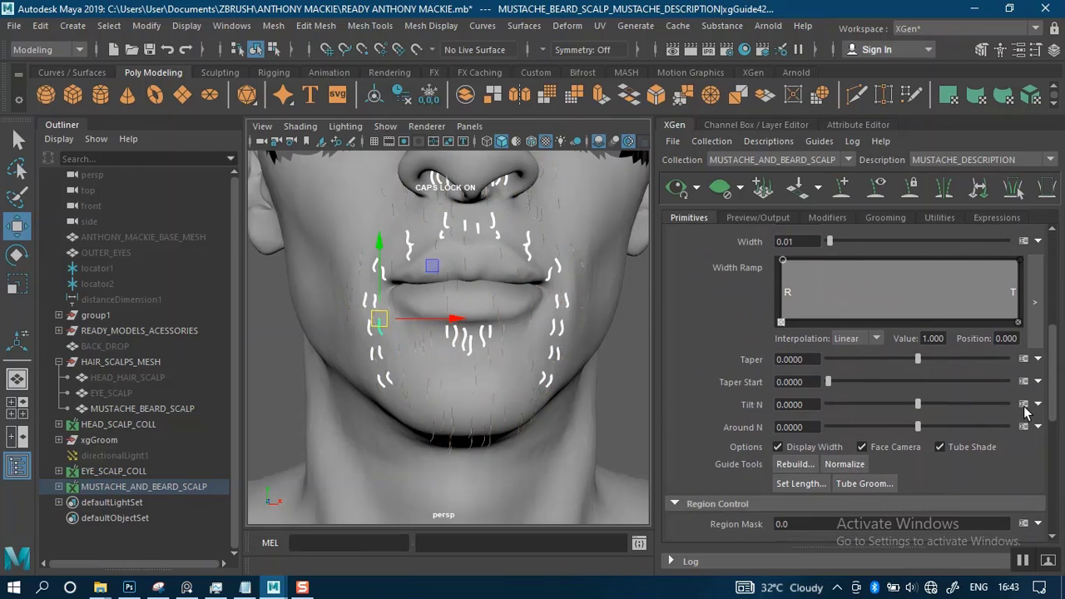
click(814, 359)
click(802, 382)
text(0.76)
key(Return)
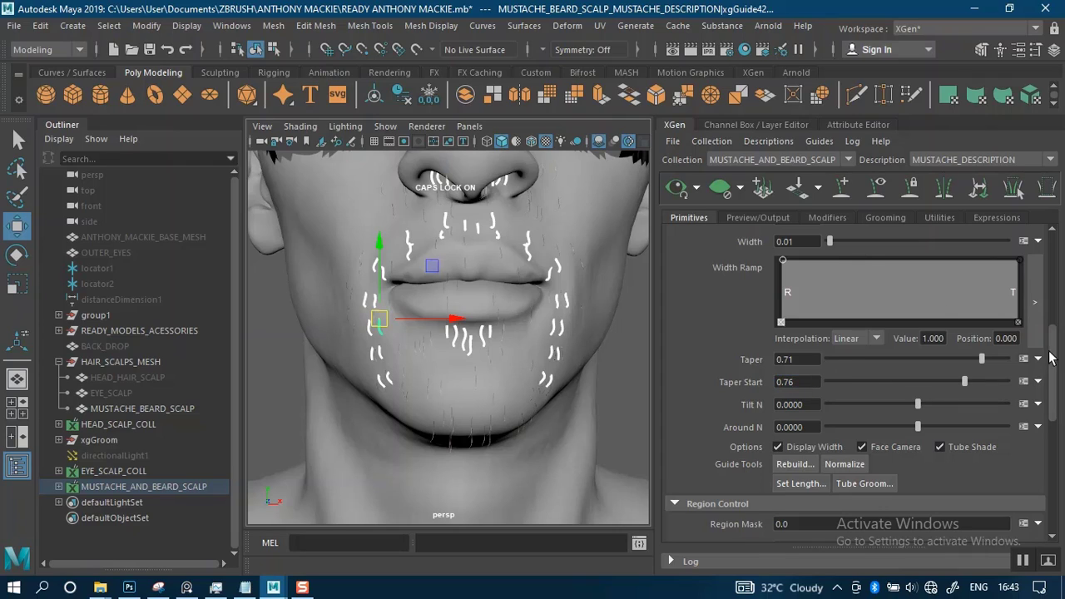
drag(1054, 389, 1052, 234)
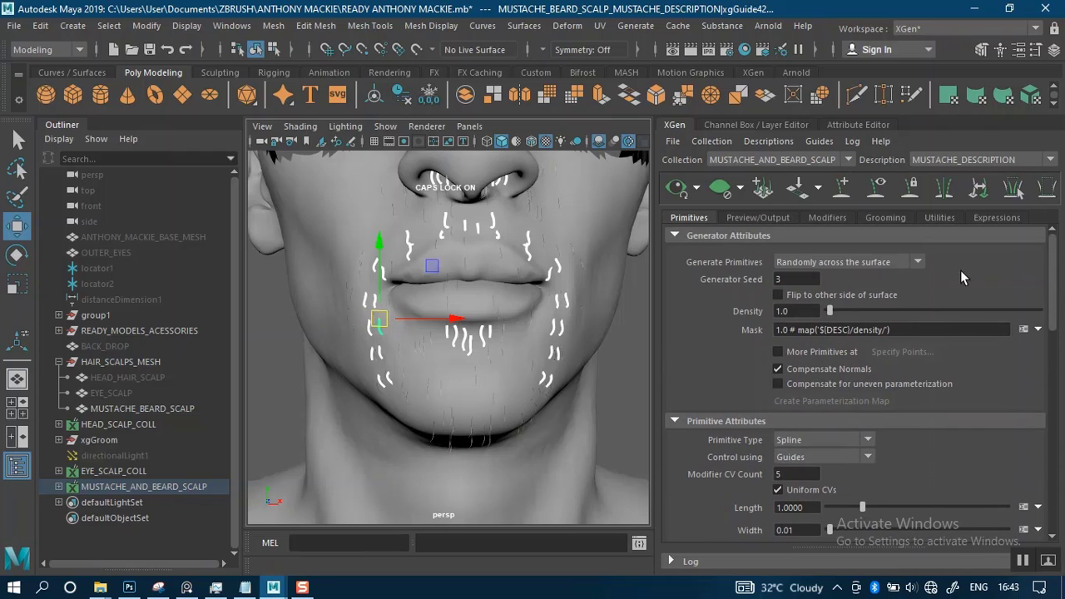
drag(828, 309, 902, 310)
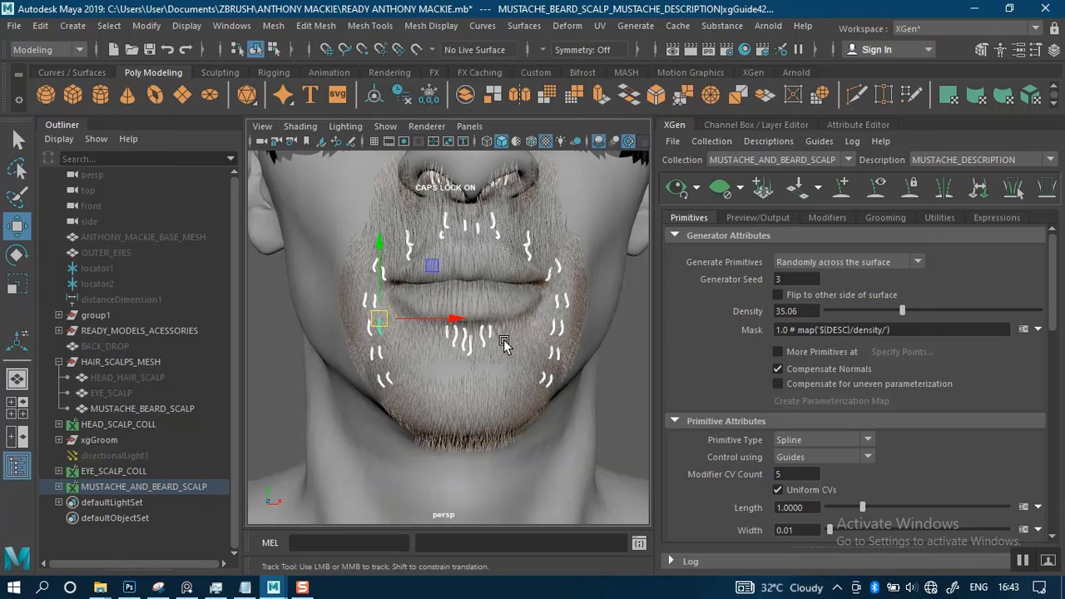
Select the MUSTACHE_BEARD_SCALP mesh and set the color of its MUSTACHE_AND_BEARD_SCALP1 lambert material to a darker grey
alt+middle_drag(504, 344, 507, 370)
alt+right_drag(518, 330, 529, 360)
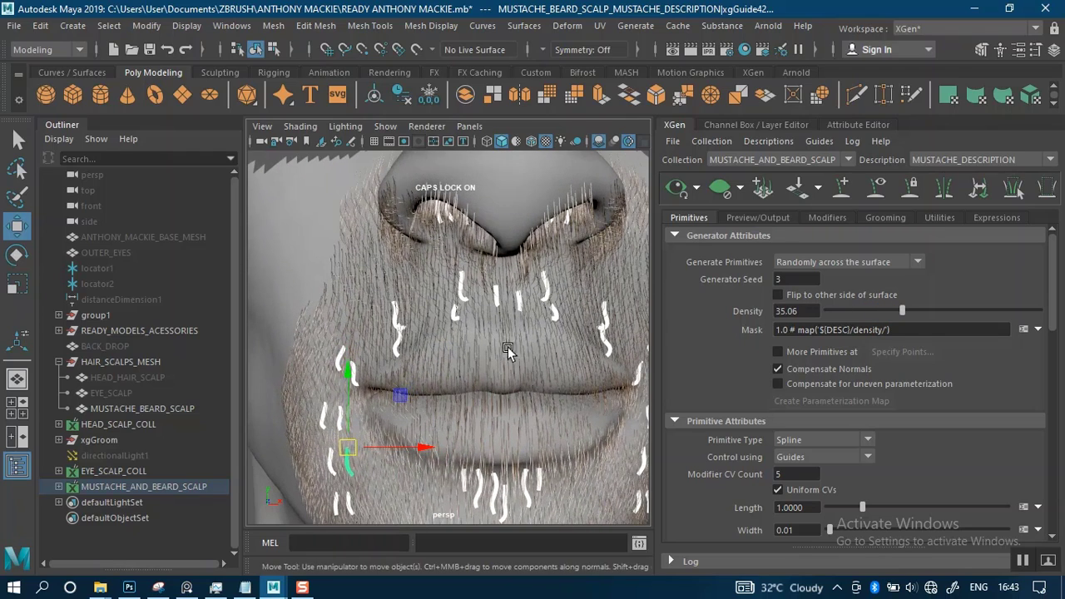
alt+middle_drag(511, 348, 536, 327)
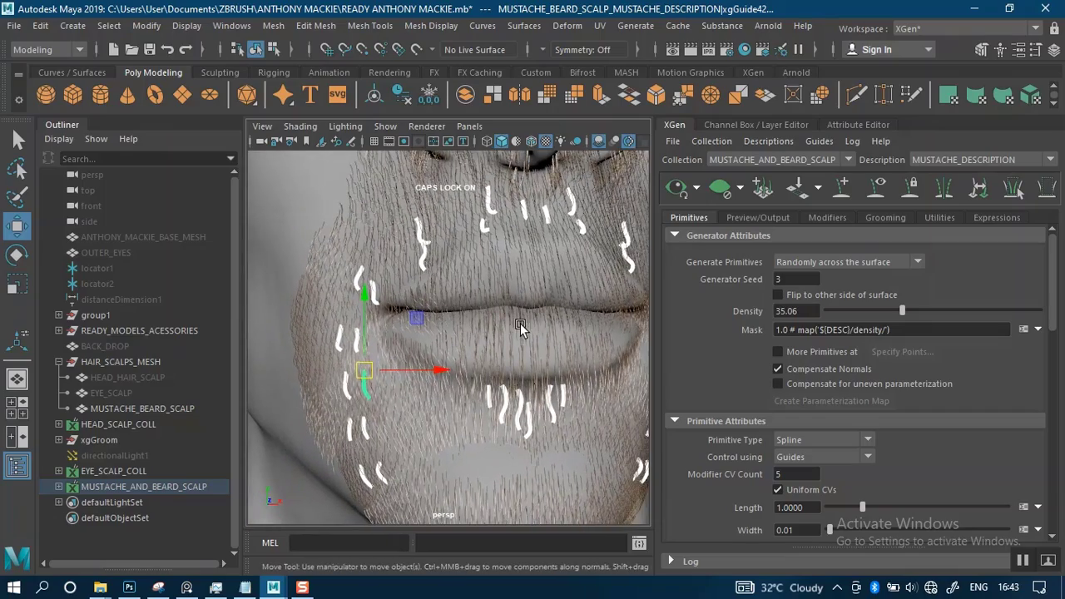
alt+right_drag(520, 332, 499, 306)
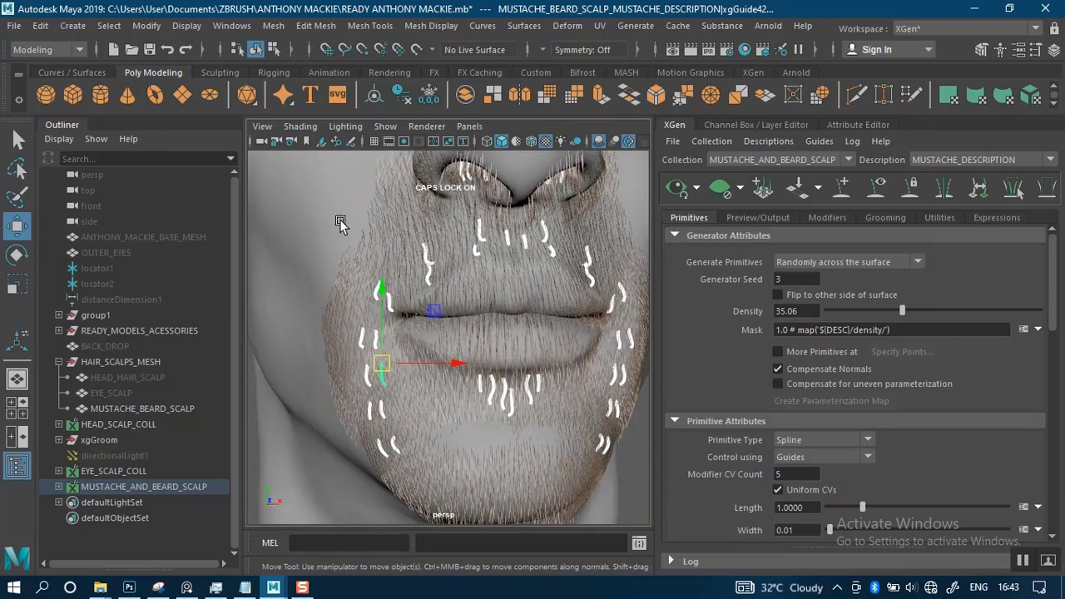
click(143, 409)
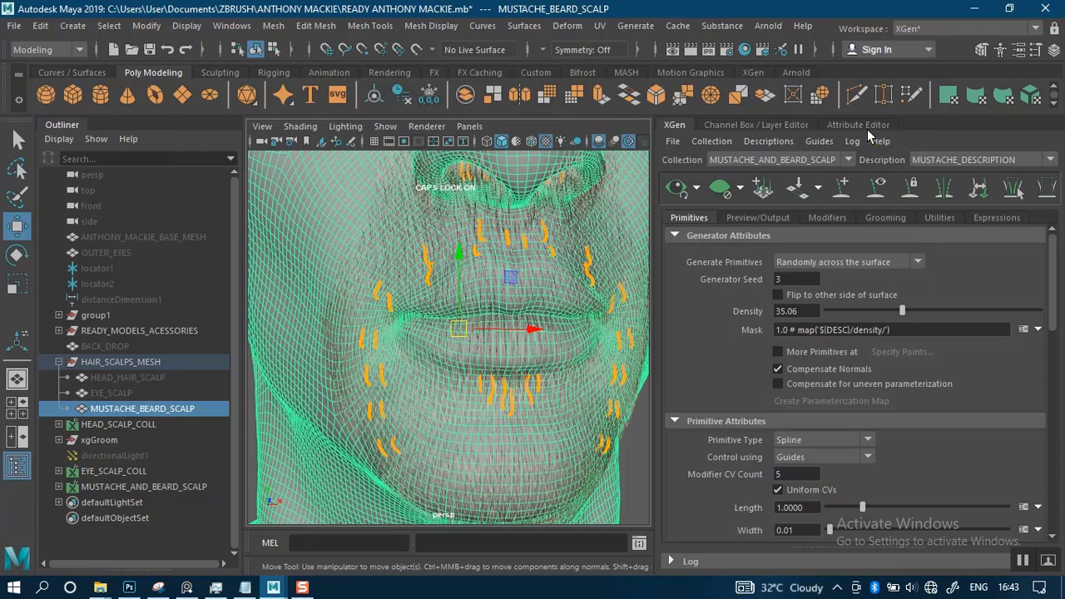
click(865, 127)
click(997, 169)
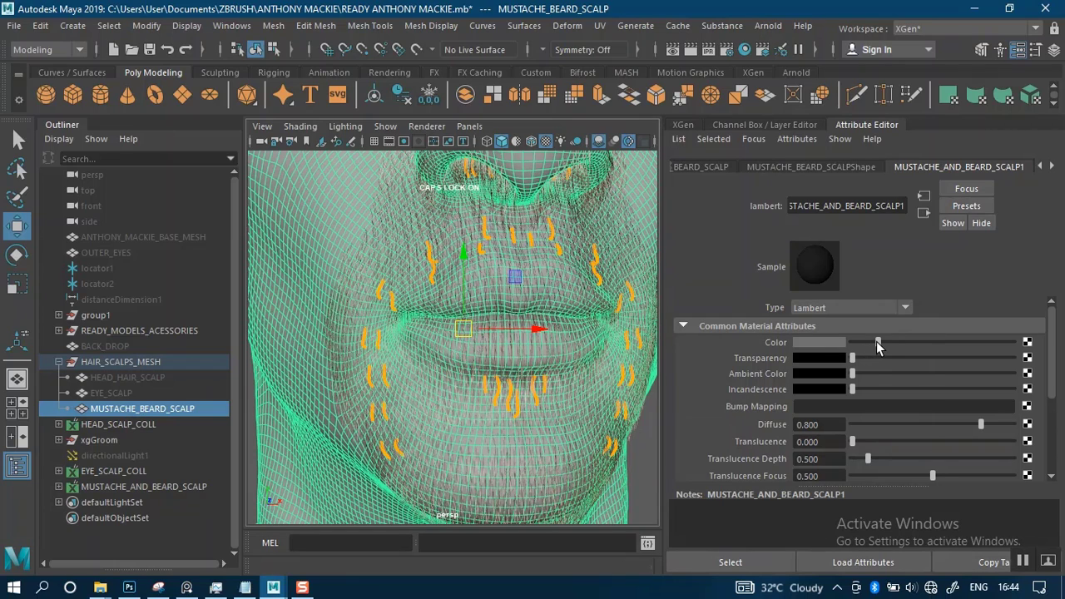
drag(876, 348, 880, 348)
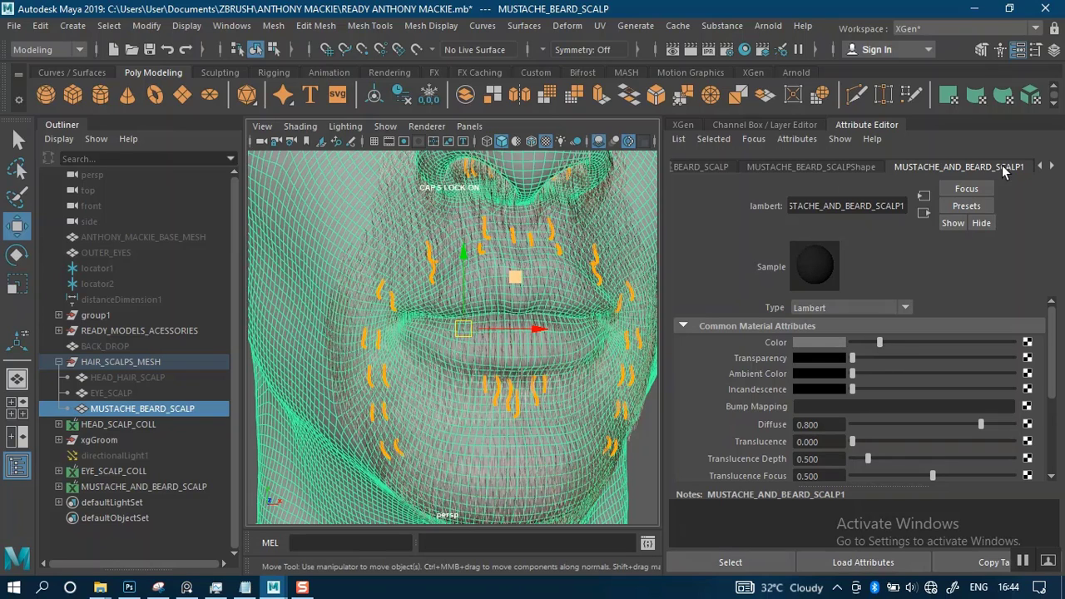
Darken the color of the scalp mesh's lambert19 material to a mid grey, then deselect the mesh
click(1051, 167)
click(1004, 166)
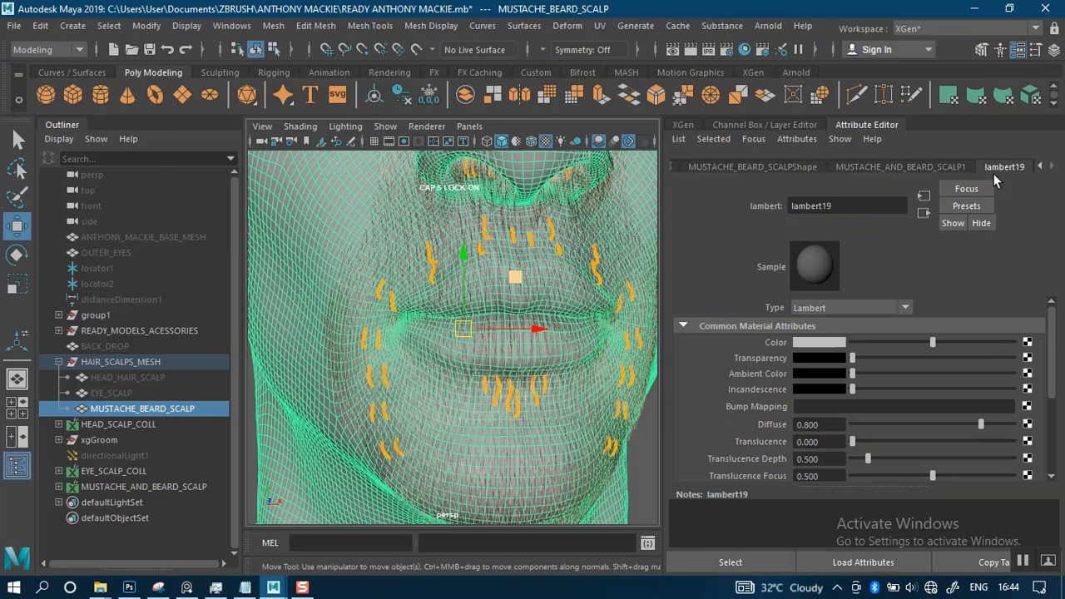
click(888, 170)
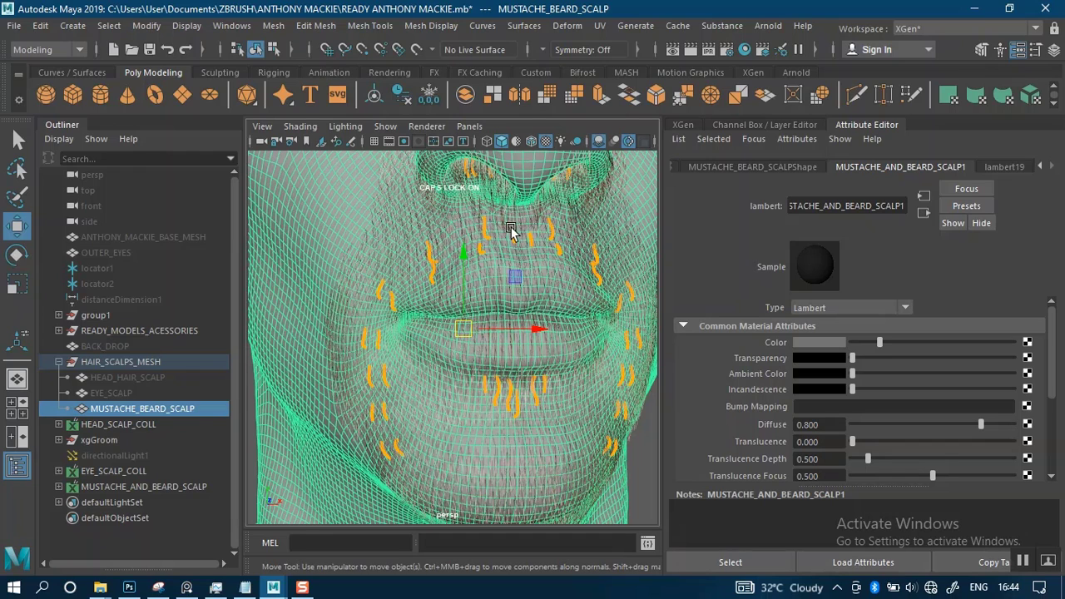
click(1005, 166)
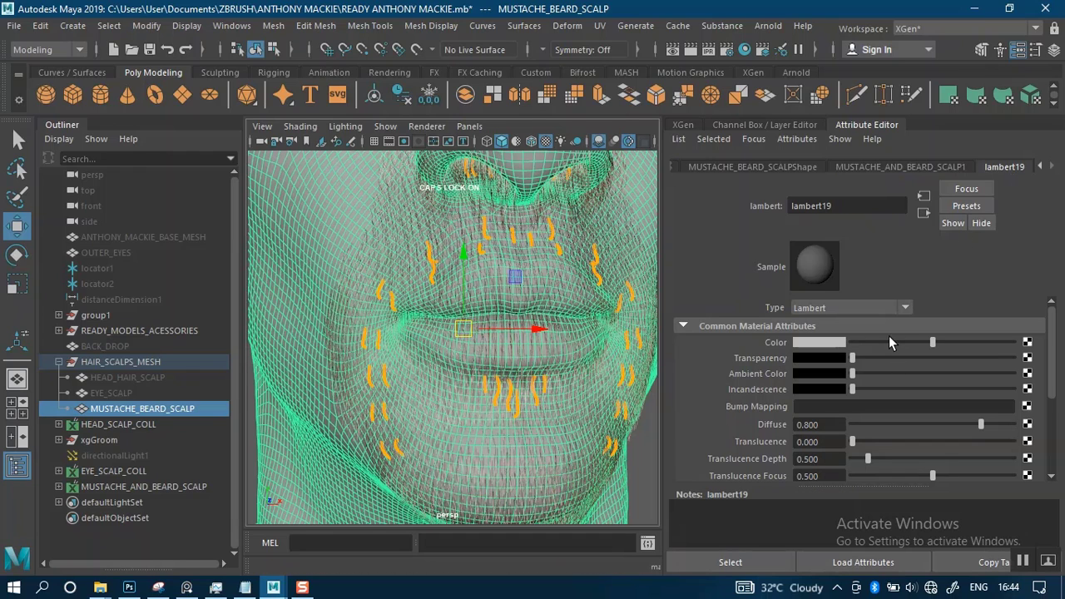
click(885, 341)
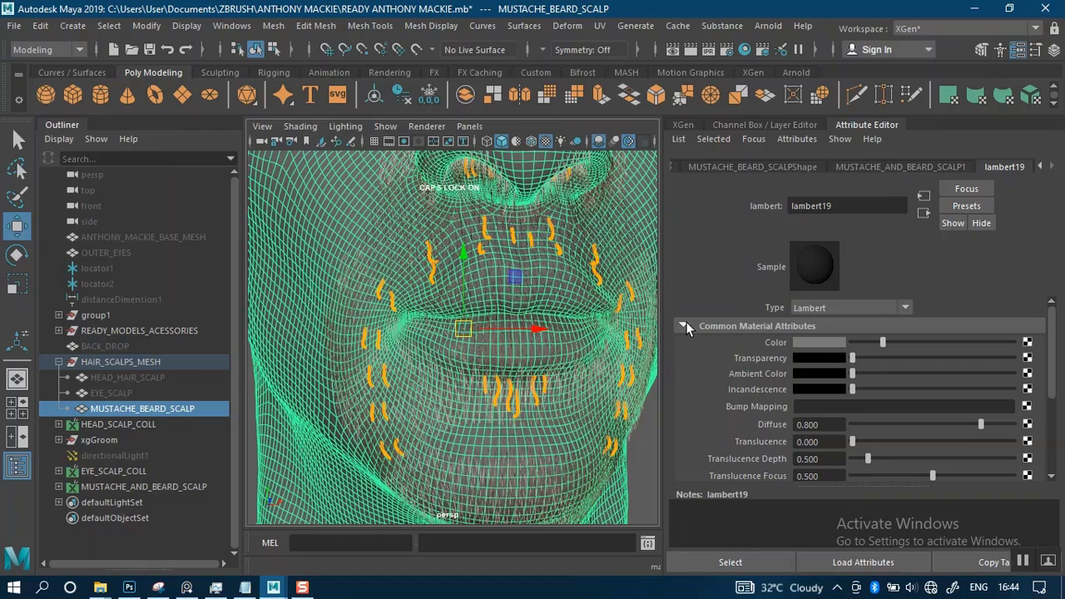
click(637, 446)
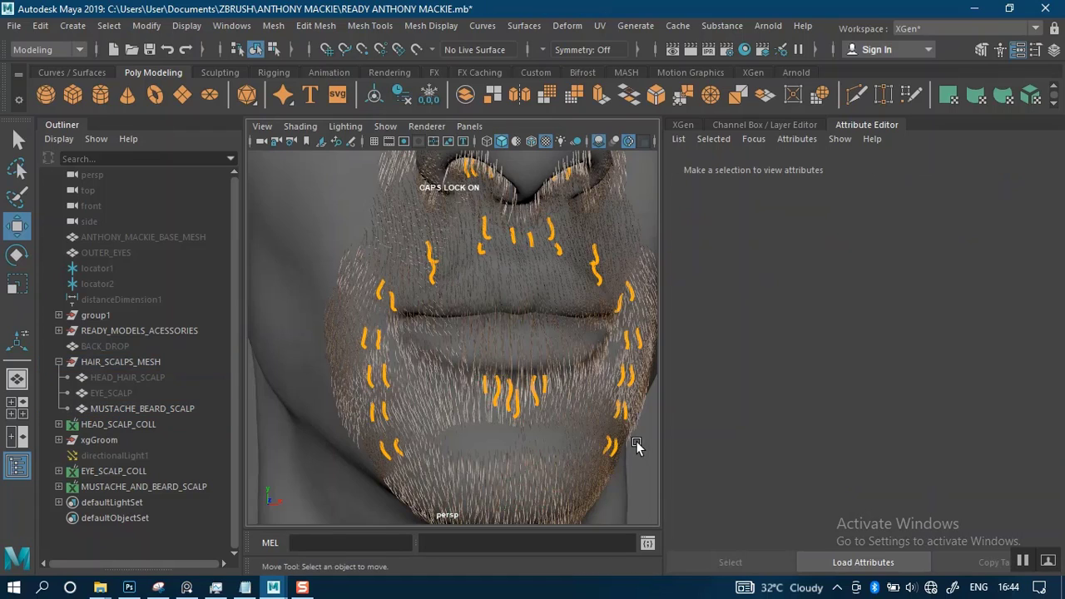
scroll(517, 367, down, 3)
scroll(517, 365, up, 3)
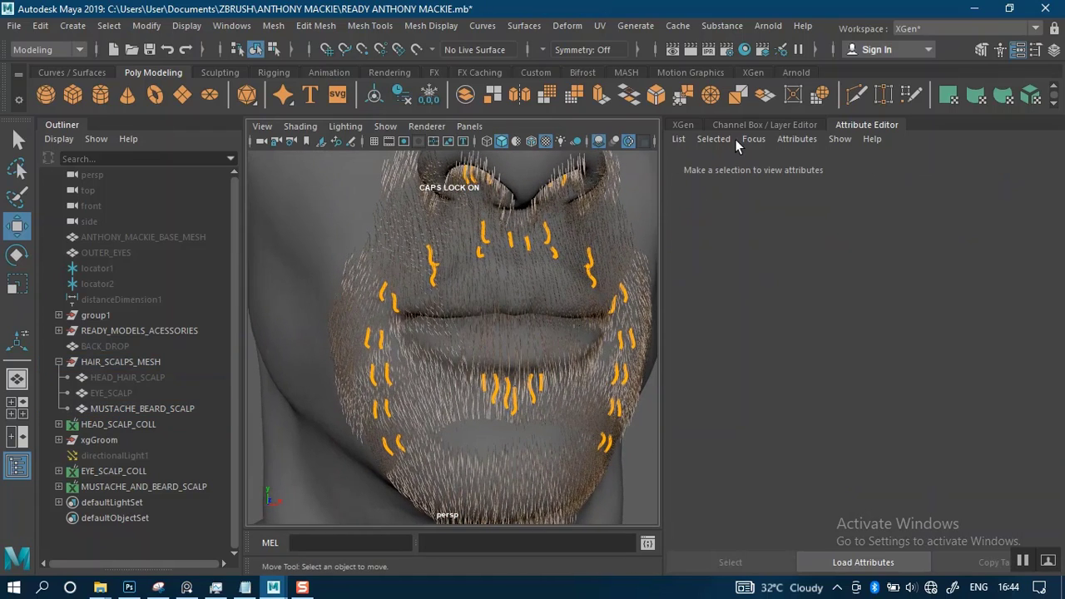
Start a new paint map for the MUSTACHE_DESCRIPTION generator mask, naming it MUSTACHE_DEN_MASK
click(686, 125)
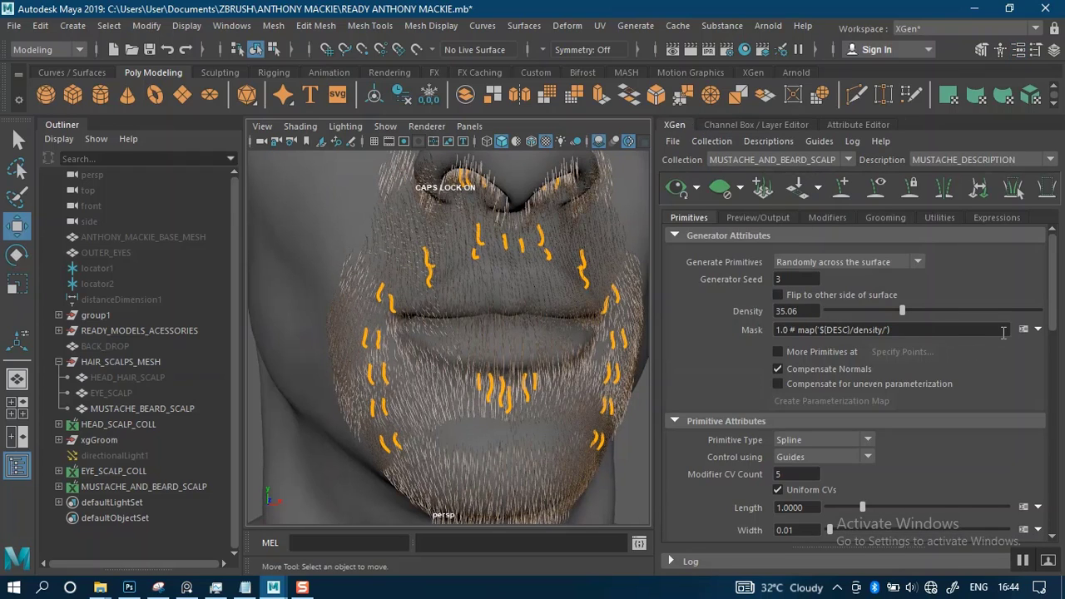
click(1038, 330)
click(986, 350)
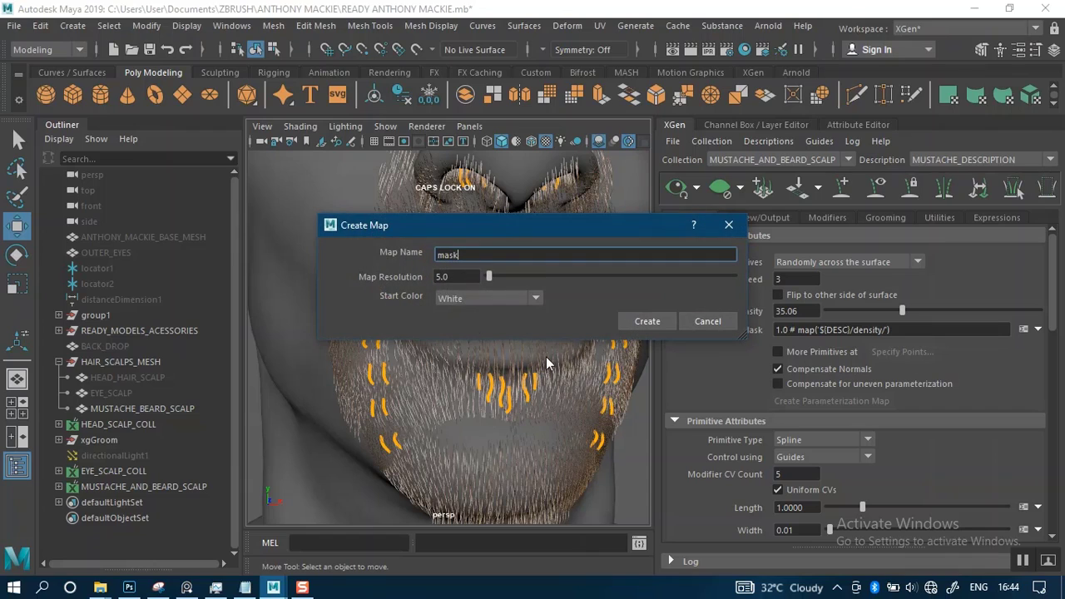
double_click(460, 255)
text(MUSTAVH)
key(BackSpace)
key(BackSpace)
text(CHE)
key(BackSpace)
text(_DEN)
key(BackSpace)
key(BackSpace)
key(BackSpace)
key(BackSpace)
text(E_DEN_MASK)
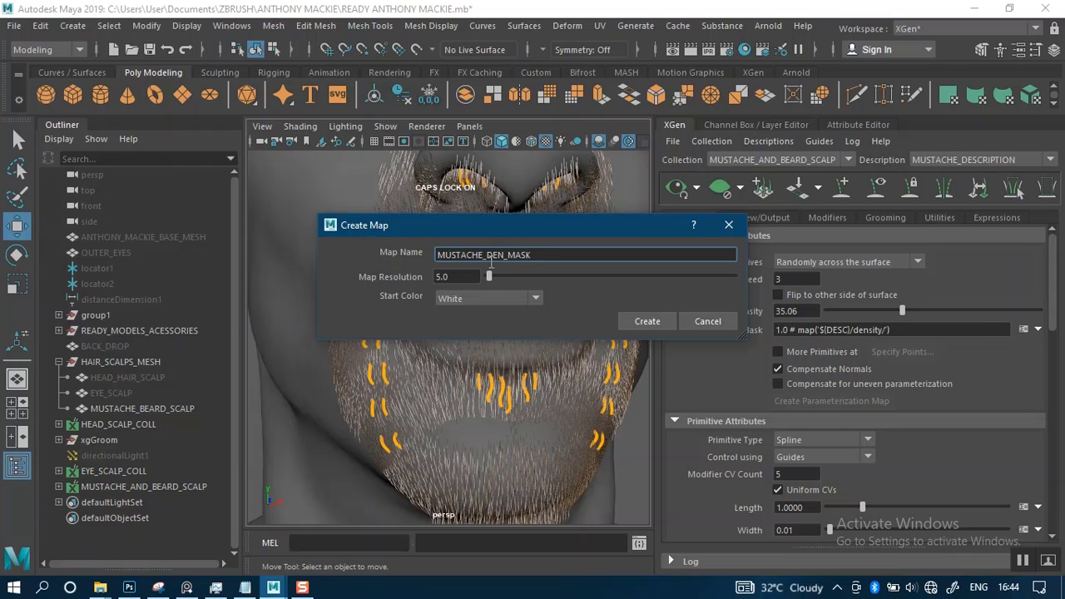
Create the mask map with a black start color and a map resolution of 30
click(537, 300)
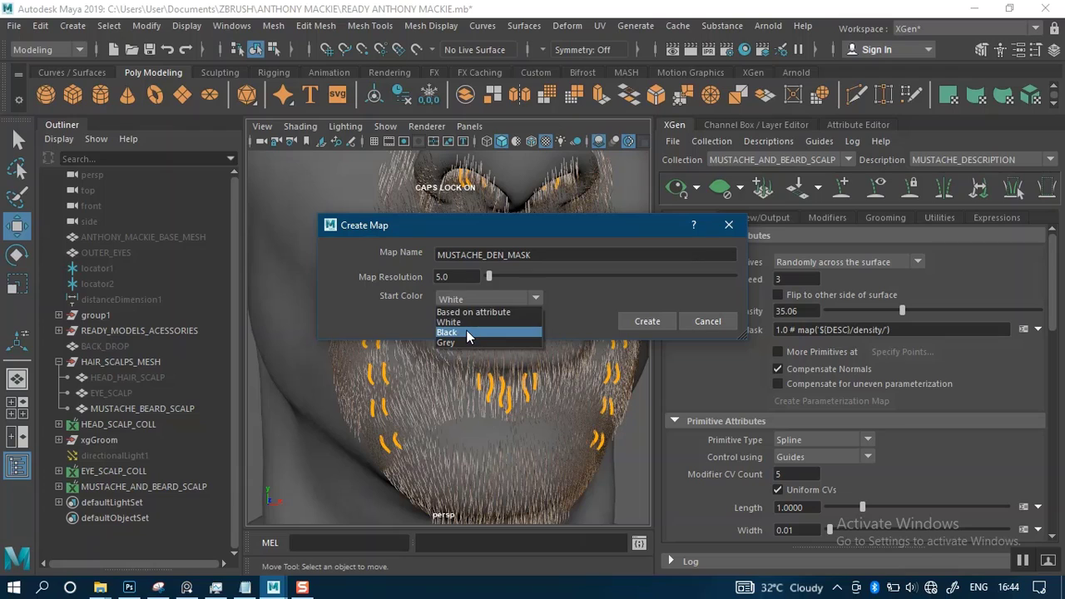
click(468, 334)
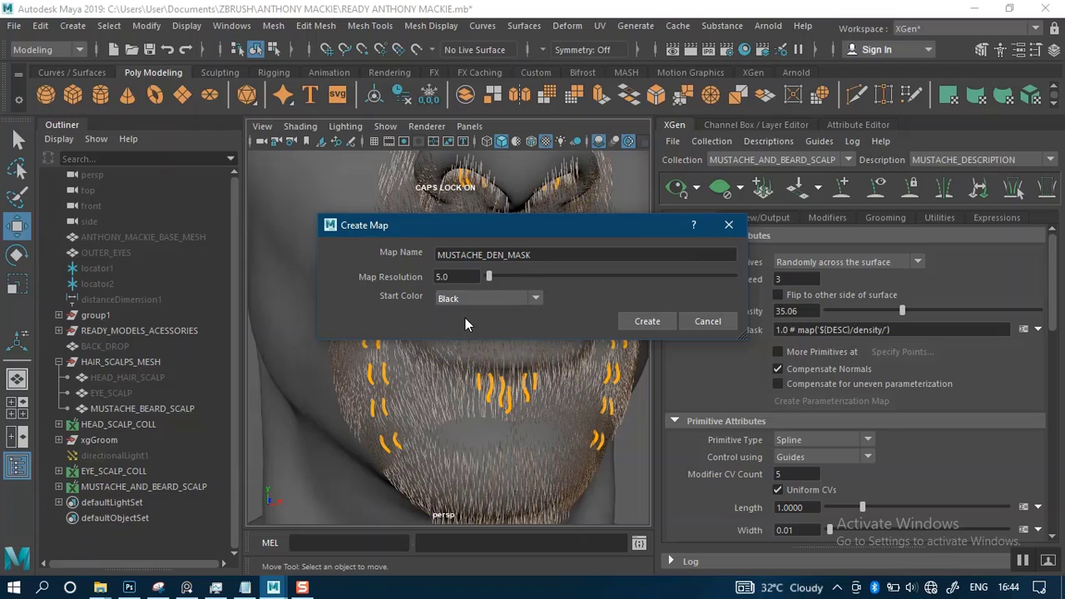
click(456, 270)
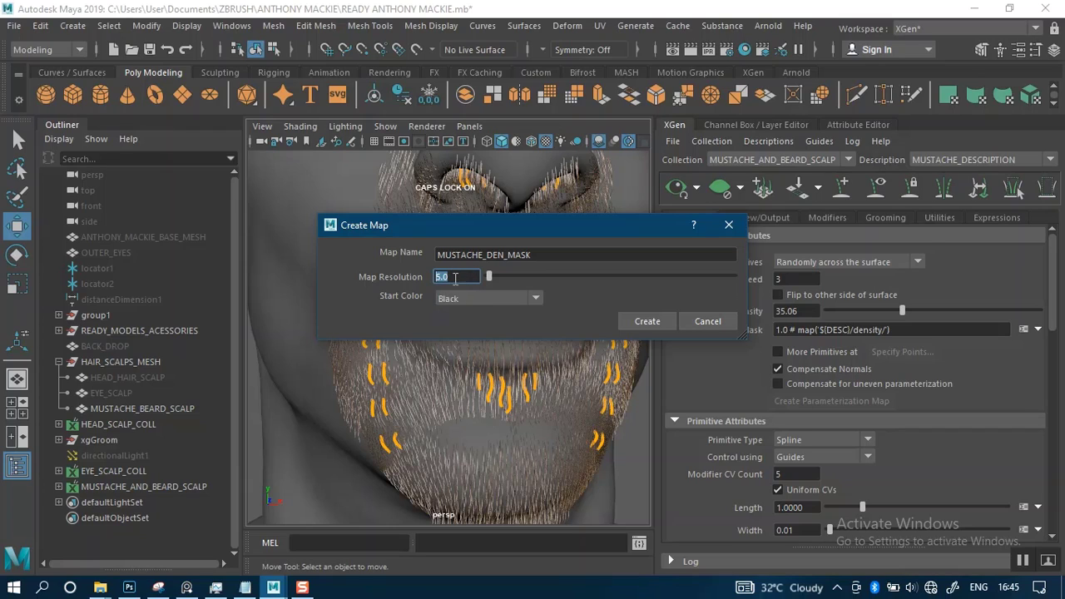
text(30)
click(640, 323)
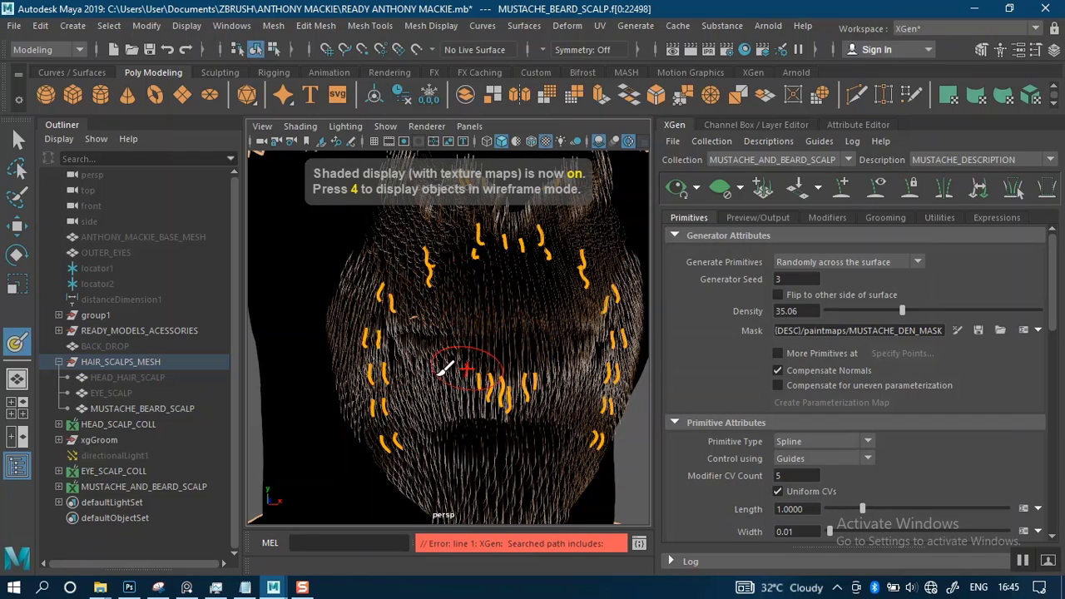
Set the 3D Paint Tool's color to white with the solid round Artisan brush, then minimize its settings
key(Caps_Lock)
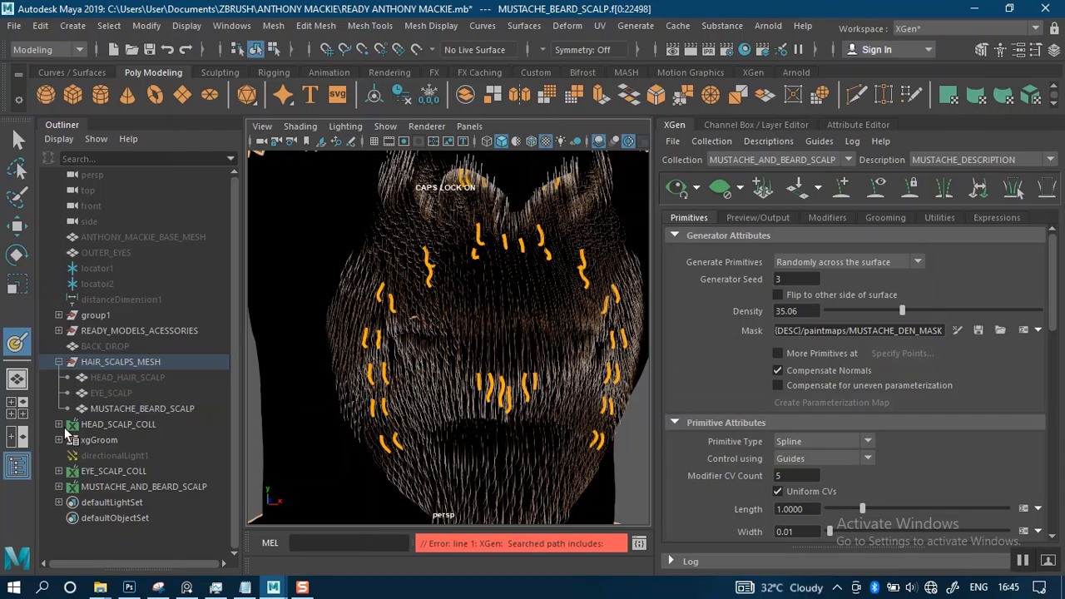
double_click(11, 348)
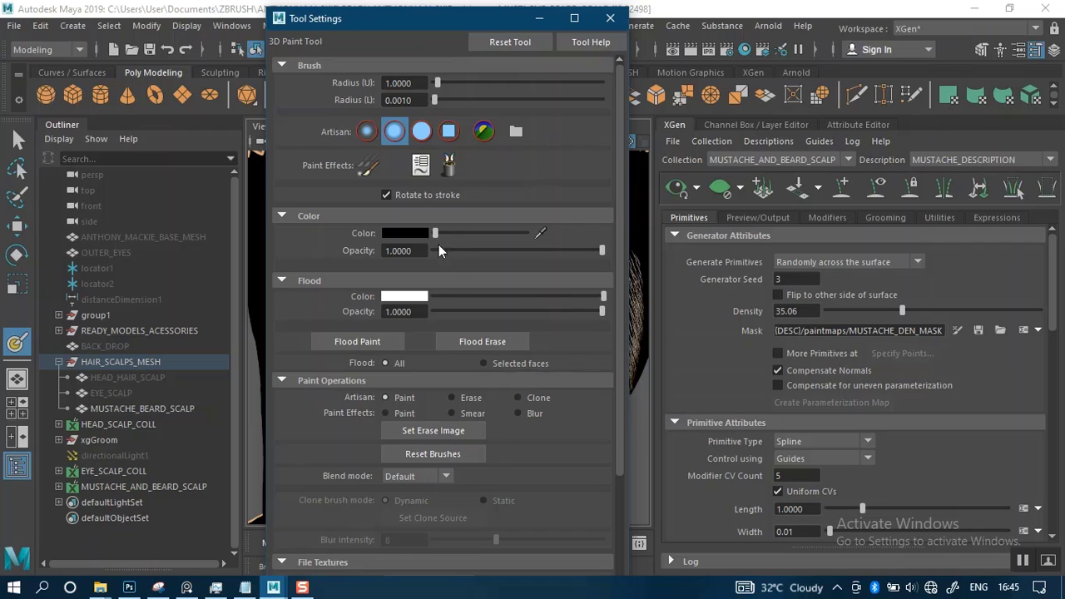
drag(436, 234, 526, 233)
click(422, 131)
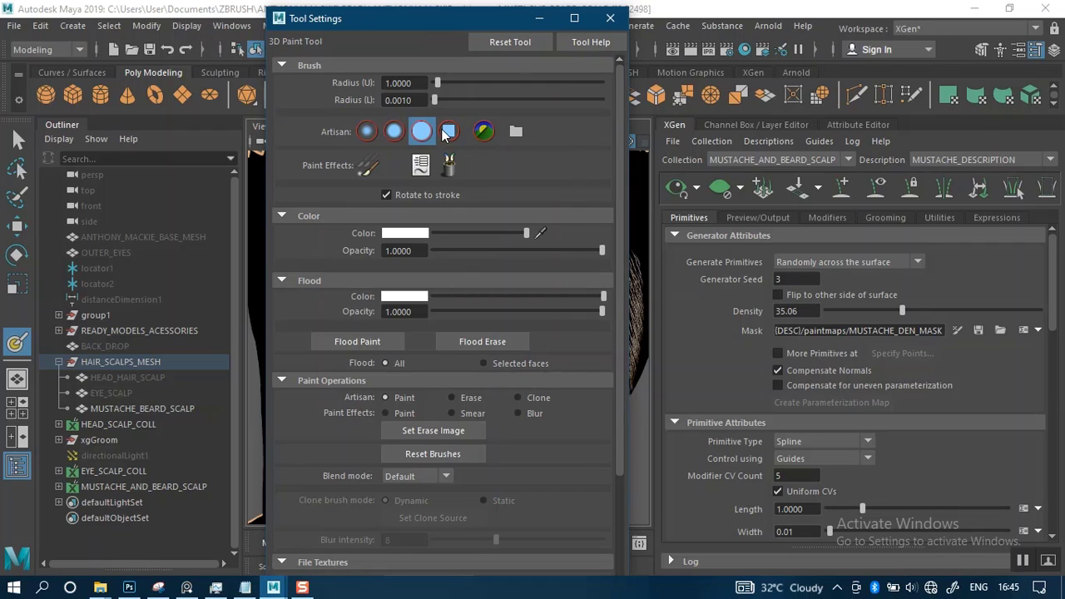
click(540, 18)
Paint a white patch on the MUSTACHE_DEN_MASK map beside the guides on one side of the upper lip and save the mask
scroll(464, 325, up, 5)
alt+drag(465, 336, 455, 429)
alt+middle_drag(455, 429, 463, 312)
mouse_move(452, 305)
mouse_down()
mouse_move(440, 304)
mouse_move(493, 298)
mouse_up()
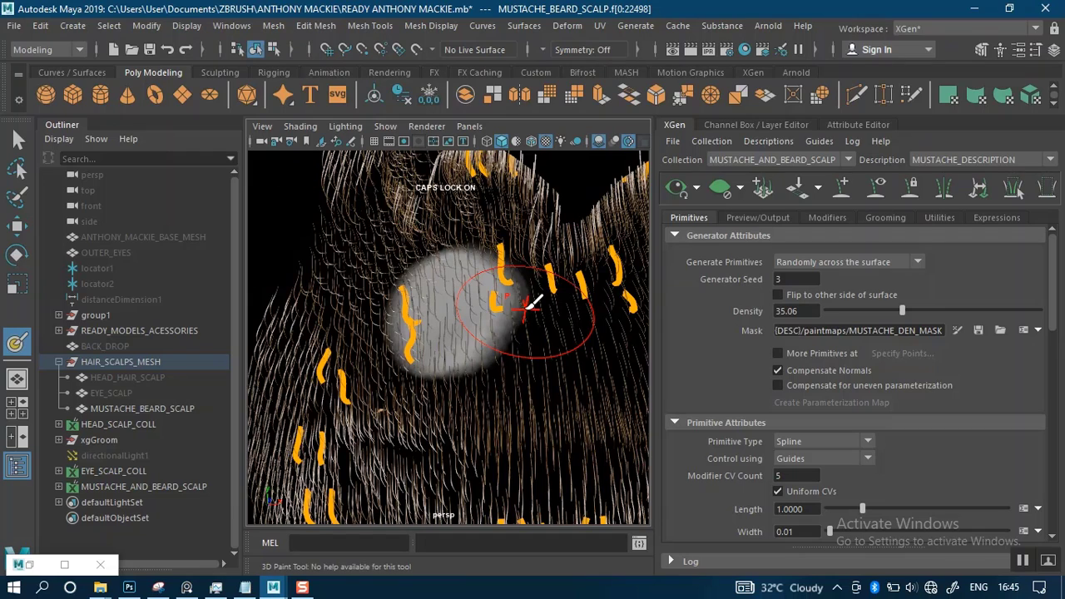
key(ctrl+s)
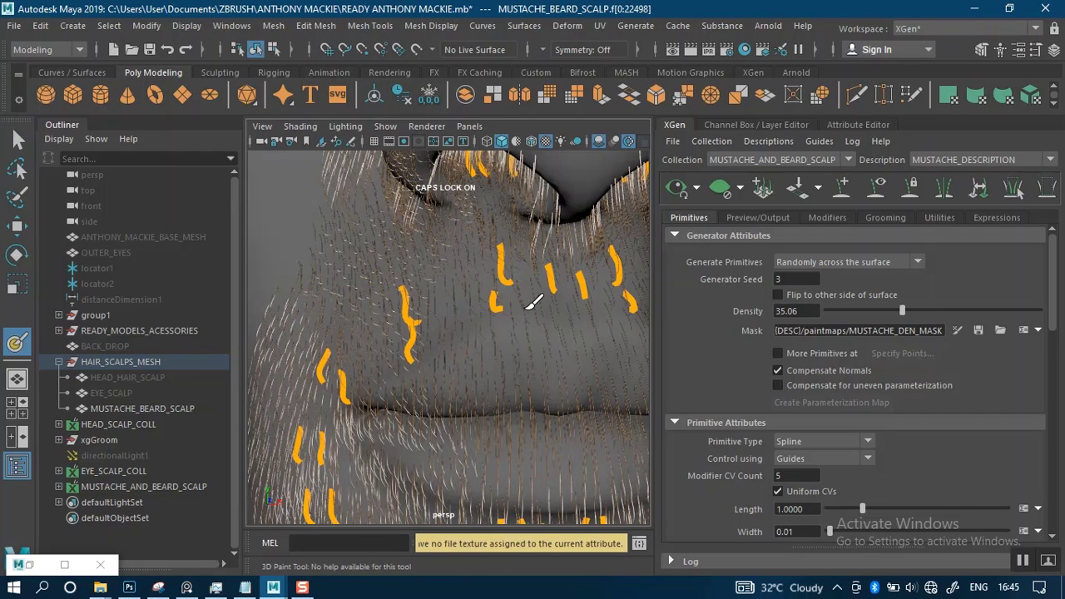
click(956, 330)
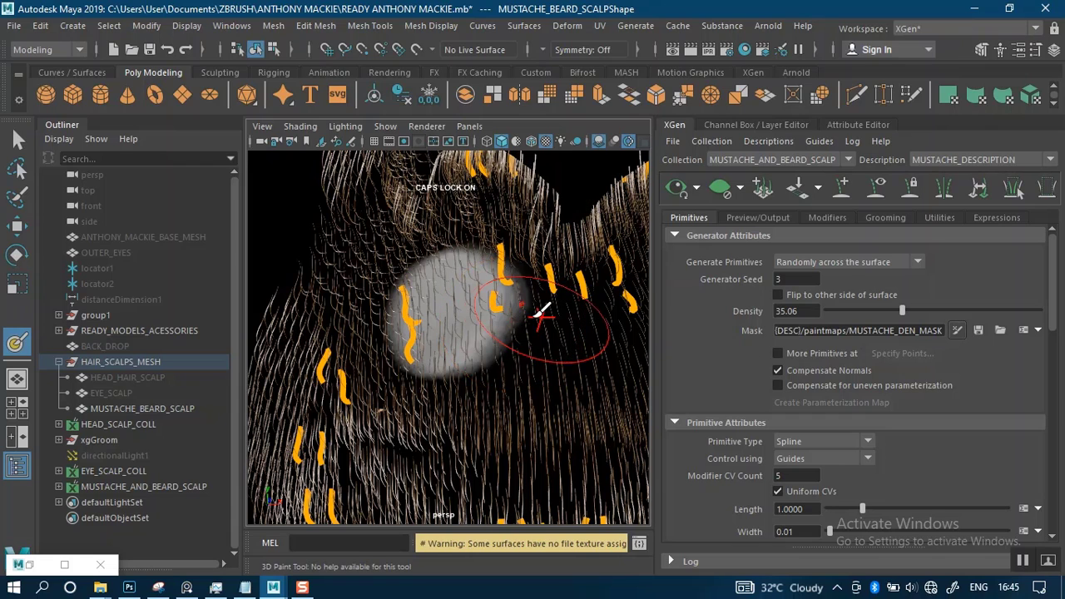
click(978, 332)
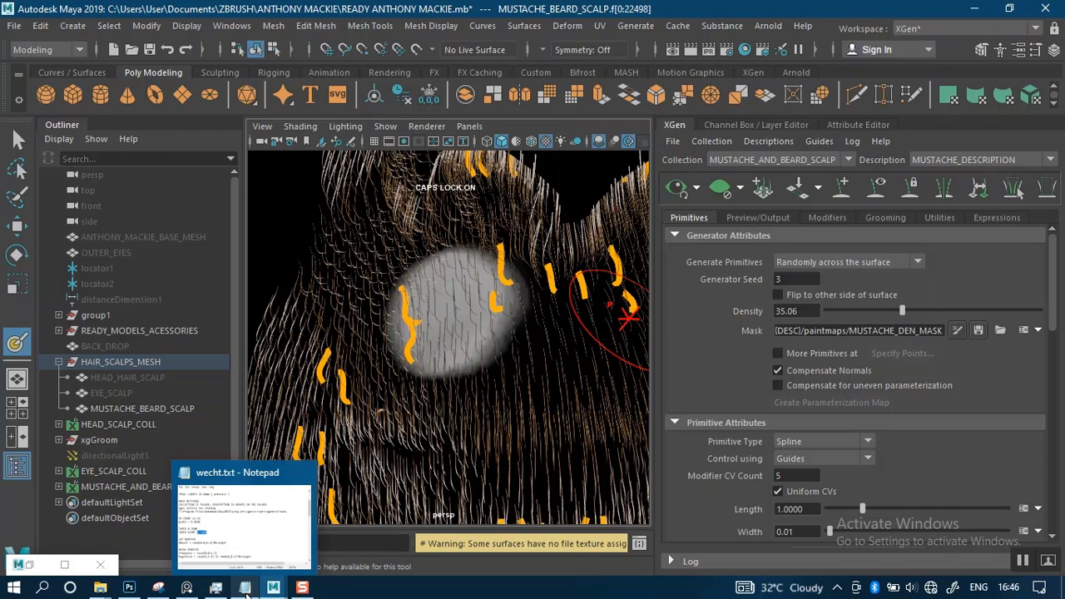
Set the 3D Paint Tool to white with the solid round Artisan brush for the MUSTACHE_DEN mask and collapse its paint operations
mouse_move(273, 587)
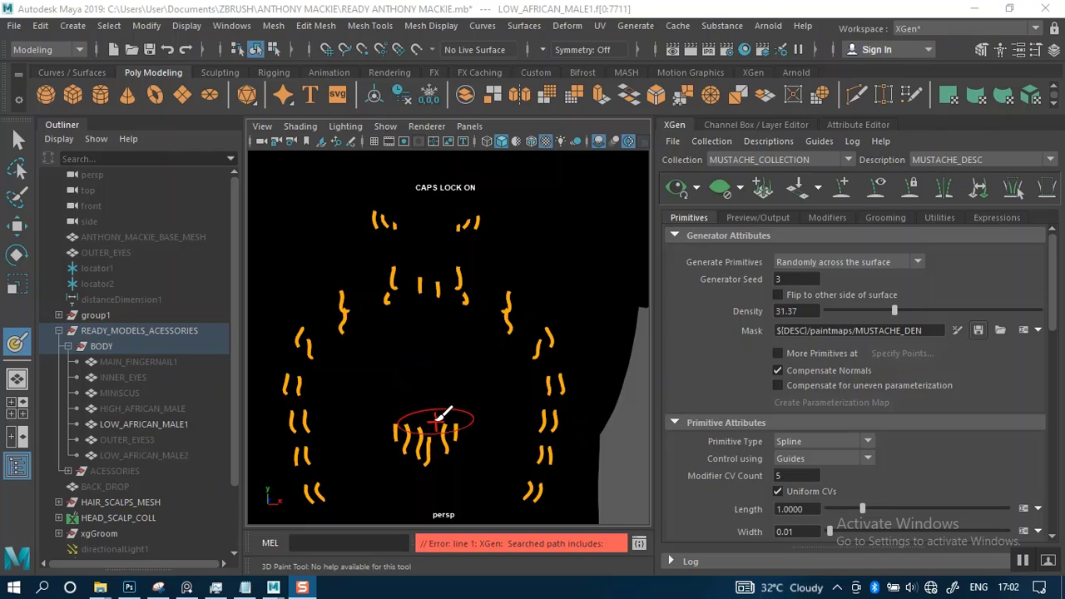
scroll(438, 416, down, 5)
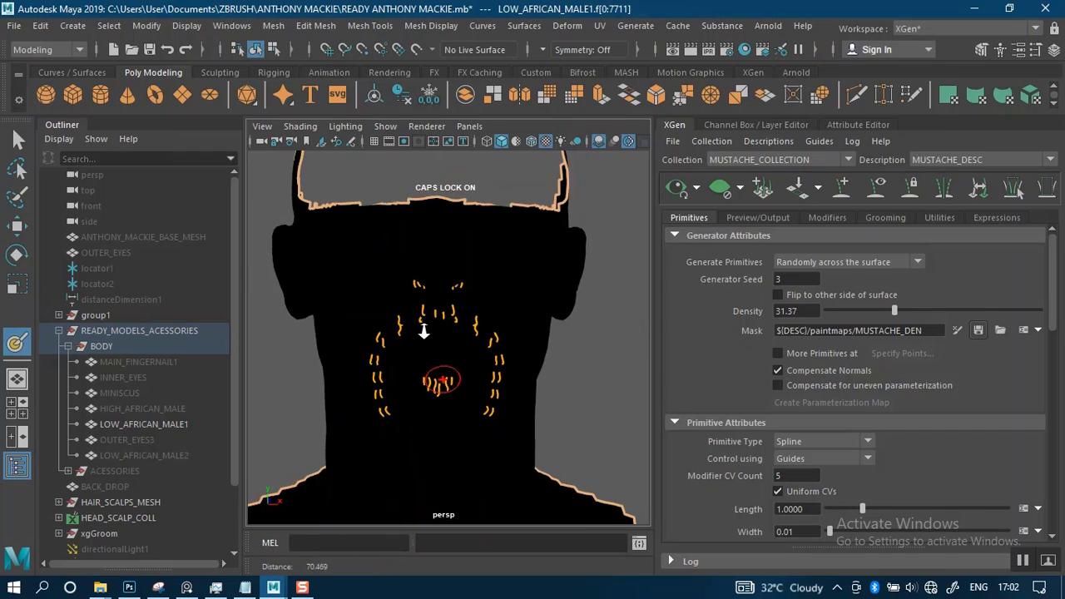
scroll(503, 325, up, 4)
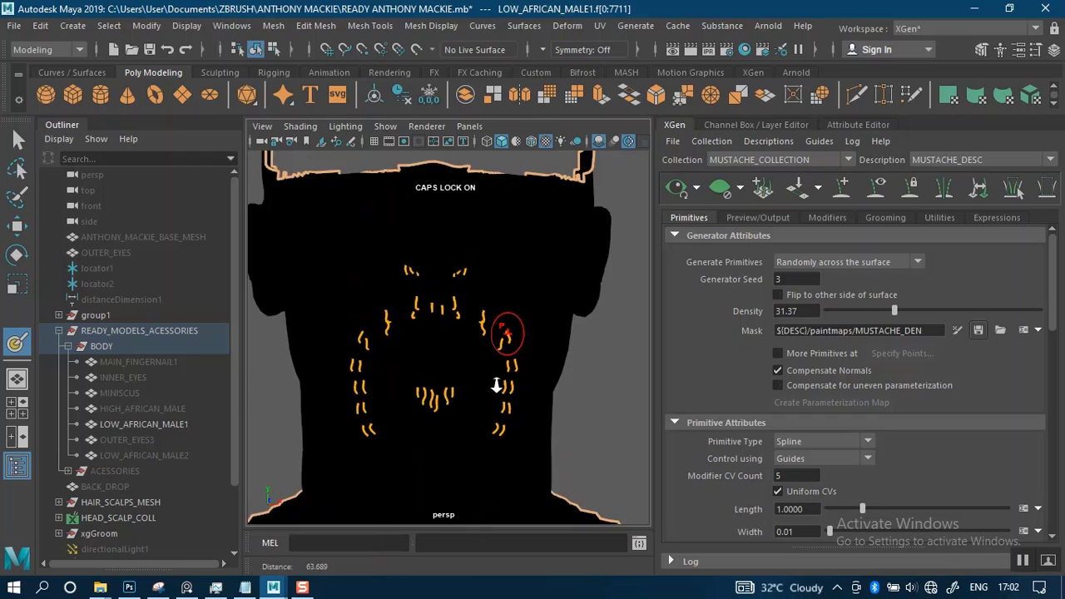
scroll(504, 375, up, 4)
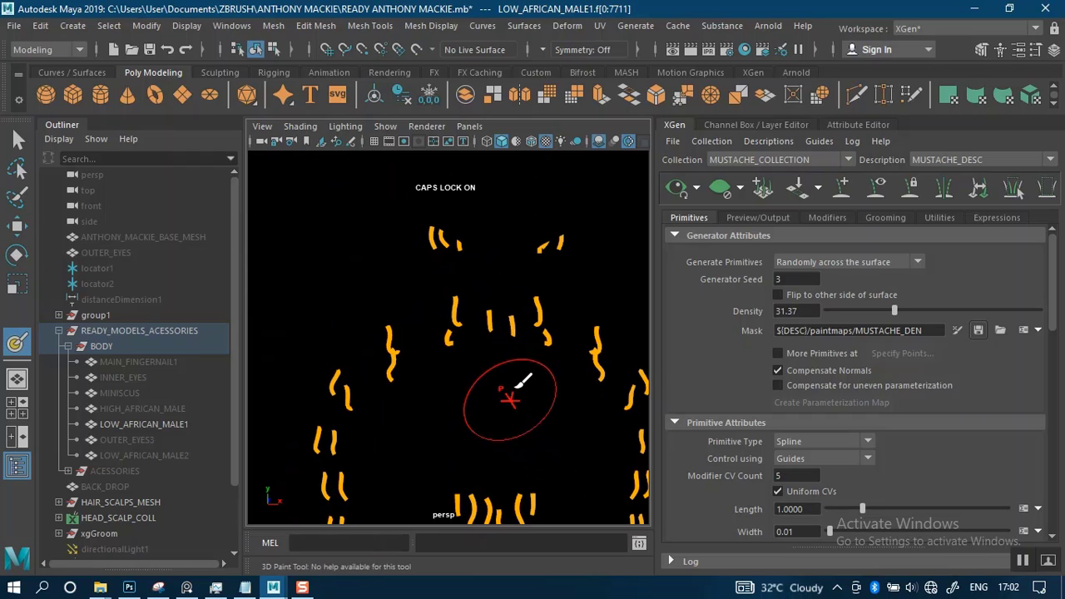
mouse_move(510, 389)
alt+middle_down()
mouse_move(487, 382)
mouse_move(506, 389)
alt+middle_up()
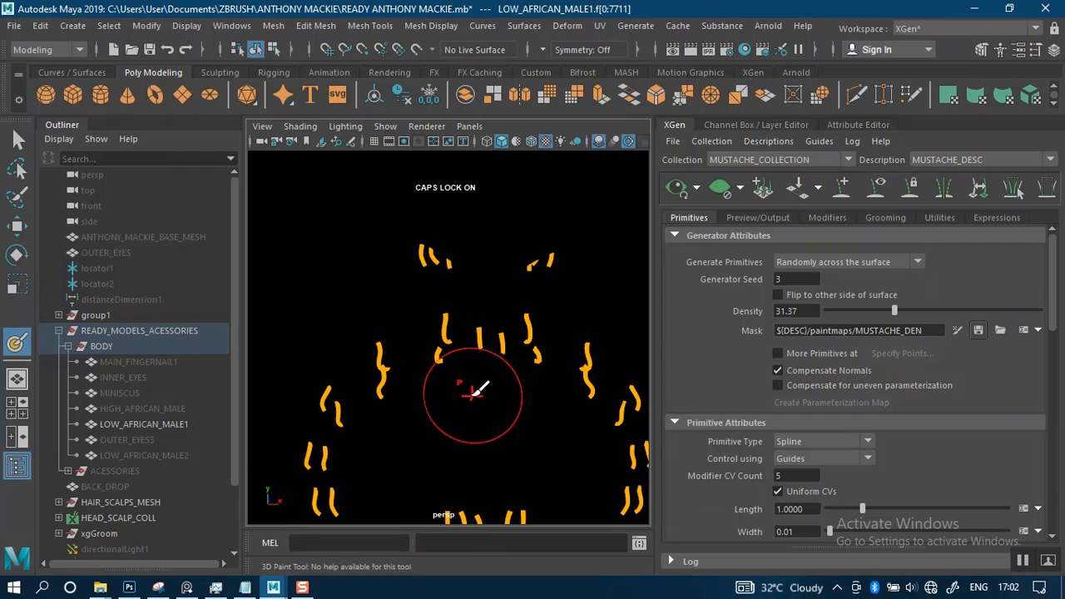
alt+right_drag(479, 372, 491, 383)
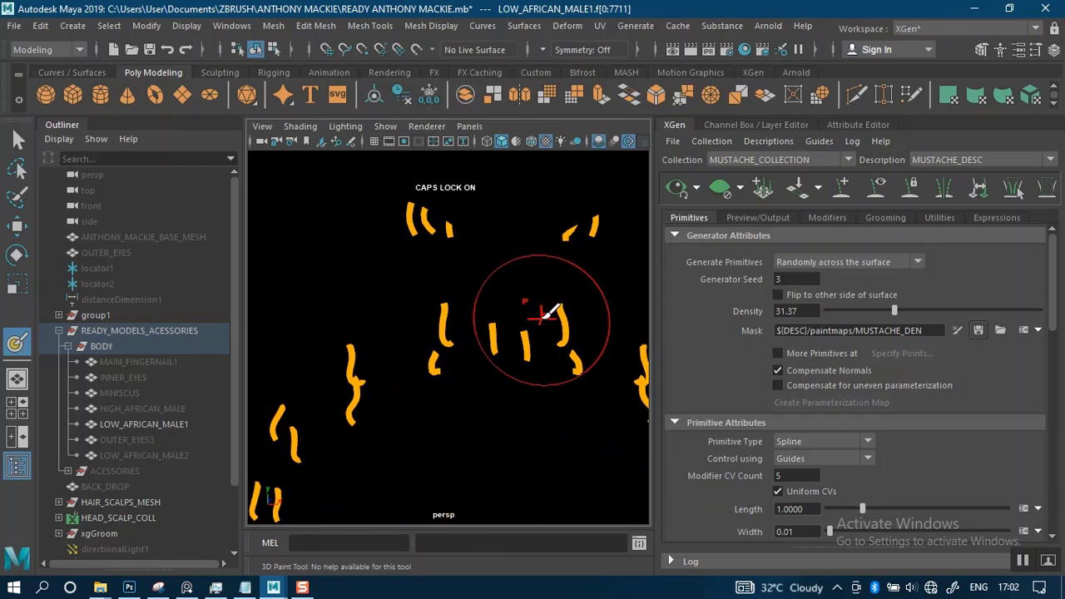
double_click(17, 343)
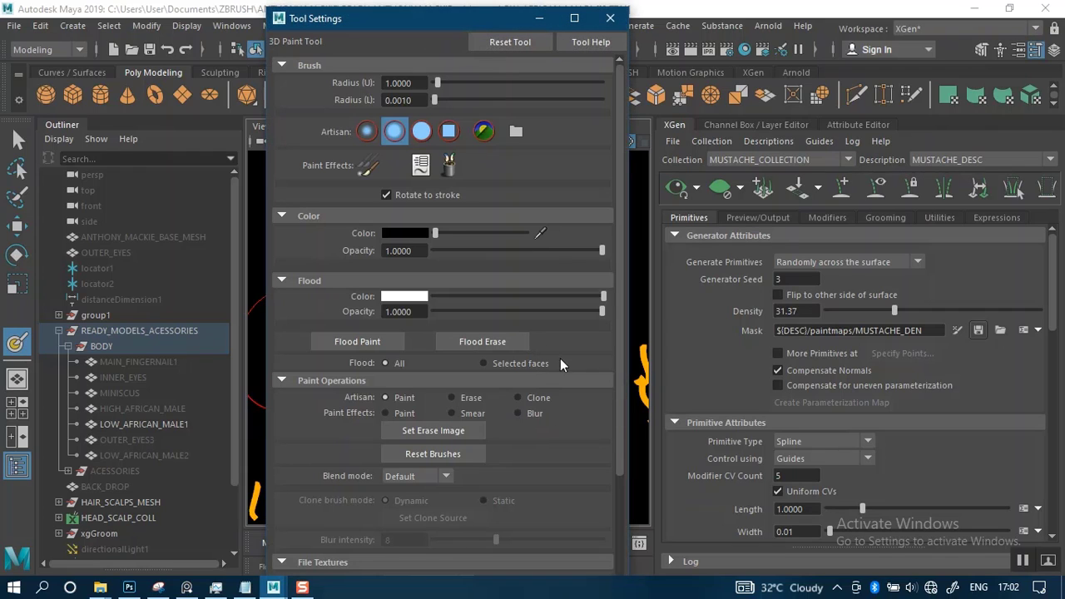
drag(435, 232, 541, 230)
click(422, 131)
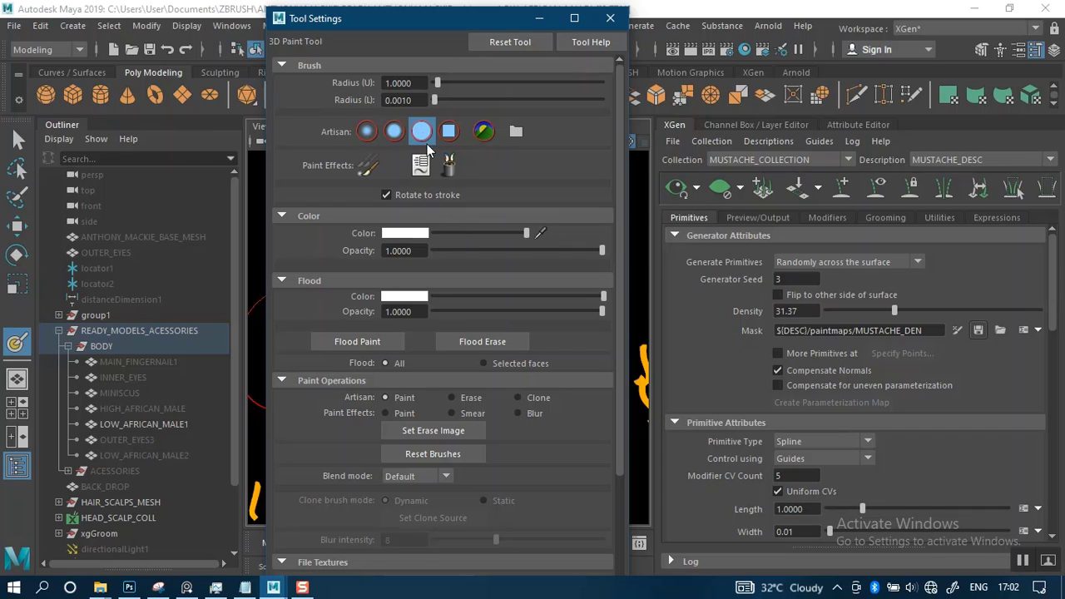
click(282, 381)
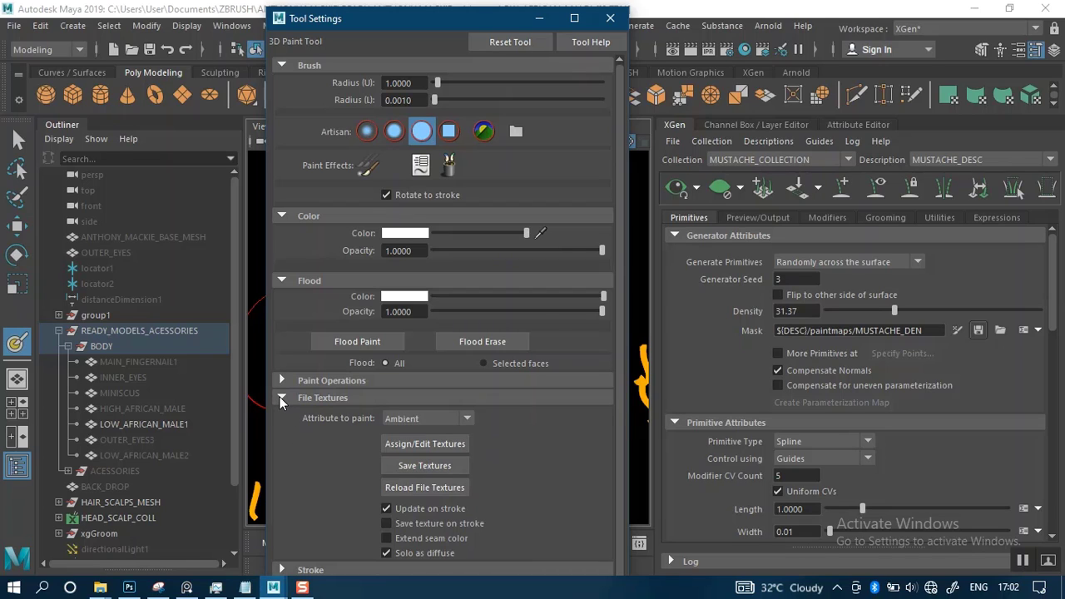
Turn on reflection across the X axis in the 3D Paint Tool's stroke settings, then minimize the settings
click(281, 570)
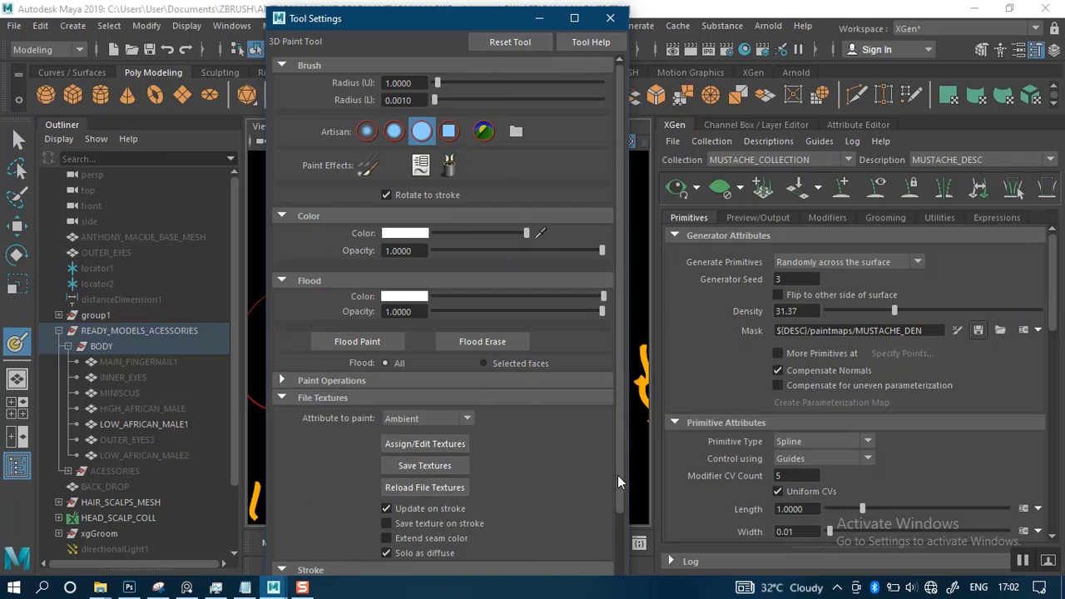
mouse_move(617, 475)
mouse_down()
mouse_move(619, 543)
mouse_move(518, 544)
mouse_up()
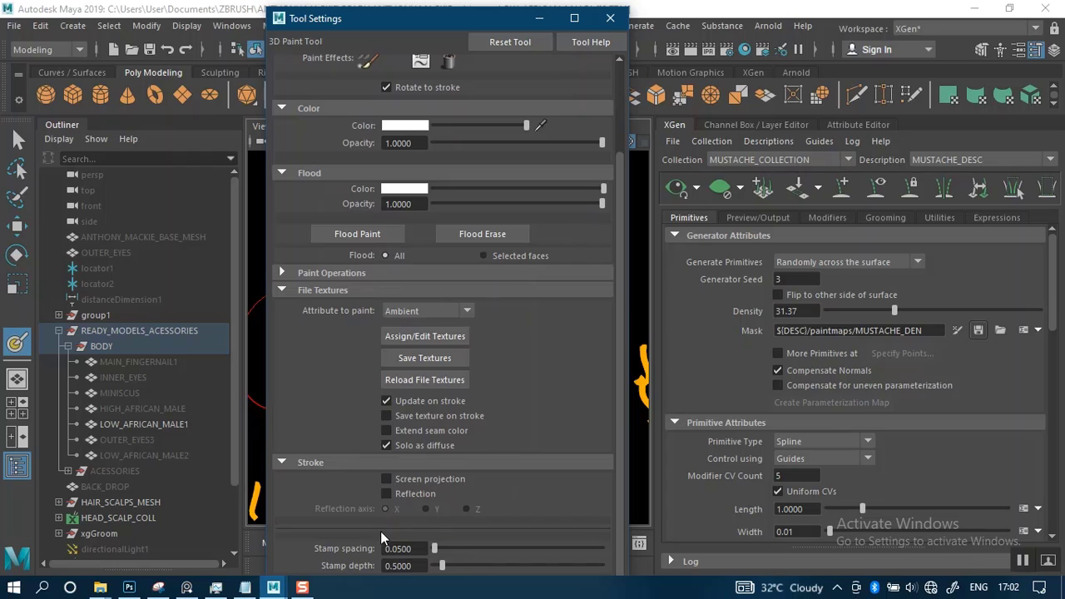
click(539, 18)
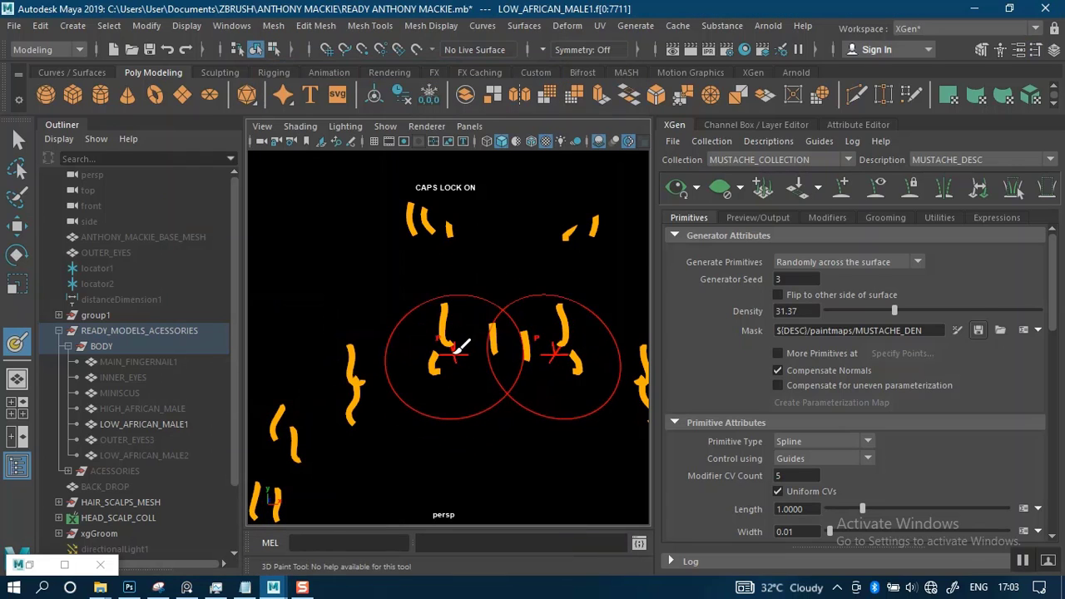
Shrink the paint brush to suit the gaps between the guides and overlay the wireframe on the shaded head
drag(455, 354, 383, 366)
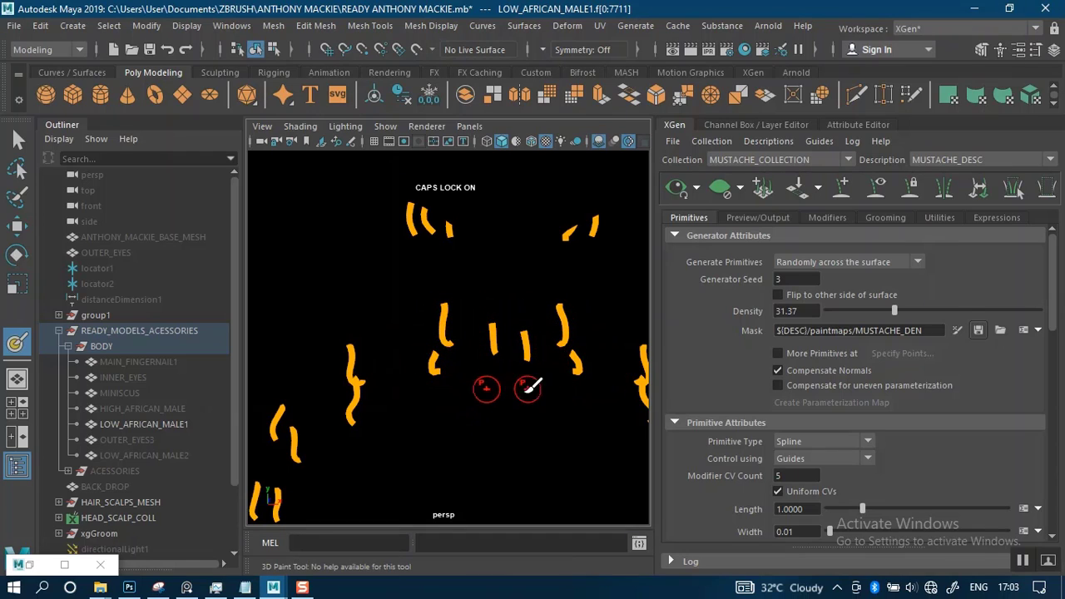
alt+middle_drag(502, 371, 491, 388)
alt+drag(494, 366, 490, 373)
alt+middle_drag(498, 327, 491, 374)
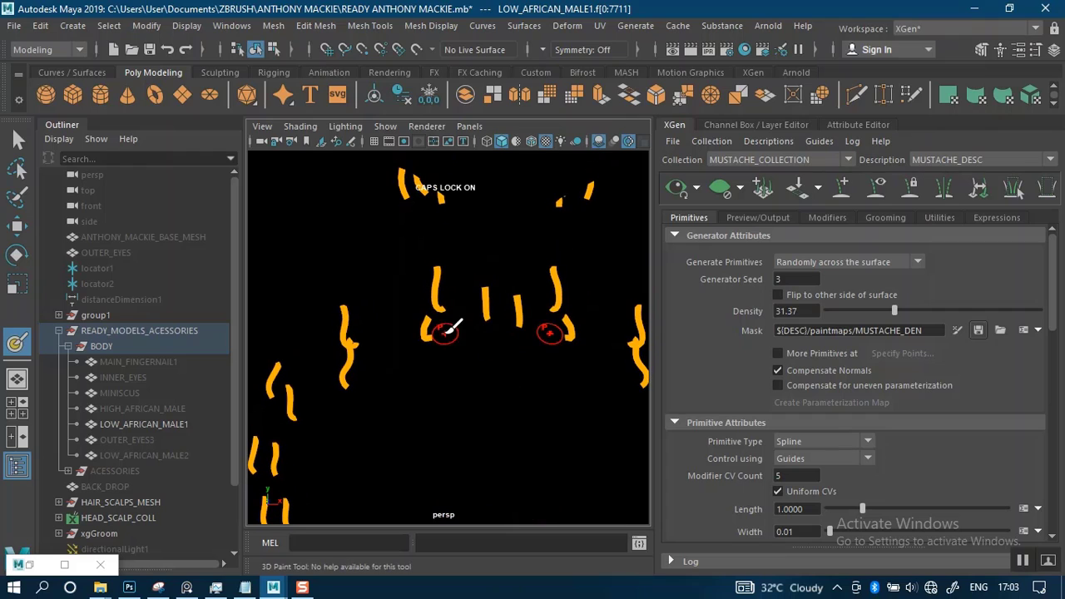
click(531, 143)
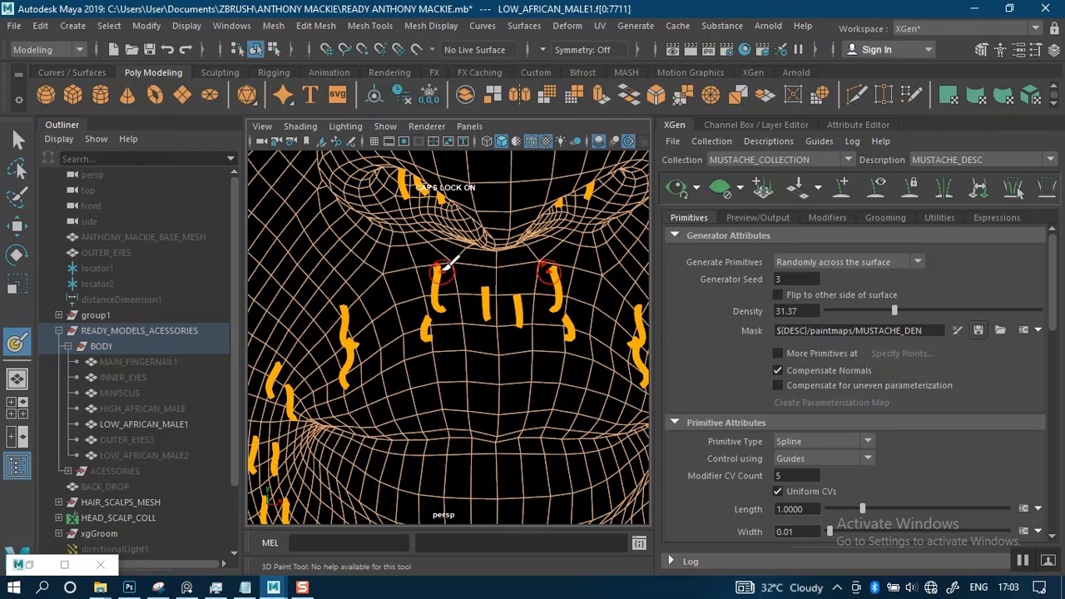
Paint mirrored white strokes beside the central guides under the nose and outward along the upper lip on the mustache mask
mouse_move(448, 265)
mouse_down()
mouse_move(447, 309)
mouse_move(468, 337)
mouse_move(464, 269)
mouse_up()
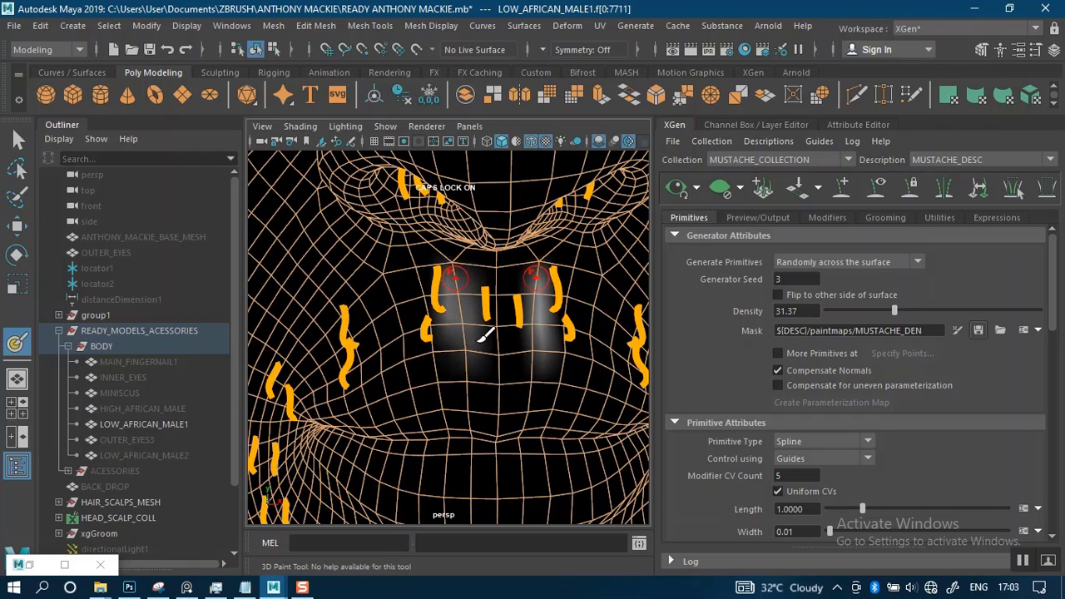
scroll(470, 319, down, 2)
alt+drag(470, 317, 473, 317)
alt+middle_drag(497, 296, 620, 188)
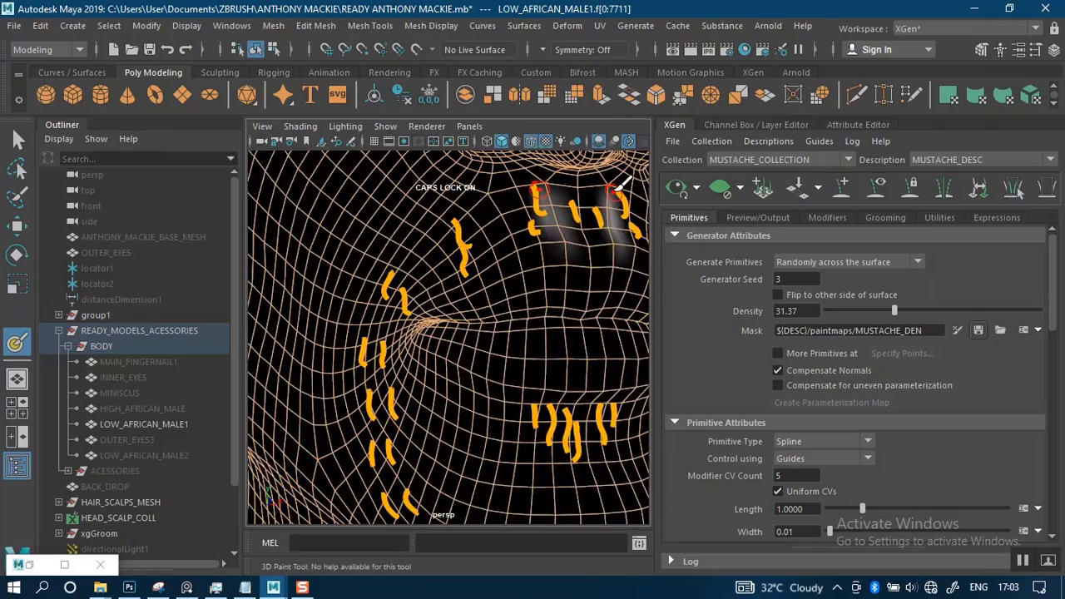
alt+right_drag(529, 258, 528, 269)
alt+middle_drag(528, 267, 502, 291)
alt+right_drag(502, 291, 524, 293)
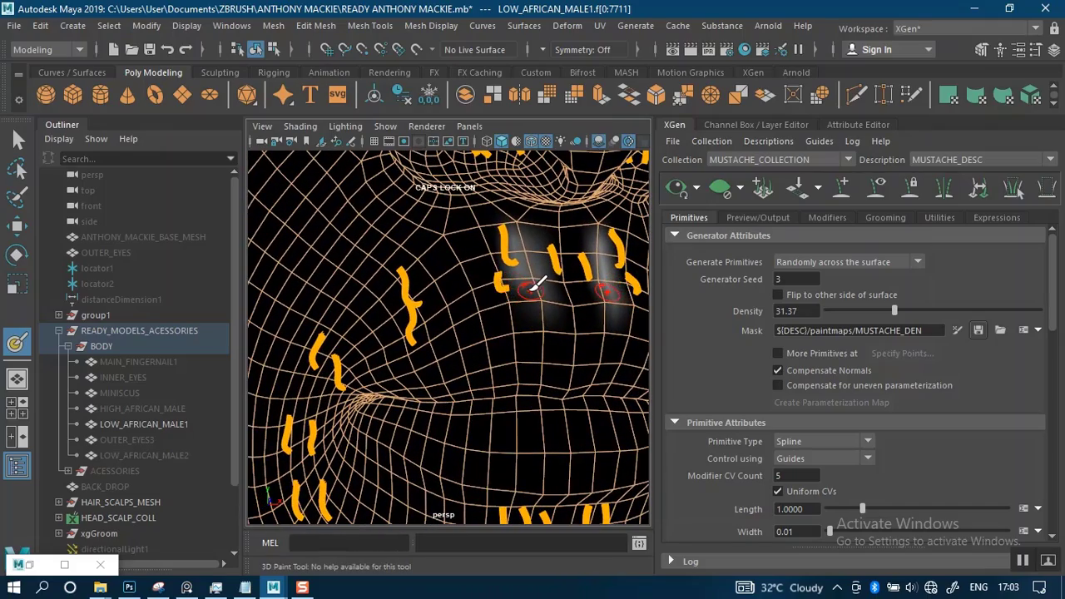
drag(472, 289, 388, 328)
mouse_move(493, 323)
alt+right_down()
mouse_move(475, 304)
mouse_move(467, 333)
mouse_move(462, 325)
mouse_move(488, 352)
mouse_move(464, 361)
mouse_move(488, 287)
mouse_move(482, 310)
alt+right_up()
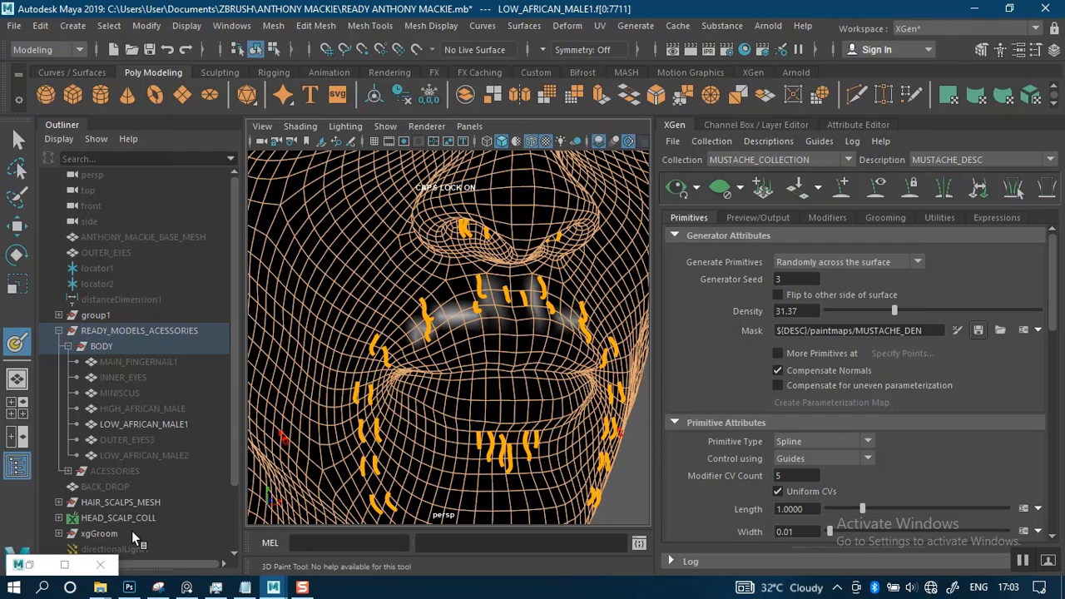
scroll(471, 377, down, 3)
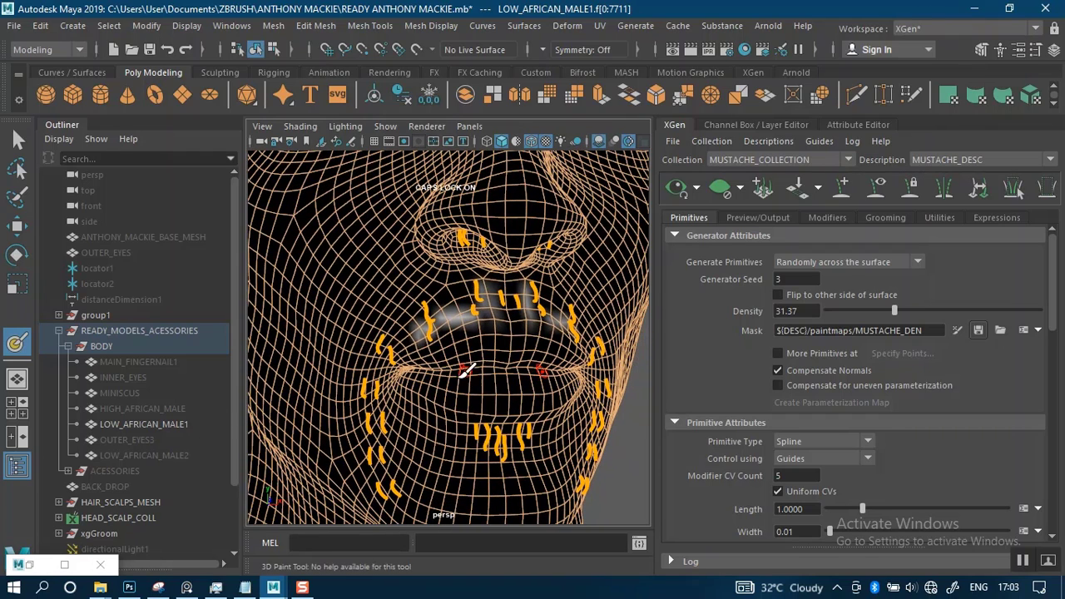
Assign 4096 × 4096 Maya IFF file textures for the painted mask, save the textures and minimize the paint settings
double_click(16, 346)
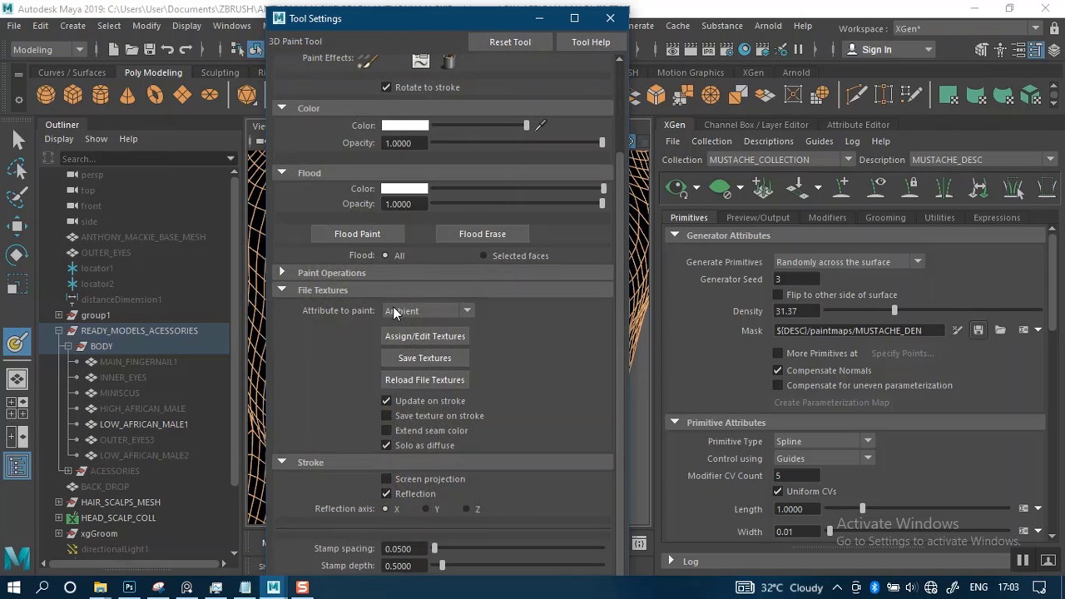
click(424, 336)
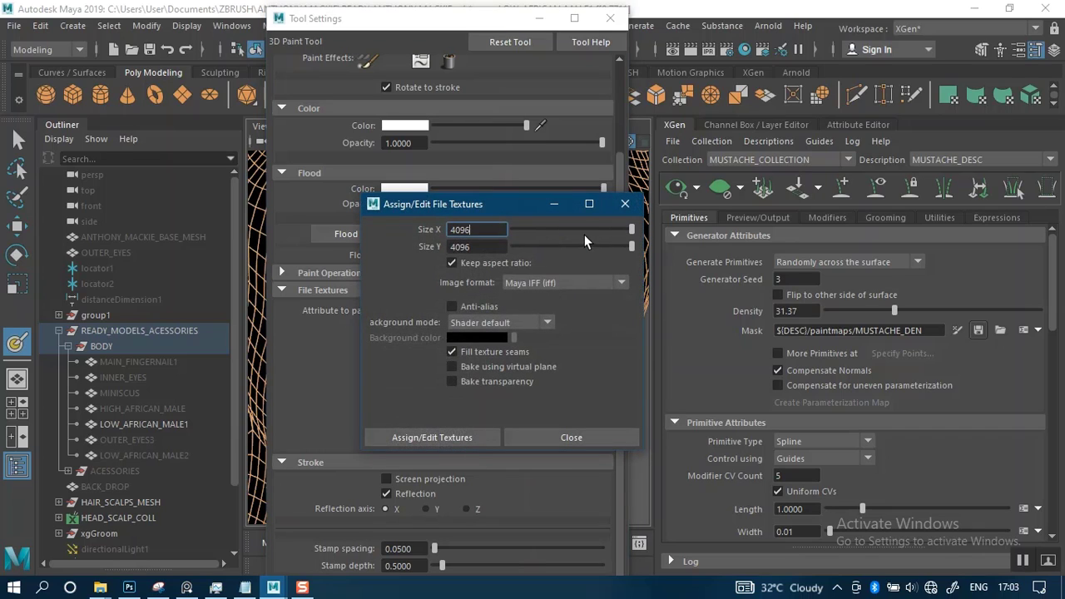
click(607, 227)
click(422, 436)
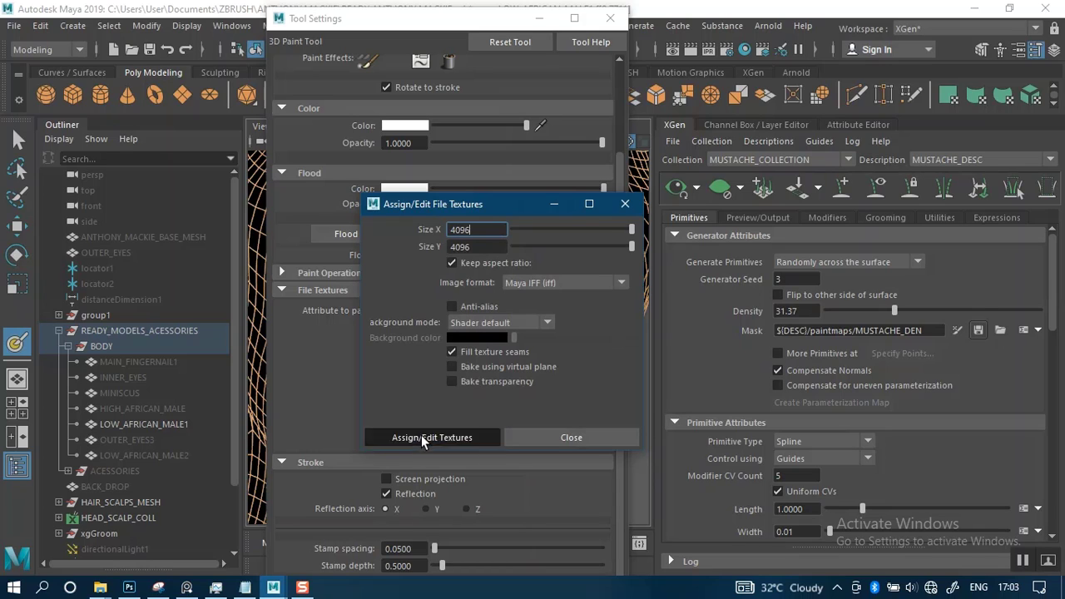
click(556, 436)
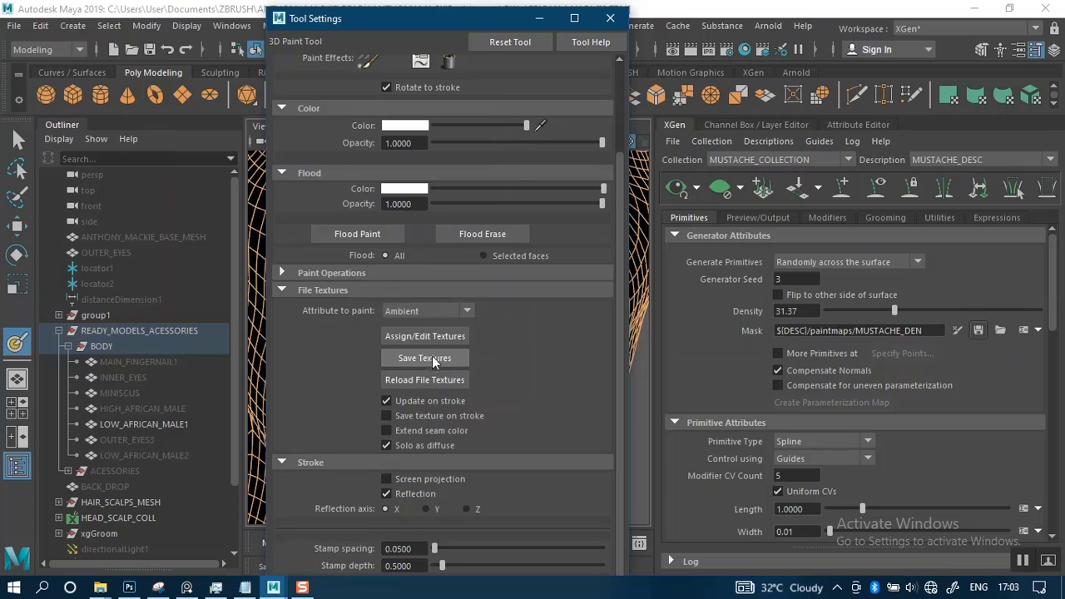
click(539, 19)
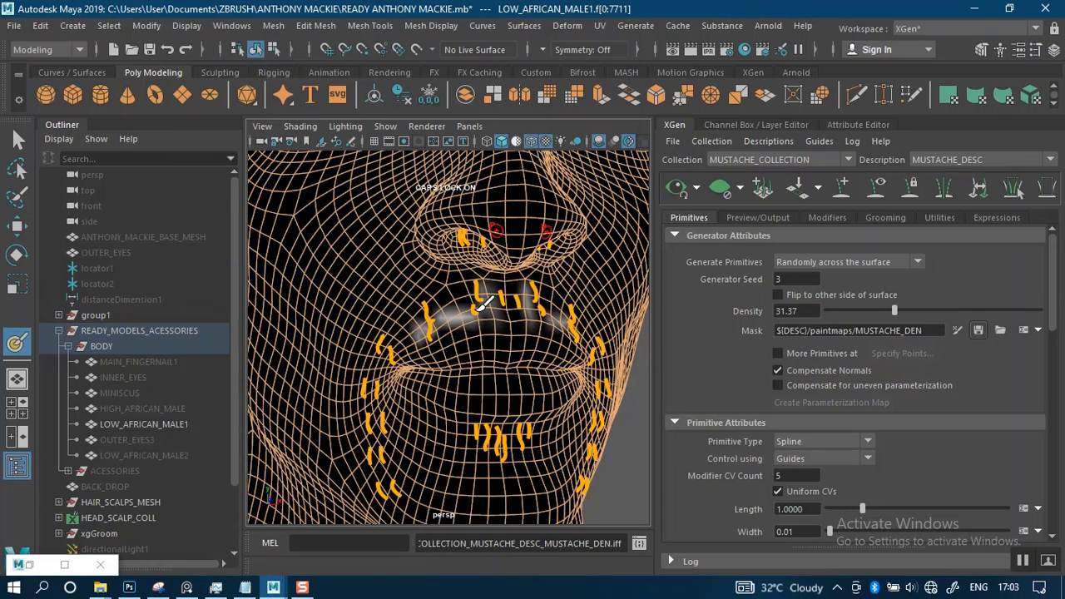
Extend and brighten the mirrored white mask from the guides beneath the nose across the upper lip to both mouth corners
scroll(453, 309, up, 5)
mouse_move(491, 331)
mouse_down()
mouse_move(499, 279)
mouse_move(488, 238)
mouse_move(433, 265)
mouse_move(516, 250)
mouse_move(500, 267)
mouse_move(443, 279)
mouse_move(321, 366)
mouse_up()
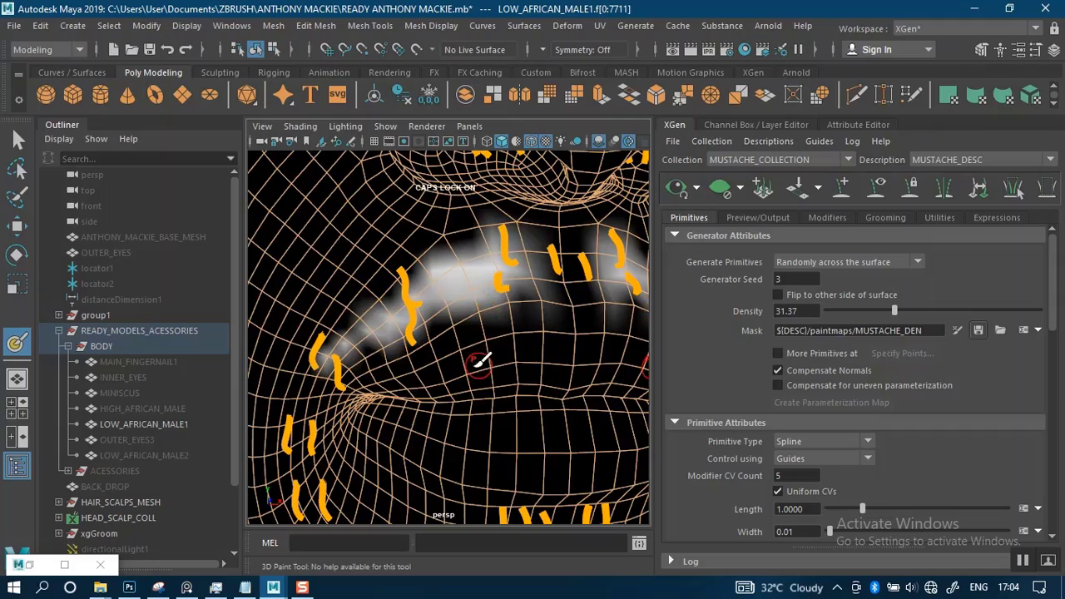
scroll(475, 361, down, 5)
alt+drag(495, 328, 470, 320)
alt+middle_drag(523, 318, 325, 286)
alt+drag(532, 293, 495, 292)
alt+middle_drag(495, 291, 411, 323)
scroll(404, 330, up, 2)
alt+drag(414, 331, 564, 302)
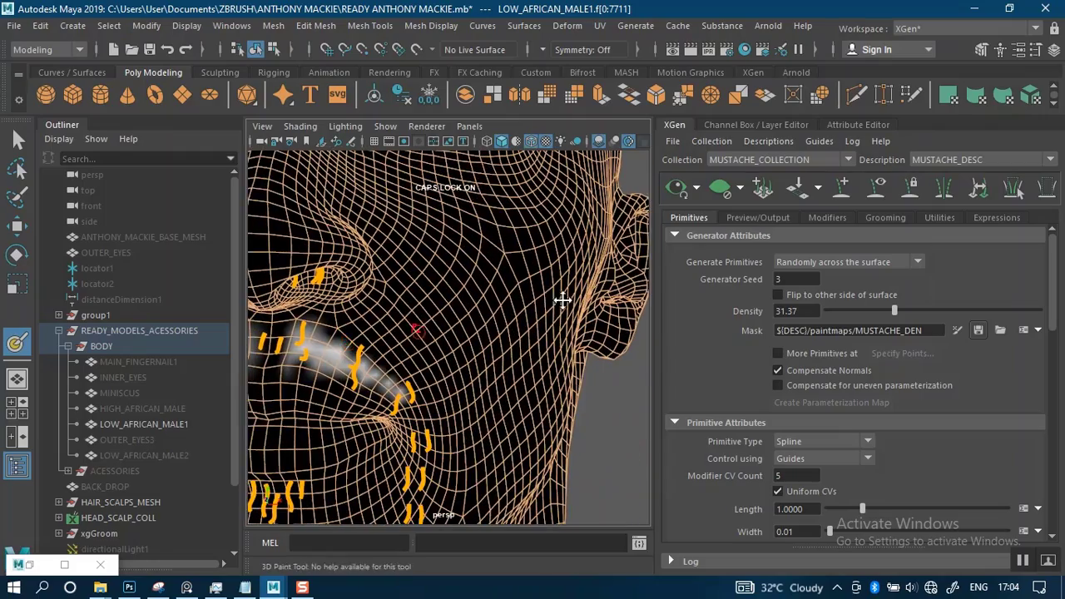
alt+middle_drag(564, 302, 503, 323)
scroll(533, 306, up, 2)
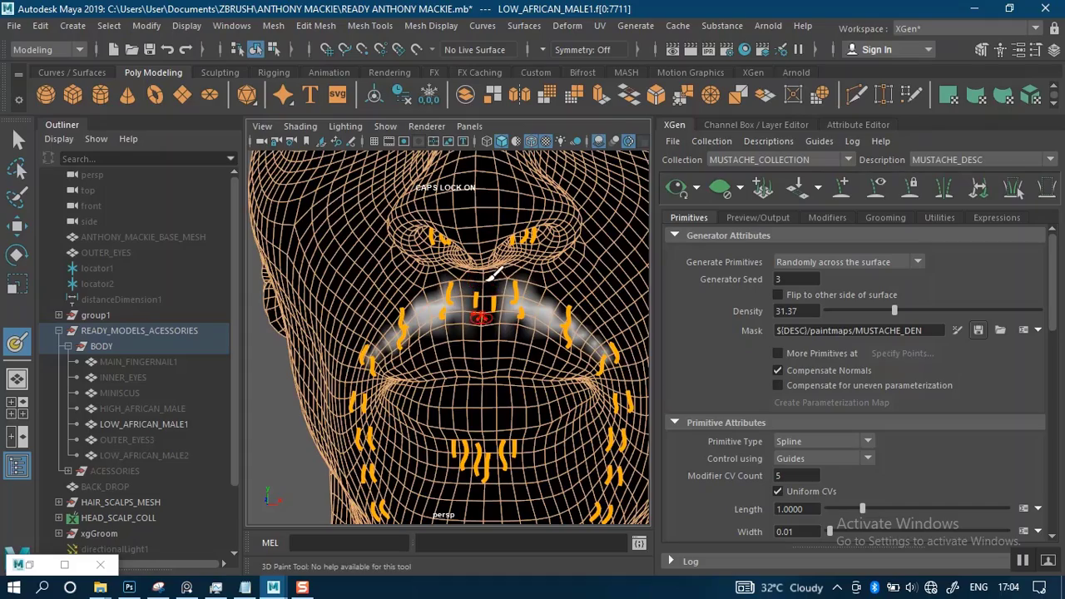
scroll(489, 279, down, 3)
alt+drag(478, 247, 476, 286)
alt+middle_drag(477, 287, 542, 347)
alt+drag(542, 347, 511, 292)
mouse_move(511, 292)
alt+right_down()
mouse_move(523, 367)
mouse_move(517, 319)
alt+right_up()
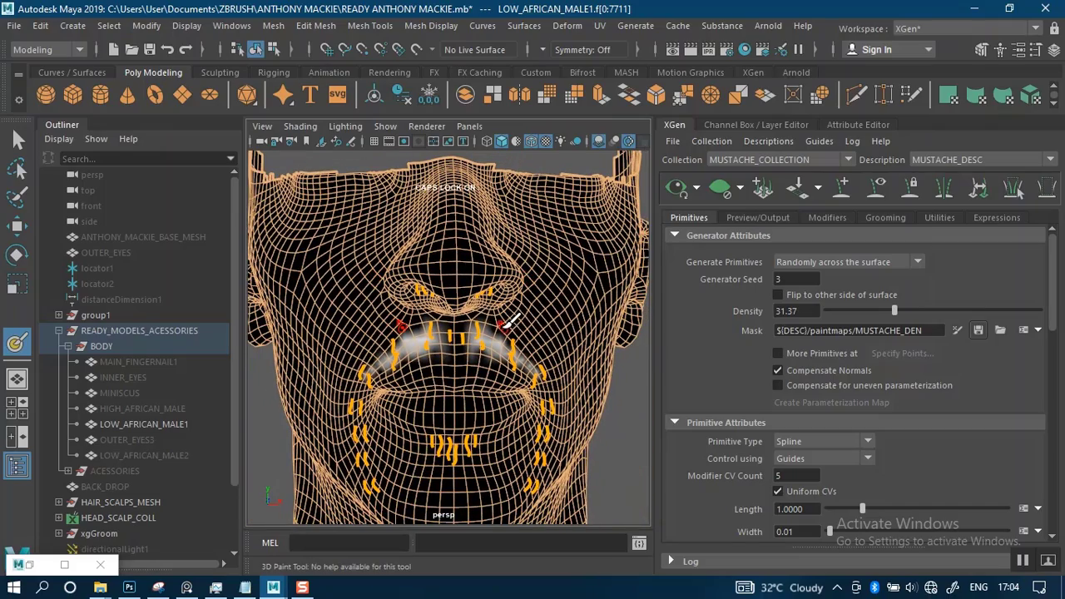
alt+drag(511, 317, 519, 312)
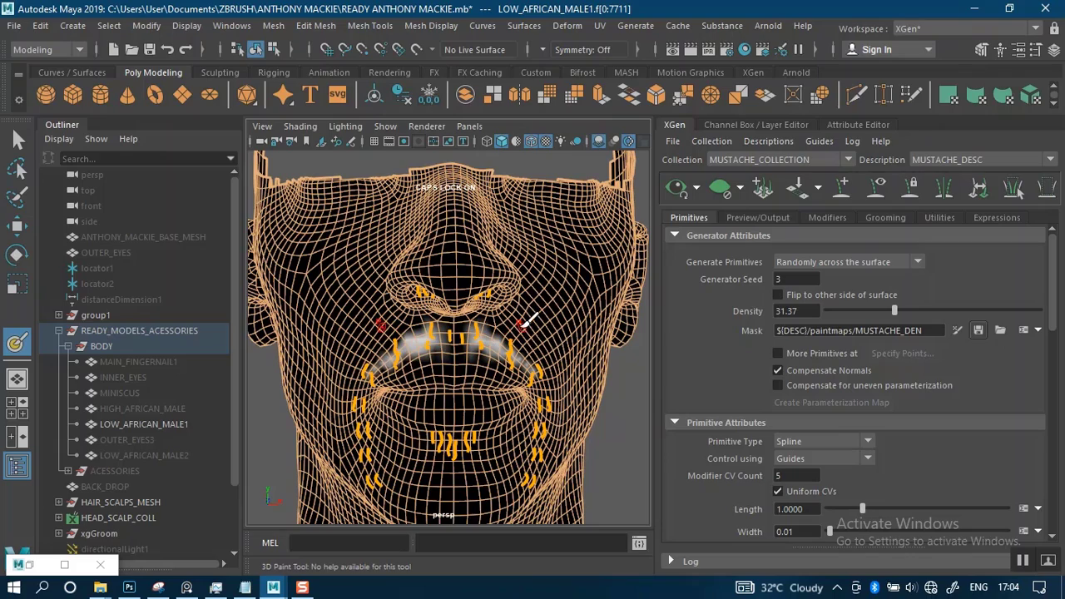
alt+drag(526, 321, 545, 325)
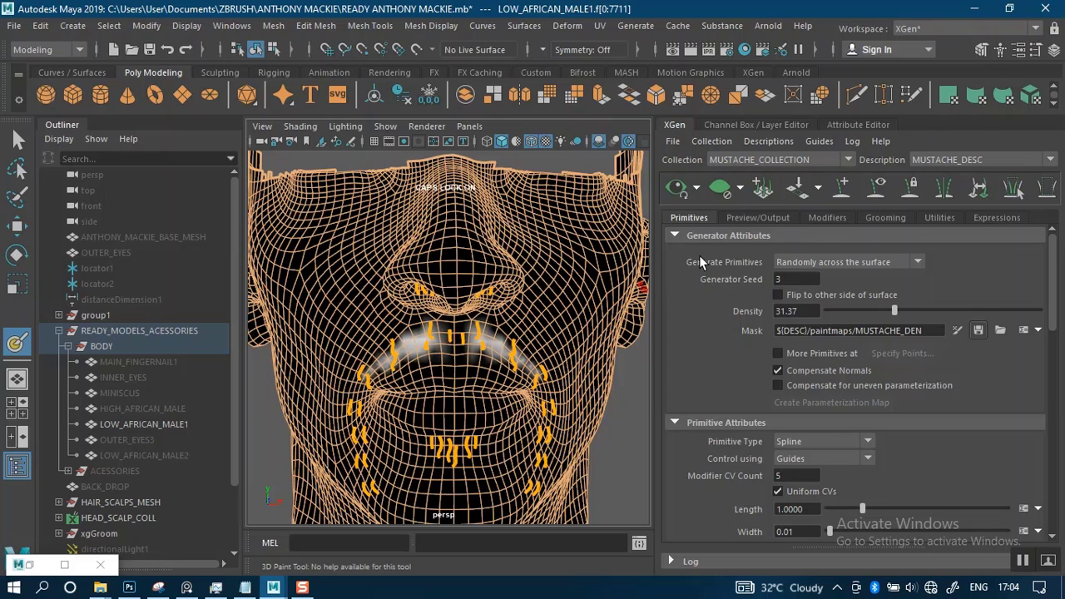
Delete the MUSTACHE_DESC description
click(763, 142)
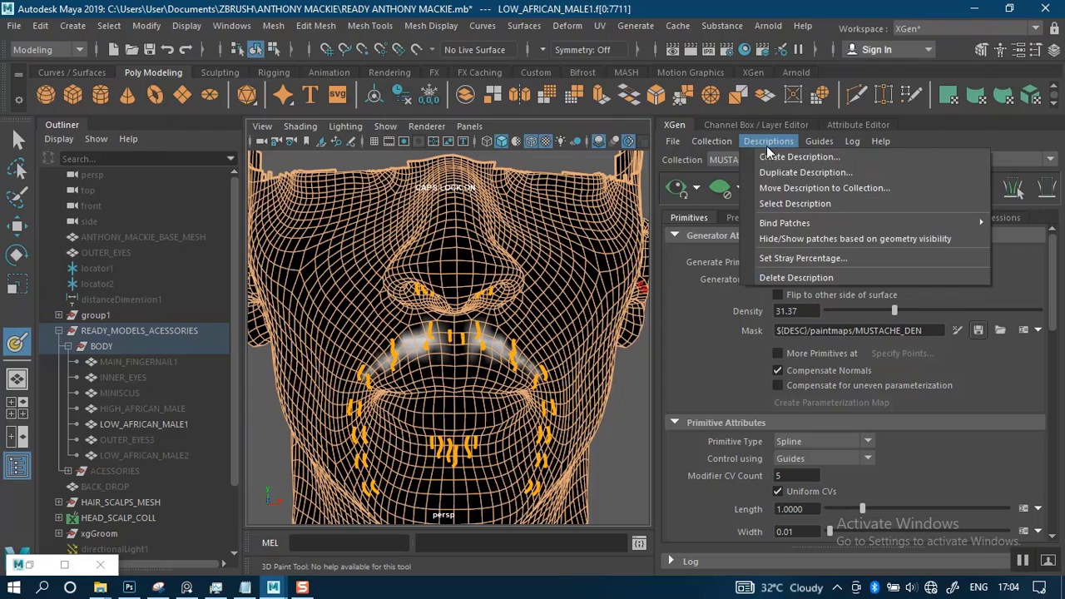
click(779, 275)
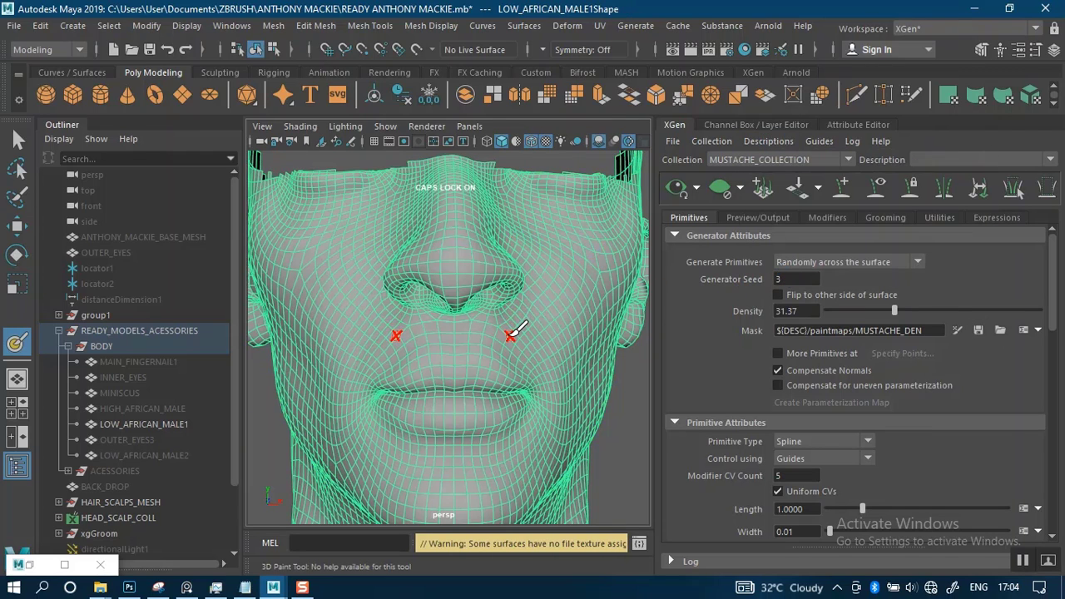
Undo the deletion of the mustache description to restore its guides on the face
key(ctrl+z)
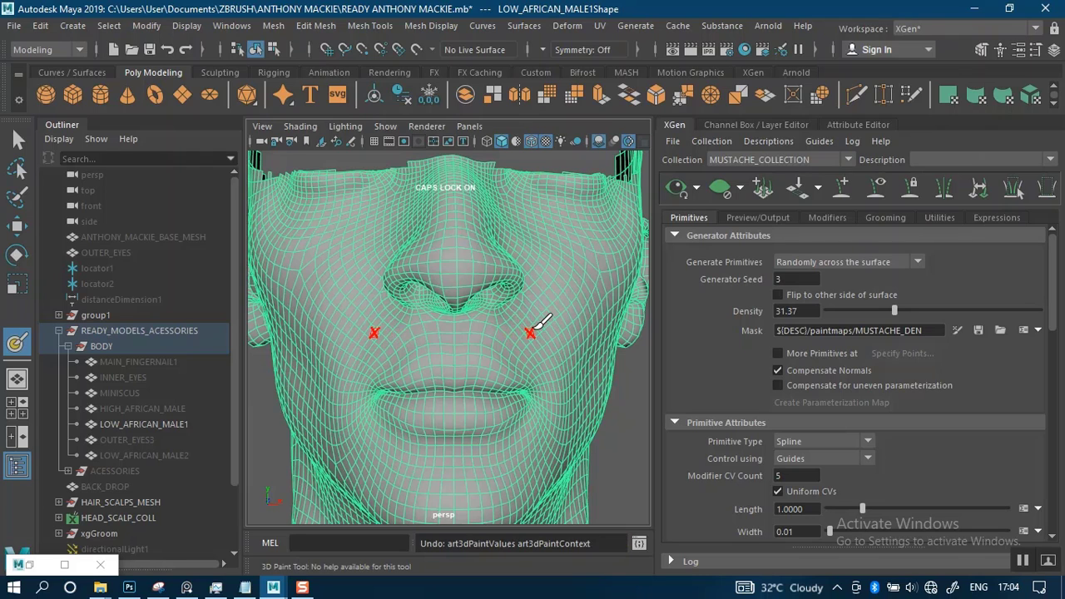
scroll(521, 341, down, 5)
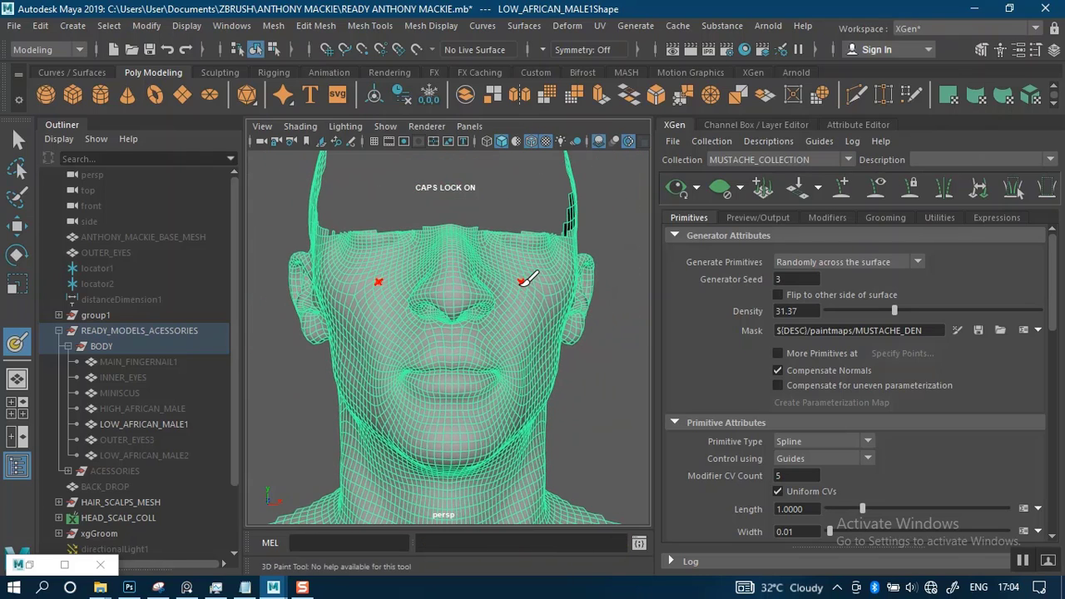
alt+drag(560, 369, 589, 372)
alt+middle_drag(400, 348, 603, 353)
alt+right_drag(536, 320, 535, 363)
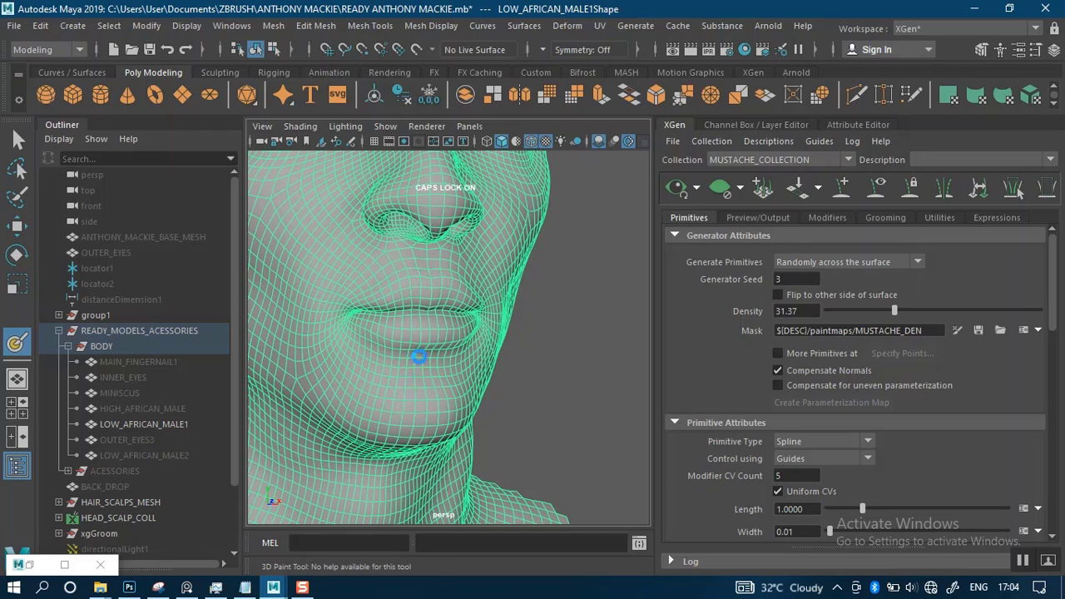
key(ctrl+z)
key(ctrl+z)
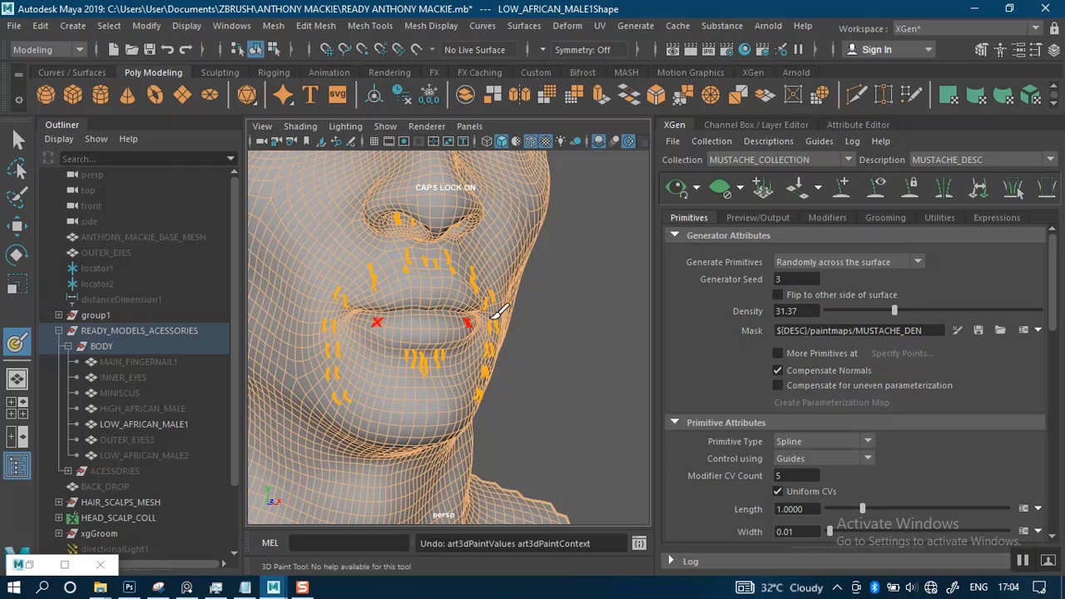
mouse_move(538, 324)
alt+mouse_down()
mouse_move(528, 307)
mouse_move(517, 319)
alt+mouse_up()
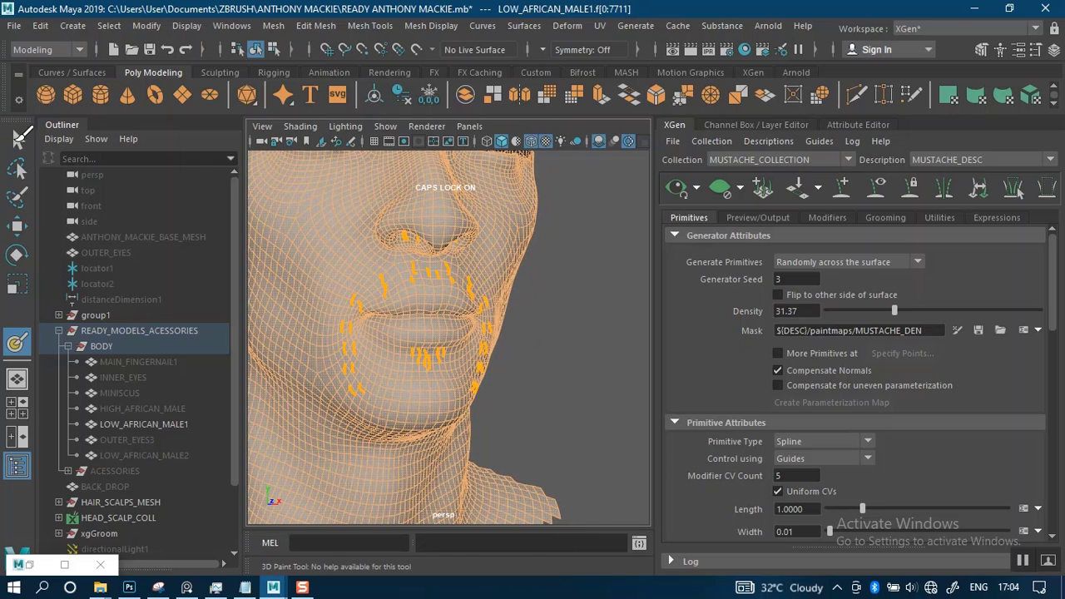
Switch to the Select tool, deselect the head mesh and select all the mustache, beard and nostril guides
key(q)
click(532, 321)
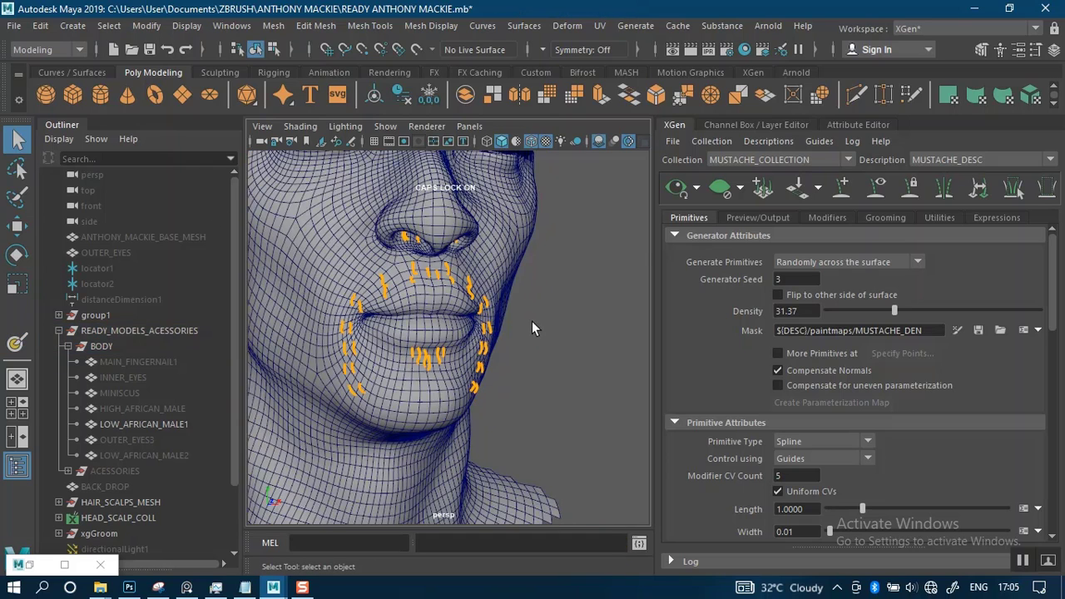
alt+drag(558, 328, 407, 308)
alt+right_drag(407, 308, 456, 330)
alt+middle_drag(456, 329, 485, 302)
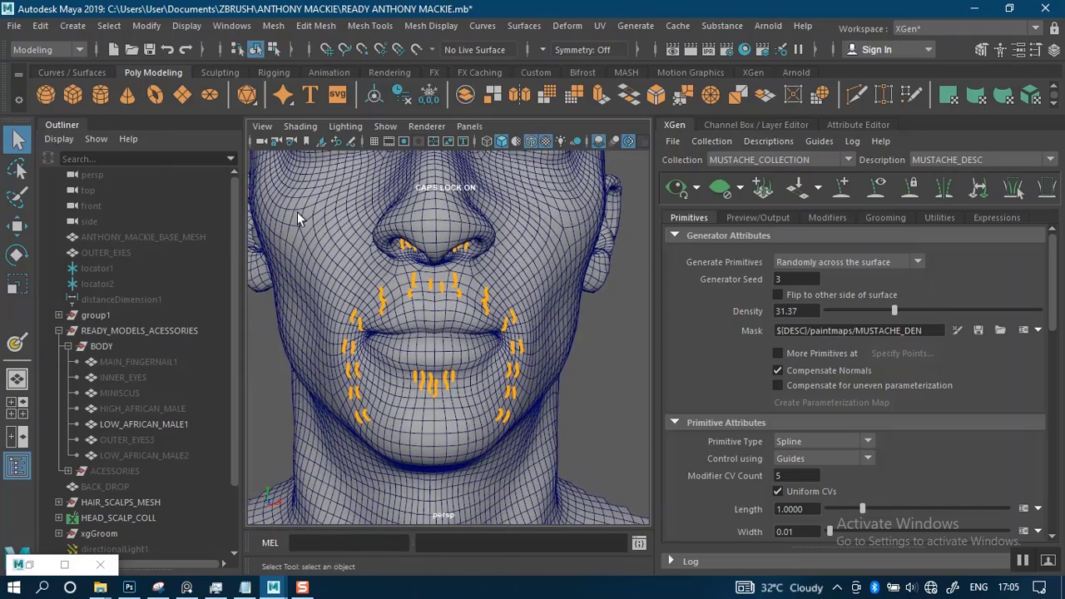
click(458, 271)
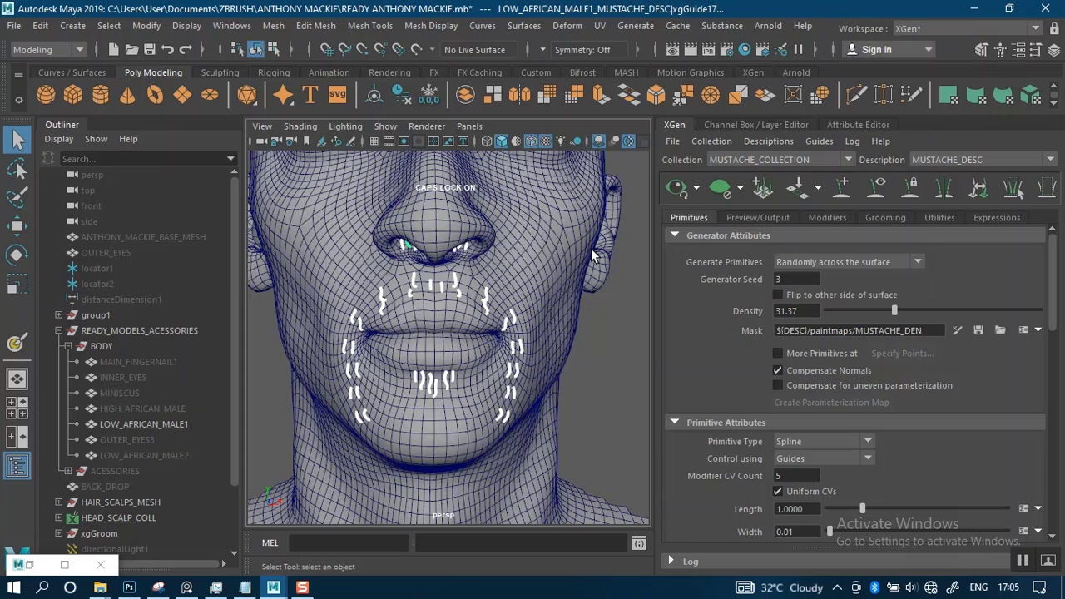
Create curves from the selected guides with the Guides To Curves utility, using the Hide option for the guides
click(938, 218)
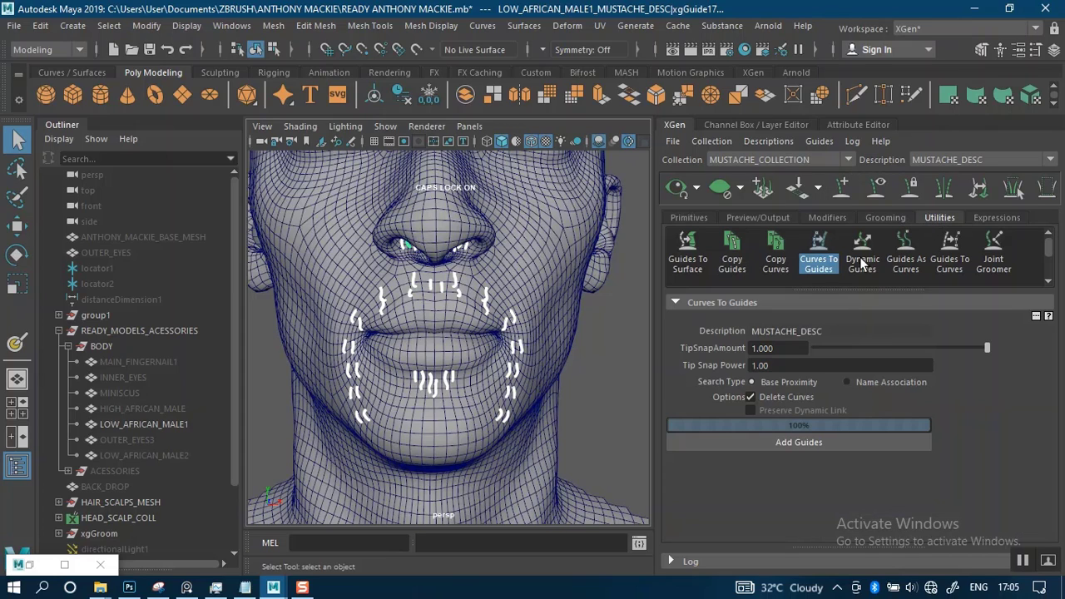
click(817, 252)
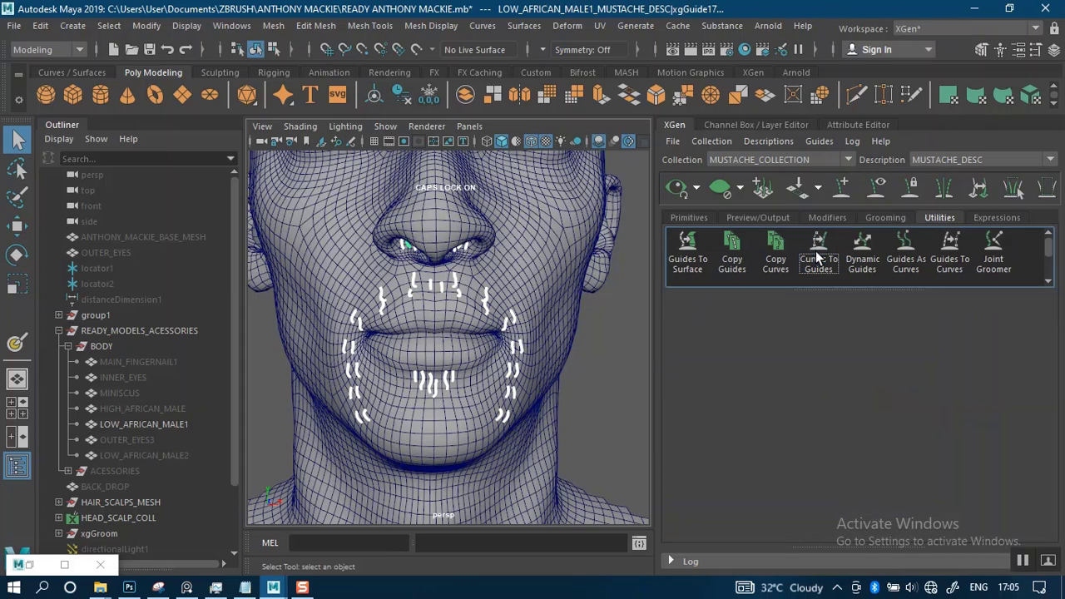
click(950, 254)
click(804, 363)
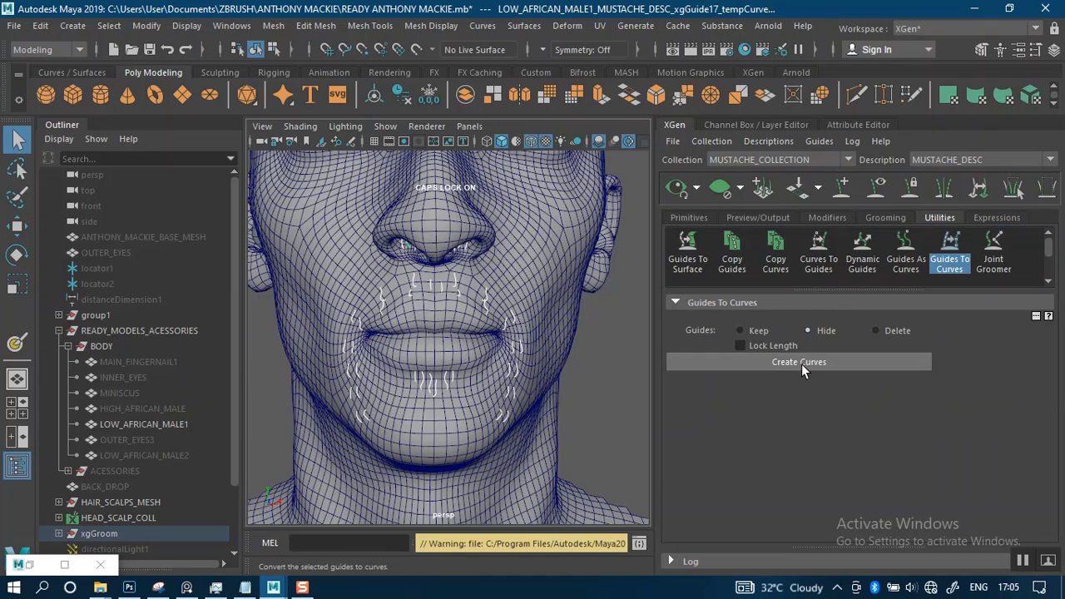
Clear the selection, delete the MUSTACHE_DESC description and delete its MUSTACHE_COLLECTION collection
click(533, 413)
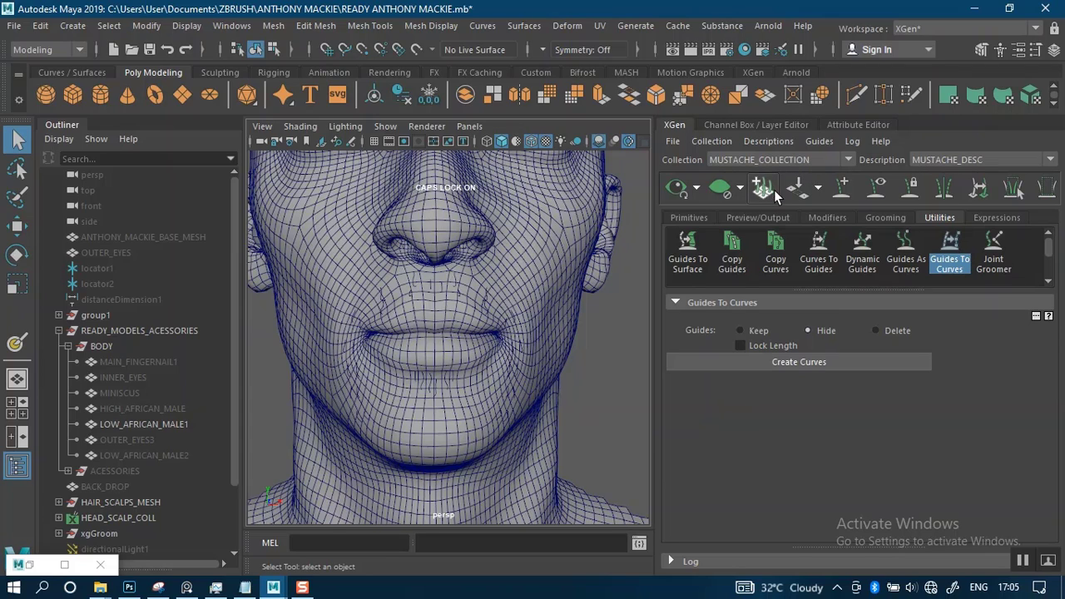
click(787, 143)
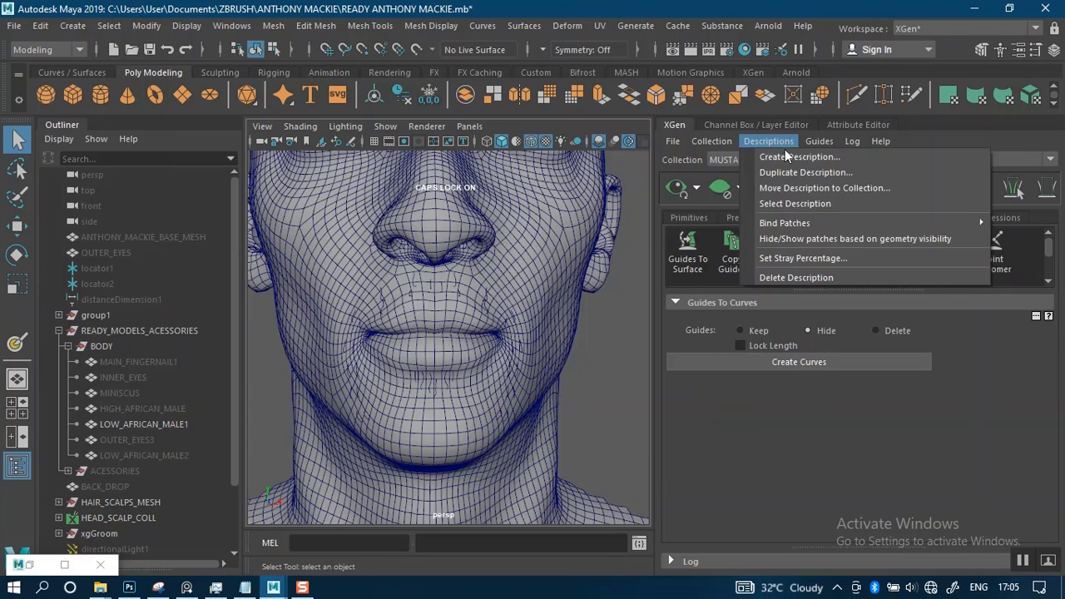
click(790, 278)
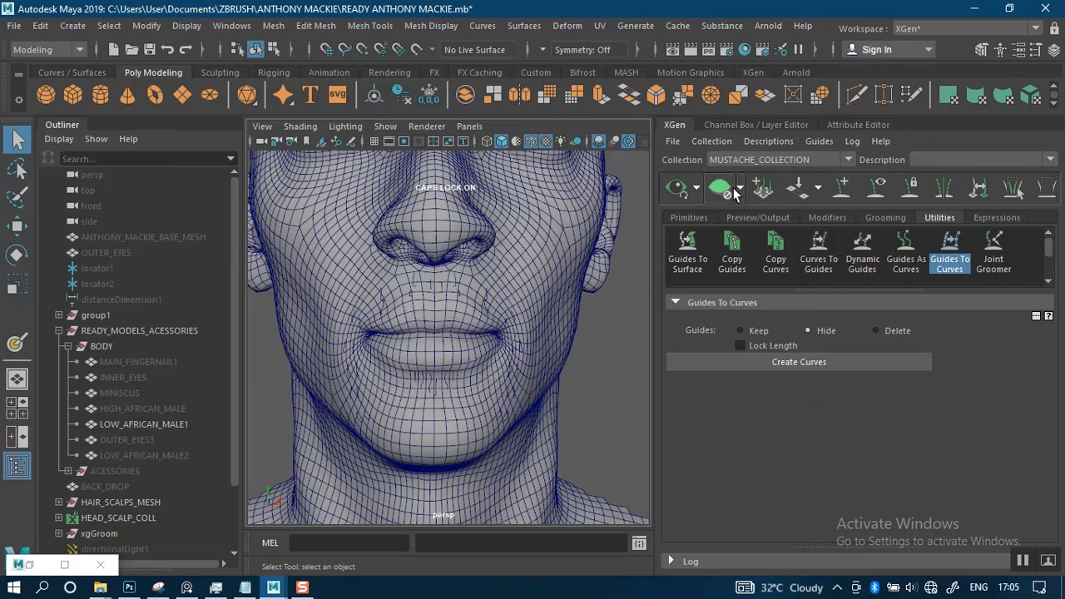
click(742, 157)
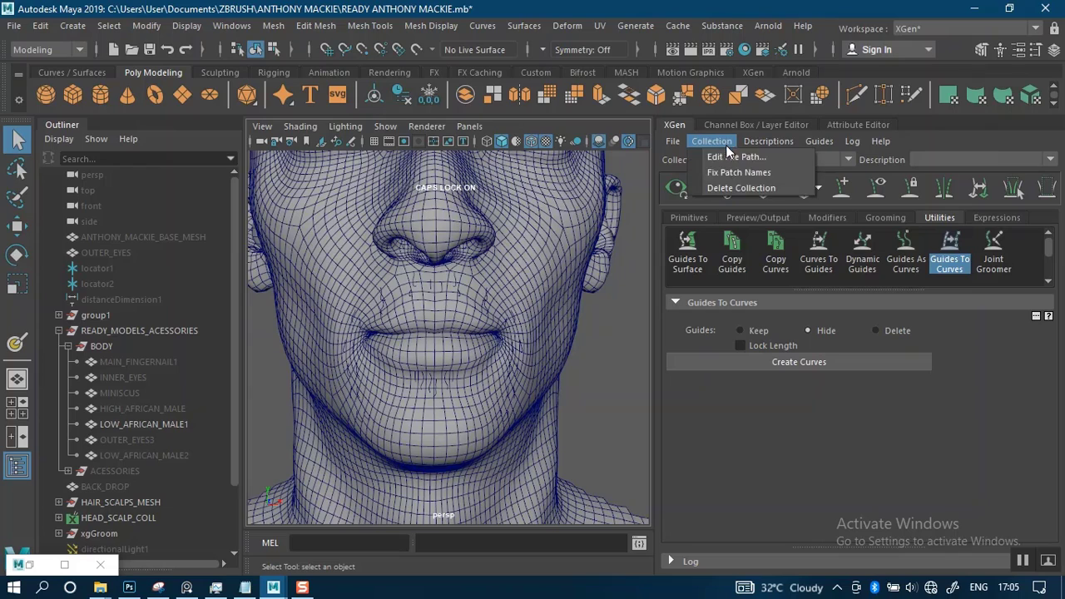
click(726, 183)
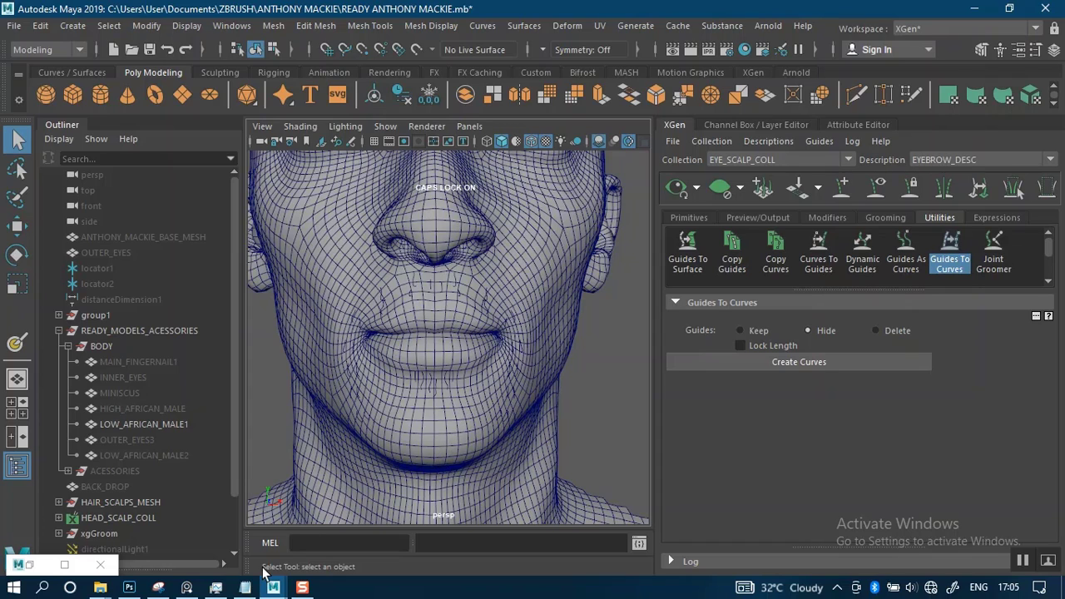
Check Maya's processor and memory load in Task Manager, and minimize it again
mouse_move(216, 587)
click(223, 538)
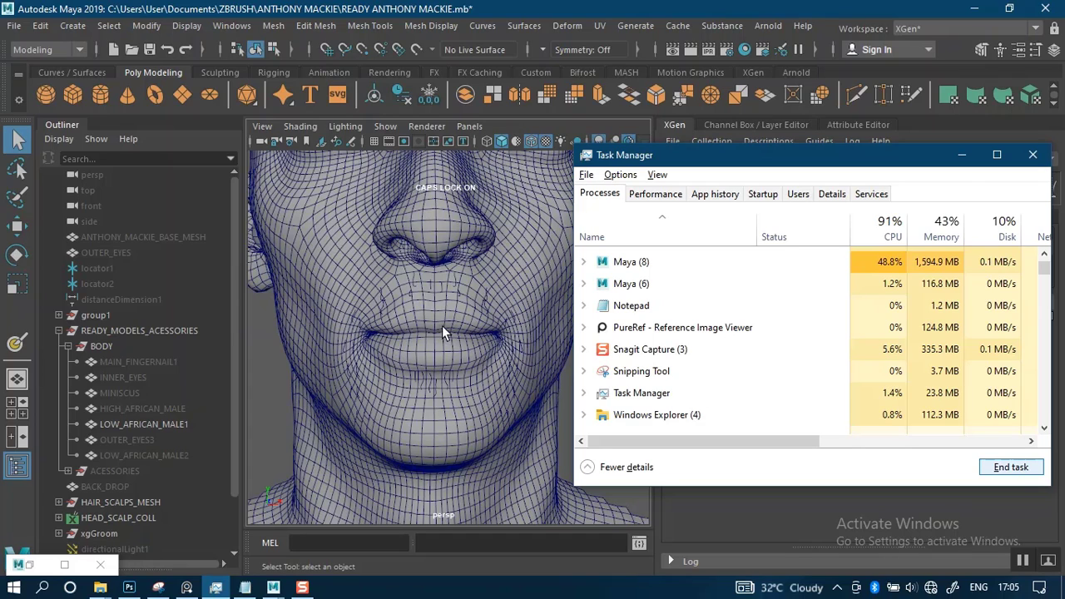
click(608, 262)
click(584, 261)
click(584, 262)
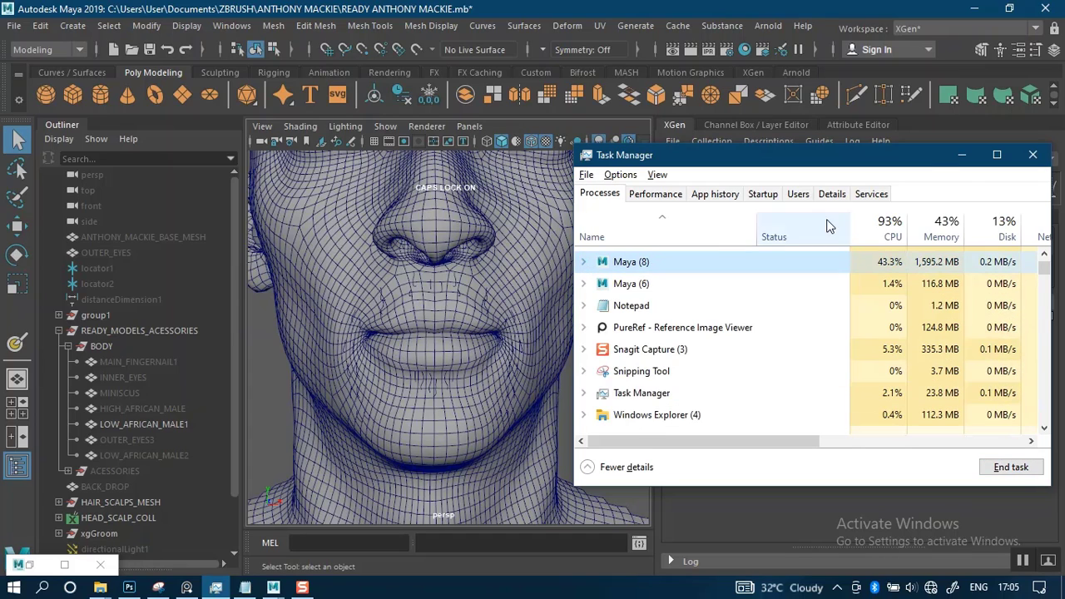
click(963, 155)
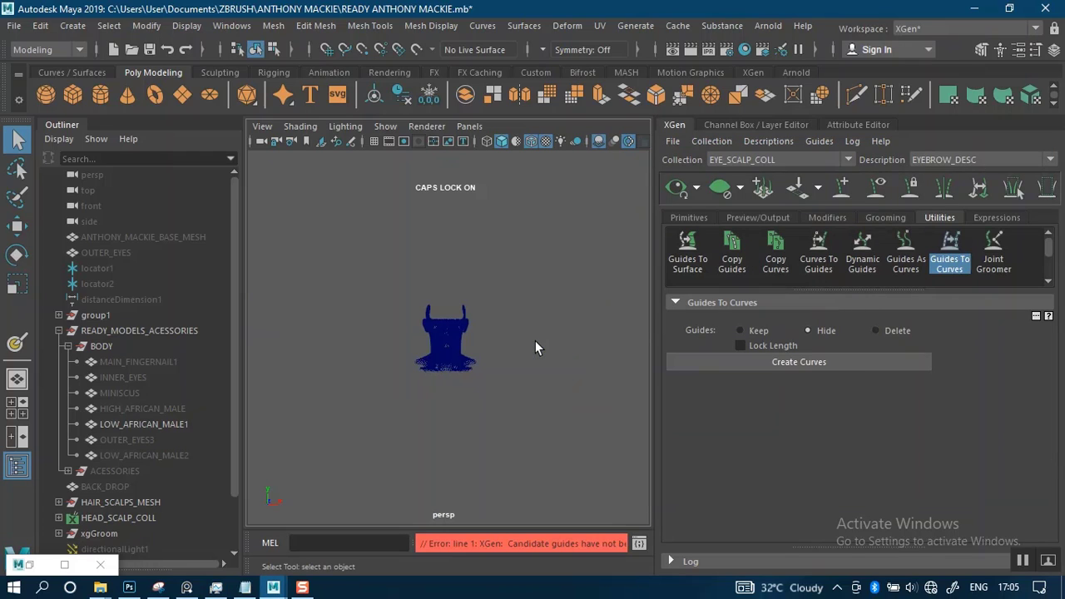
Turn off wireframe on shaded in the viewport to reveal the converted curves around the mouth
scroll(535, 341, up, 10)
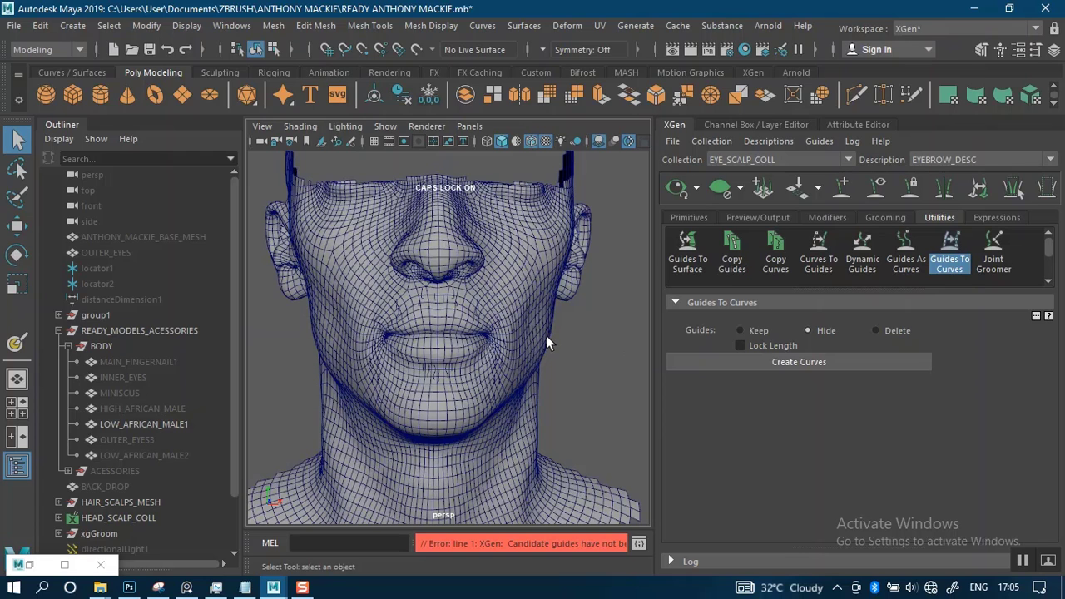
scroll(546, 336, up, 1)
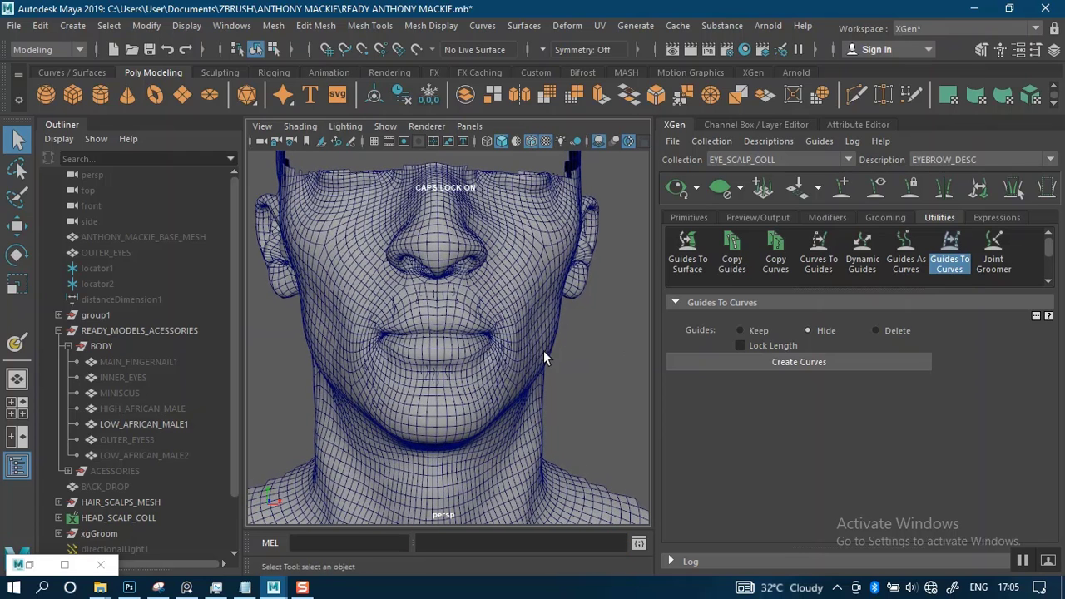
click(531, 141)
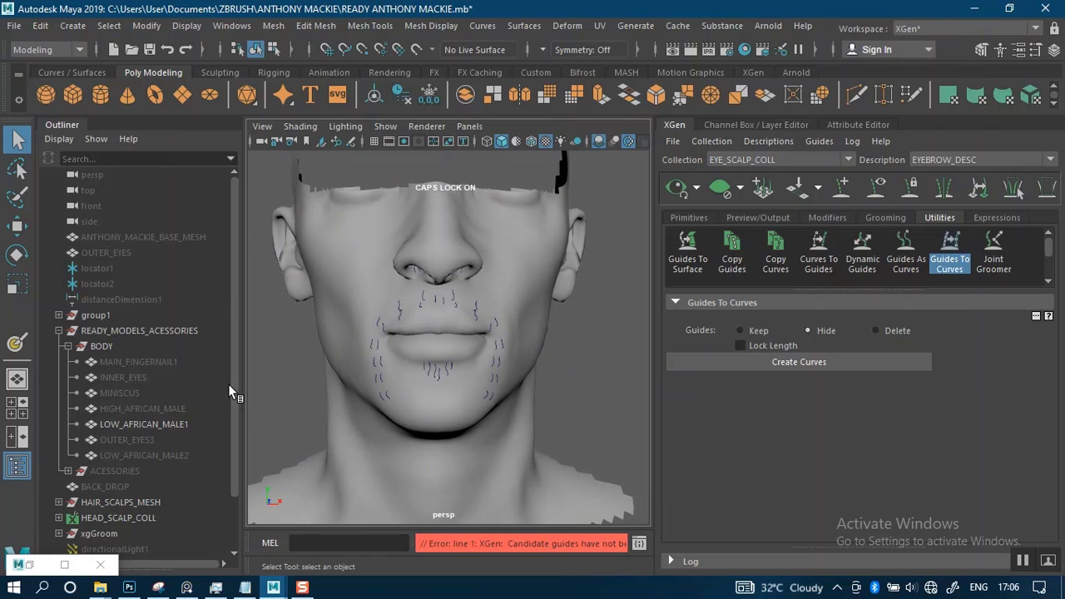
Switch to File Explorer and permanently delete the MUSTACHE_COLLECTION and MUSTACHE_AND_BEARD_SCALP folders from the XGen collections folder
mouse_move(100, 588)
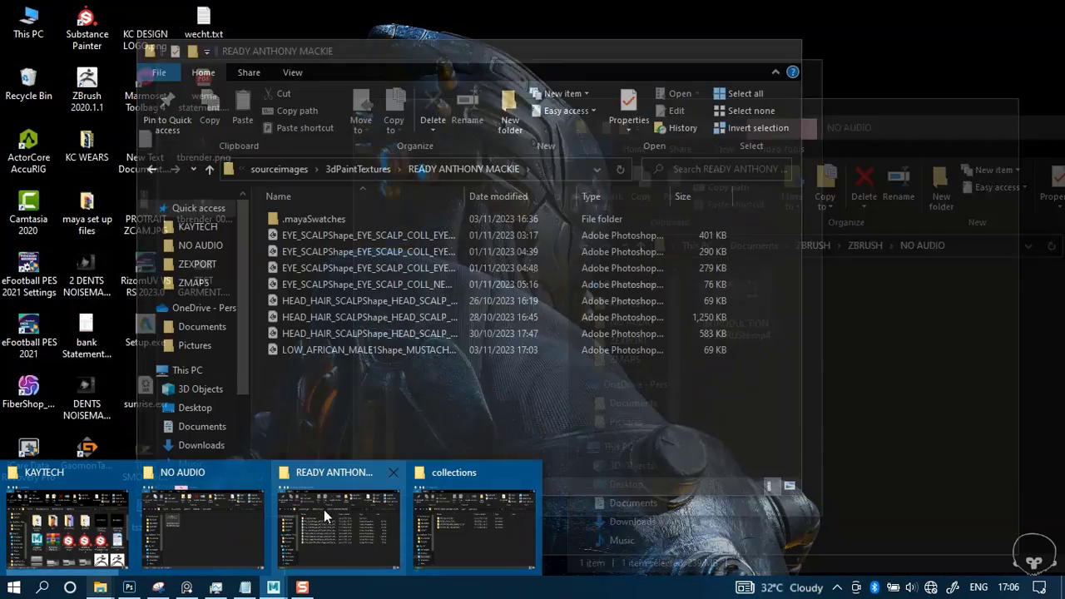
click(445, 512)
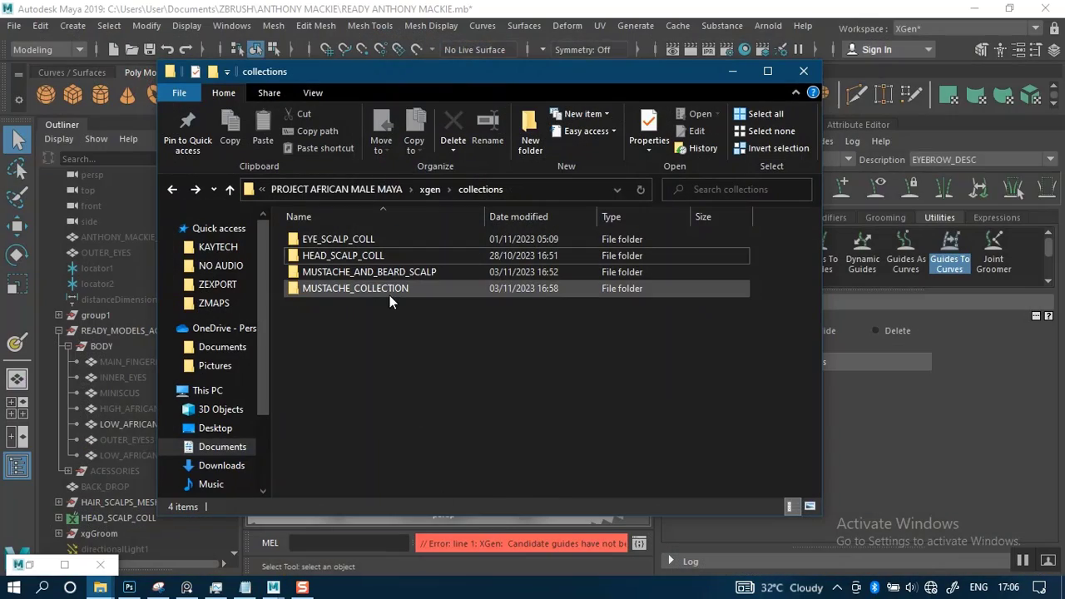
click(391, 290)
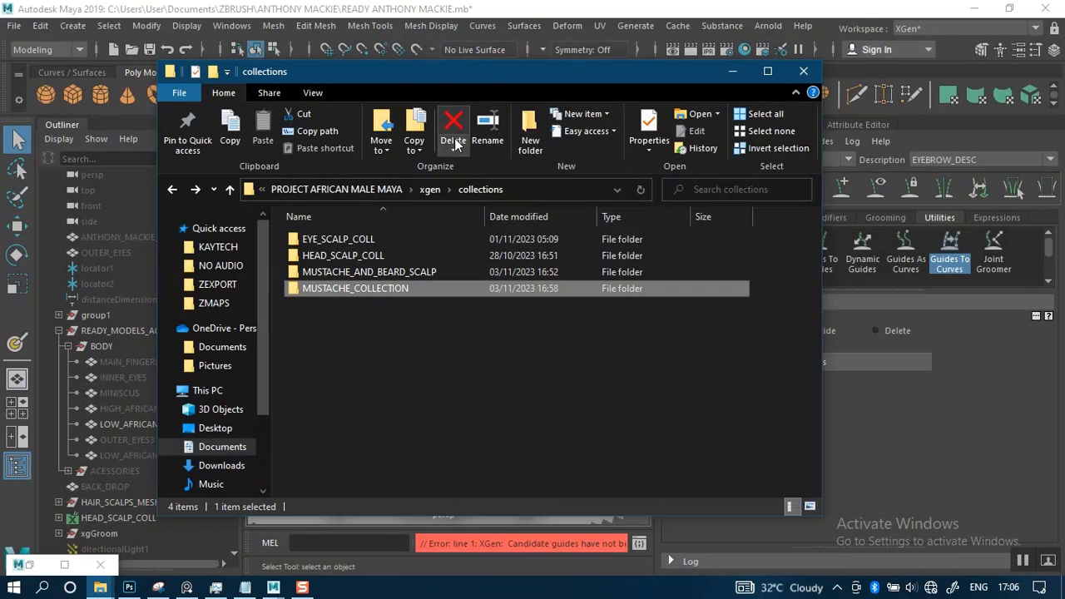
click(452, 151)
click(413, 184)
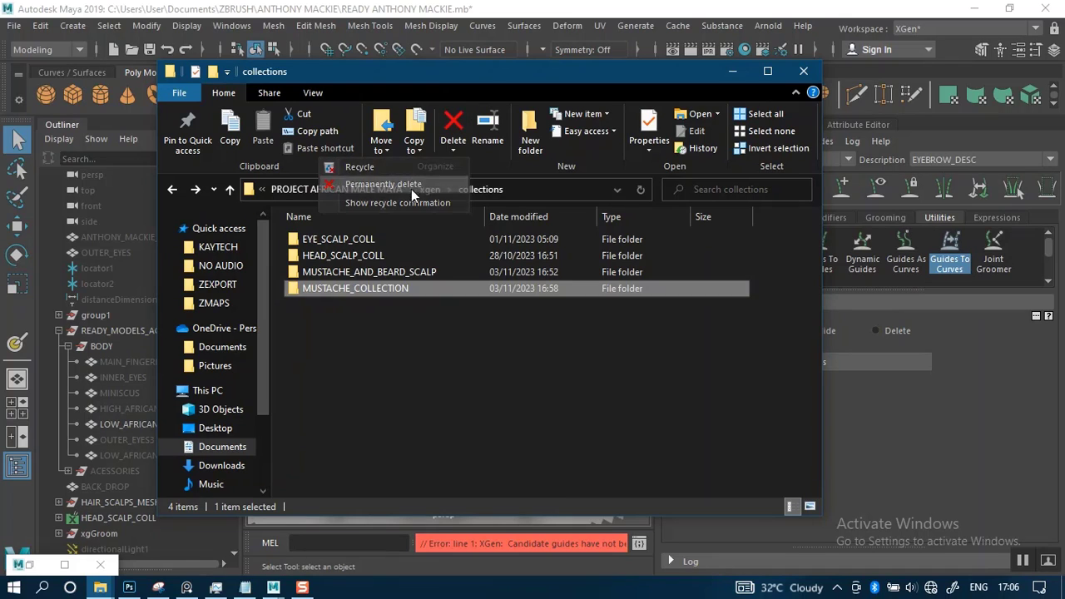
click(583, 359)
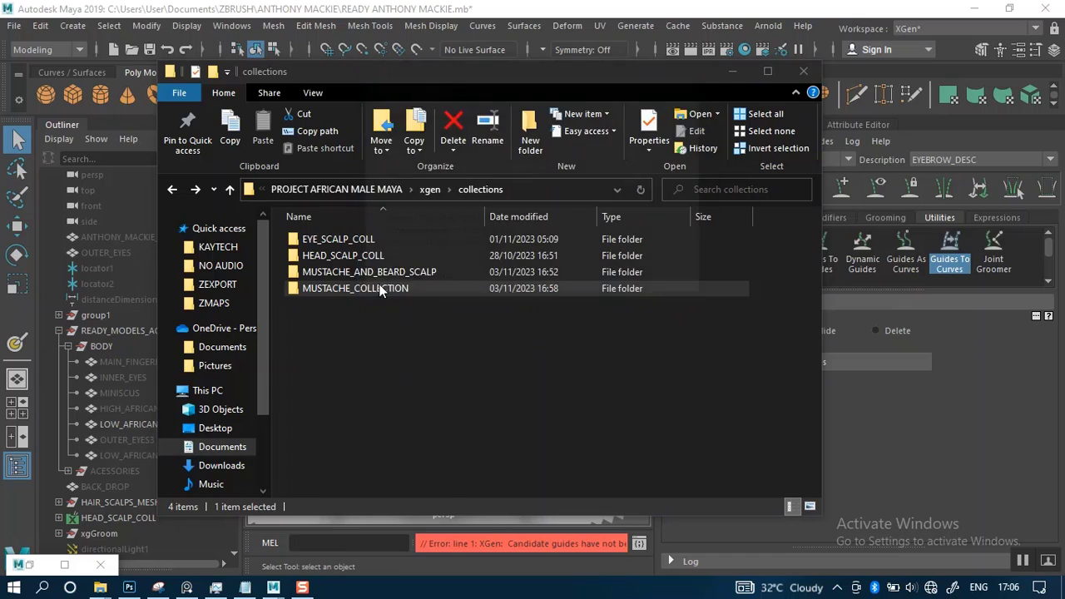
click(453, 145)
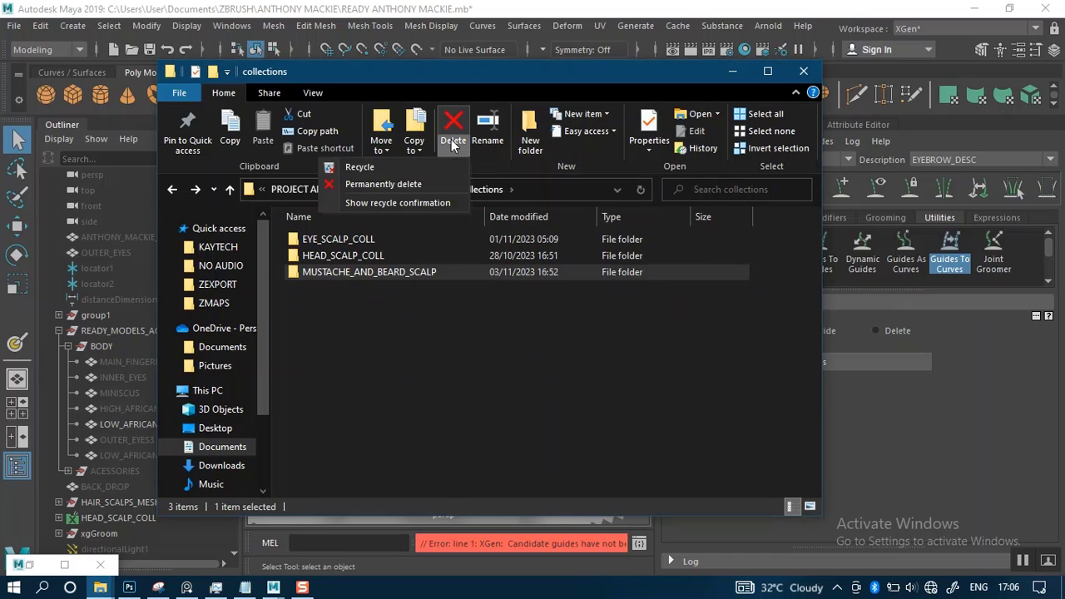
click(422, 180)
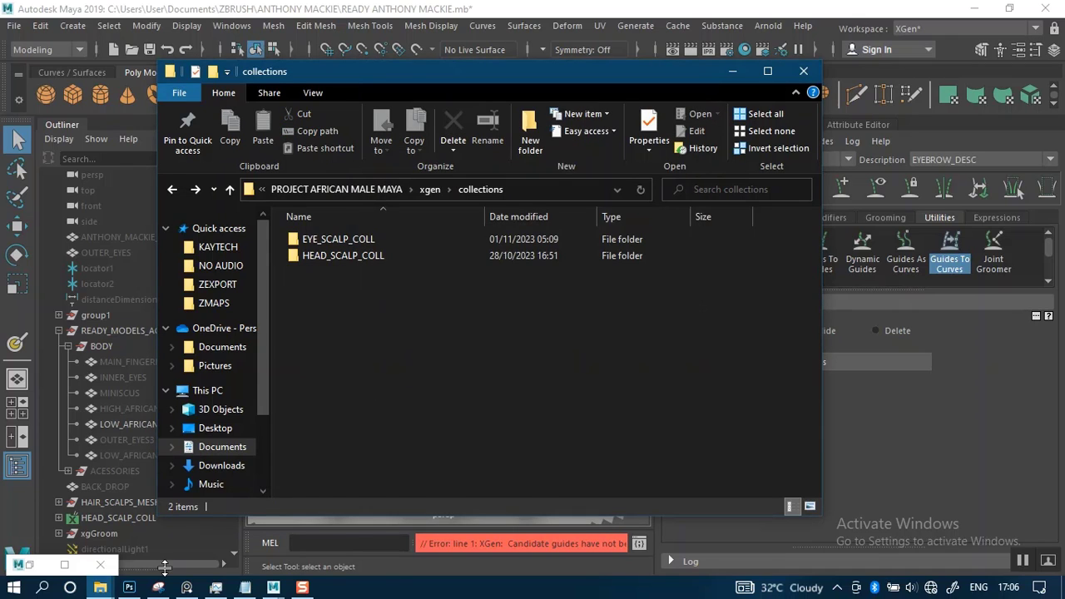
Refresh and review the READY ANTHONY MACKIE paint textures folder, and minimize both Explorer windows to return to Maya
mouse_move(100, 588)
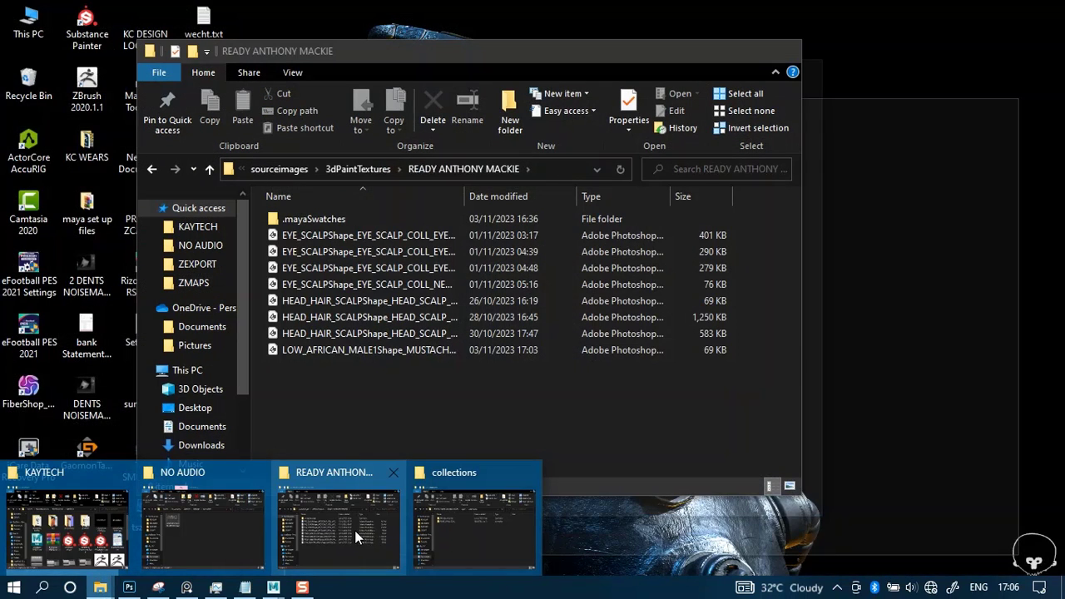
click(355, 530)
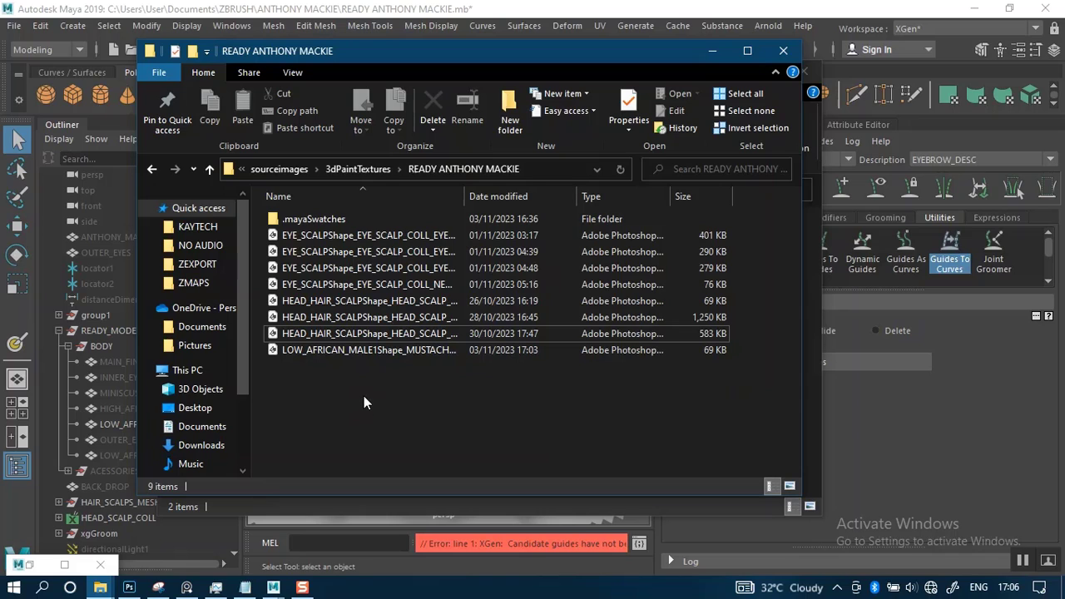
right_click(357, 397)
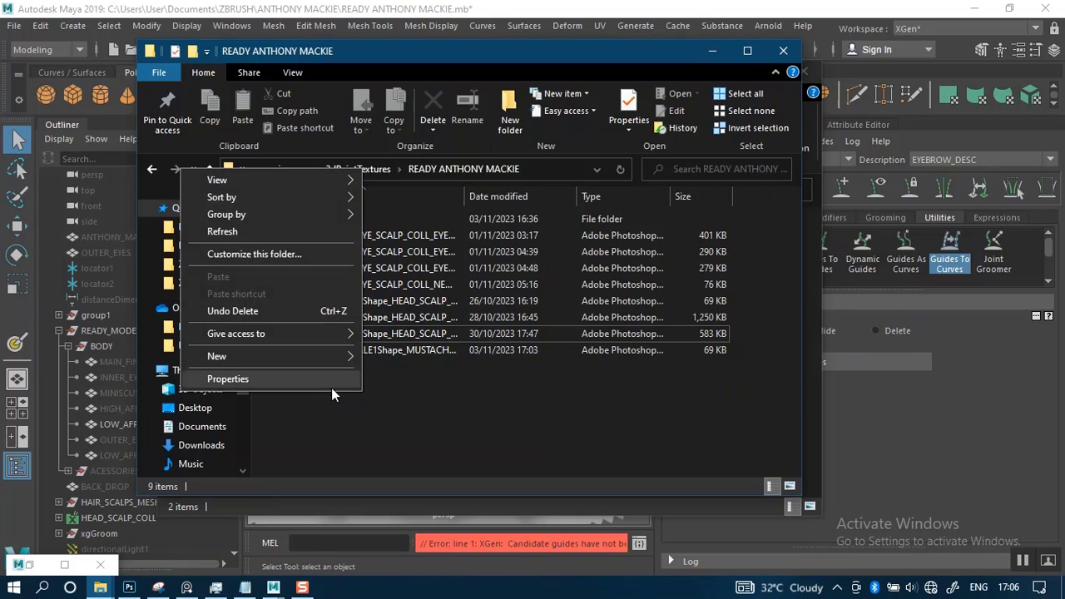
click(251, 233)
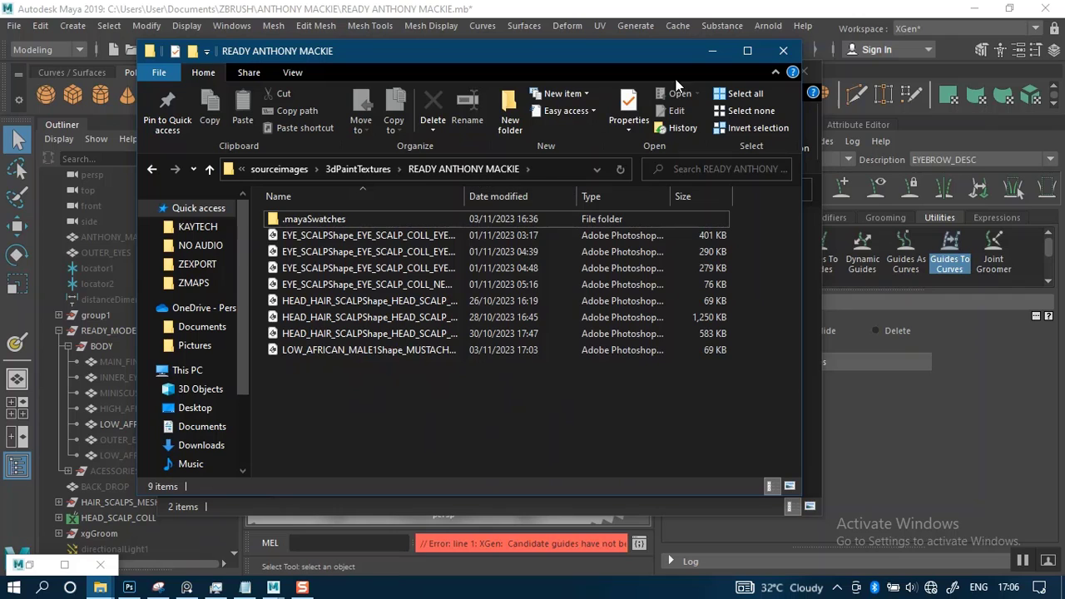
click(710, 52)
click(730, 72)
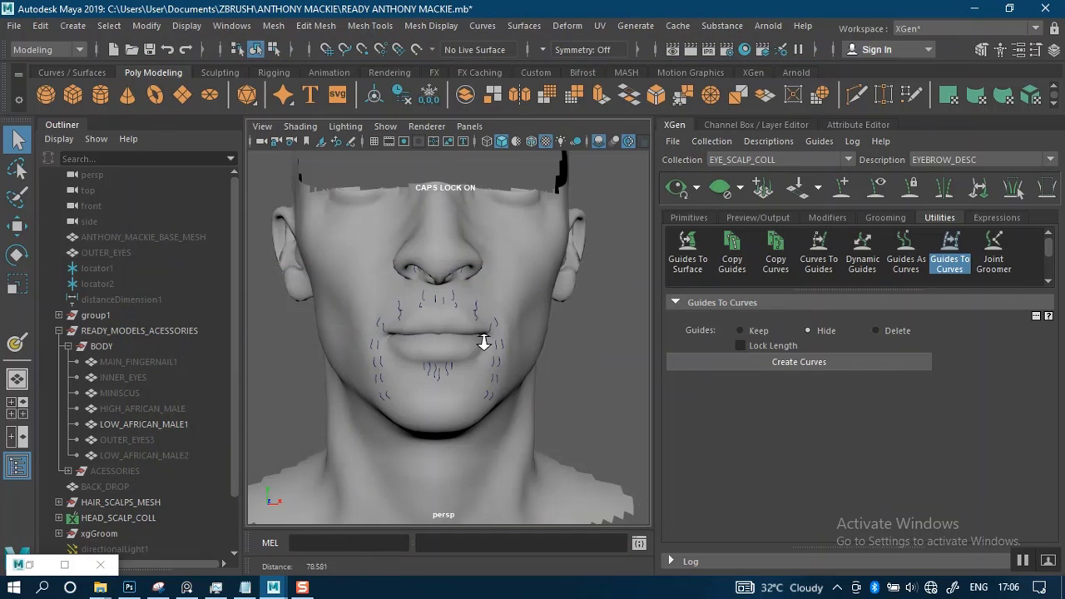
Hide the LOW_AFRICAN_MALE1 mesh to inspect the facial hair curves alone, and show the mesh again
alt+right_drag(487, 333, 511, 295)
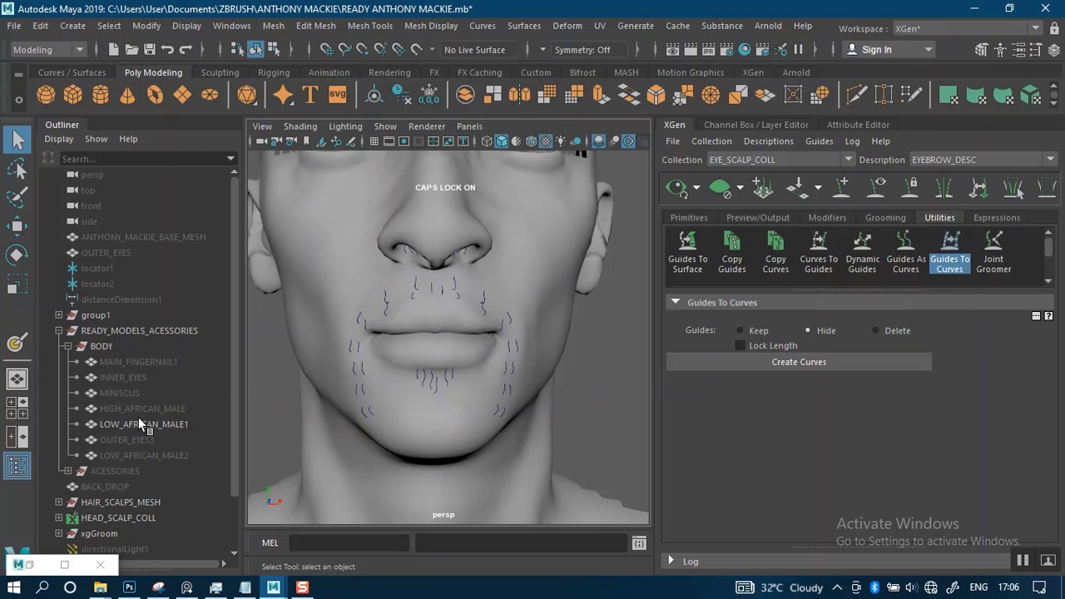
click(513, 255)
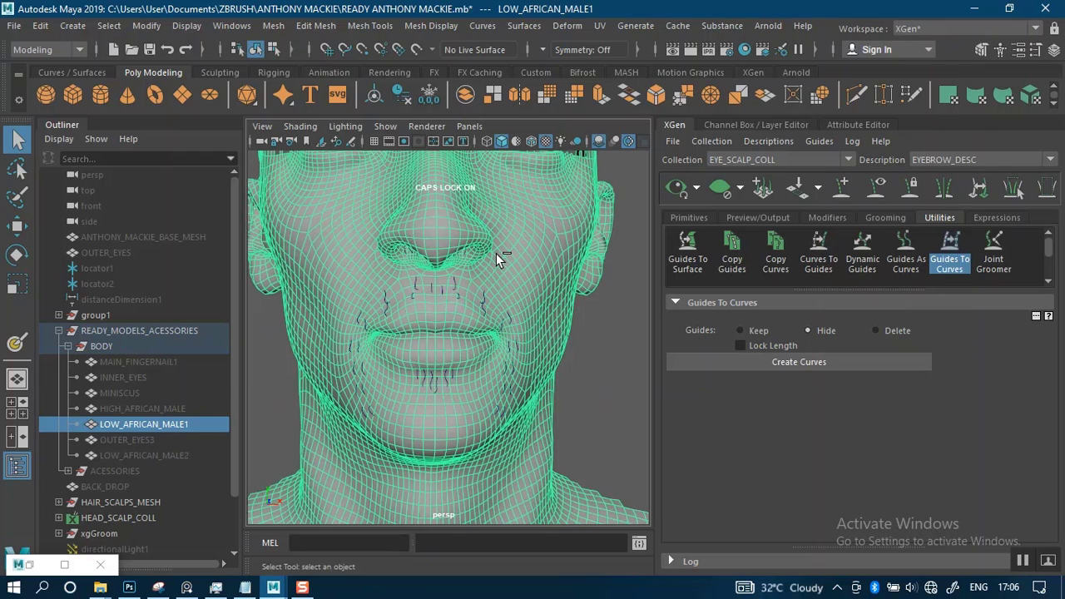
key(ctrl+h)
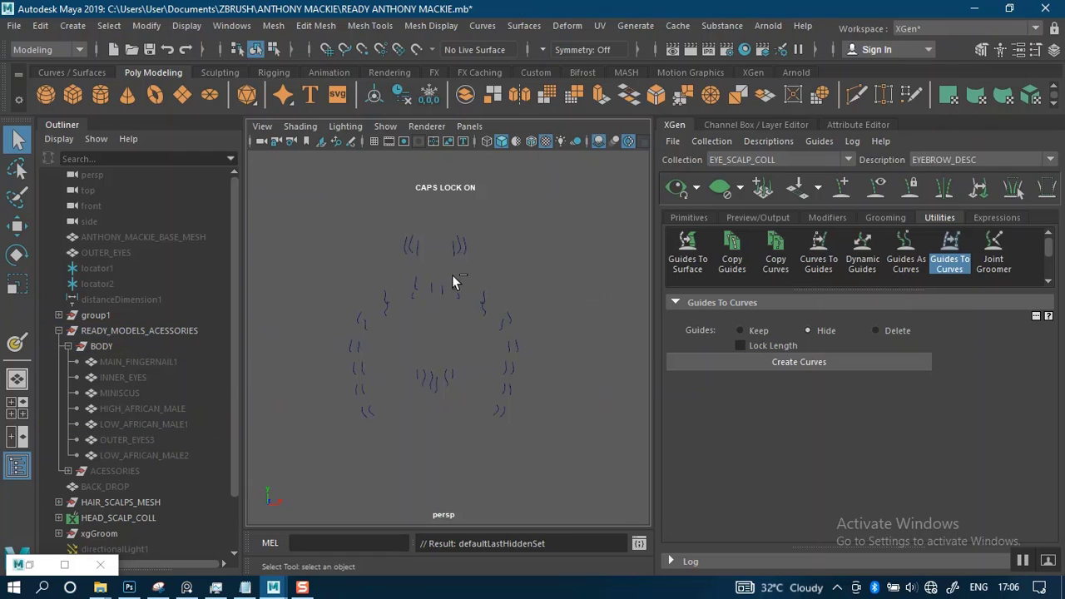
click(120, 424)
key(shift+h)
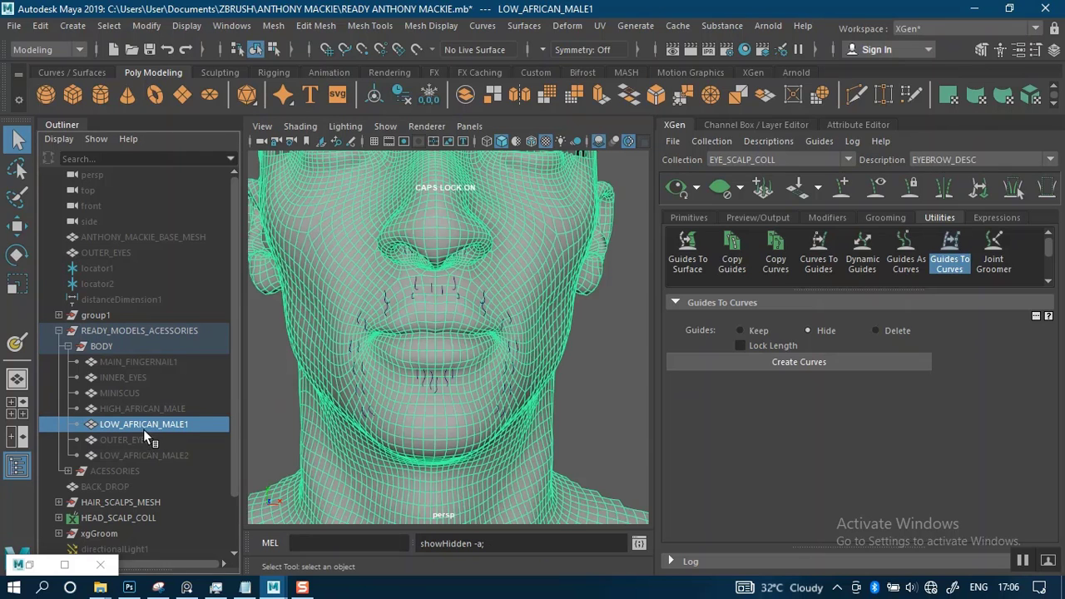
Hide LOW_AFRICAN_MALE1 and show the textured HIGH_AFRICAN_MALE mesh under the curves
scroll(435, 361, down, 5)
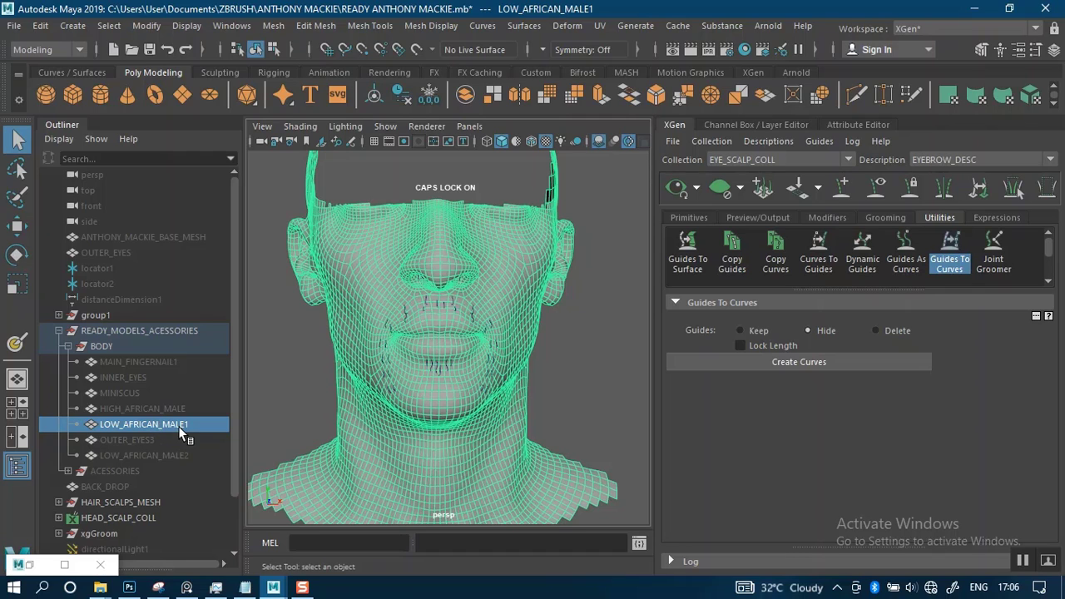
key(ctrl+h)
click(160, 411)
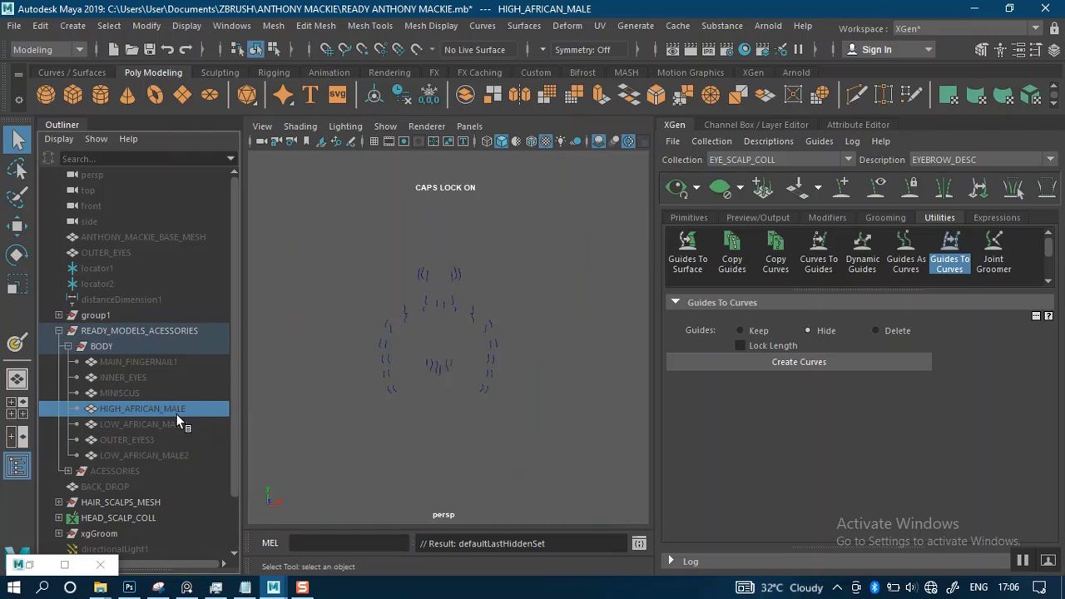
key(shift+h)
click(548, 369)
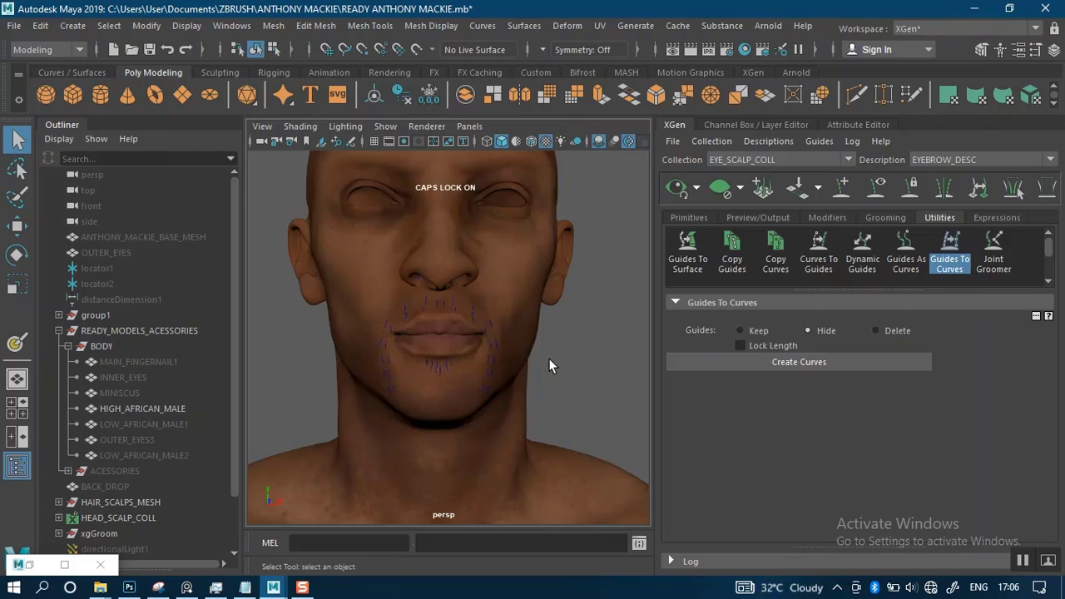
Show the LOW_AFRICAN_MALE1 mesh again and hide HIGH_AFRICAN_MALE
click(158, 426)
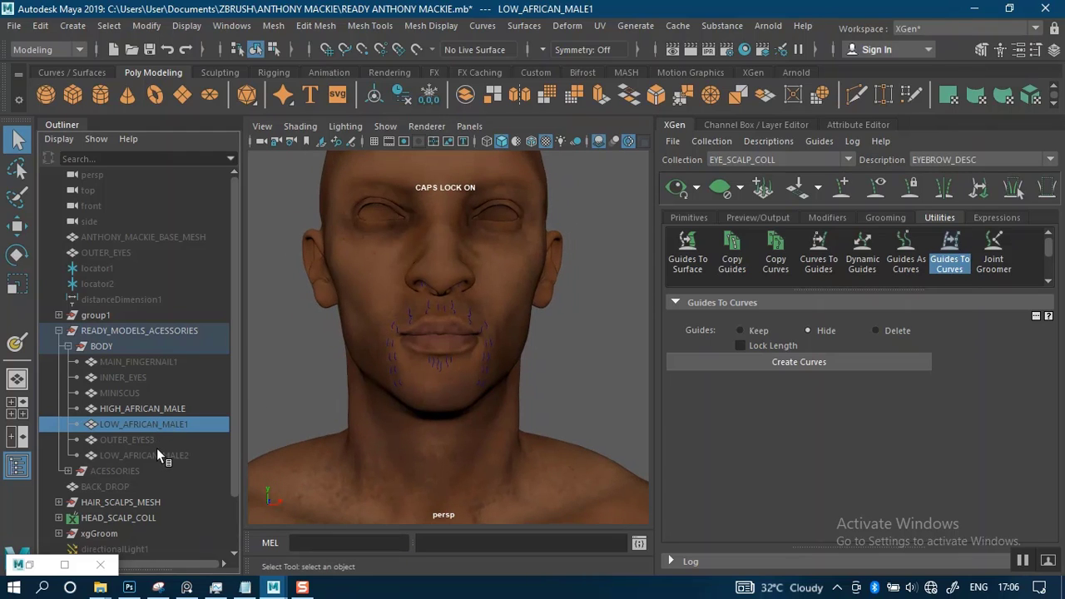
key(shift+h)
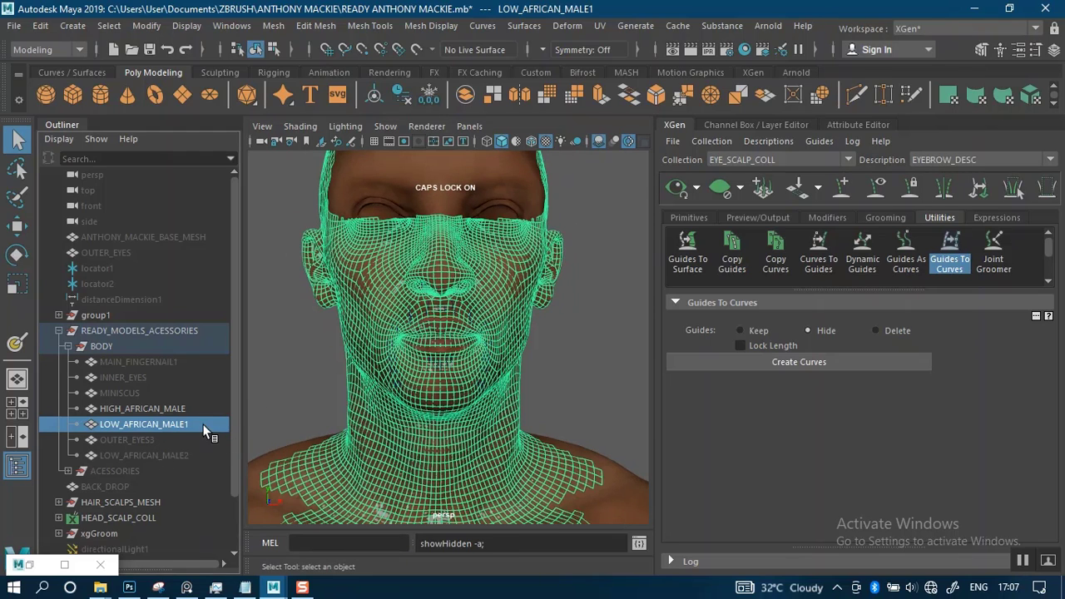
click(178, 409)
key(ctrl+h)
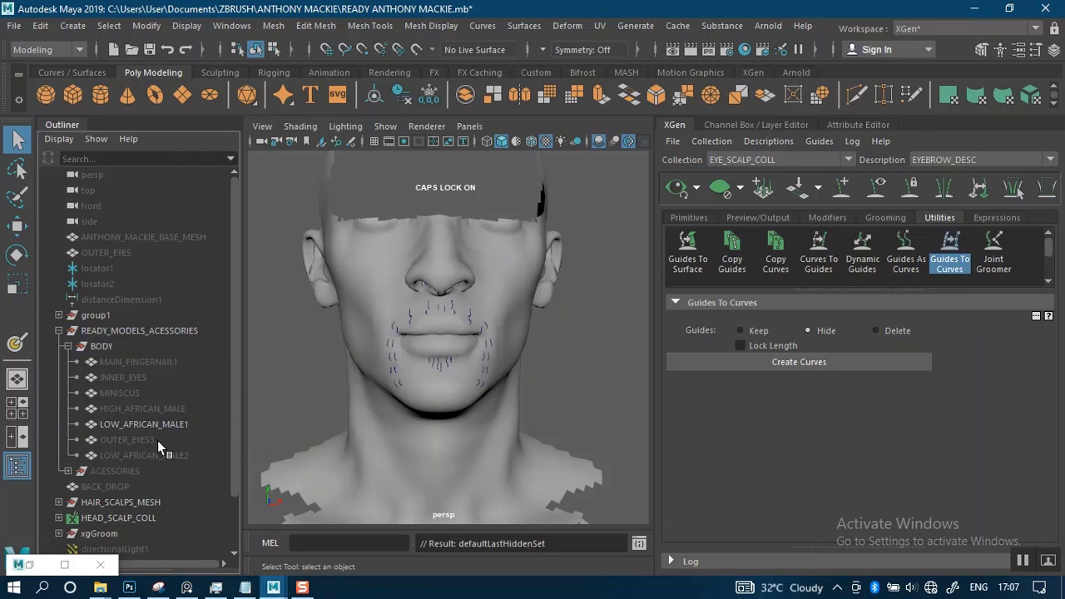
Hide LOW_AFRICAN_MALE1 and show the full LOW_AFRICAN_MALE2 body mesh
click(160, 424)
key(ctrl+h)
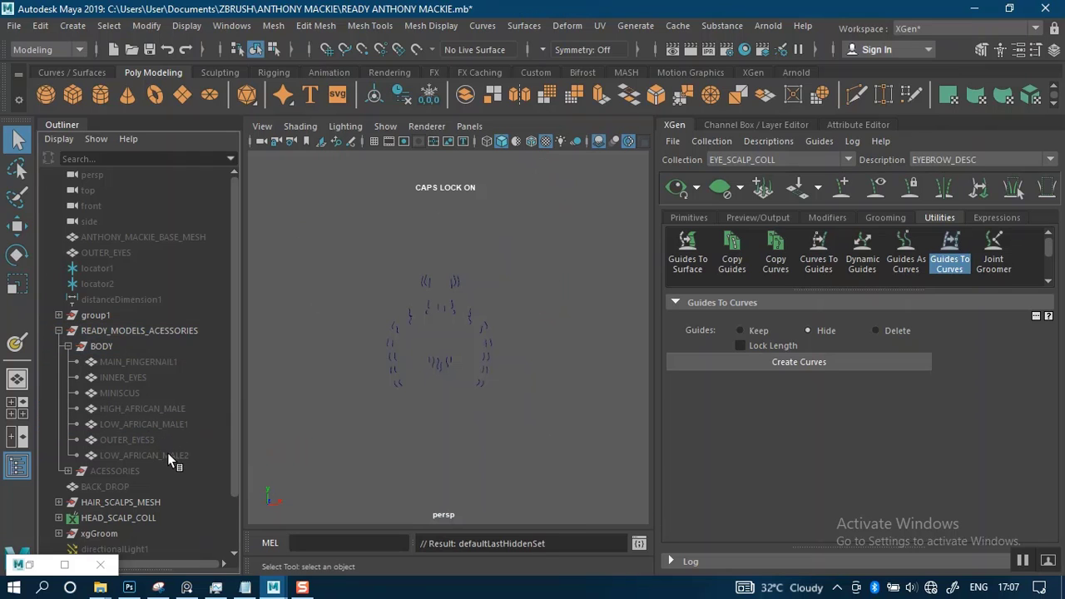
click(167, 455)
key(shift+h)
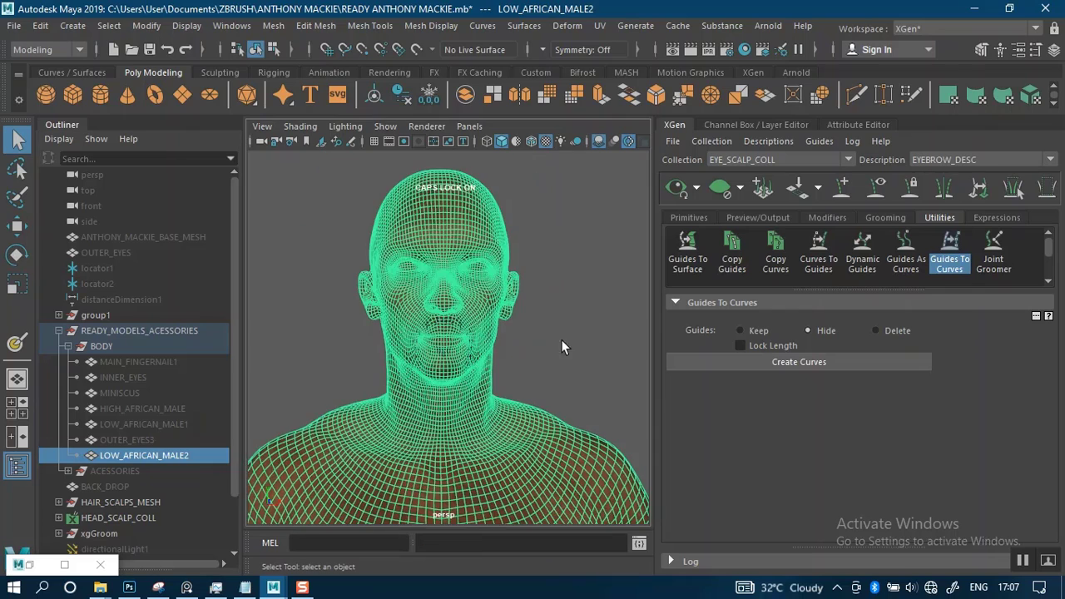
Examine the mustache, beard and nostril curves up close against the LOW_AFRICAN_MALE2 face from the front and side
click(561, 371)
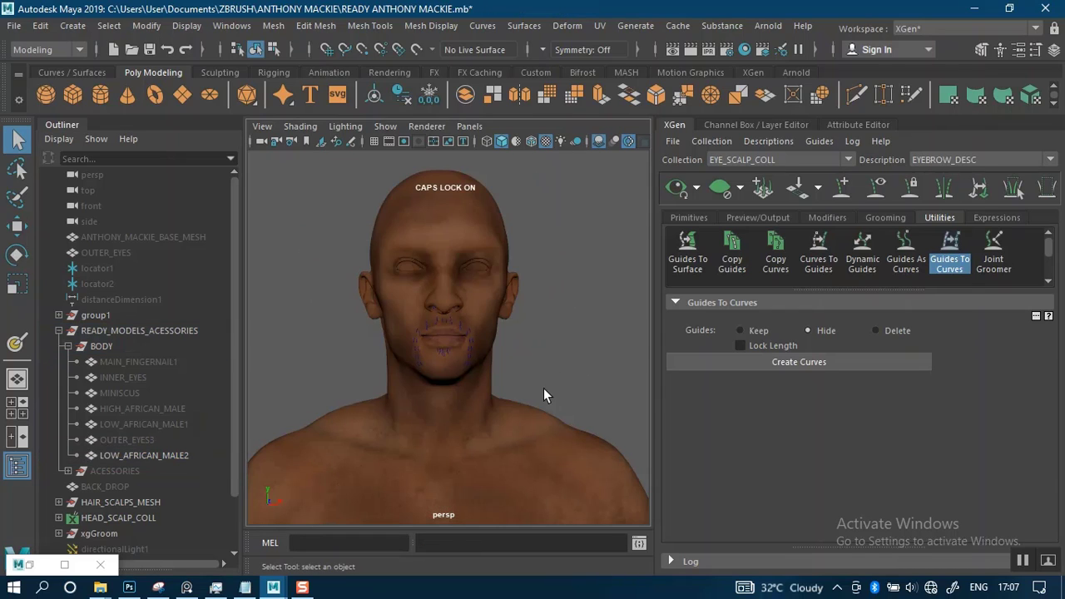
scroll(544, 388, up, 3)
alt+drag(557, 356, 550, 357)
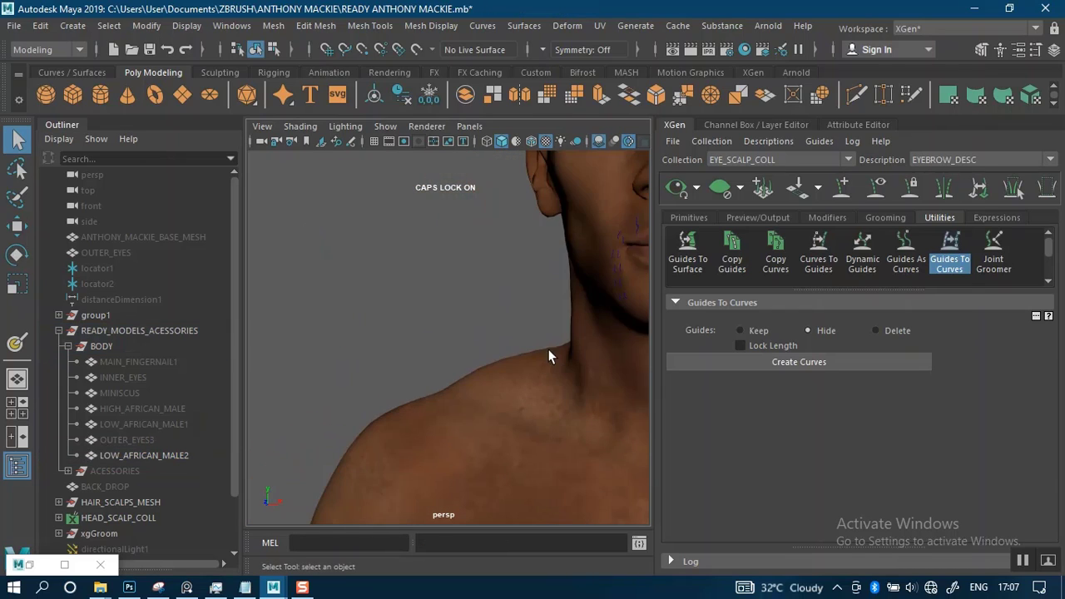
alt+middle_drag(552, 353, 409, 423)
alt+drag(583, 328, 564, 328)
alt+middle_drag(564, 325, 517, 351)
mouse_move(517, 351)
alt+right_down()
mouse_move(530, 350)
mouse_move(514, 372)
alt+right_up()
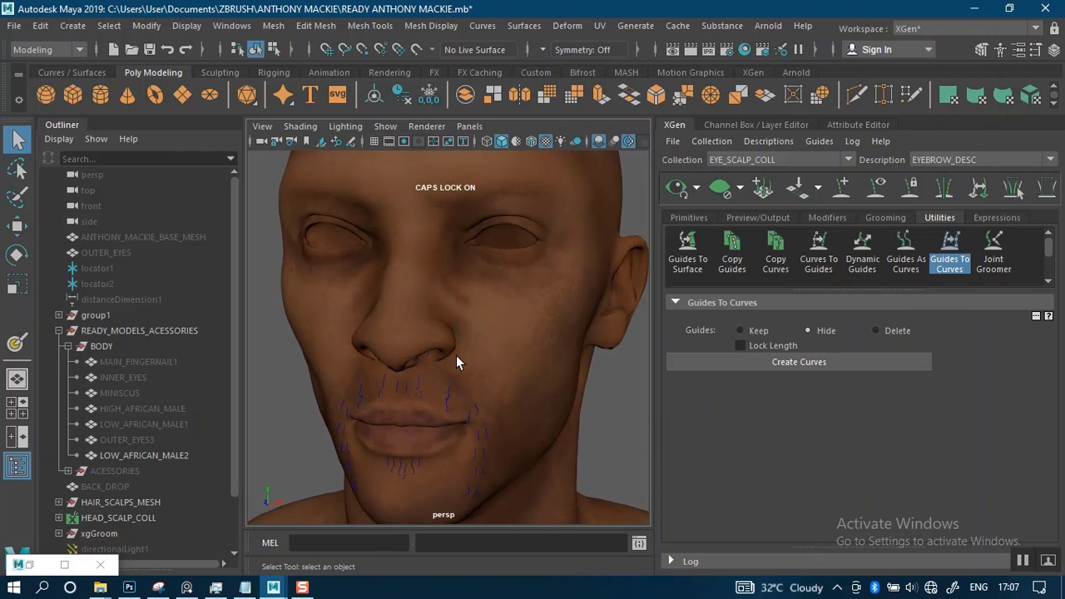
mouse_move(456, 352)
alt+mouse_down()
mouse_move(452, 381)
mouse_move(458, 353)
alt+mouse_up()
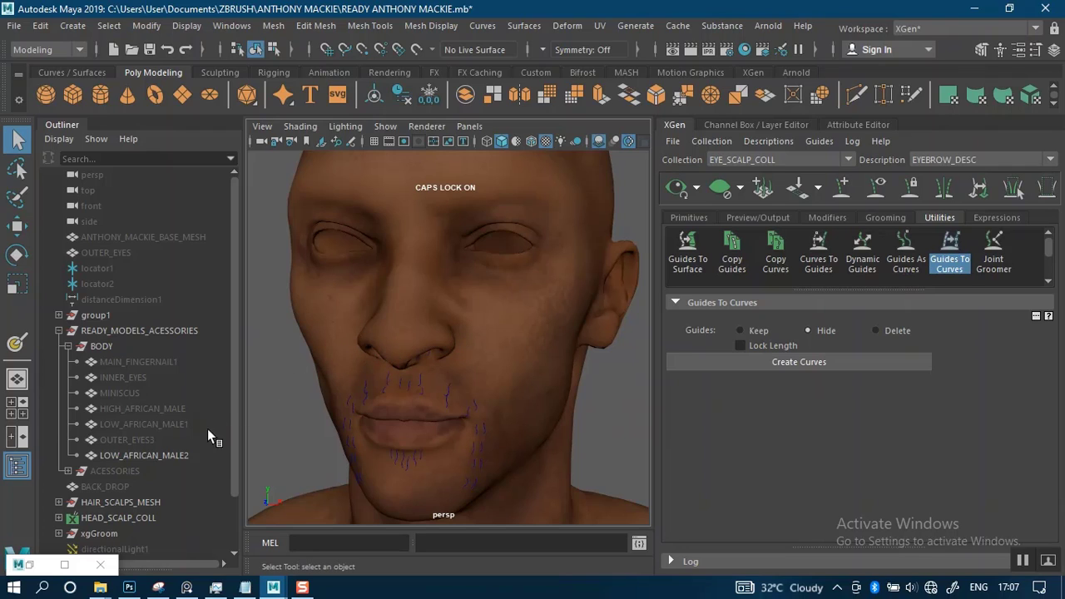
Hide the LOW_AFRICAN_MALE2 mesh and show the LOW_AFRICAN_MALE1 mesh under the facial hair curves
click(129, 408)
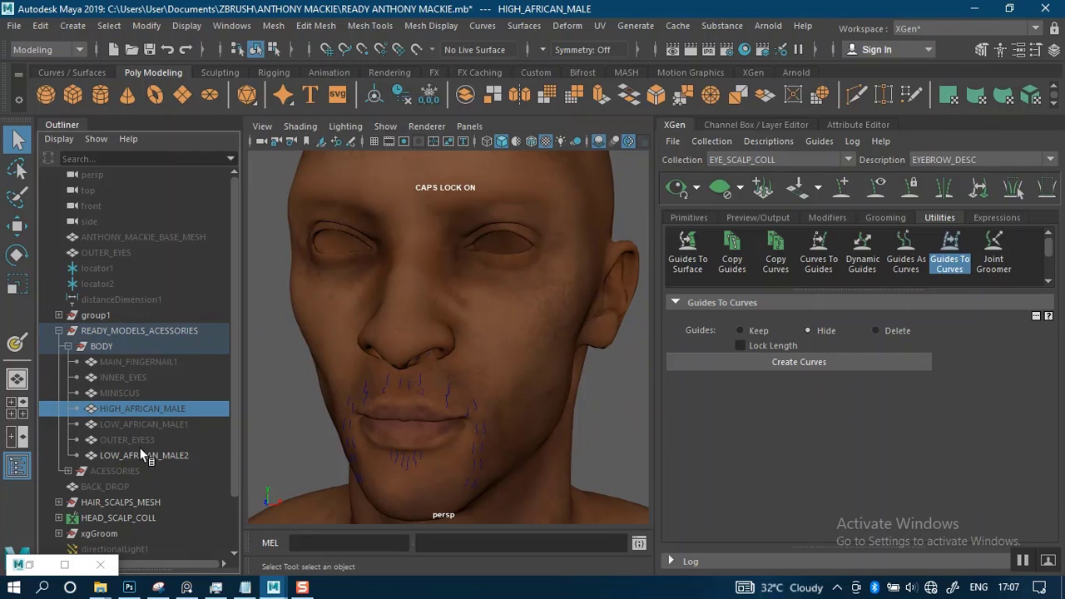
click(153, 454)
click(159, 424)
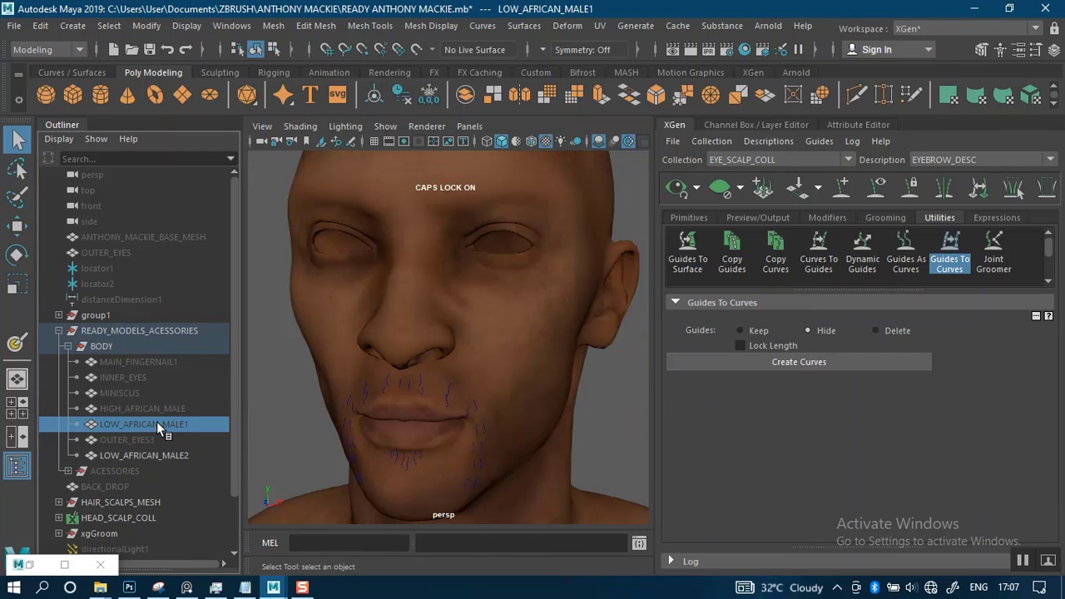
click(170, 456)
key(ctrl+h)
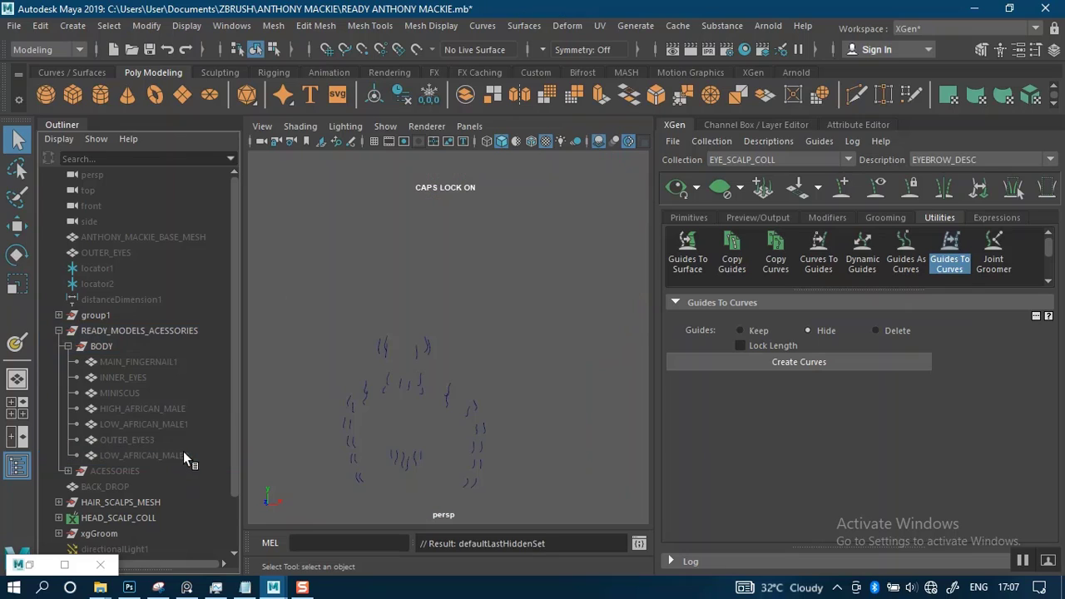
click(166, 424)
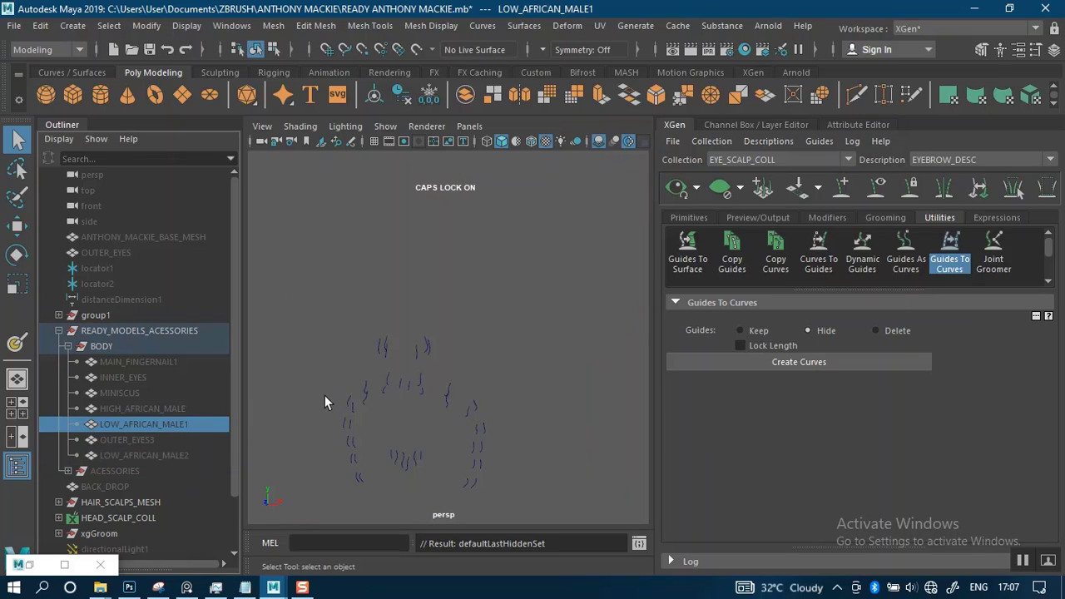
key(shift+h)
click(585, 394)
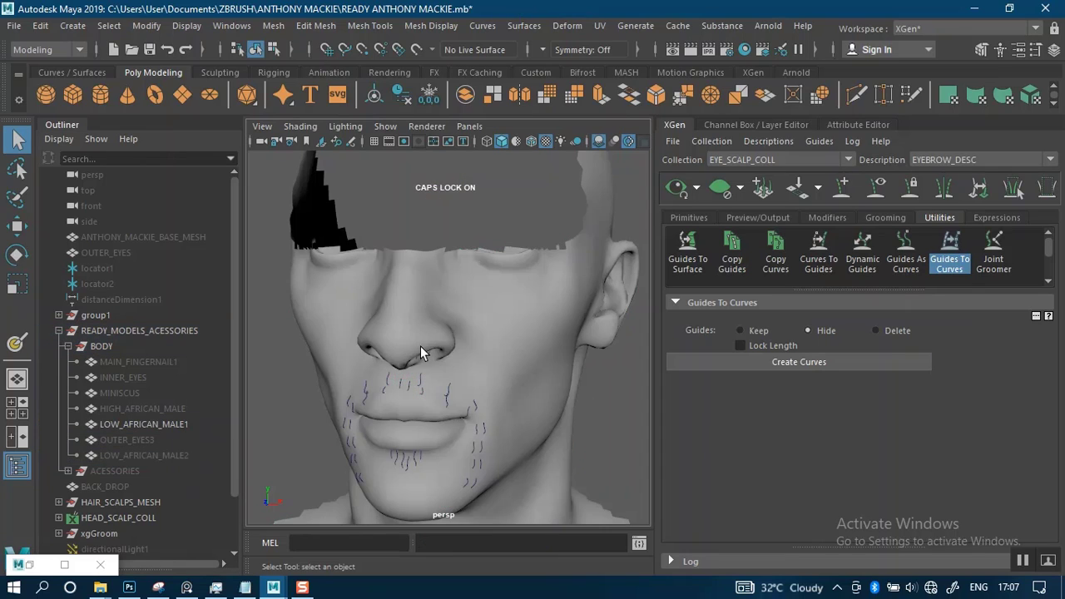
scroll(508, 349, down, 3)
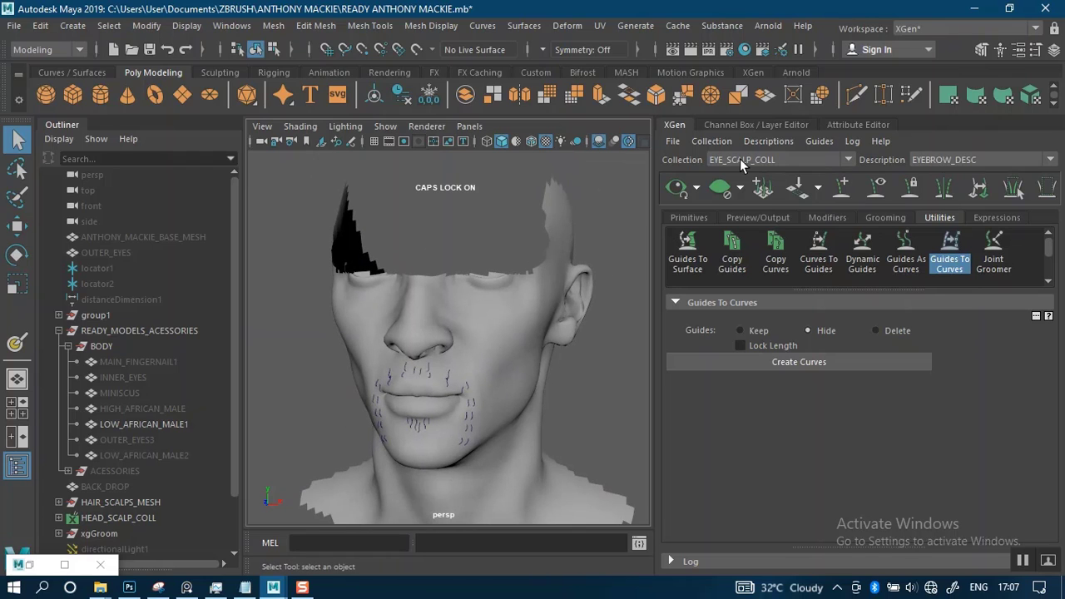
Select the LOW_AFRICAN_MALE1 mesh and look through the attributes of its material, shape and connected texture nodes
click(497, 311)
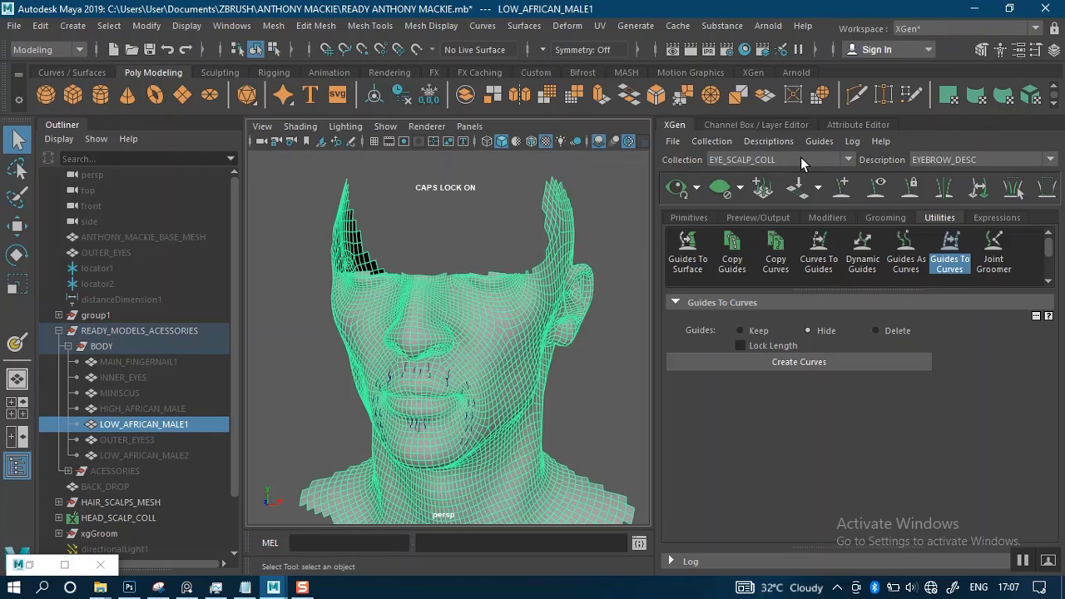
click(851, 125)
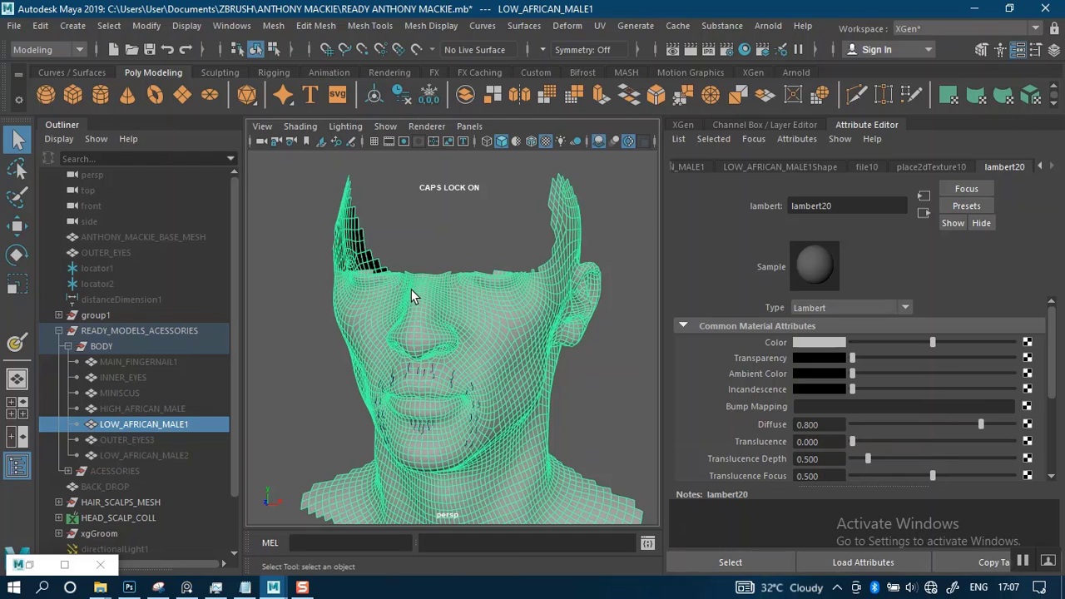
scroll(450, 335, down, 2)
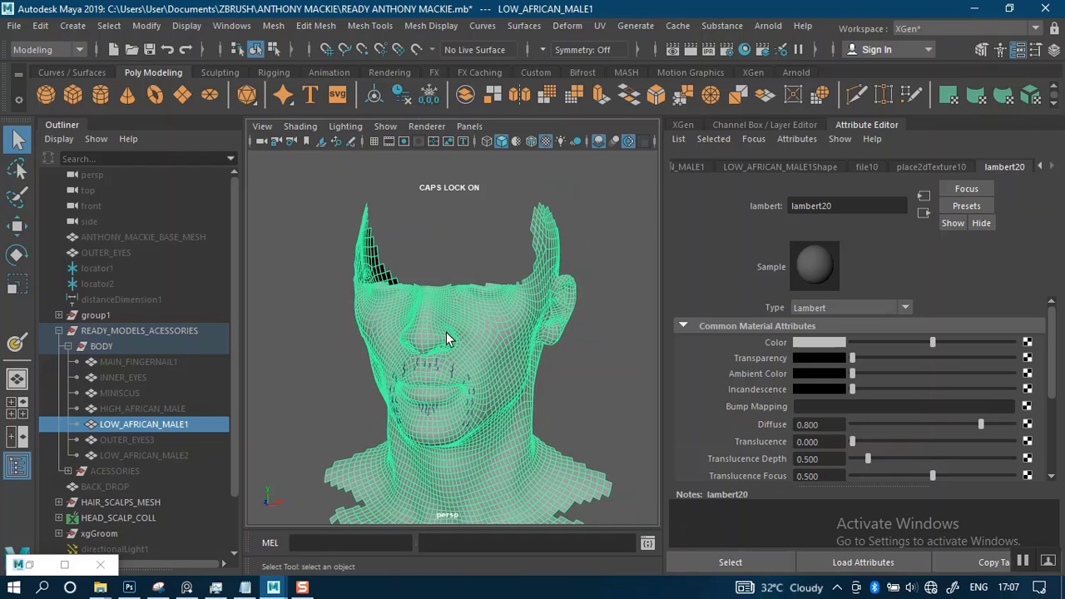
alt+drag(447, 337, 528, 314)
alt+right_drag(504, 305, 506, 354)
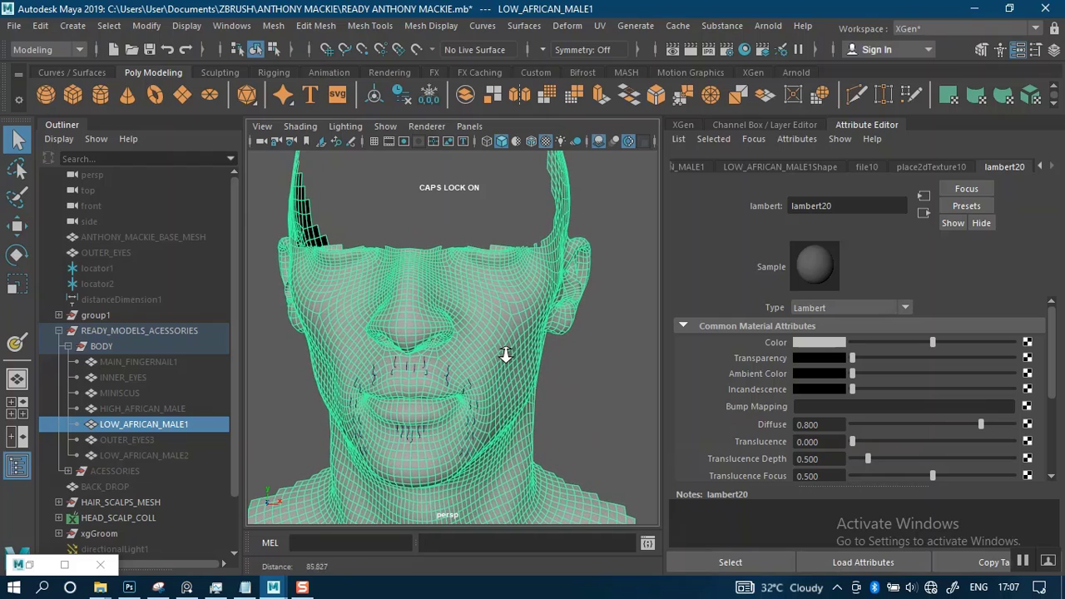
click(818, 168)
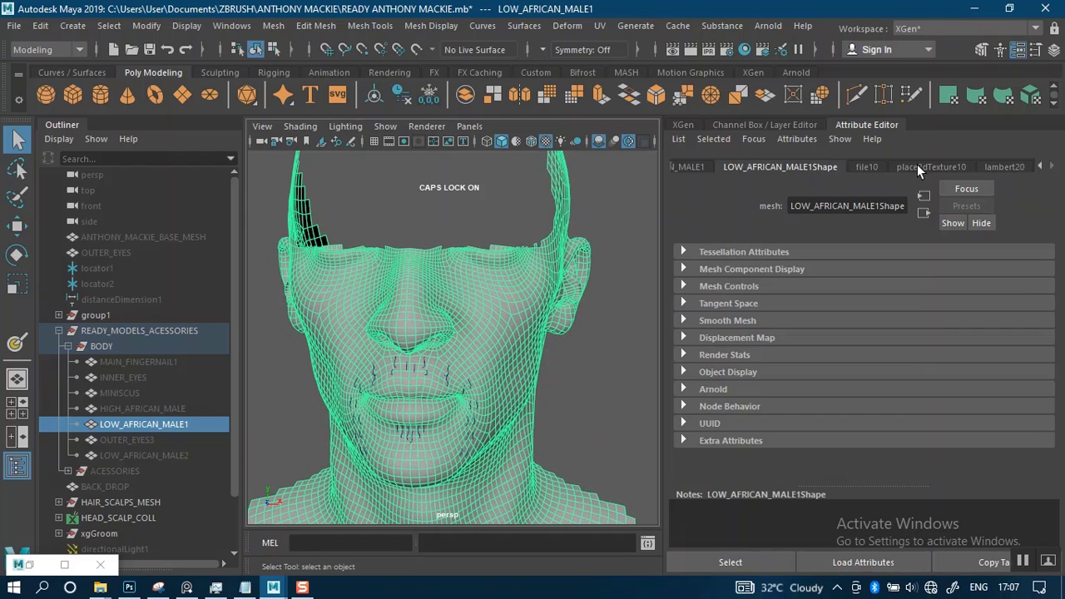
click(918, 167)
click(807, 167)
click(696, 167)
click(832, 166)
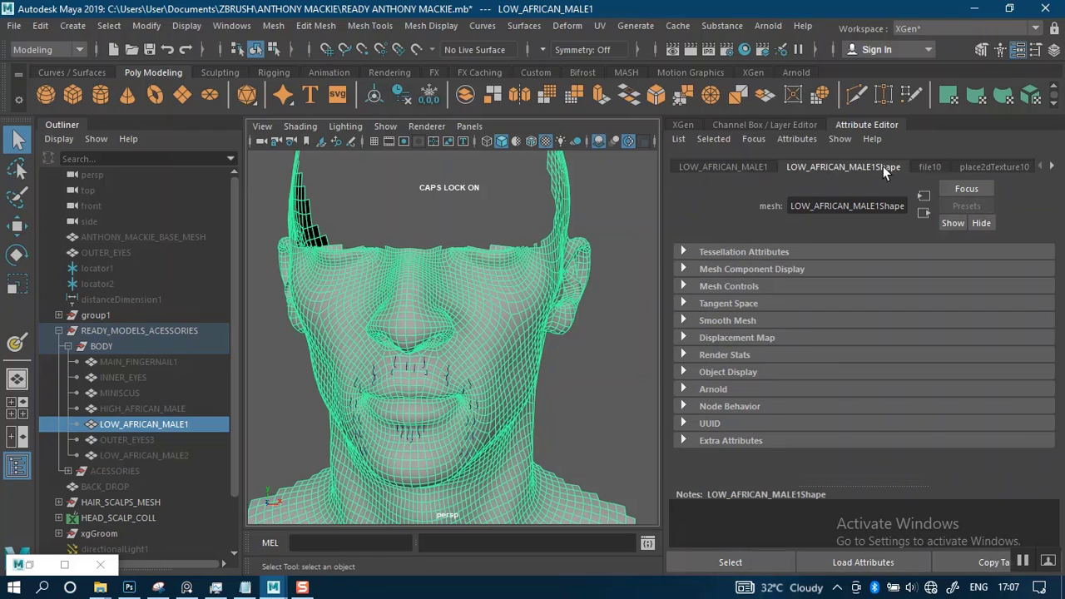
Browse for the file10 texture's image and select LOW_AFRICAN_MALE1Shape_MUSTACHE_COLLECTION_MUSTACHE_DESC_MUSTACHE_DEN.iff
click(931, 167)
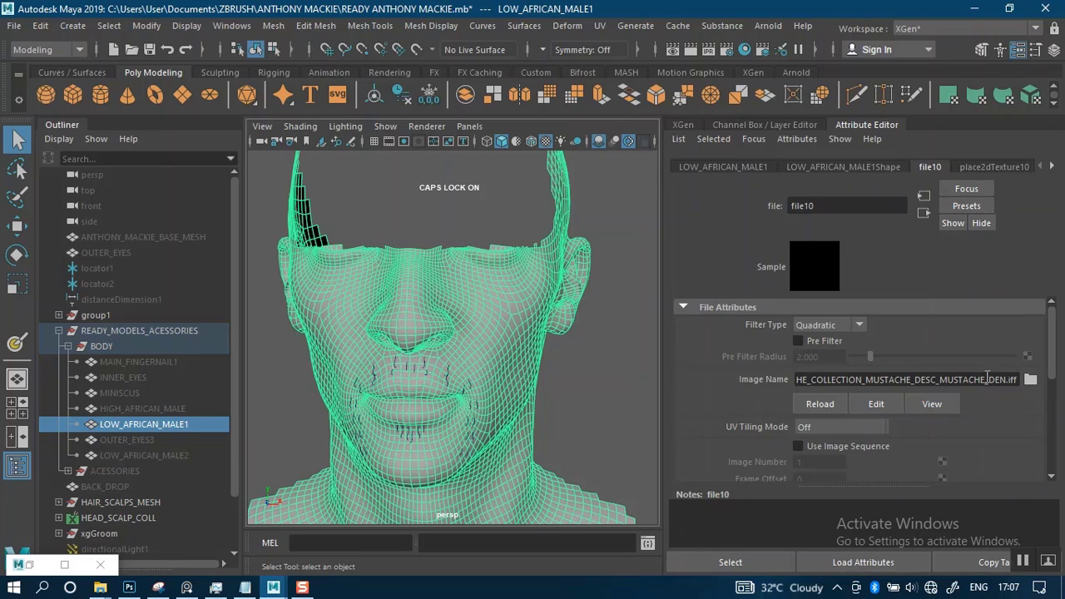
click(1030, 380)
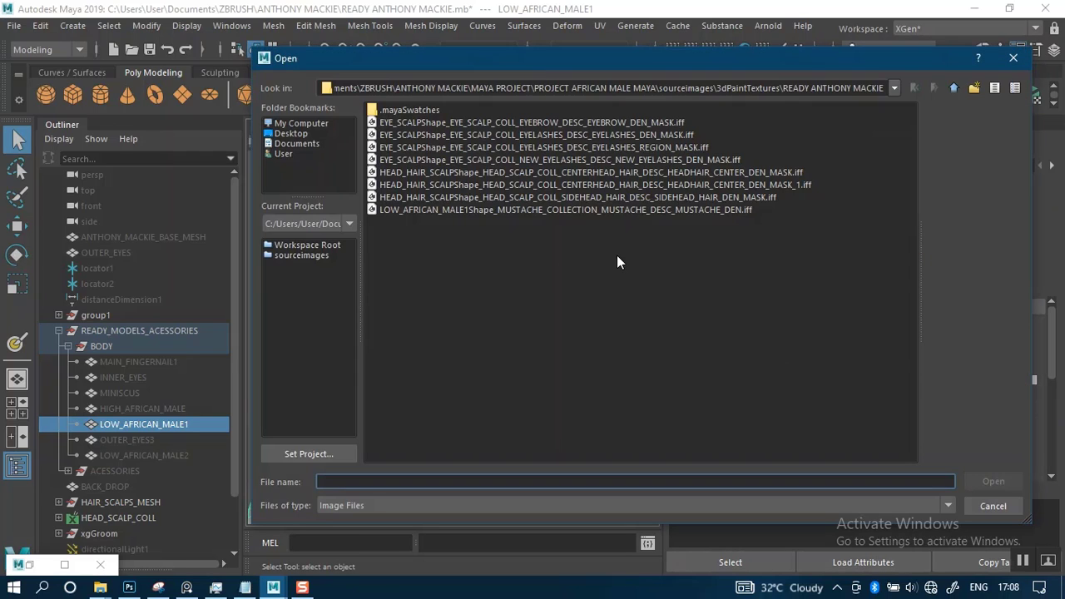
click(490, 211)
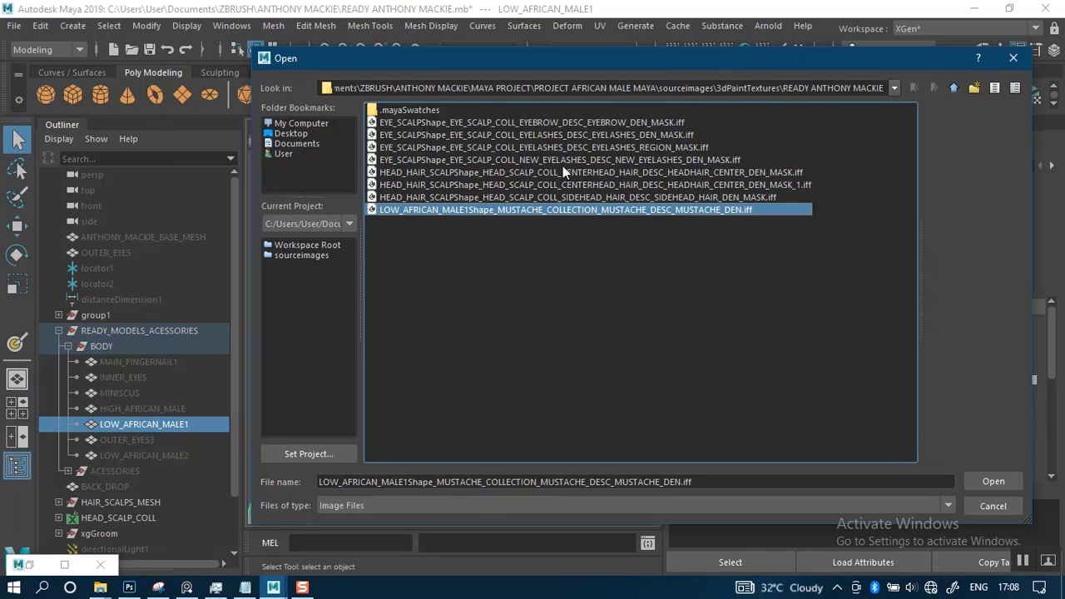
Delete LOW_AFRICAN_MALE1Shape_MUSTACHE_COLLECTION_MUSTACHE_DESC_MUSTACHE_DEN.iff from the READY ANTHONY MACKIE texture folder and cancel the image browsing
click(726, 88)
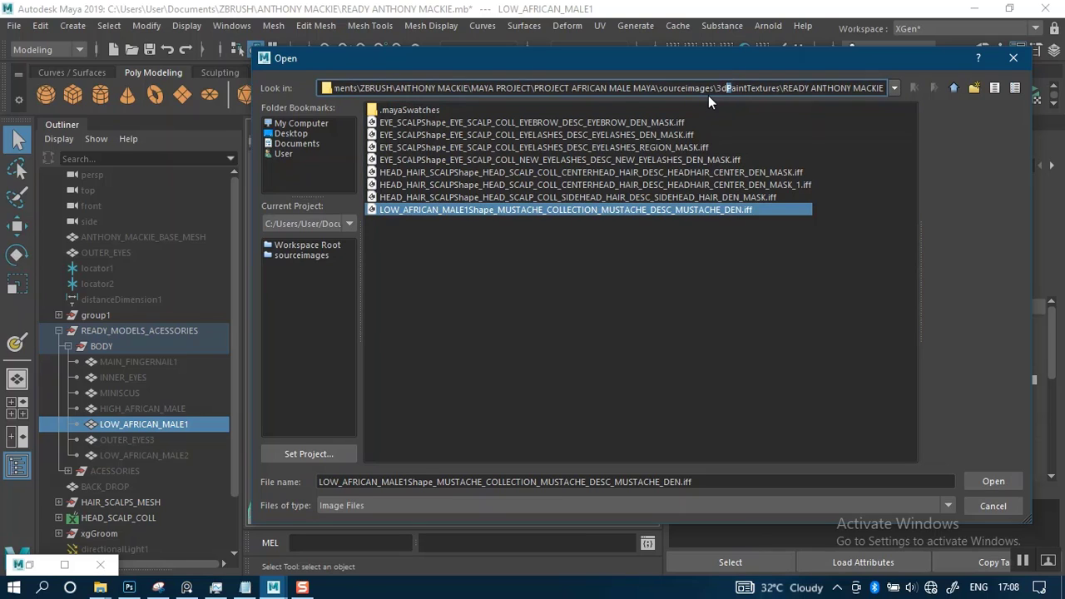
triple_click(709, 95)
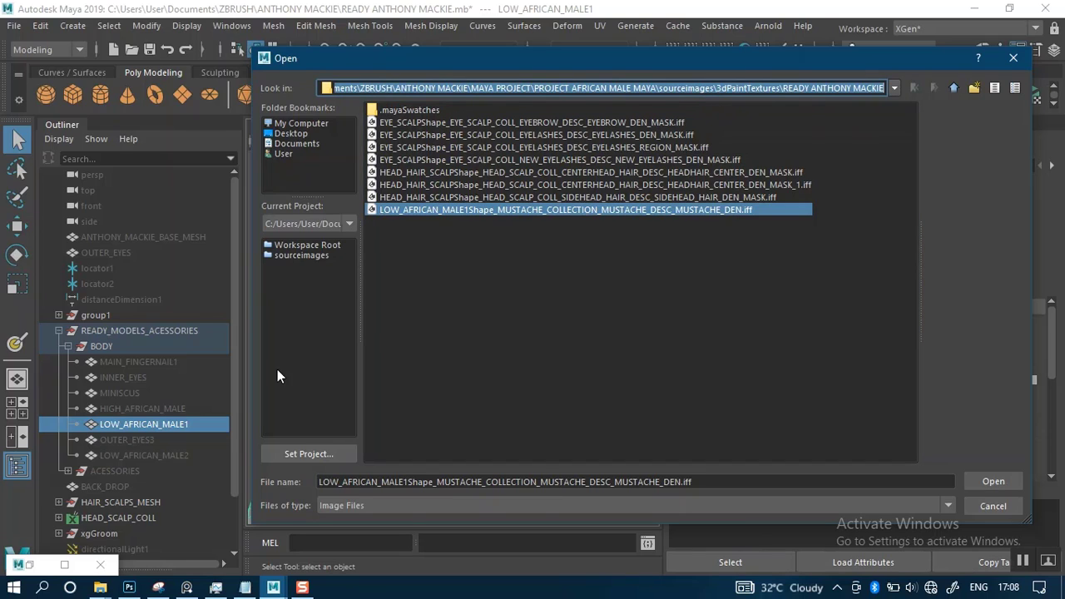
mouse_move(100, 588)
click(354, 537)
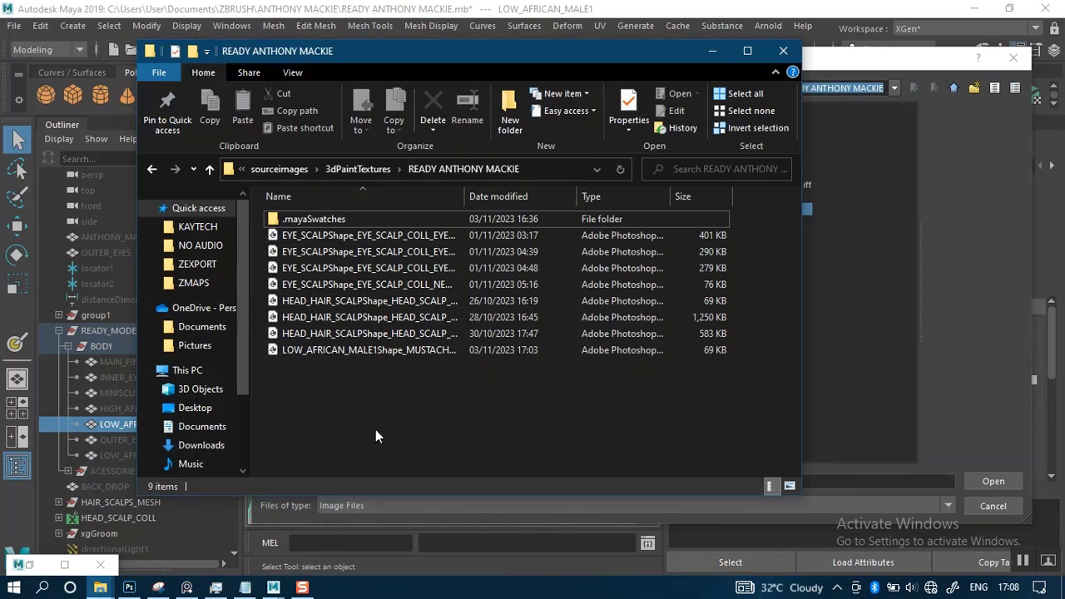
click(388, 351)
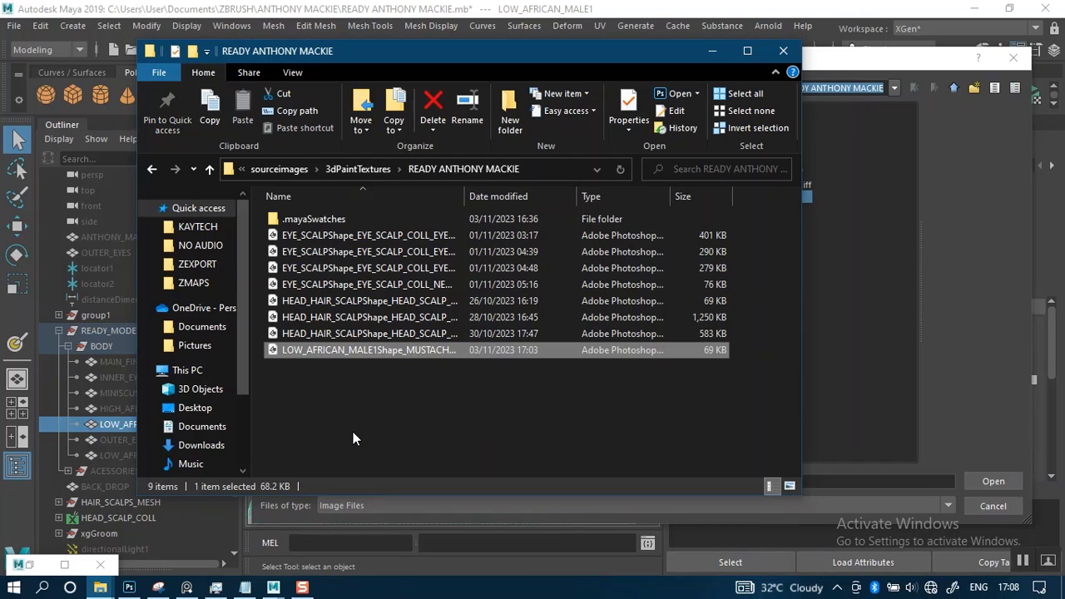
key(Delete)
click(709, 58)
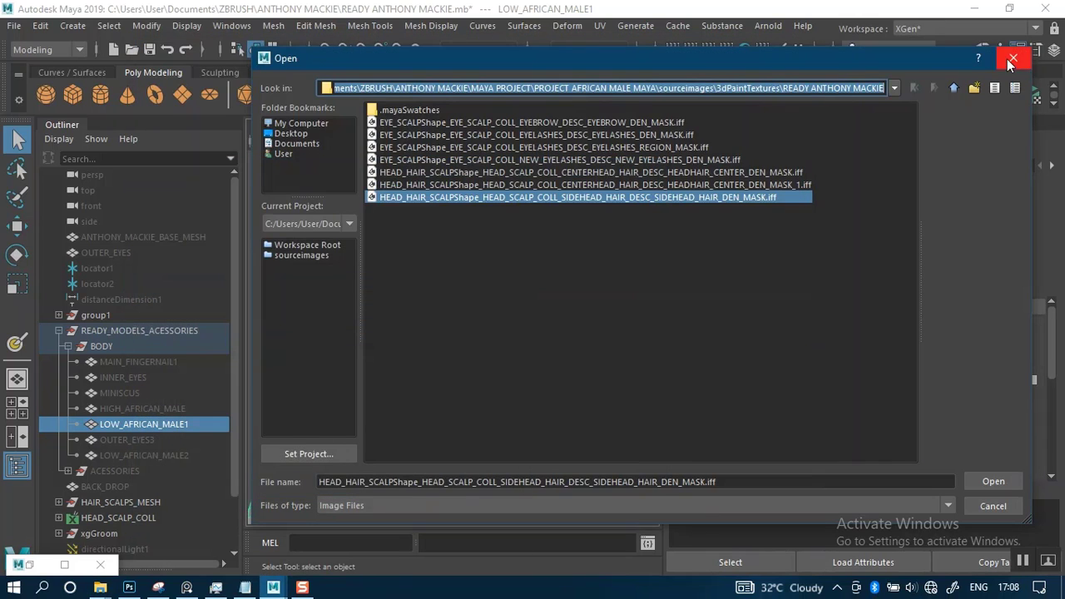
click(1012, 58)
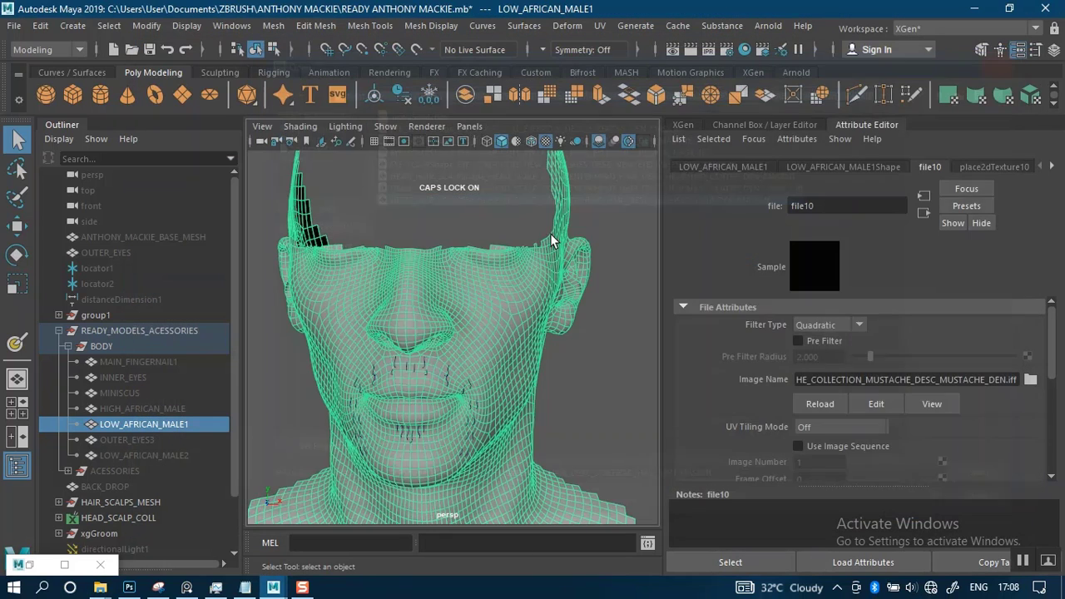
Review the LOW_AFRICAN_MALE1 mesh's shape and file10 texture attributes and delete the mesh from the scene
click(588, 374)
click(477, 339)
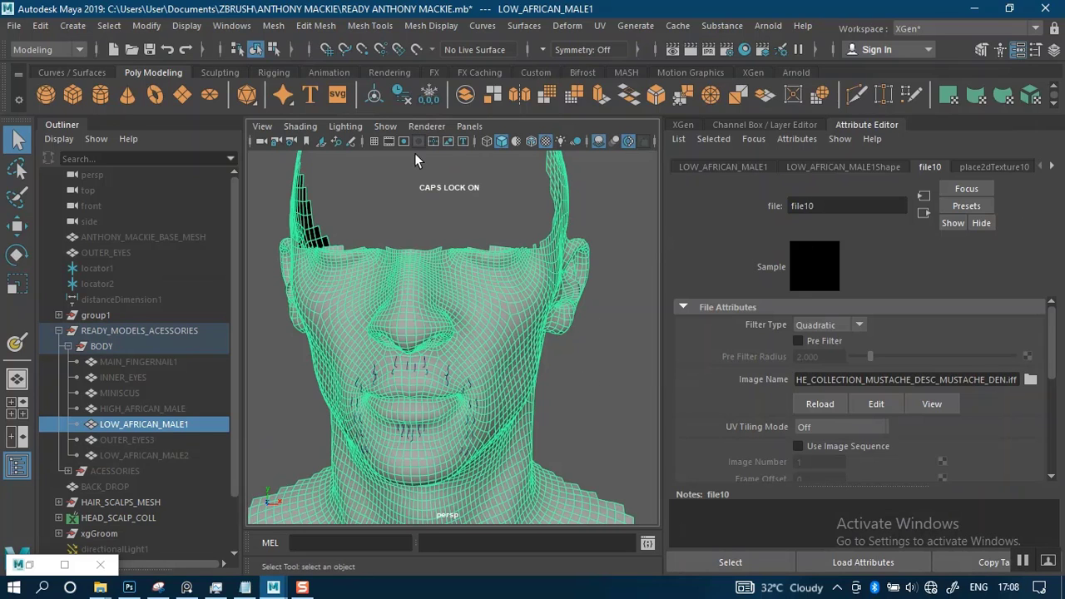
click(403, 99)
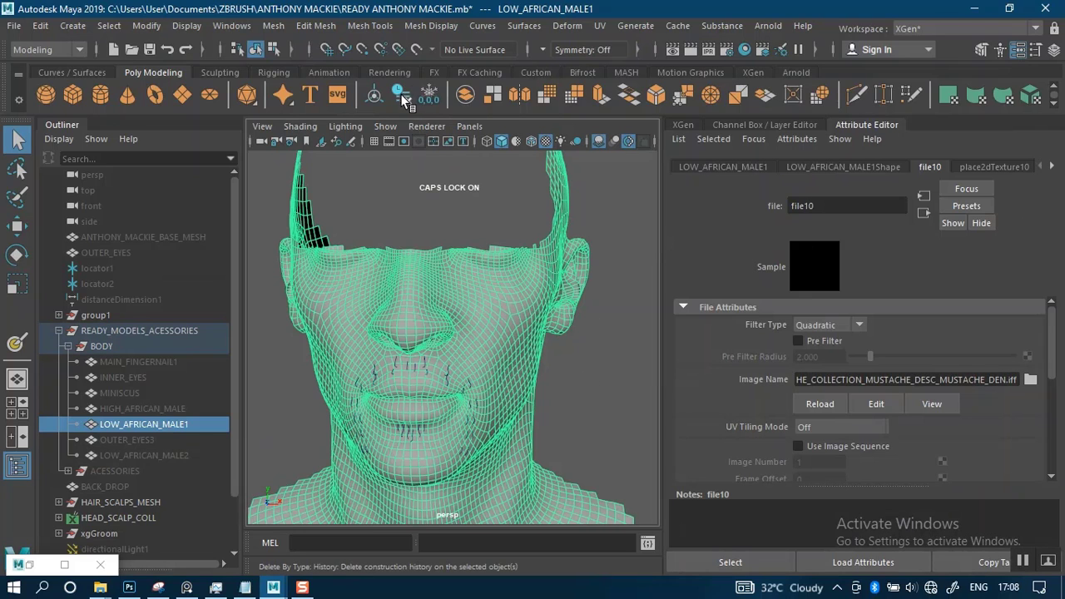
click(849, 167)
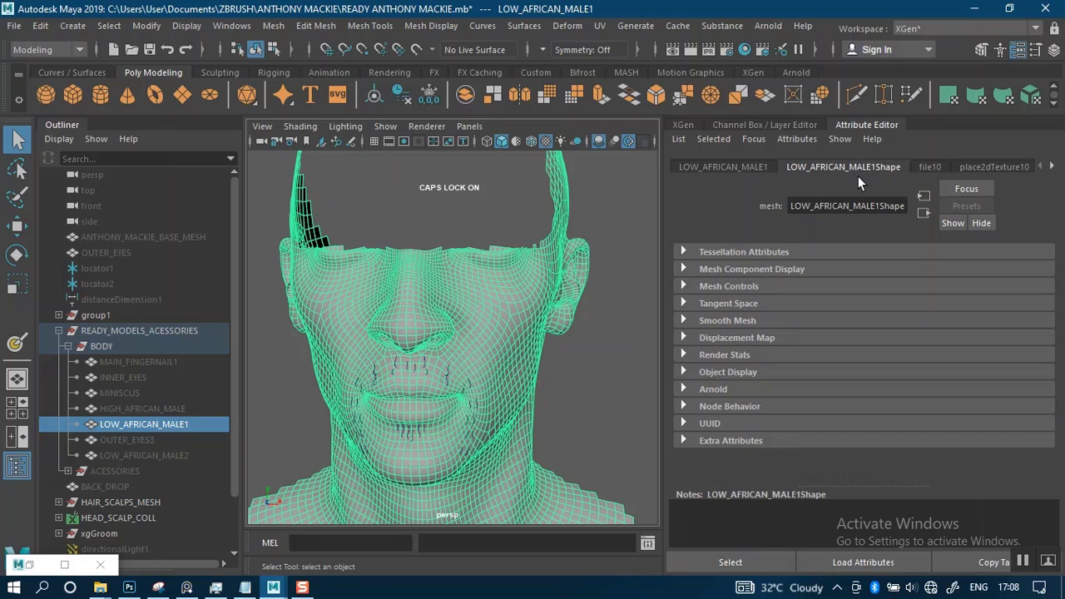
click(929, 168)
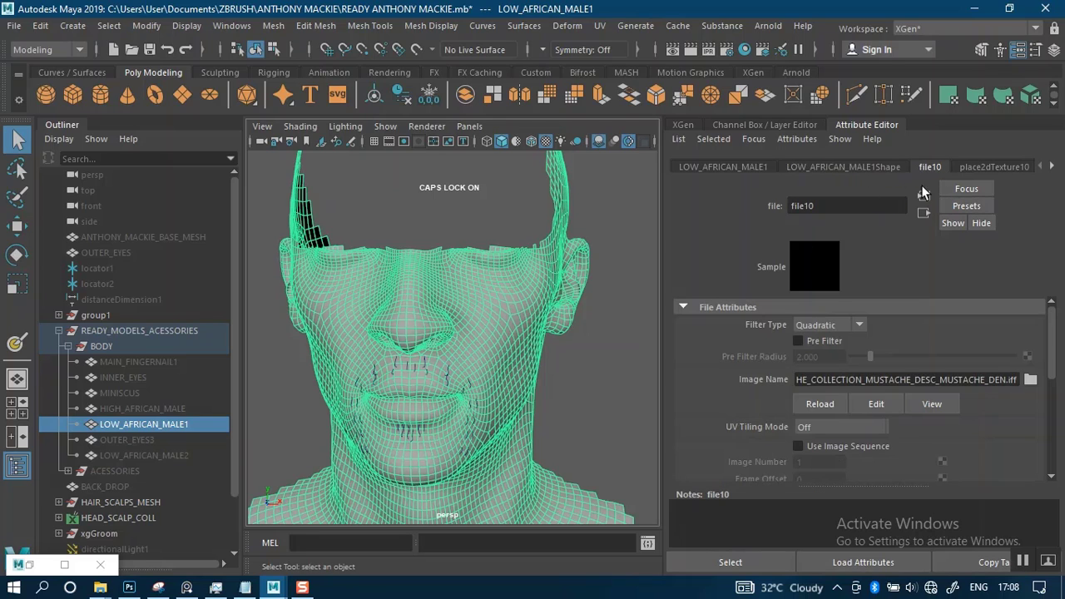
click(820, 168)
click(748, 167)
click(834, 167)
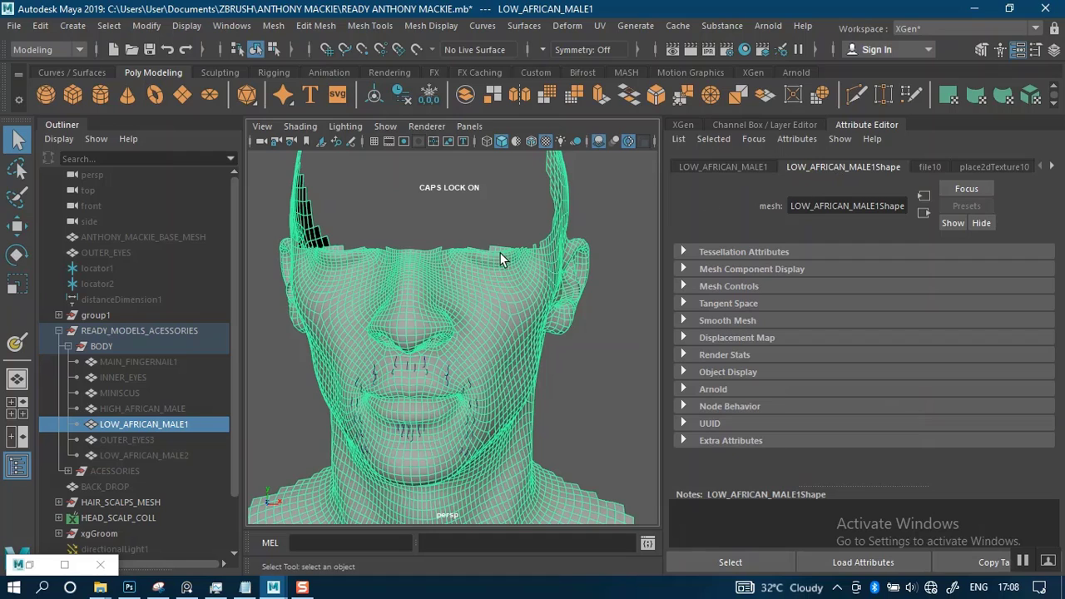
alt+right_drag(506, 260, 416, 303)
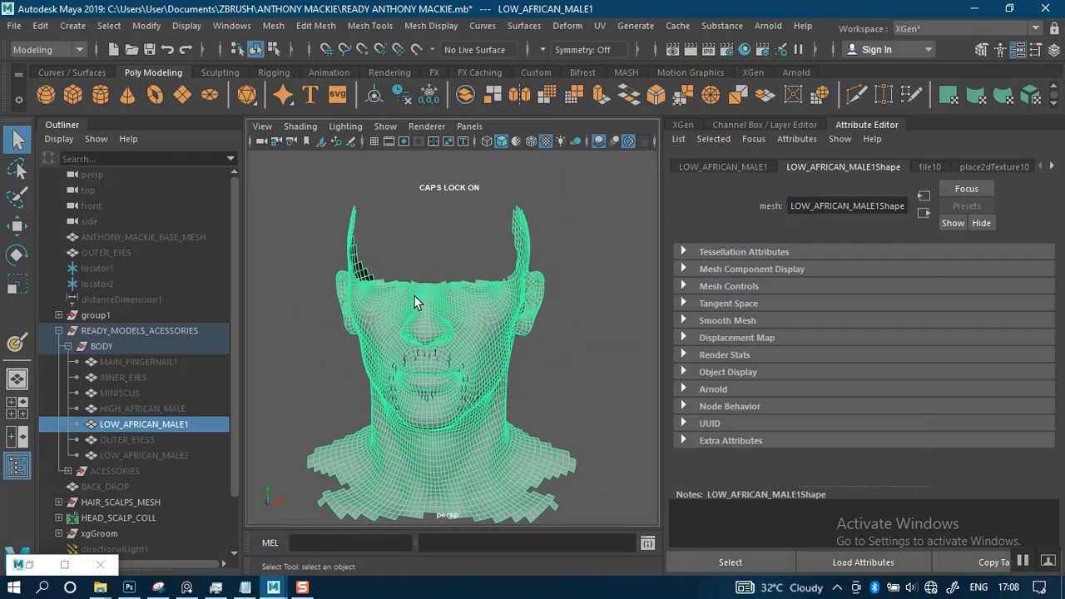
key(Delete)
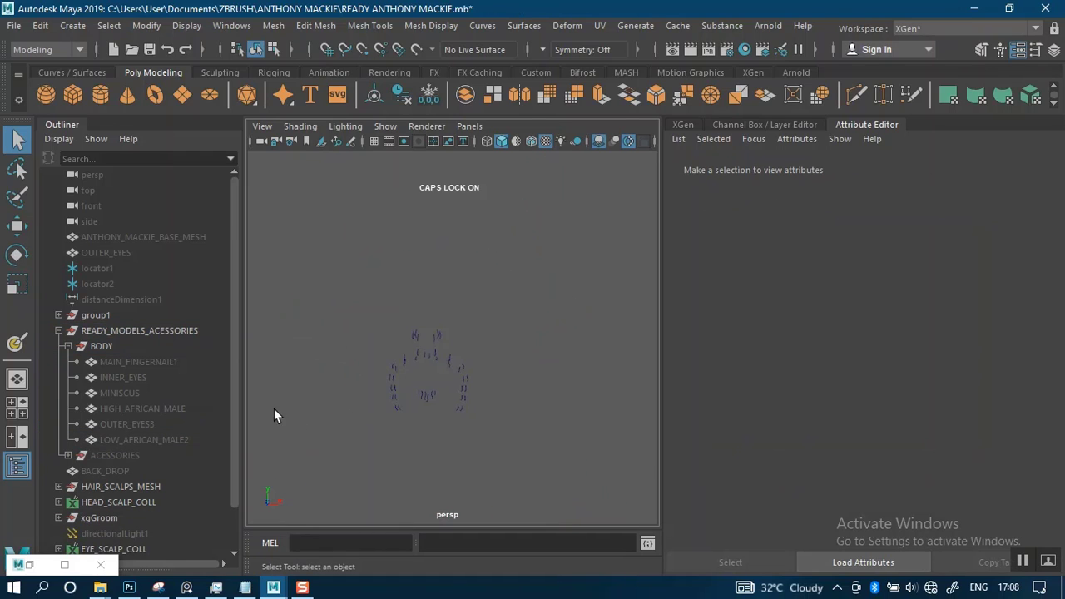
Show the hidden LOW_AFRICAN_MALE2 mesh under the facial hair curves and save the scene
click(132, 440)
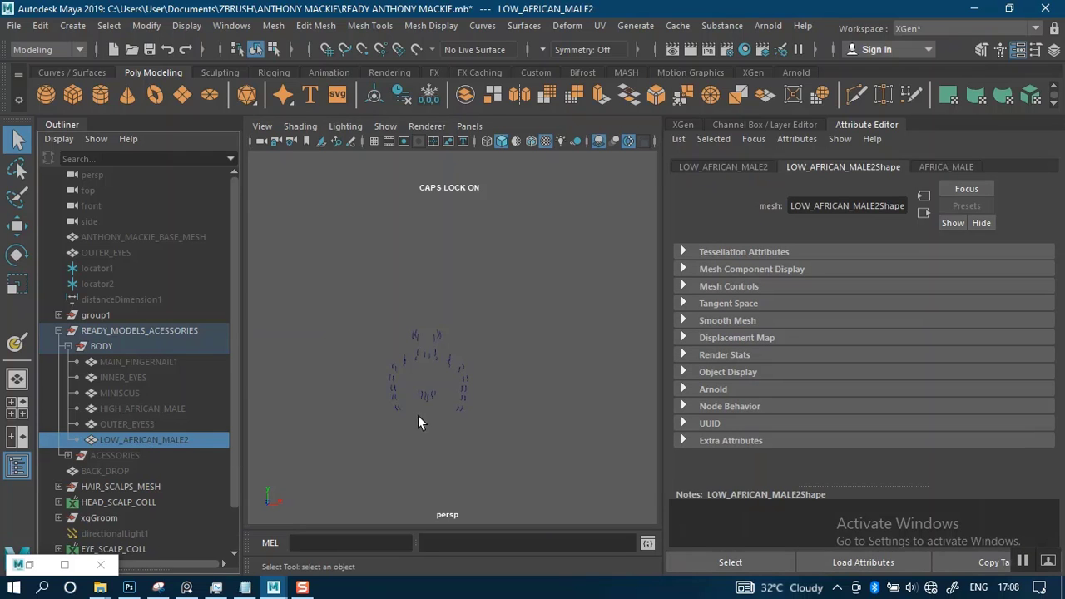
key(shift+h)
click(552, 347)
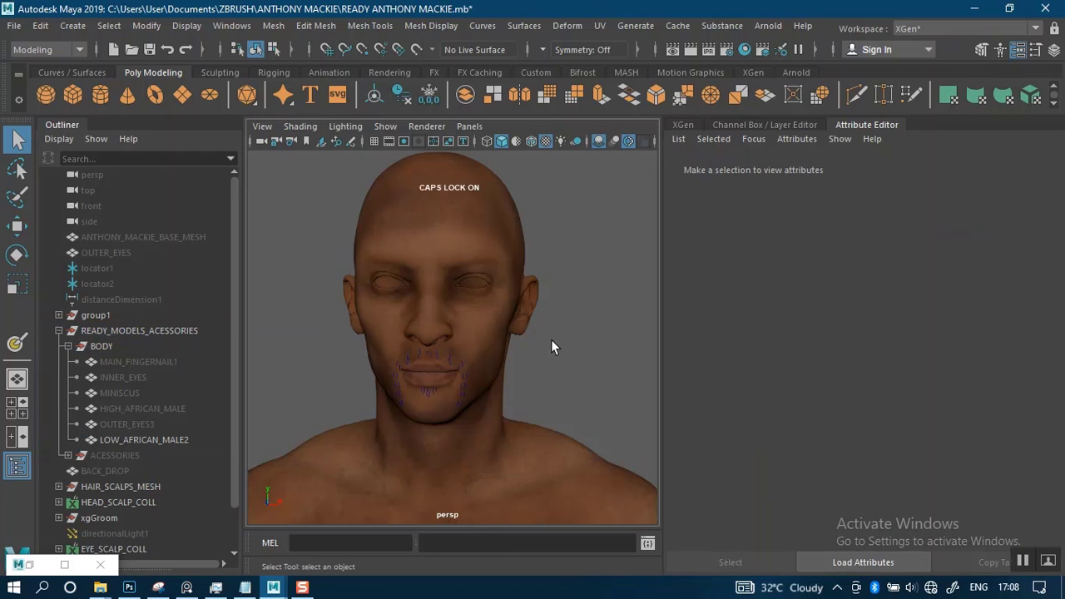
alt+right_drag(498, 330, 504, 367)
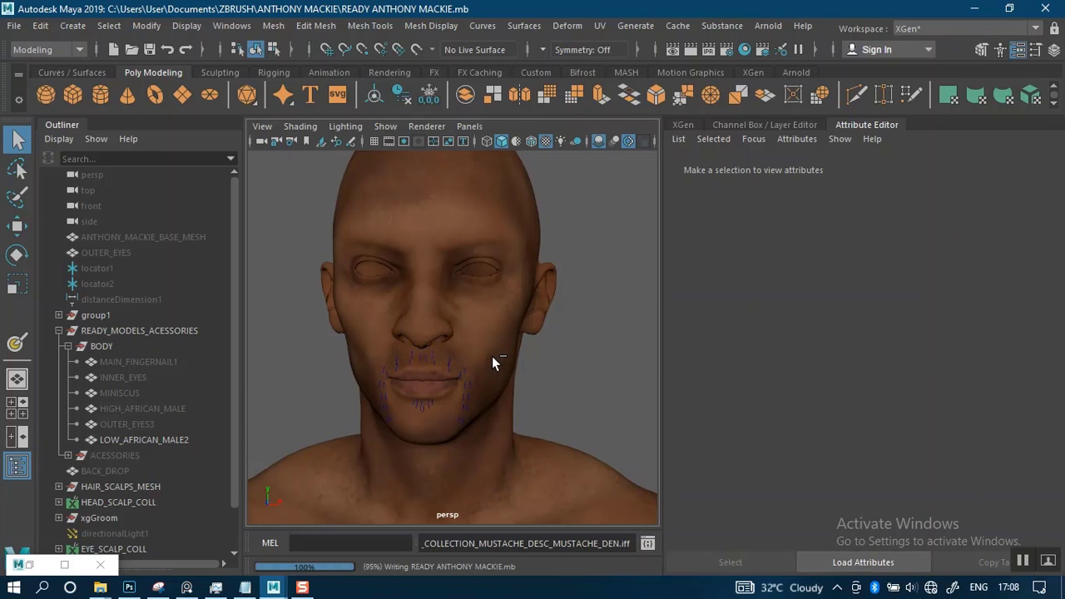
Duplicate the LOW_AFRICAN_MALE2 mesh and hide the original
click(481, 338)
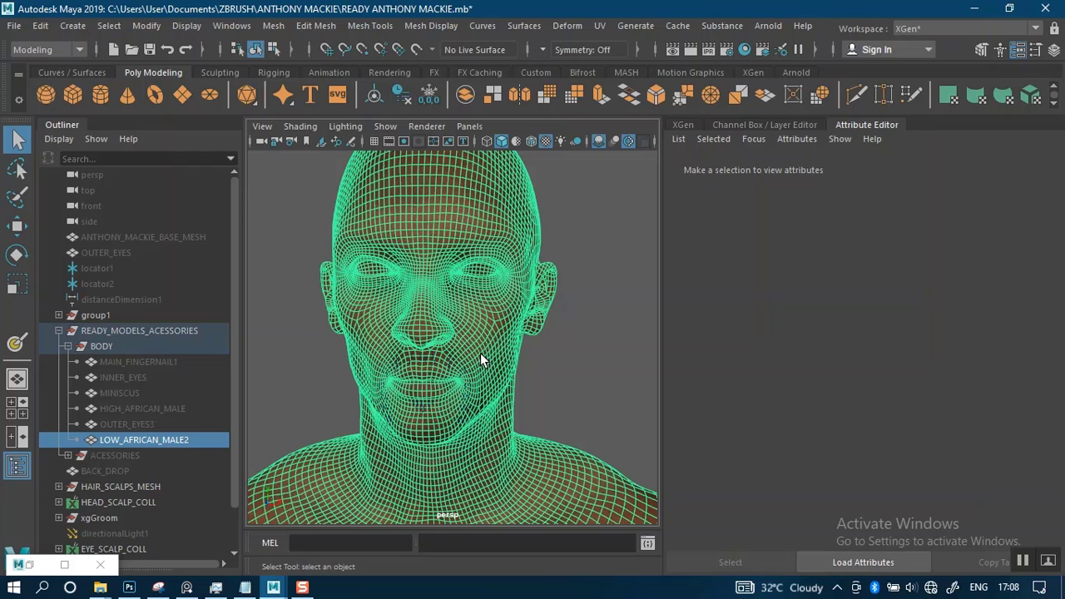
key(ctrl+d)
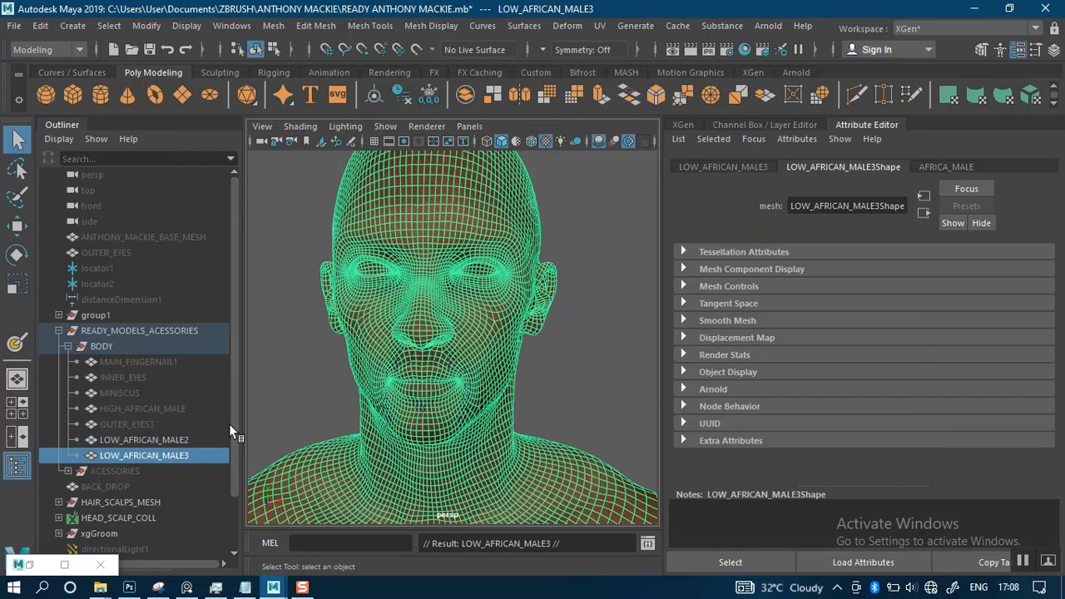
click(157, 440)
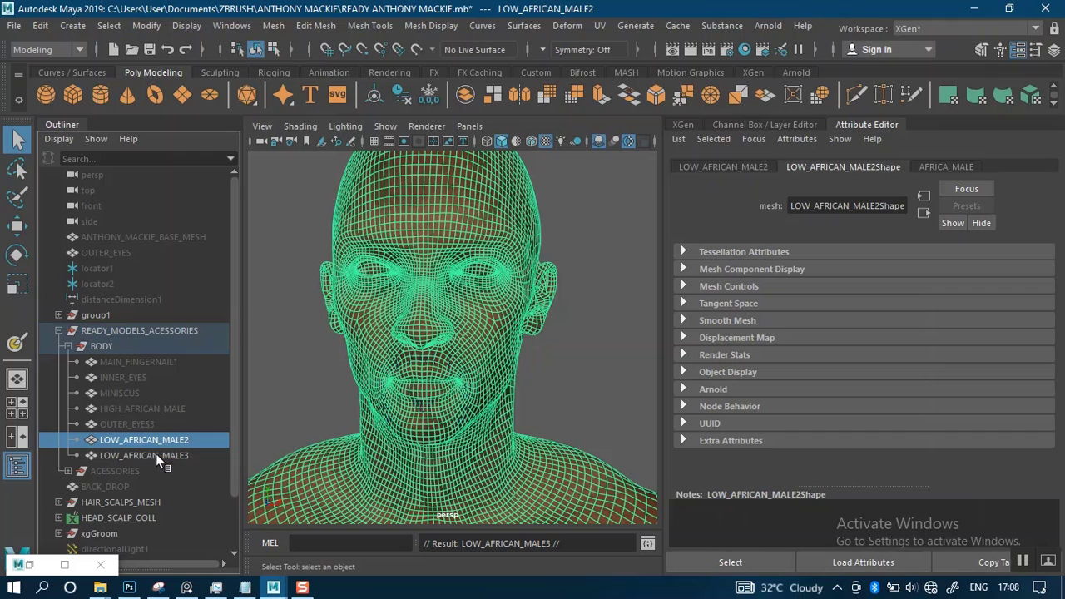
key(ctrl+h)
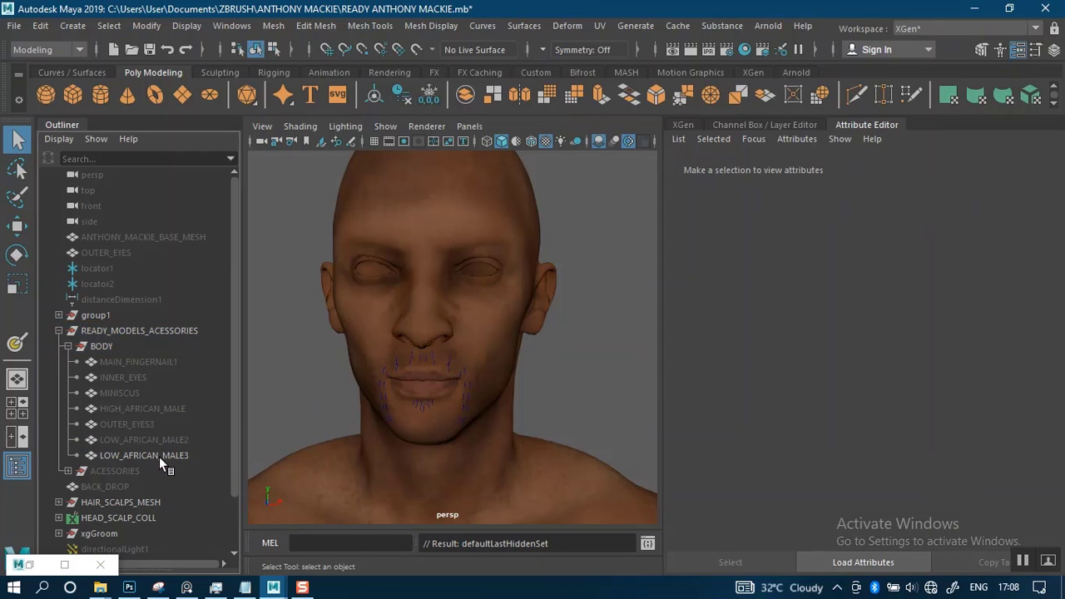
Show the duplicated head mesh LOW_AFRICAN_MALE3 in the side view and turn on Object X symmetry
click(159, 457)
scroll(500, 367, down, 3)
key(space)
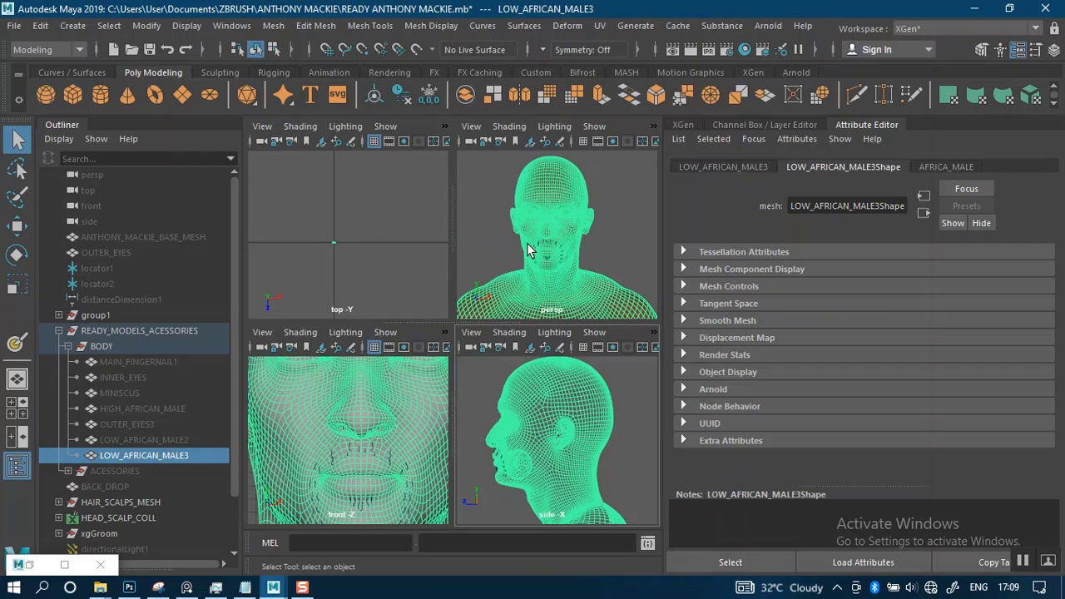
key(space)
click(549, 50)
click(571, 69)
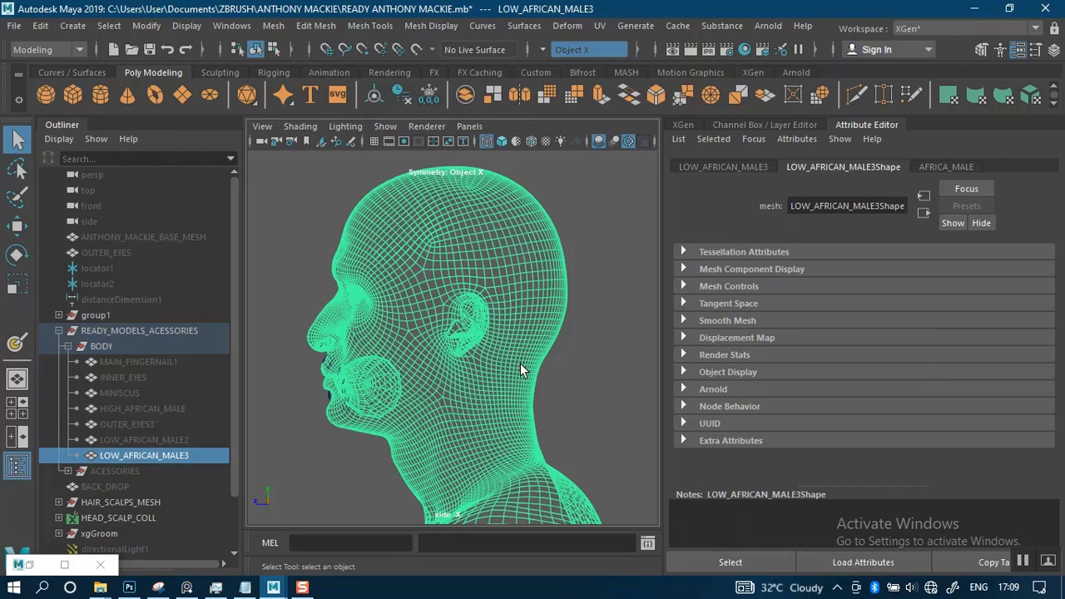
Lasso-select the faces of LOW_AFRICAN_MALE3 from the nose down, including the ears, jaw and neck, in the side view
alt+right_drag(519, 357, 516, 353)
alt+right_drag(302, 241, 275, 242)
click(17, 167)
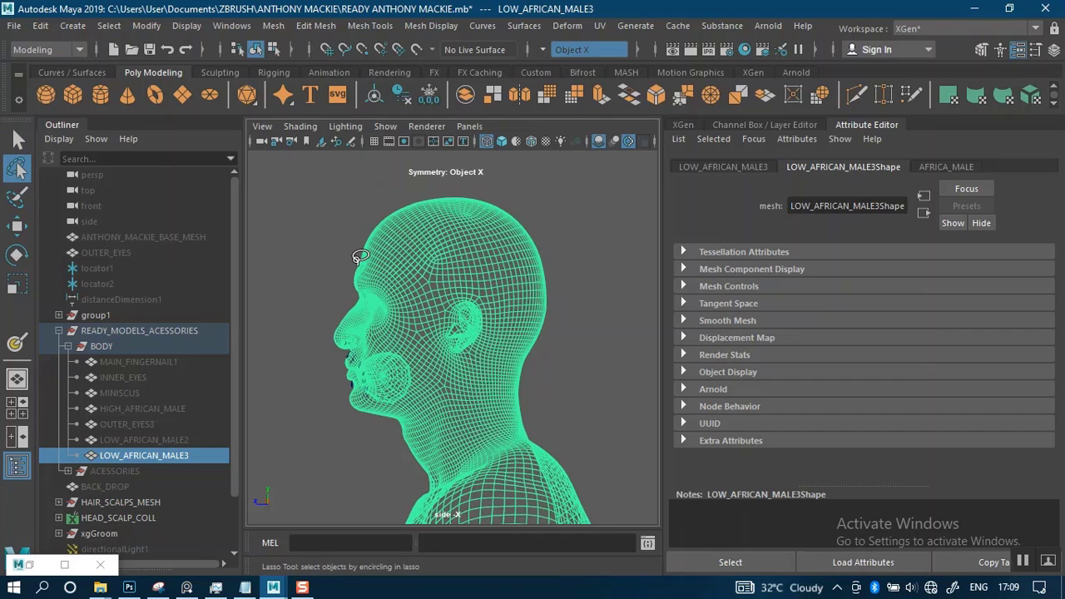
right_click(454, 285)
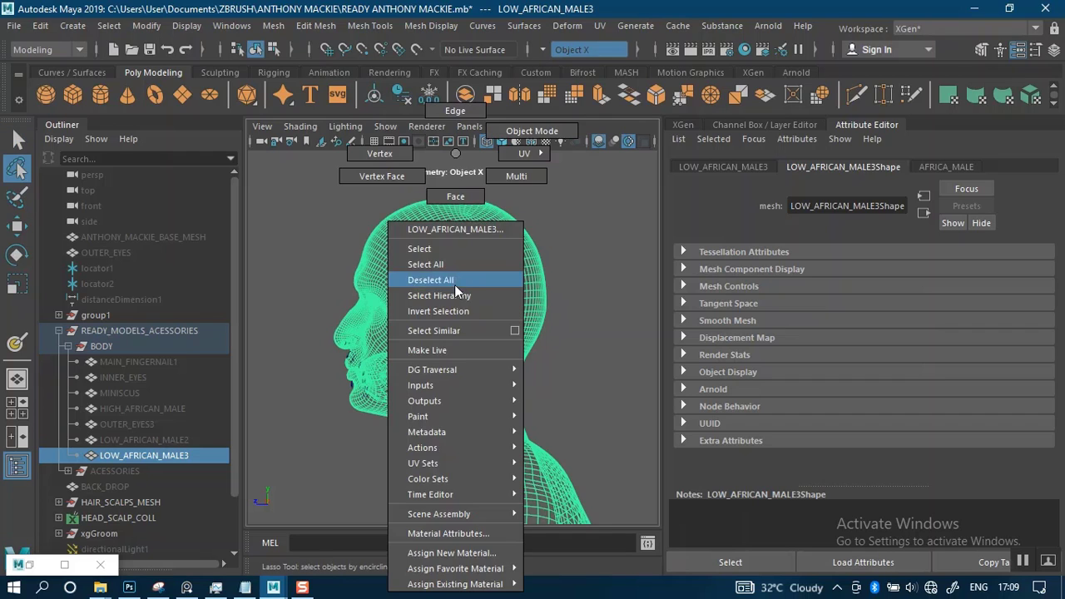
click(457, 198)
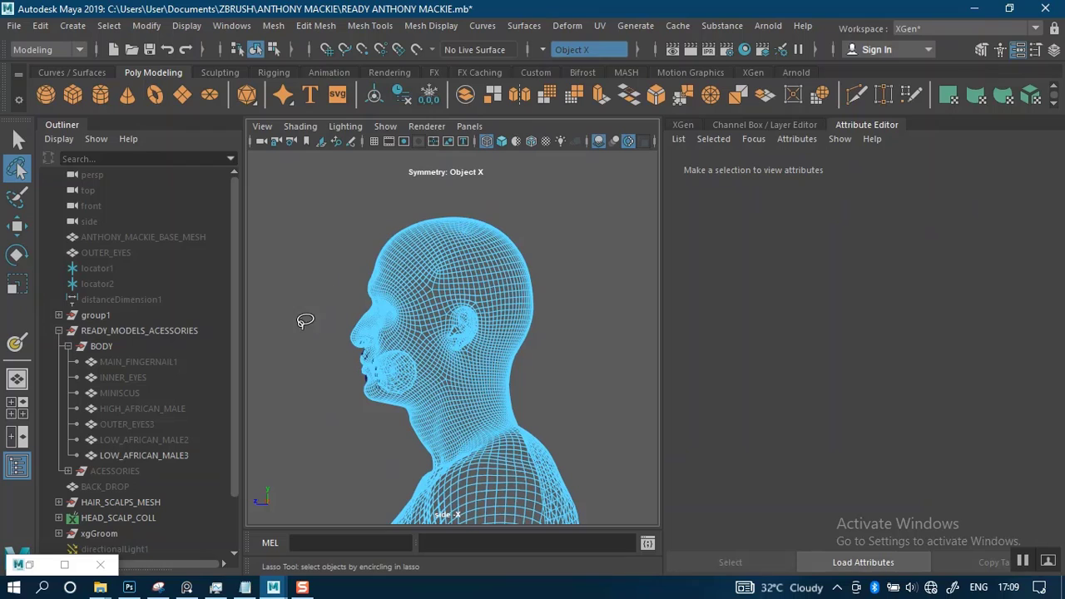
drag(293, 317, 488, 298)
key(ctrl+z)
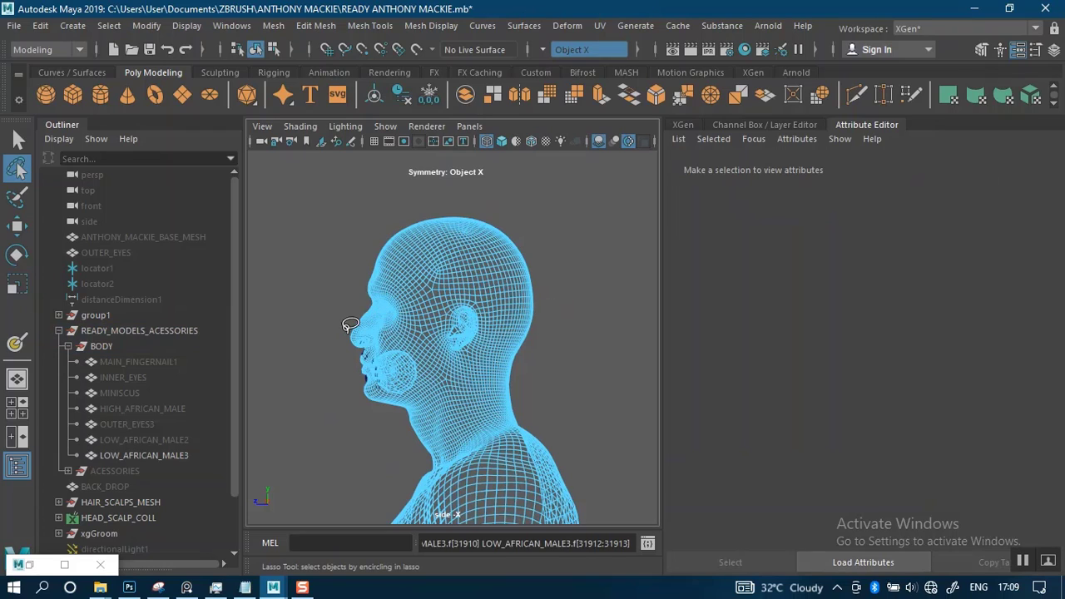
mouse_move(329, 307)
mouse_down()
mouse_move(376, 323)
mouse_move(431, 285)
mouse_move(491, 287)
mouse_move(511, 317)
mouse_move(518, 401)
mouse_move(491, 431)
mouse_move(412, 462)
mouse_move(356, 457)
mouse_move(301, 429)
mouse_up()
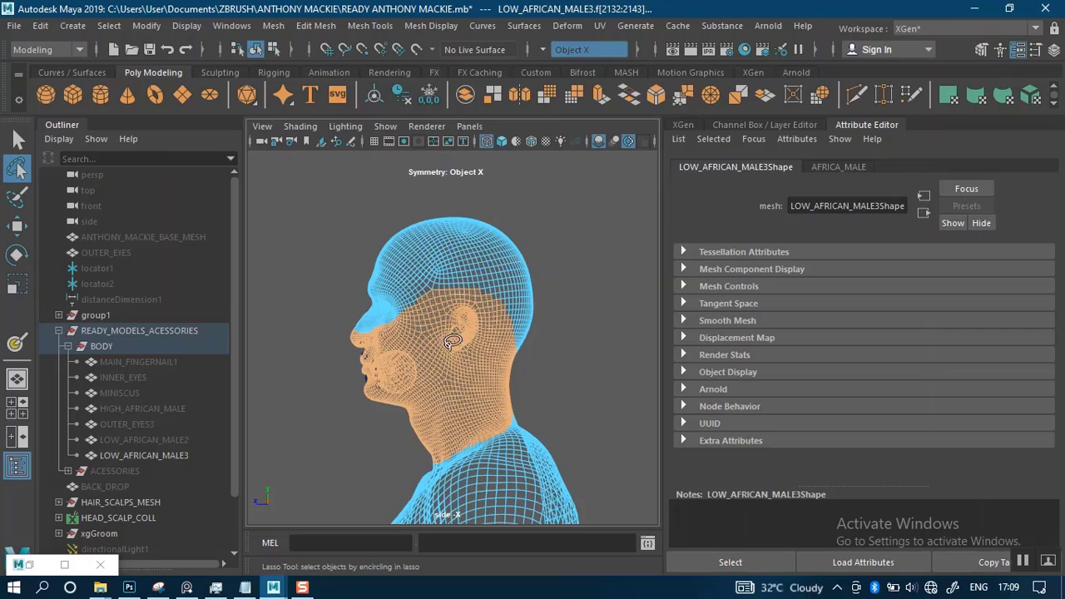
Extend the face selection upward over the temple area in front of and above the ear
scroll(449, 342, up, 5)
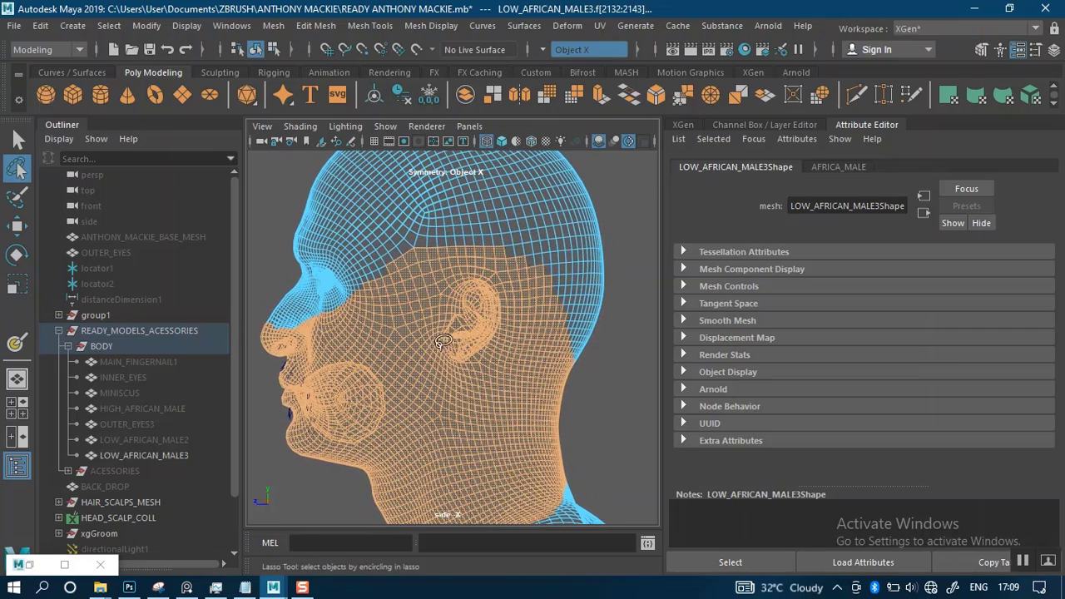
alt+middle_drag(435, 326, 463, 343)
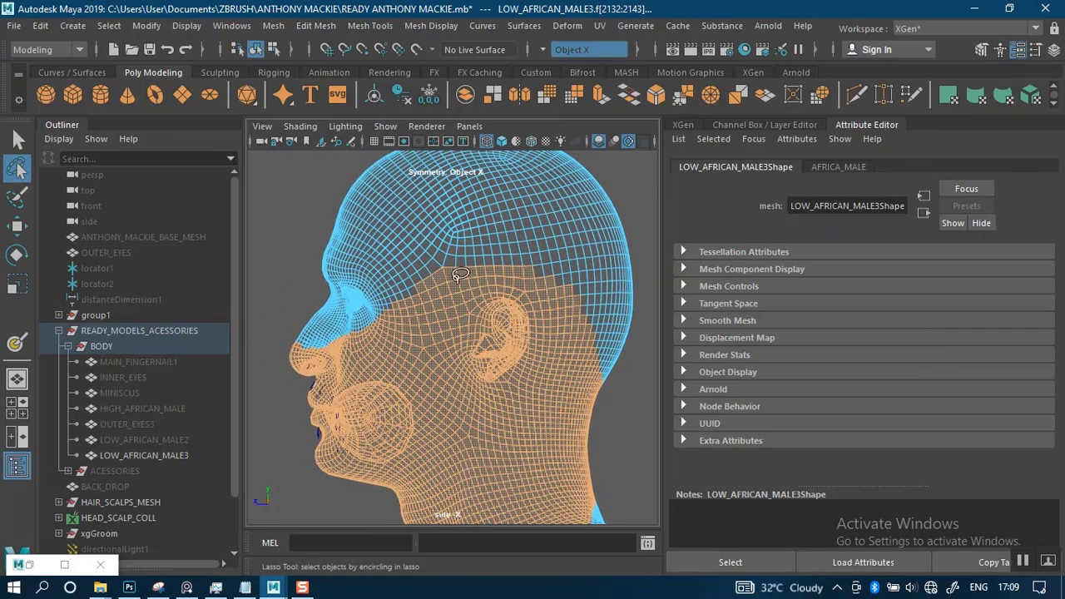
mouse_move(461, 282)
mouse_down()
mouse_move(457, 301)
mouse_move(424, 329)
mouse_move(401, 323)
mouse_move(391, 266)
mouse_move(409, 243)
mouse_move(456, 234)
mouse_move(499, 248)
mouse_move(503, 279)
mouse_up()
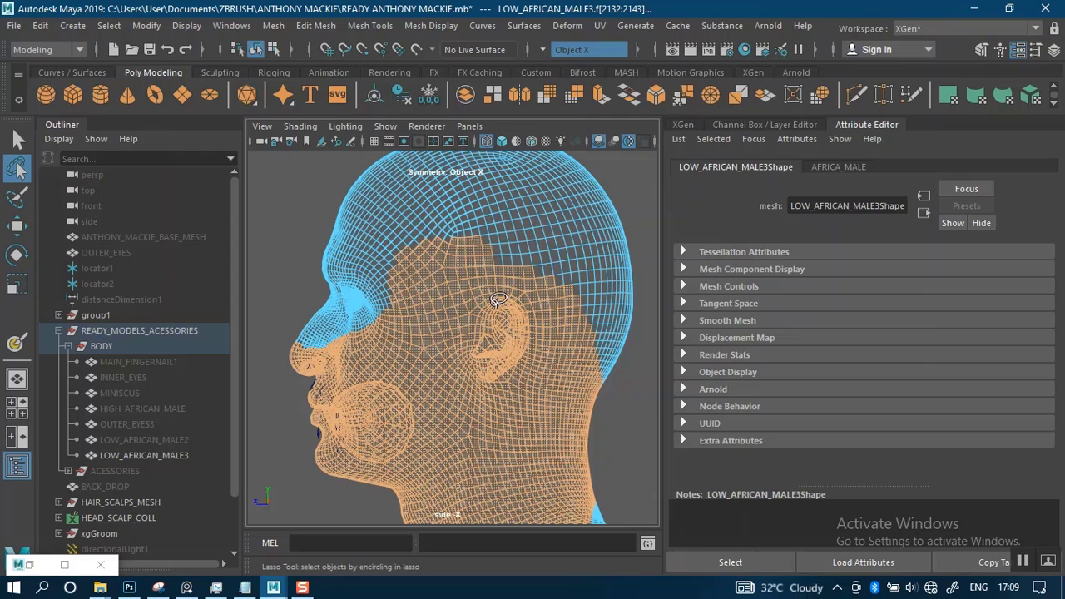
alt+drag(572, 366, 517, 316)
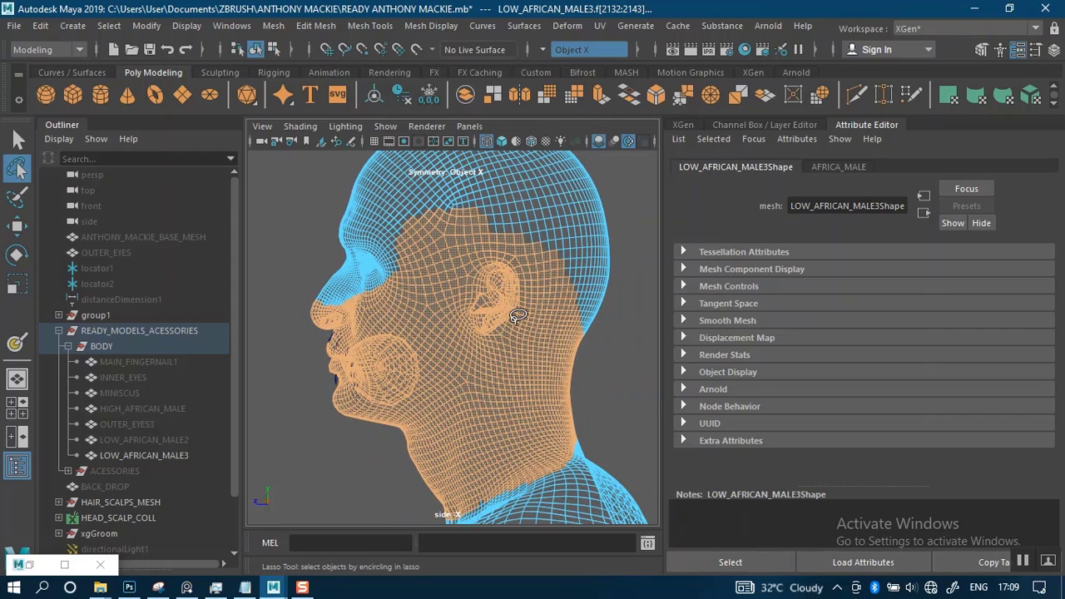
Invert the face selection, delete the upper head and body faces, and check the remaining beard-area mesh in the perspective view
key(ctrl+shift+i)
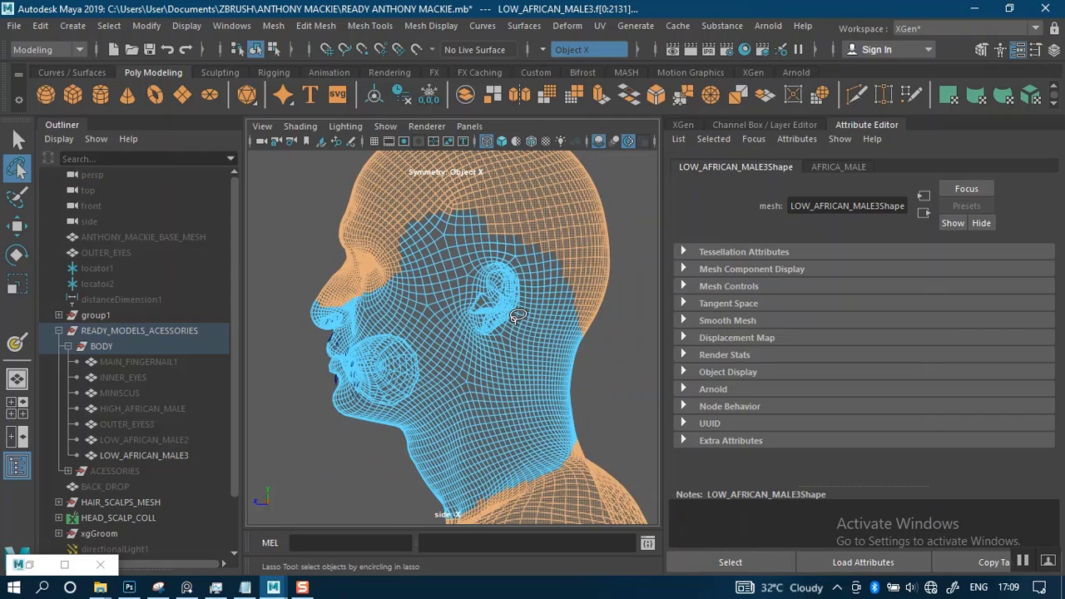
key(Delete)
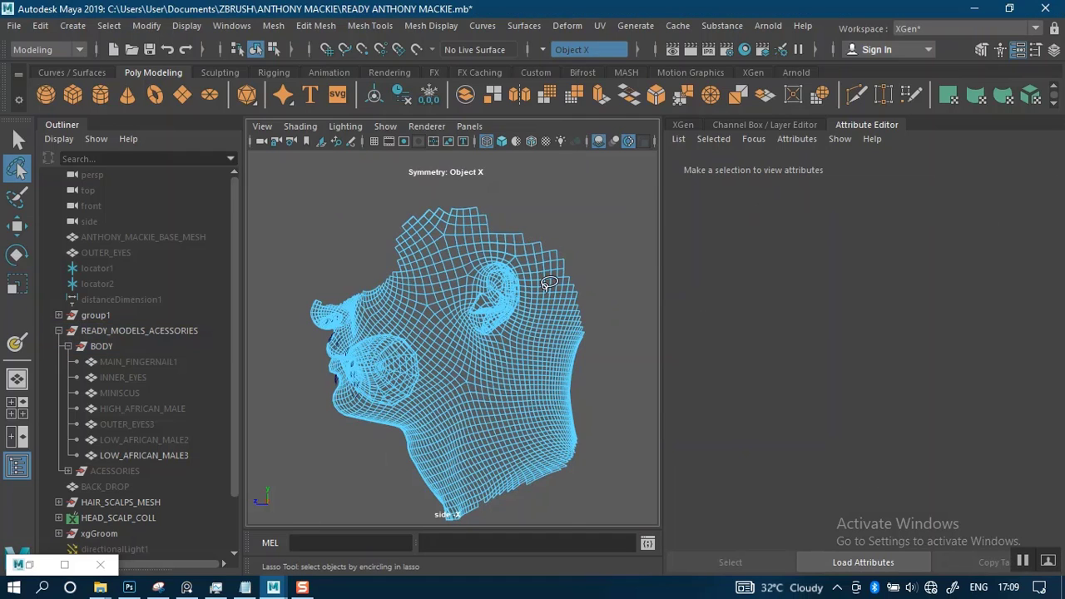
key(space)
key(space)
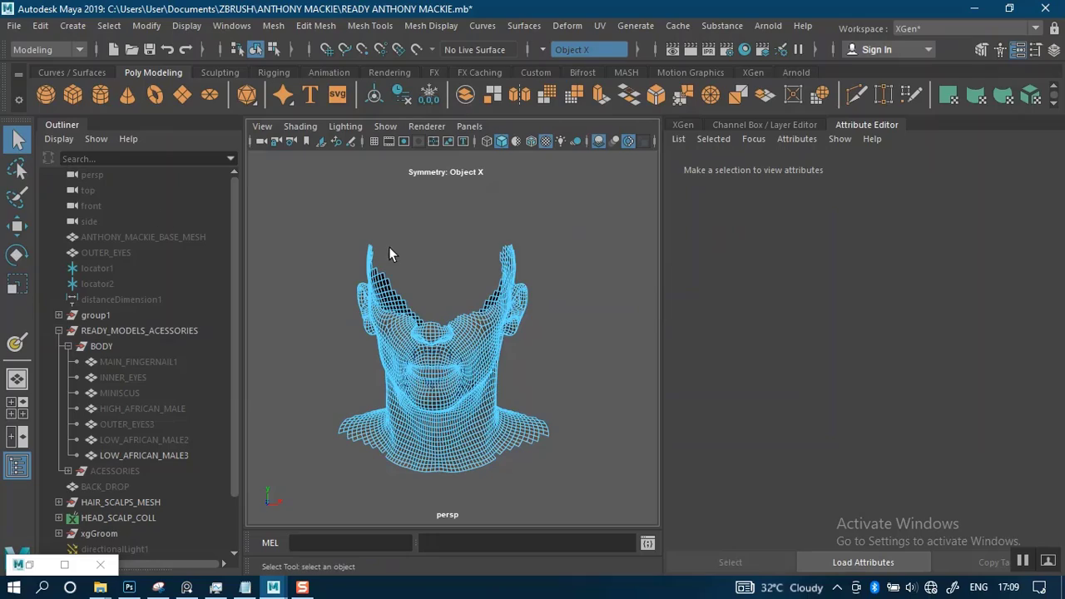
alt+right_drag(472, 267, 537, 346)
alt+middle_drag(321, 370, 487, 225)
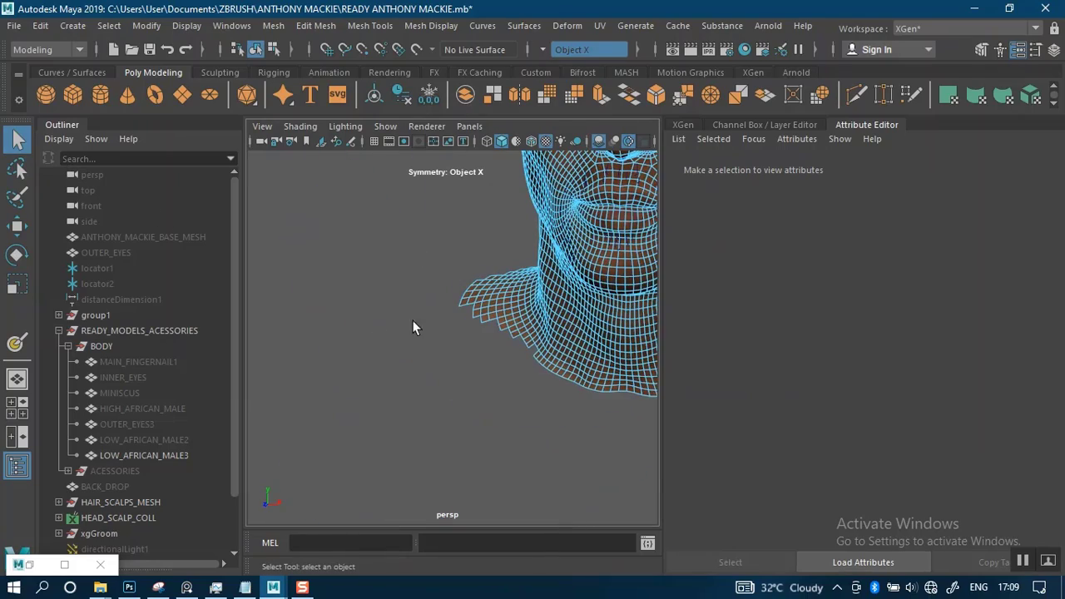
alt+middle_drag(416, 310, 288, 449)
alt+drag(549, 215, 457, 252)
alt+middle_drag(559, 234, 323, 270)
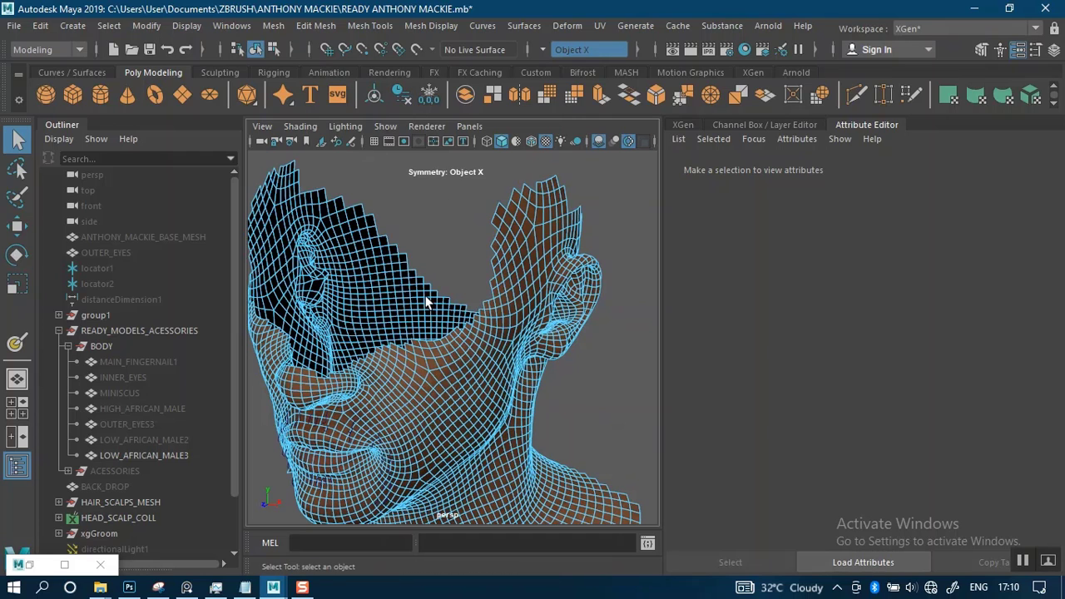
Return LOW_AFRICAN_MALE3 to object mode and assign a new Lambert material to the trimmed mesh
right_drag(431, 376, 504, 134)
right_click(471, 371)
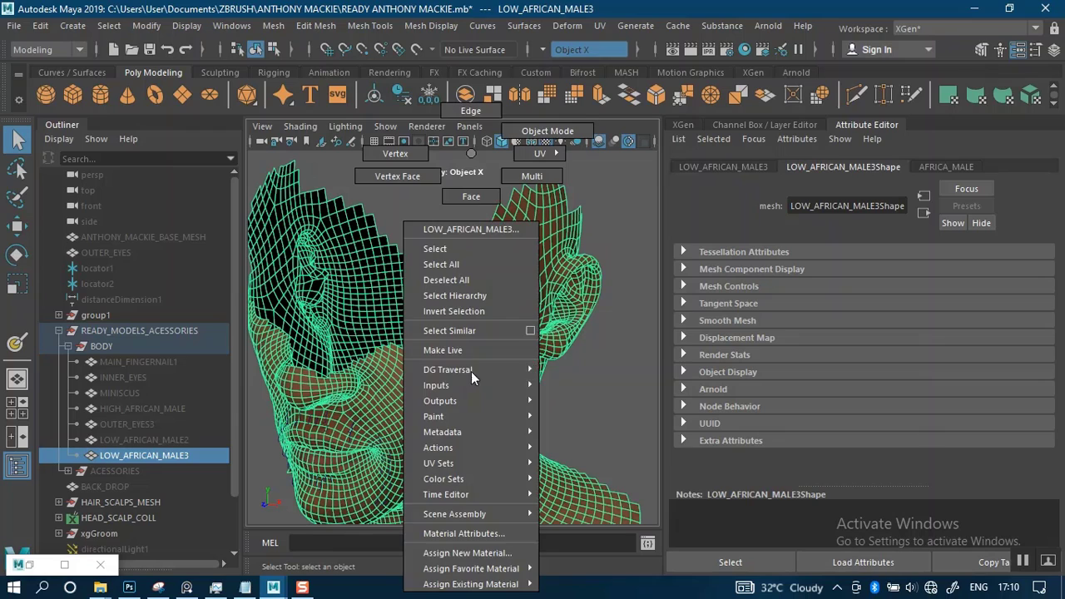
mouse_move(467, 376)
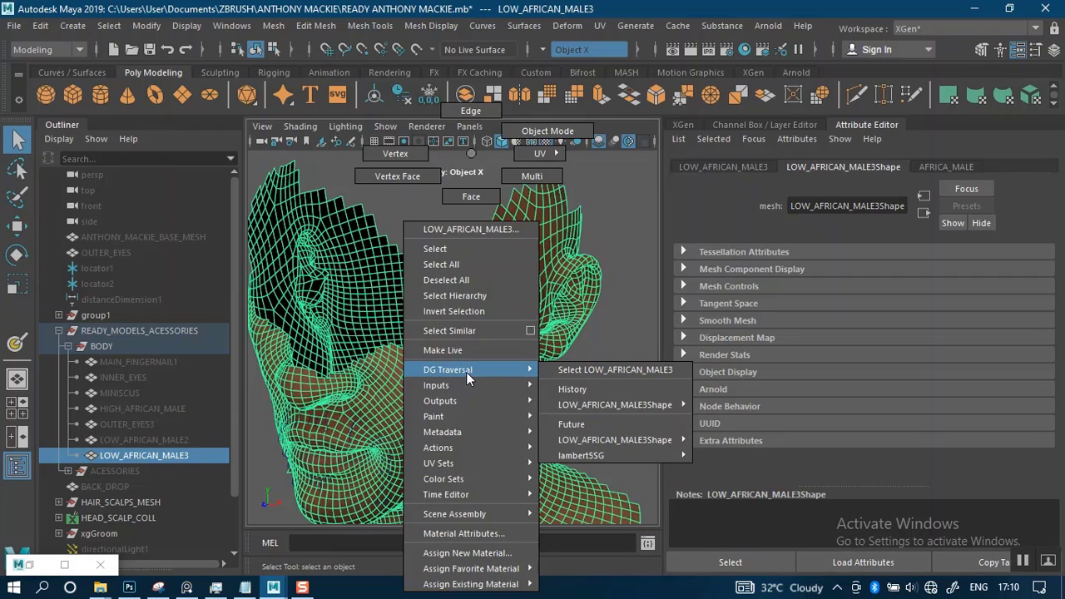
mouse_move(472, 574)
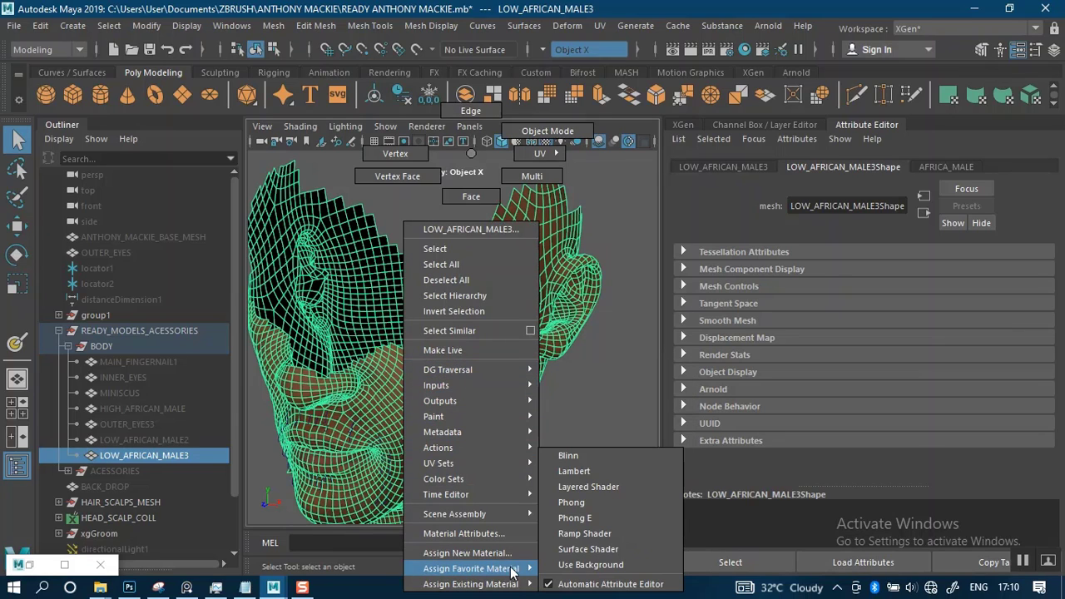
click(586, 473)
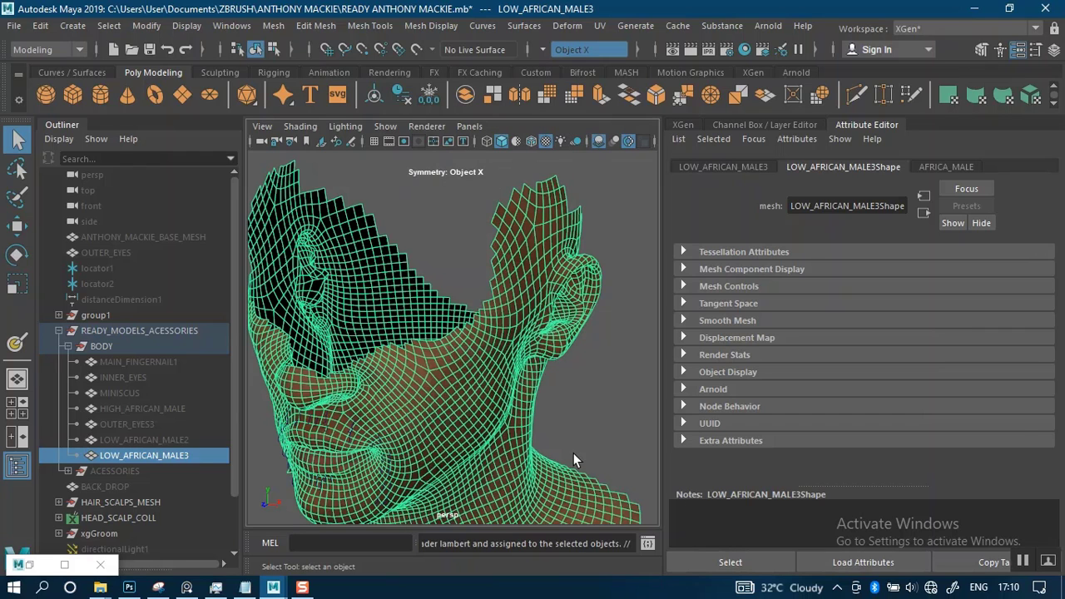
click(594, 390)
click(502, 356)
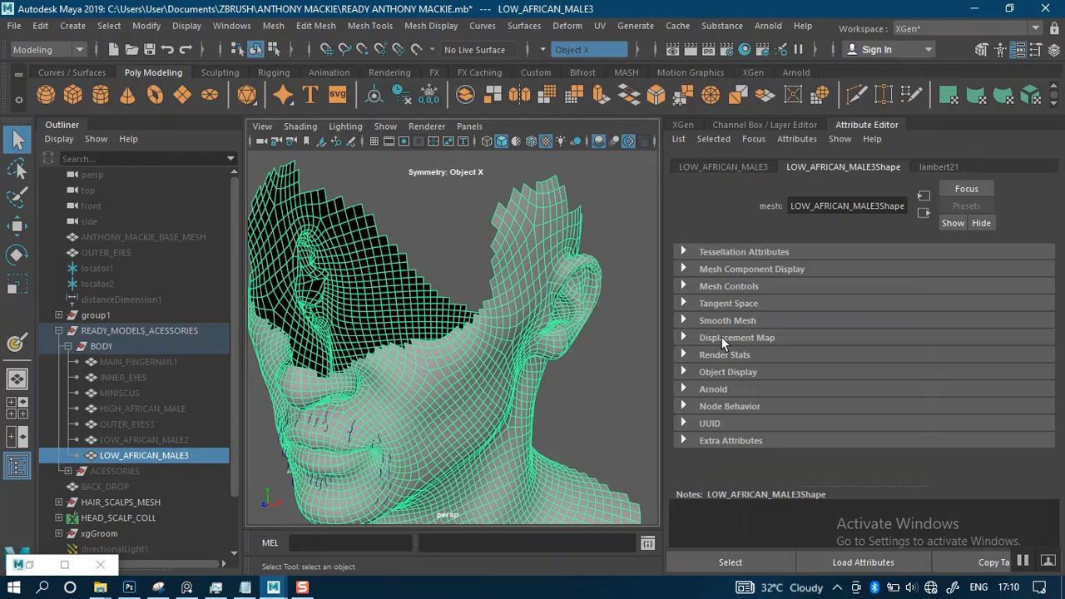
Darken the new Lambert material's color to a mid grey and deselect the mesh
click(933, 167)
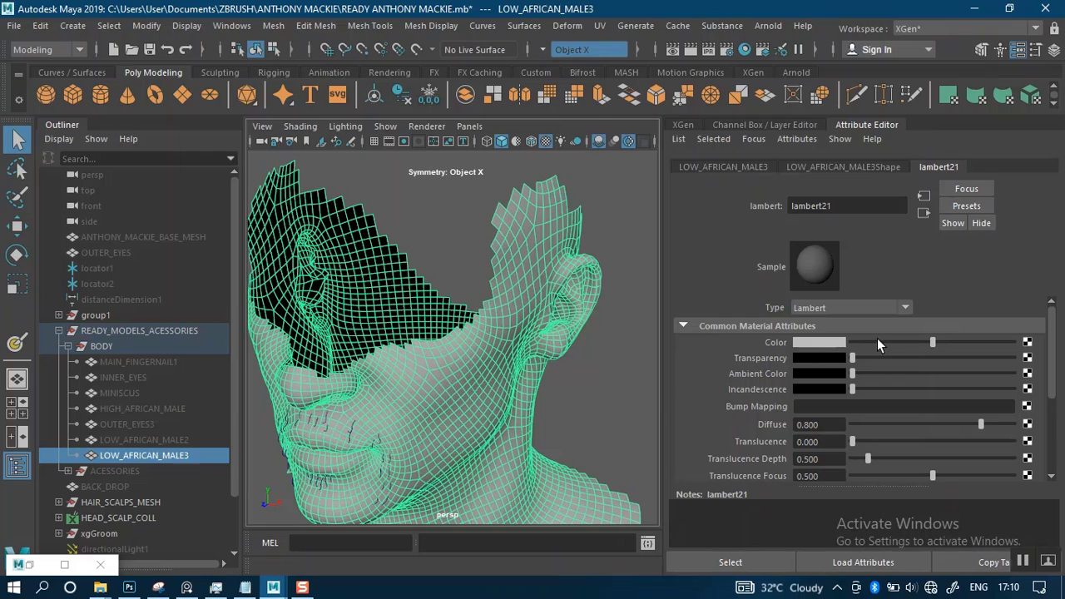
drag(878, 341, 873, 342)
click(603, 380)
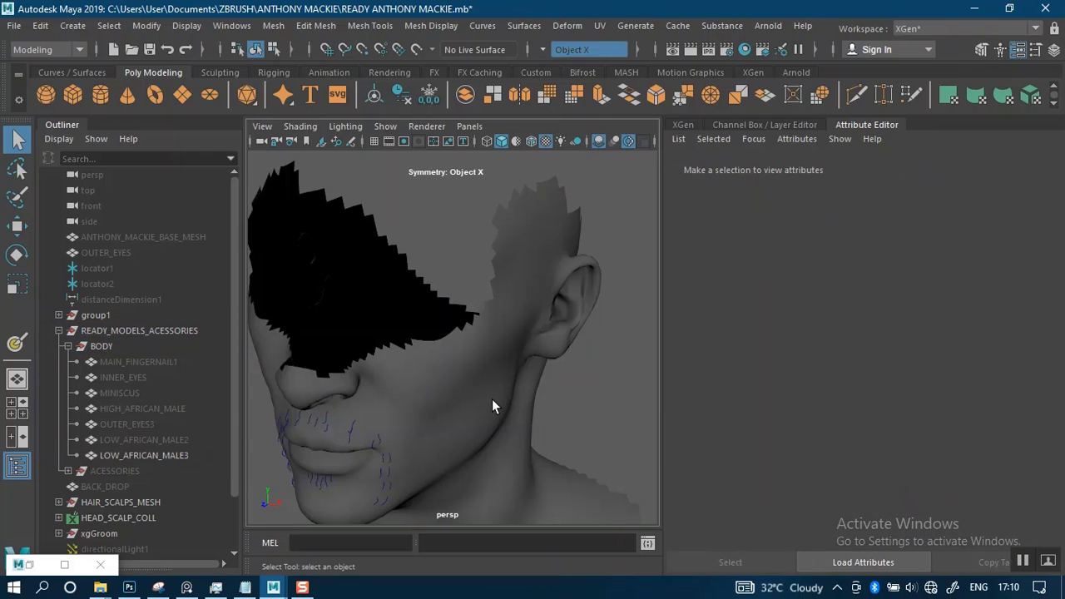
Select the face loops forming the mouth cavity behind the lips of LOW_AFRICAN_MALE3, delete them, and return to object mode
click(452, 409)
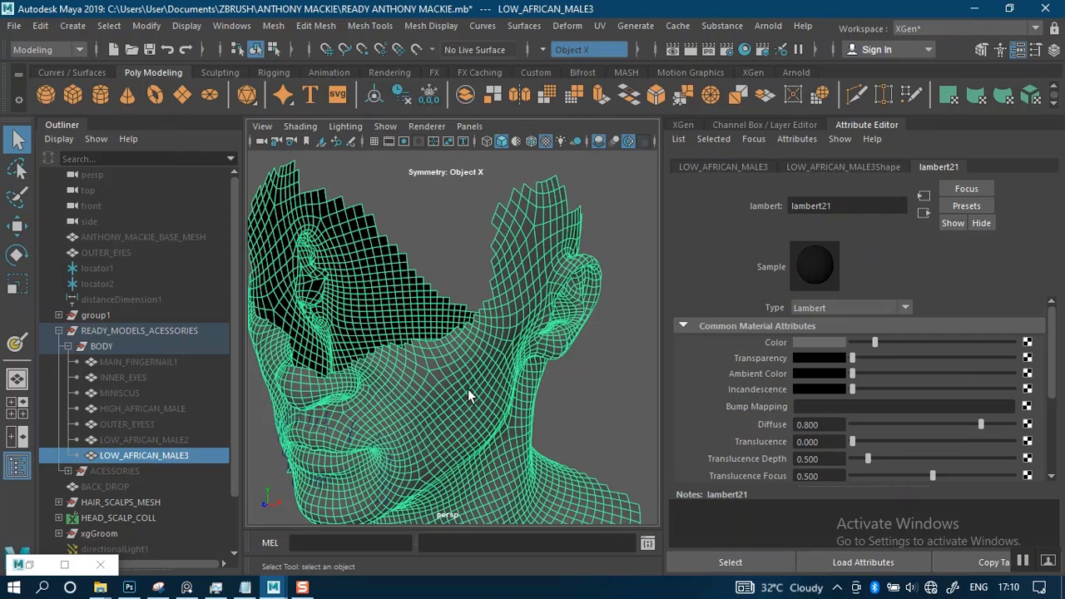
alt+middle_drag(436, 361, 406, 372)
alt+drag(406, 371, 502, 388)
alt+middle_drag(502, 388, 411, 474)
alt+drag(411, 474, 471, 388)
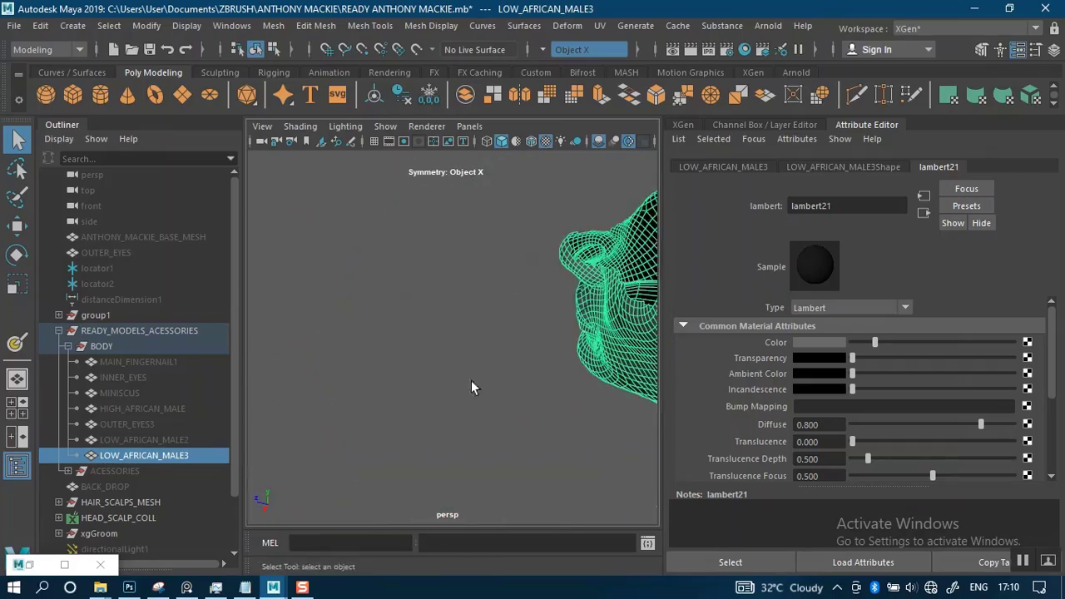
alt+middle_drag(471, 388, 429, 387)
alt+drag(429, 387, 566, 388)
alt+middle_drag(566, 388, 524, 394)
alt+drag(524, 395, 450, 371)
alt+middle_drag(449, 371, 417, 381)
alt+drag(417, 381, 477, 389)
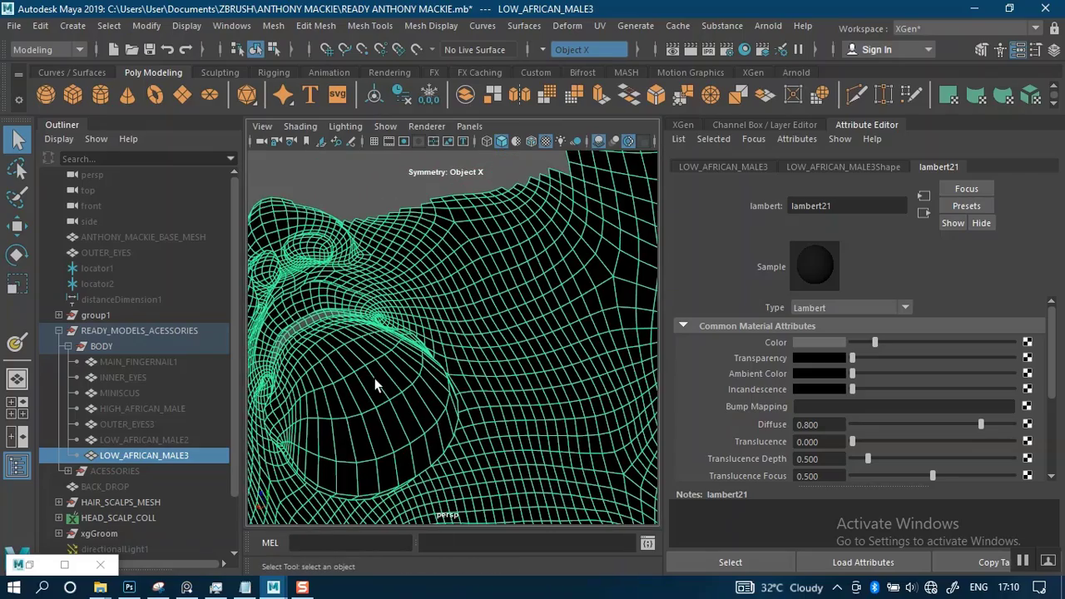
right_drag(366, 377, 368, 197)
click(341, 361)
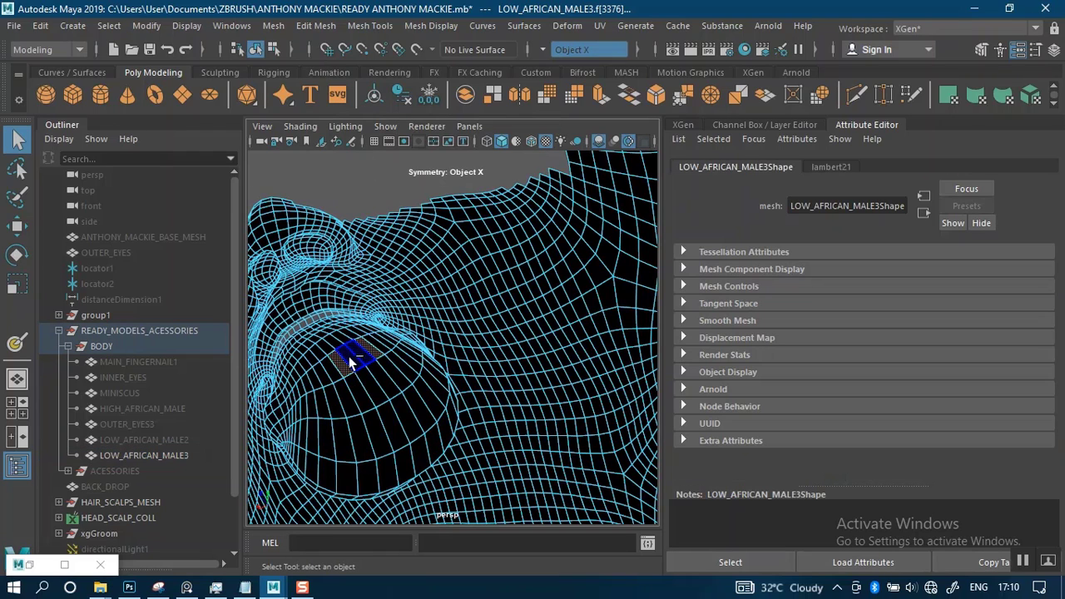
click(349, 362)
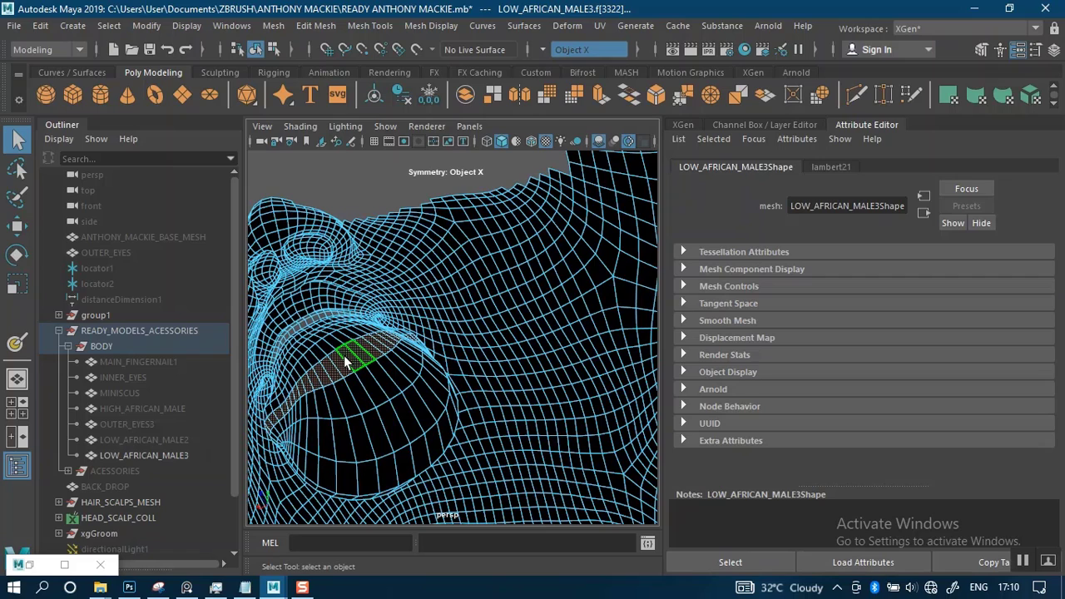
key(Delete)
double_click(378, 417)
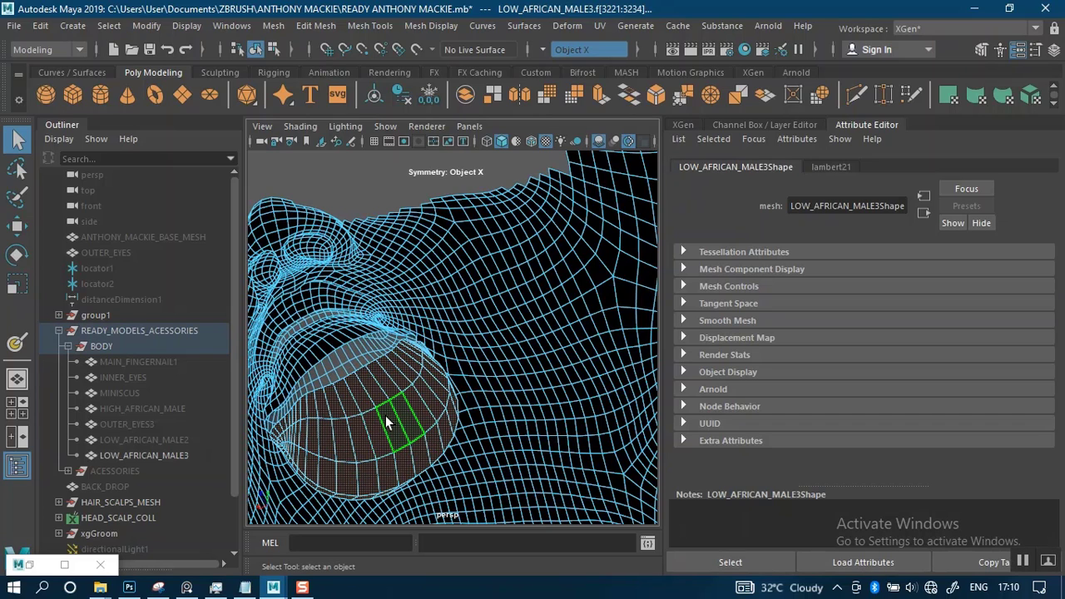
key(Delete)
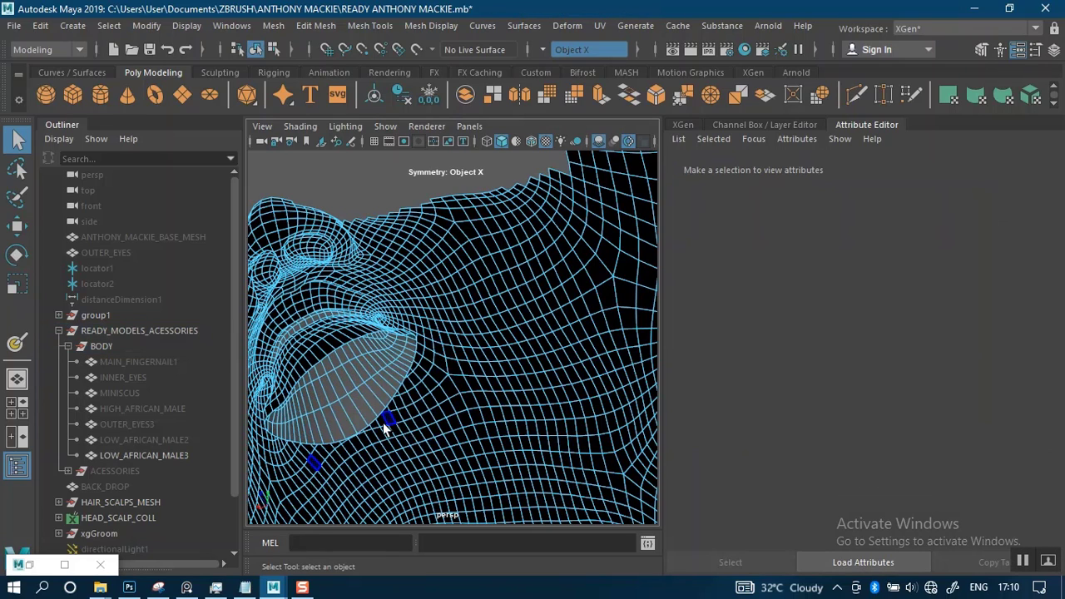
scroll(377, 431, down, 5)
alt+drag(344, 302, 384, 248)
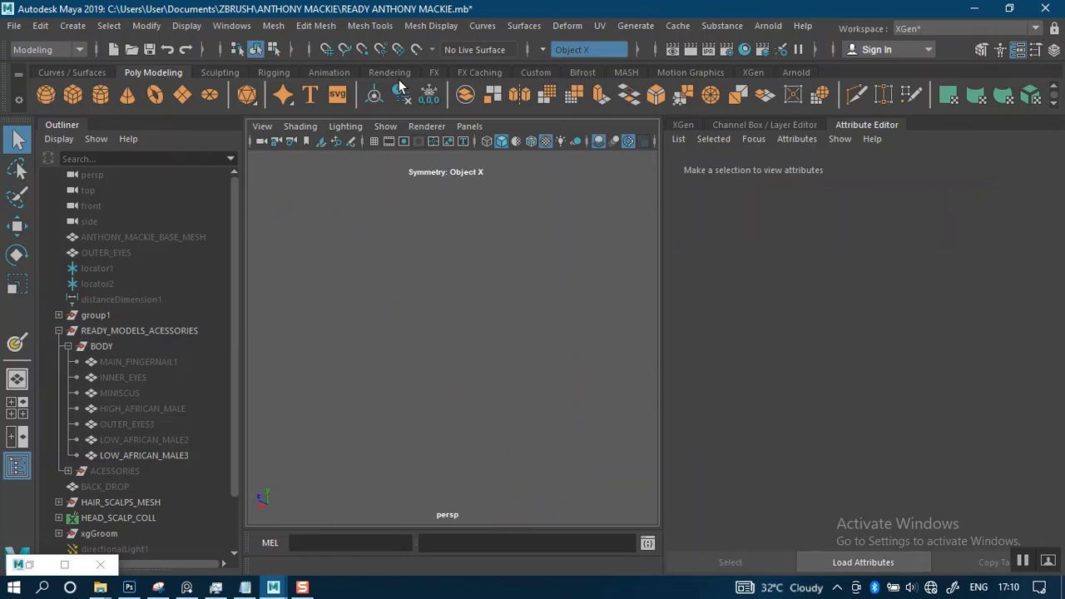
right_drag(366, 371, 423, 132)
Examine the trimmed lower-face mesh and the facial hair curves on it from several angles
key(f)
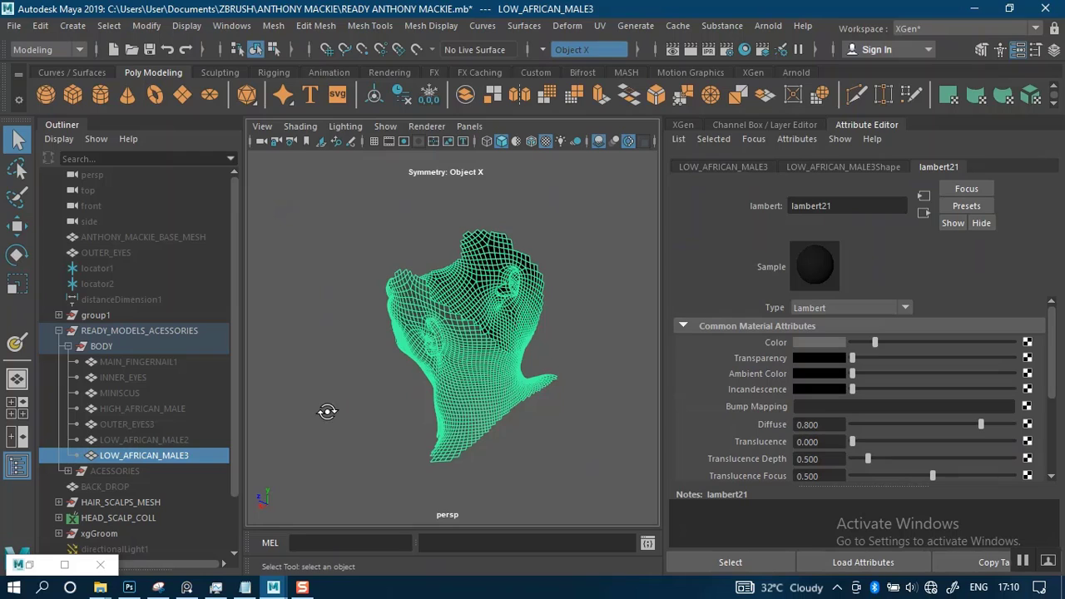
alt+drag(327, 412, 586, 354)
key(f)
key(f)
alt+right_drag(586, 354, 607, 390)
click(350, 383)
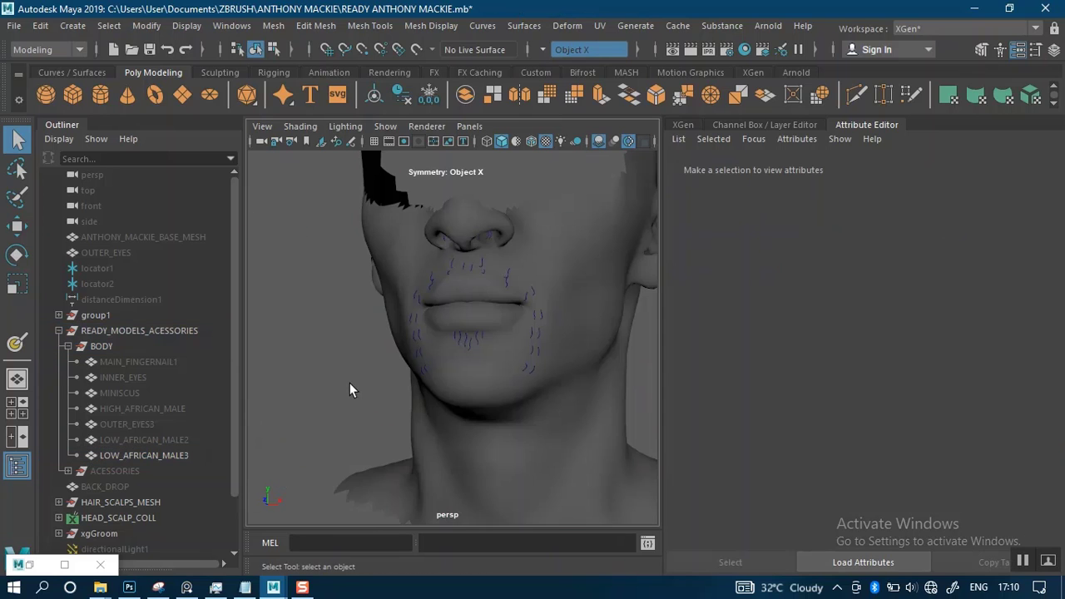
alt+middle_drag(320, 393, 200, 426)
alt+drag(350, 393, 442, 383)
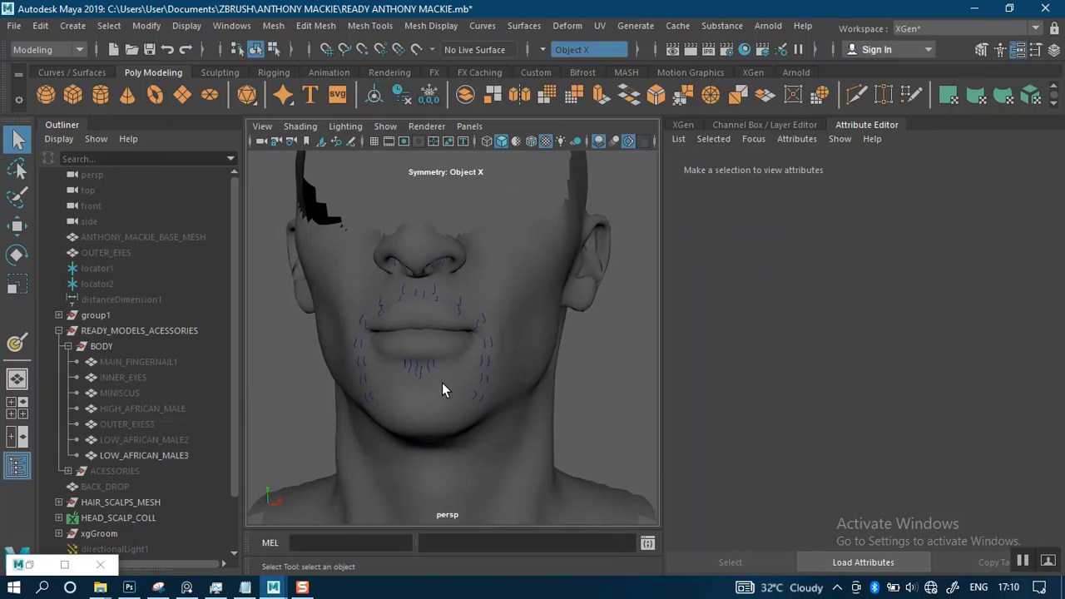
click(435, 394)
key(f)
alt+right_drag(554, 347, 574, 345)
alt+middle_drag(575, 338, 500, 361)
key(f)
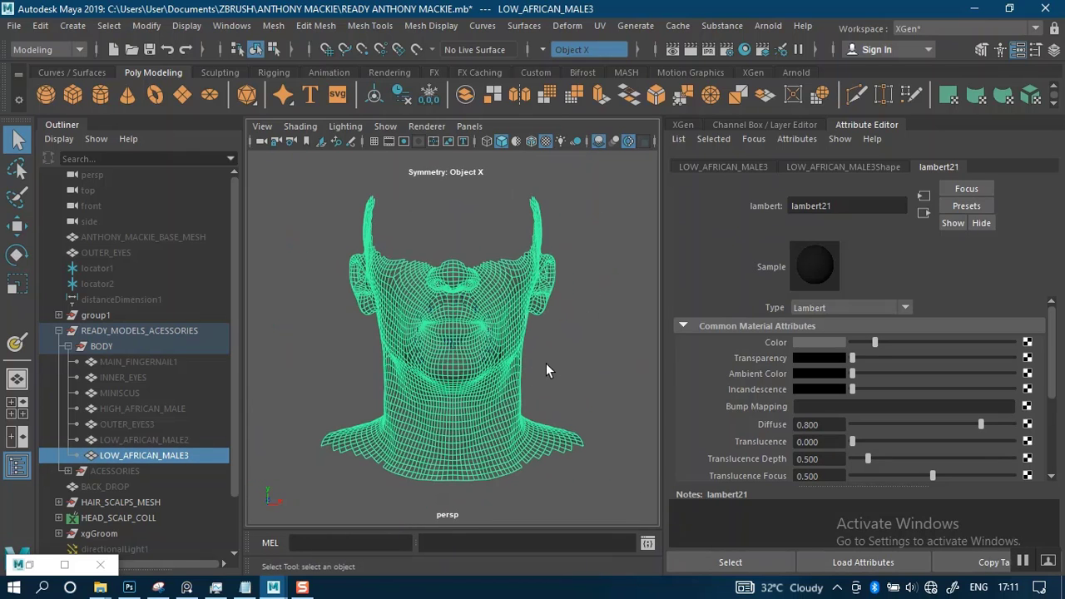
alt+right_drag(552, 362, 575, 388)
click(590, 364)
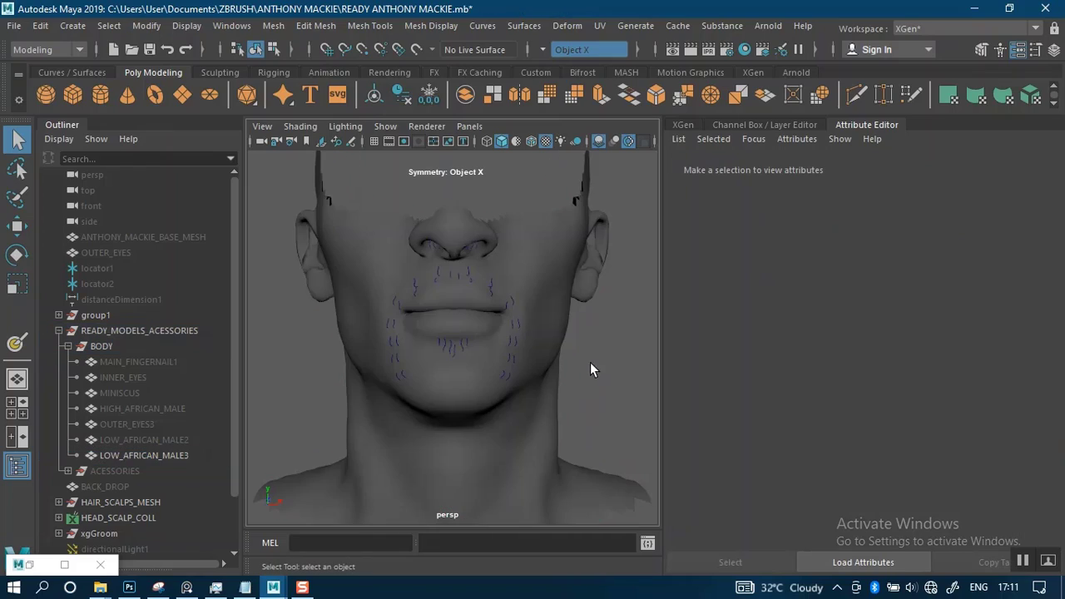
Select LOW_AFRICAN_MALE3 and turn symmetry off
click(477, 364)
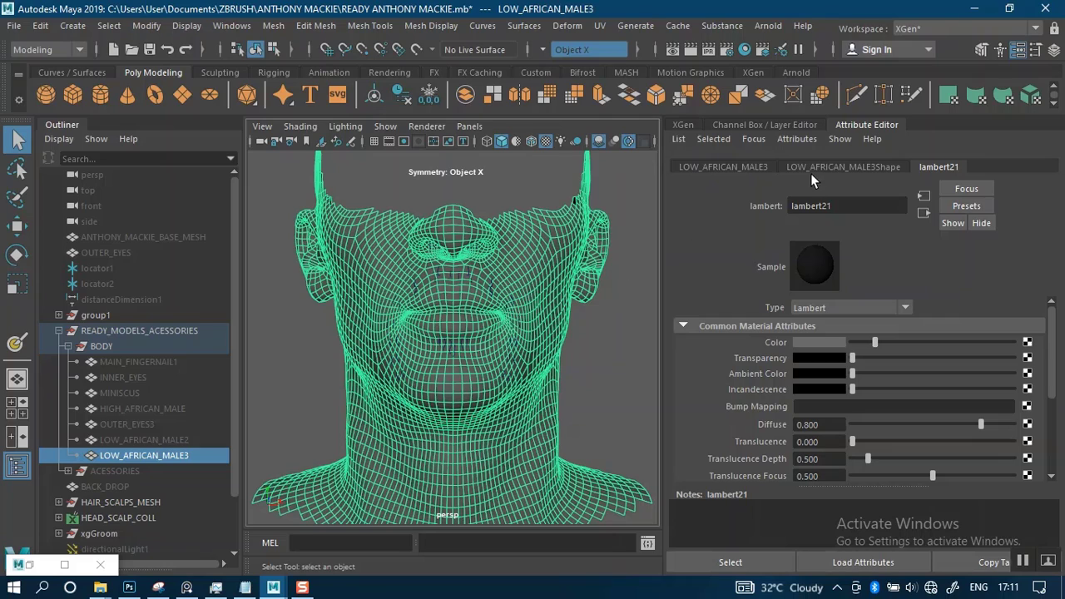
click(550, 51)
click(564, 52)
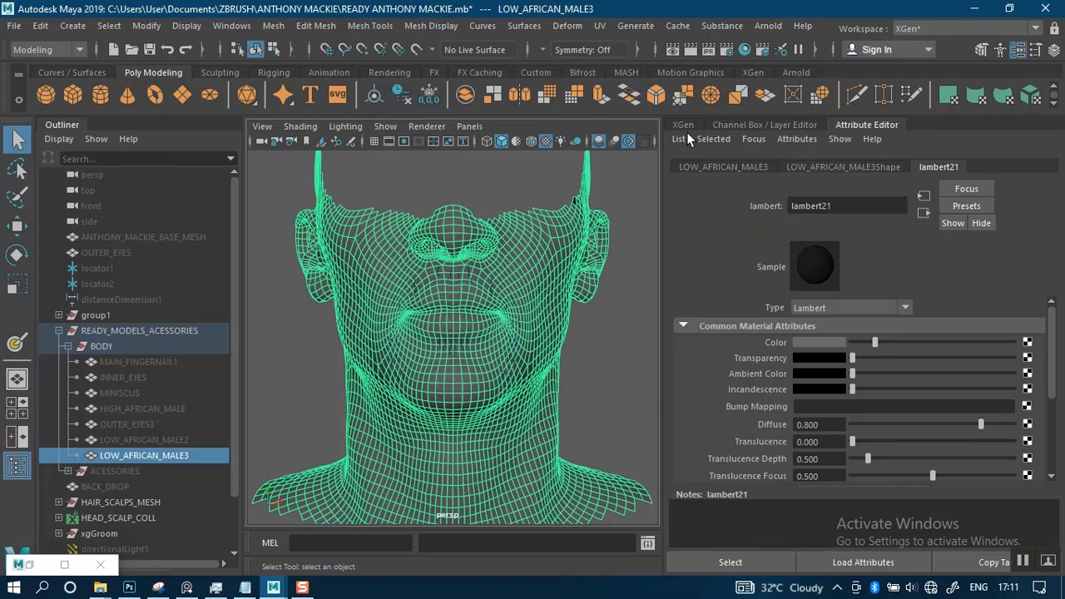
Open the UV Editor for LOW_AFRICAN_MALE3, look over its UV shells, and minimize the editor window
click(603, 25)
click(628, 52)
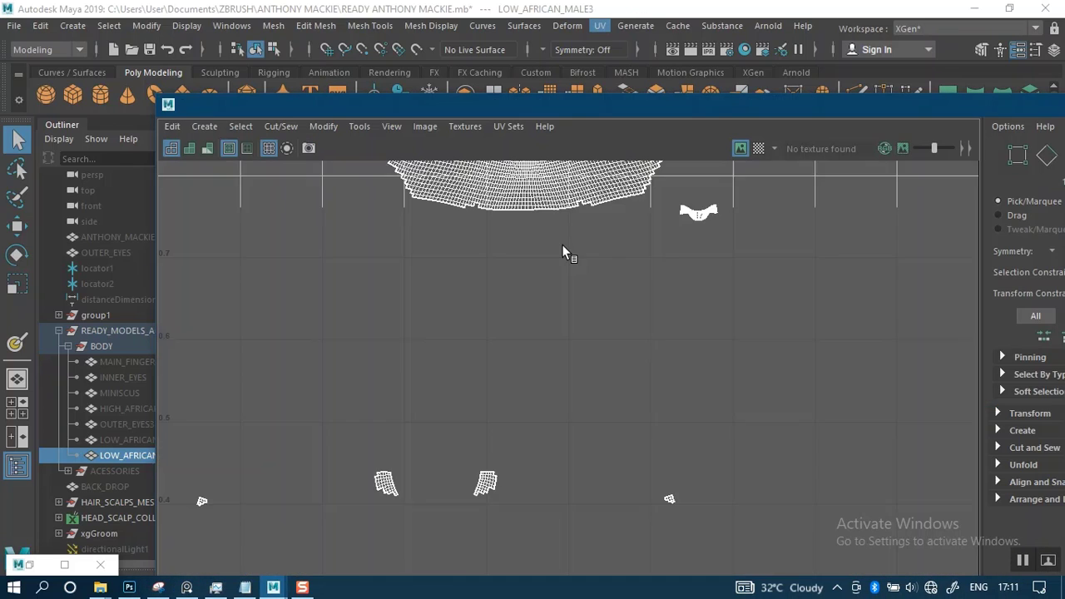
alt+right_drag(582, 409, 552, 232)
alt+right_drag(560, 493, 590, 267)
drag(947, 110, 785, 167)
click(966, 167)
alt+right_drag(505, 404, 499, 336)
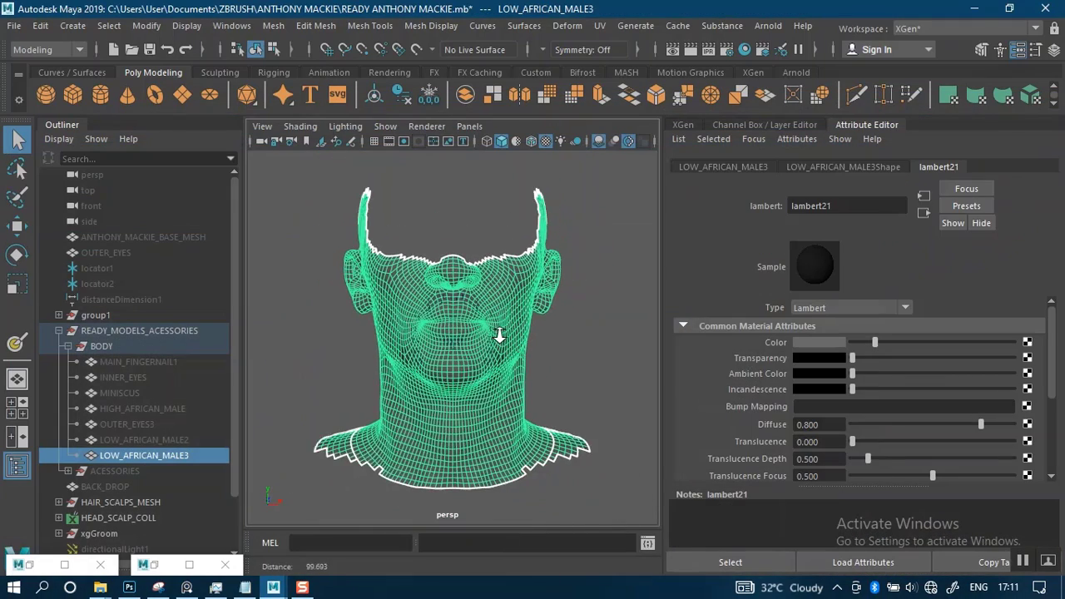
alt+middle_drag(503, 499, 497, 476)
alt+middle_drag(494, 391, 489, 410)
click(38, 570)
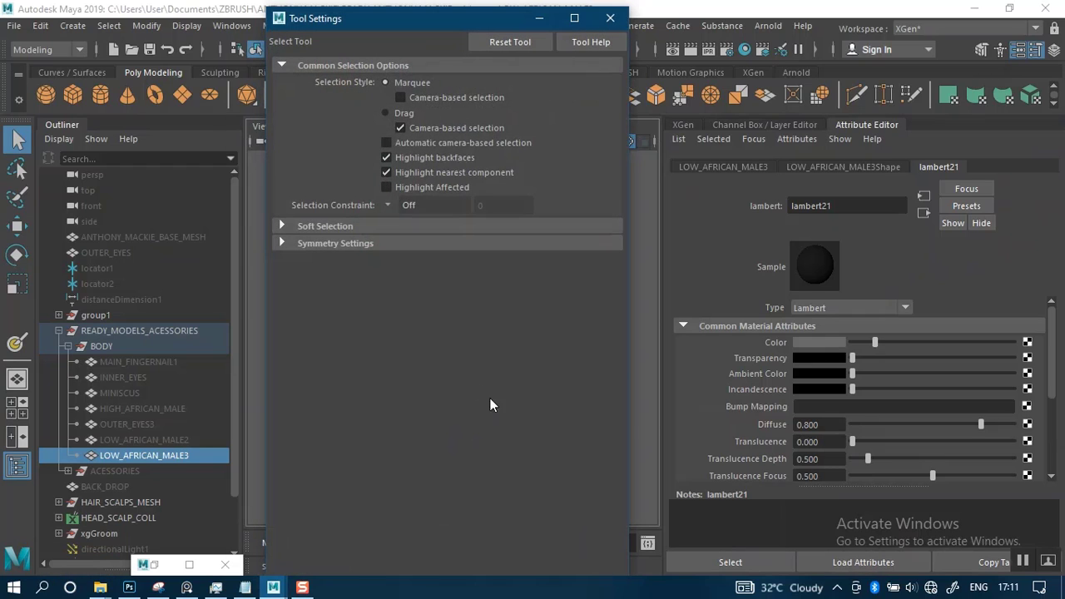
click(611, 18)
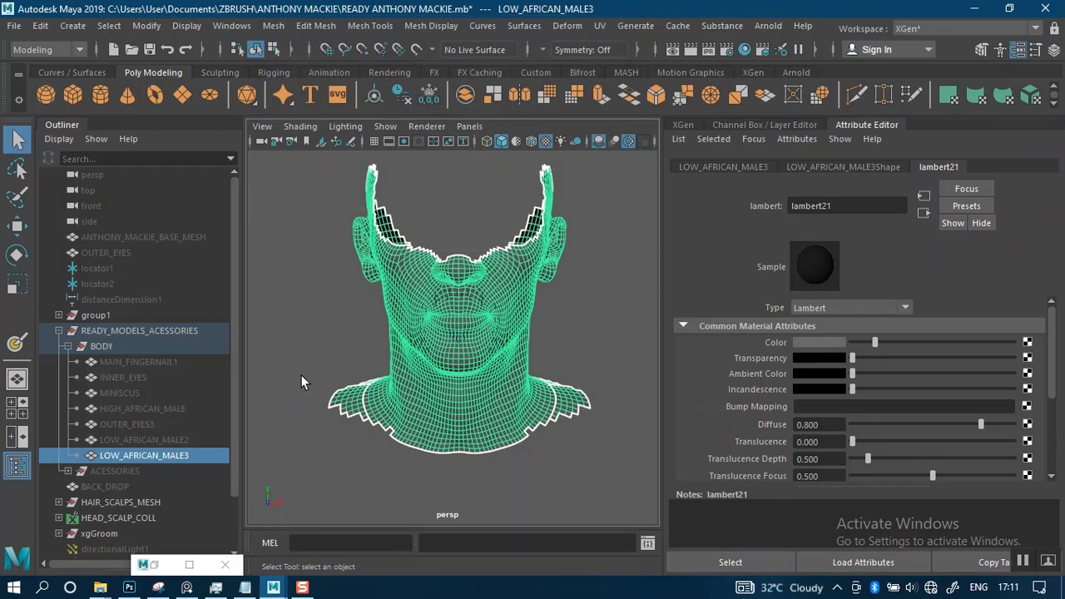
Restore the UV Editor window, review where the UV shells lie in the grid, and minimize it again
click(160, 564)
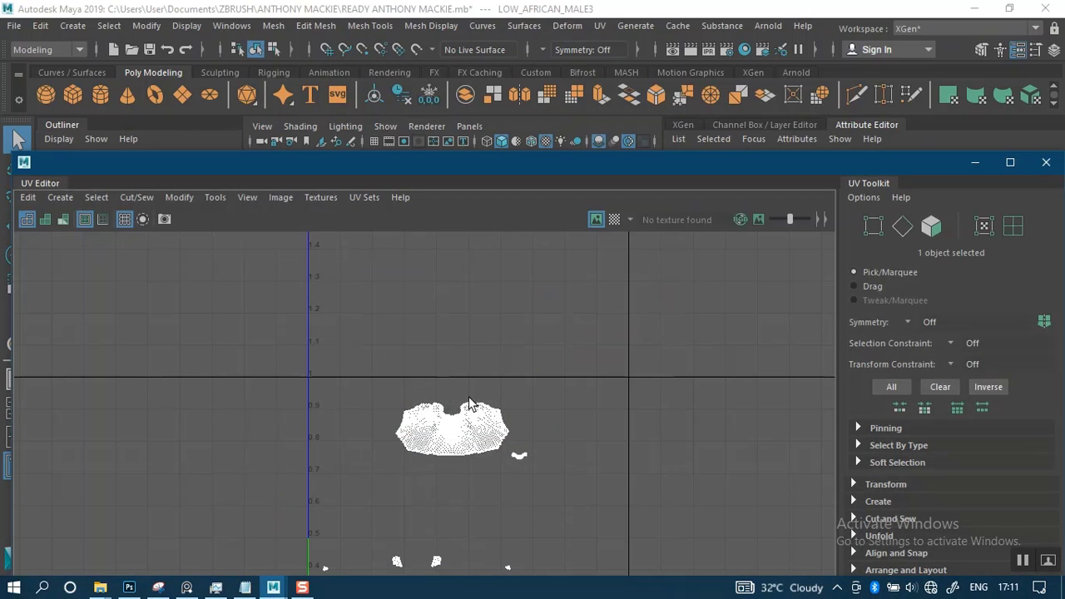
scroll(490, 435, down, 1)
alt+middle_drag(487, 451, 514, 389)
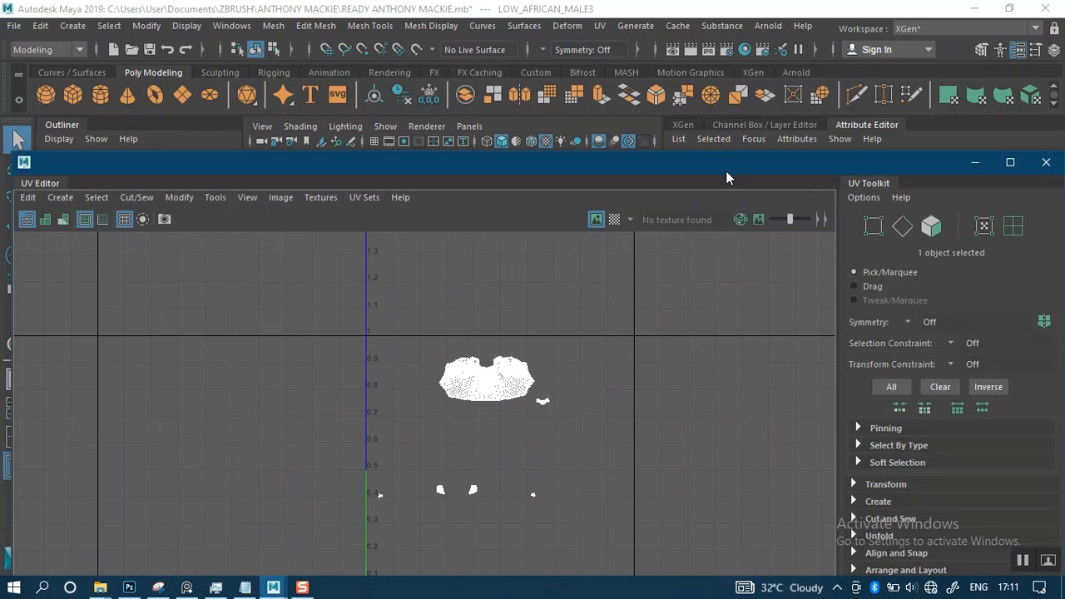
click(967, 165)
Save the scene with the trimmed lower-face mesh
click(940, 27)
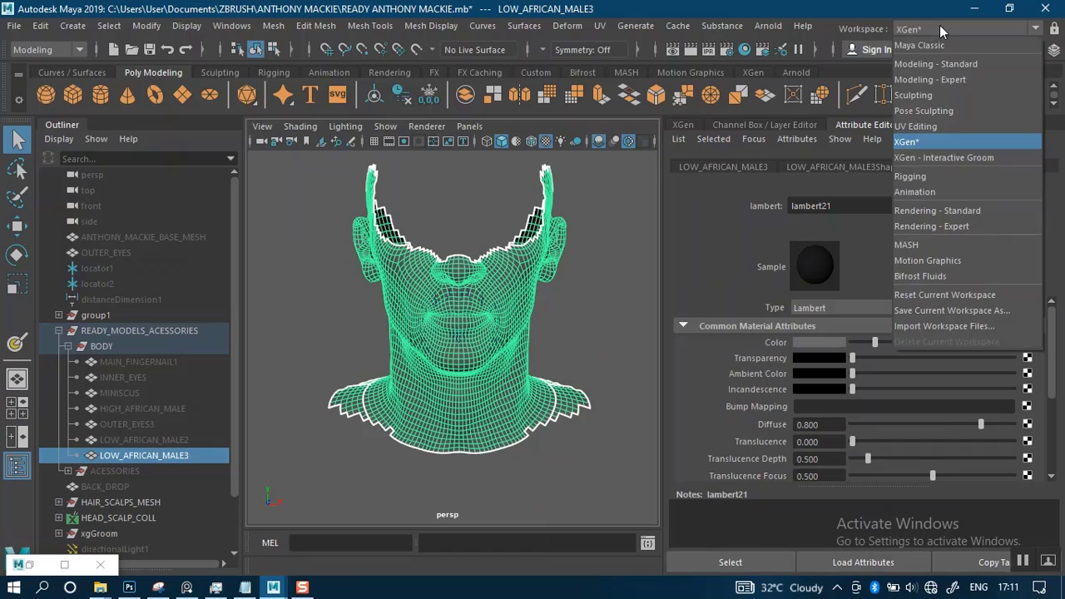
click(524, 318)
scroll(505, 357, up, 2)
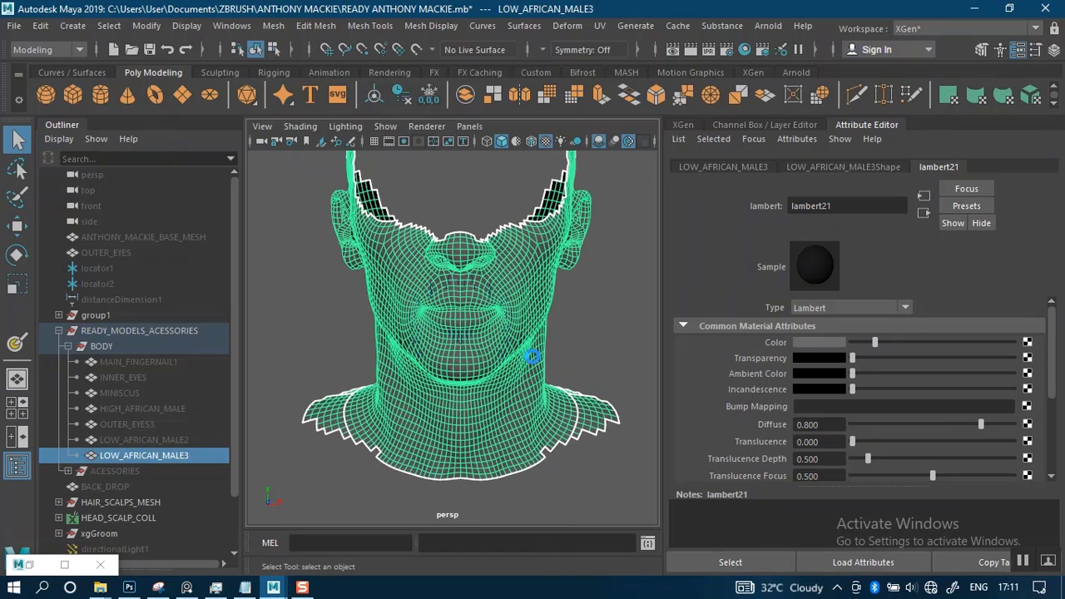
key(ctrl+s)
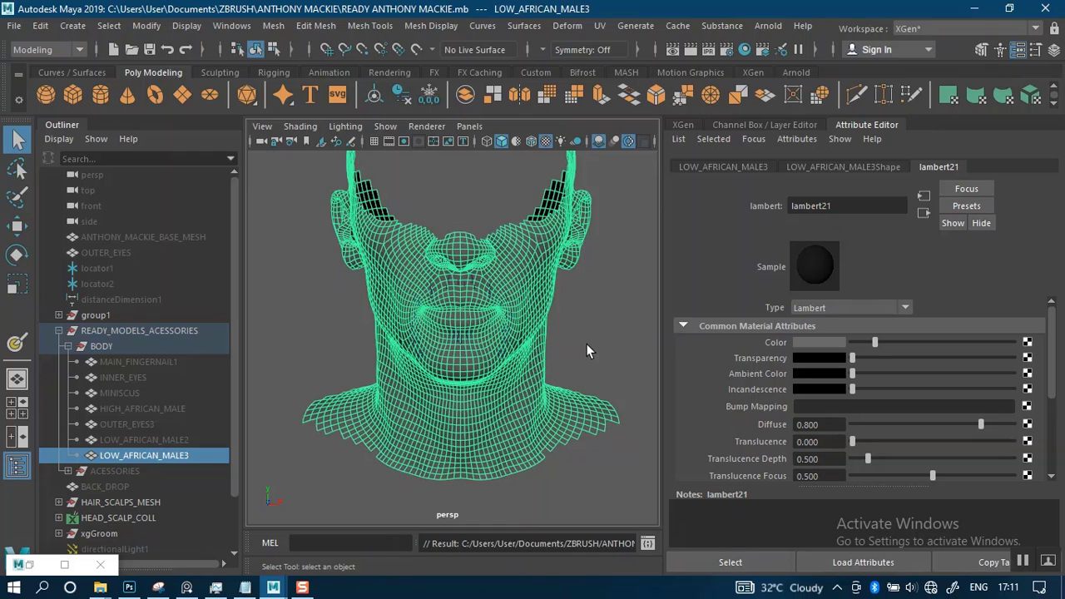
Switch to the UV Editing workspace and reveal the UV Editor beside the perspective view
scroll(587, 350, up, 3)
click(978, 29)
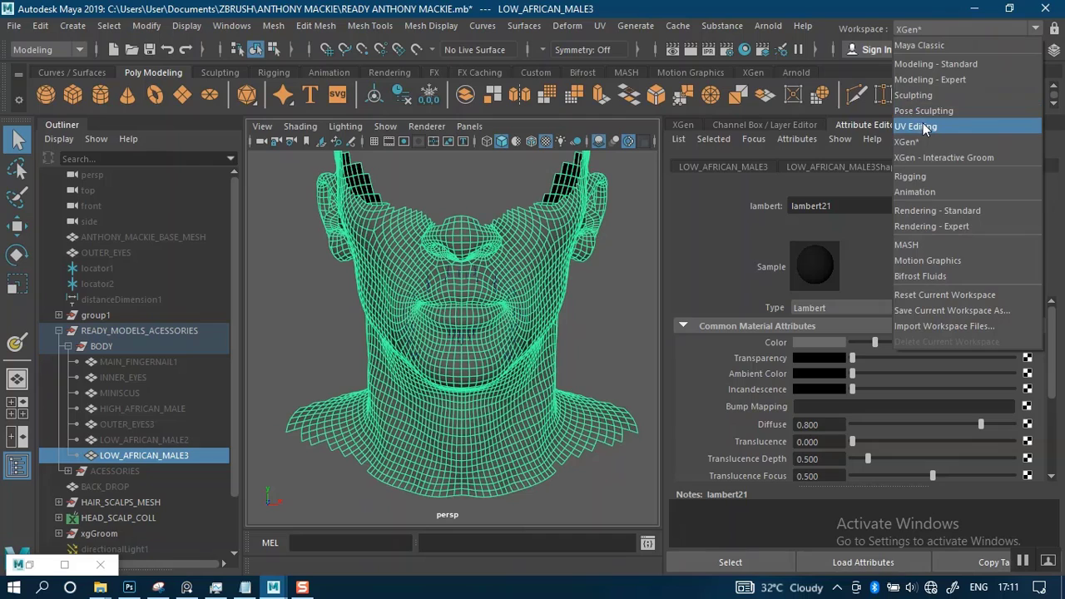
click(915, 127)
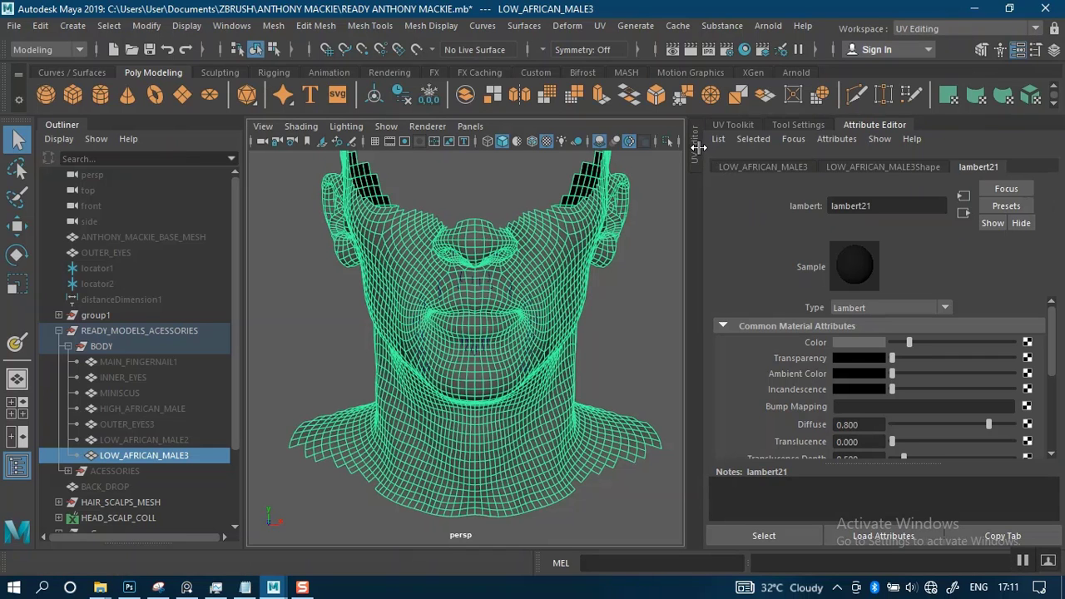
click(690, 175)
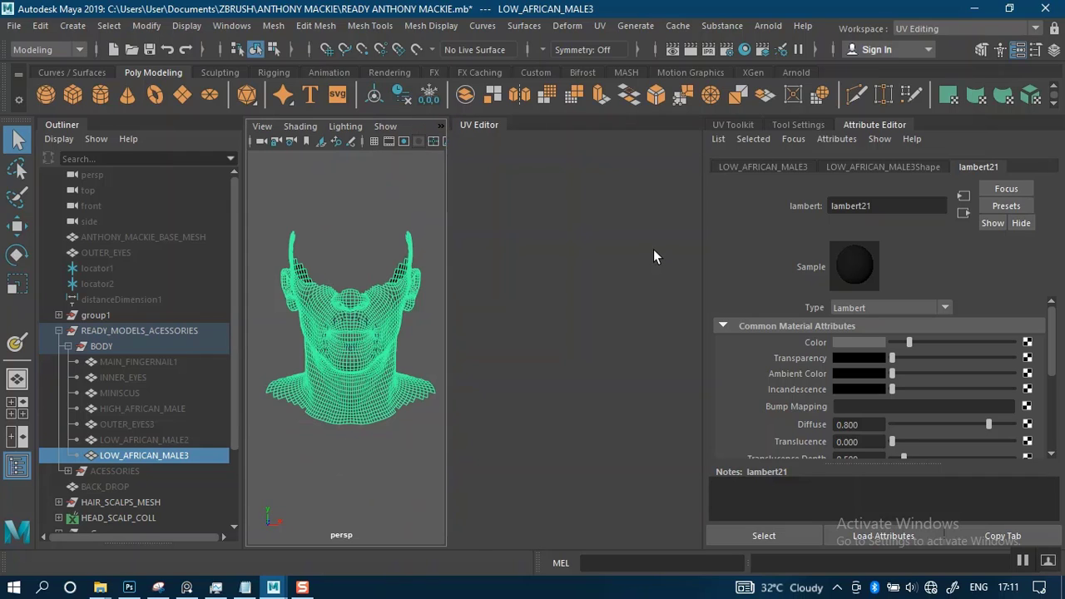
Switch the LOW_AFRICAN_MALE3 mesh to component selection and collapse the Outliner to widen the perspective view
mouse_move(325, 337)
alt+mouse_down()
mouse_move(337, 297)
mouse_move(349, 322)
mouse_move(341, 338)
alt+mouse_up()
right_click(342, 341)
right_drag(342, 343, 341, 197)
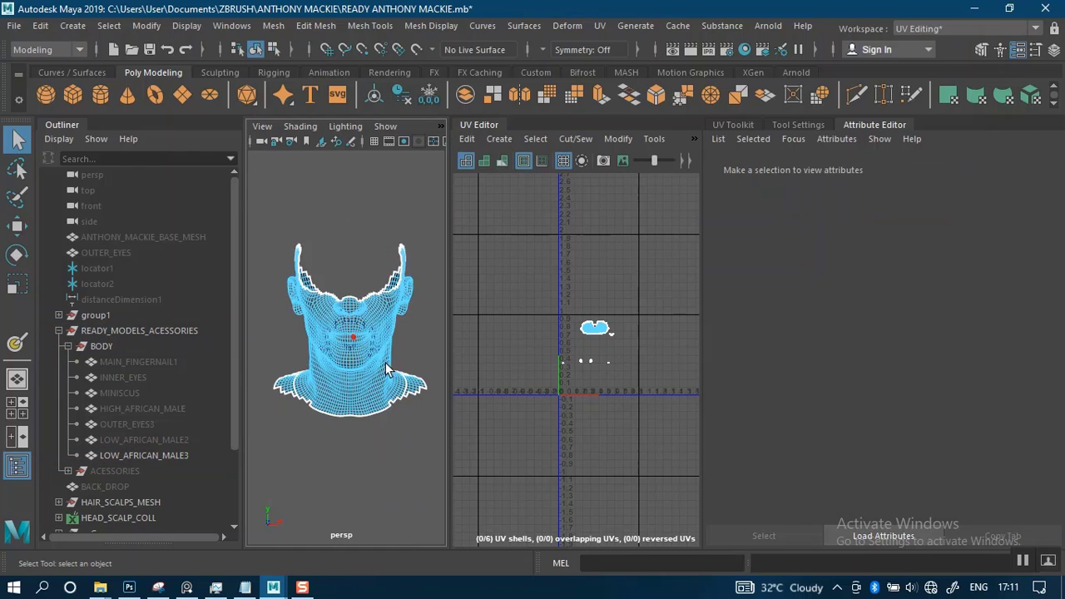
alt+right_drag(385, 370, 383, 439)
click(55, 124)
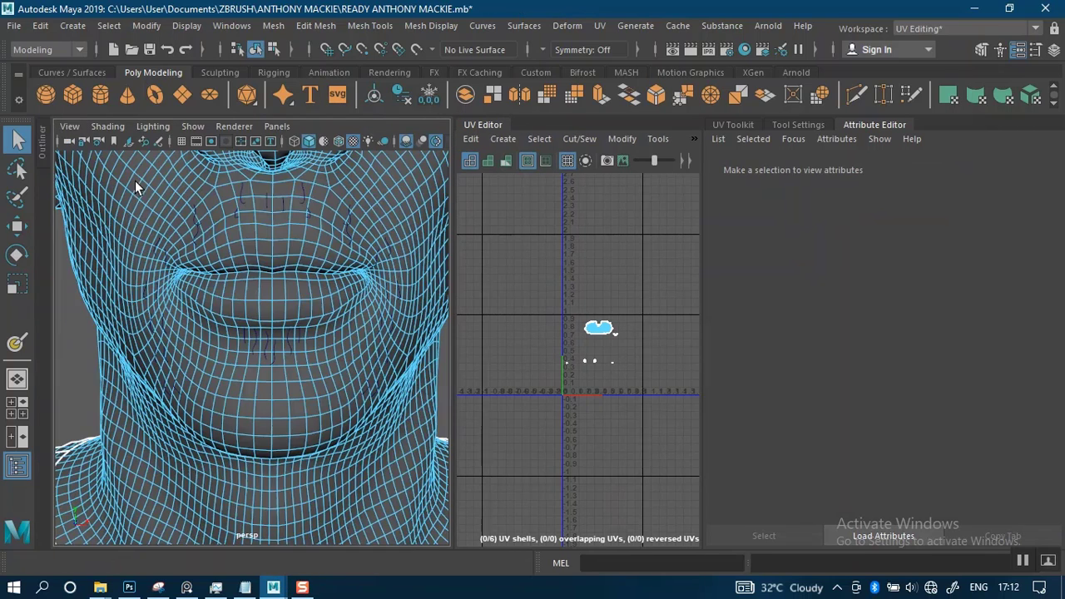
Set the selection symmetry to Object X for picking faces along the outer shoulder border
scroll(231, 352, down, 5)
alt+middle_drag(232, 352, 280, 285)
alt+right_drag(280, 285, 175, 383)
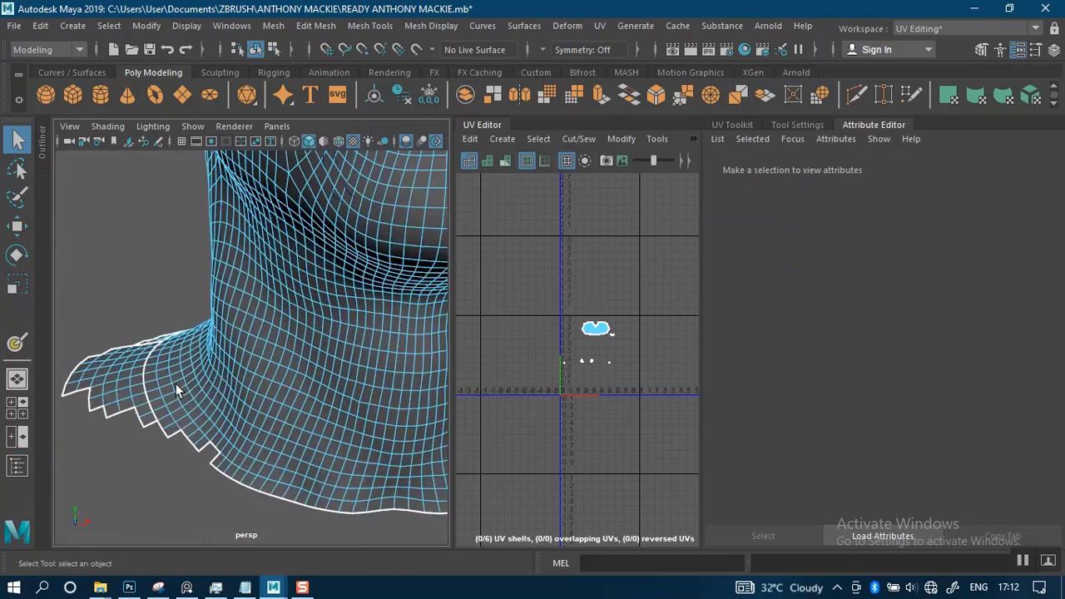
alt+middle_drag(176, 384, 169, 337)
alt+drag(169, 337, 235, 371)
right_drag(235, 367, 233, 113)
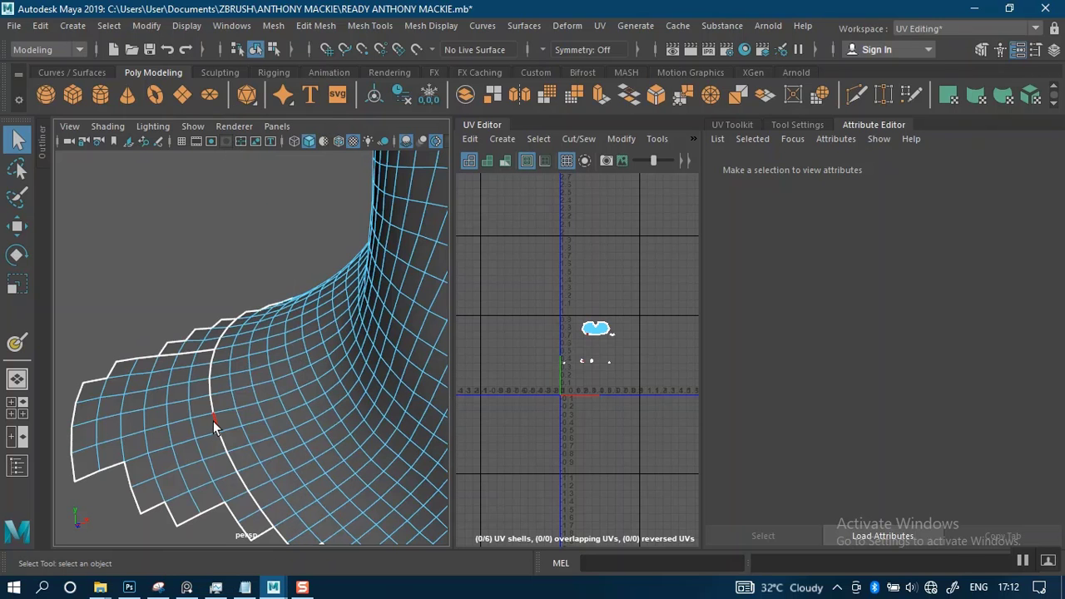
alt+right_drag(212, 427, 198, 371)
alt+middle_drag(213, 394, 197, 358)
alt+right_drag(198, 357, 190, 198)
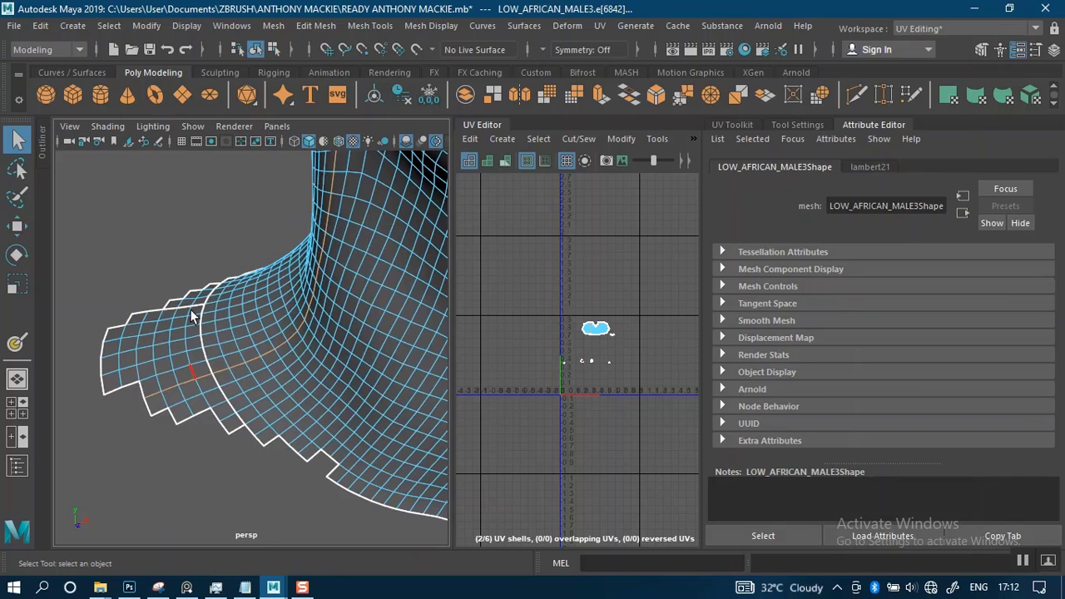
double_click(185, 371)
click(199, 242)
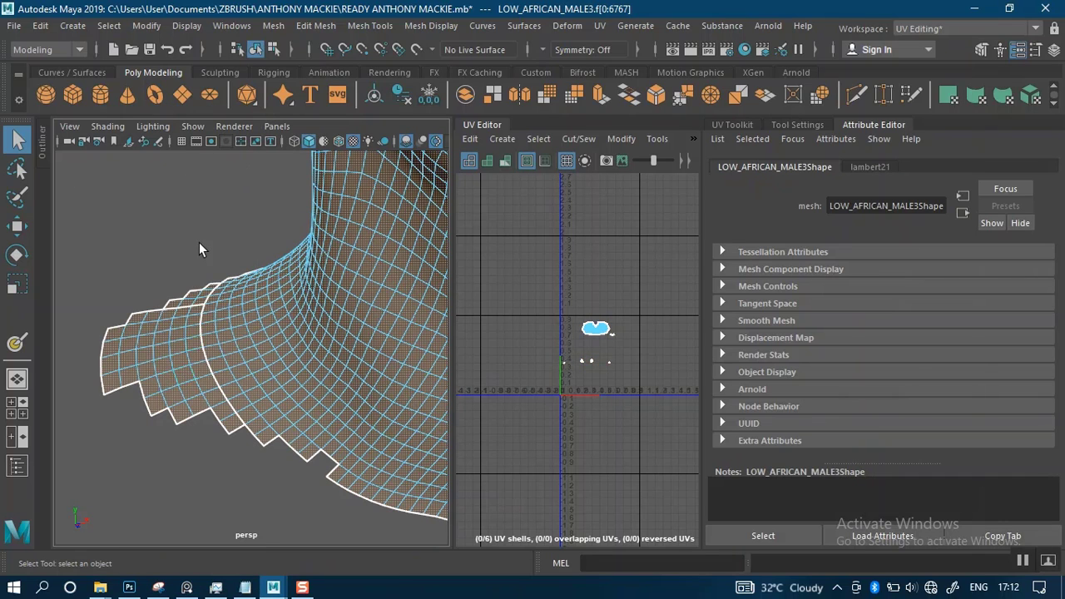
click(232, 426)
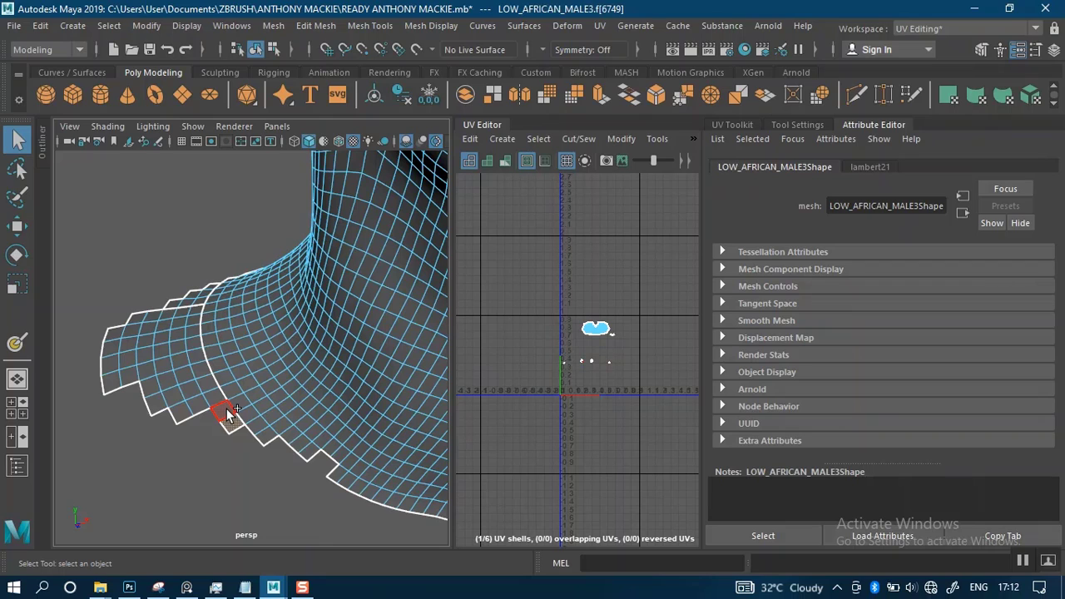
click(543, 52)
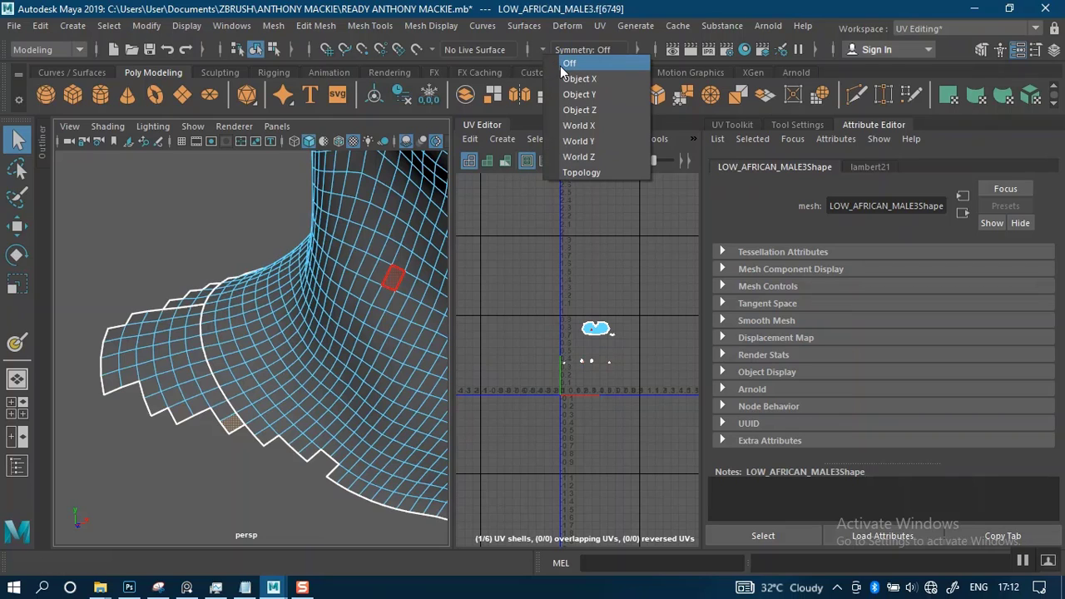
click(566, 75)
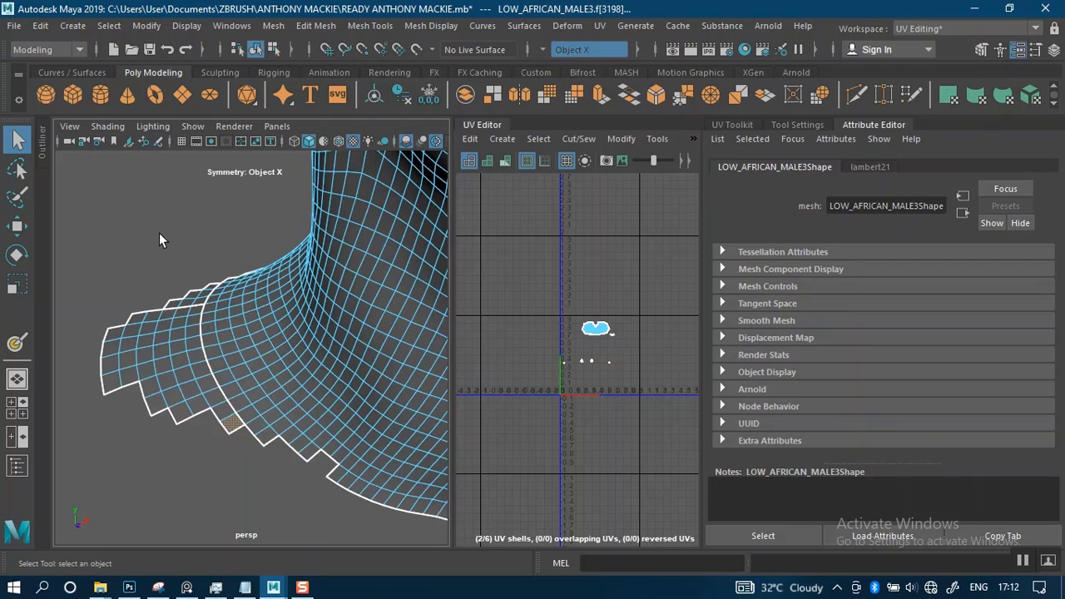
Delete the face strip along the shoulder seam and the leftover outer shoulder faces on both sides
click(229, 428)
double_click(227, 413)
key(Delete)
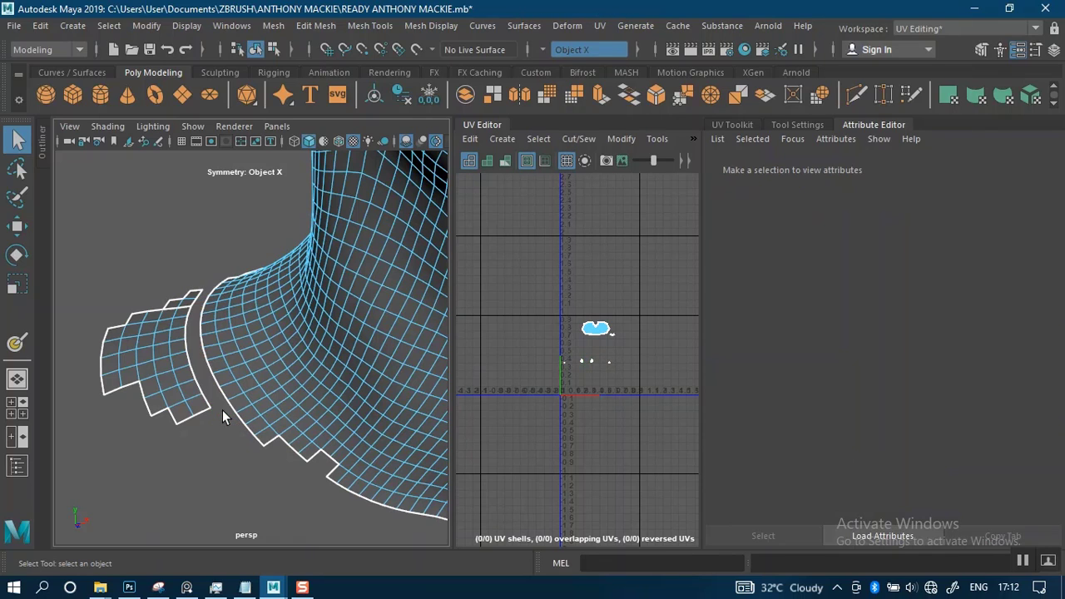
double_click(177, 397)
key(Delete)
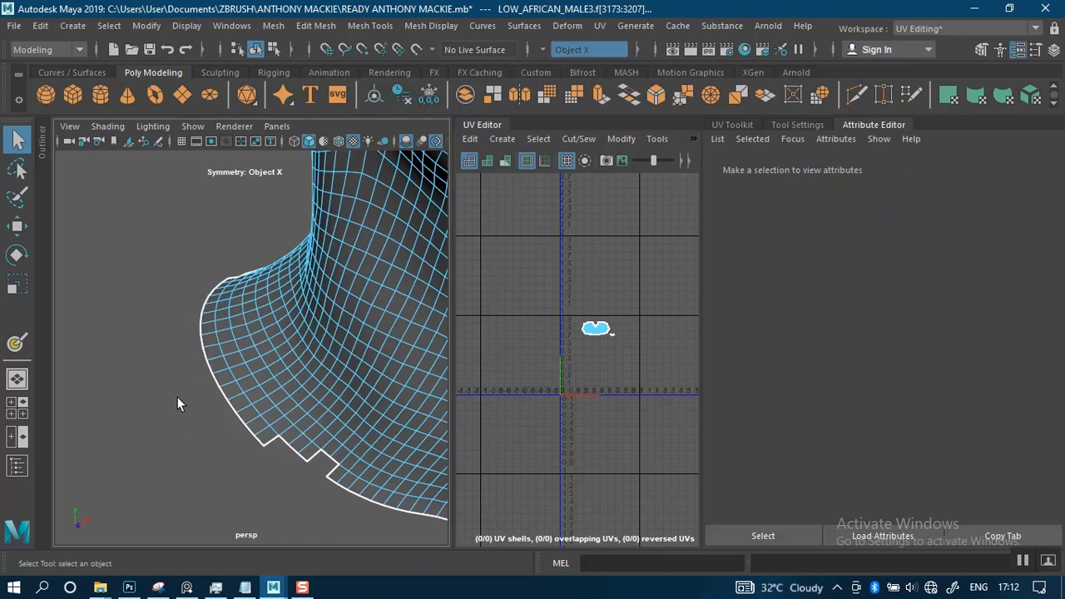
Select the small separate UV shell beside the main face shell in the UV Editor
alt+right_drag(176, 397, 173, 218)
alt+middle_drag(309, 332, 256, 419)
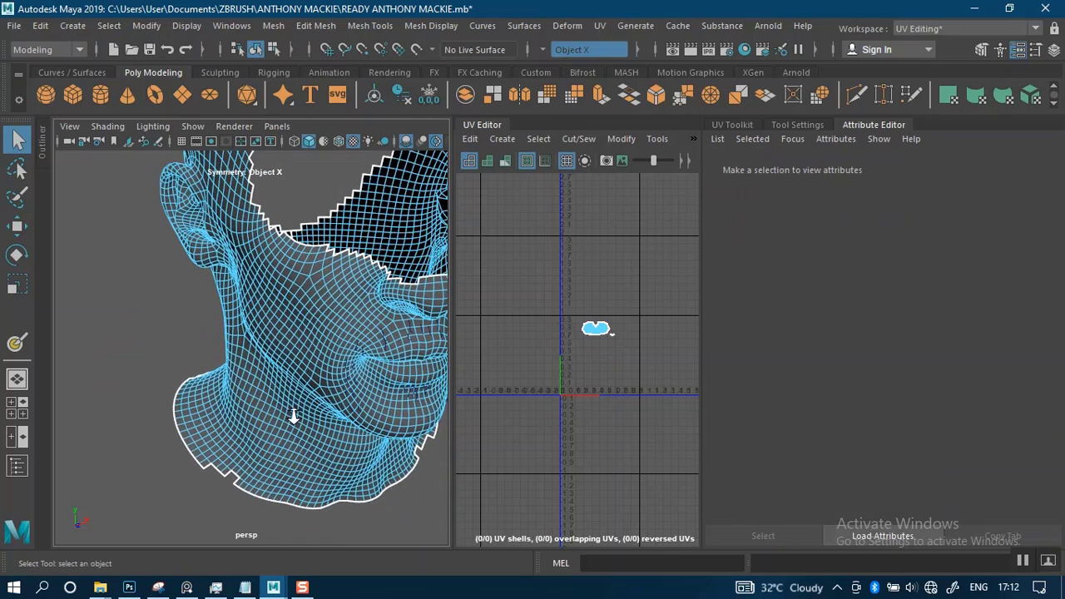
alt+right_drag(293, 417, 283, 323)
alt+drag(283, 324, 244, 339)
alt+middle_drag(304, 359, 106, 346)
alt+middle_drag(427, 348, 157, 345)
alt+right_drag(353, 326, 364, 397)
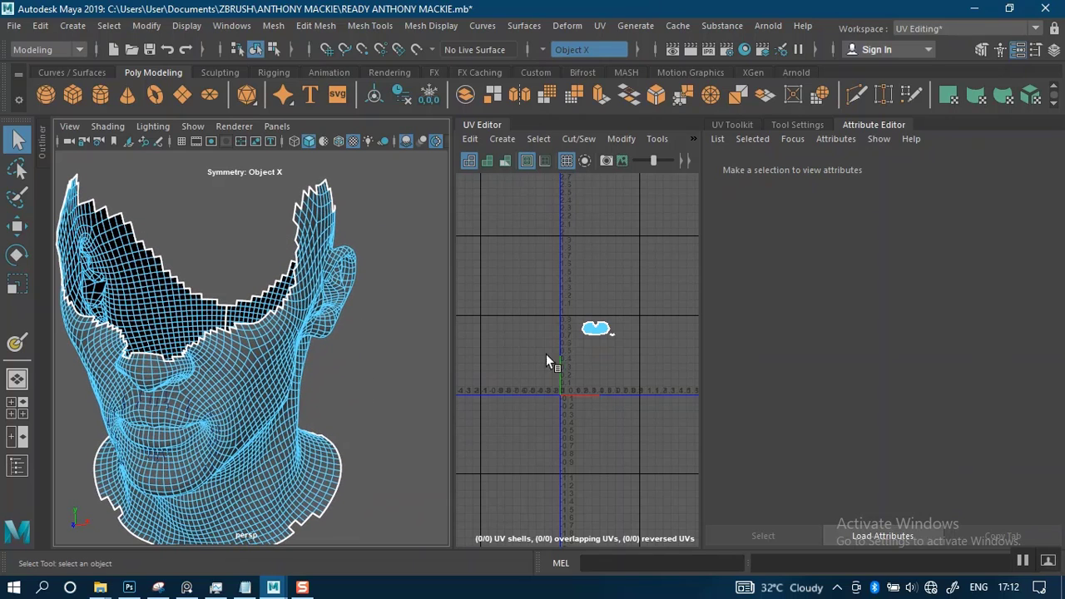
alt+right_drag(568, 310, 577, 528)
alt+middle_drag(619, 392, 497, 306)
alt+right_drag(537, 310, 588, 480)
alt+middle_drag(619, 290, 584, 363)
alt+right_drag(584, 363, 604, 517)
click(572, 305)
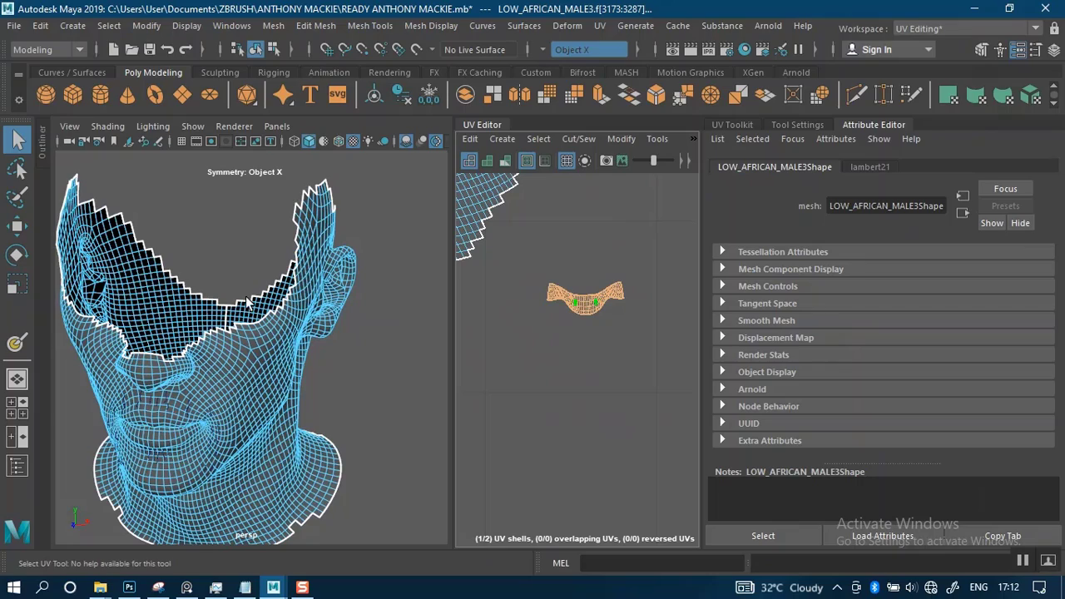
Check where the selected small UV shell lies inside the mesh and delete its faces
alt+right_drag(247, 303, 181, 450)
alt+middle_drag(182, 449, 238, 331)
scroll(238, 331, up, 4)
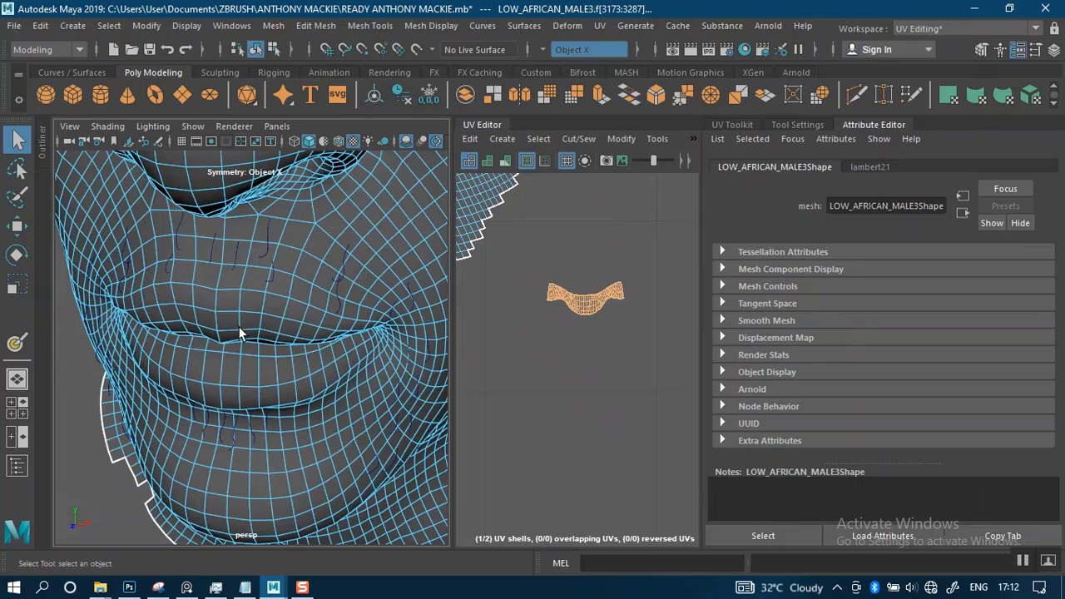
scroll(297, 333, down, 2)
alt+drag(297, 302, 294, 325)
alt+middle_drag(294, 324, 225, 516)
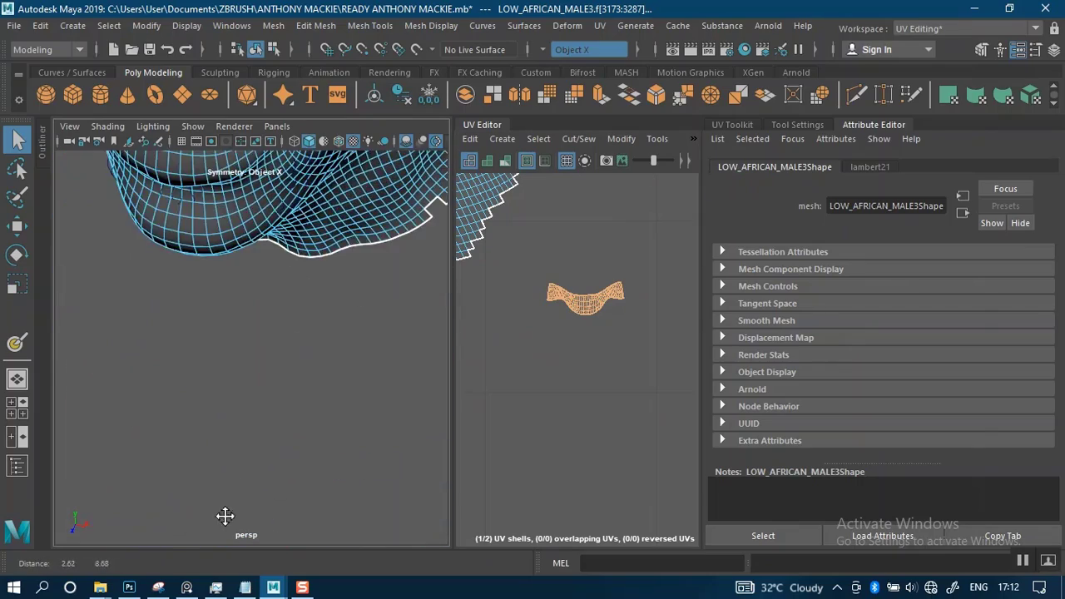
alt+middle_drag(405, 250, 405, 519)
alt+middle_drag(291, 258, 315, 289)
alt+drag(315, 289, 303, 357)
alt+middle_drag(303, 358, 300, 263)
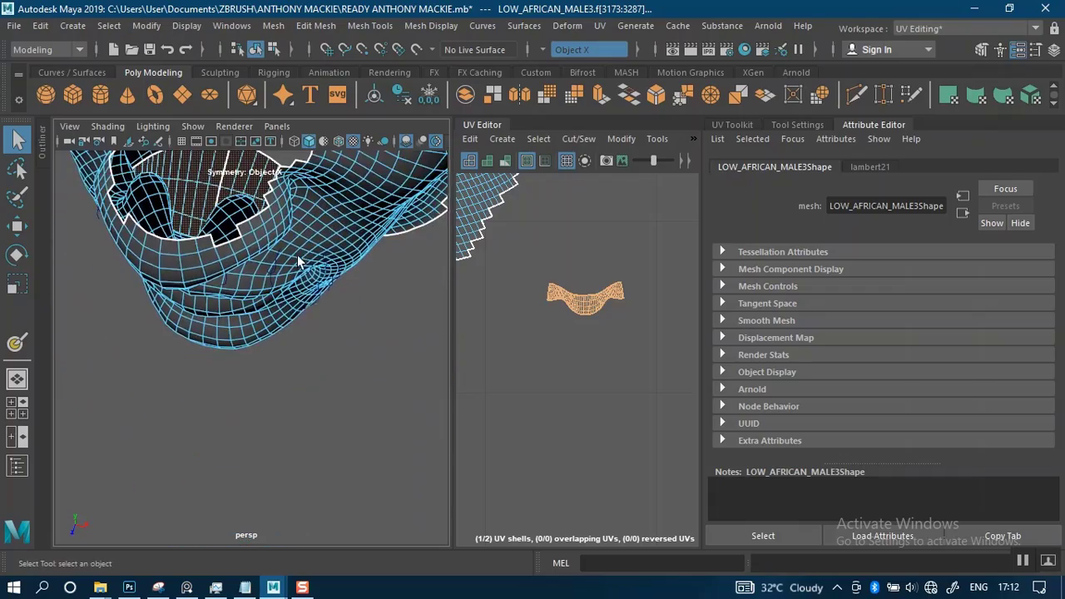
alt+drag(301, 263, 312, 466)
alt+drag(310, 426, 309, 444)
alt+middle_drag(299, 281, 297, 484)
scroll(622, 313, up, 2)
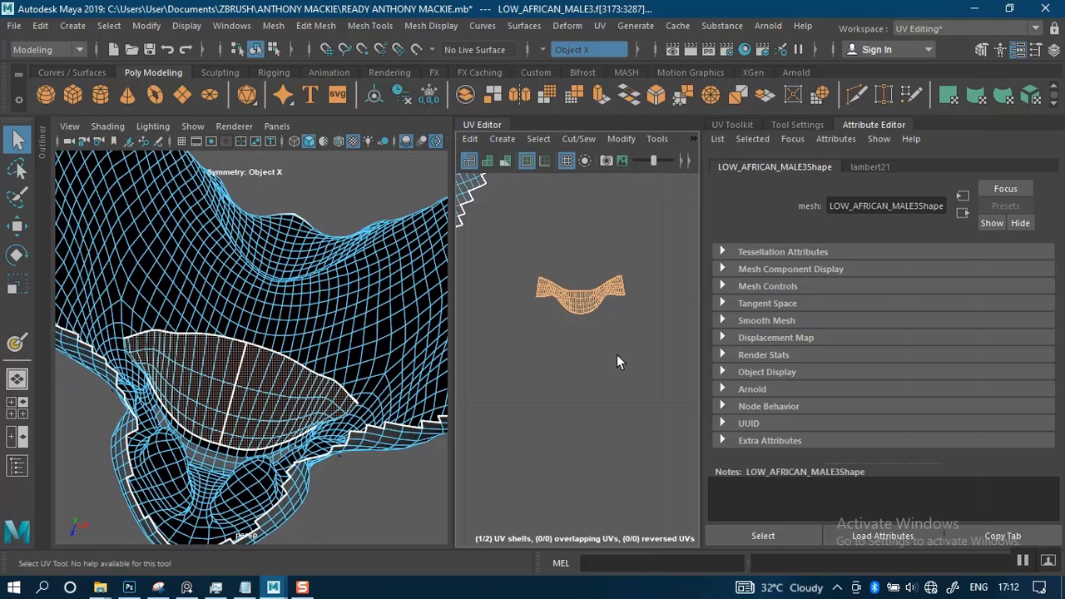
scroll(122, 231, down, 2)
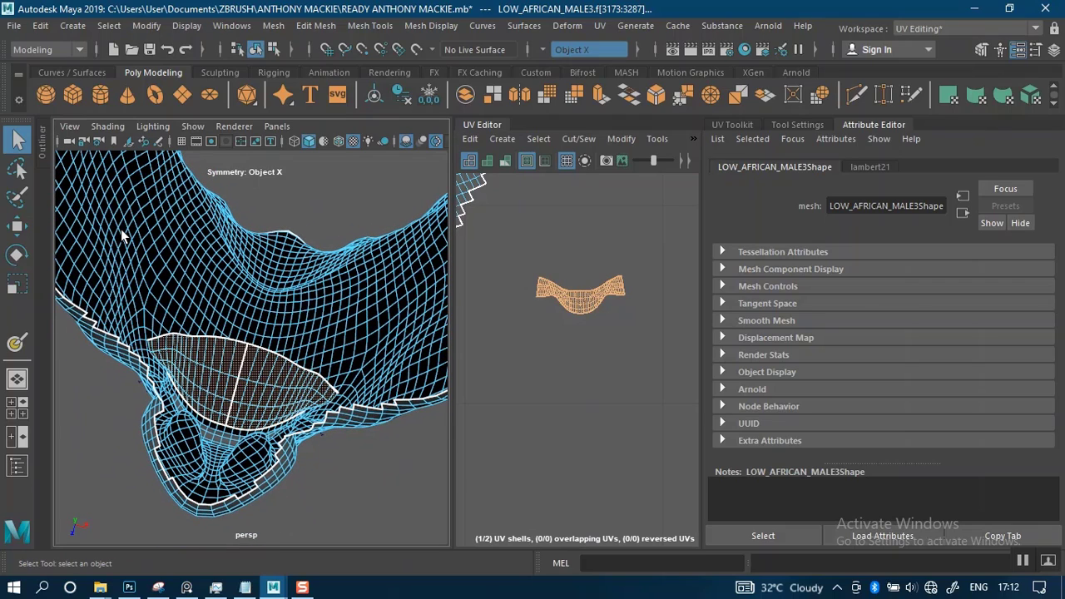
click(122, 236)
Reselect the LOW_AFRICAN_MALE3 mesh as an object and frame the lower face in the perspective view
alt+drag(226, 323, 287, 264)
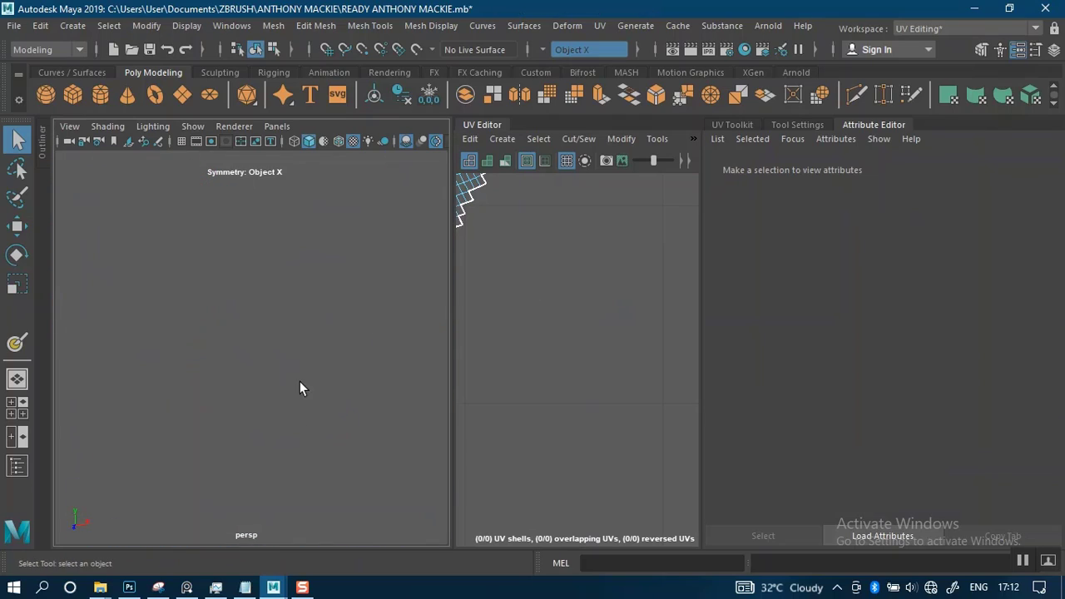
alt+drag(301, 385, 294, 317)
right_drag(84, 347, 198, 132)
drag(87, 369, 89, 371)
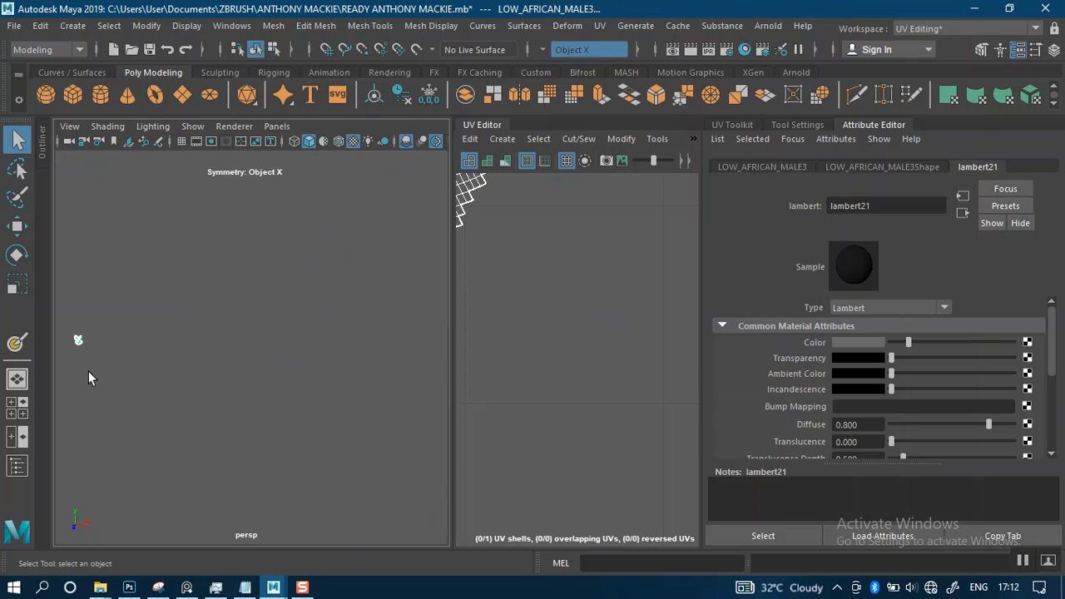
key(f)
alt+right_drag(350, 406, 371, 439)
alt+drag(399, 373, 427, 369)
click(427, 363)
alt+right_drag(390, 335, 413, 374)
alt+middle_drag(357, 317, 287, 467)
click(298, 423)
key(f)
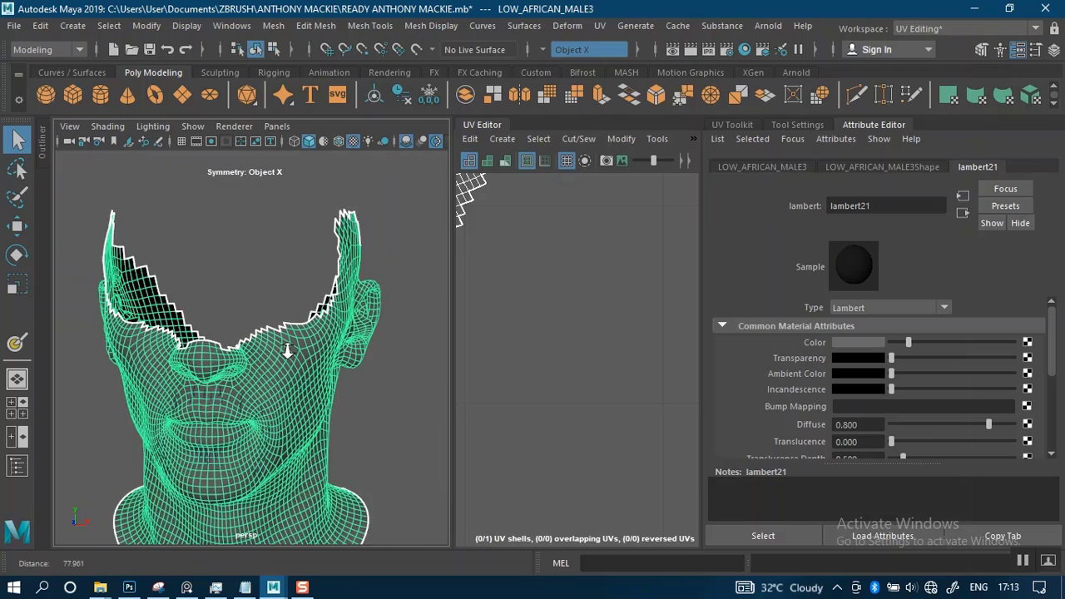
Select the remaining UV shell and lay it out automatically to fill the width of the UV tile
alt+right_drag(610, 315, 518, 290)
click(596, 316)
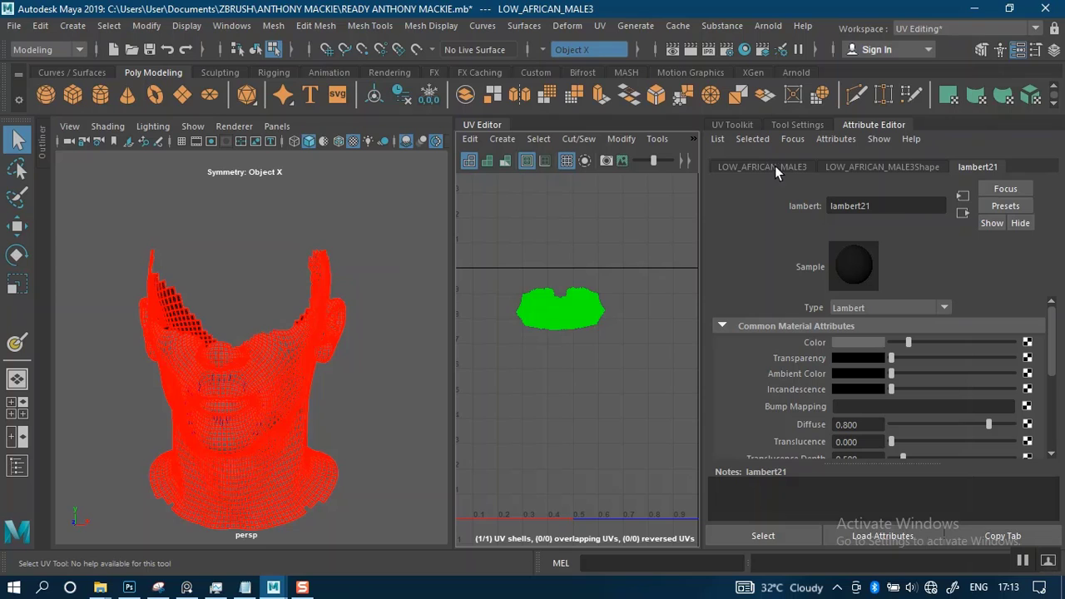
click(733, 124)
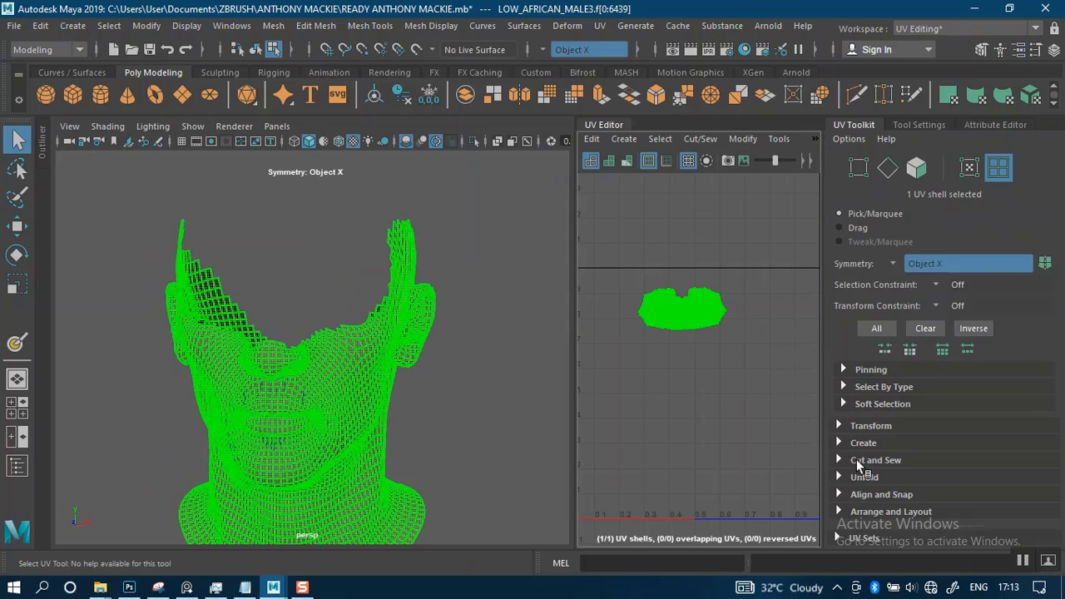
click(861, 511)
scroll(858, 506, down, 3)
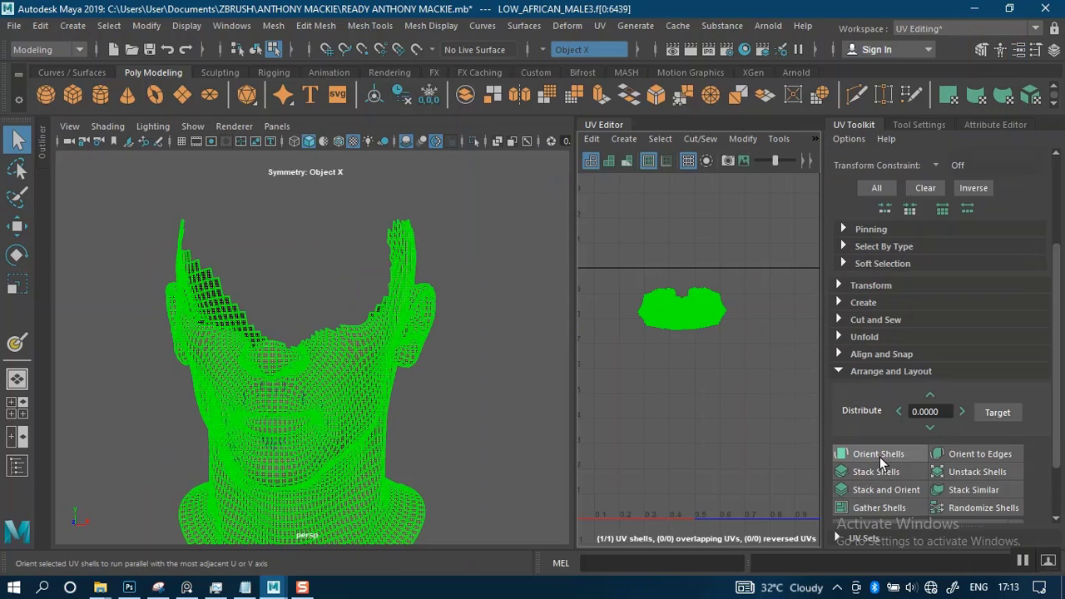
scroll(858, 500, down, 2)
click(872, 492)
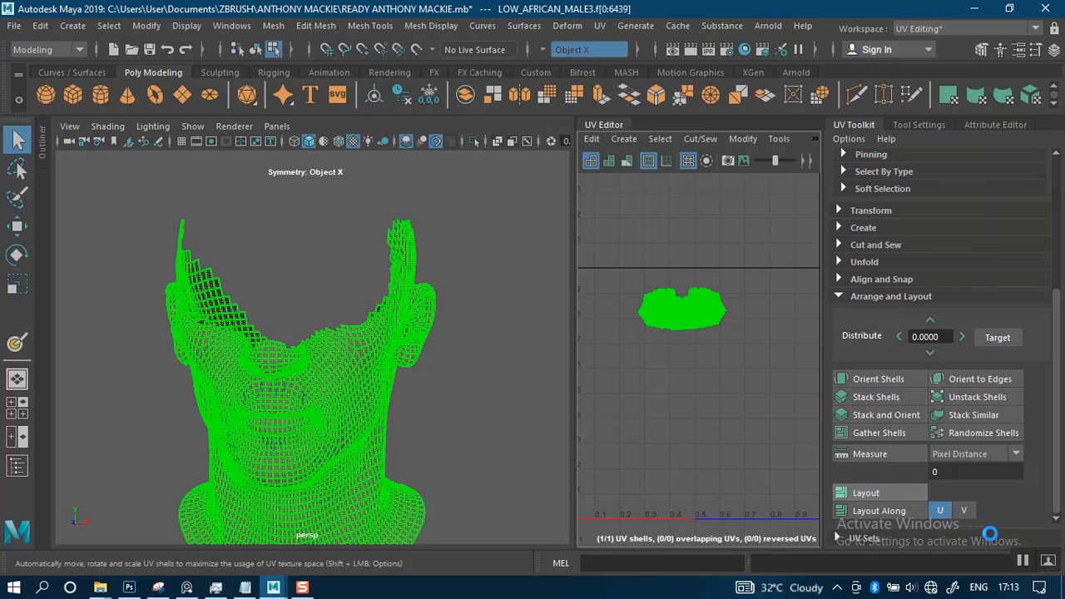
scroll(381, 364, up, 2)
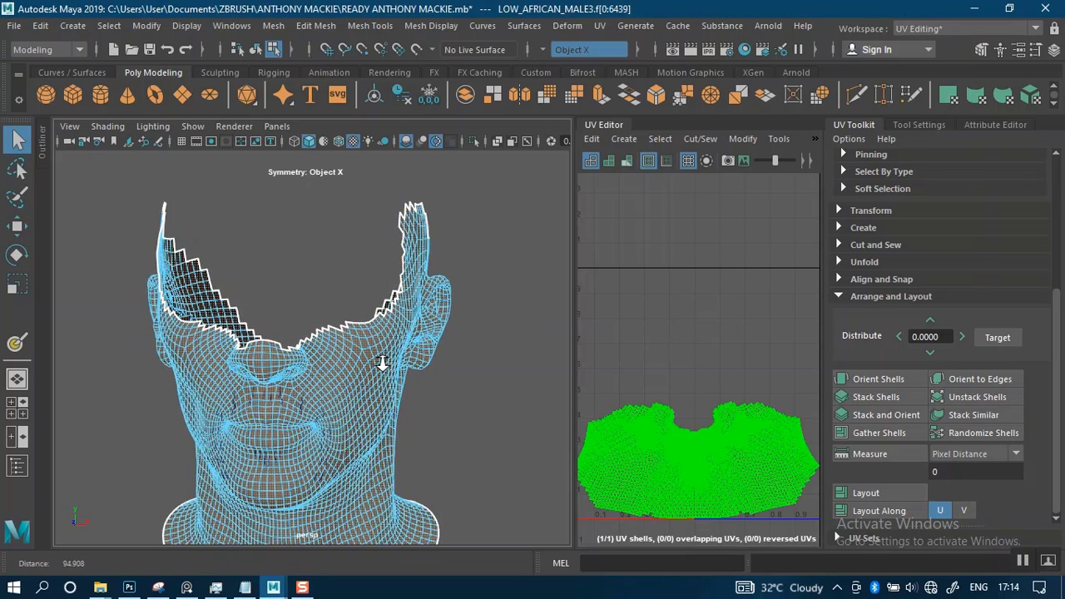
click(497, 391)
Return the trimmed lower-face mesh to object mode and select it as a whole
scroll(422, 348, down, 4)
scroll(422, 348, down, 2)
scroll(331, 403, up, 3)
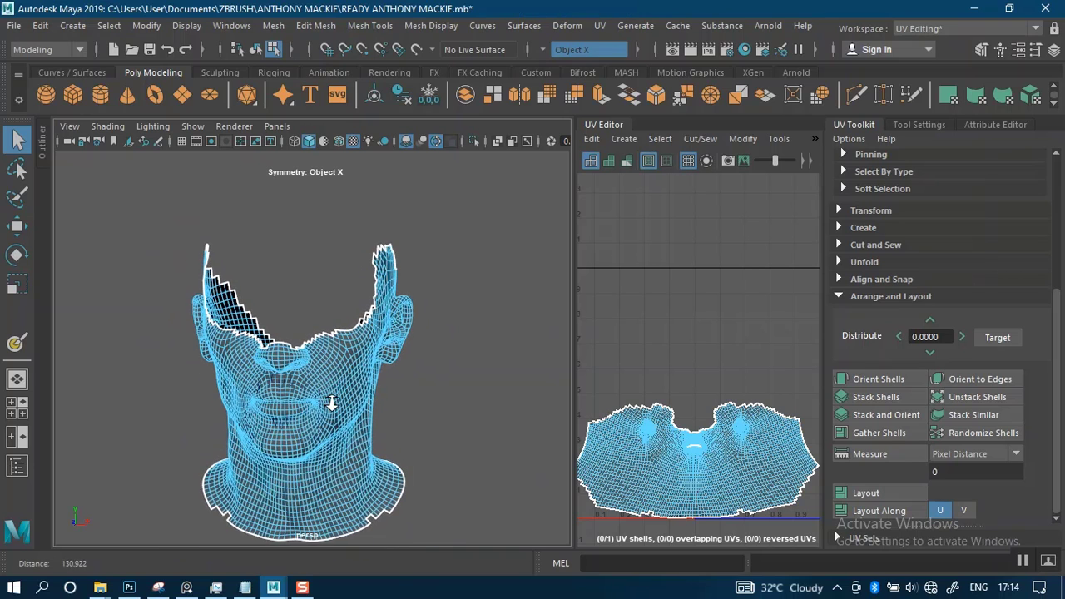
right_drag(331, 352, 373, 128)
click(388, 200)
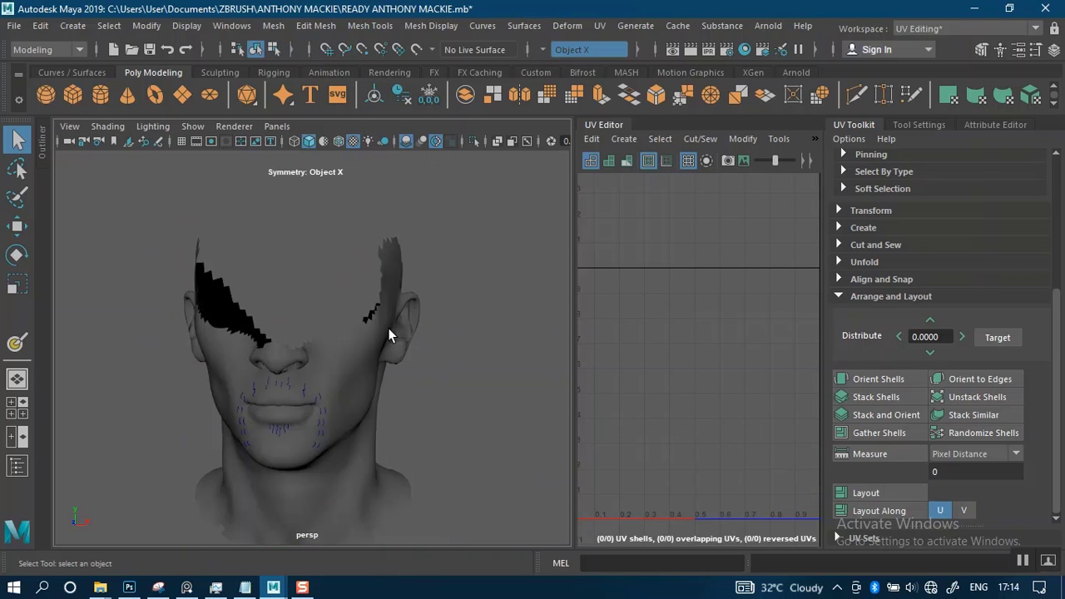
scroll(398, 398, up, 3)
alt+middle_drag(398, 399, 419, 334)
click(436, 272)
scroll(436, 272, down, 3)
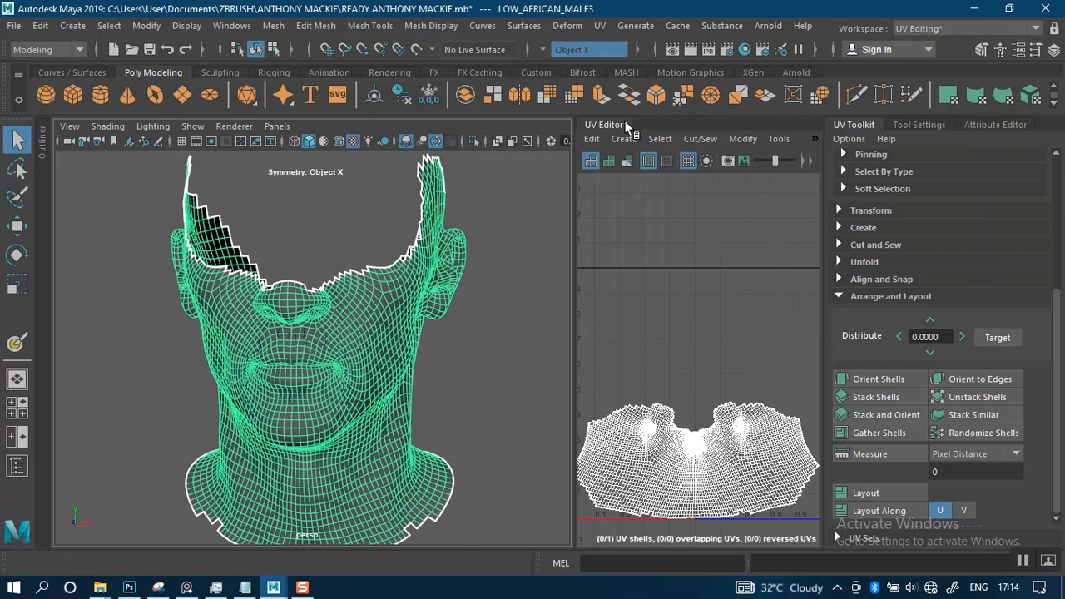
Turn symmetry off and switch to the XGen workspace, minimizing the UV Editor window and deselecting the mesh
click(542, 50)
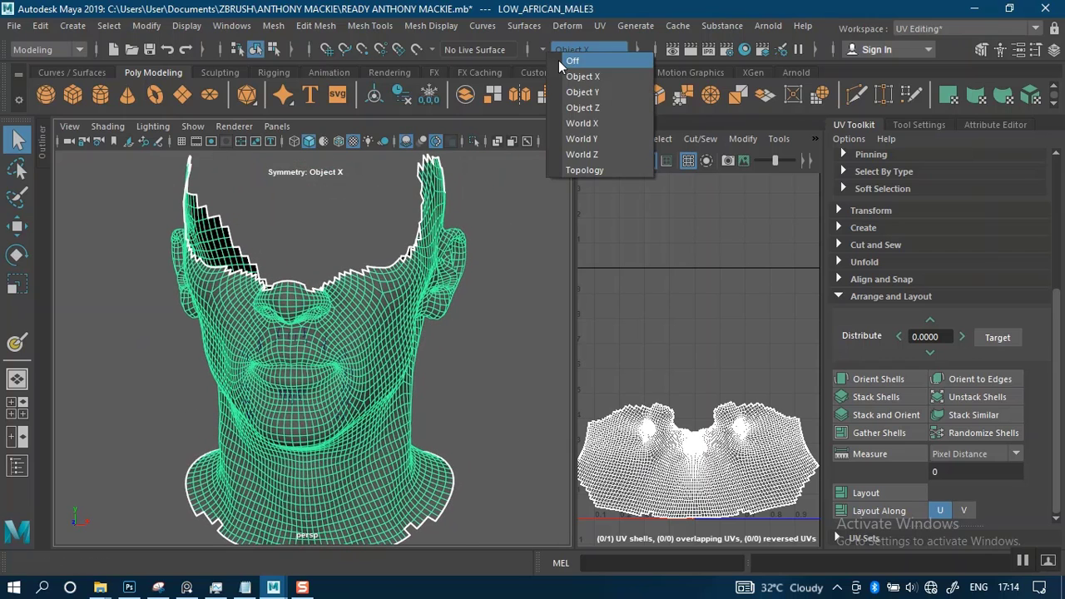
click(558, 59)
click(912, 30)
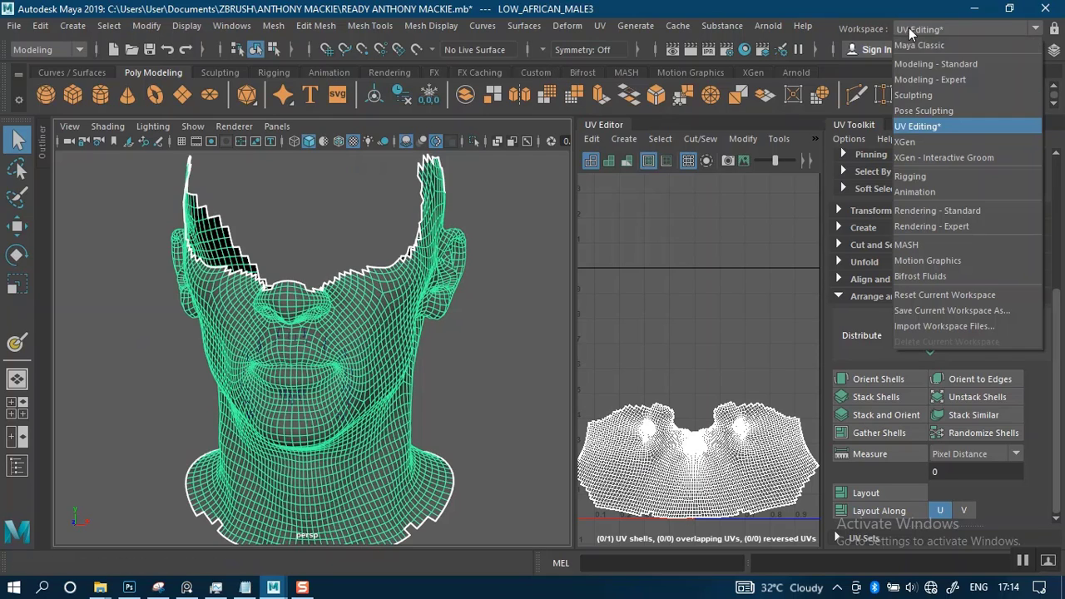
click(913, 142)
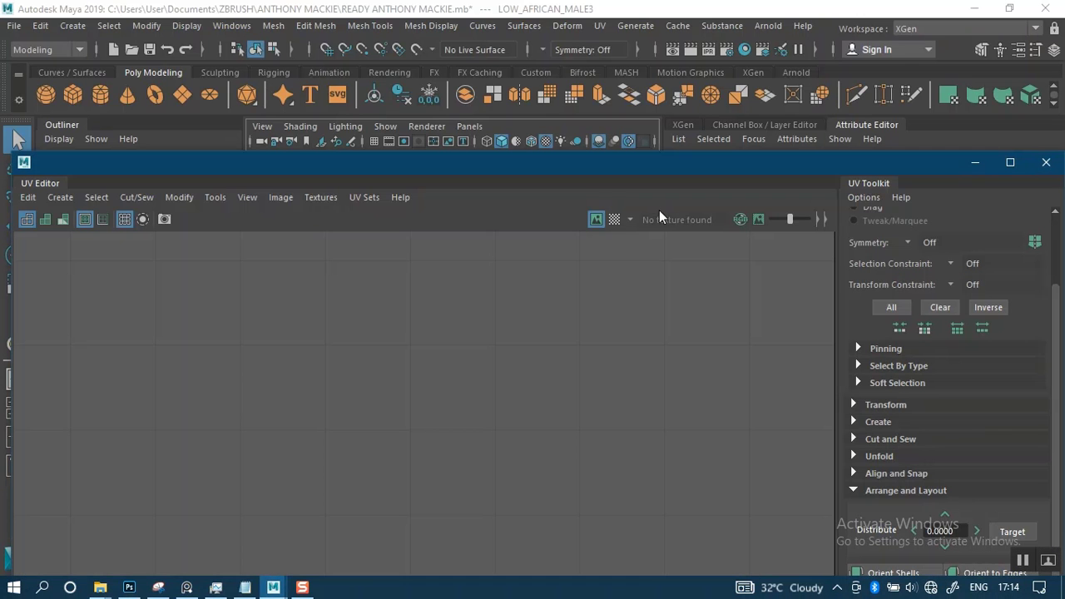
click(975, 162)
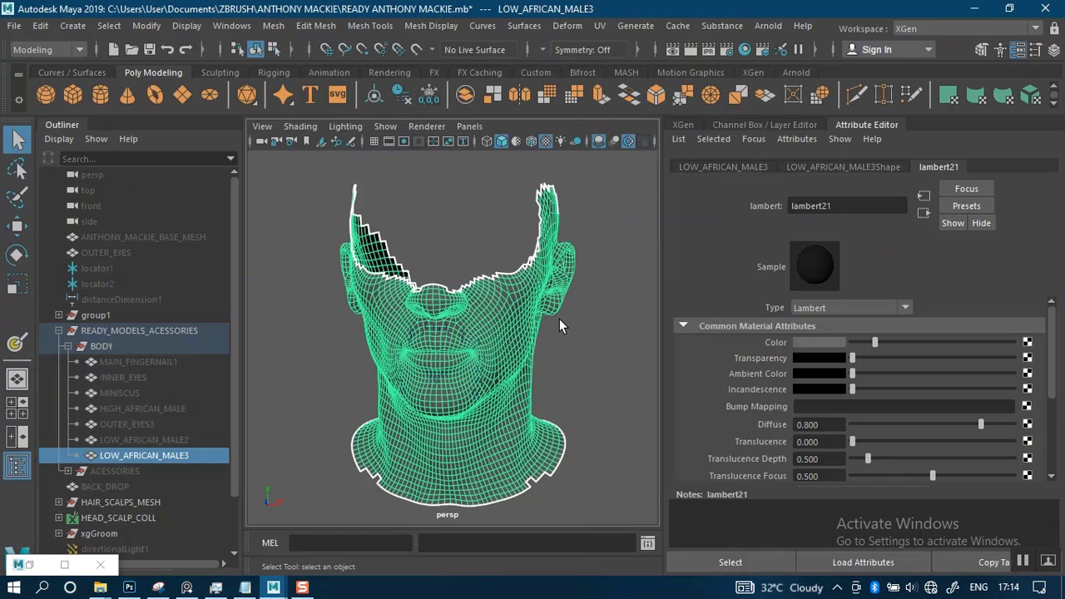
alt+drag(559, 319, 572, 336)
click(584, 226)
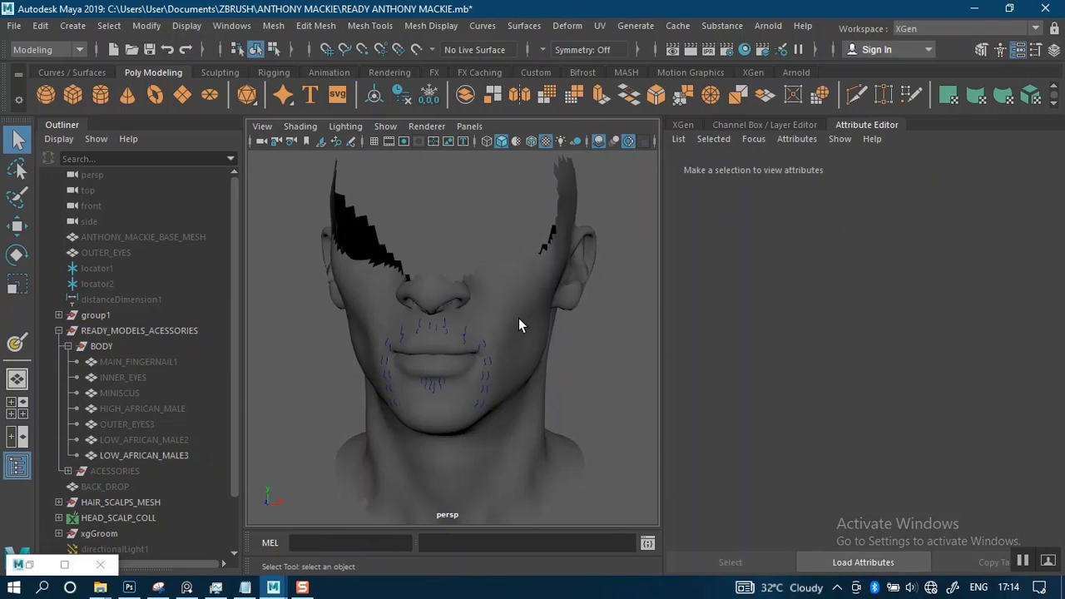
Select the LOW_AFRICAN_MALE3 mesh and set PROJECT AFRICAN MALE MAYA as the current Maya project
click(519, 318)
click(684, 125)
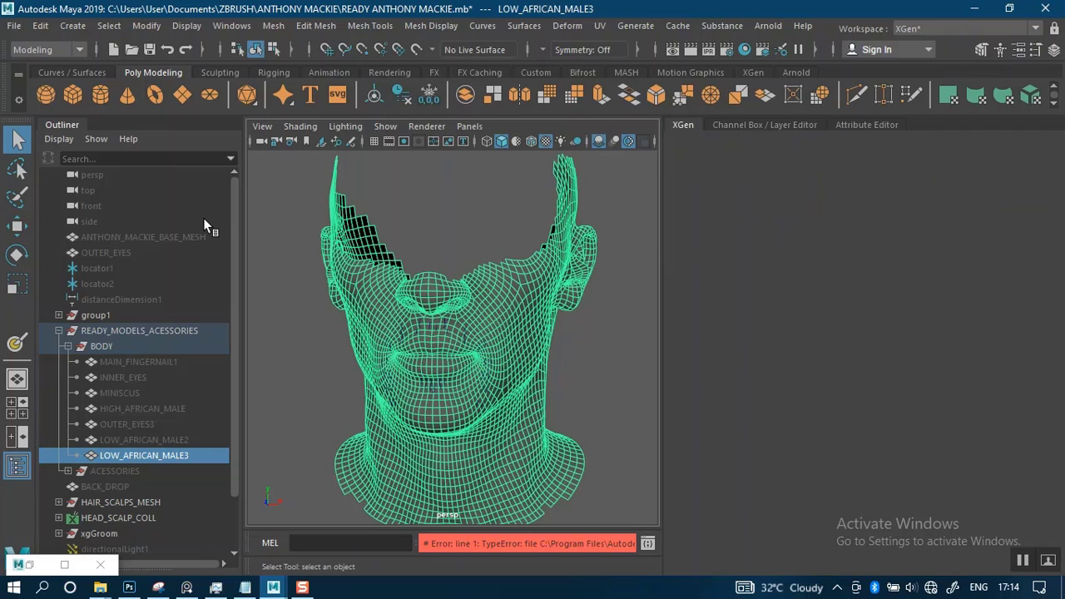
click(14, 26)
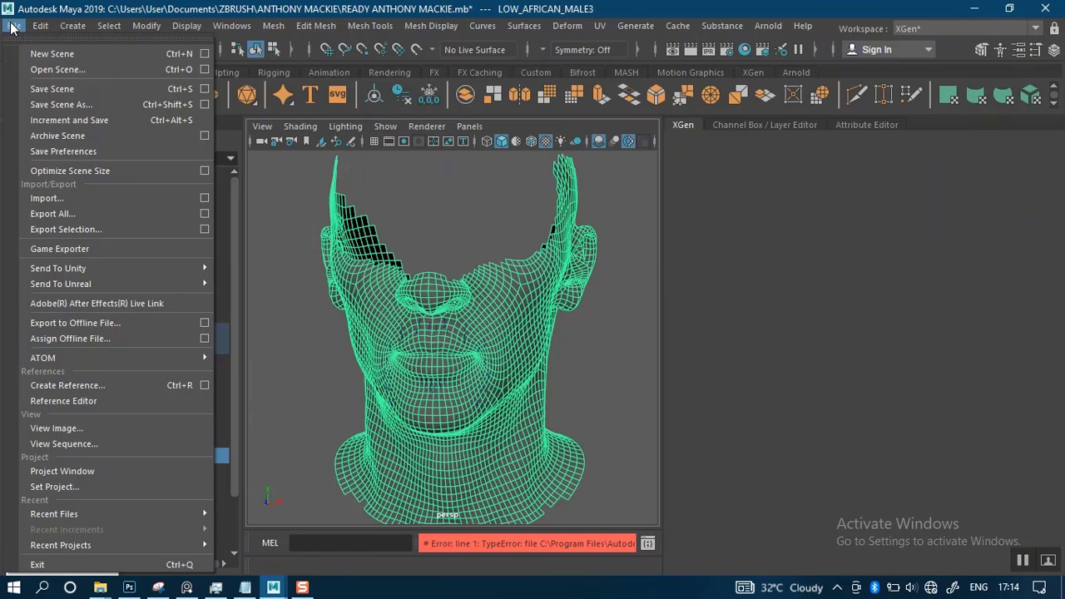
click(78, 488)
click(469, 110)
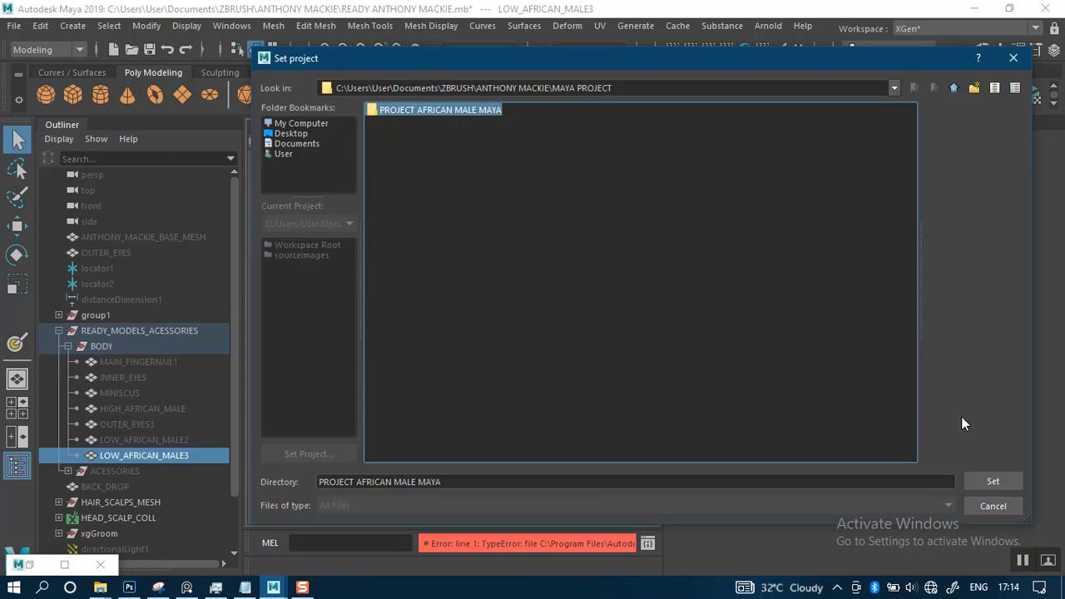
click(992, 482)
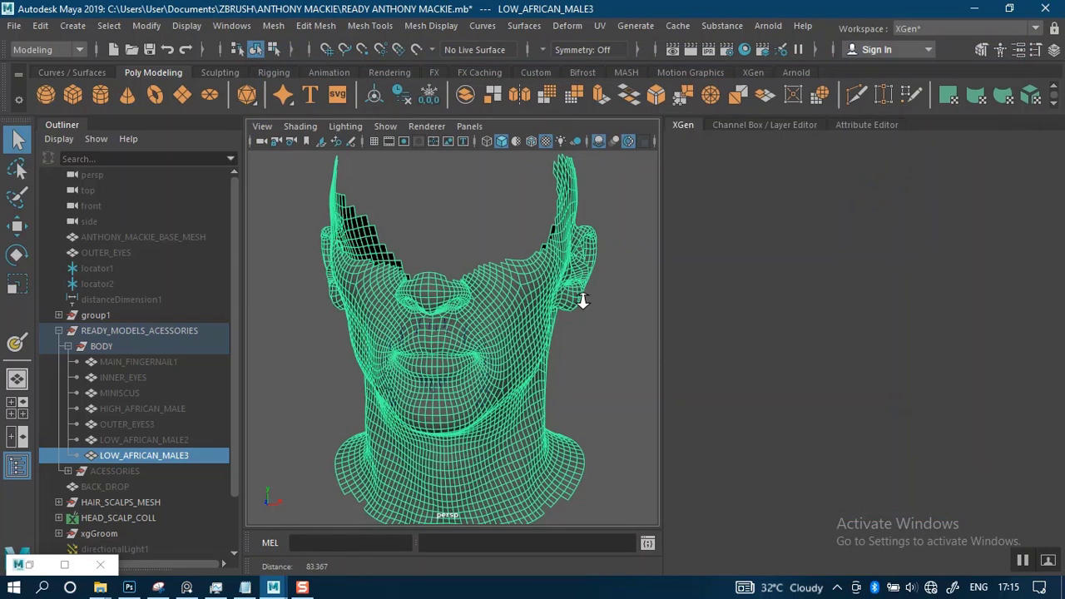
Bring up the XGen tool set and check whether the XGen editor loads for the selected lower-face mesh
scroll(615, 270, up, 2)
click(757, 126)
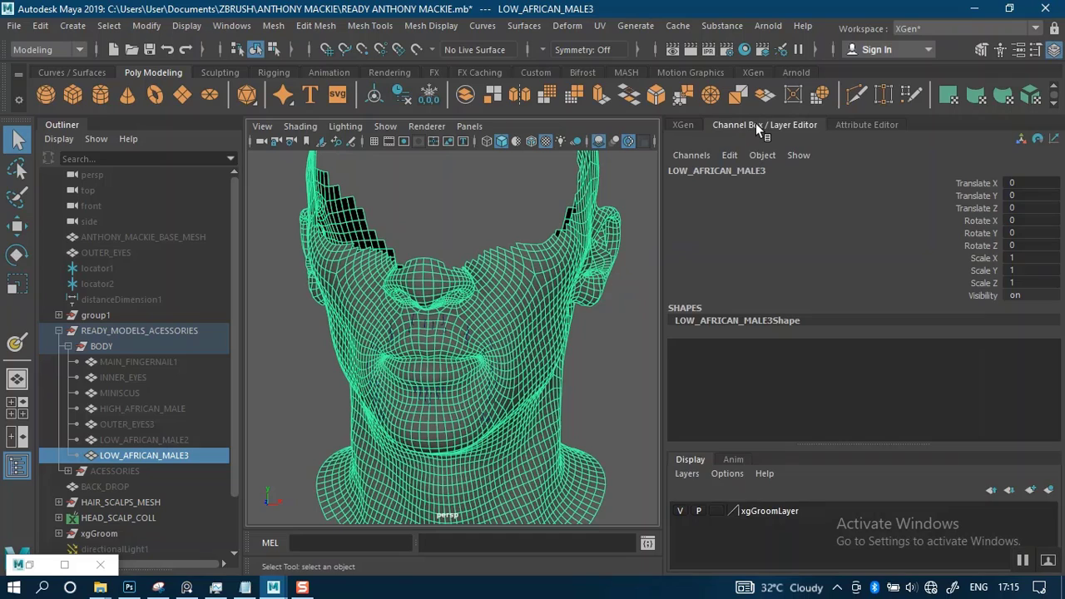
click(683, 125)
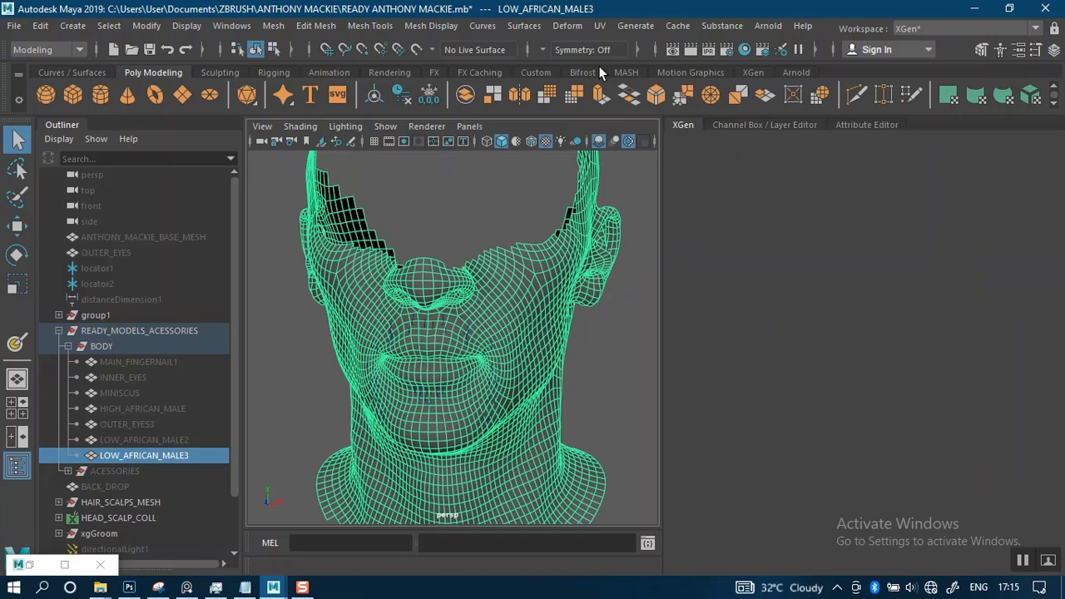
click(753, 72)
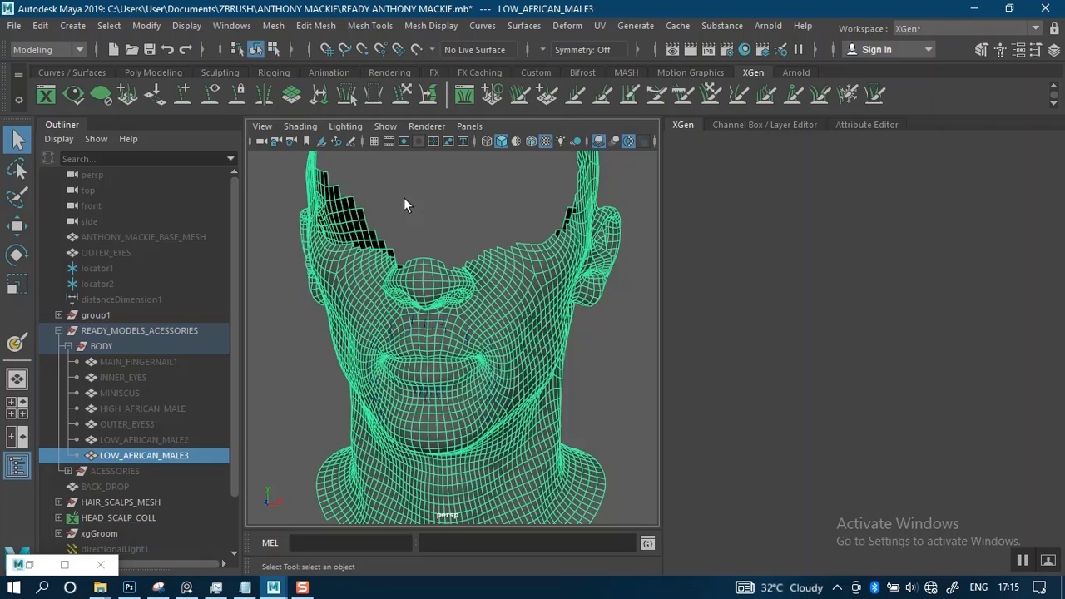
scroll(423, 281, down, 3)
scroll(424, 281, up, 3)
click(759, 125)
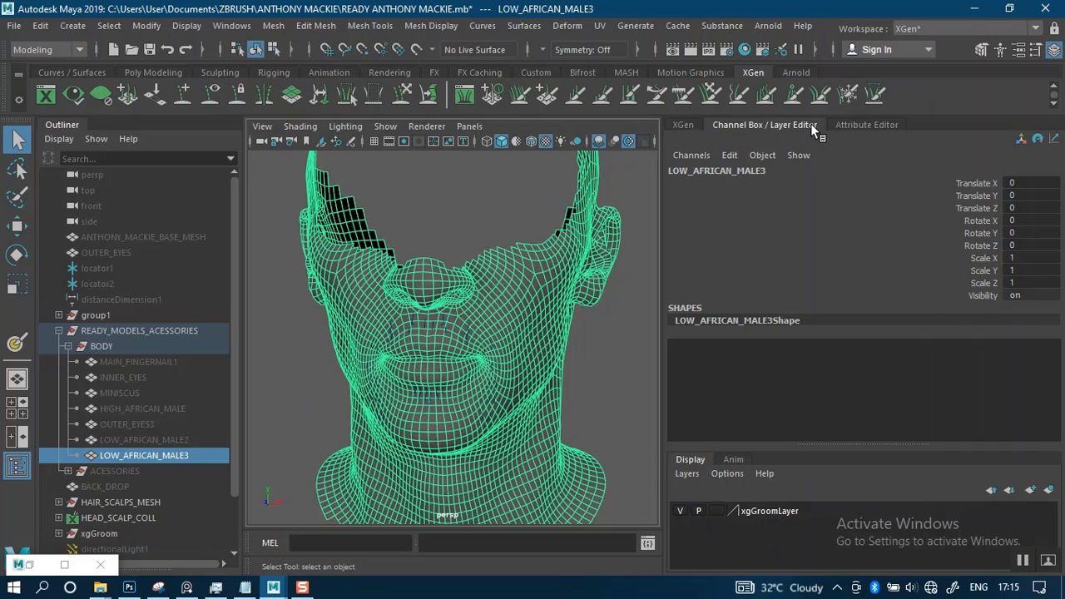
click(851, 125)
click(683, 125)
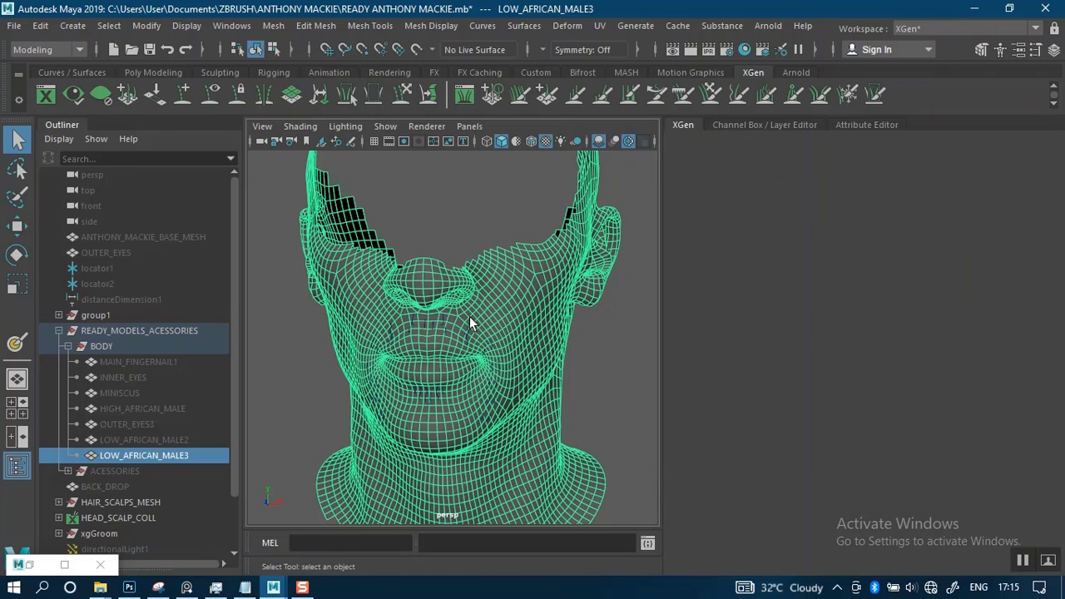
alt+drag(504, 352, 486, 369)
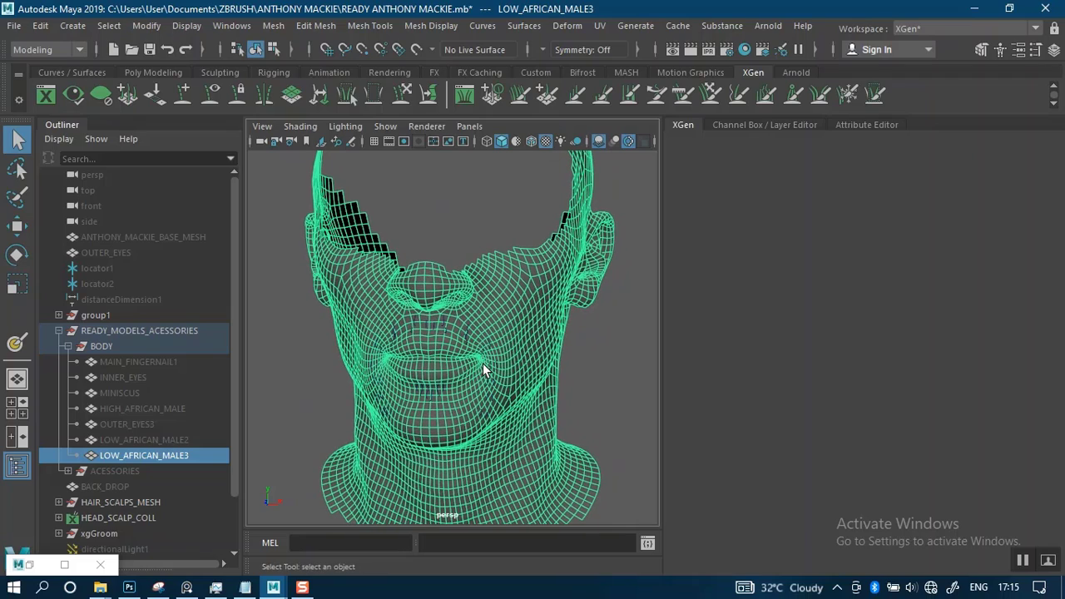
scroll(487, 365, up, 4)
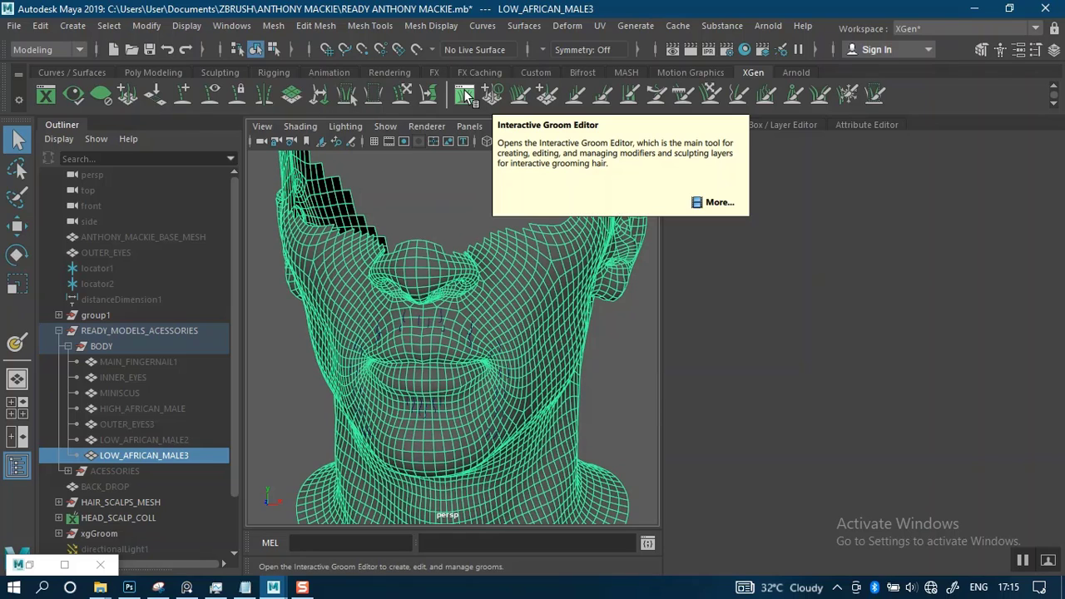
Try to update the XGen preview and deselect the lower-face mesh
click(78, 101)
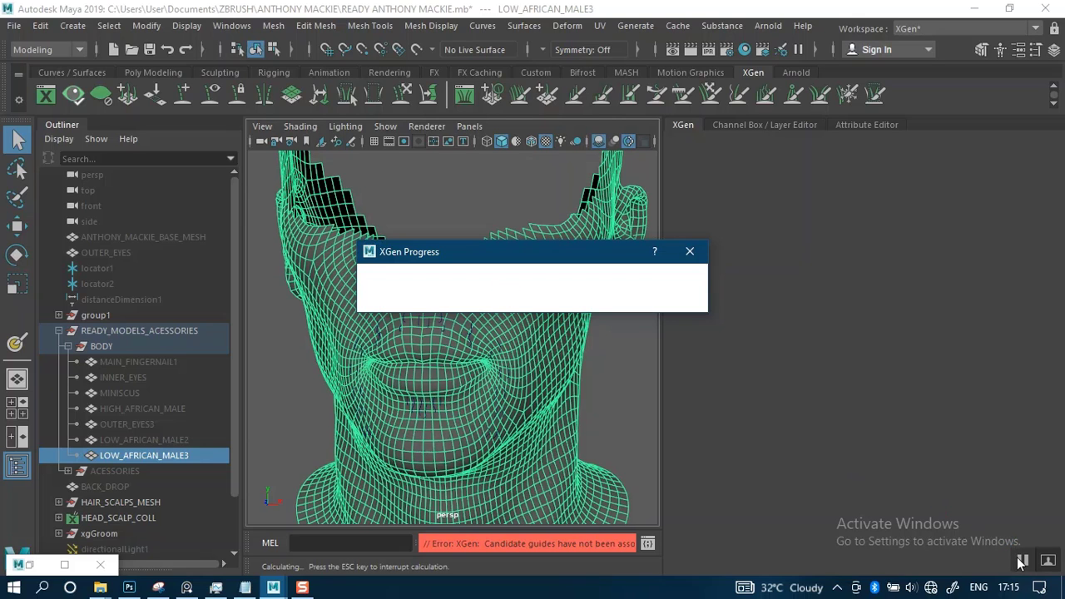
alt+right_drag(559, 394, 482, 263)
click(451, 211)
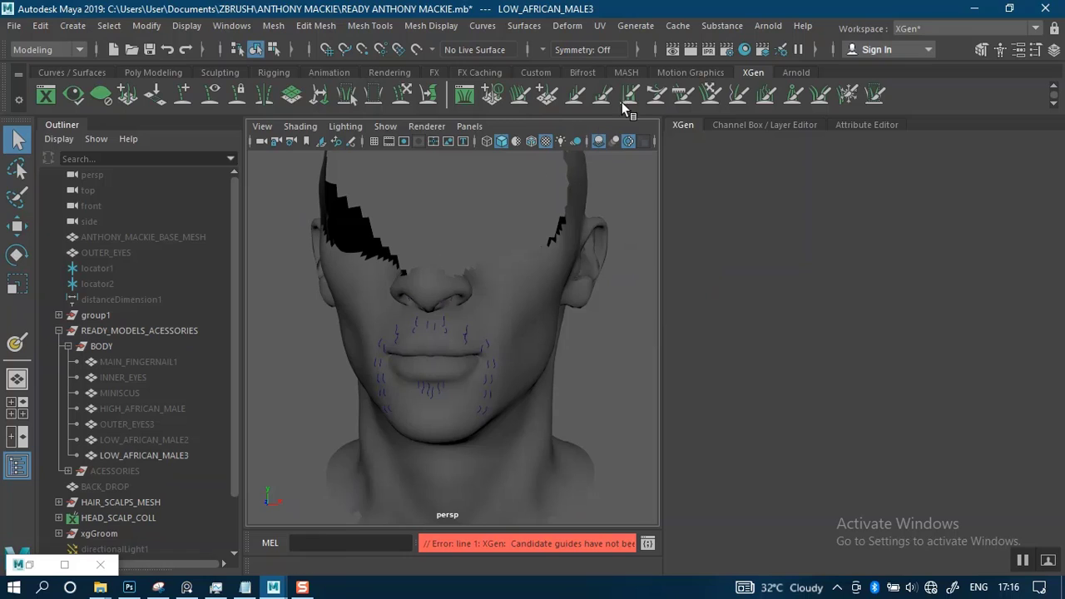
click(718, 124)
click(681, 127)
Expand the HAIR_SCALPS_MESH group and unhide the EYE_SCALP mesh
click(59, 502)
click(99, 533)
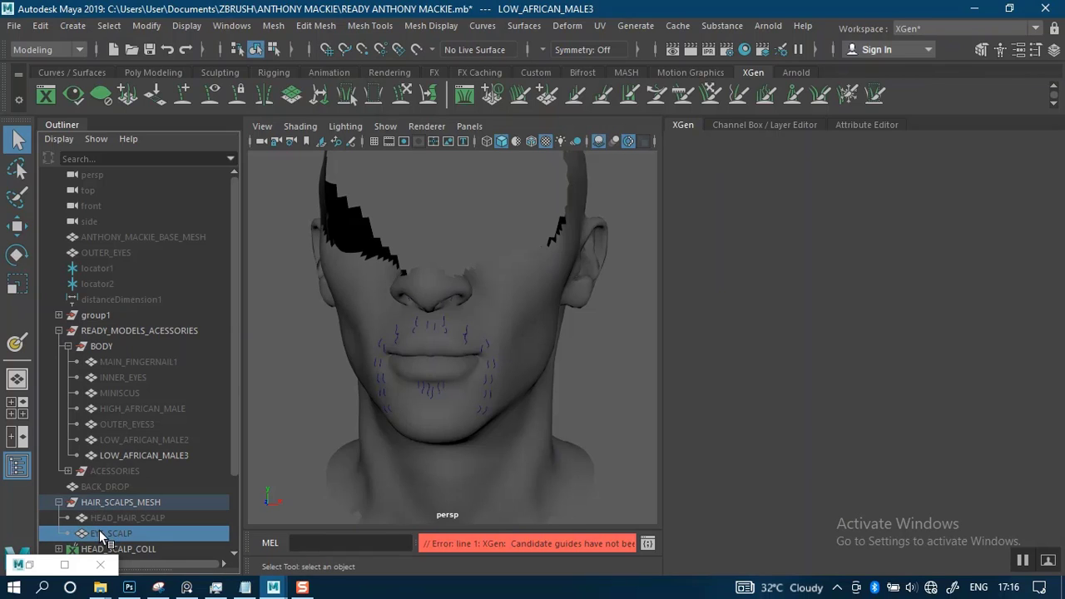
key(shift+h)
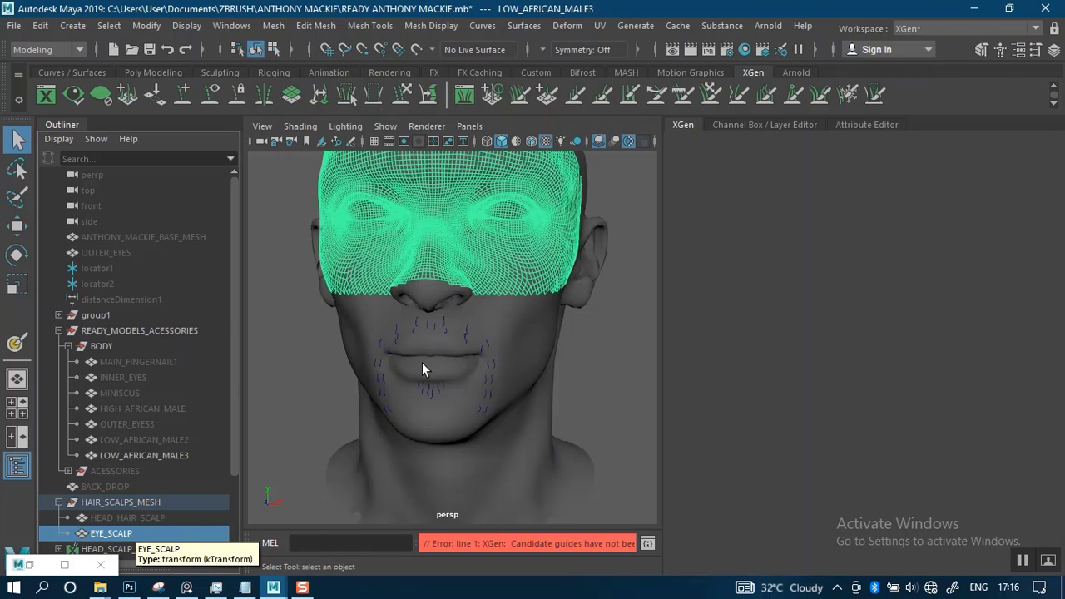
click(590, 336)
click(533, 267)
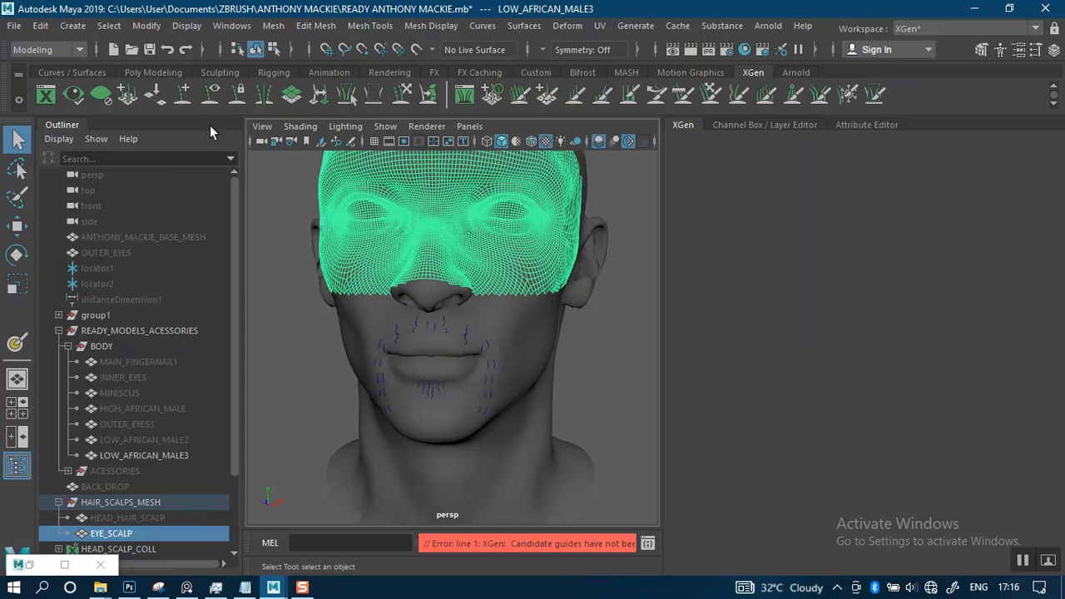
click(738, 127)
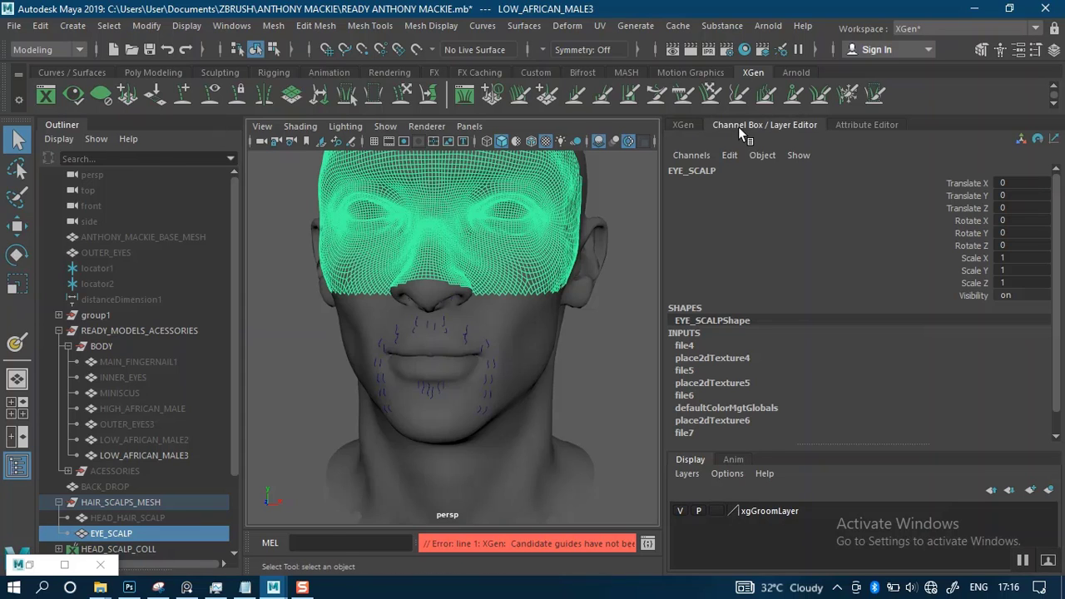
click(689, 126)
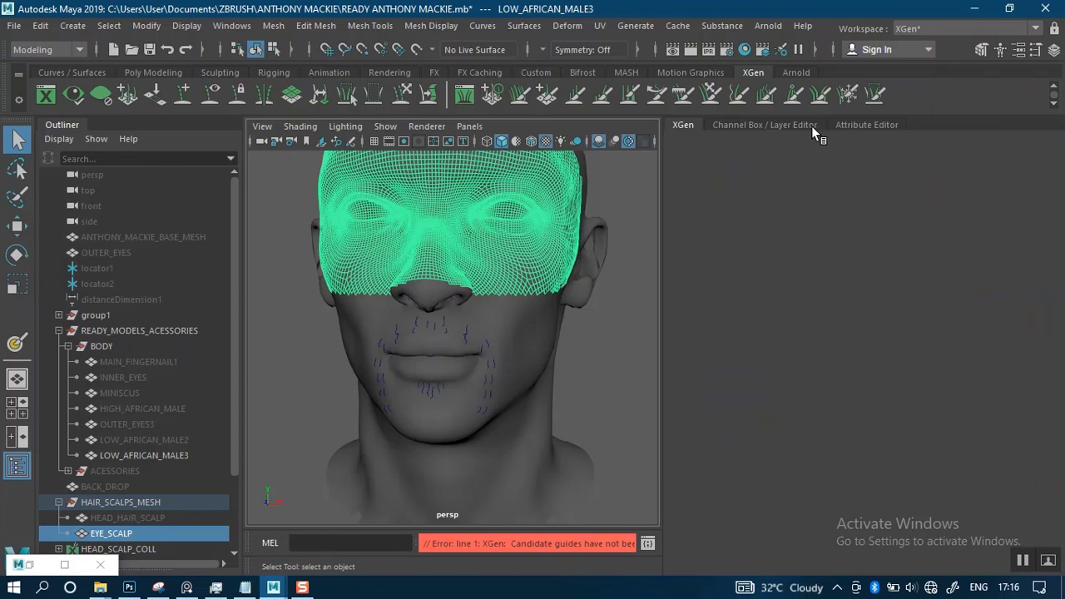
click(867, 126)
scroll(523, 341, up, 2)
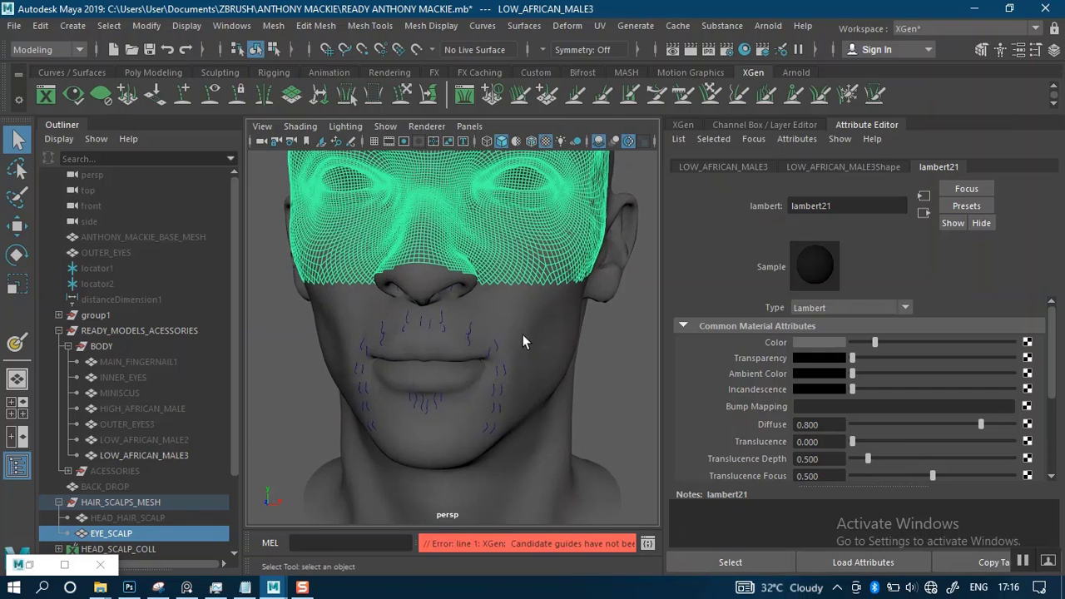
scroll(524, 341, down, 3)
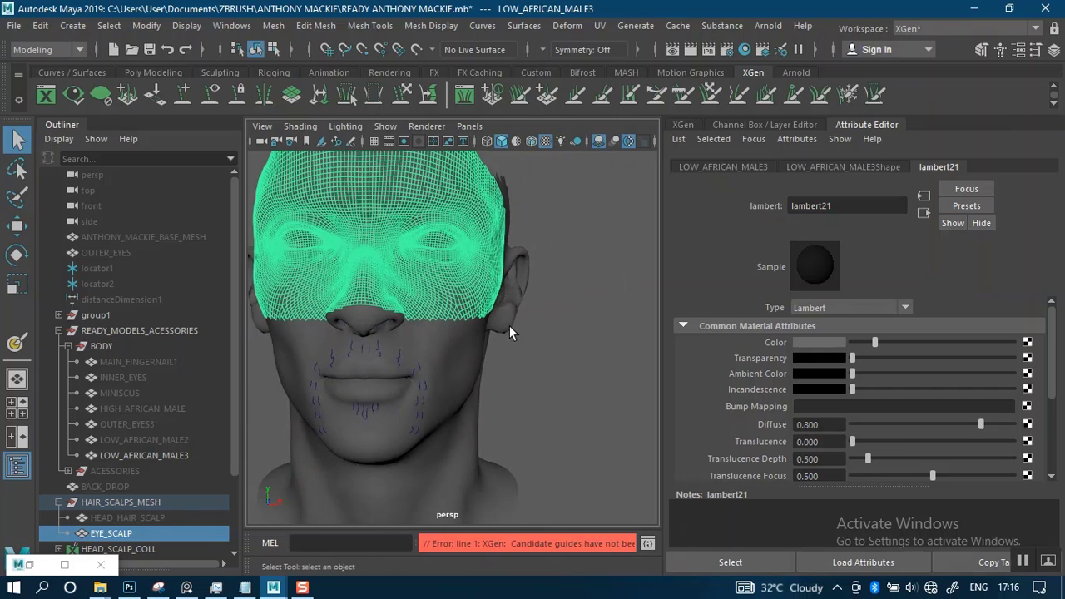
Set the current project to PROJECT AFRICAN MALE MAYA again and recheck the XGen editor
click(14, 26)
click(85, 489)
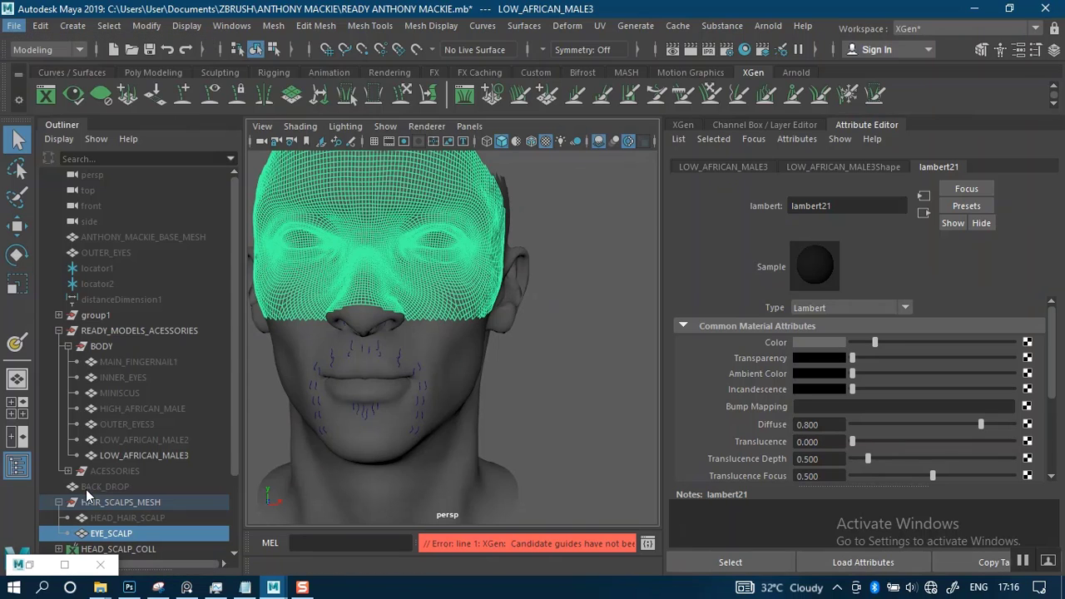
click(465, 110)
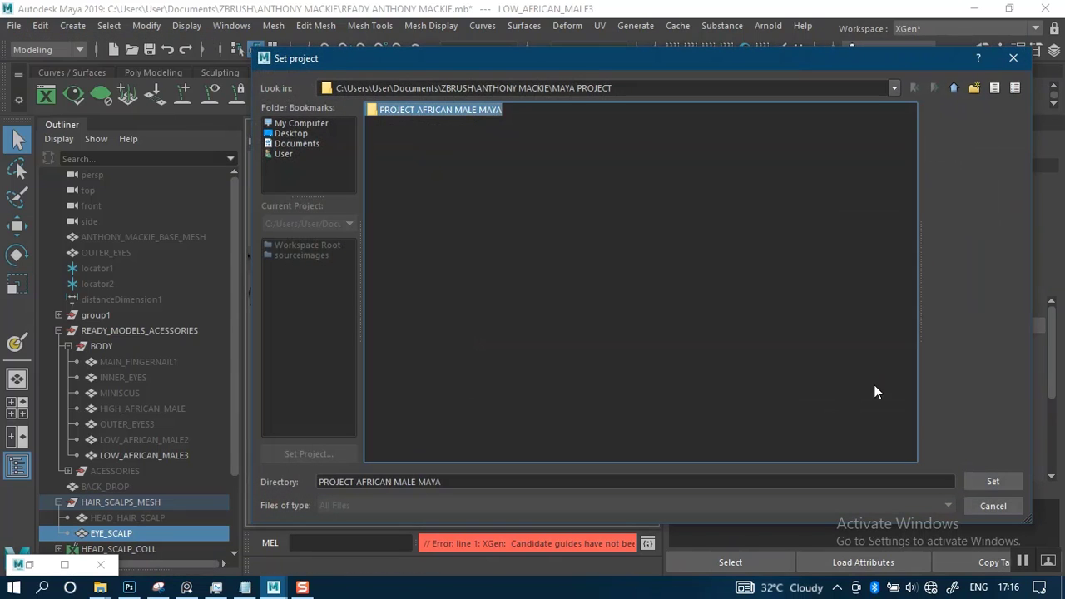
click(993, 481)
click(690, 123)
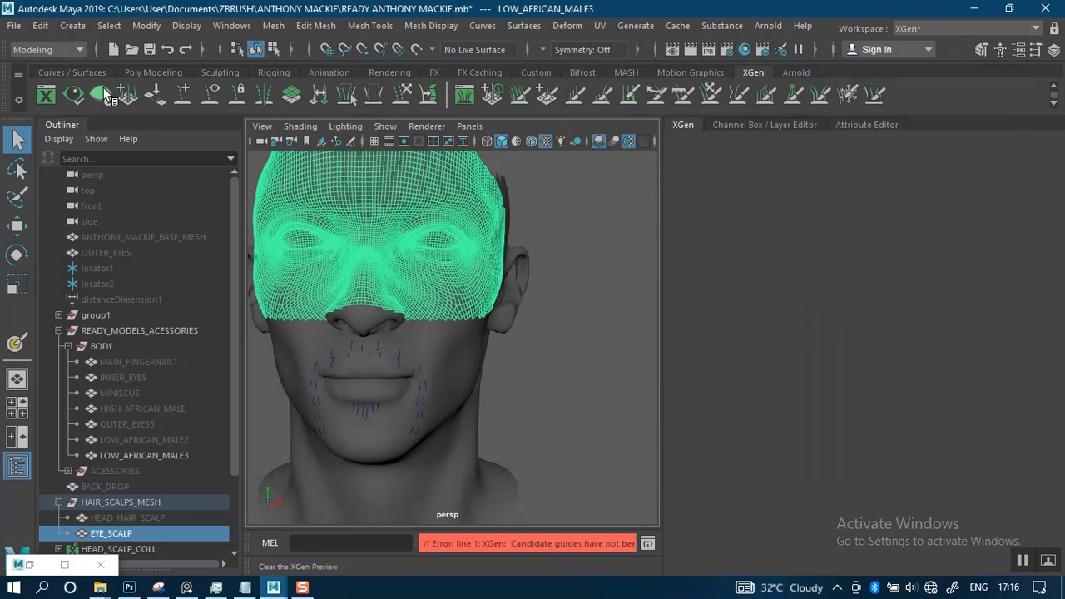
Restore the minimized UV Editor window, close it completely, and deselect the EYE_SCALP mesh
click(29, 566)
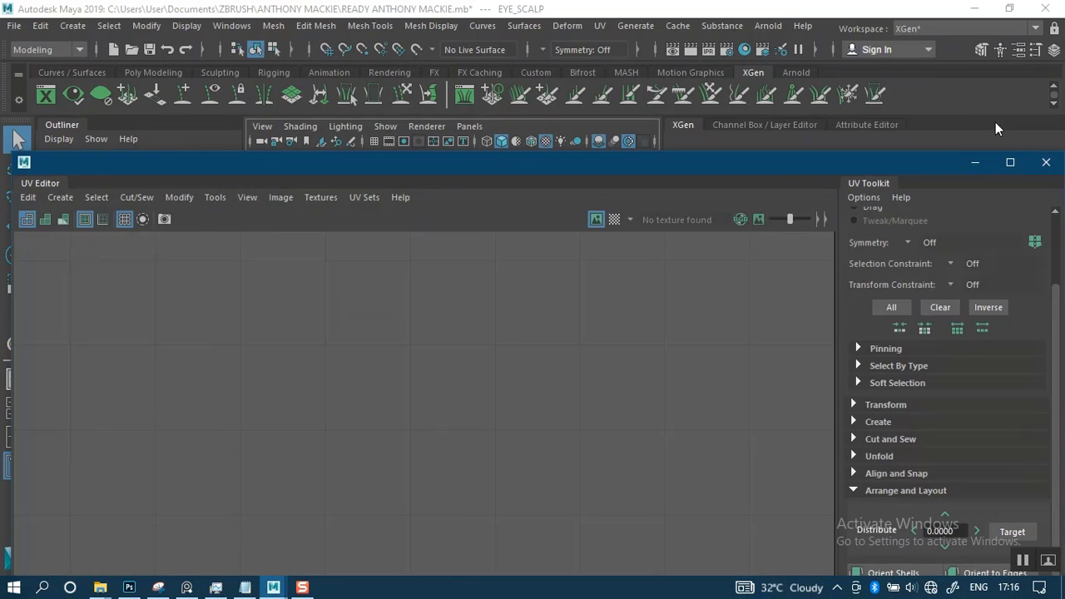
click(1045, 163)
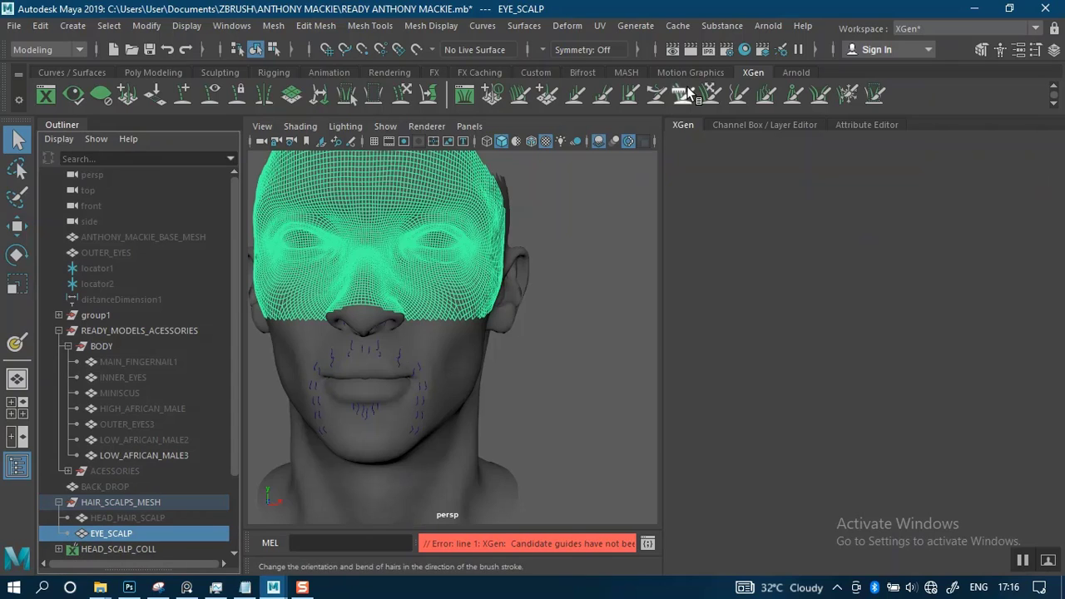
click(744, 124)
click(891, 124)
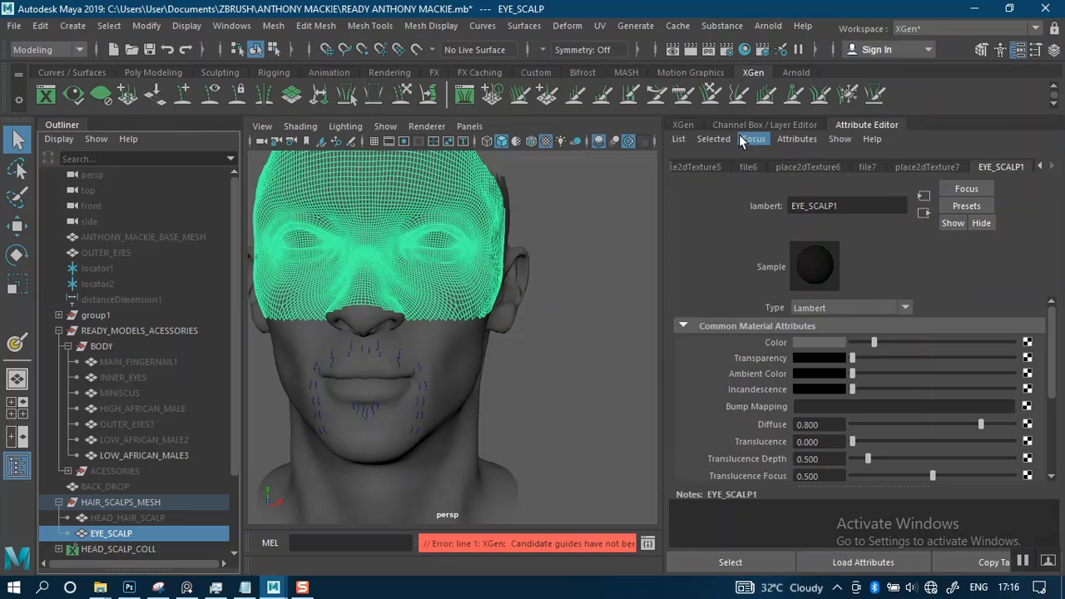
click(696, 124)
click(551, 319)
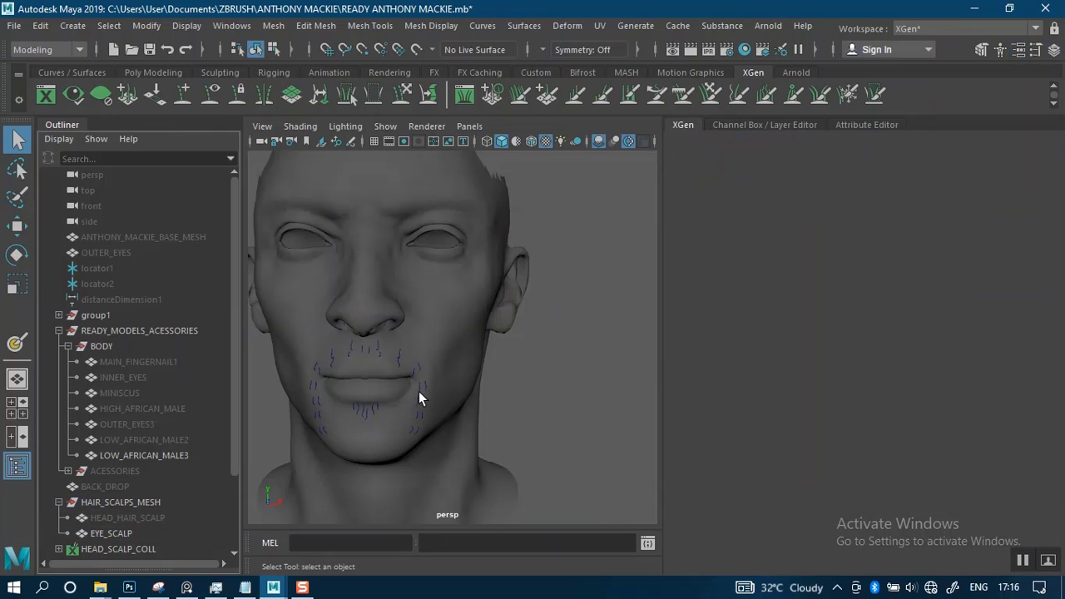
Save the READY ANTHONY MACKIE.mb scene with the whole head framed in the perspective view
scroll(416, 391, down, 4)
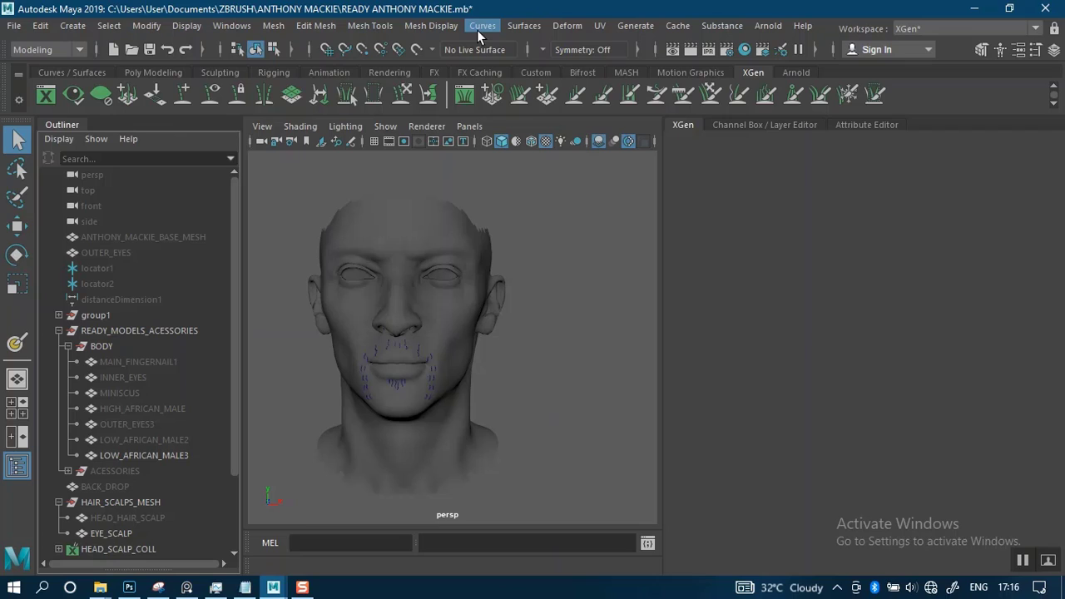
scroll(567, 299, up, 2)
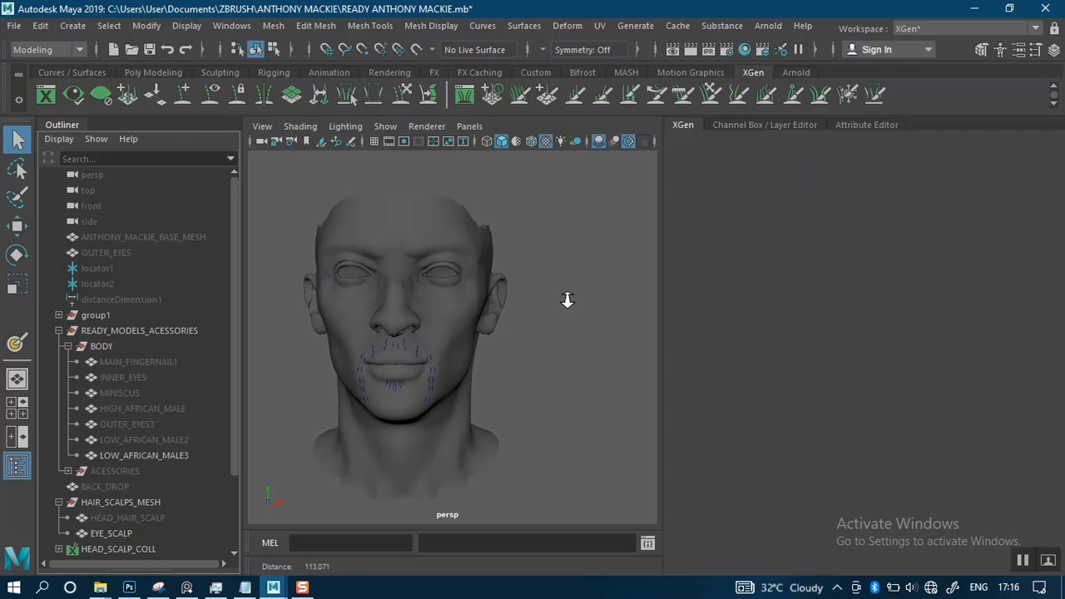
scroll(568, 300, up, 2)
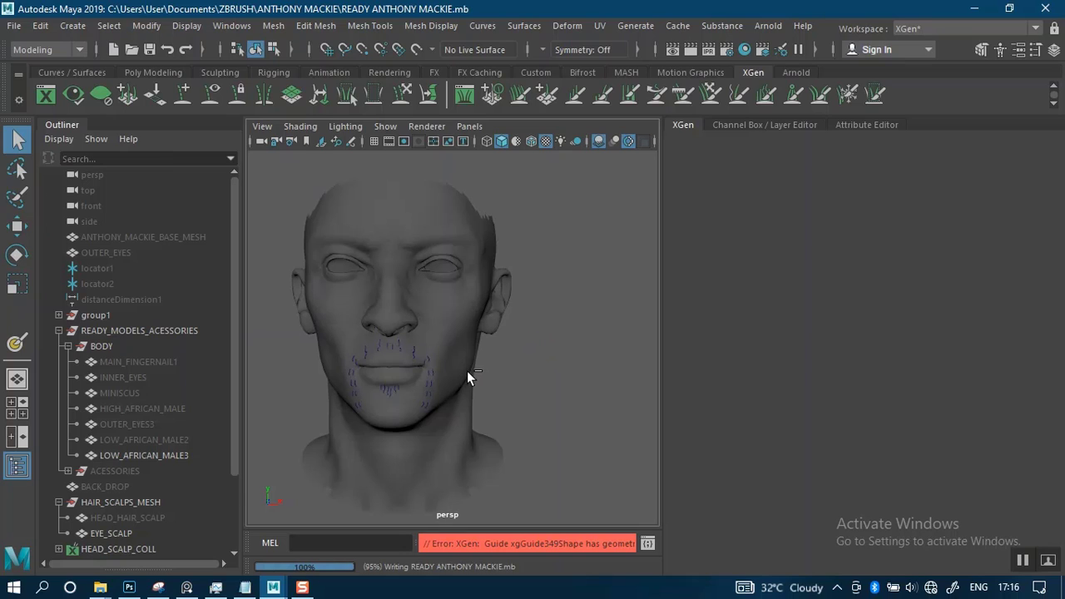
scroll(451, 336, up, 2)
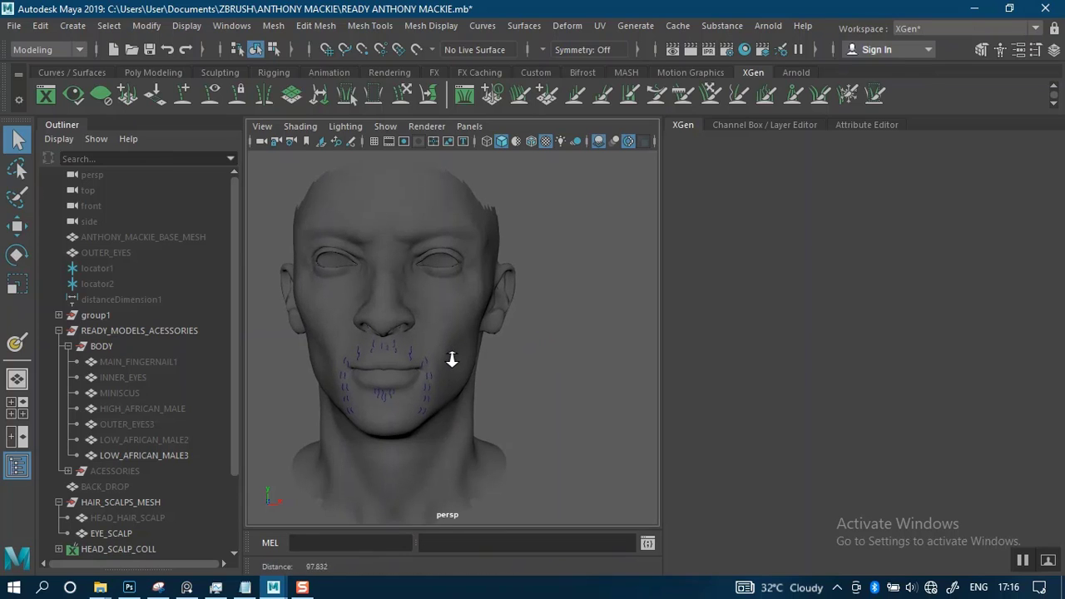
click(72, 75)
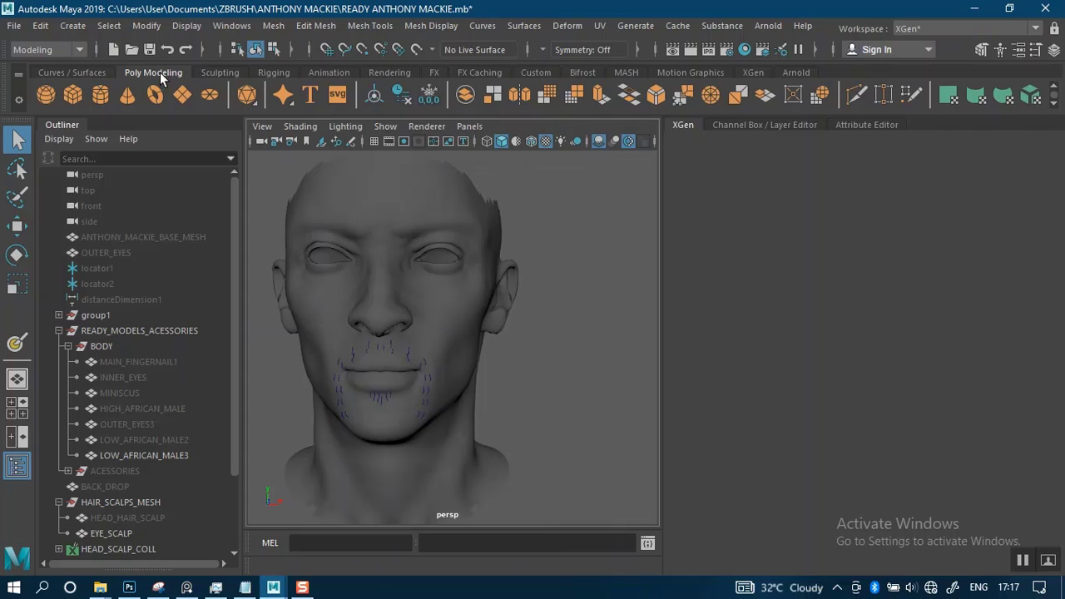
click(50, 72)
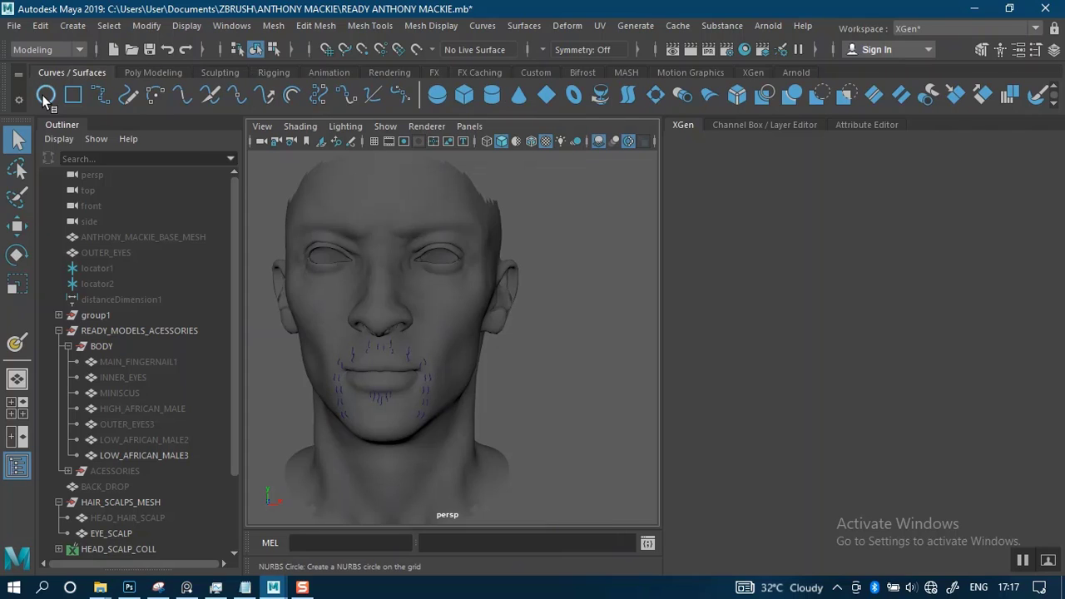
click(749, 71)
click(750, 128)
click(849, 128)
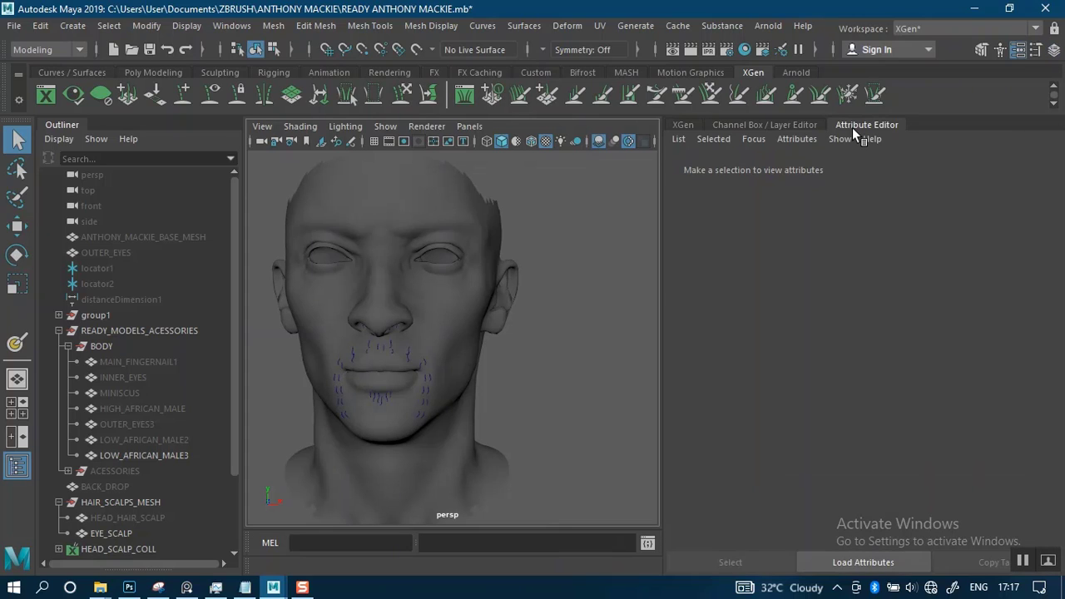
click(683, 126)
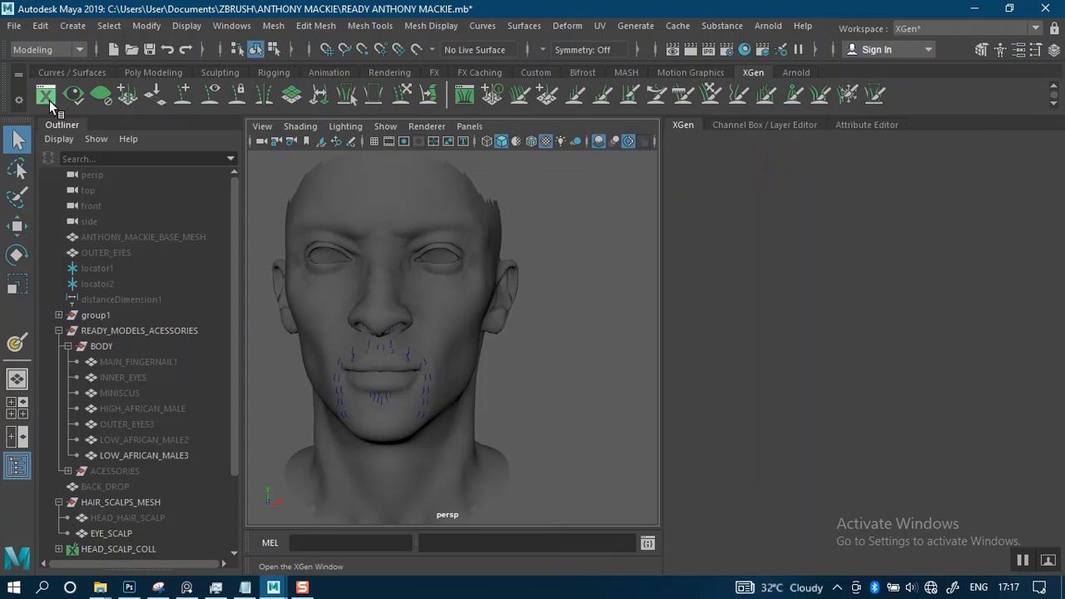
Deselect the LOW_AFRICAN_MALE3 mesh, switch to Task Manager and end the Maya (8) process
click(468, 334)
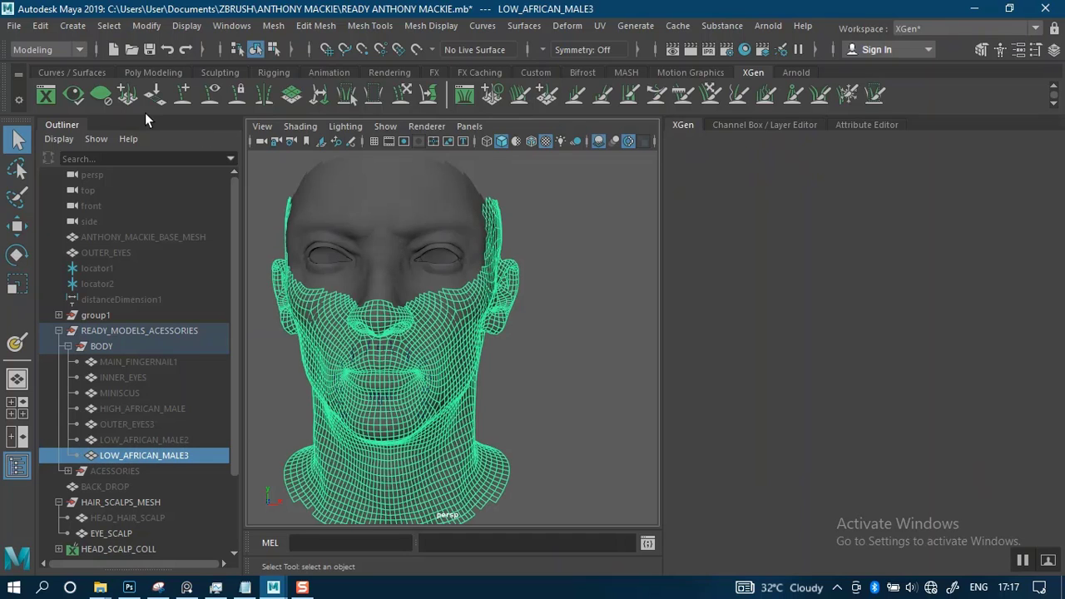
scroll(535, 338, down, 3)
click(525, 329)
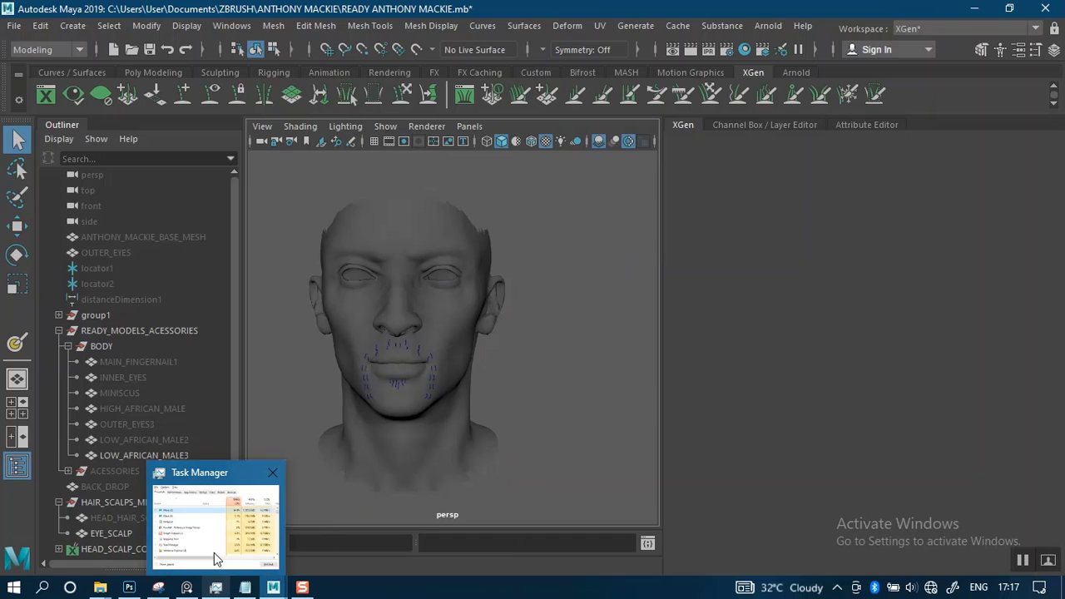
click(217, 587)
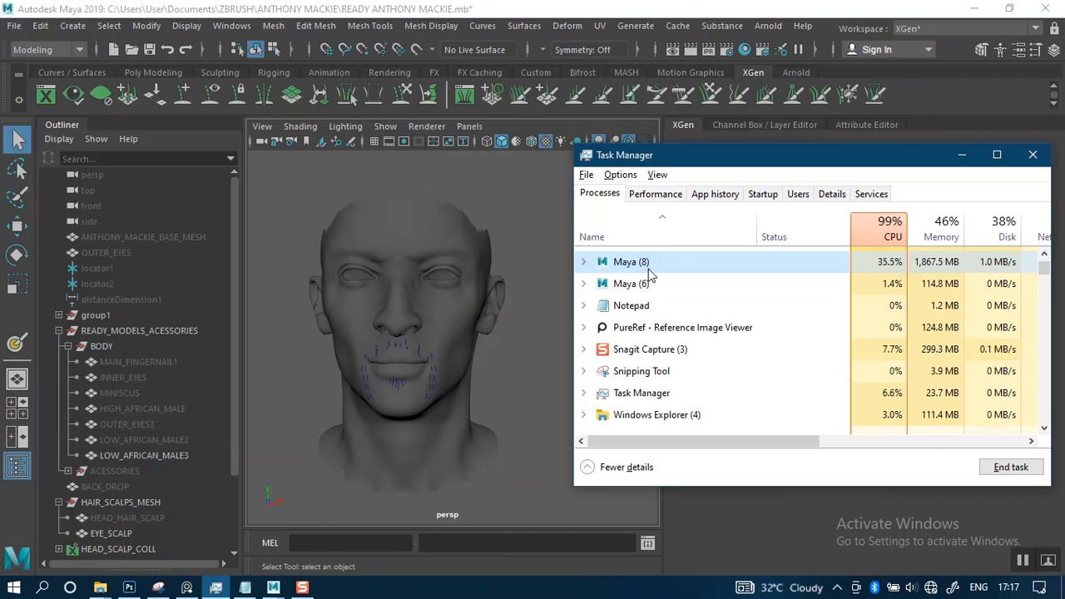
click(1003, 468)
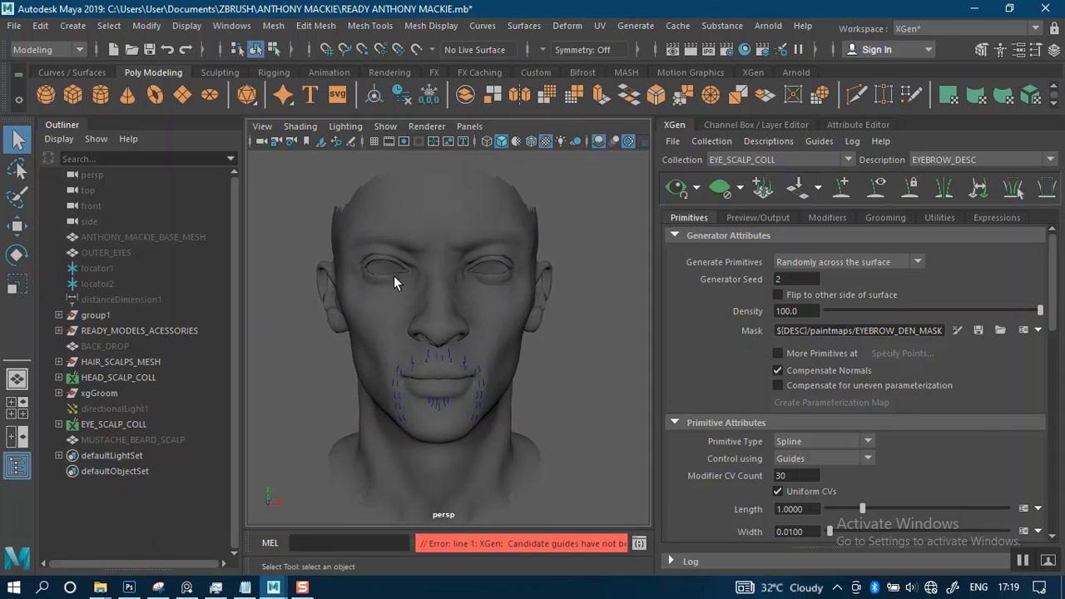
Set the current project to the PROJECT AFRICAN MALE MAYA folder
click(14, 26)
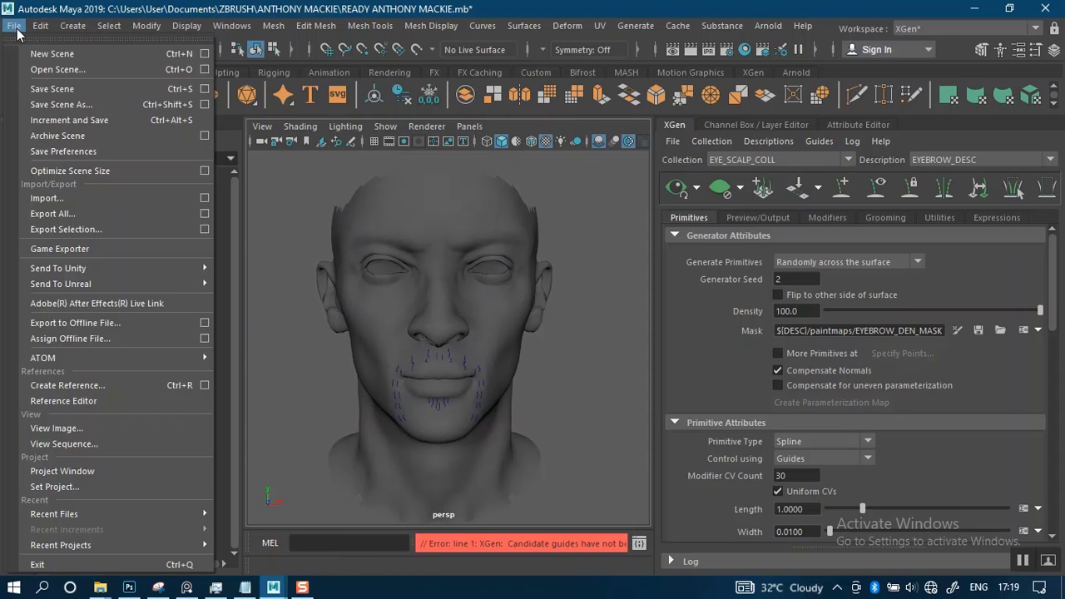
click(95, 485)
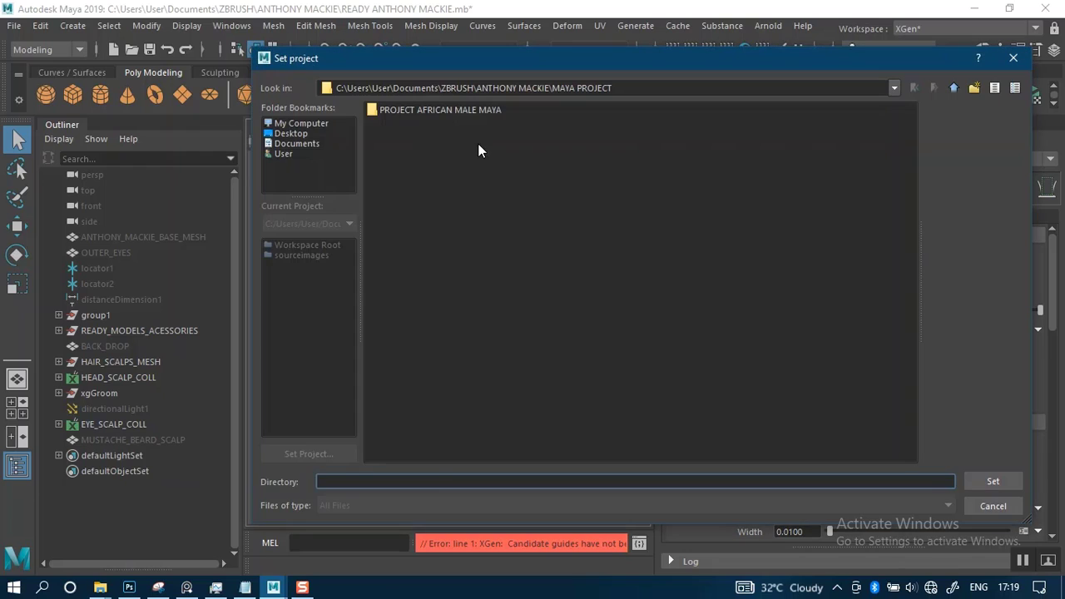
click(434, 109)
click(990, 481)
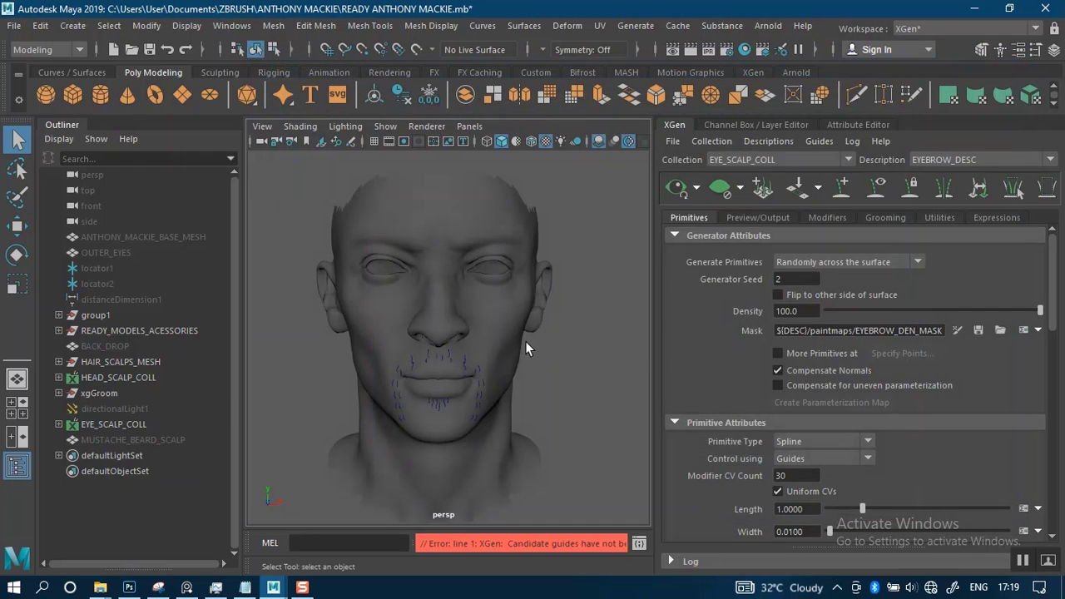
Examine the head and the mustache and beard guide curves around the mouth from several distances and angles
mouse_move(510, 326)
alt+right_down()
mouse_move(502, 321)
mouse_move(518, 321)
alt+right_up()
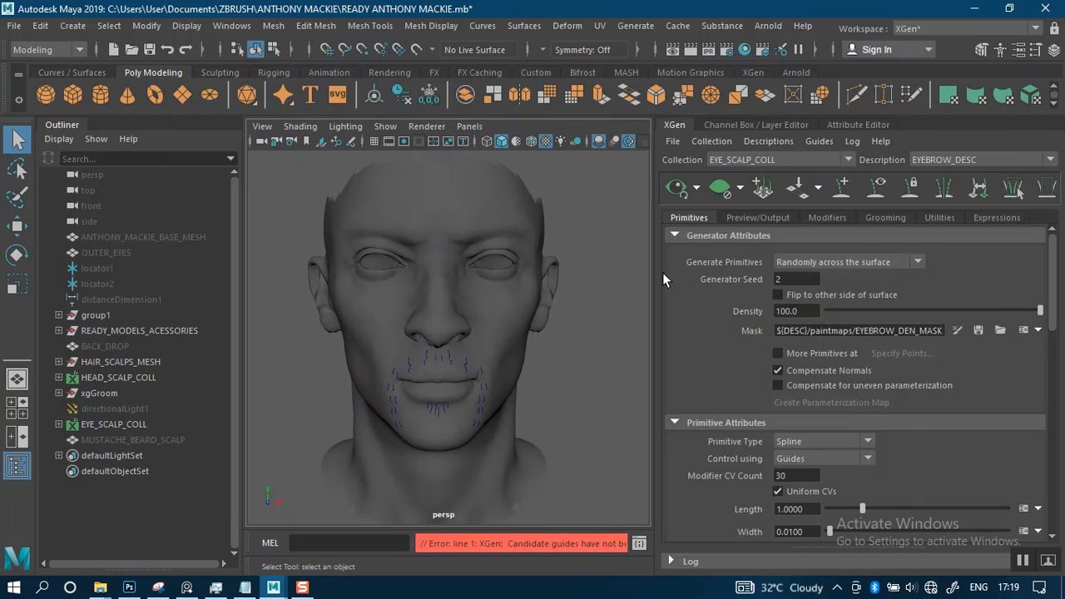
scroll(527, 263, down, 3)
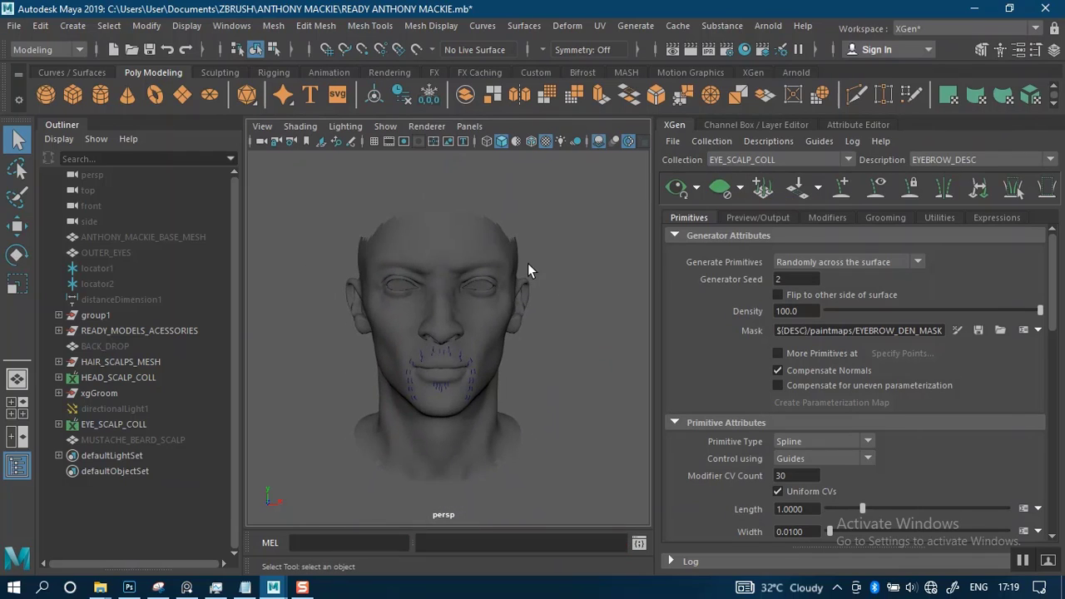
alt+middle_drag(528, 264, 529, 299)
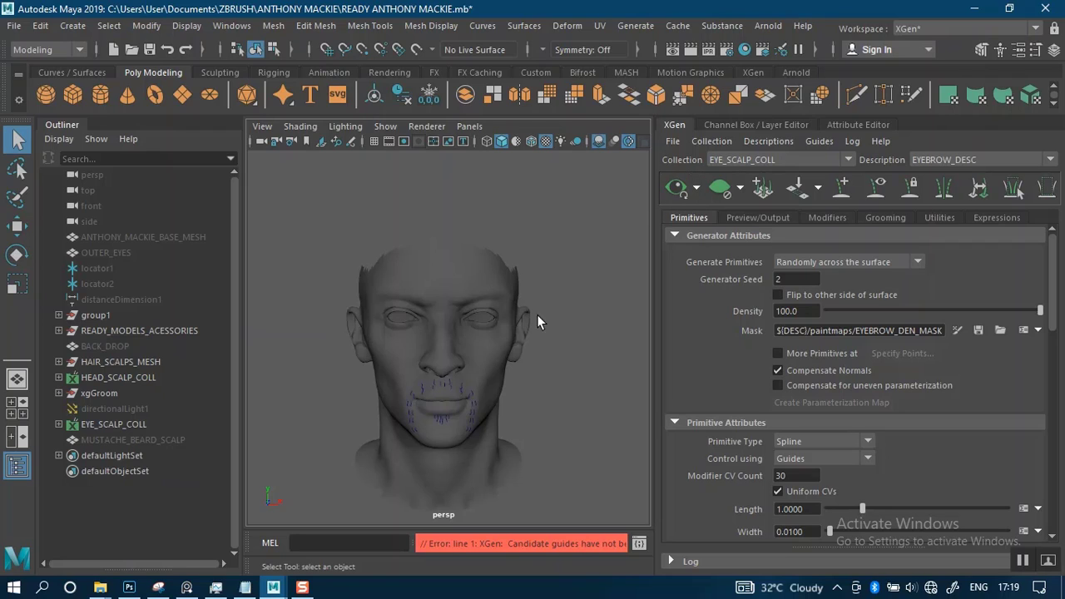
scroll(510, 362, down, 2)
scroll(511, 362, up, 4)
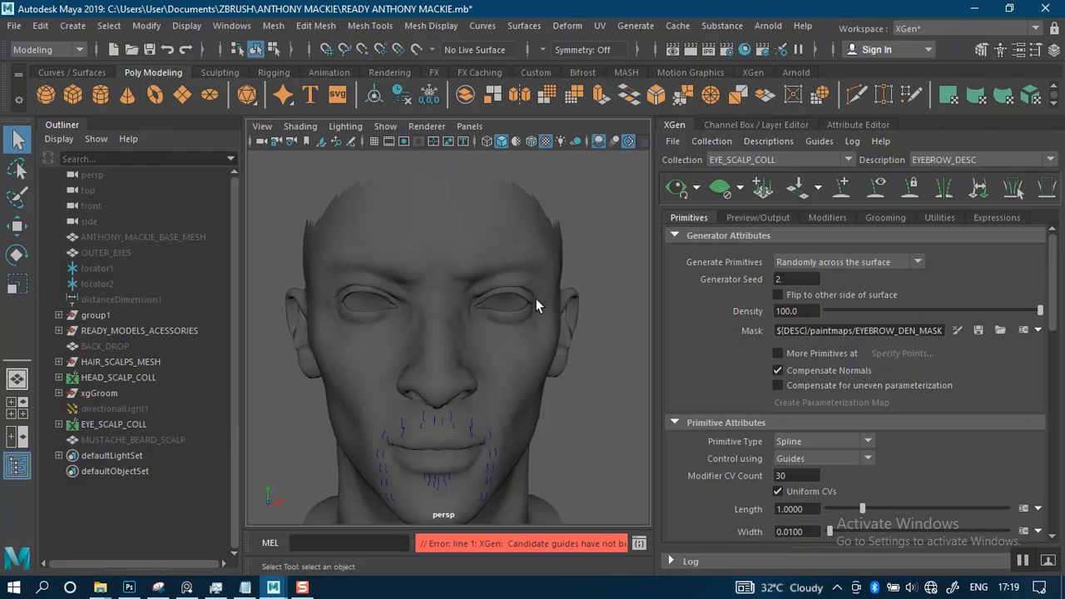
scroll(494, 318, down, 3)
alt+drag(471, 308, 481, 309)
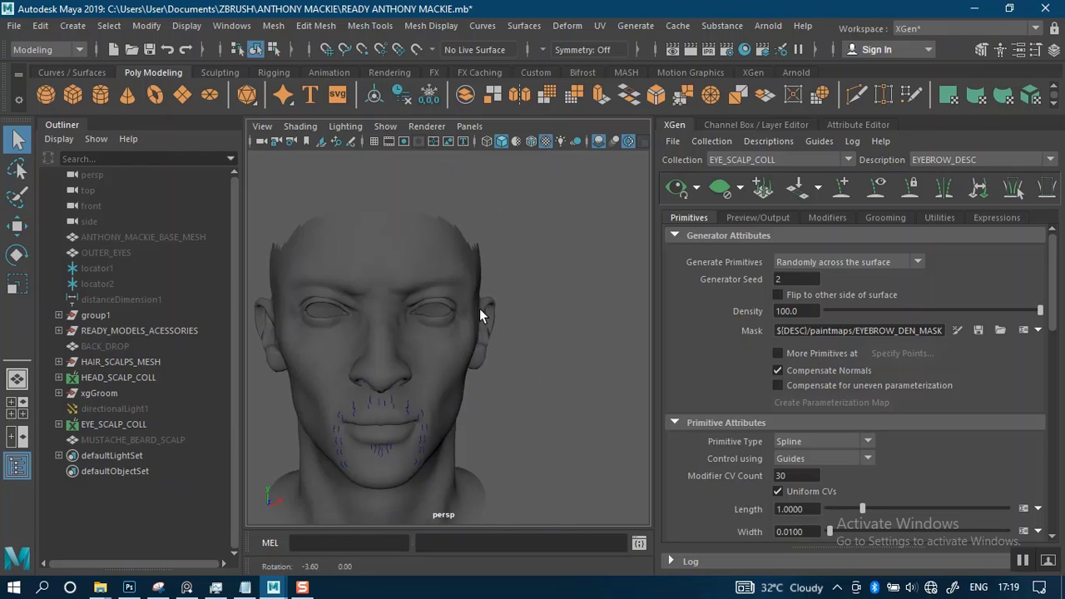
alt+right_drag(481, 309, 500, 335)
alt+middle_drag(502, 335, 576, 320)
alt+drag(574, 318, 531, 305)
alt+right_drag(533, 299, 541, 320)
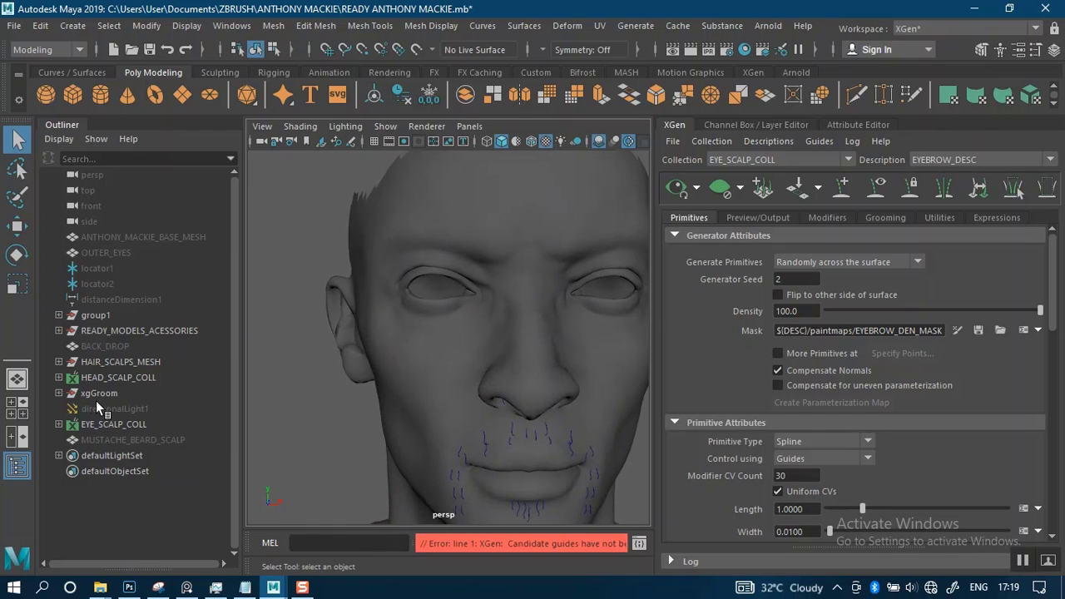
Expand the HAIR_SCALPS_MESH group and highlight the EYE_SCALP mesh to check its coverage on the face
key(ctrl+s)
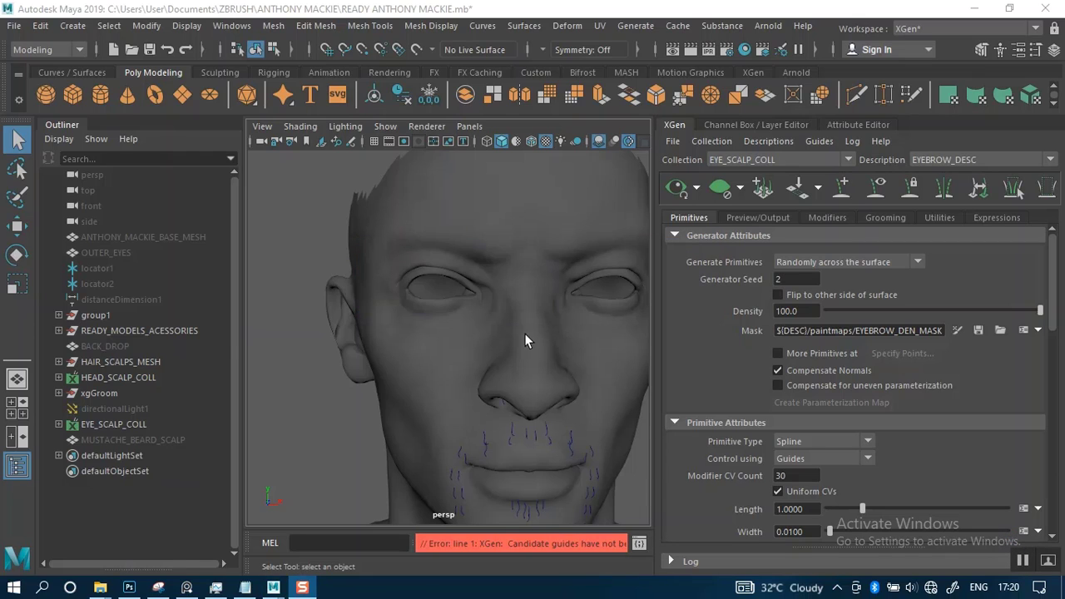
click(57, 362)
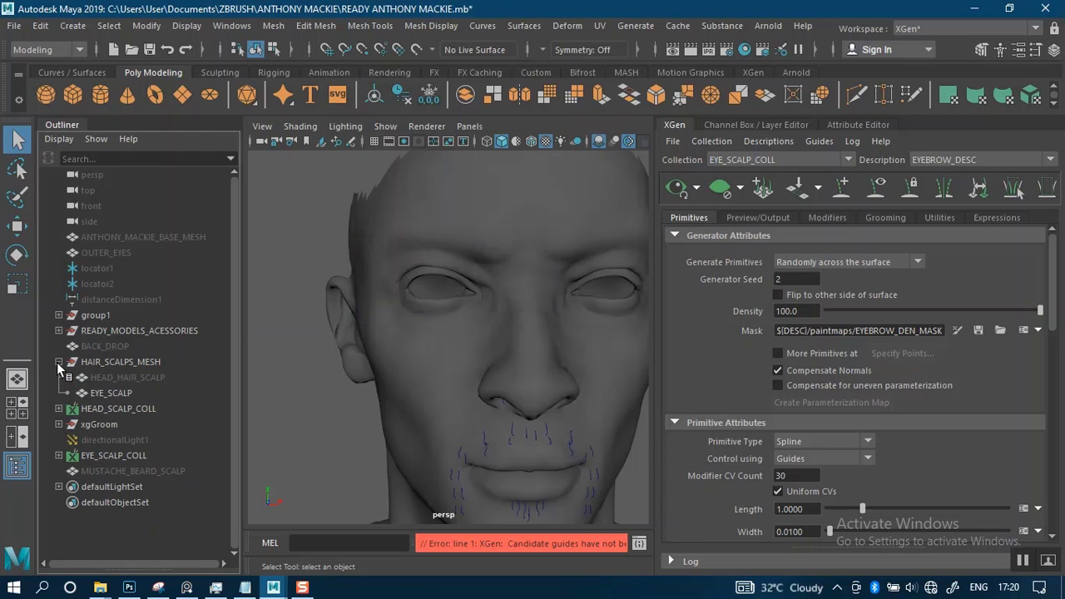
click(96, 393)
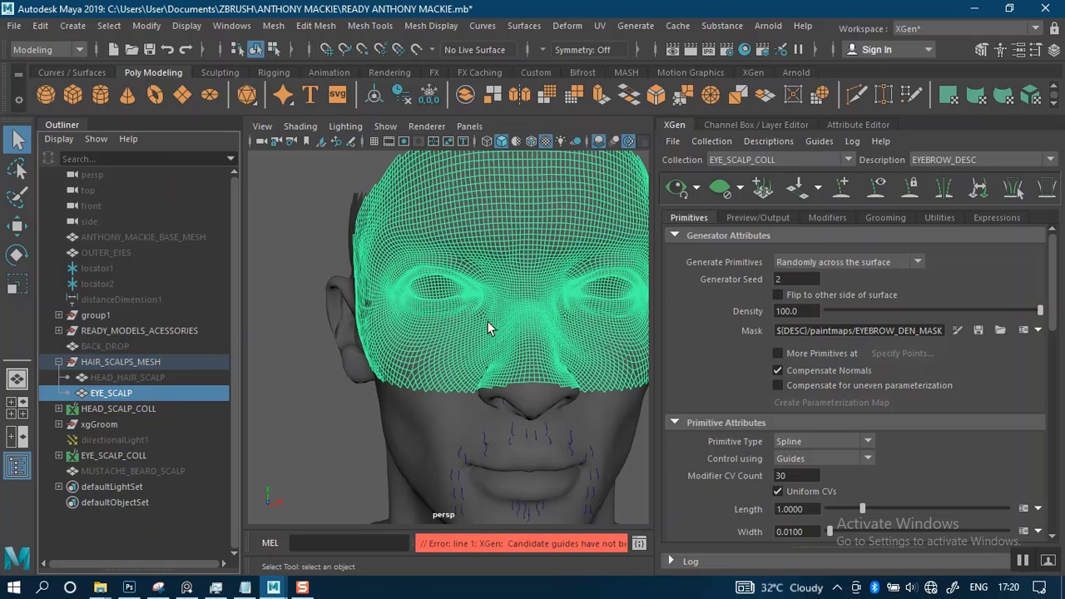
click(299, 364)
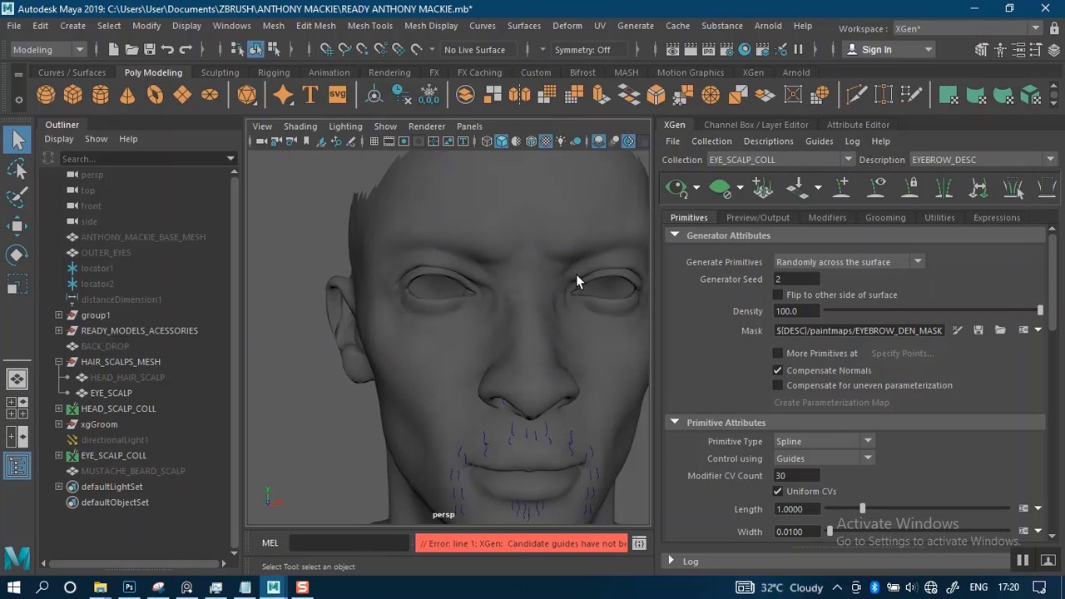
Examine the nose, eyes, brows and forehead closely from the front and the sides
scroll(576, 274, down, 4)
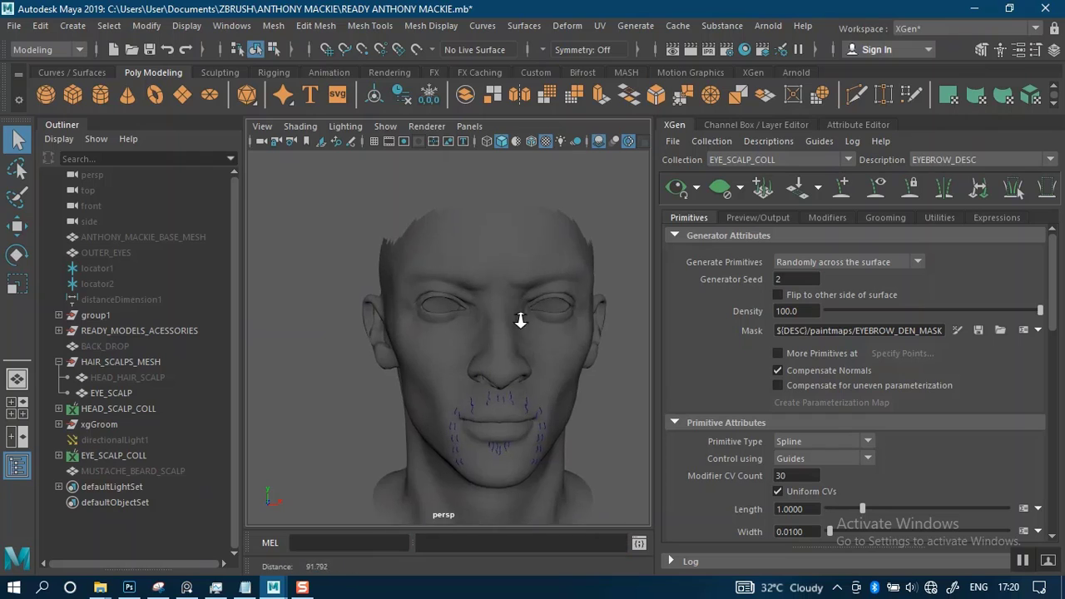
alt+right_drag(521, 320, 520, 386)
alt+middle_drag(503, 335, 420, 322)
alt+right_drag(428, 317, 479, 381)
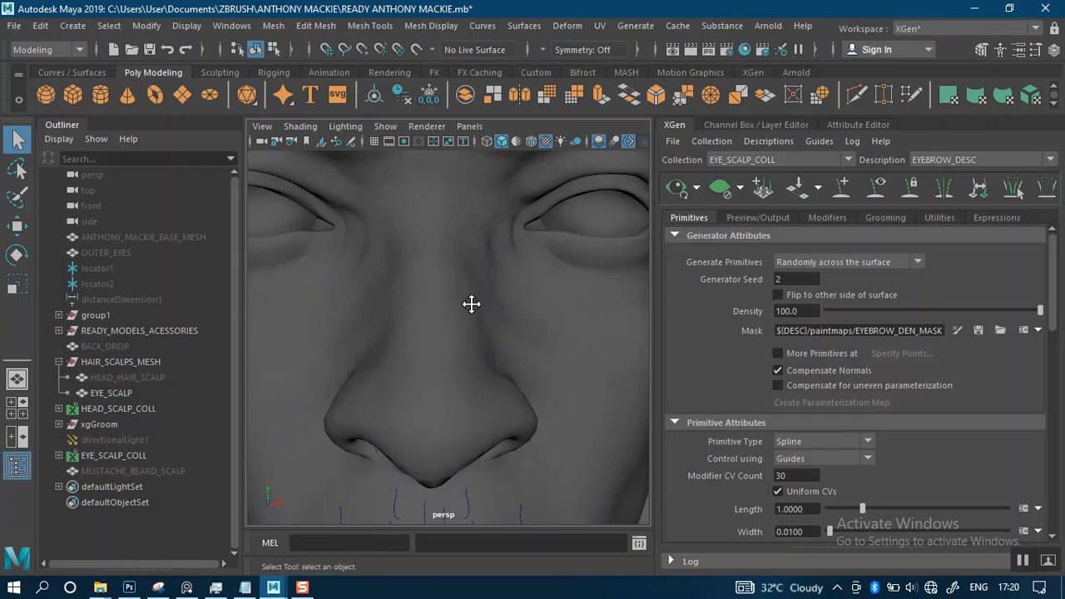
alt+middle_drag(472, 305, 491, 416)
alt+right_drag(491, 416, 429, 337)
alt+drag(428, 333, 557, 337)
alt+middle_drag(482, 342, 574, 340)
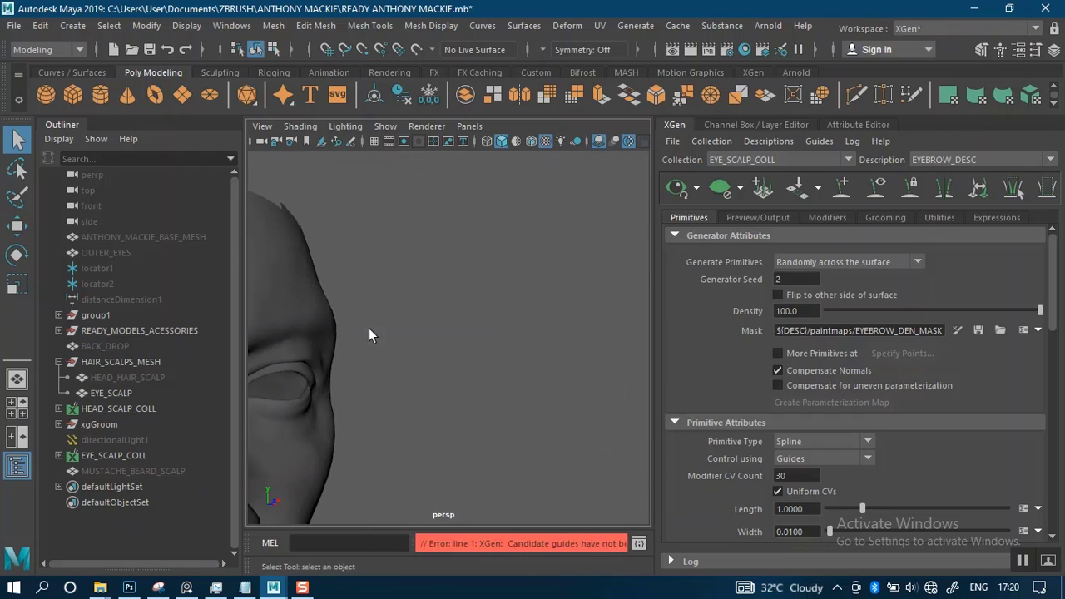
alt+drag(369, 328, 612, 266)
alt+right_drag(468, 287, 509, 329)
alt+drag(416, 318, 499, 305)
alt+middle_drag(491, 299, 352, 376)
alt+right_drag(495, 353, 457, 314)
alt+drag(371, 312, 438, 284)
alt+middle_drag(478, 333, 320, 343)
alt+right_drag(558, 358, 515, 320)
alt+drag(529, 336, 477, 339)
alt+right_drag(478, 340, 505, 366)
alt+drag(458, 343, 492, 337)
alt+middle_drag(476, 319, 466, 401)
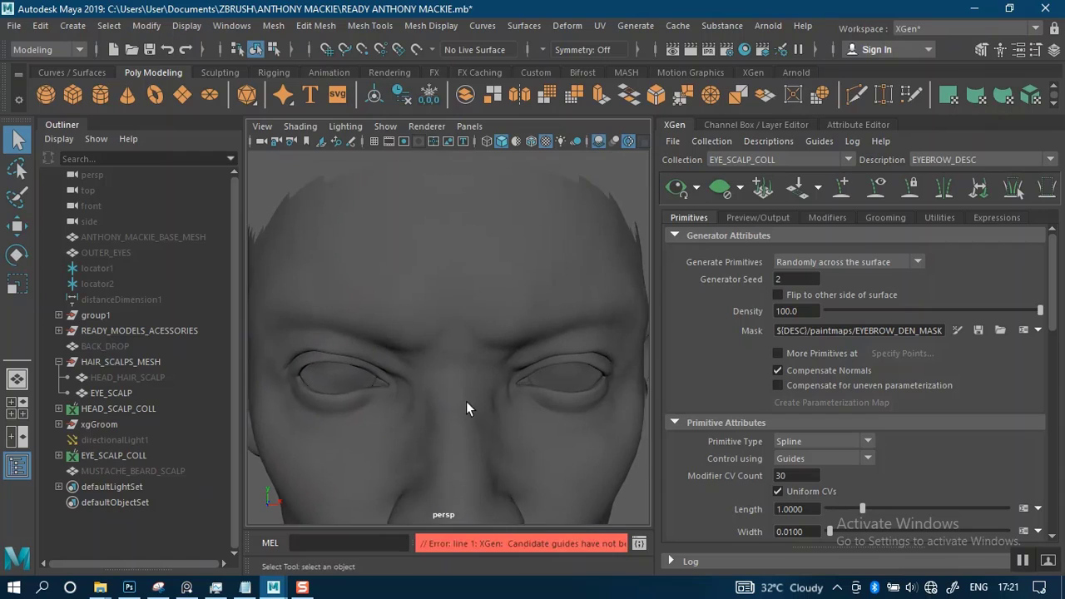
alt+right_drag(466, 402, 450, 376)
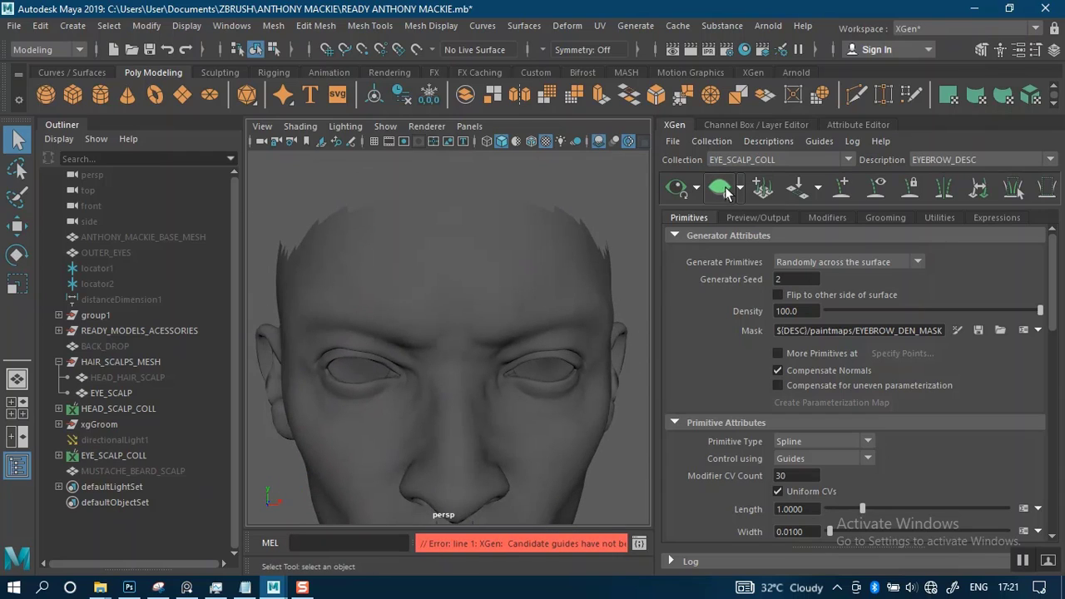
click(698, 192)
click(698, 192)
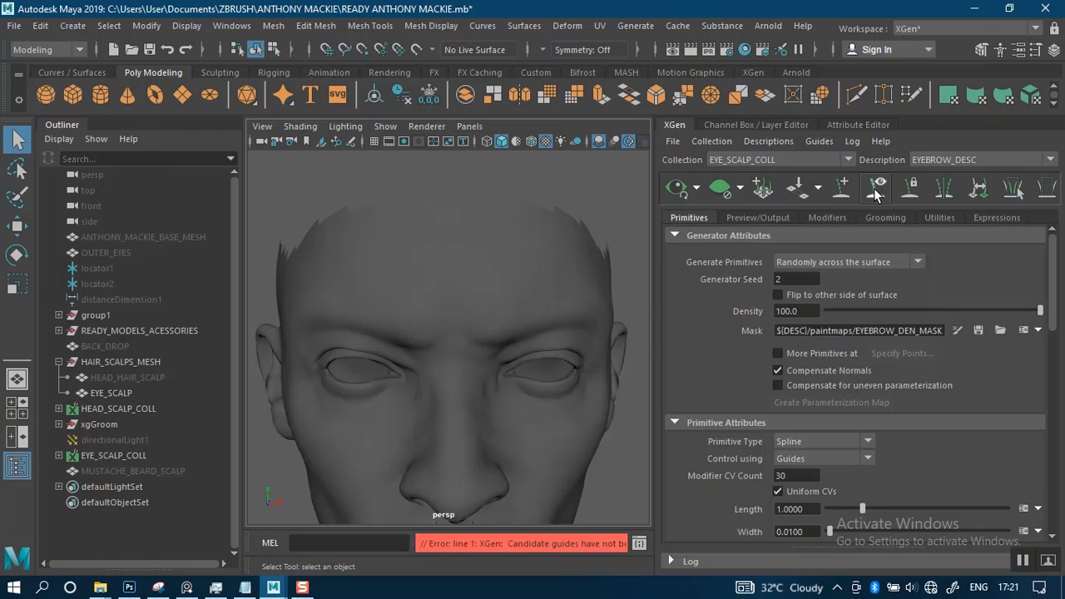
scroll(437, 333, up, 6)
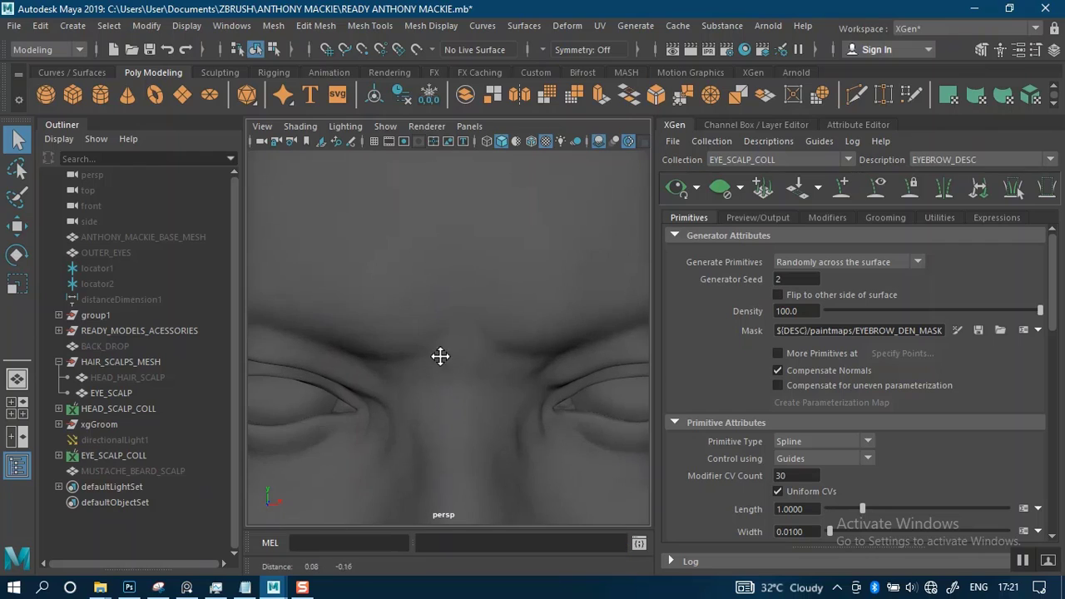
click(14, 26)
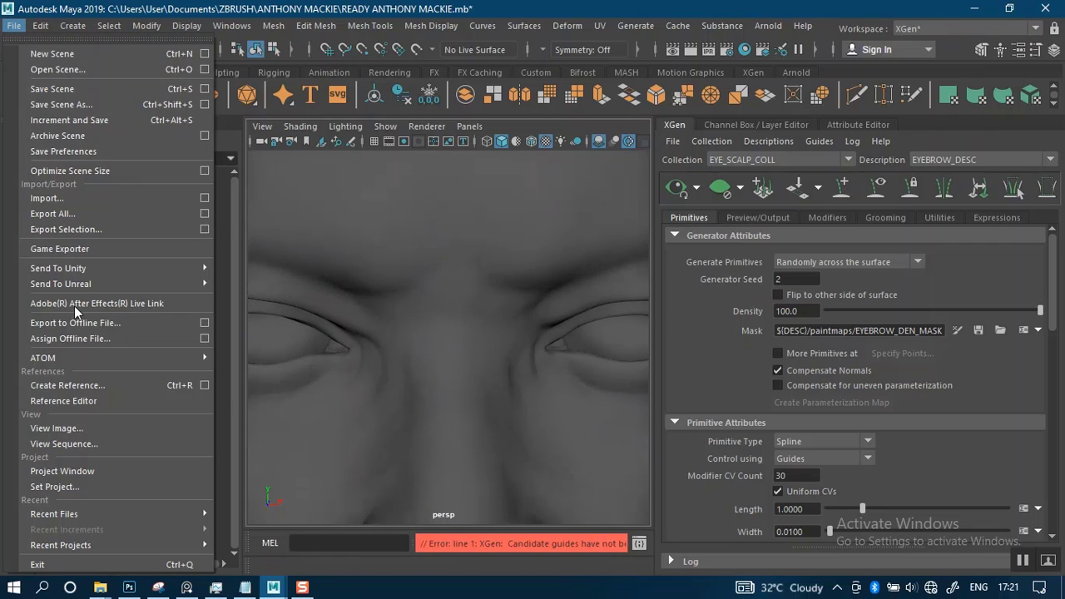
click(55, 486)
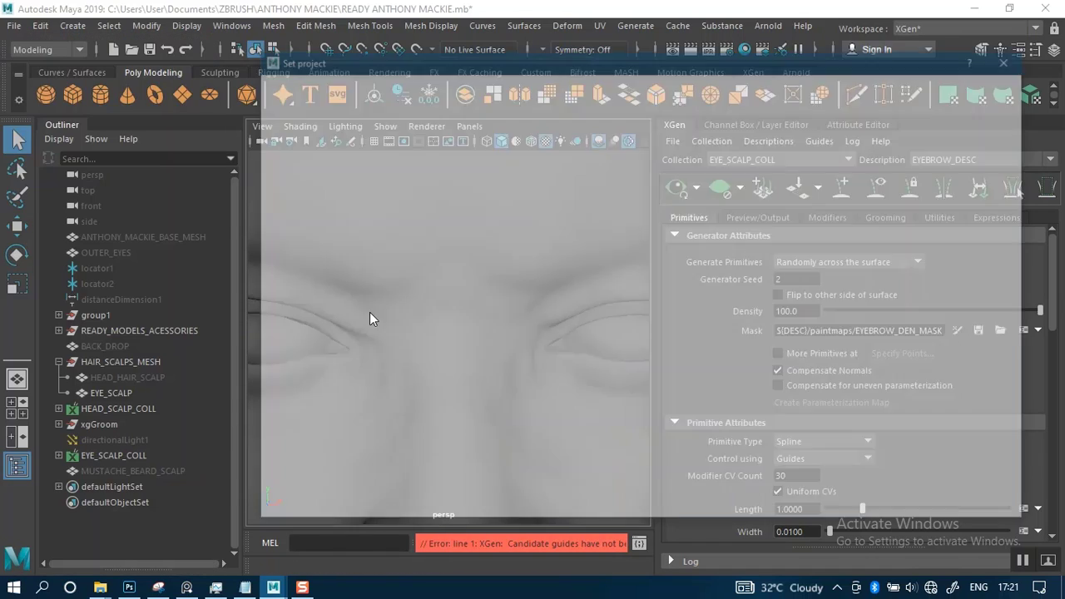
double_click(457, 111)
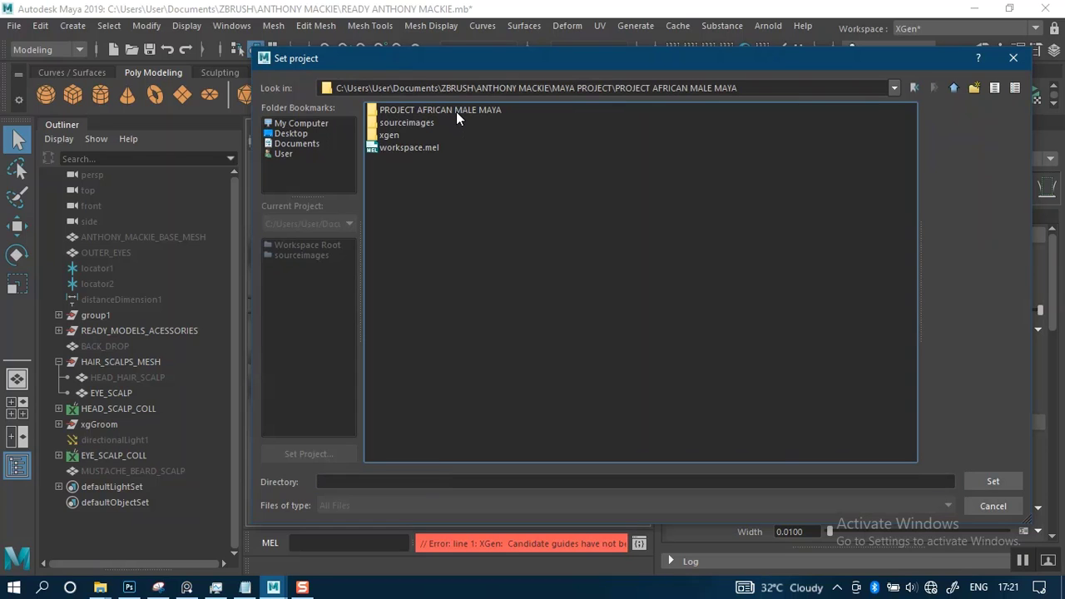
click(456, 110)
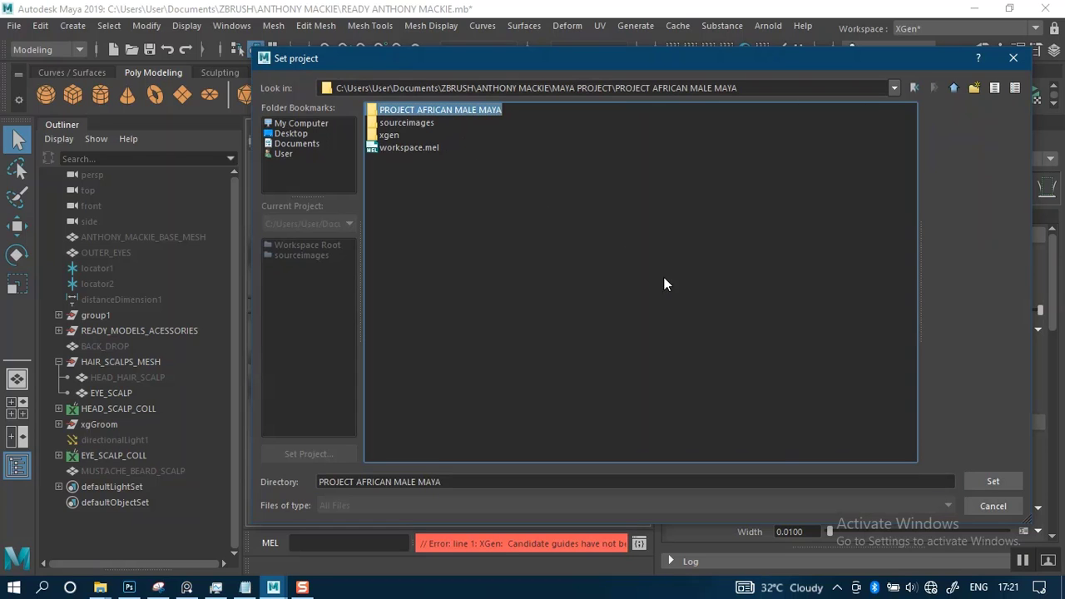
click(989, 483)
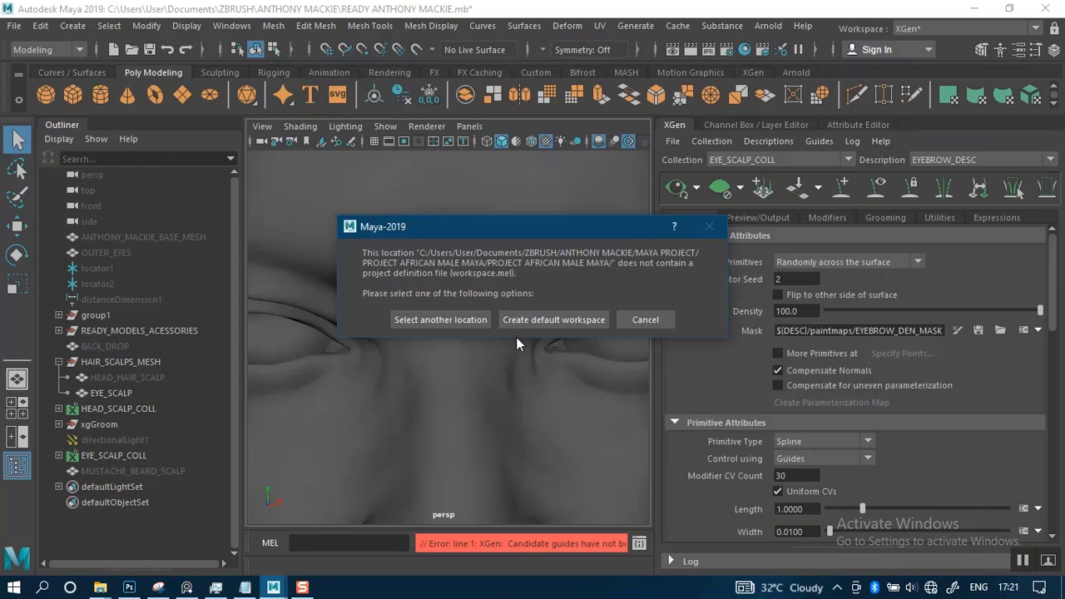
click(646, 323)
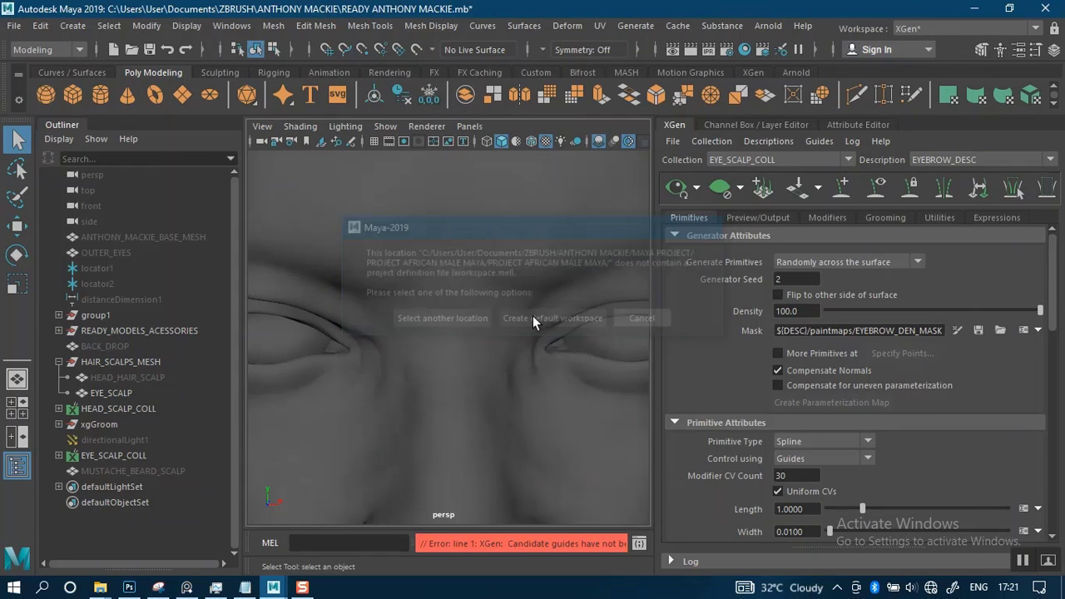
Set the current project again to the PROJECT AFRICAN MALE MAYA folder inside MAYA PROJECT and check the face
click(14, 26)
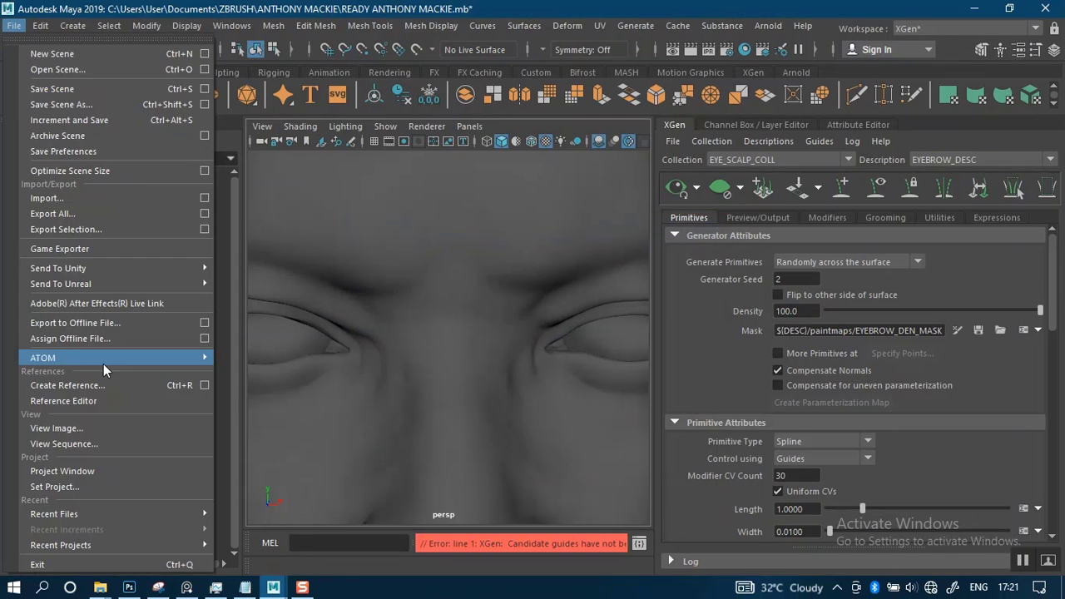
click(82, 486)
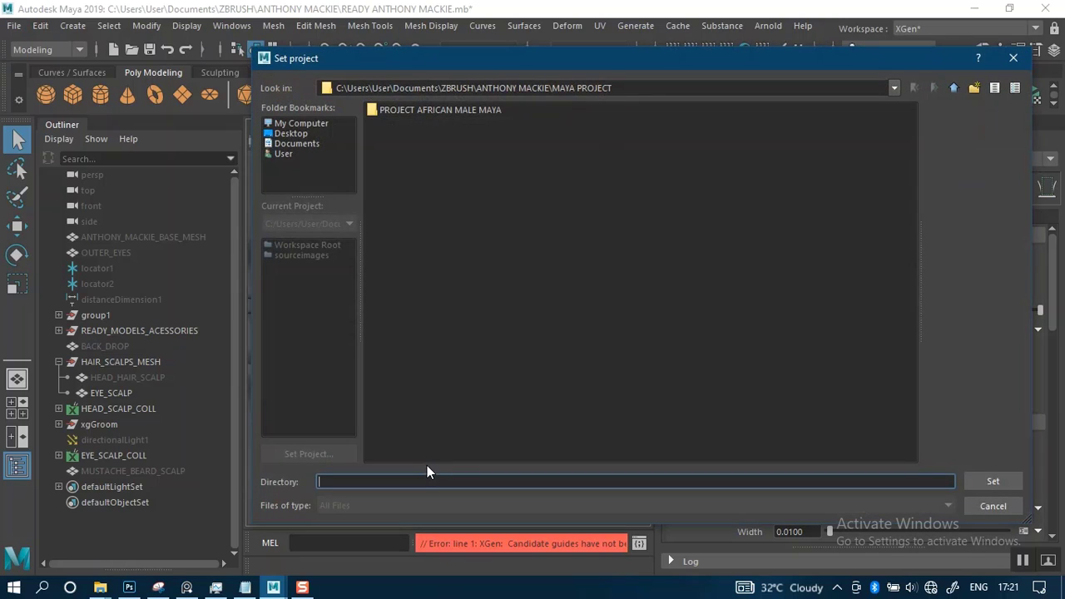
click(424, 111)
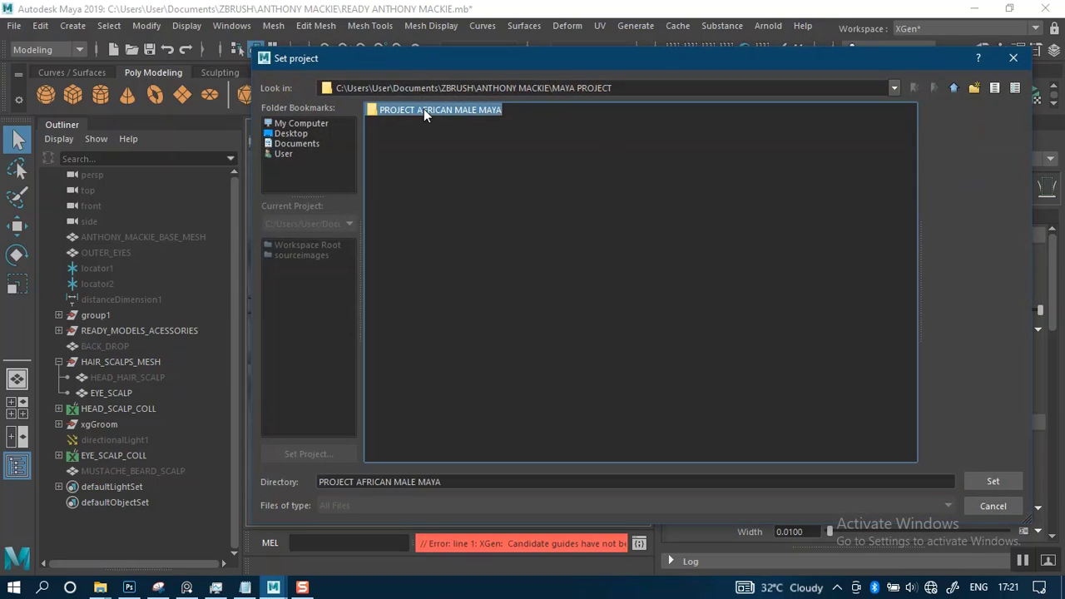
click(983, 482)
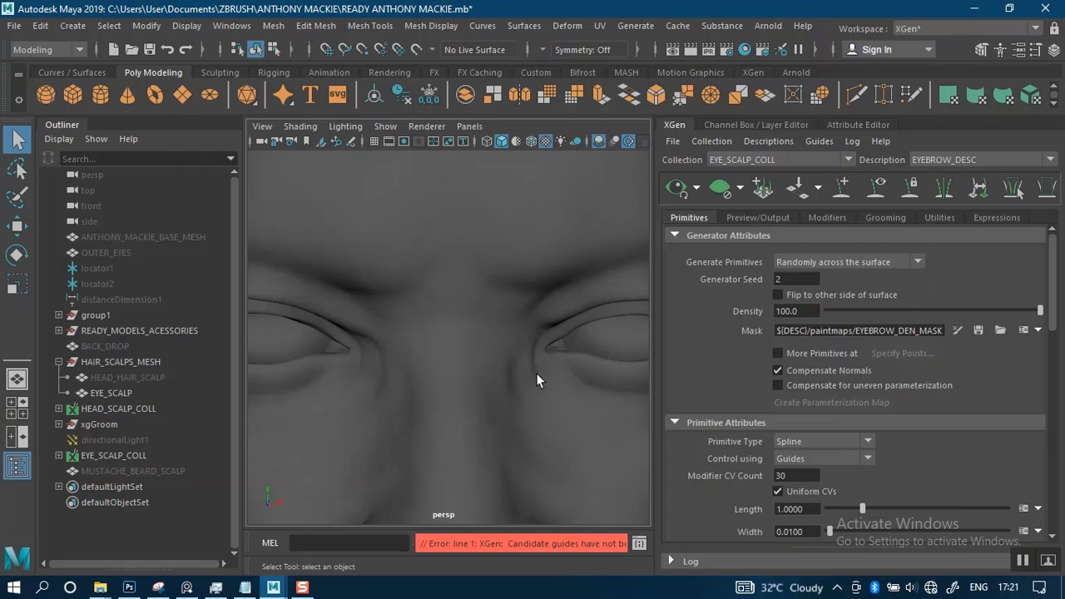
scroll(533, 373, down, 4)
scroll(456, 436, up, 5)
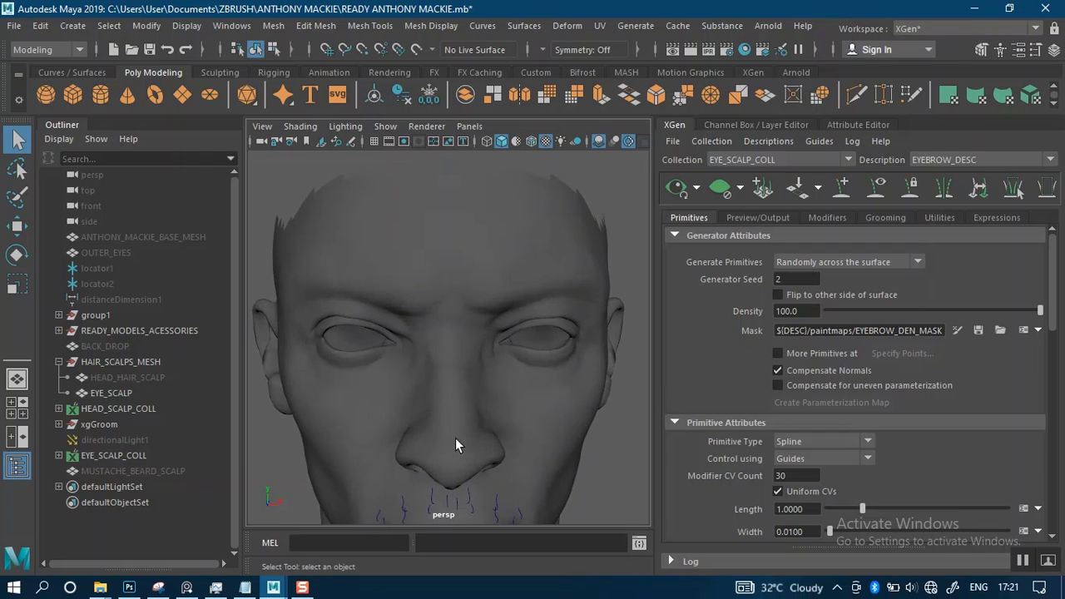
Update the XGen preview of the EYEBROW_DESC description on the face and open the error details in the Script Editor
alt+middle_drag(460, 390, 450, 332)
alt+drag(430, 396, 446, 389)
alt+middle_drag(445, 390, 540, 247)
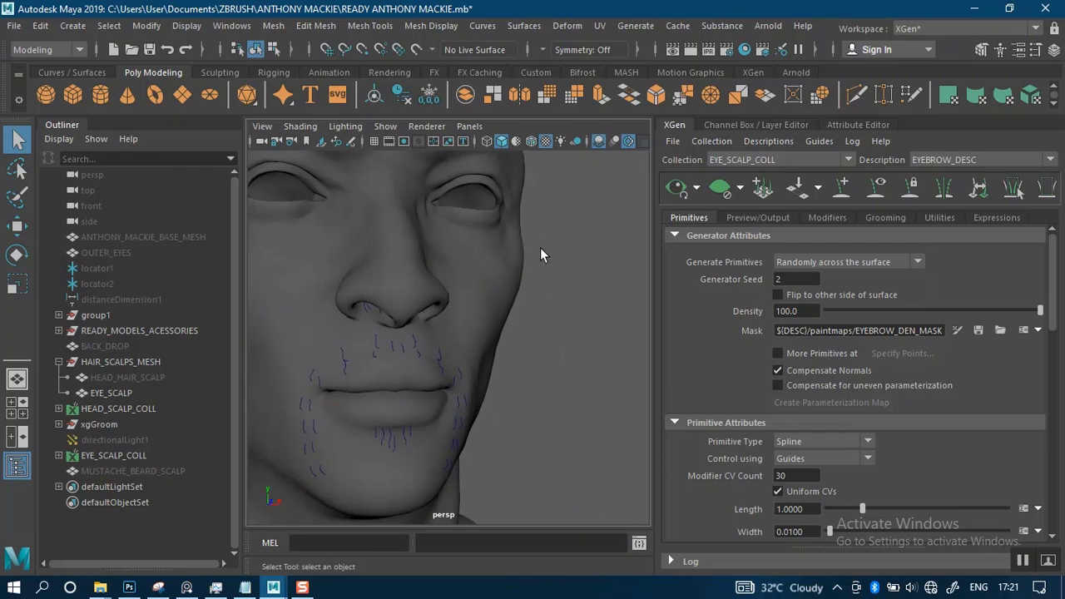
scroll(395, 318, up, 3)
scroll(395, 316, down, 5)
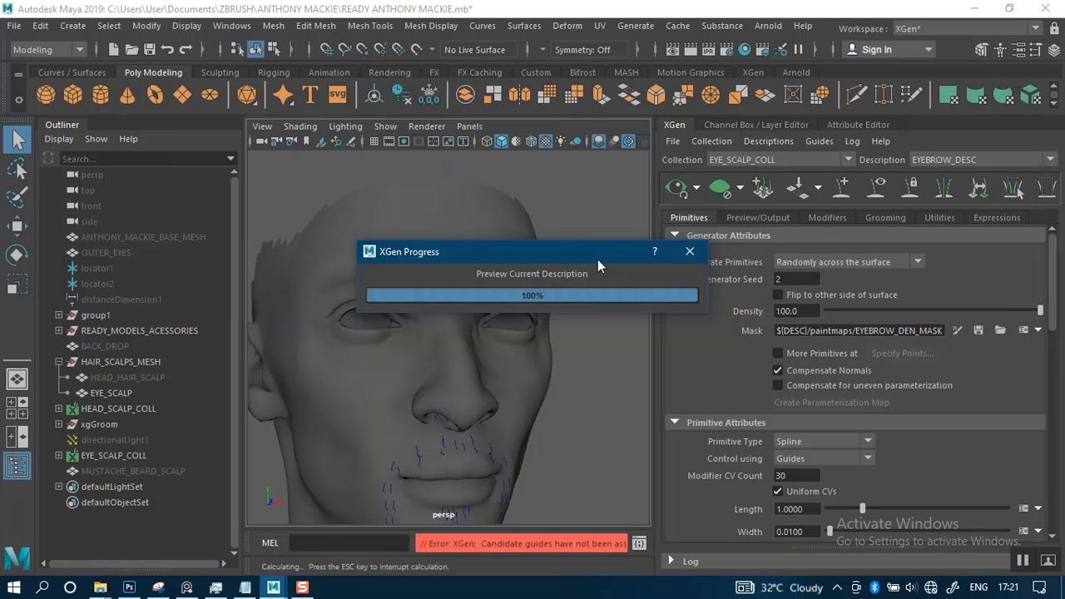
click(638, 545)
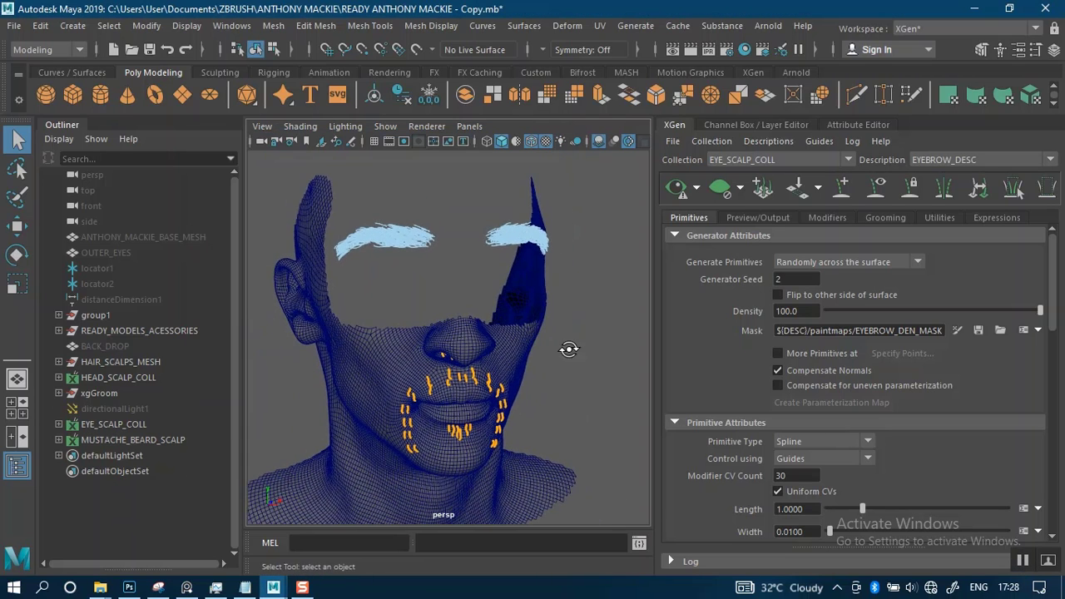
Examine the mustache and beard guides on the lower-face mesh in the READY ANTHONY MACKIE - Copy scene
alt+drag(568, 349, 539, 355)
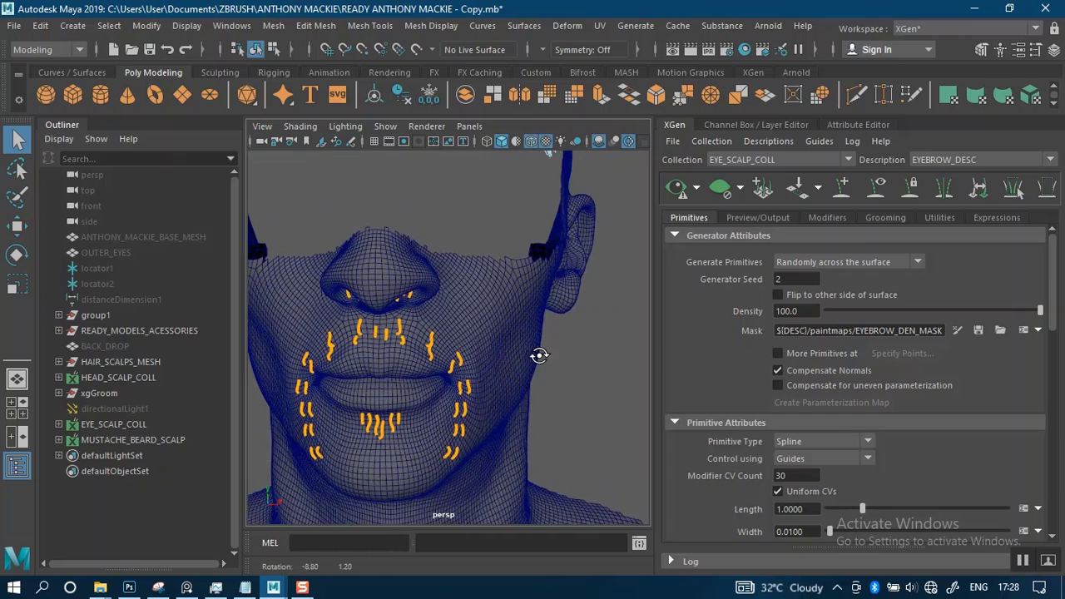
scroll(540, 356, down, 5)
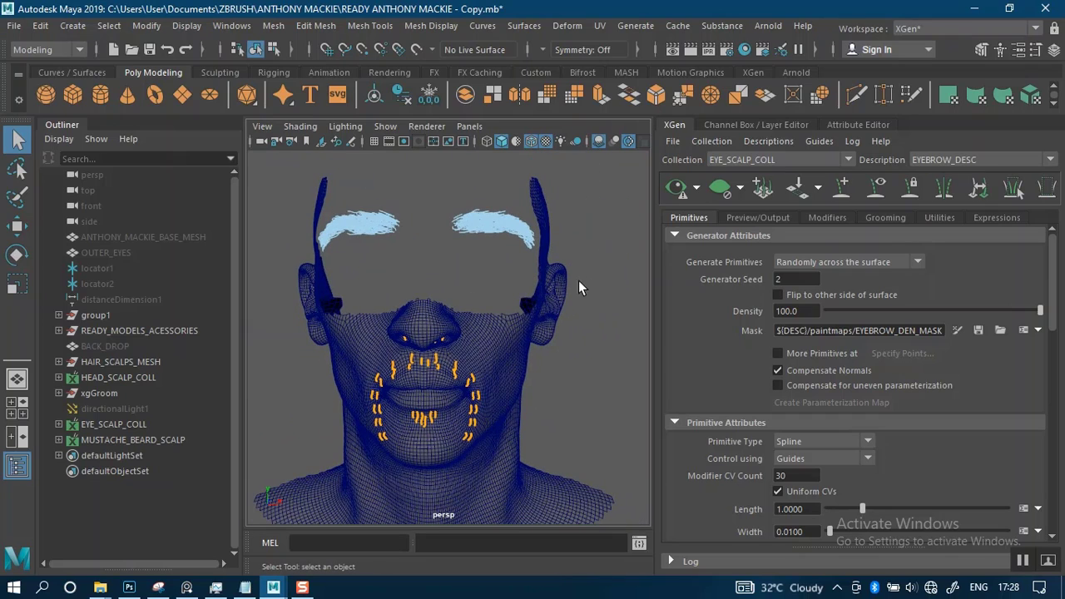
alt+right_drag(563, 296, 561, 312)
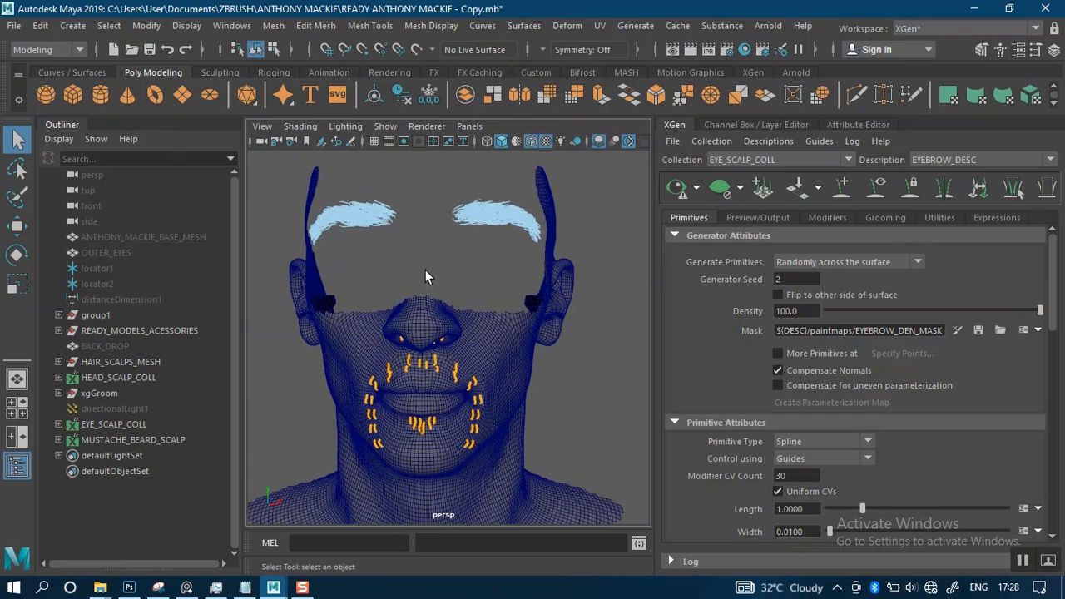
alt+drag(426, 269, 449, 275)
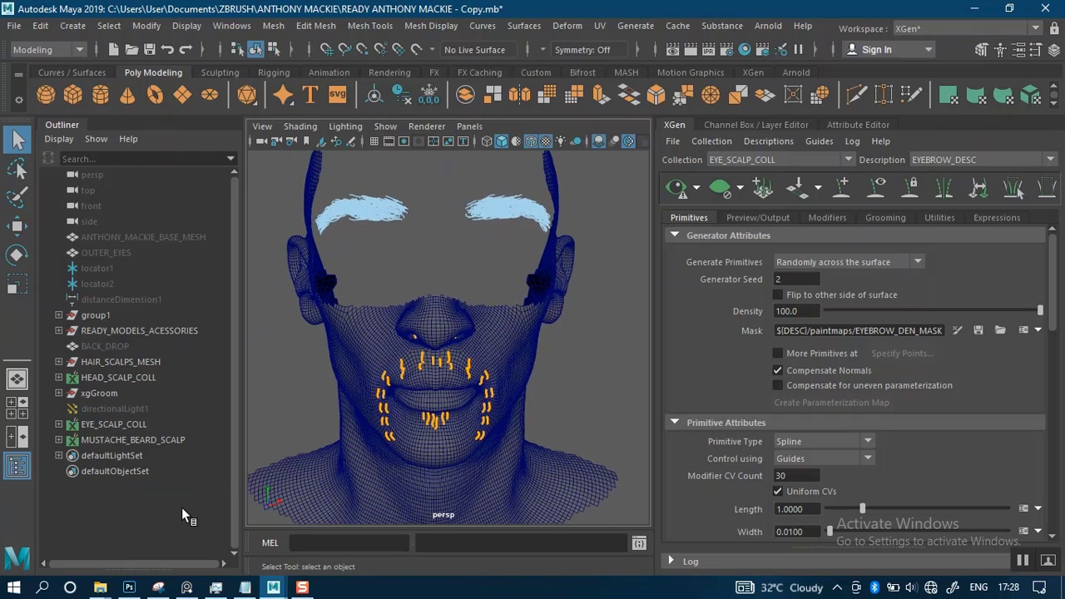
mouse_move(100, 588)
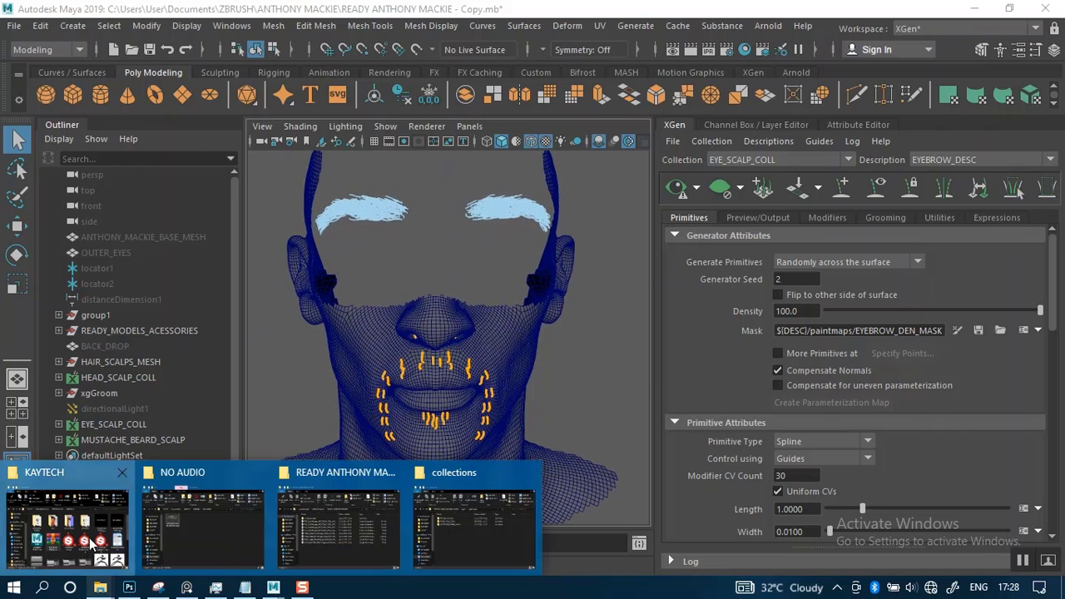
click(91, 543)
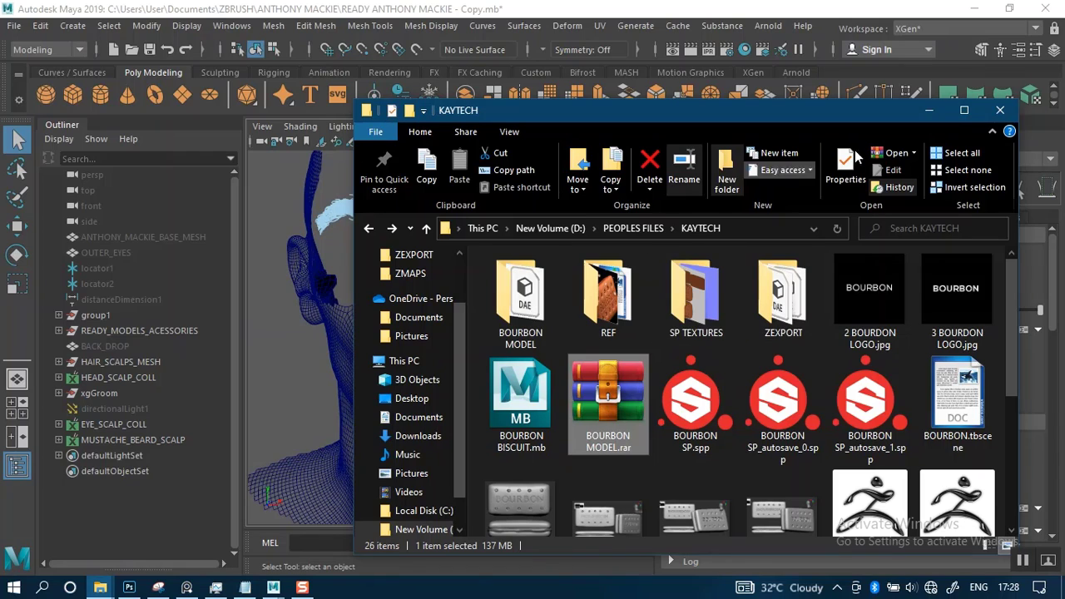
click(928, 110)
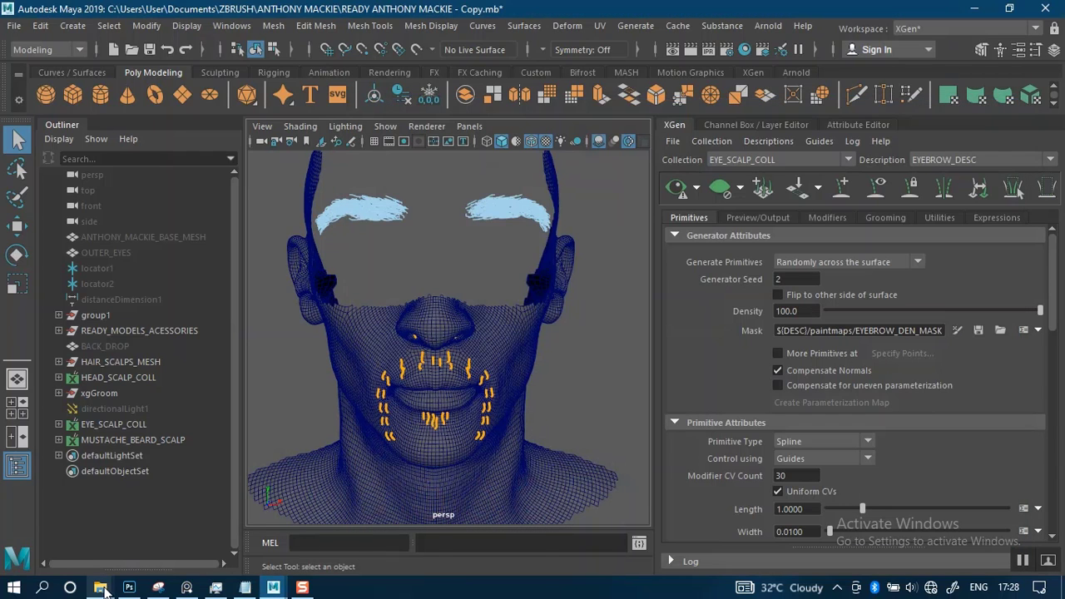
Switch to the READY ANTHONY MACKIE textures window in File Explorer and go up to the ANTHONY MACKIE project folder
mouse_move(102, 589)
mouse_move(370, 500)
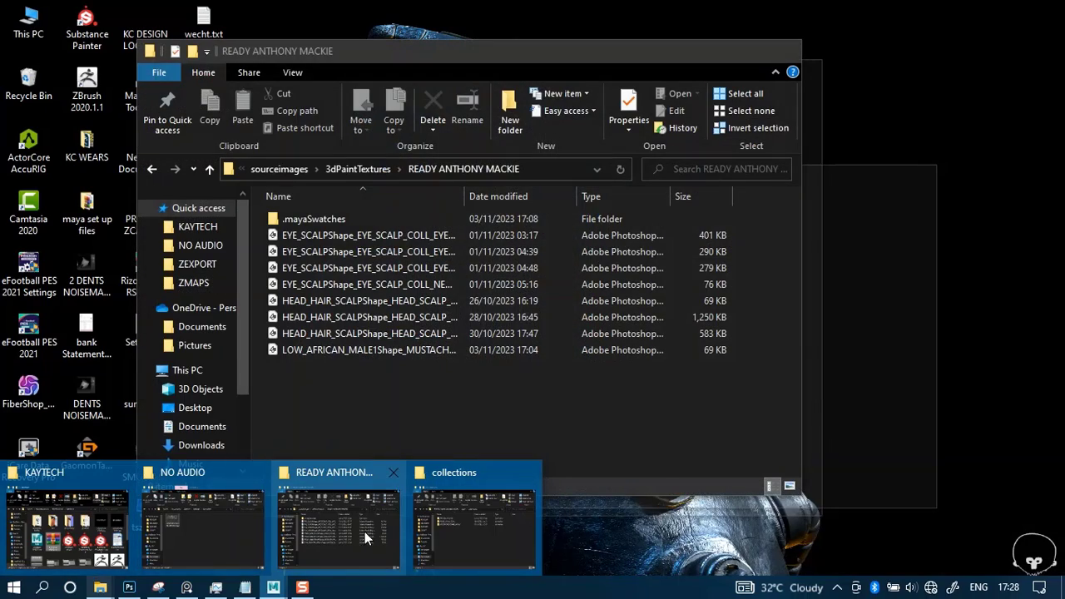
click(364, 532)
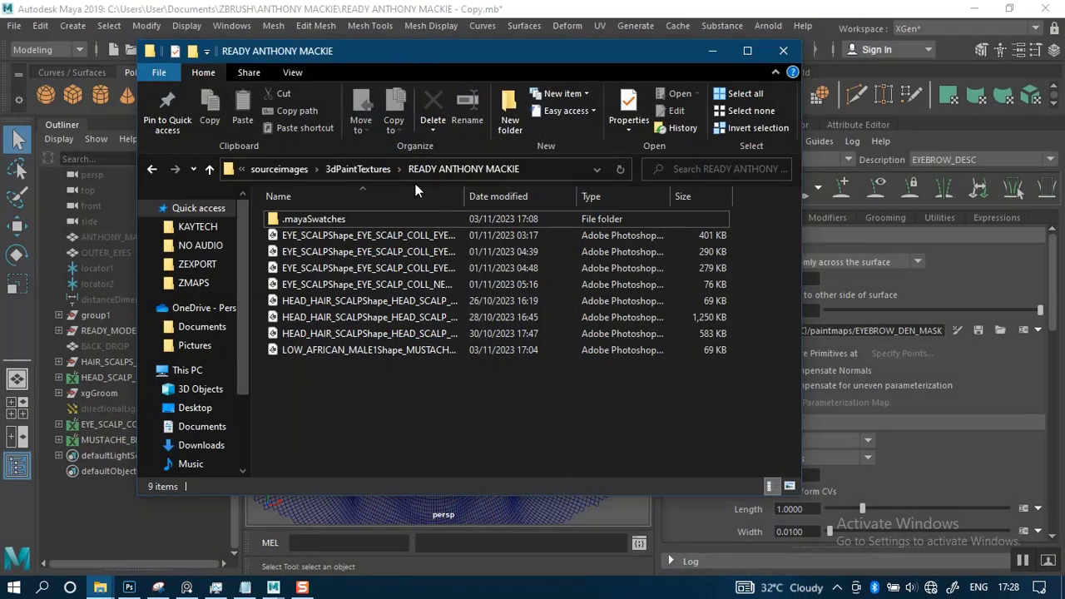
click(358, 169)
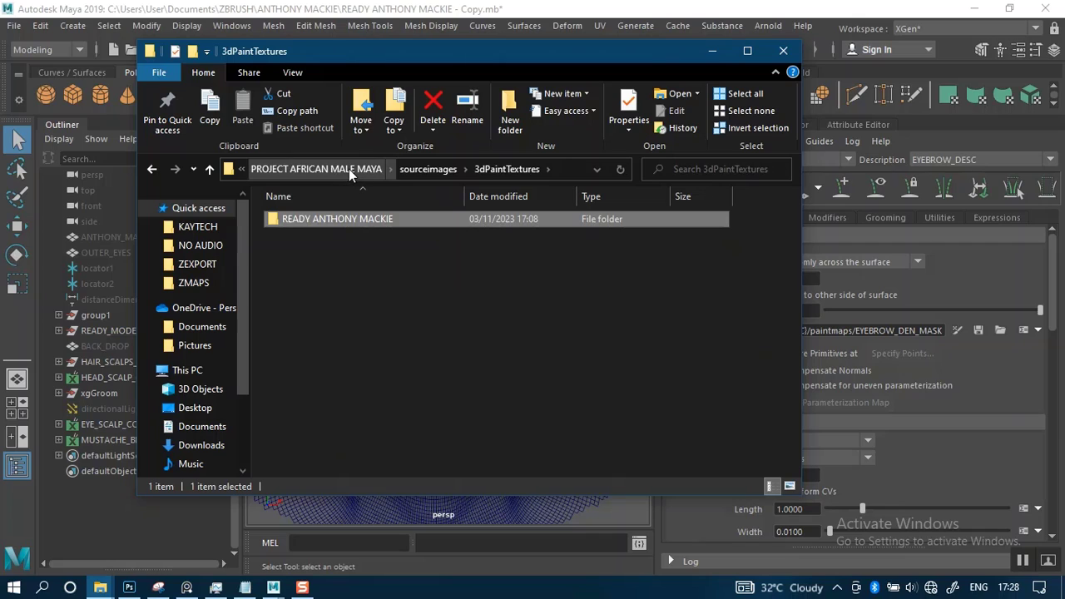
click(349, 169)
click(291, 171)
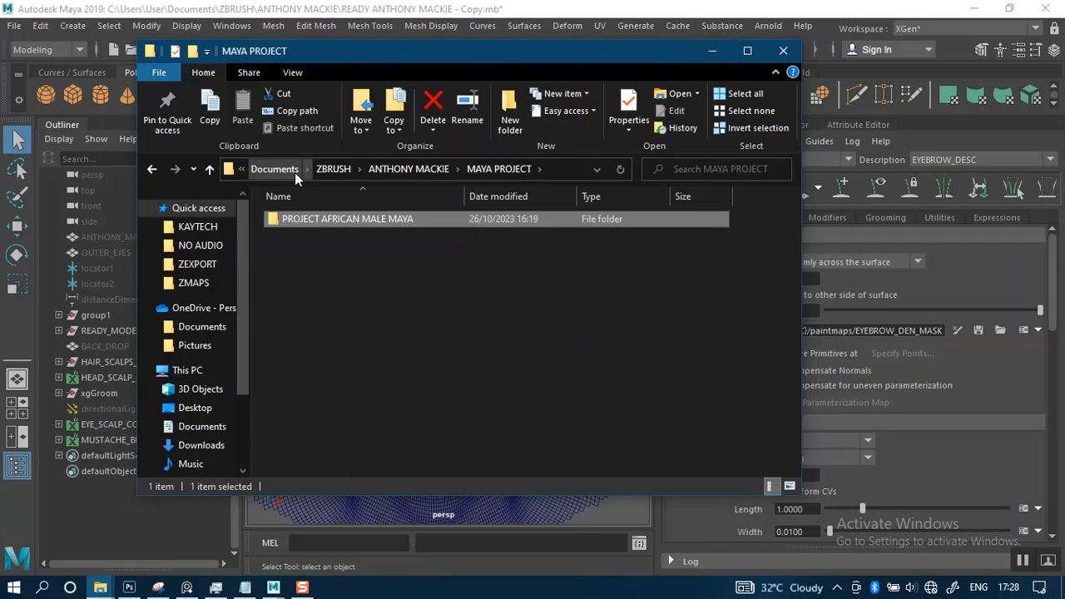
click(394, 169)
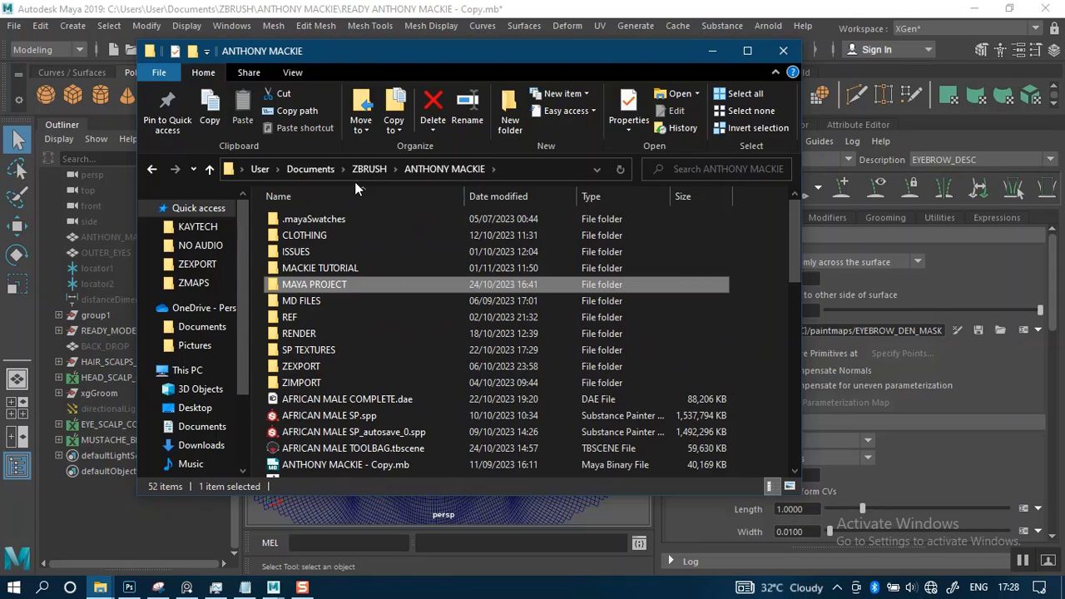
Duplicate the READY ANTHONY MACKIE - Copy.mb scene file within the same folder and return to Maya
drag(798, 290, 687, 452)
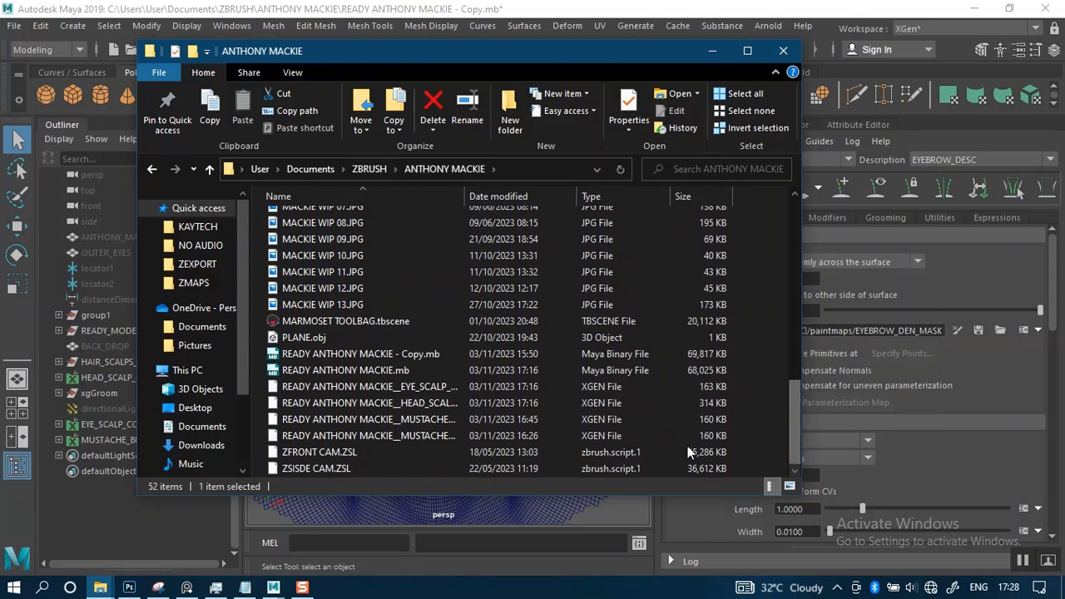
click(390, 357)
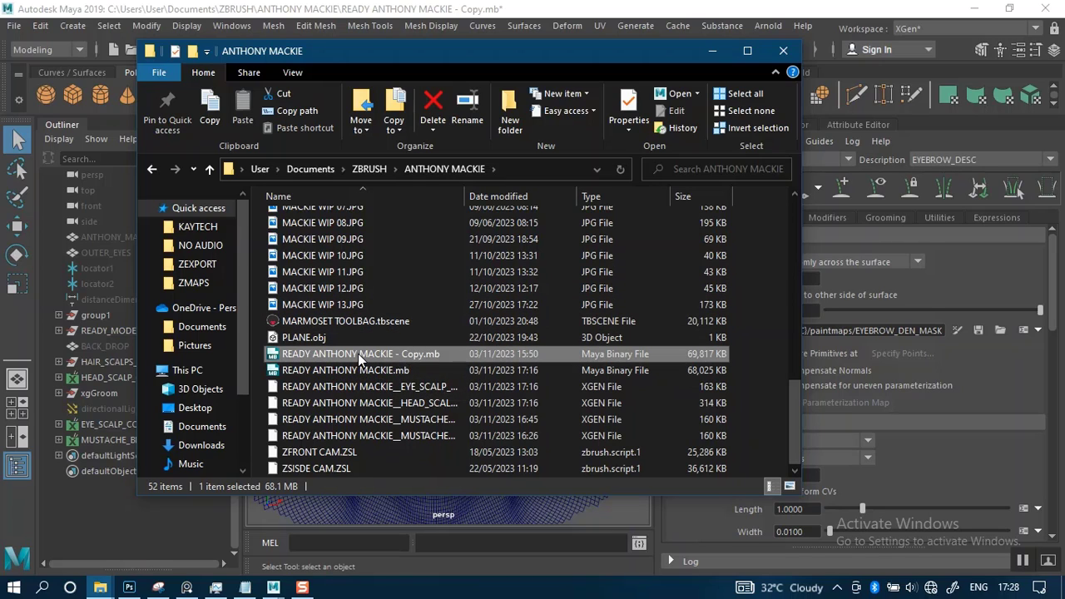
drag(360, 354, 372, 428)
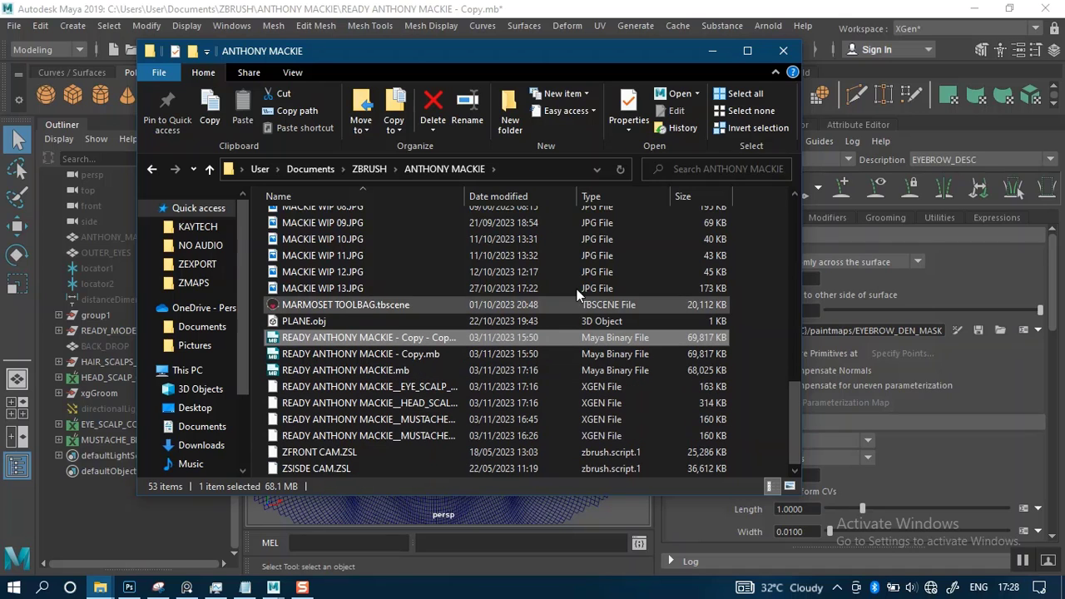
click(713, 51)
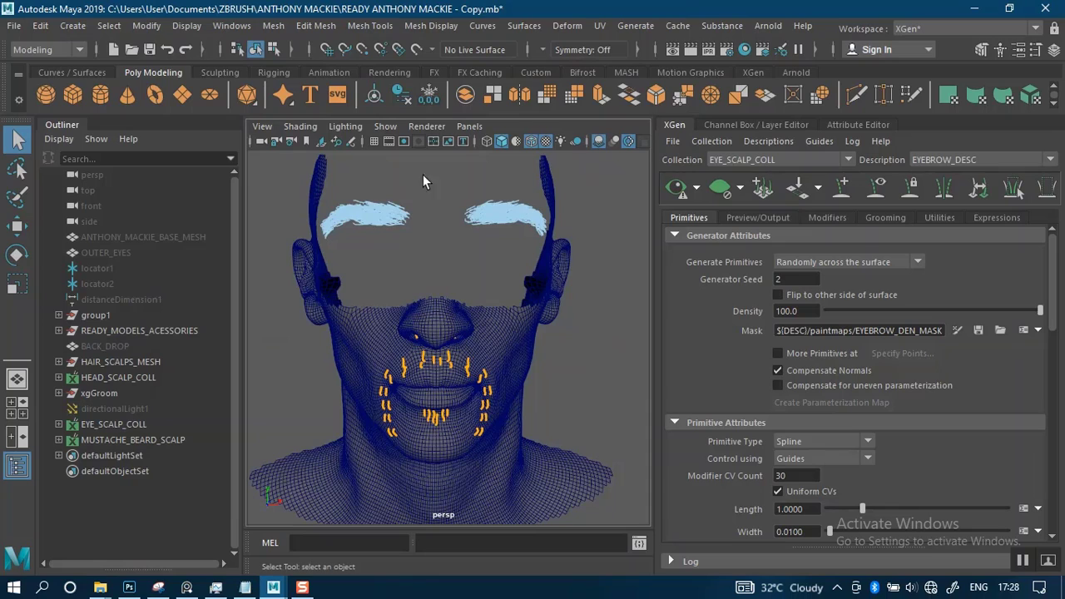
Turn off the wireframe overlay on the face and preview the NEW_EYELASHES_DESC hair of EYE_SCALP_COLL
click(531, 140)
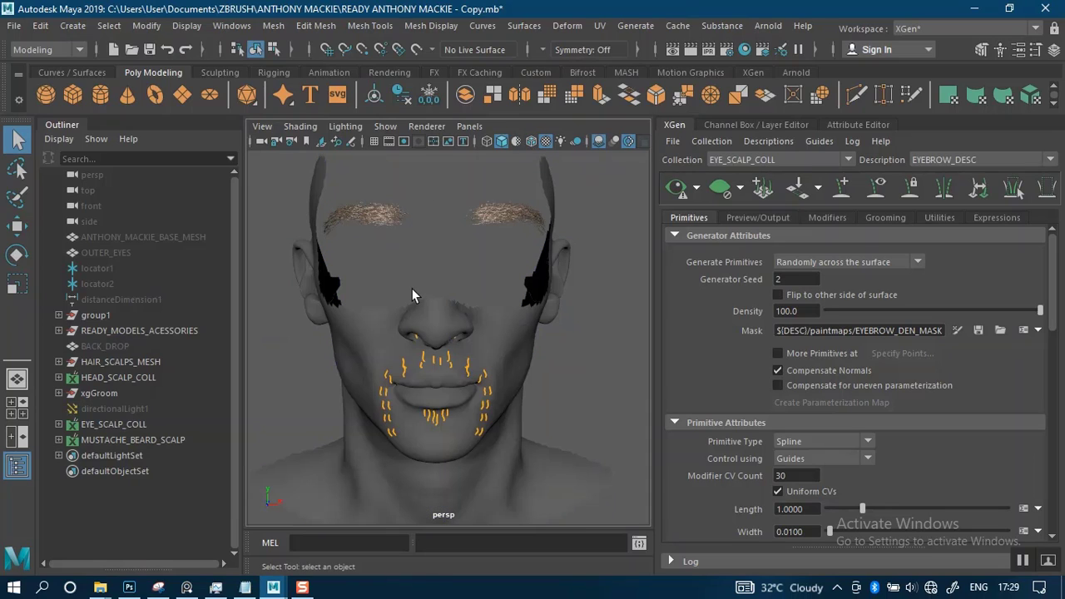
alt+right_drag(457, 337, 496, 370)
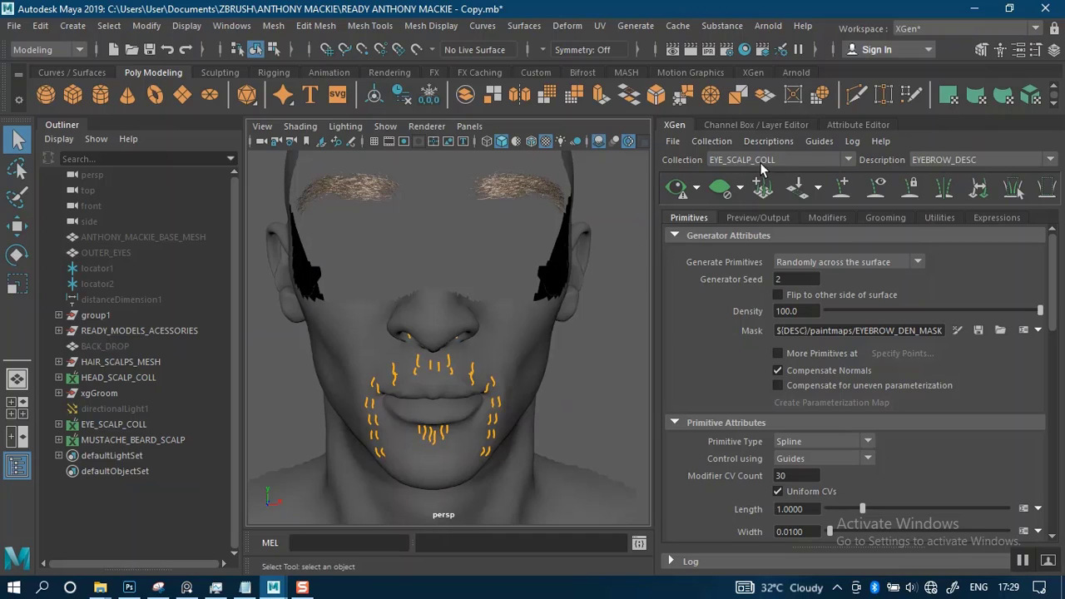
click(945, 160)
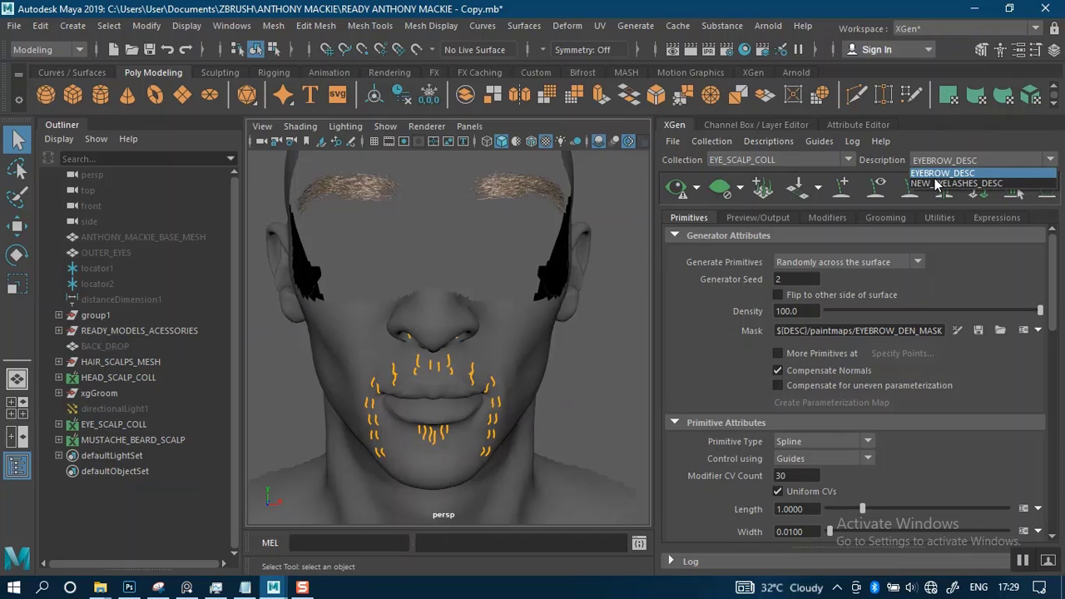
click(942, 187)
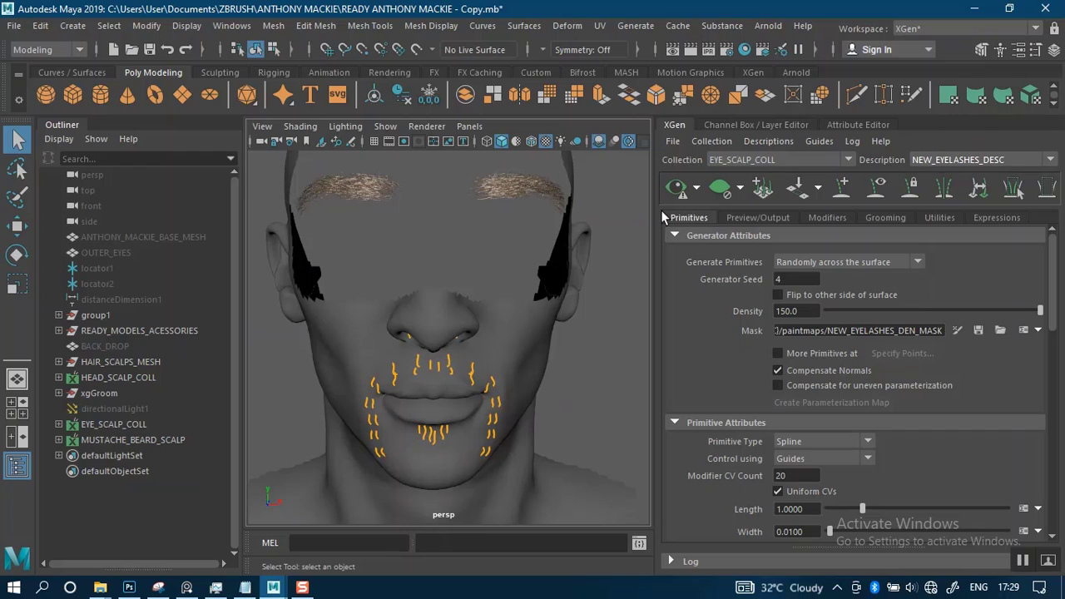
click(676, 187)
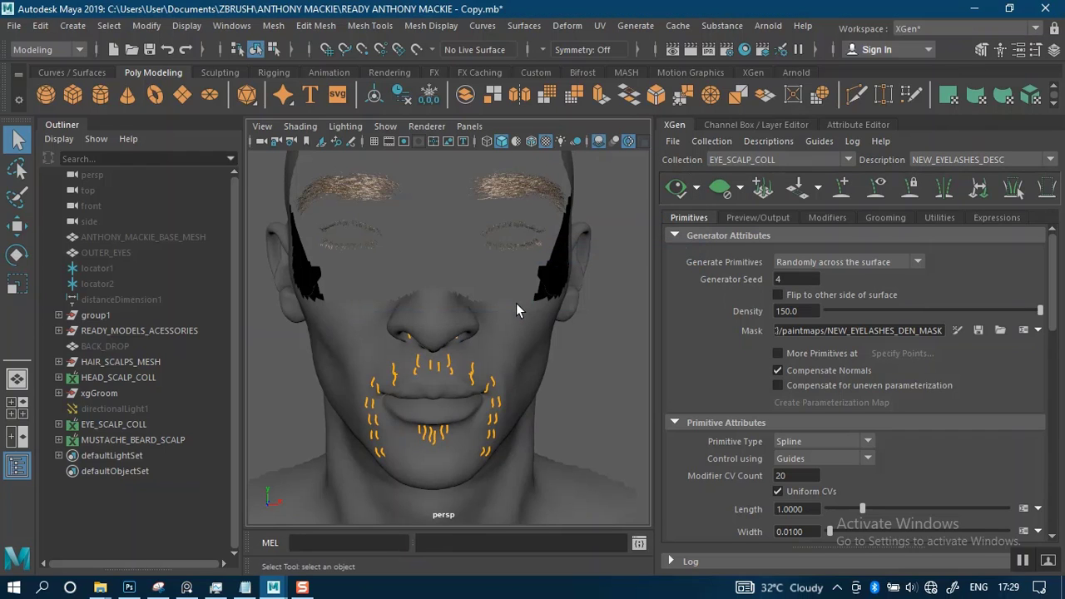
Examine the eyebrows, eyelashes and the mustache and beard guides on the face from several distances
mouse_move(478, 293)
alt+right_down()
mouse_move(497, 380)
mouse_move(482, 305)
alt+right_up()
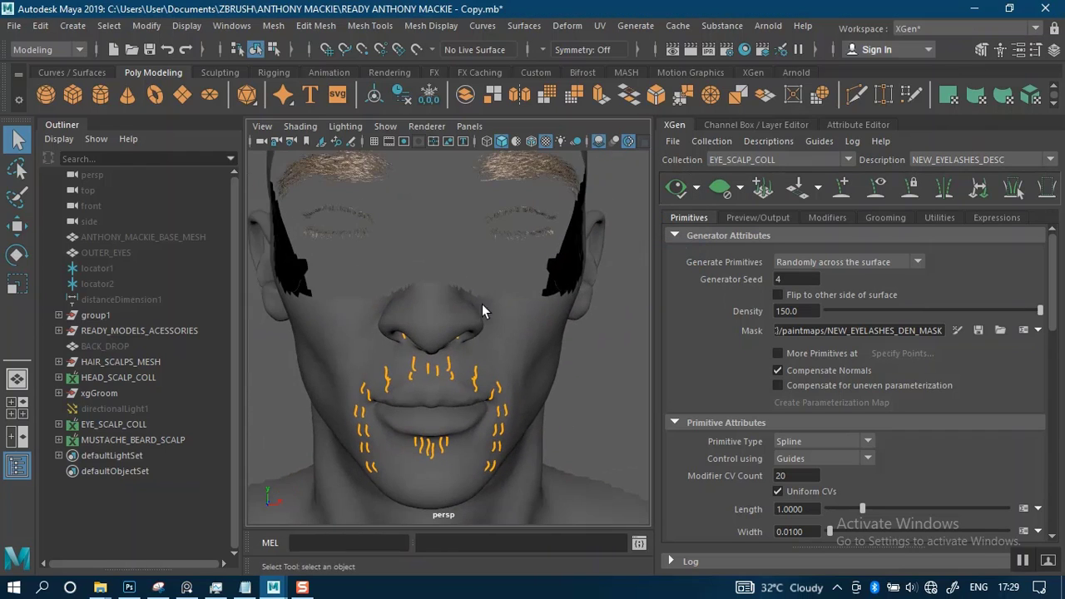
alt+middle_drag(483, 305, 512, 296)
mouse_move(513, 295)
alt+mouse_down()
mouse_move(492, 297)
mouse_move(501, 325)
mouse_move(505, 311)
alt+mouse_up()
alt+right_drag(506, 311, 527, 288)
click(552, 347)
click(579, 347)
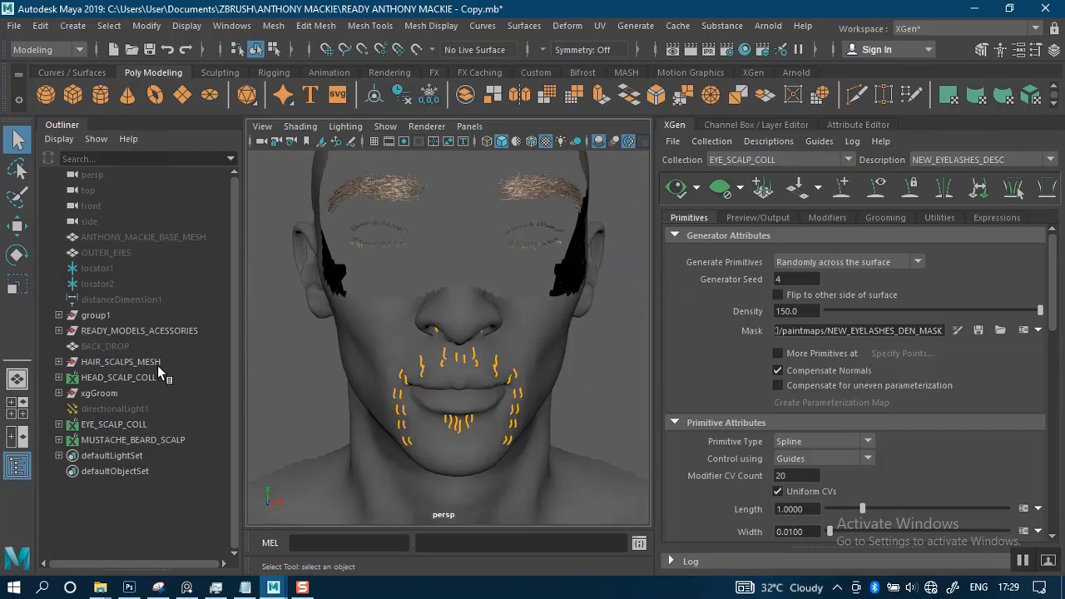
alt+drag(328, 329, 421, 337)
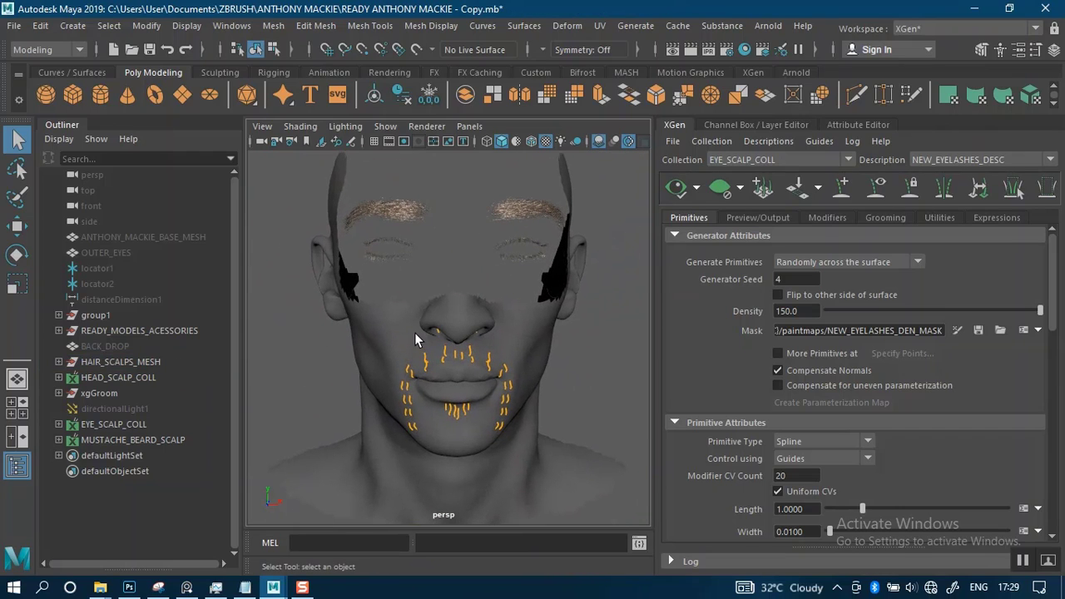
alt+right_drag(416, 329, 403, 358)
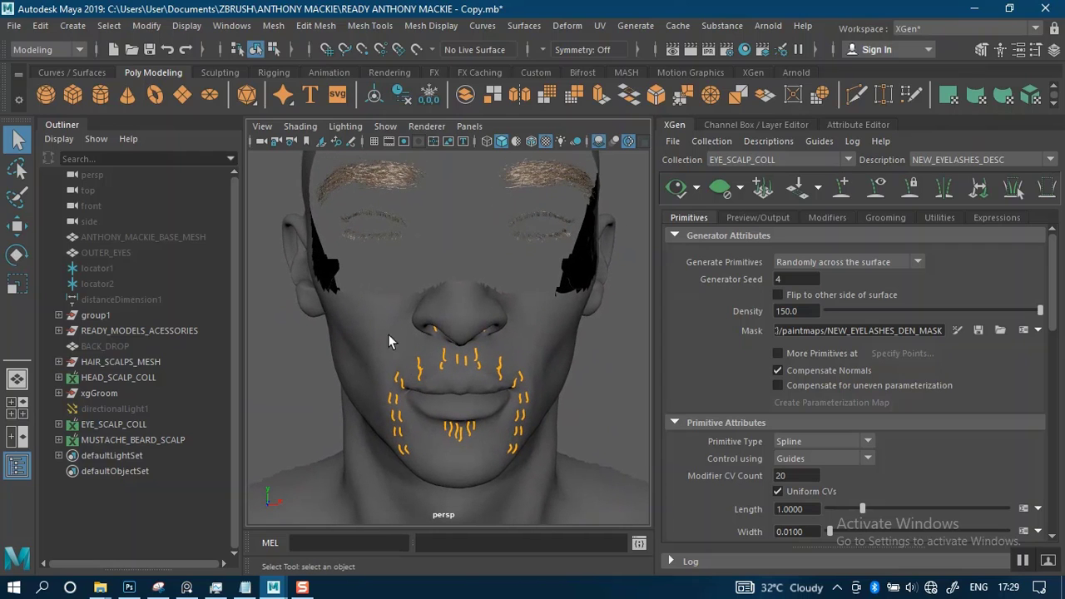
Select all guides around the nostrils, mouth and chin, and make MUSTACHE_BEARD_SCALP the active XGen collection
click(60, 330)
alt+right_drag(427, 354, 370, 301)
drag(378, 313, 531, 418)
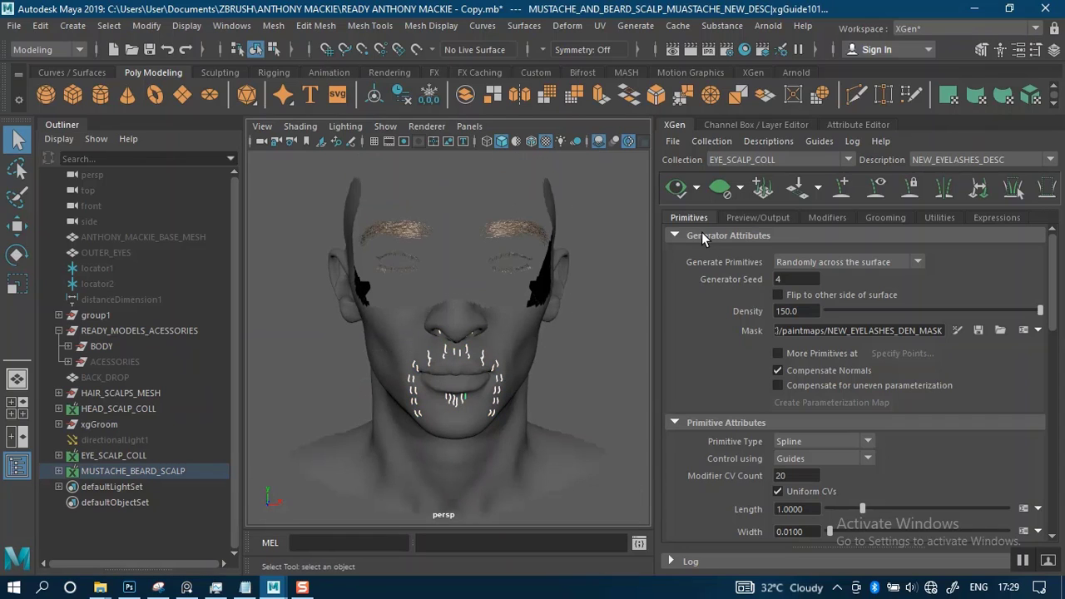
click(762, 160)
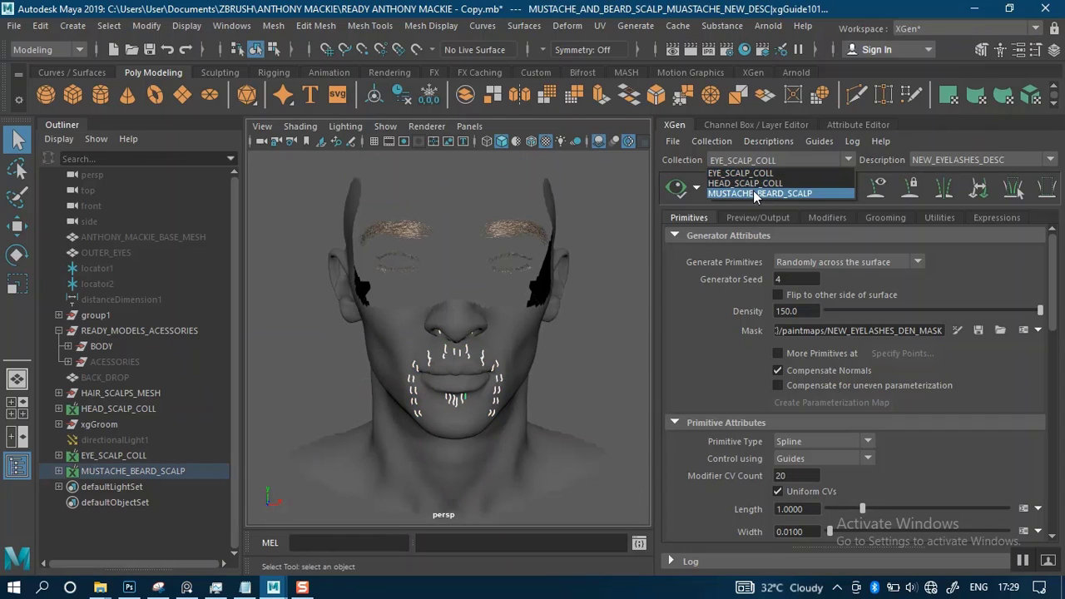
click(753, 193)
alt+right_drag(487, 333, 518, 338)
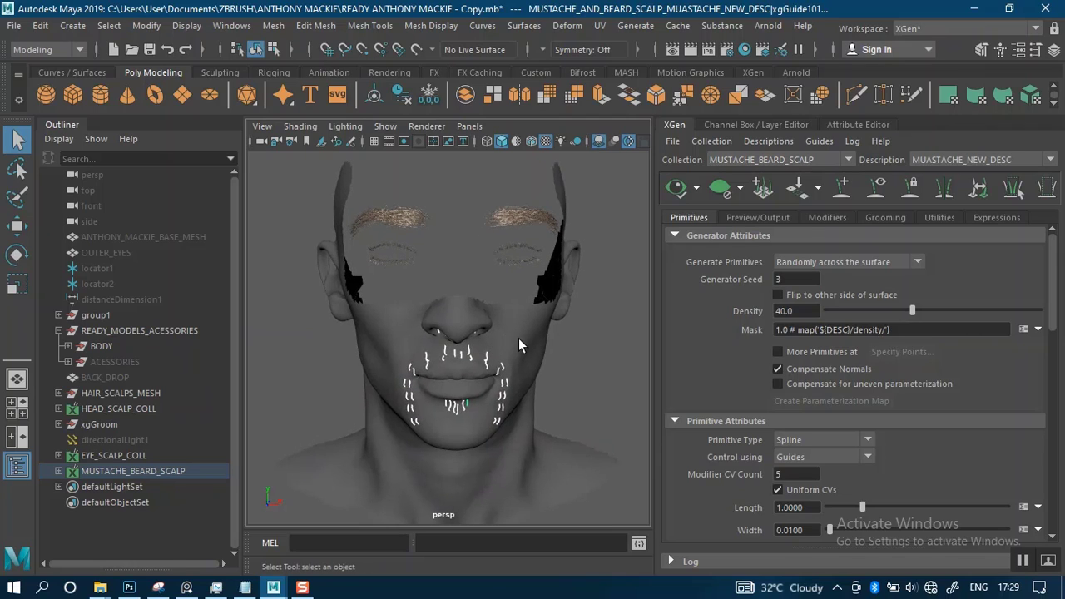
Convert the selected mustache and beard guides to curves with the Guides To Curves utility, using the Hide option for the guides
click(843, 218)
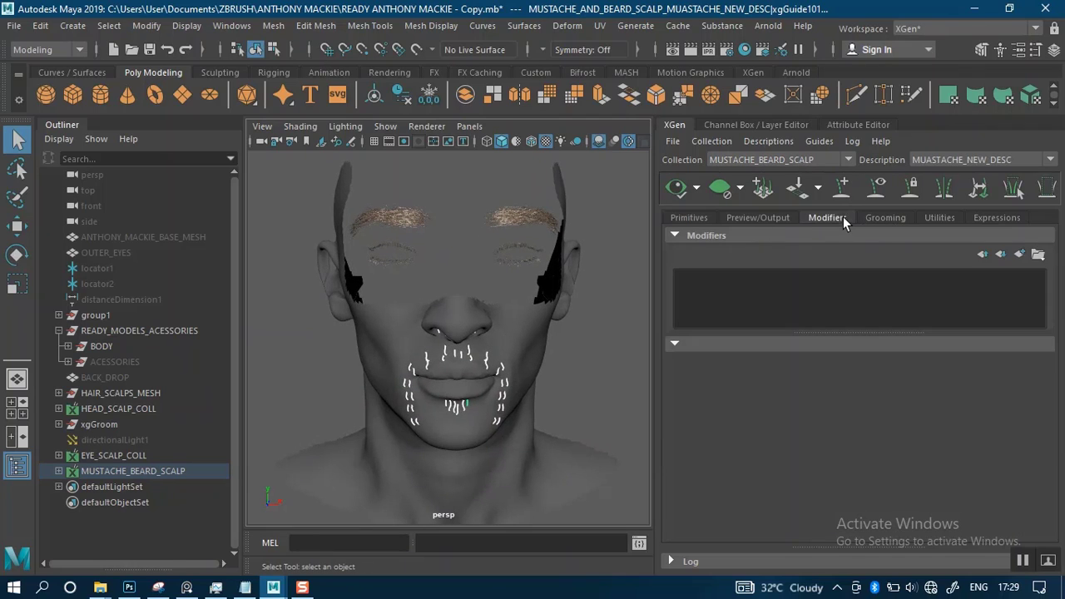
click(926, 218)
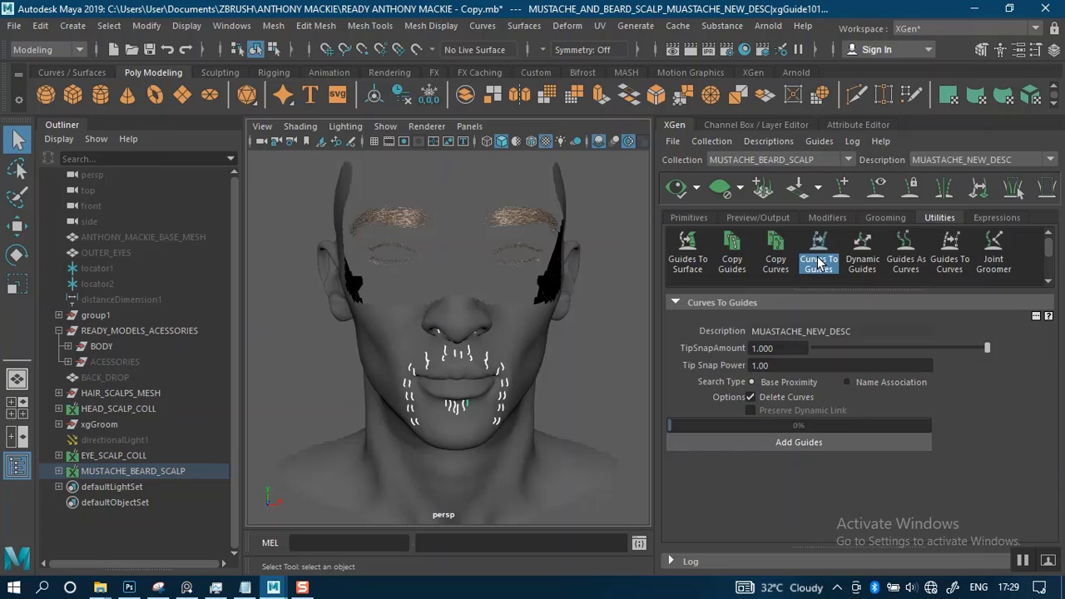
click(947, 260)
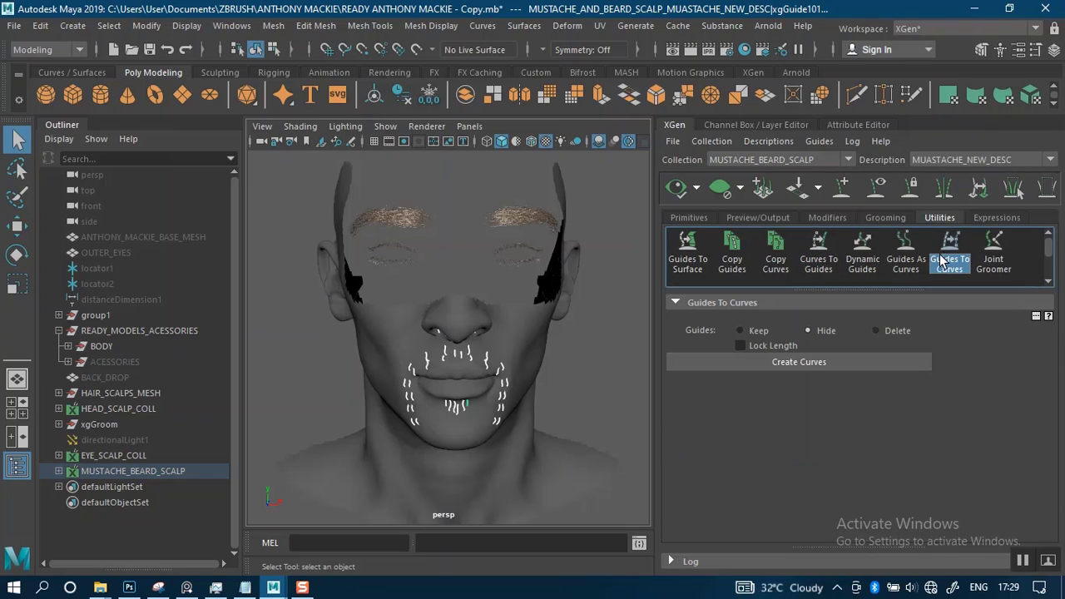
click(769, 361)
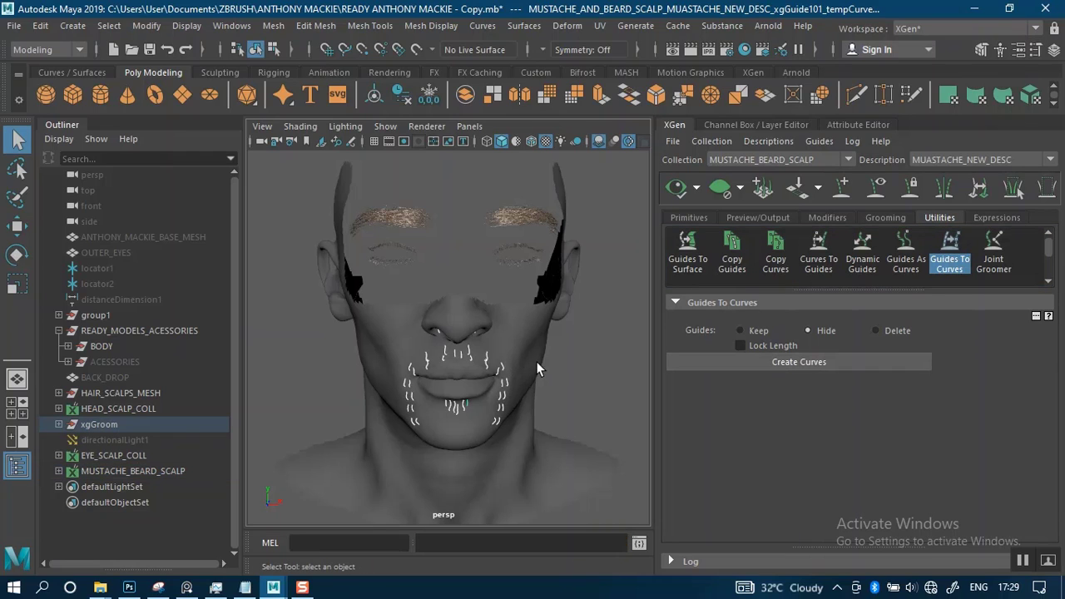
Examine the converted mustache and beard curves around the nose, mouth and chin from several distances
alt+right_drag(311, 297, 398, 316)
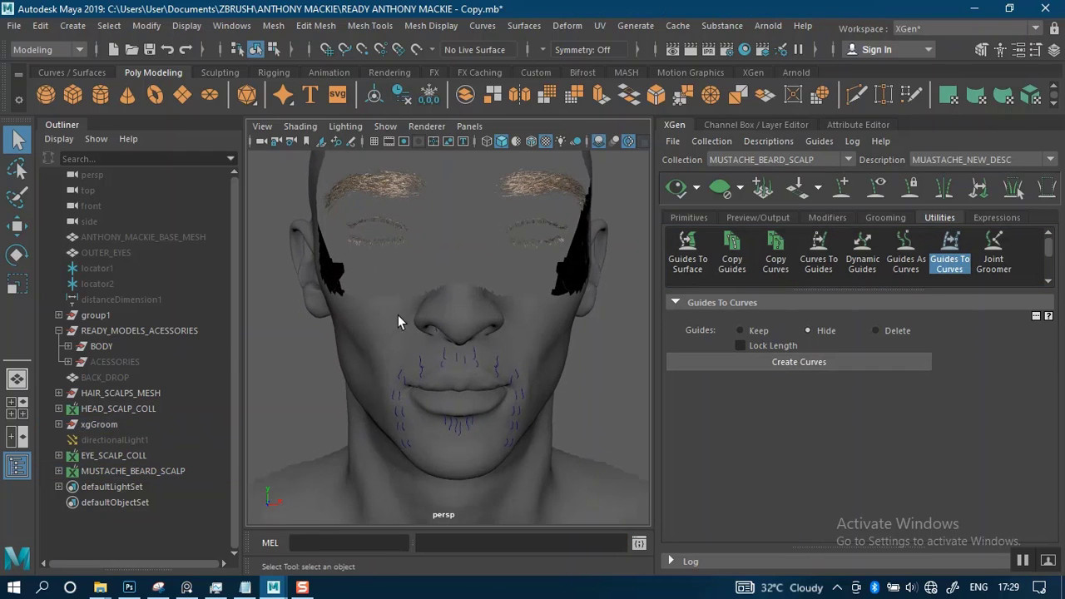
click(778, 160)
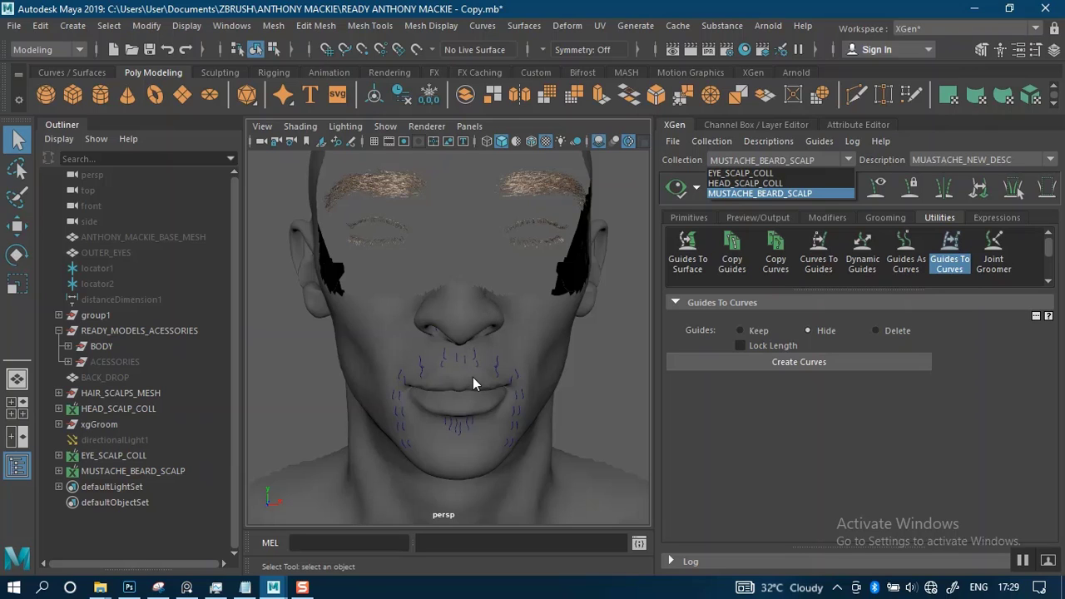
alt+right_drag(479, 368, 478, 329)
alt+middle_drag(478, 328, 474, 334)
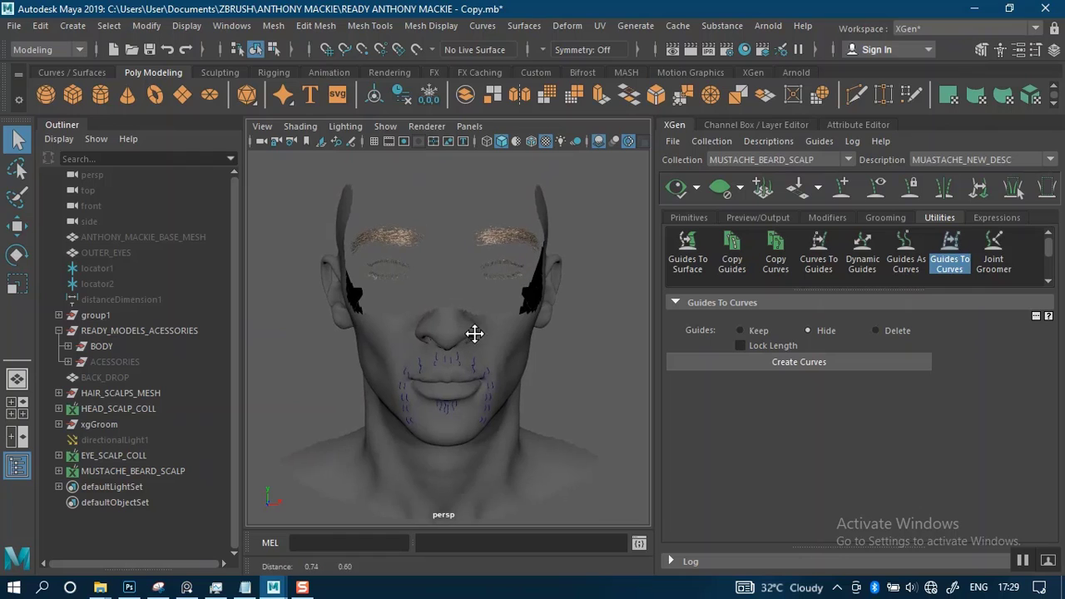
alt+right_drag(475, 334, 451, 349)
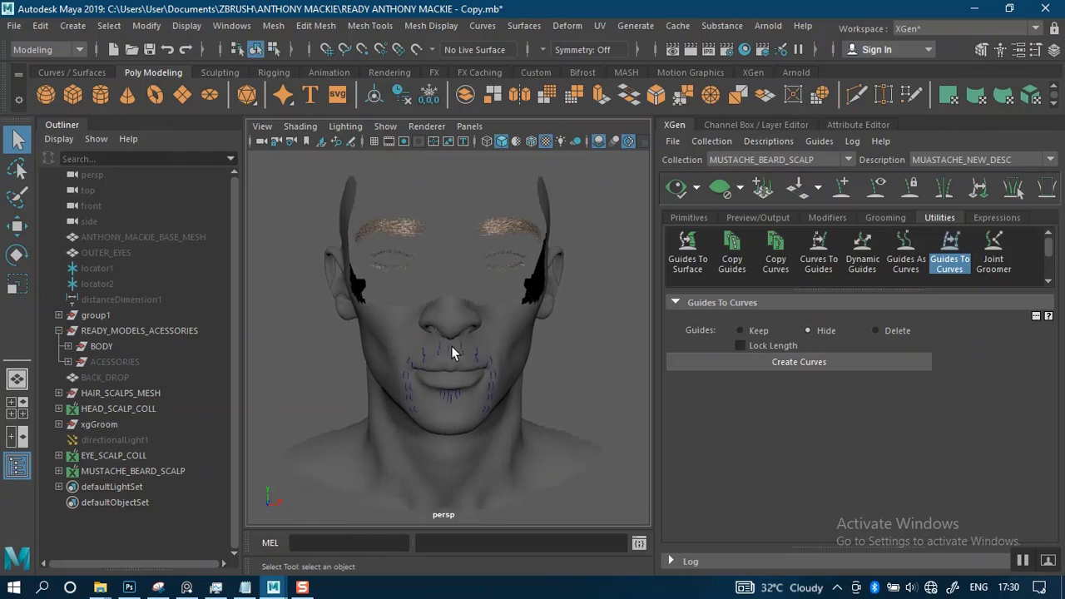
alt+drag(451, 352, 487, 325)
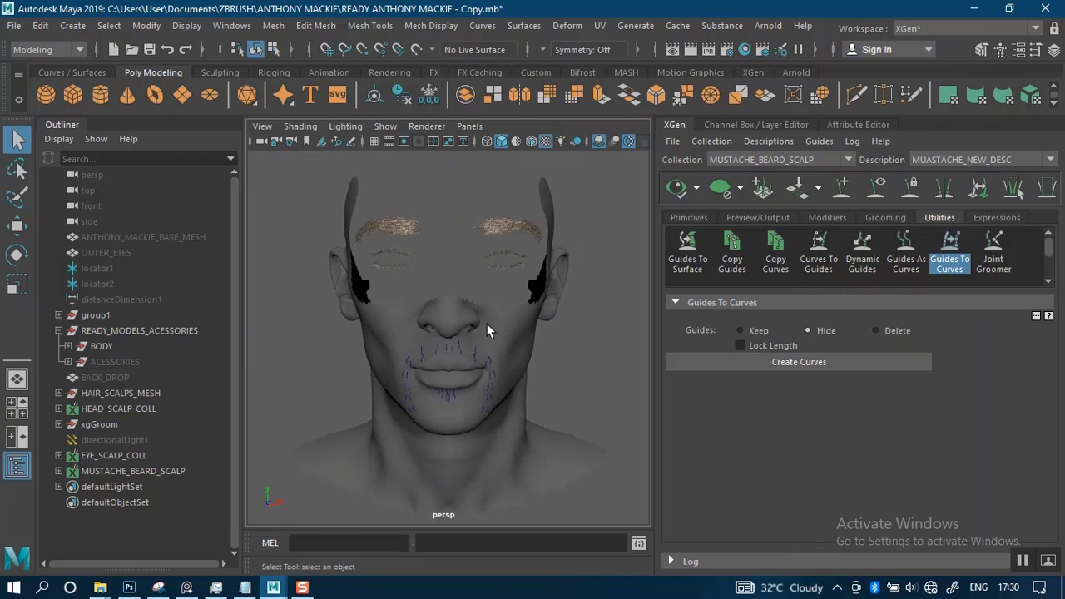
alt+right_drag(472, 315, 490, 379)
alt+drag(490, 379, 473, 336)
alt+middle_drag(473, 335, 461, 356)
alt+right_drag(460, 356, 477, 369)
alt+drag(477, 369, 486, 365)
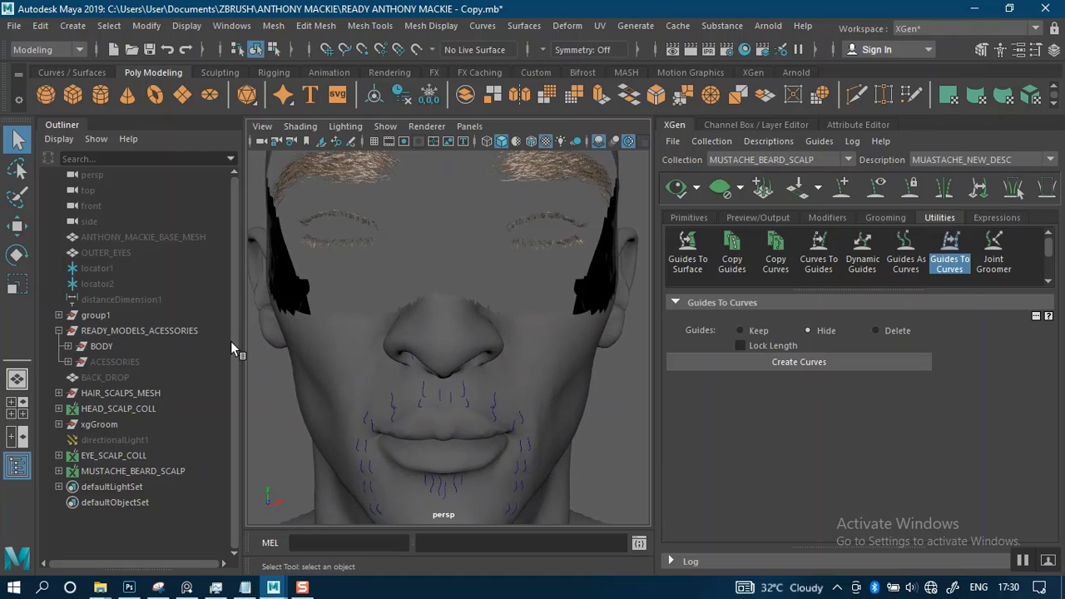
Hide the MUSTACHE_AND_BEARD_SCALP mesh and clear the EYEBROW_DESC and NEW_EYELASHES_DESC hair previews of EYE_SCALP_COLL
click(432, 343)
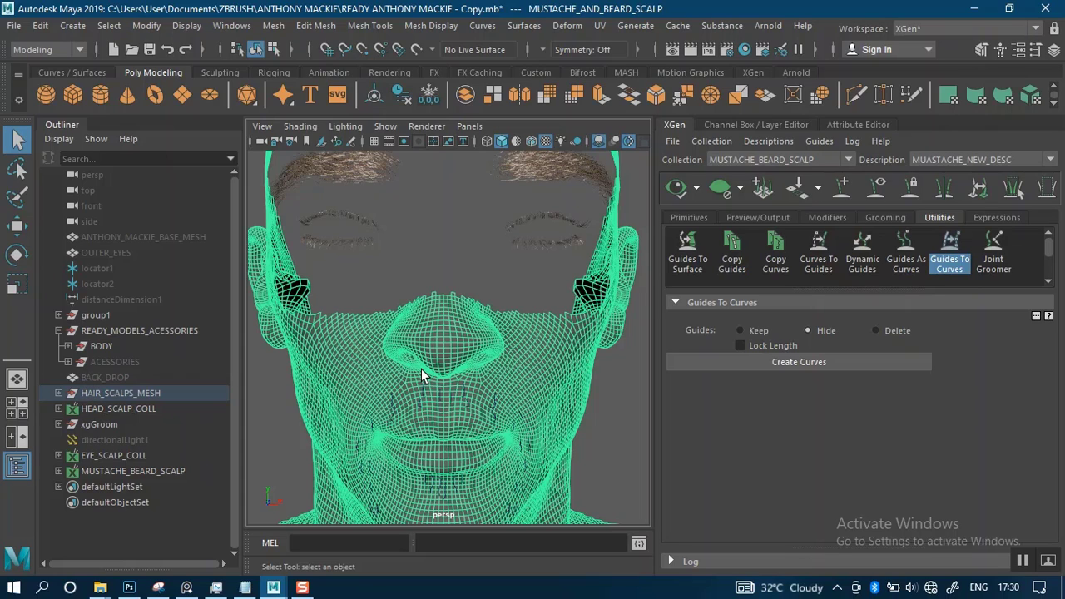
key(ctrl+h)
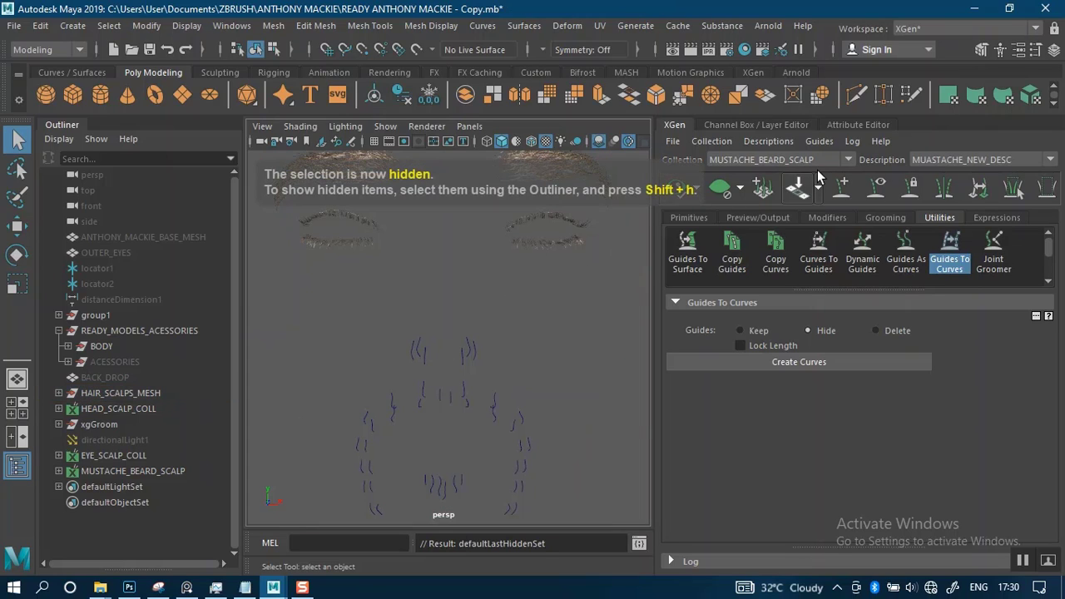
click(821, 161)
click(789, 179)
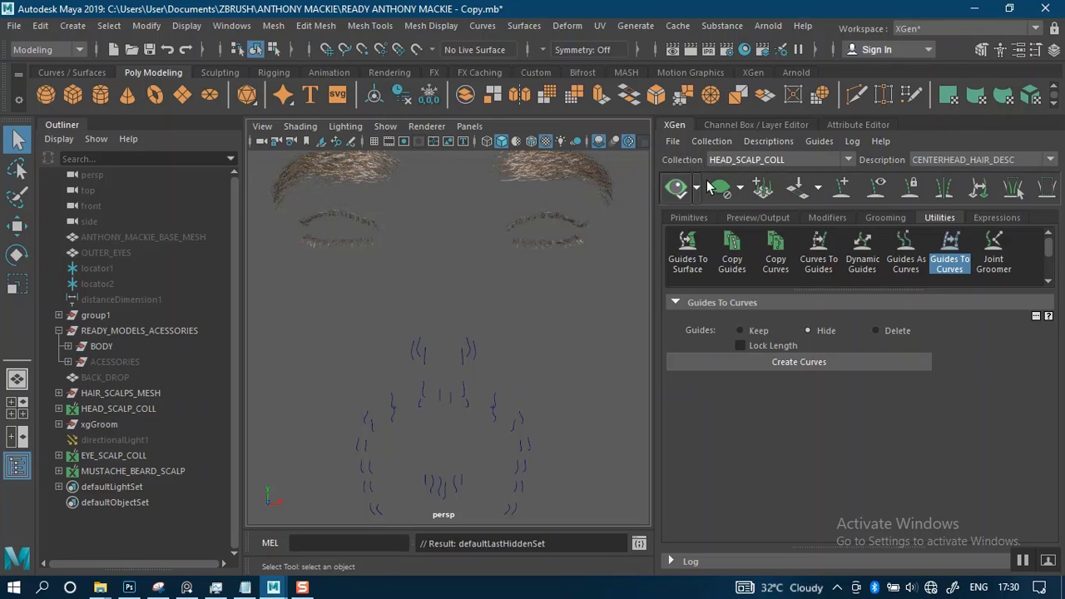
click(724, 160)
click(759, 176)
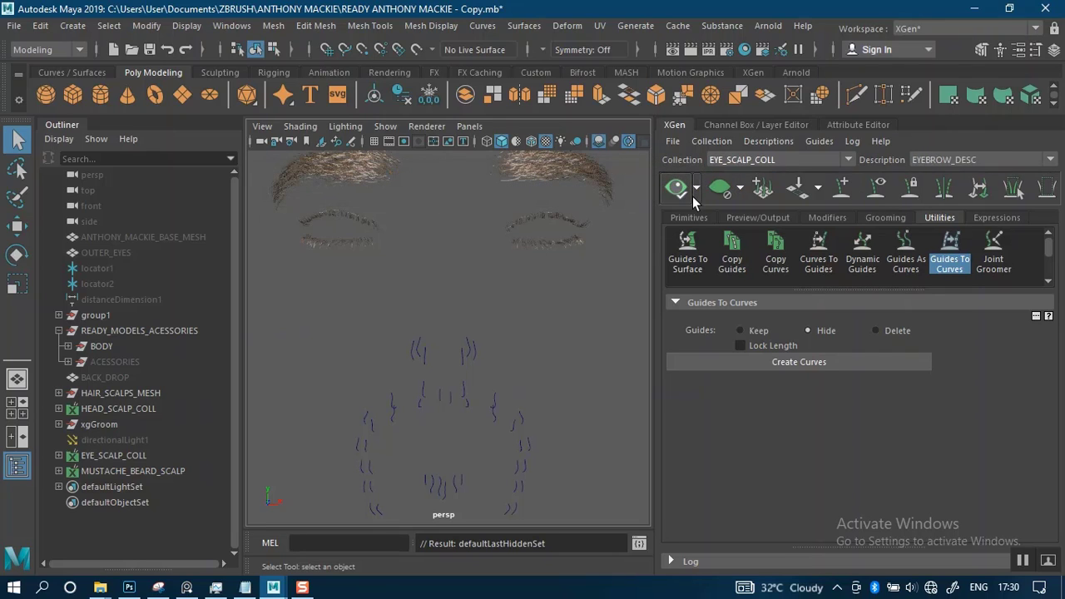
click(729, 192)
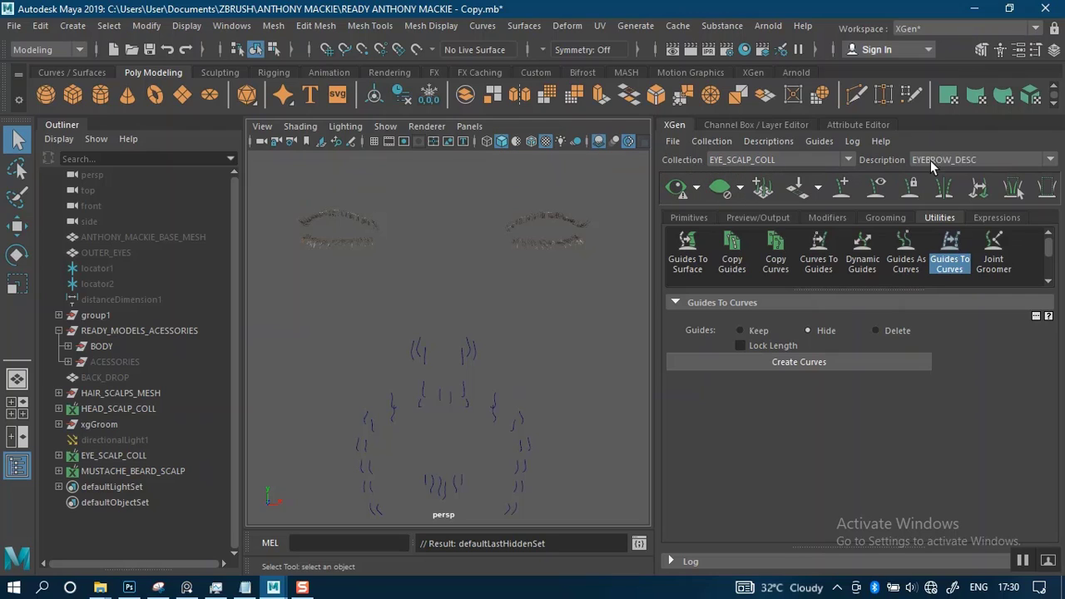
click(943, 159)
click(953, 179)
click(721, 188)
Unhide the LOW_AFRICAN_MALE1 mesh in the BODY group of READY_MODELS_ACESSORIES
click(68, 346)
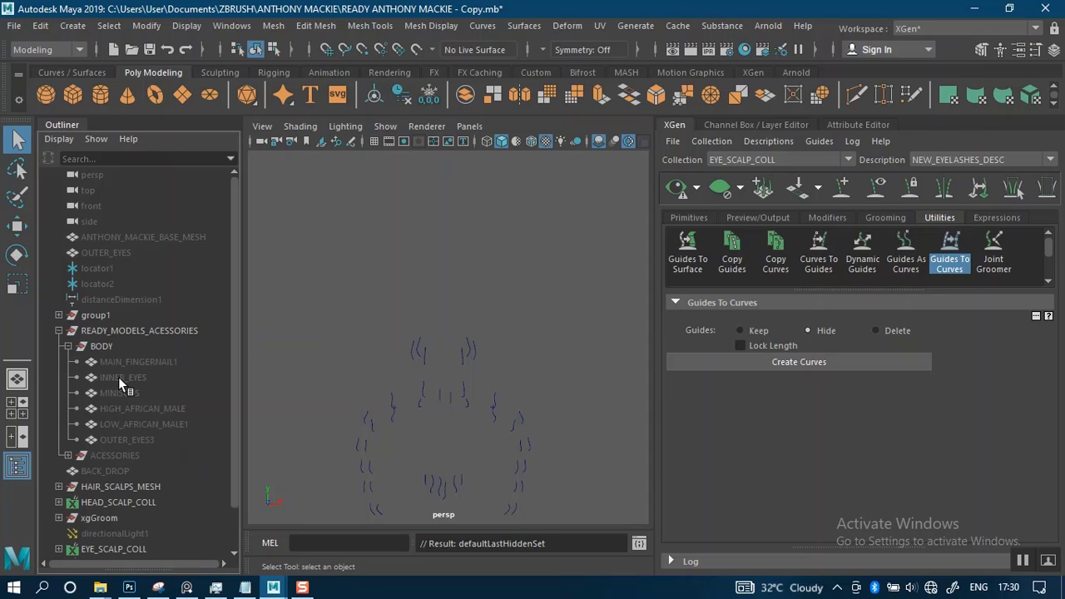
click(131, 424)
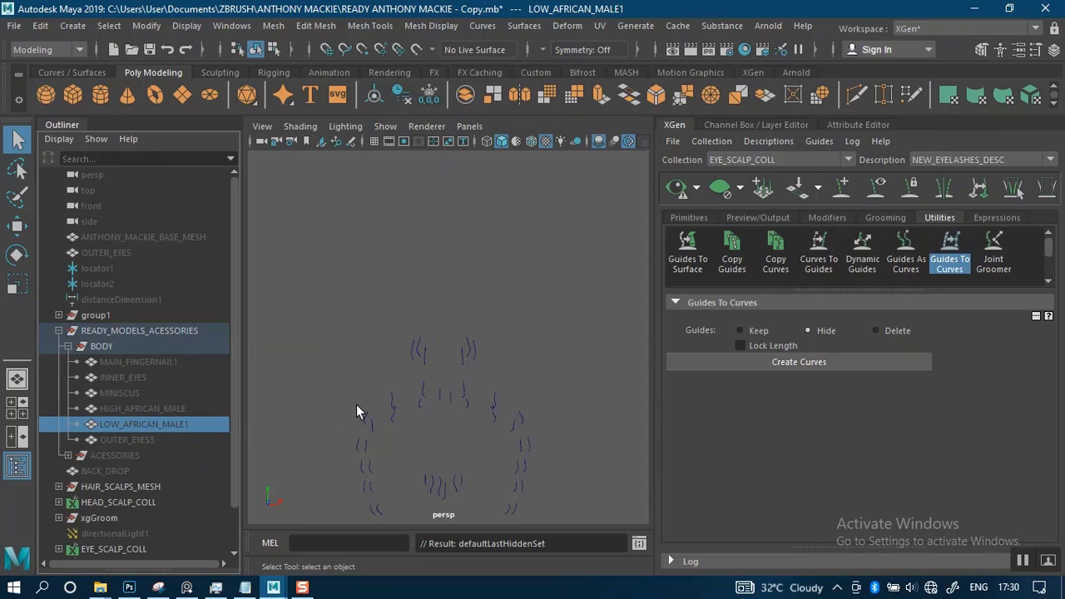
key(shift+h)
alt+right_drag(533, 402, 509, 351)
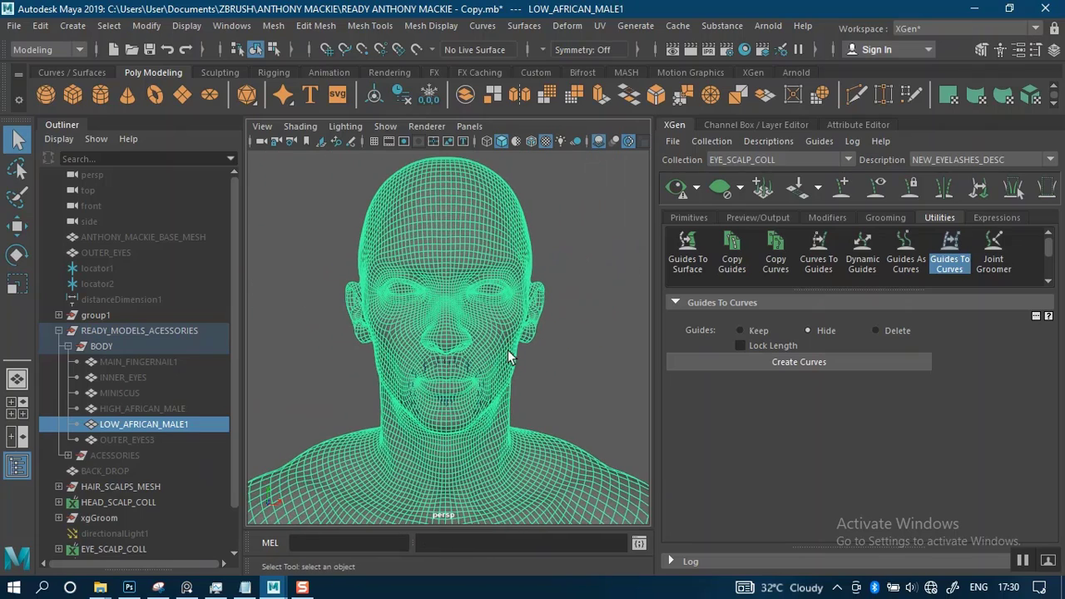
scroll(518, 360, up, 1)
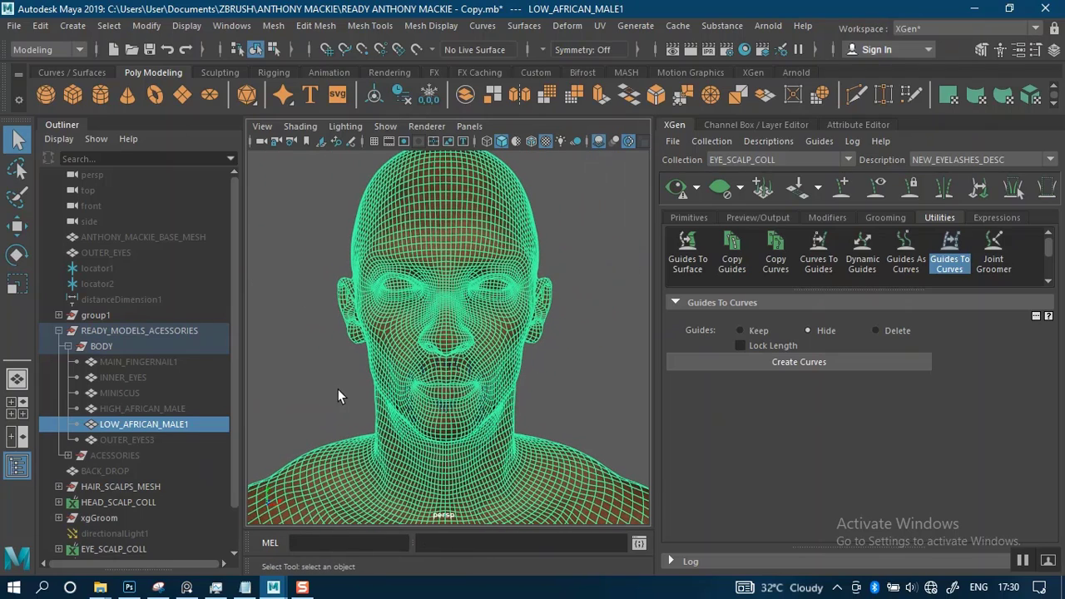
Duplicate the LOW_AFRICAN_MALE1 mesh and hide the original
key(ctrl+d)
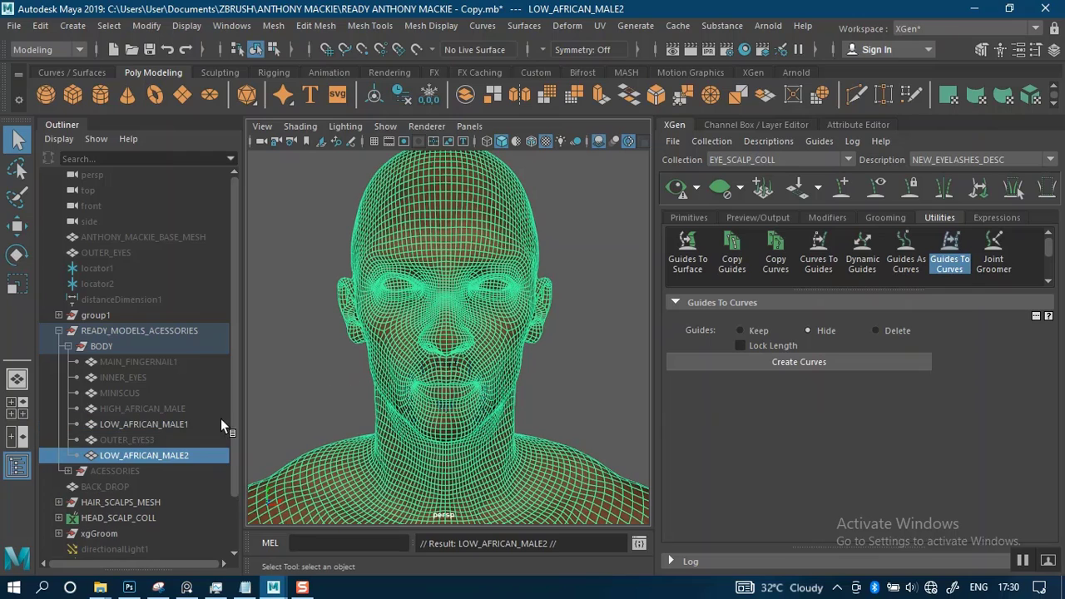
click(127, 424)
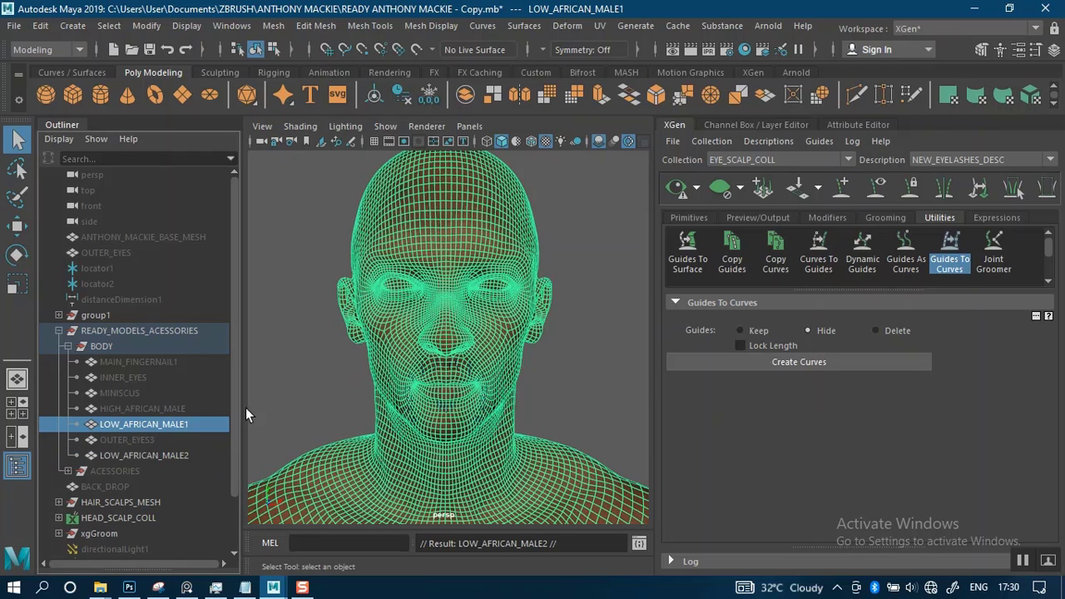
key(ctrl+h)
Rename the duplicated body mesh as NEW_BEARD_SCALP
click(207, 455)
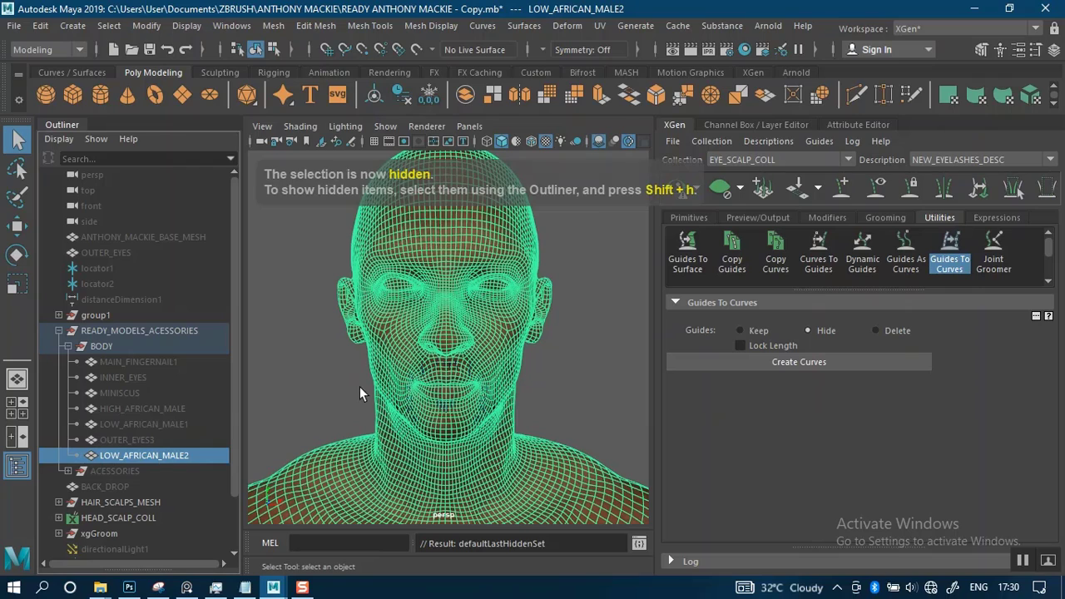
double_click(171, 455)
text(new)
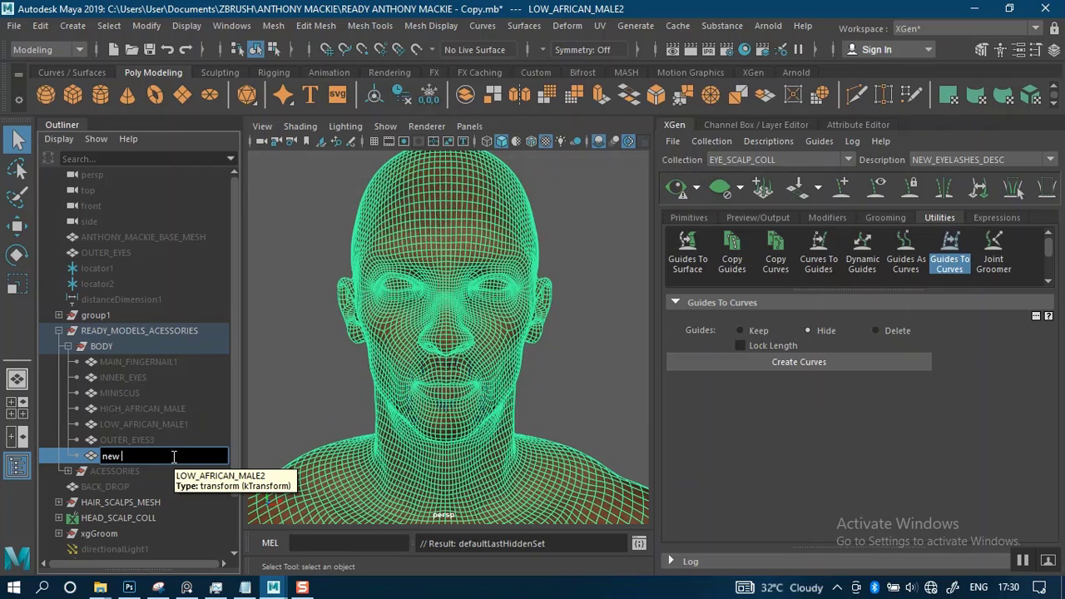
key(BackSpace)
key(BackSpace)
key(BackSpace)
key(Caps_Lock)
text(NEW)
text( BEARD)
key(Return)
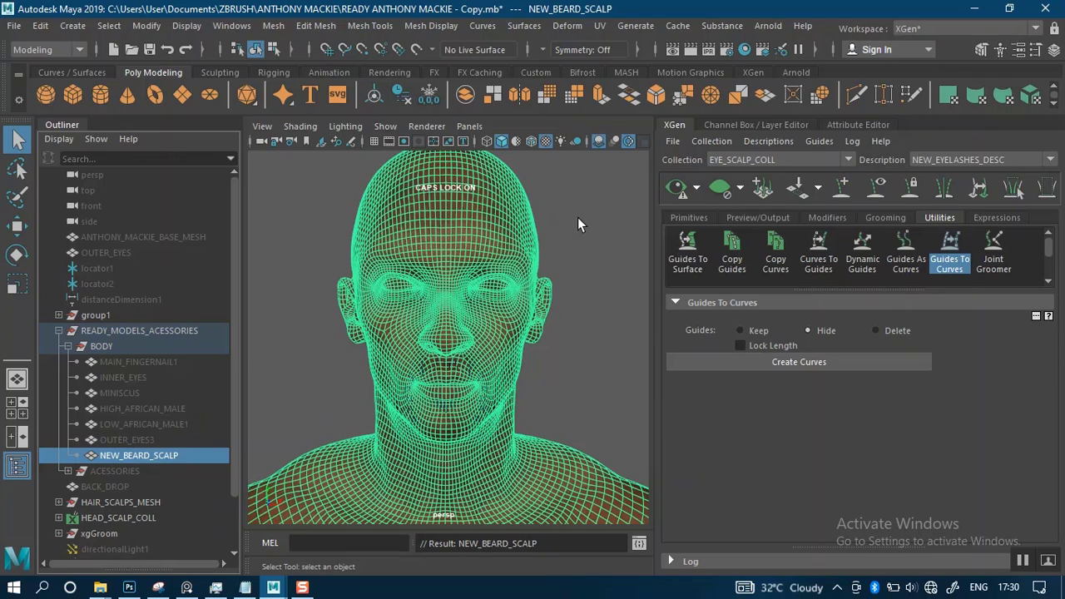
Assign a new Lambert material to the NEW_BEARD_SCALP mesh
right_click(466, 239)
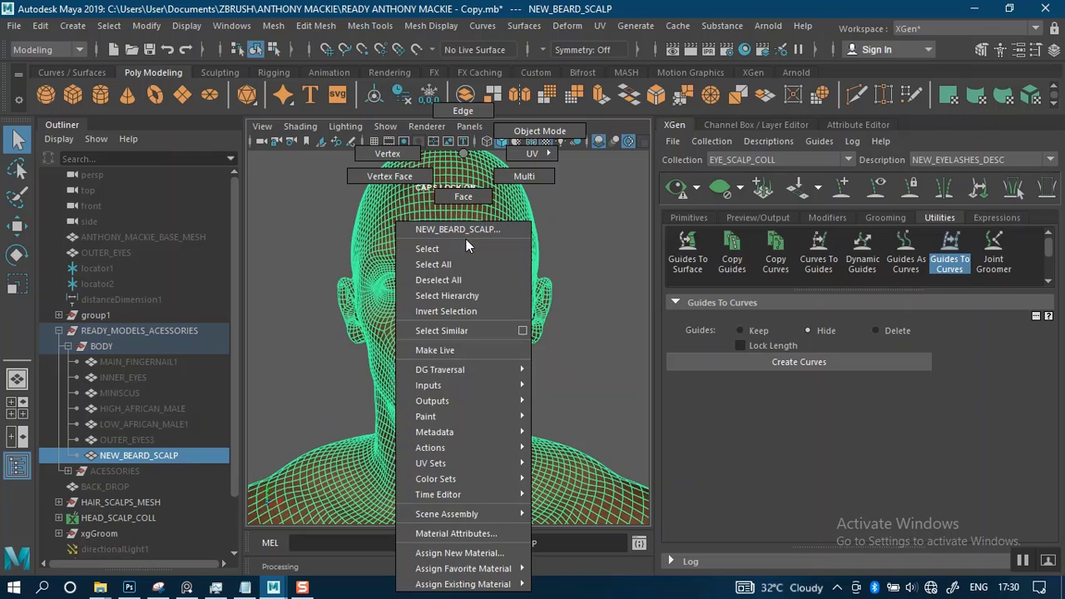
click(491, 553)
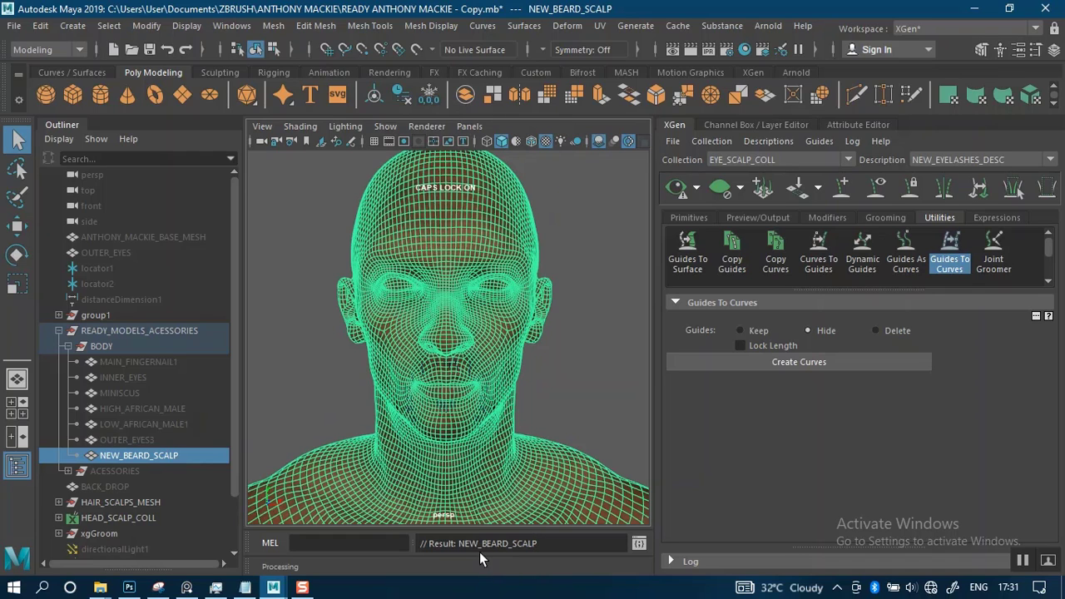
right_click(457, 346)
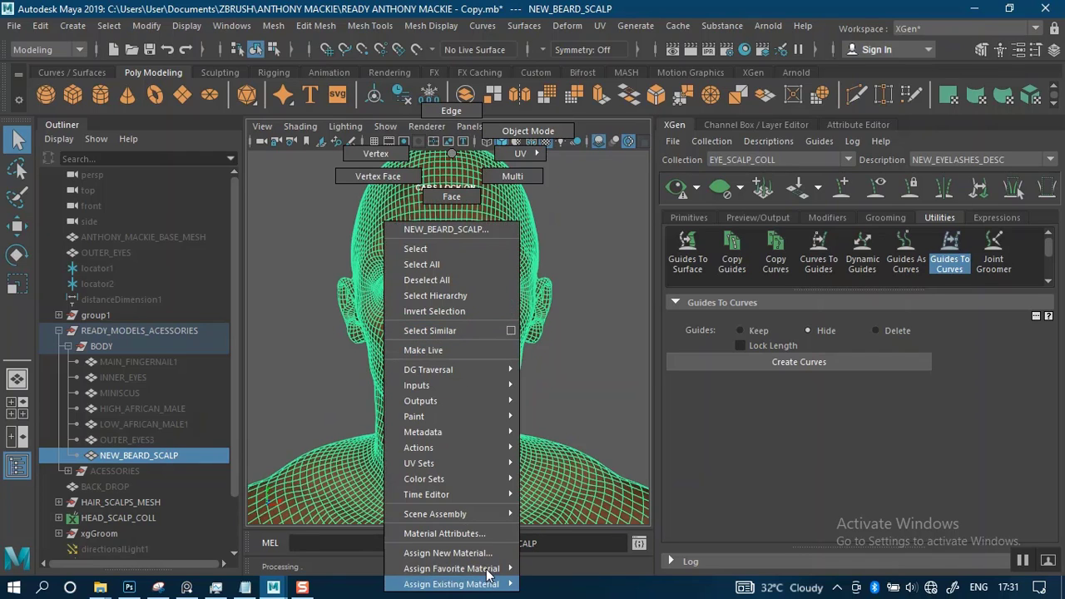
mouse_move(489, 574)
click(553, 406)
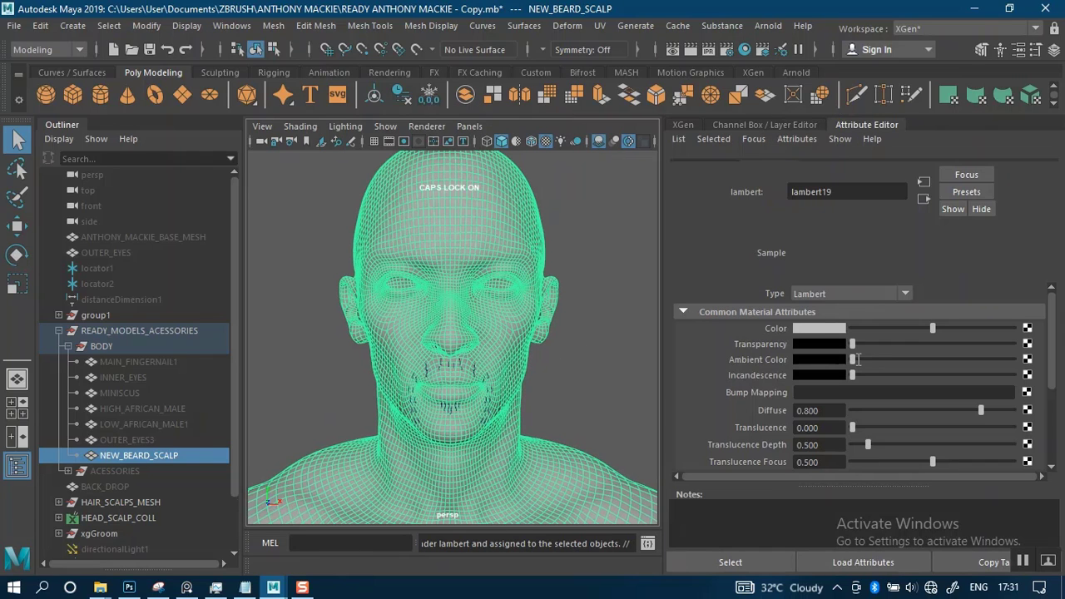
key(ctrl+z)
key(ctrl+z)
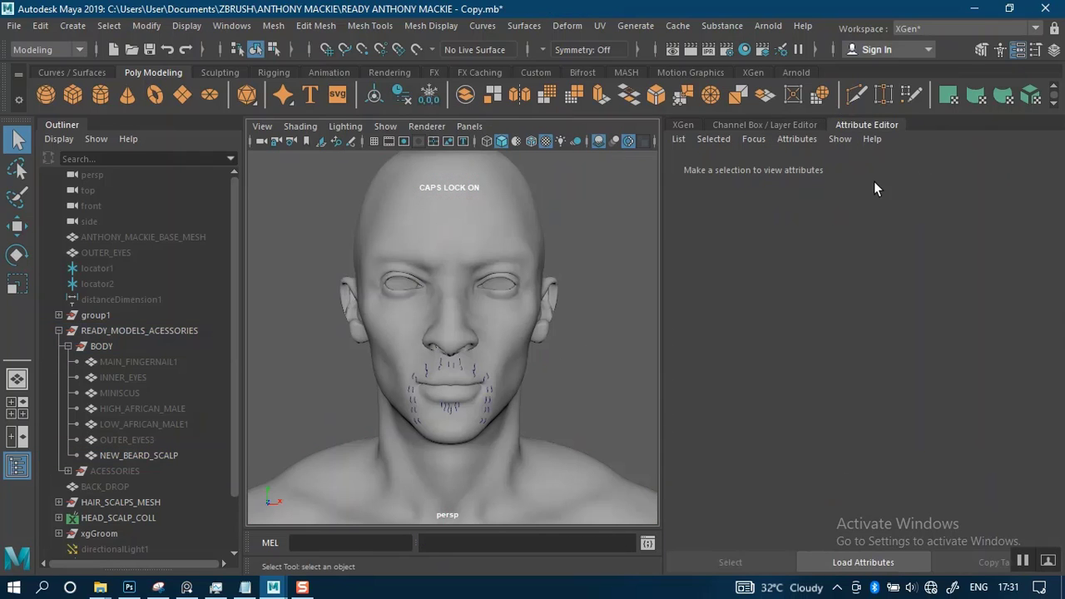
Darken the color of the new Lambert material on NEW_BEARD_SCALP to a dark gray
click(467, 212)
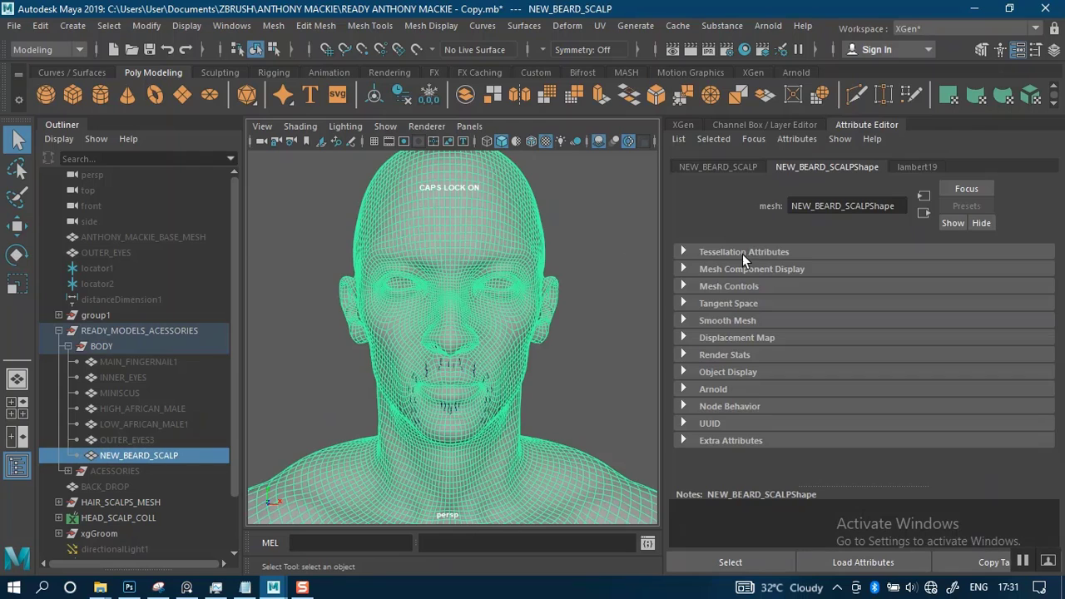
click(916, 167)
click(871, 342)
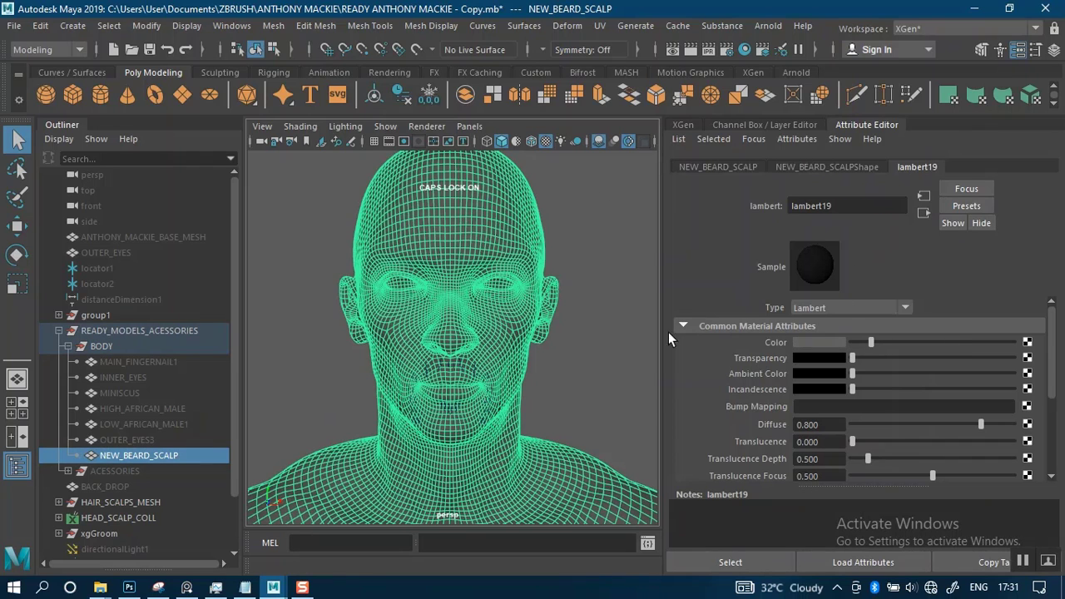
click(589, 315)
click(479, 282)
Rename the Lambert material of the NEW_BEARD_SCALP mesh as BEARD_SCALP
double_click(845, 205)
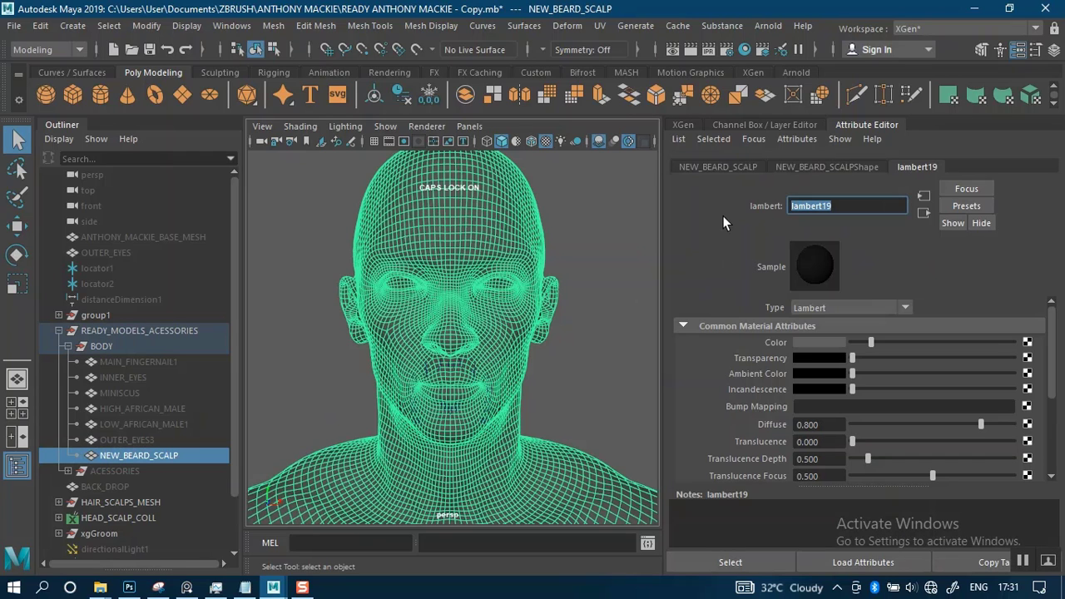
text(BEARD SCALP)
key(Return)
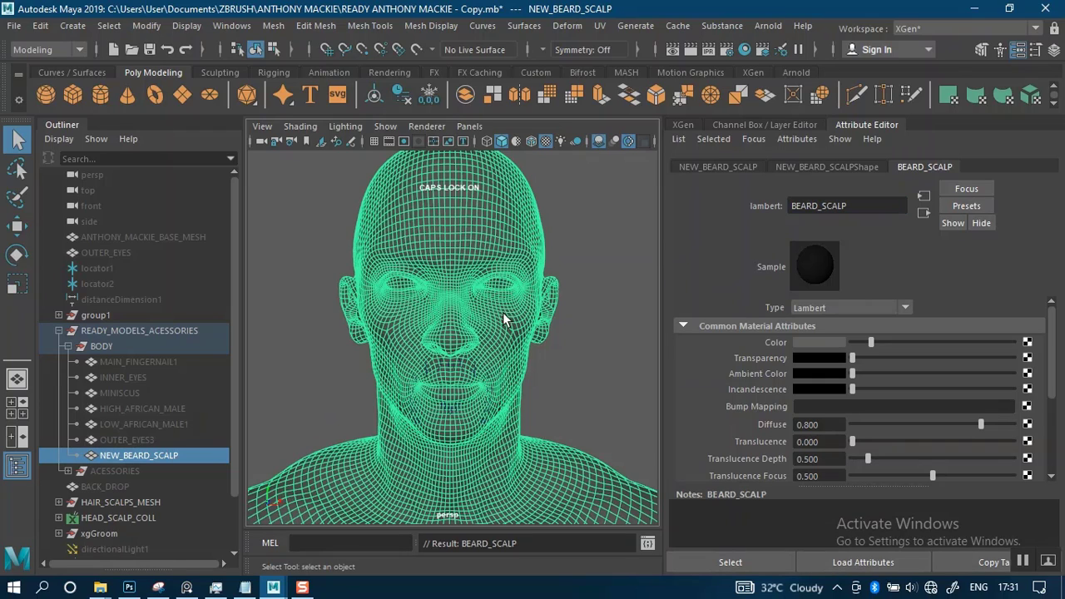
Deselect the mesh and examine the mustache and beard curves against the darkened face
scroll(569, 393, up, 2)
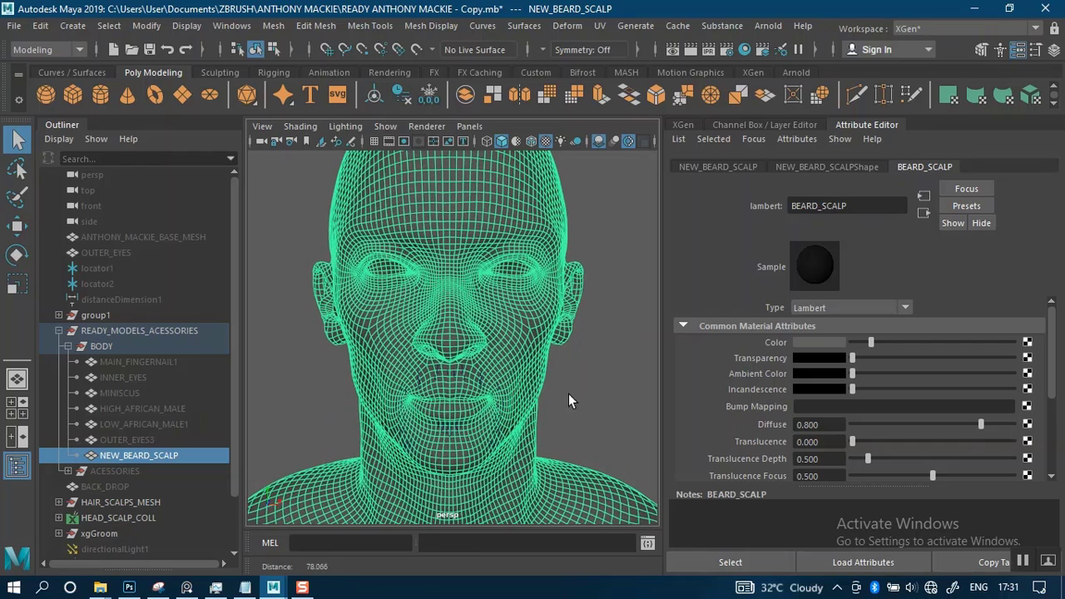
click(581, 396)
alt+right_drag(557, 375, 559, 437)
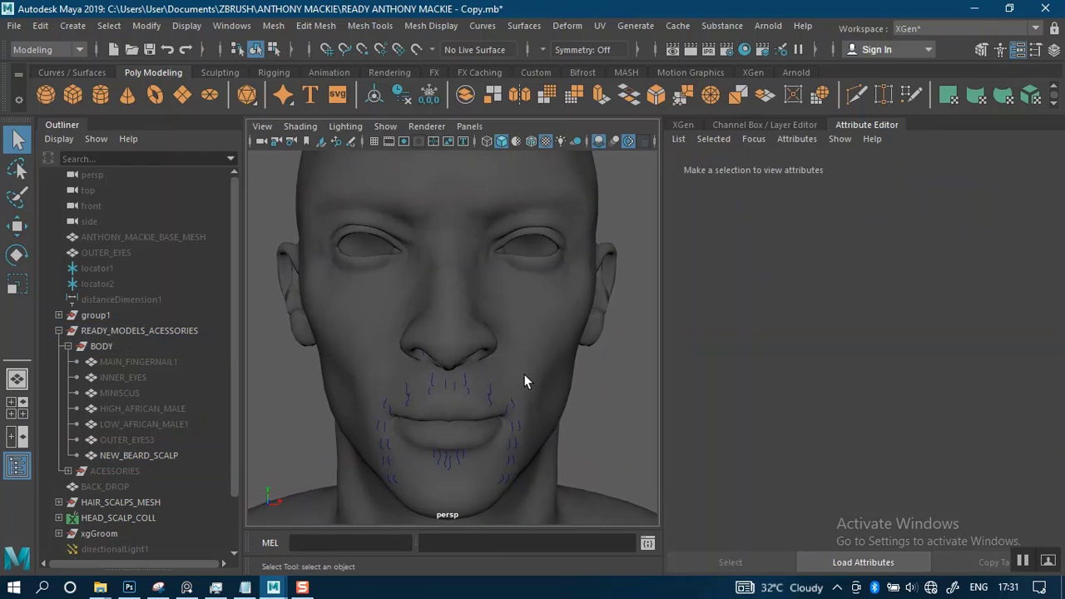
alt+middle_drag(539, 358, 536, 383)
alt+right_drag(550, 368, 548, 348)
alt+middle_drag(537, 361, 521, 355)
alt+right_drag(541, 359, 573, 369)
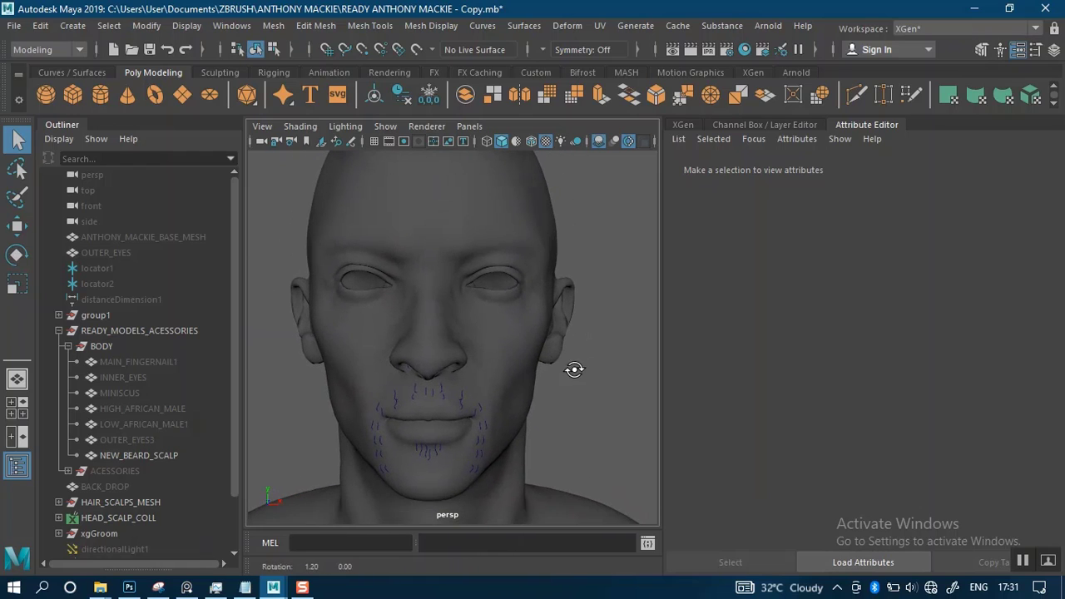
Select the NEW_BEARD_SCALP mesh and show its head in profile in the side orthographic view
click(499, 343)
alt+drag(602, 350, 423, 359)
alt+right_drag(493, 320, 473, 246)
alt+middle_drag(522, 309, 451, 299)
alt+right_drag(532, 332, 546, 351)
alt+drag(553, 341, 521, 329)
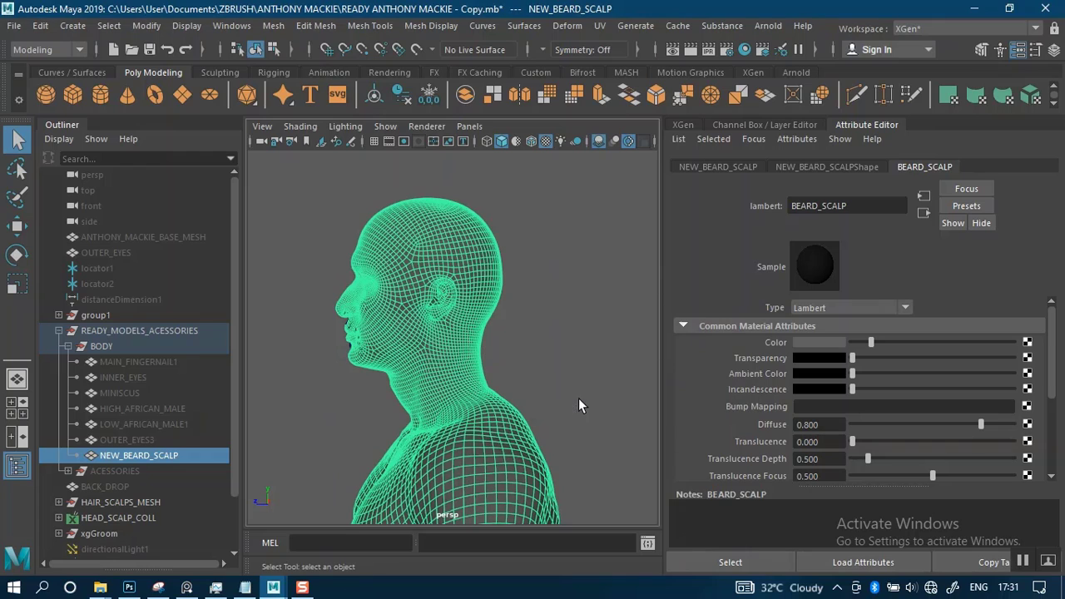
key(space)
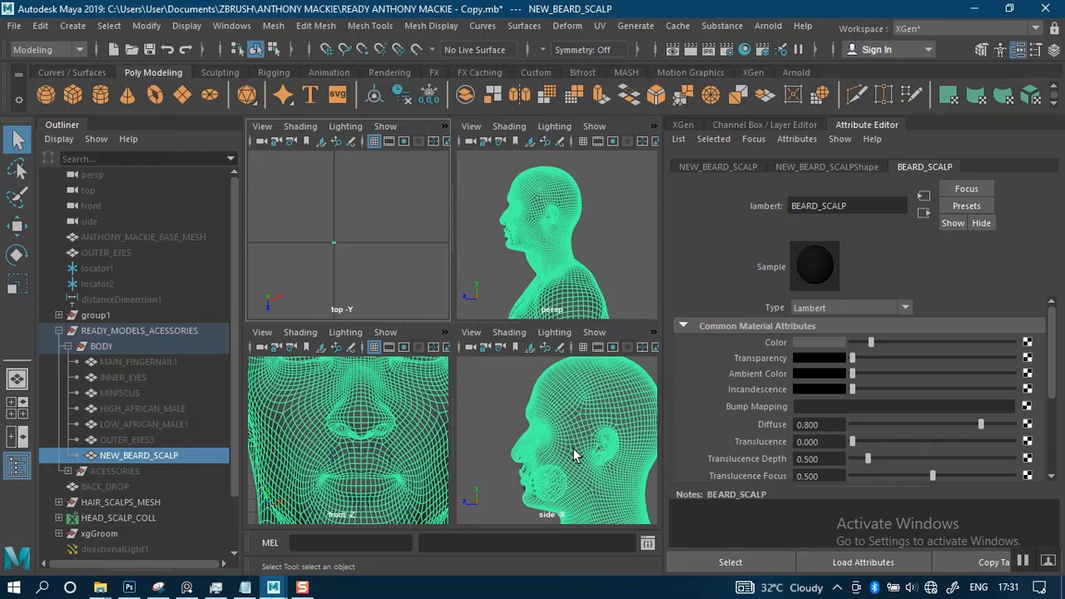
key(space)
alt+right_drag(550, 433, 533, 265)
alt+middle_drag(546, 408, 464, 341)
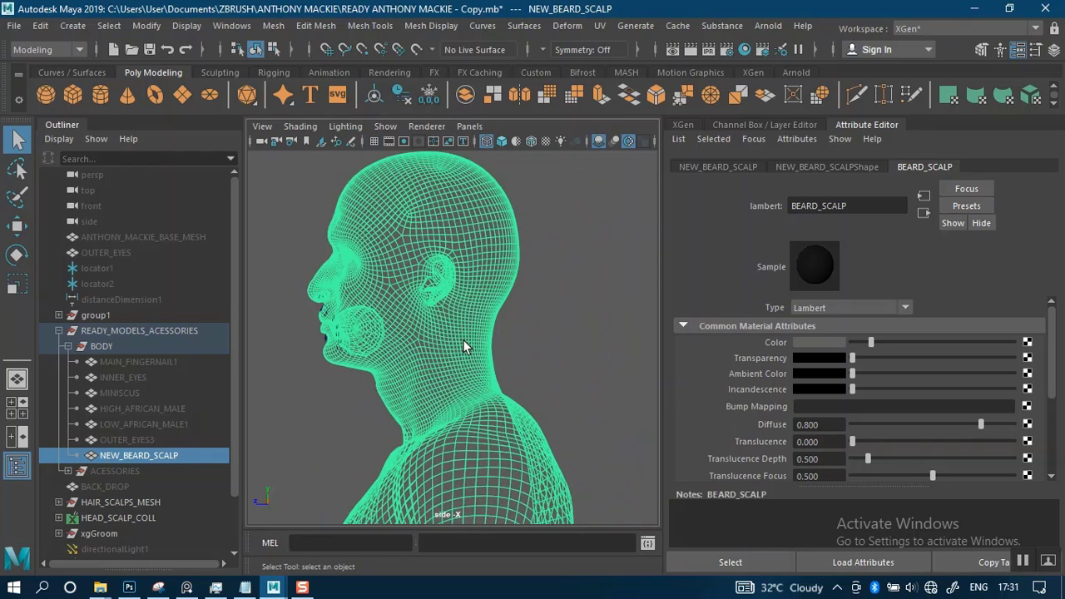
Lasso the NEW_BEARD_SCALP faces from the nose bridge down to the neck, invert the selection, and delete the remaining head and body faces
alt+right_drag(463, 347, 493, 307)
right_drag(430, 291, 421, 198)
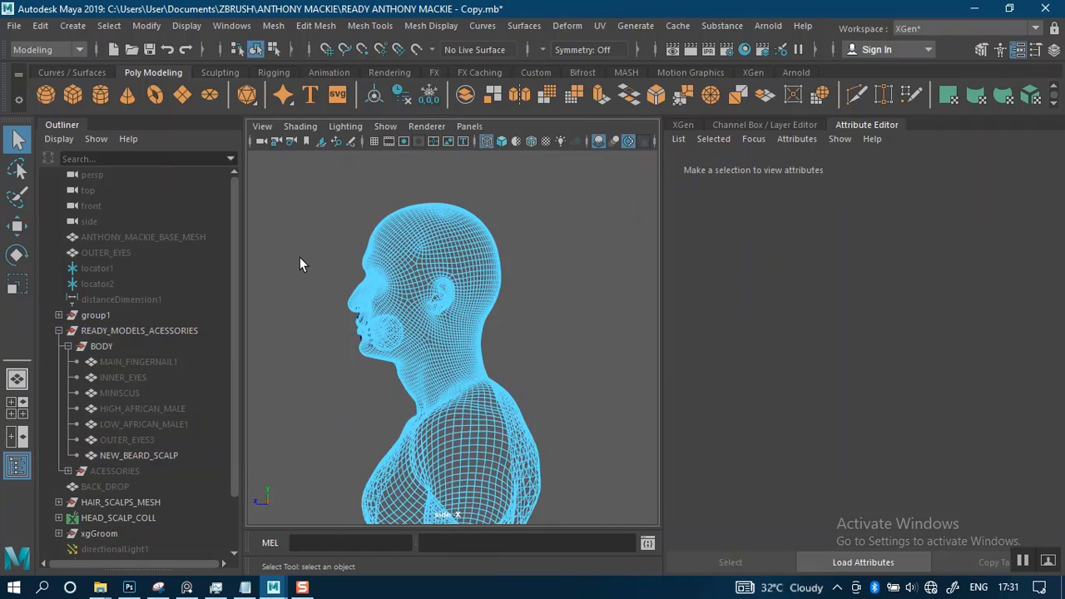
drag(377, 346, 518, 379)
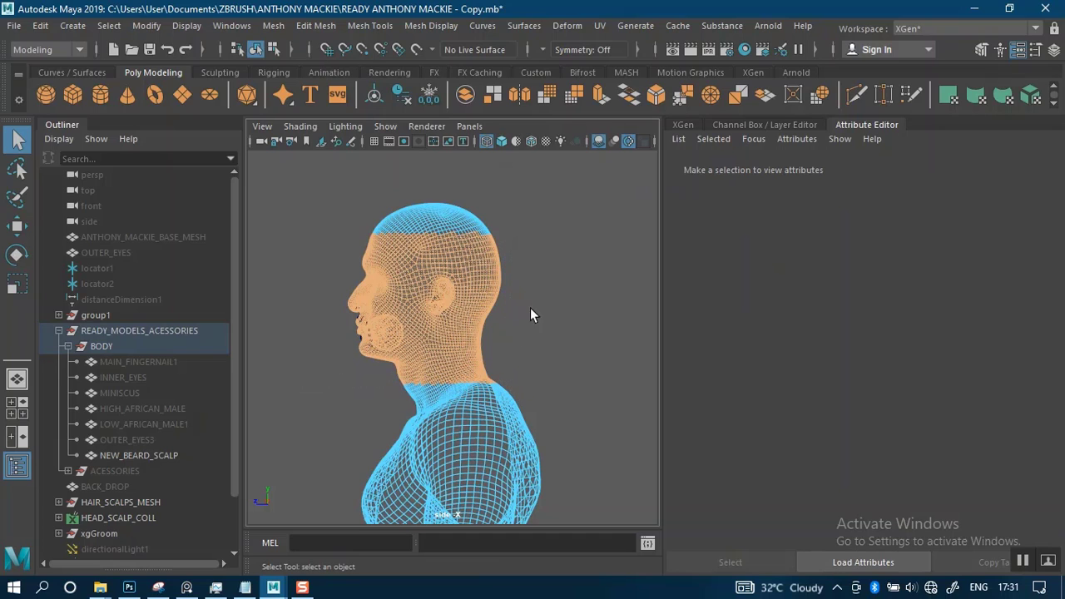
click(530, 309)
click(17, 168)
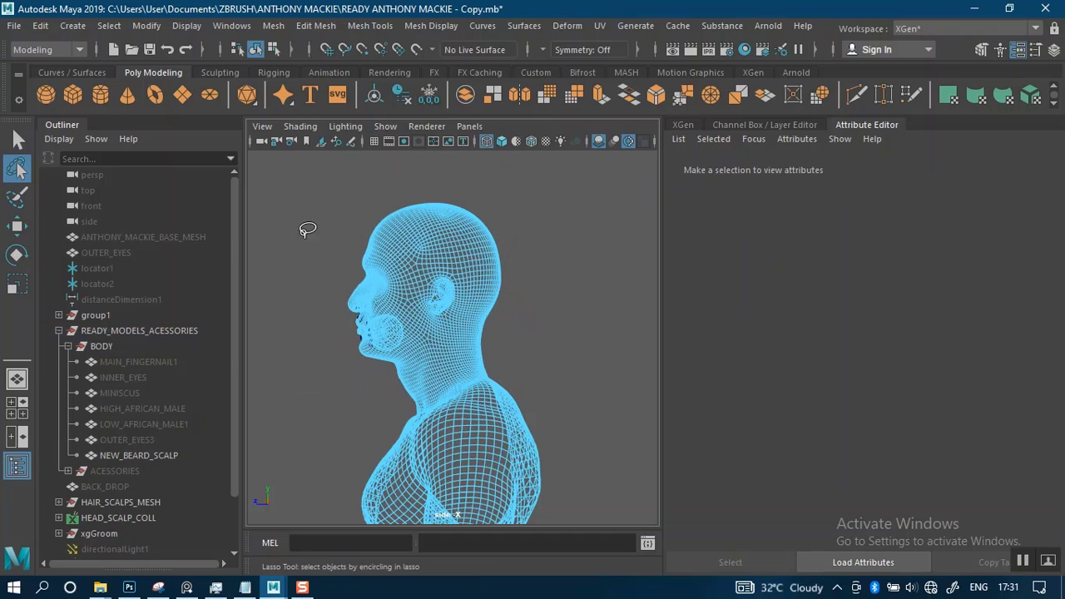
mouse_move(275, 267)
mouse_down()
mouse_move(350, 247)
mouse_move(308, 317)
mouse_move(302, 299)
mouse_move(302, 332)
mouse_move(326, 390)
mouse_move(359, 411)
mouse_move(420, 407)
mouse_move(493, 350)
mouse_move(483, 285)
mouse_move(462, 268)
mouse_move(396, 257)
mouse_move(362, 281)
mouse_move(302, 288)
mouse_up()
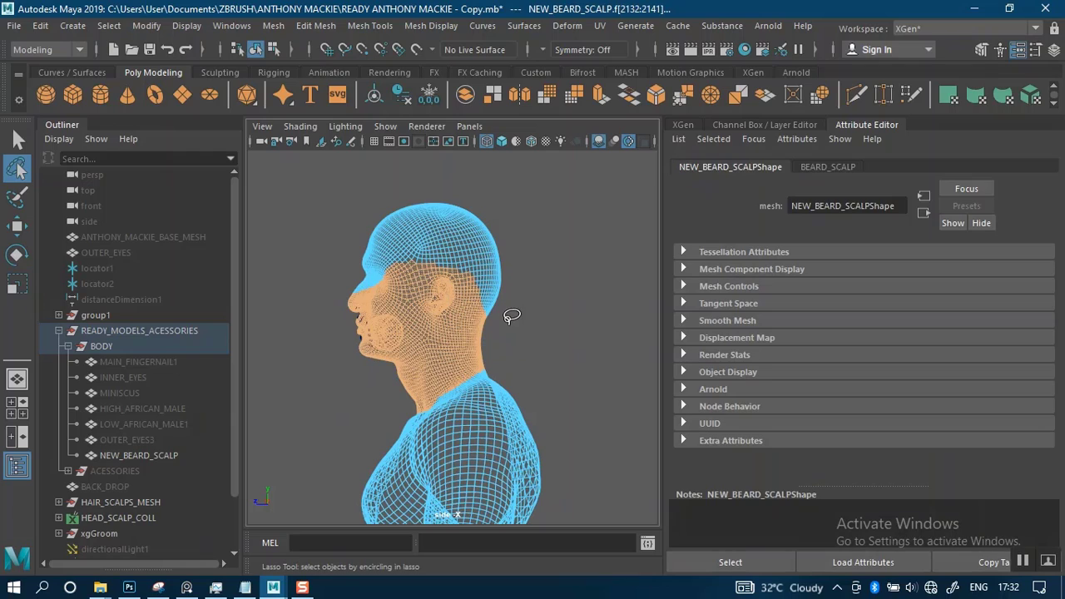
key(ctrl+shift+i)
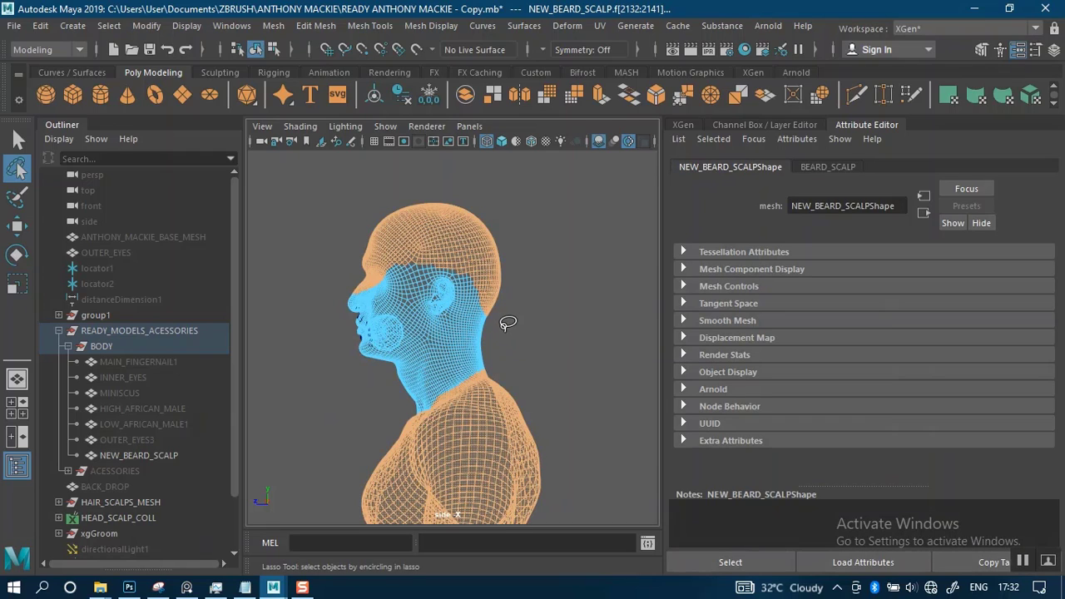
key(Delete)
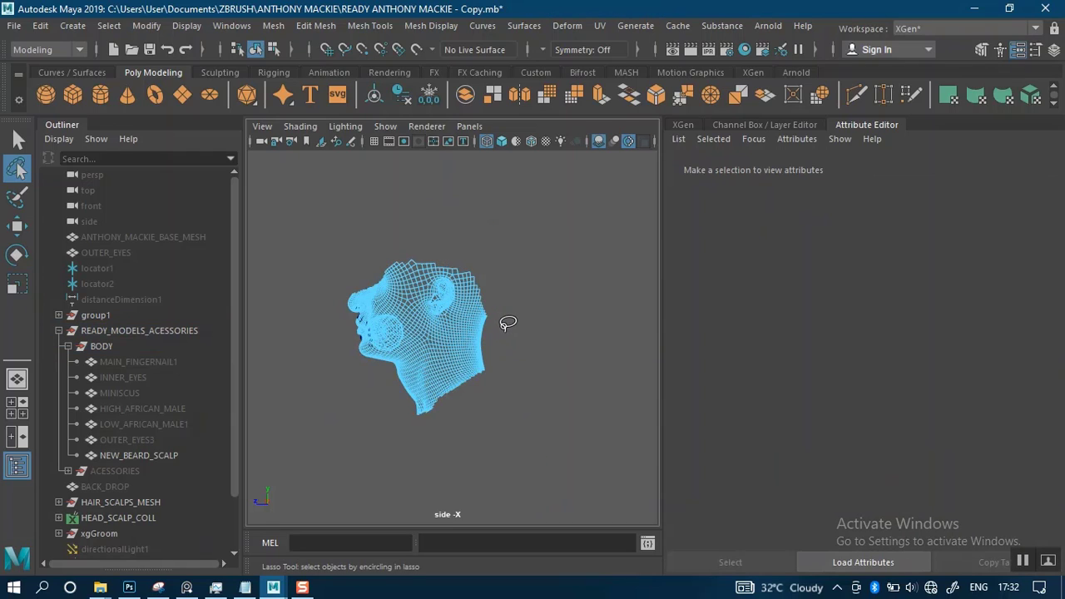
Examine the trimmed scalp mesh in the side and perspective views for stray faces around the neck
scroll(430, 360, up, 3)
alt+right_drag(372, 322, 441, 450)
alt+middle_drag(420, 359, 488, 381)
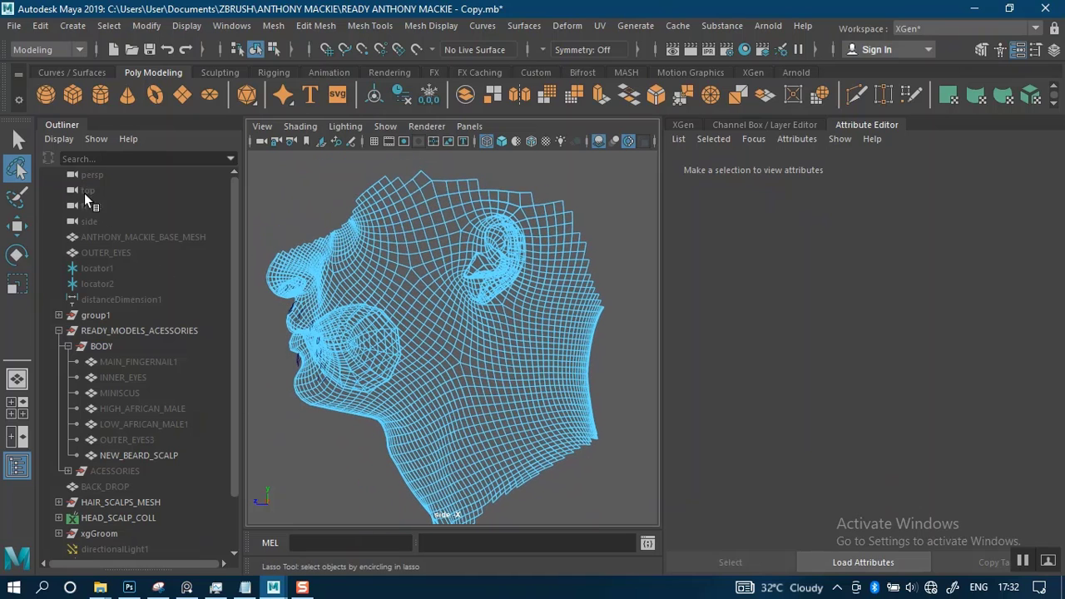
click(15, 135)
mouse_move(367, 300)
alt+right_down()
mouse_move(375, 281)
mouse_move(388, 287)
alt+right_up()
right_drag(441, 284, 476, 273)
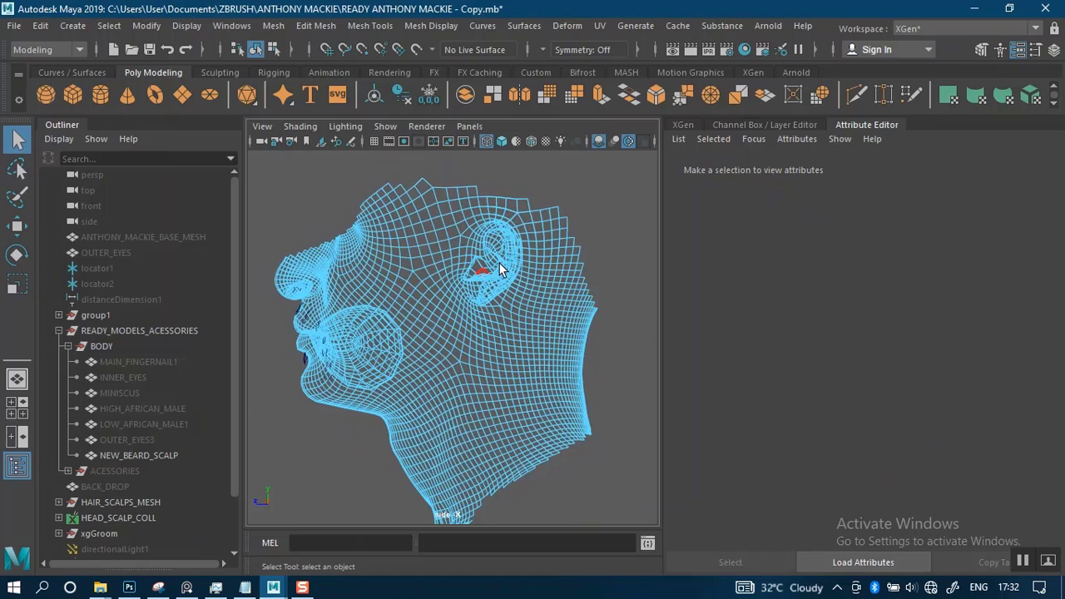
key(space)
key(space)
key(space)
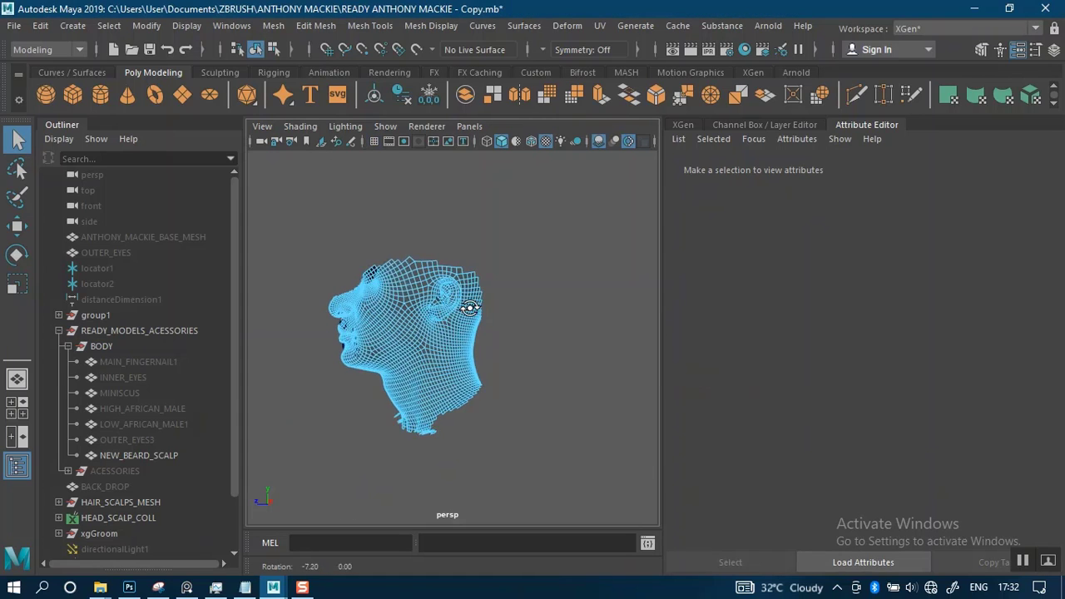
alt+drag(486, 300, 527, 296)
alt+middle_drag(528, 296, 542, 298)
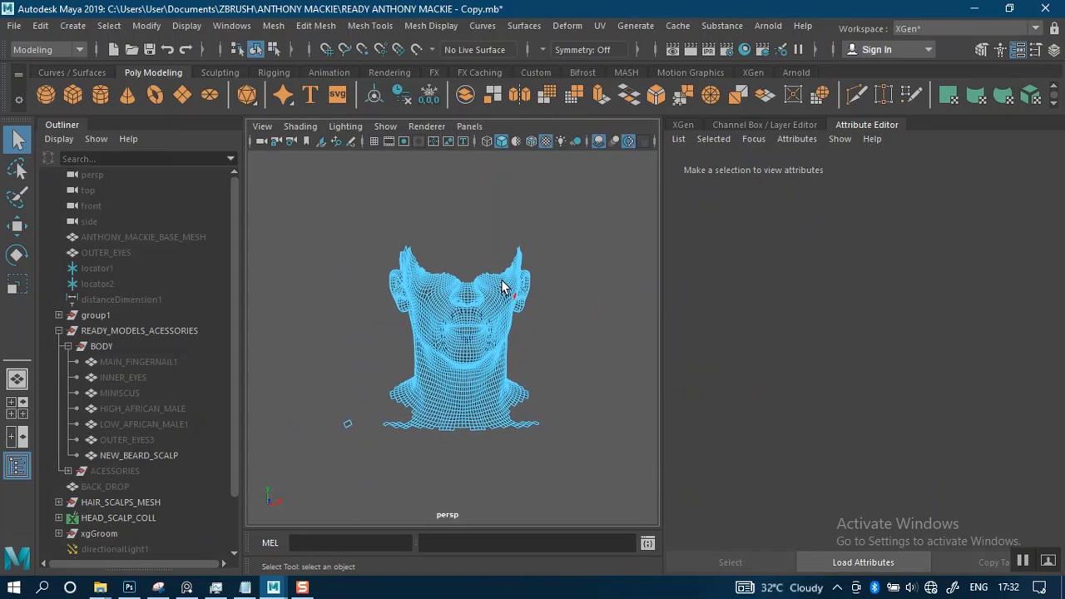
alt+right_drag(504, 288, 519, 364)
alt+drag(514, 354, 412, 303)
Set symmetry to Object X and delete the isolated stray face beside the neck
click(581, 49)
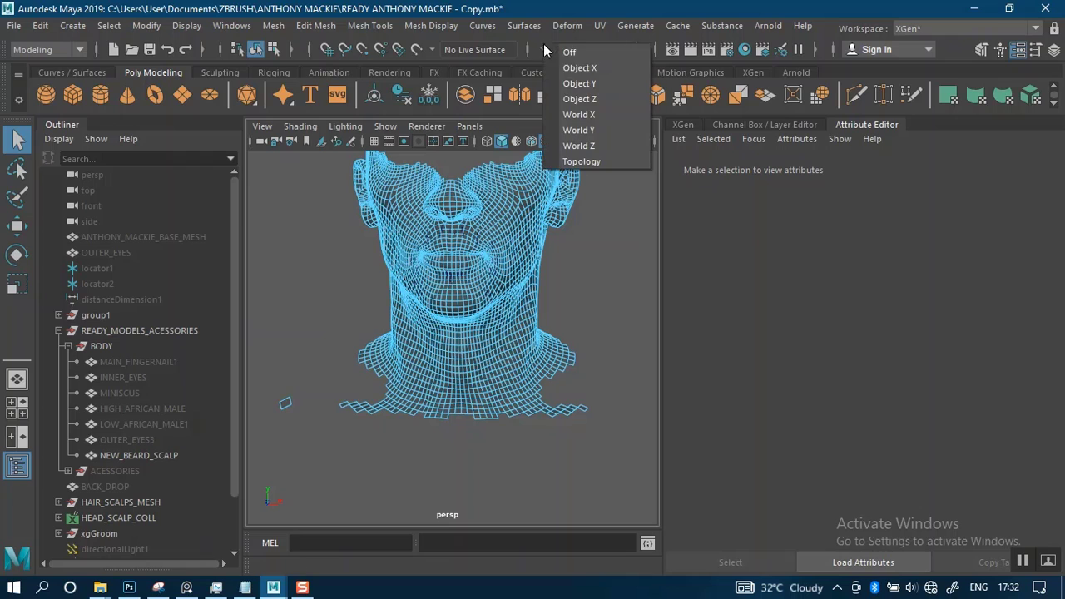
click(583, 69)
mouse_move(368, 361)
alt+mouse_down()
mouse_move(376, 327)
mouse_move(364, 355)
alt+mouse_up()
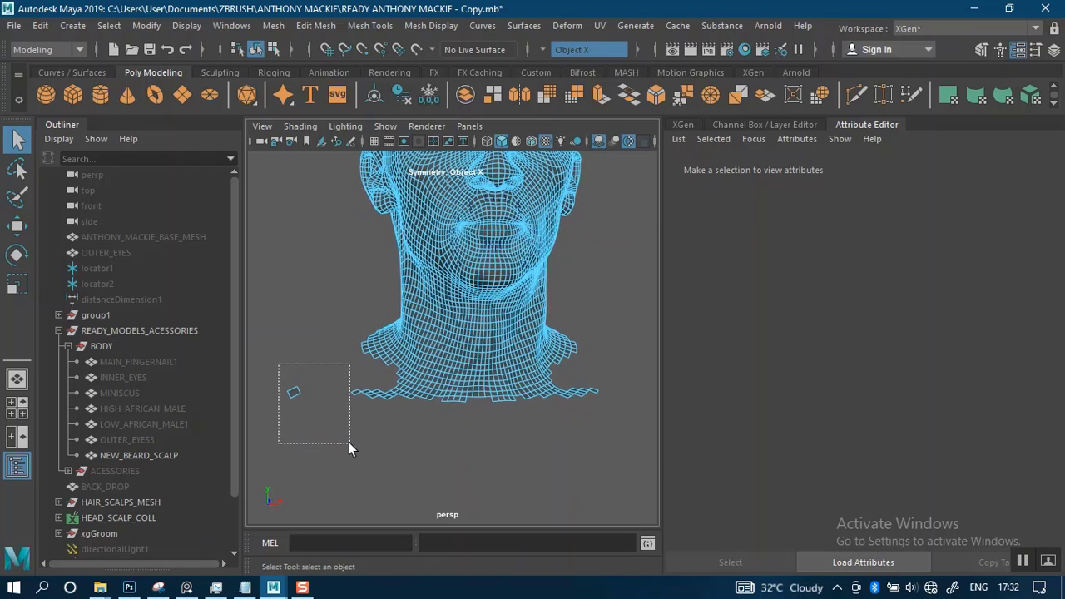
drag(349, 442, 364, 450)
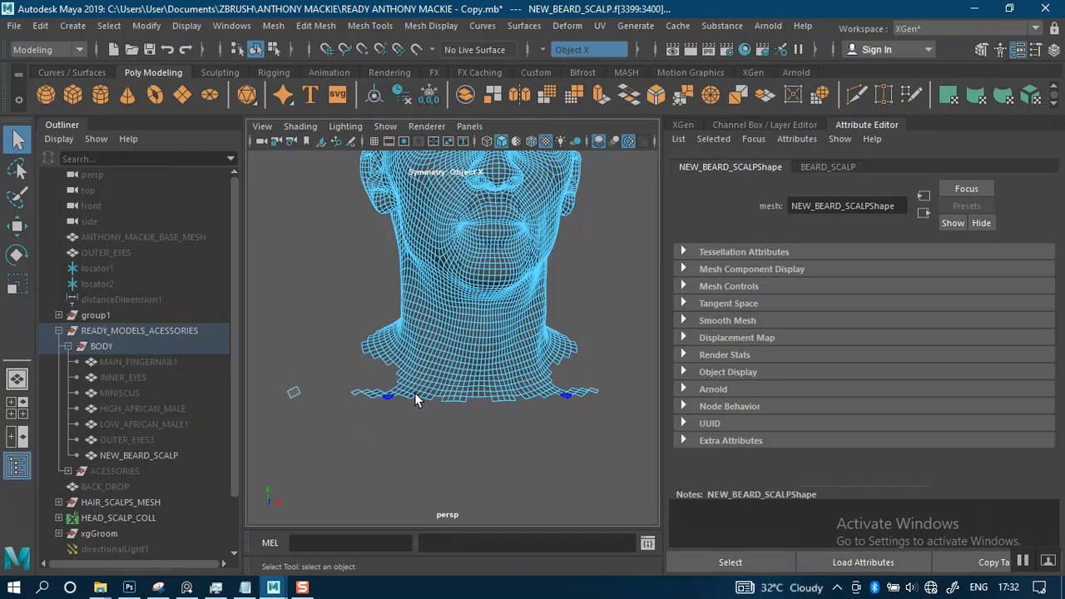
click(396, 421)
Delete the loose protruding faces at both lower corners of the neck edge
scroll(387, 417, up, 3)
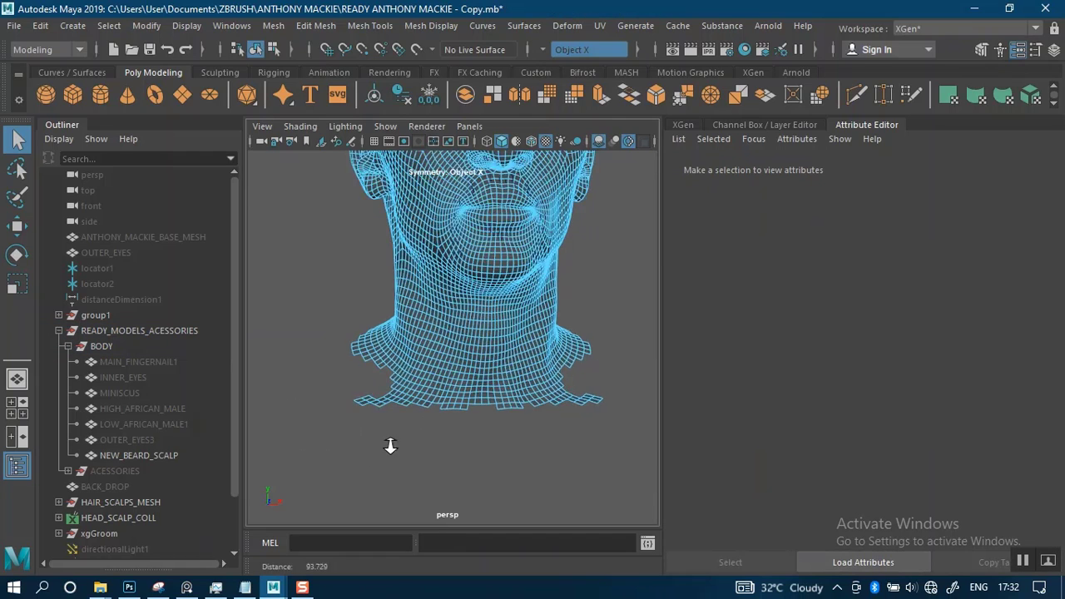
drag(366, 450, 374, 450)
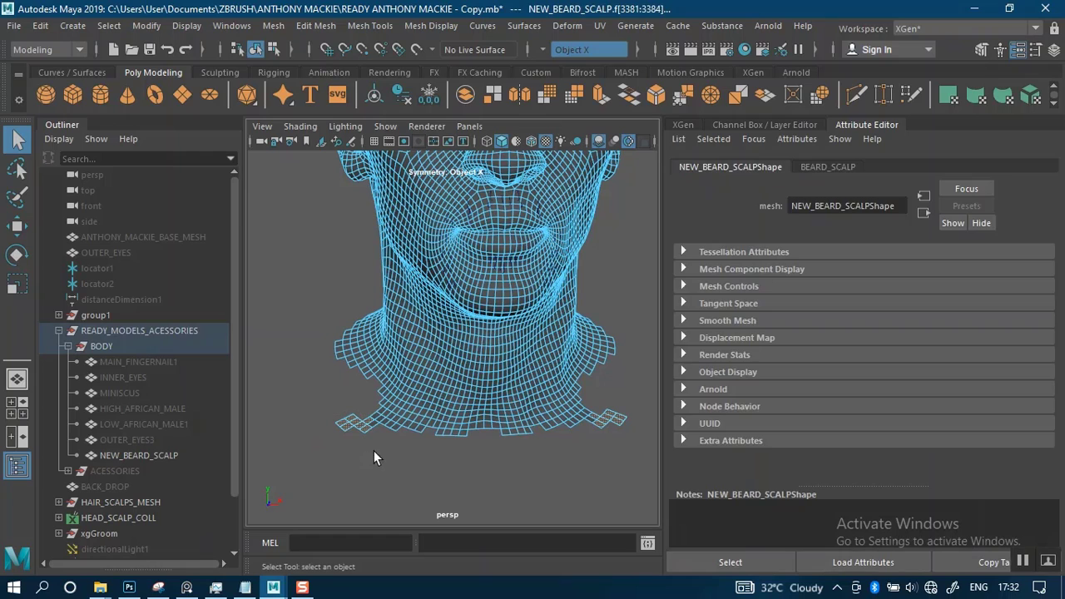
click(373, 429)
scroll(412, 443, up, 2)
scroll(424, 445, up, 3)
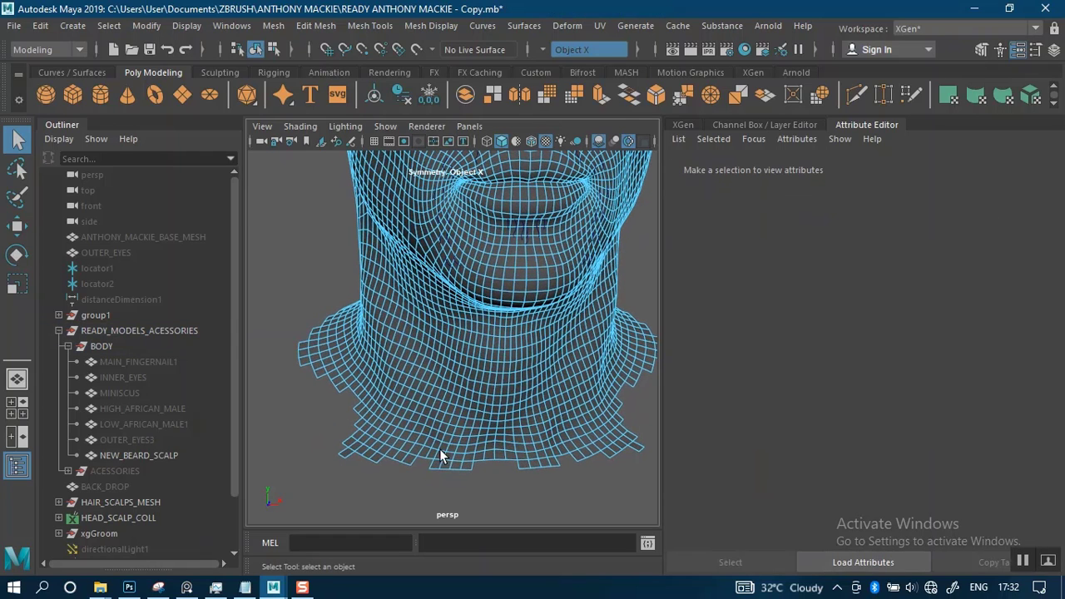
From inside the head, select the connected faces of the inner mouth cavity and delete them
right_drag(430, 454, 436, 200)
alt+drag(391, 454, 453, 374)
alt+middle_drag(454, 374, 504, 416)
alt+drag(445, 383, 420, 403)
alt+right_drag(420, 403, 435, 480)
alt+middle_drag(436, 449, 524, 372)
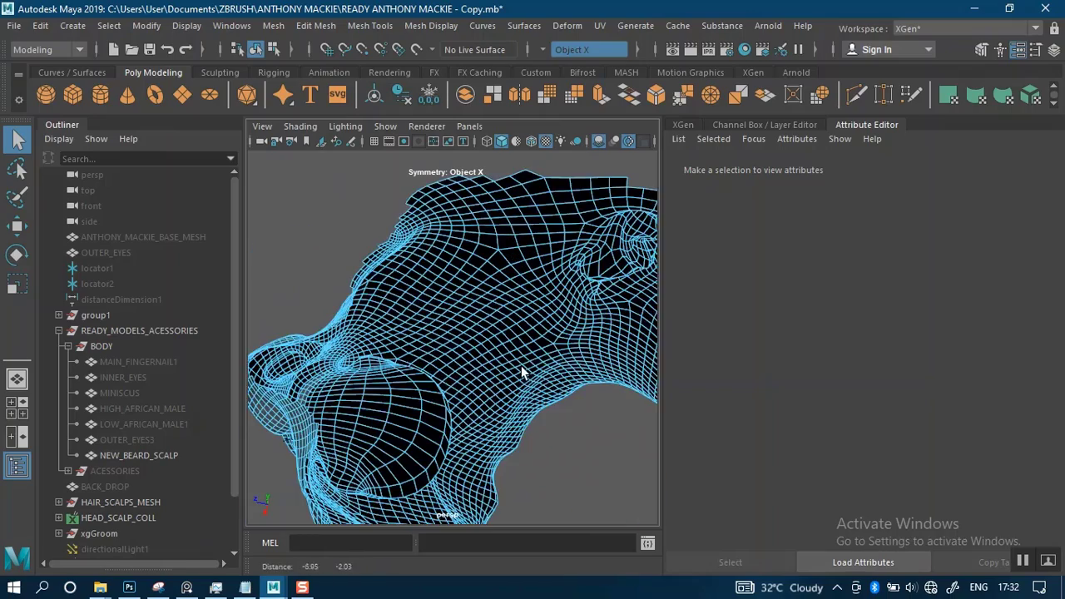
alt+drag(524, 371, 367, 421)
double_click(316, 422)
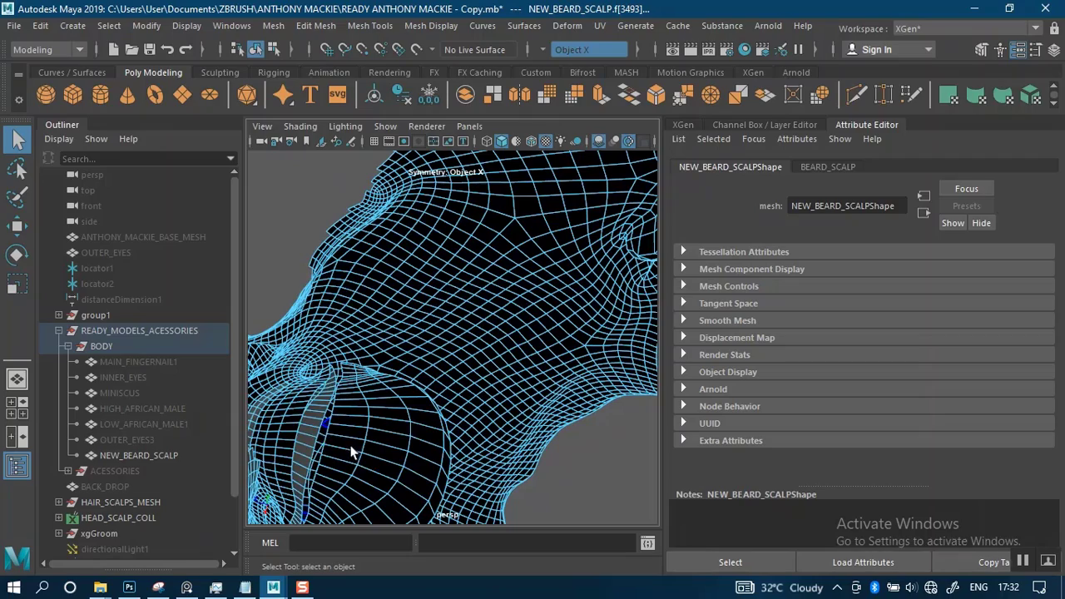
click(353, 448)
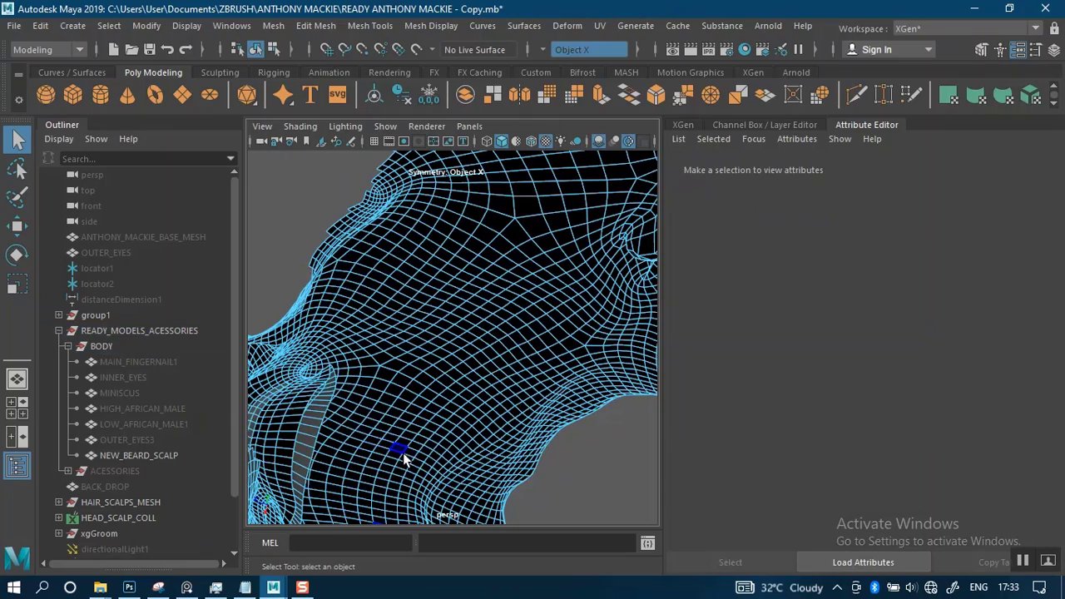
Return the NEW_BEARD_SCALP mesh to object mode and check it from the front together with the facial hair curves
alt+right_drag(403, 457, 386, 392)
alt+drag(386, 392, 536, 298)
alt+right_drag(518, 339, 493, 334)
alt+drag(493, 335, 512, 320)
right_drag(513, 320, 581, 135)
click(630, 273)
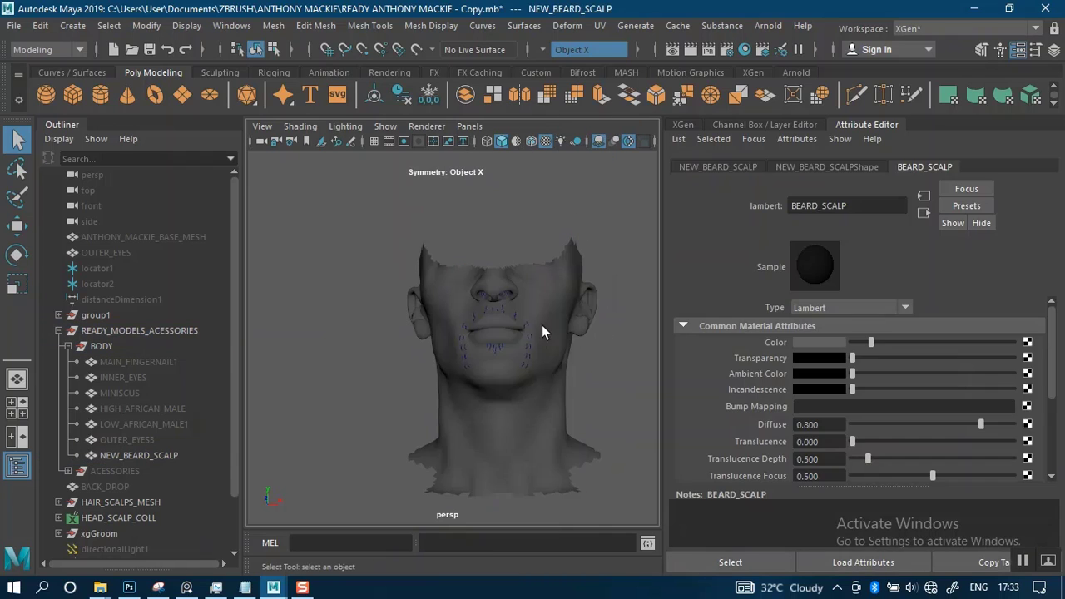
alt+drag(542, 324, 545, 340)
alt+middle_drag(545, 340, 505, 343)
alt+right_drag(506, 338, 534, 337)
click(532, 343)
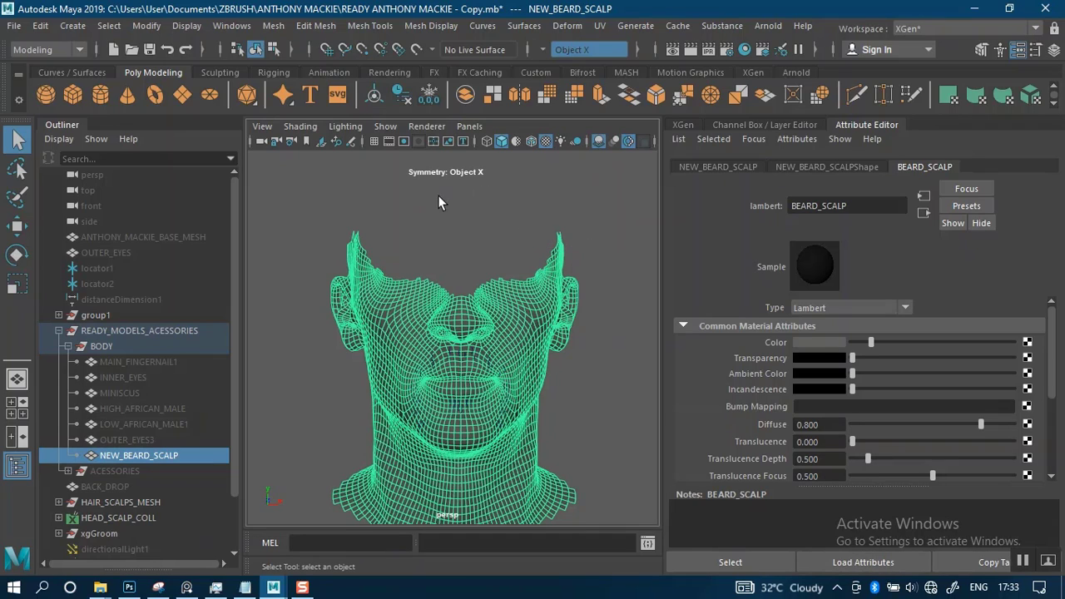
Save the scene over the existing file READY ANTHONY MACKIE.mb
click(15, 28)
click(47, 102)
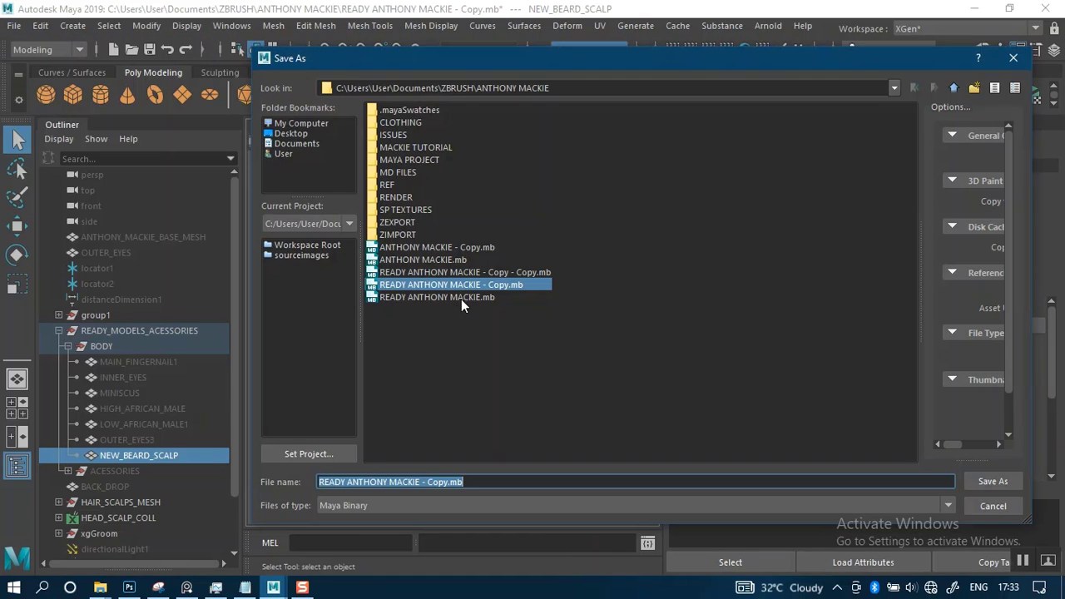
click(454, 297)
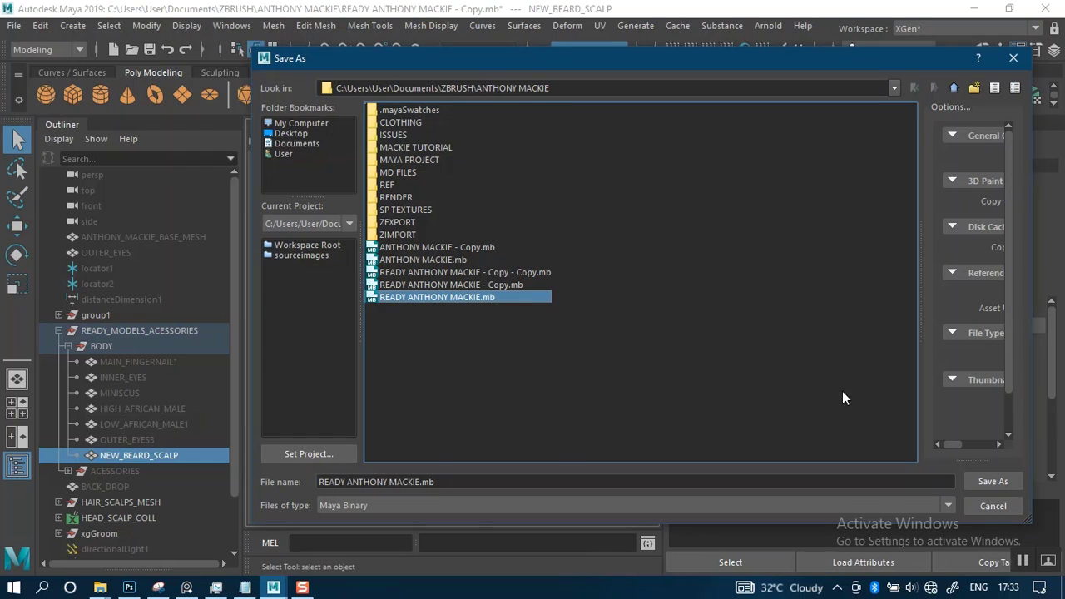
click(995, 488)
click(612, 319)
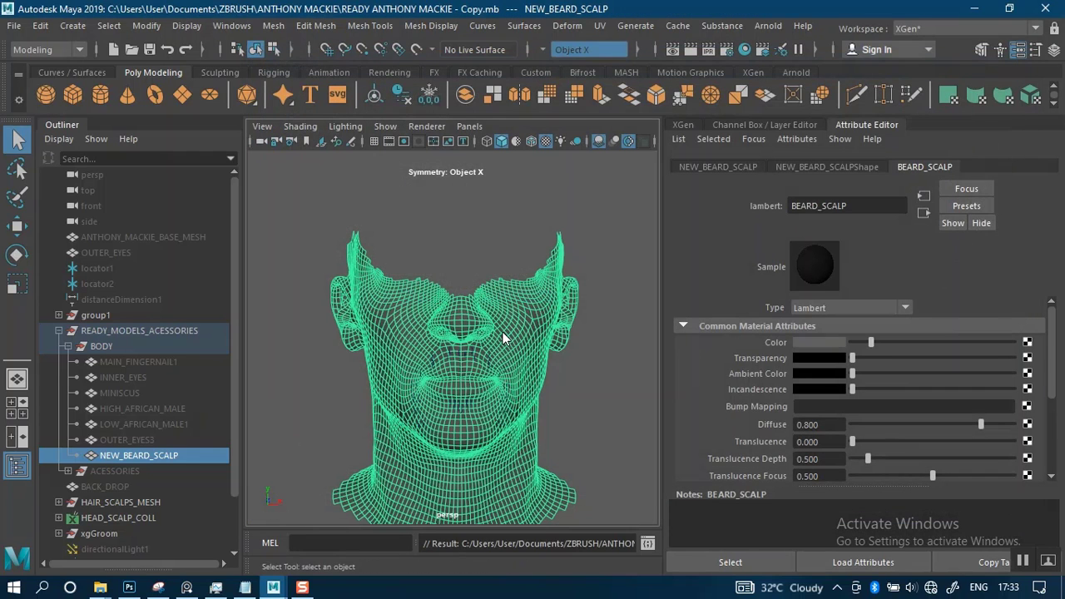
Reselect the NEW_BEARD_SCALP mesh and show its UV layout in the UV Editor
alt+right_drag(537, 341, 596, 380)
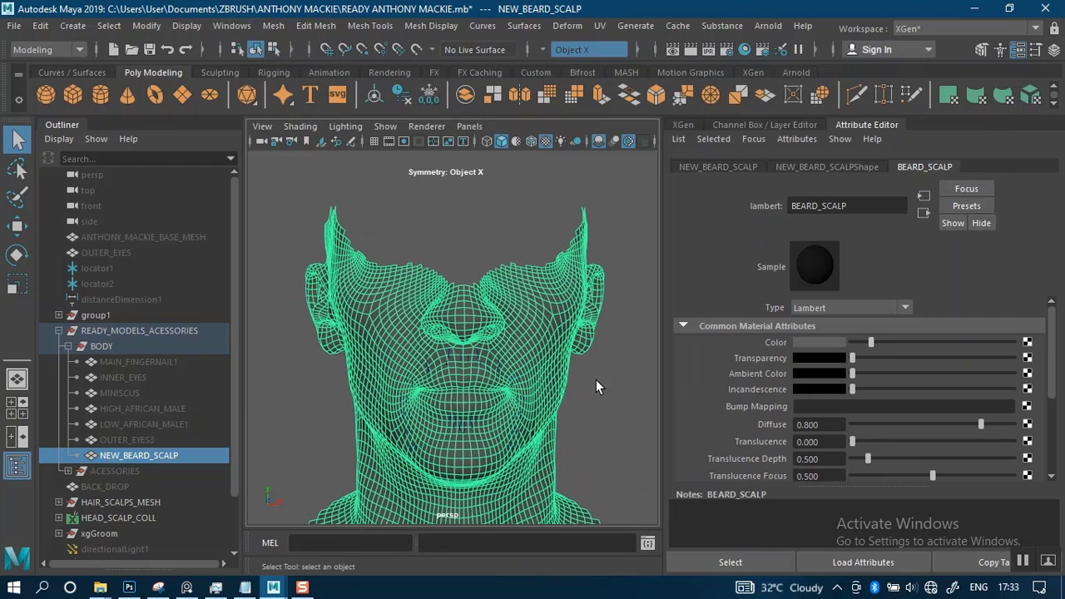
click(594, 379)
scroll(558, 334, down, 3)
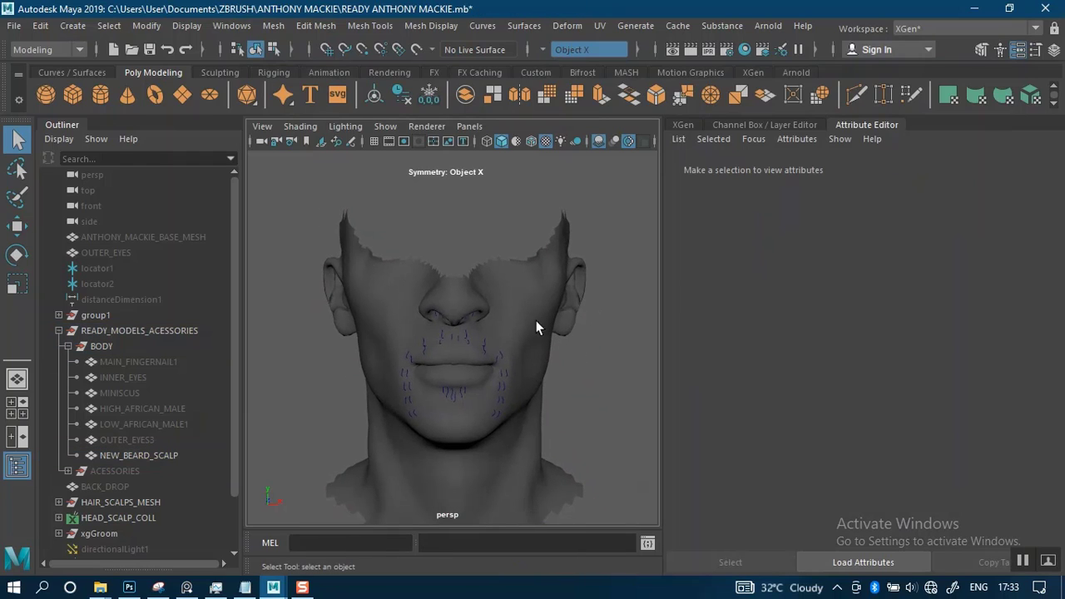
click(526, 285)
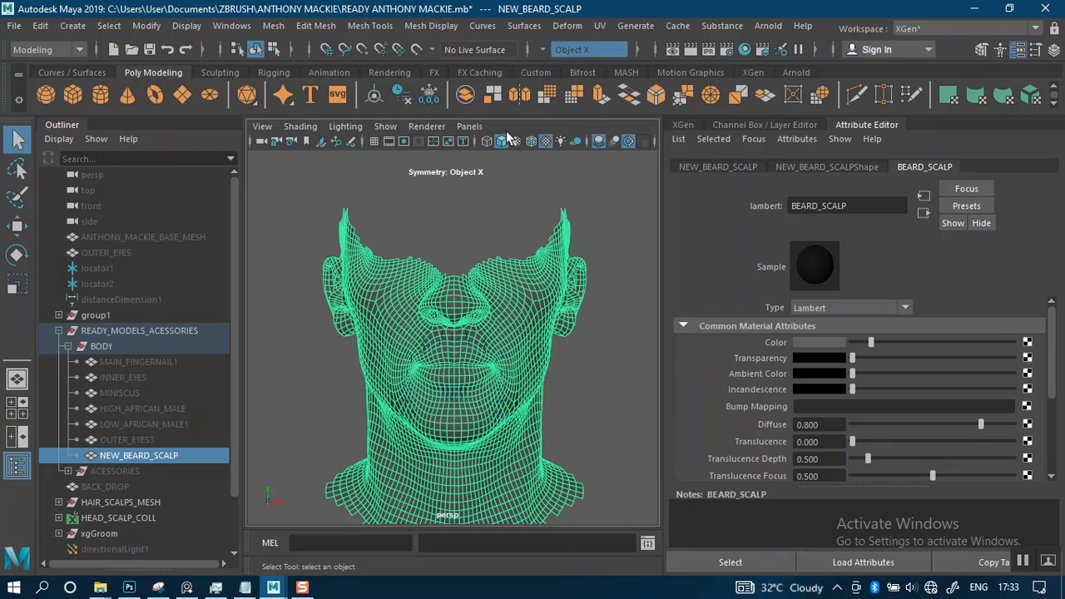
click(599, 26)
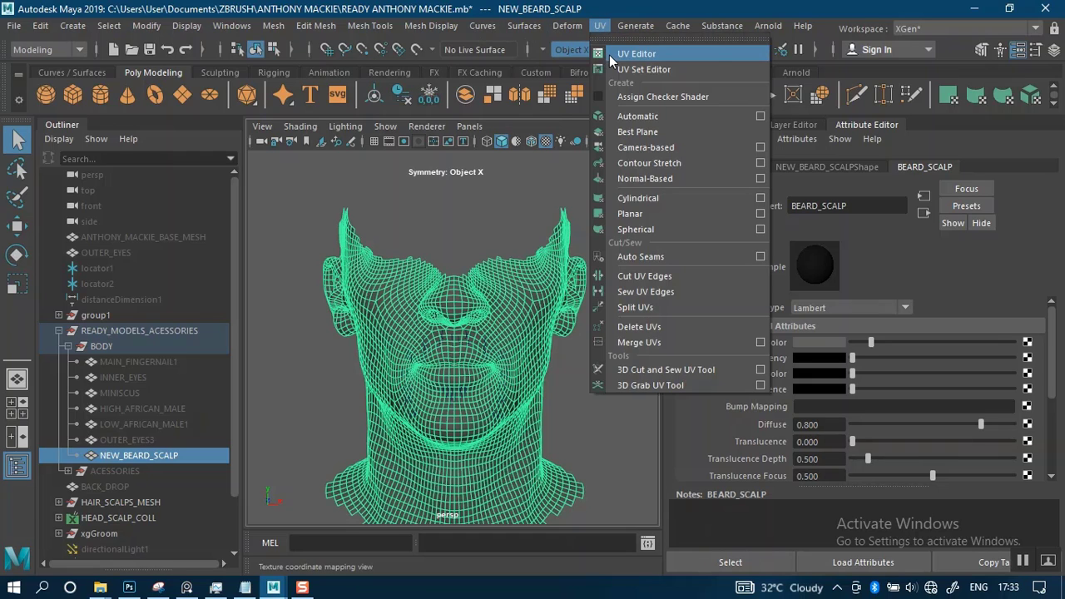
click(632, 53)
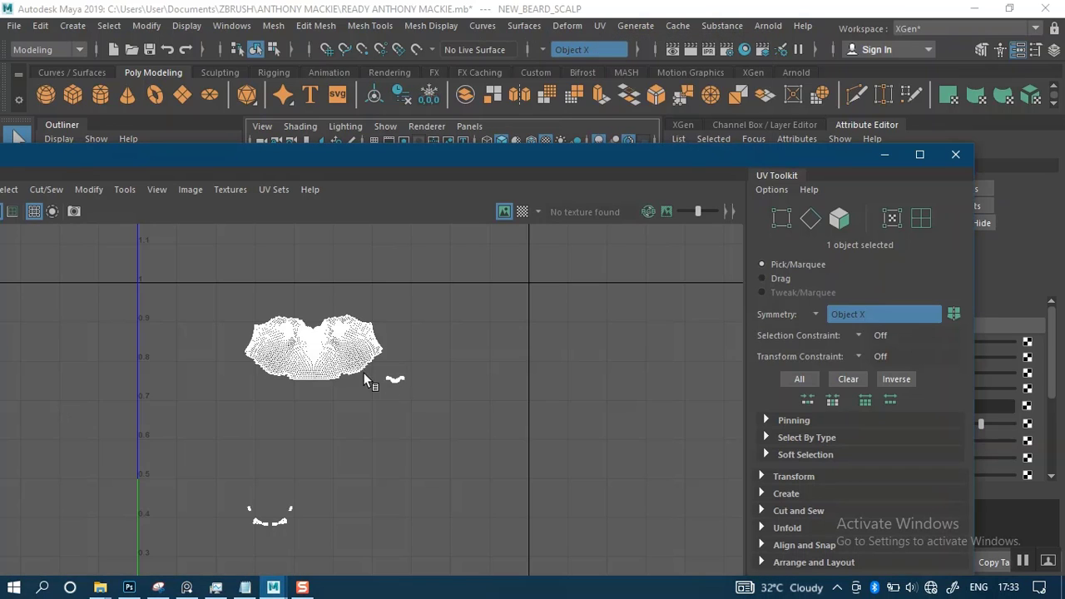
scroll(329, 389, down, 1)
alt+middle_drag(276, 430, 298, 379)
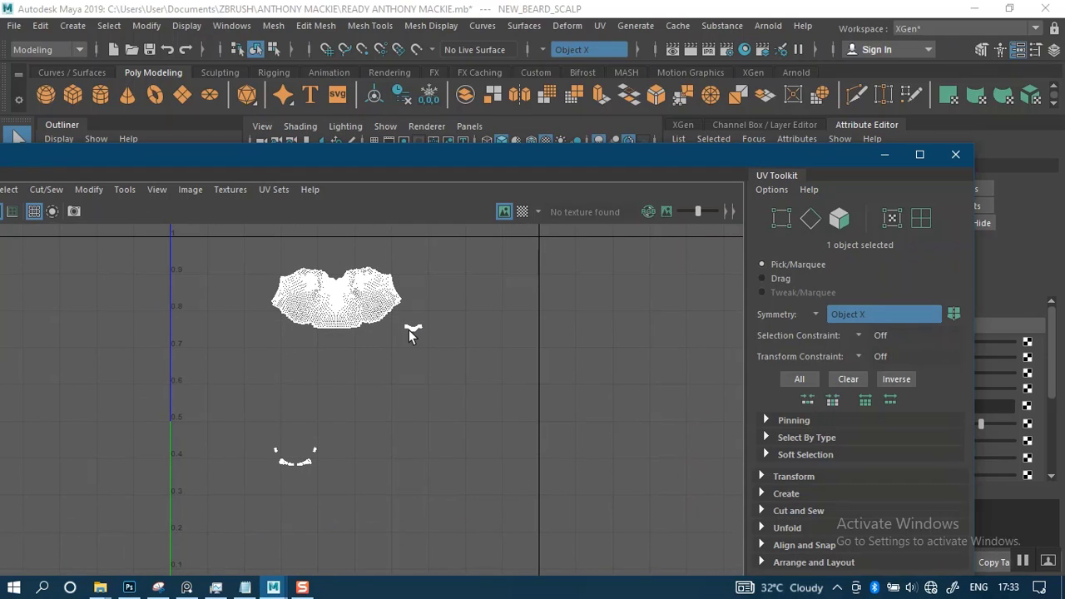
Select the small stray UV shells beside and below the main face shell and delete their faces from the mesh
right_drag(414, 322, 342, 303)
drag(252, 444, 338, 491)
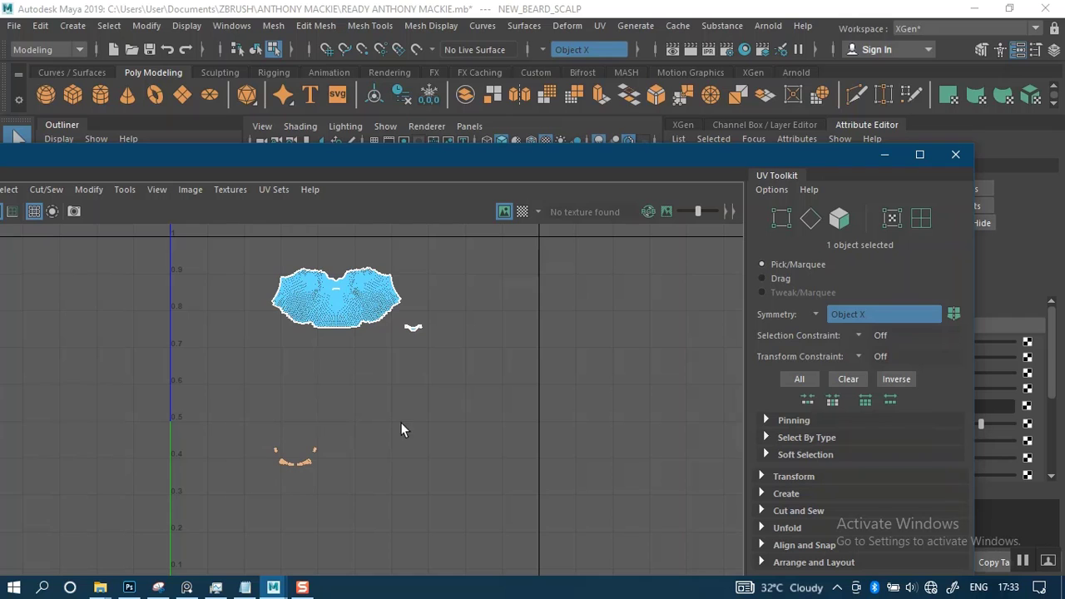
shift+drag(408, 319, 417, 328)
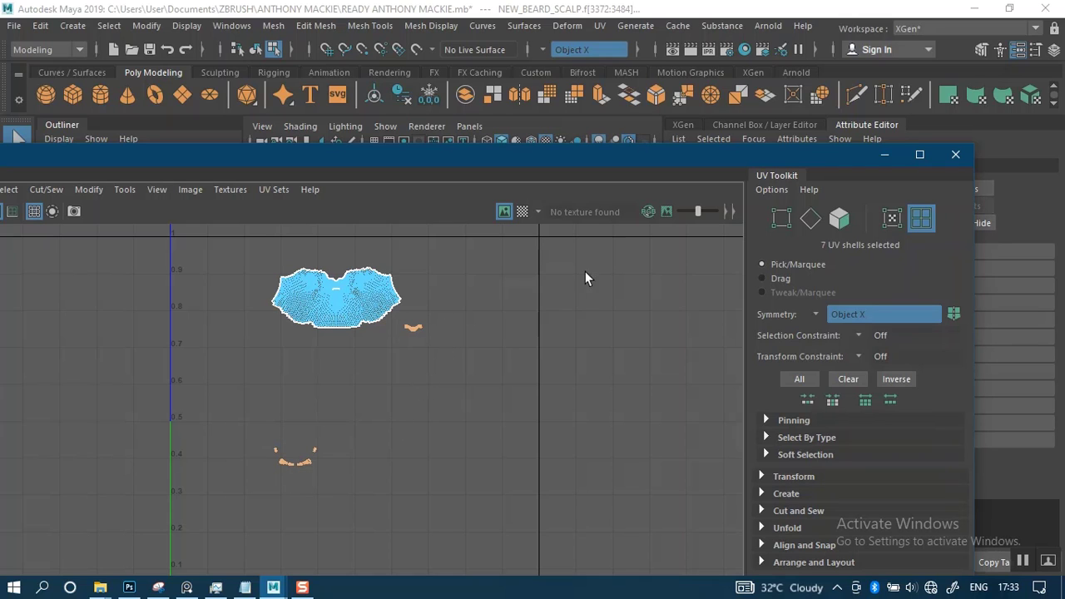
drag(529, 172, 595, 347)
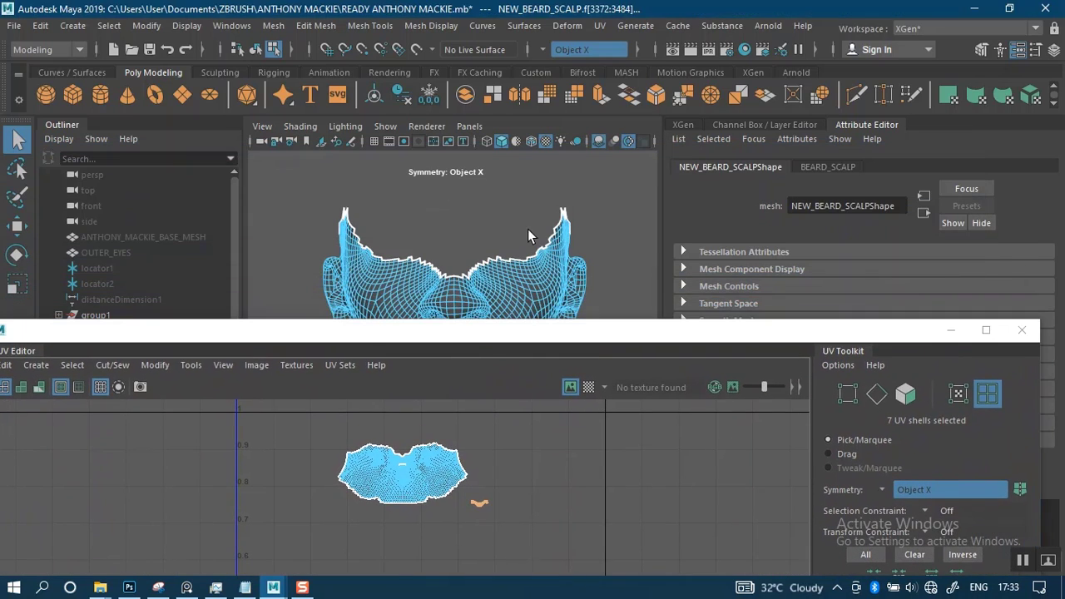
alt+middle_drag(542, 228, 540, 235)
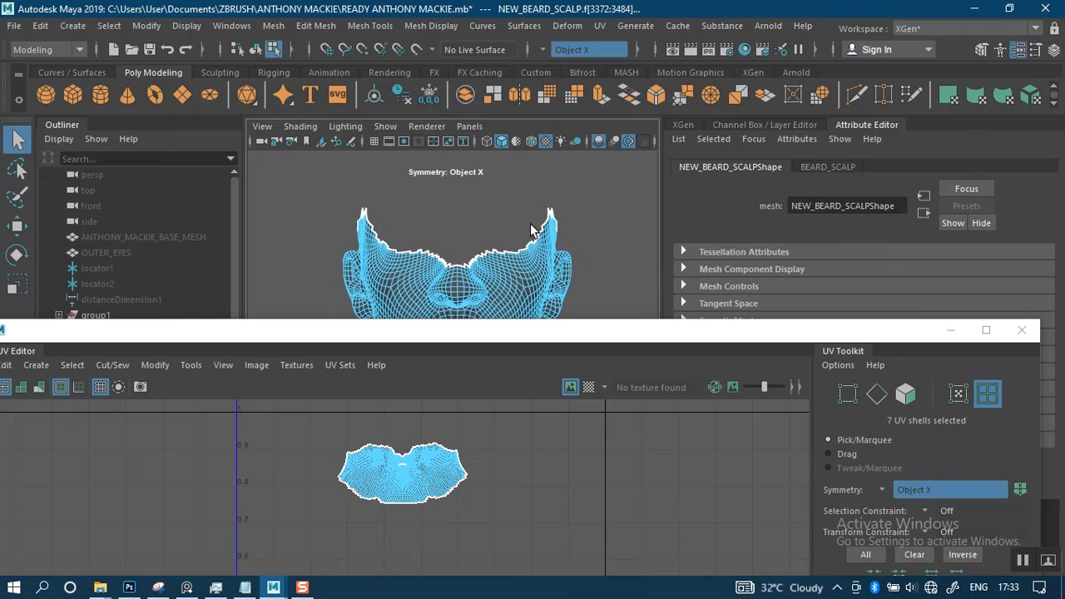
click(533, 230)
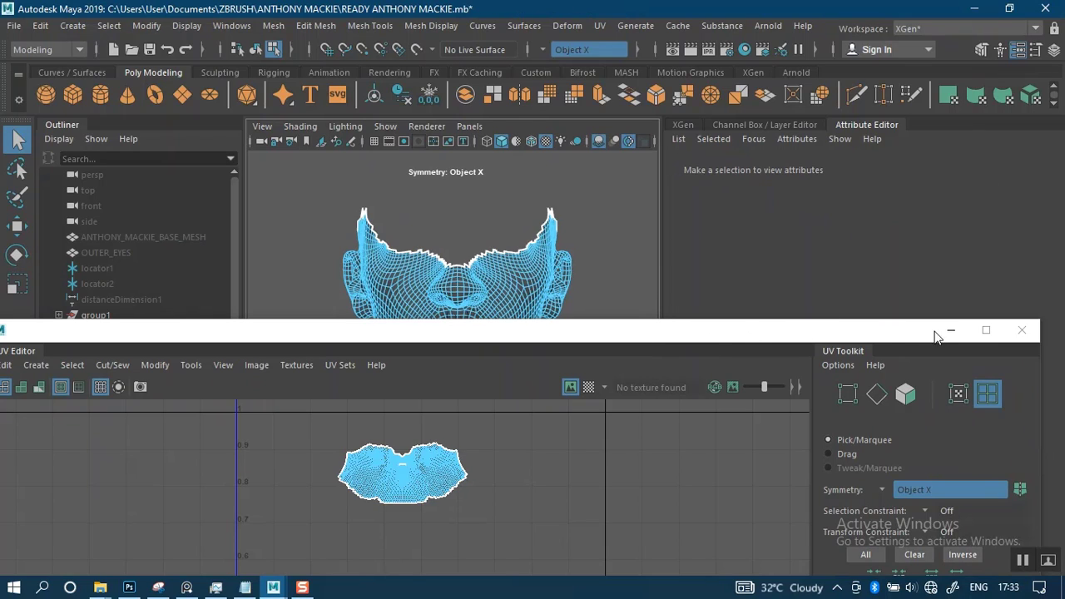
Select the entire remaining face shell of the NEW_BEARD_SCALP mesh in the UV Editor
alt+middle_drag(523, 278, 533, 171)
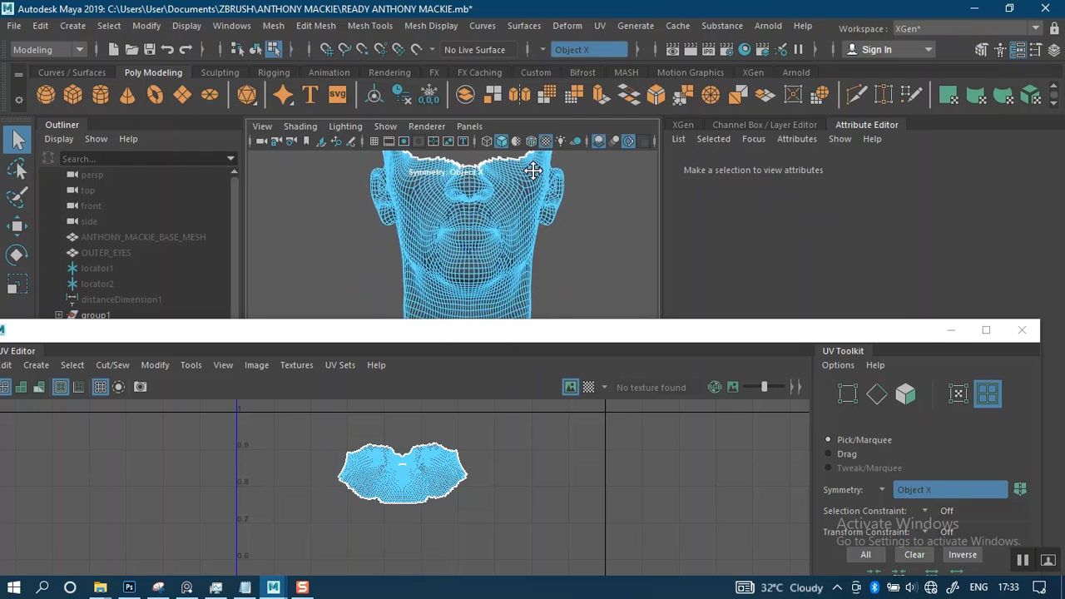
scroll(529, 167, down, 3)
alt+drag(538, 227, 492, 244)
click(430, 479)
click(424, 474)
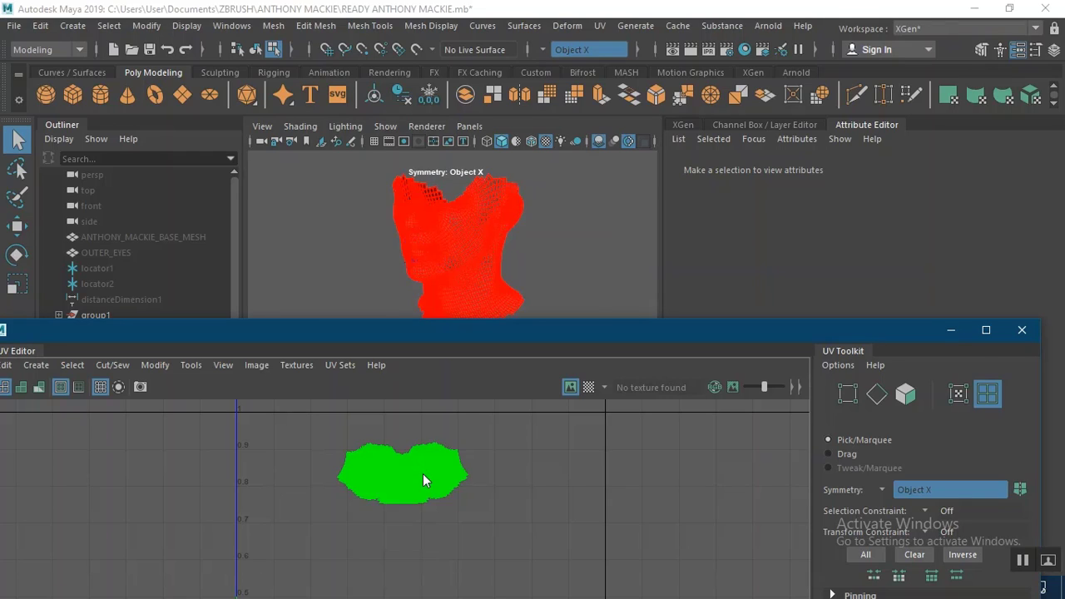
right_drag(423, 473, 360, 346)
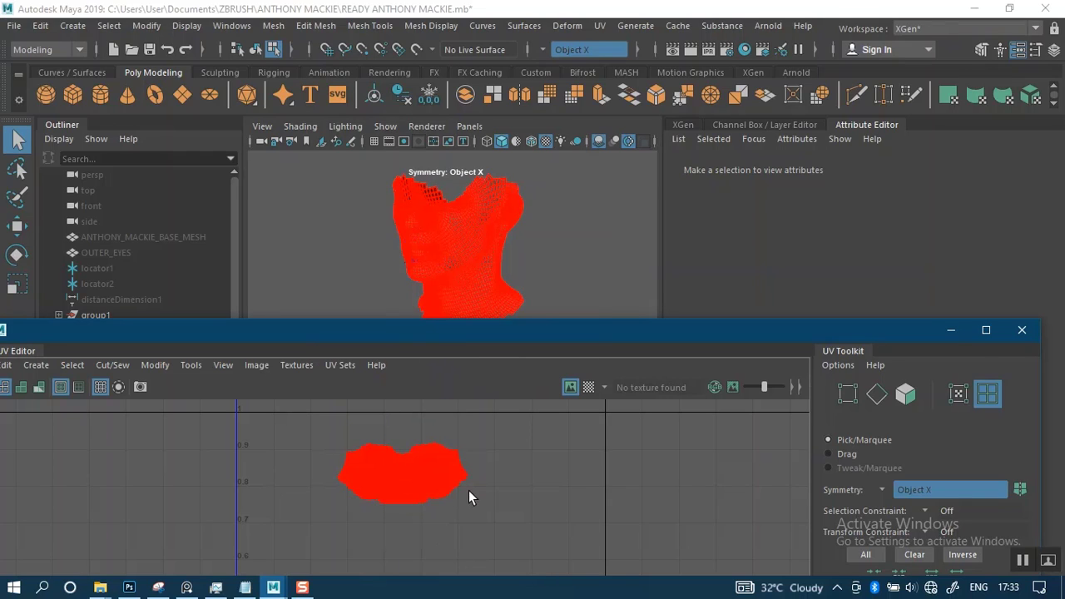
click(413, 456)
shift+right_drag(394, 475, 400, 453)
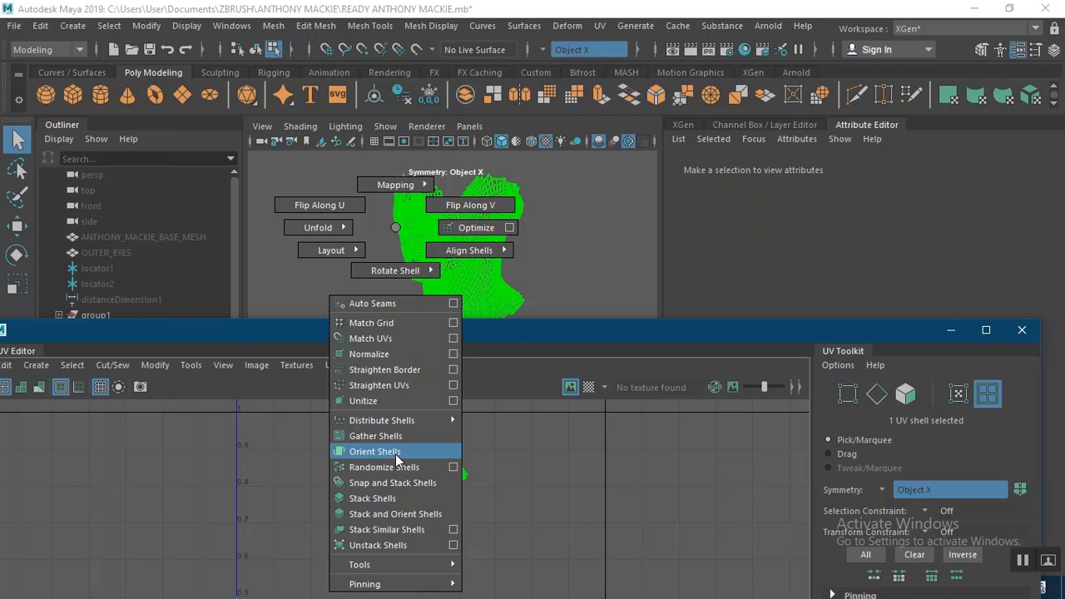
shift+right_drag(395, 454, 394, 228)
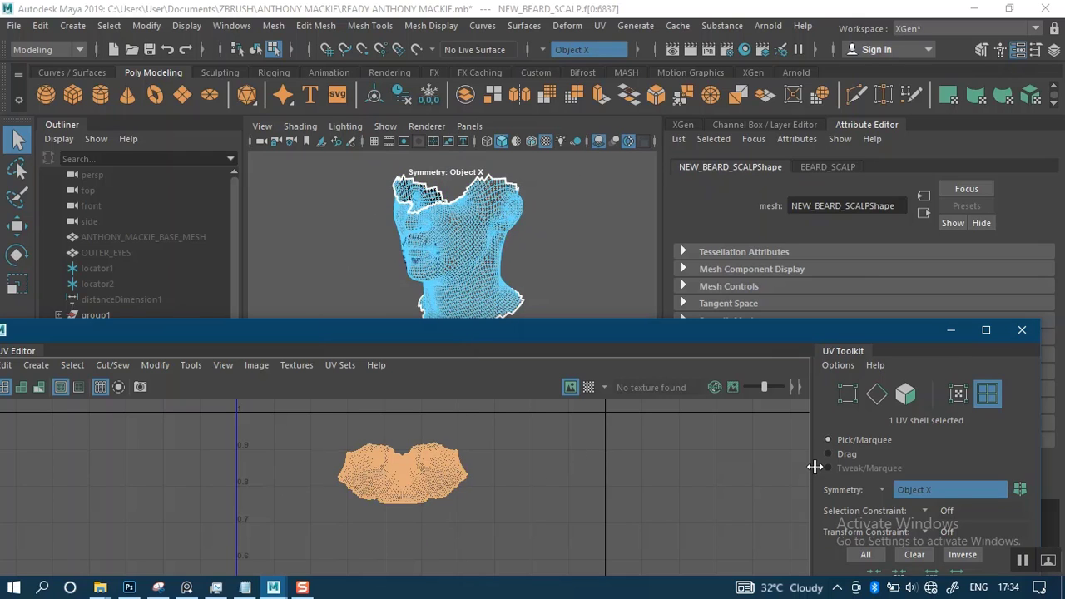
Bring the whole UV grid into view and run the Layout operation on the selected face shell
drag(705, 333, 679, 37)
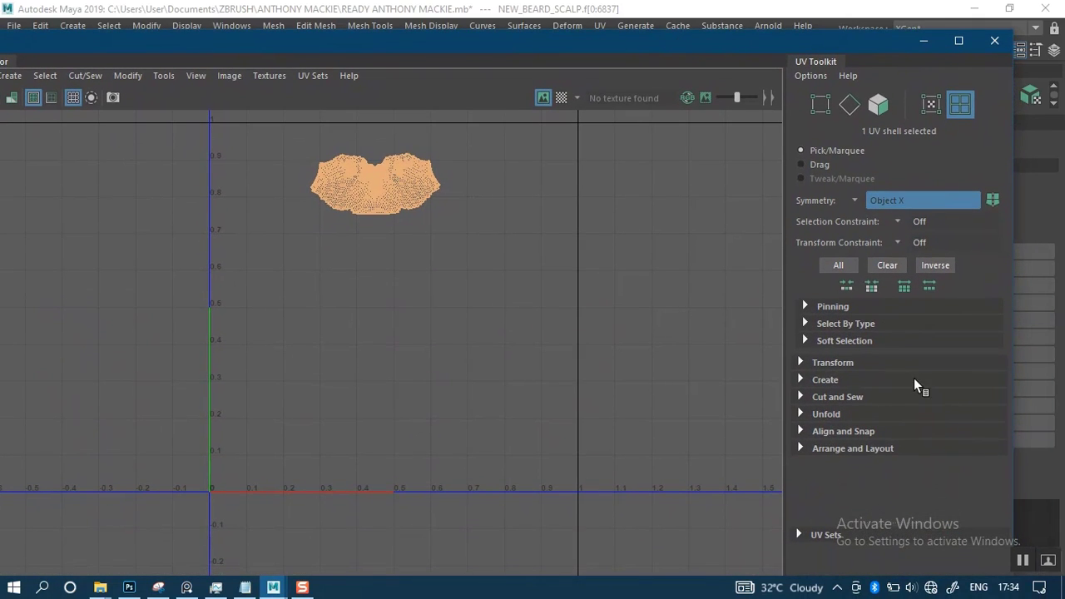
click(813, 448)
drag(1002, 392, 1013, 500)
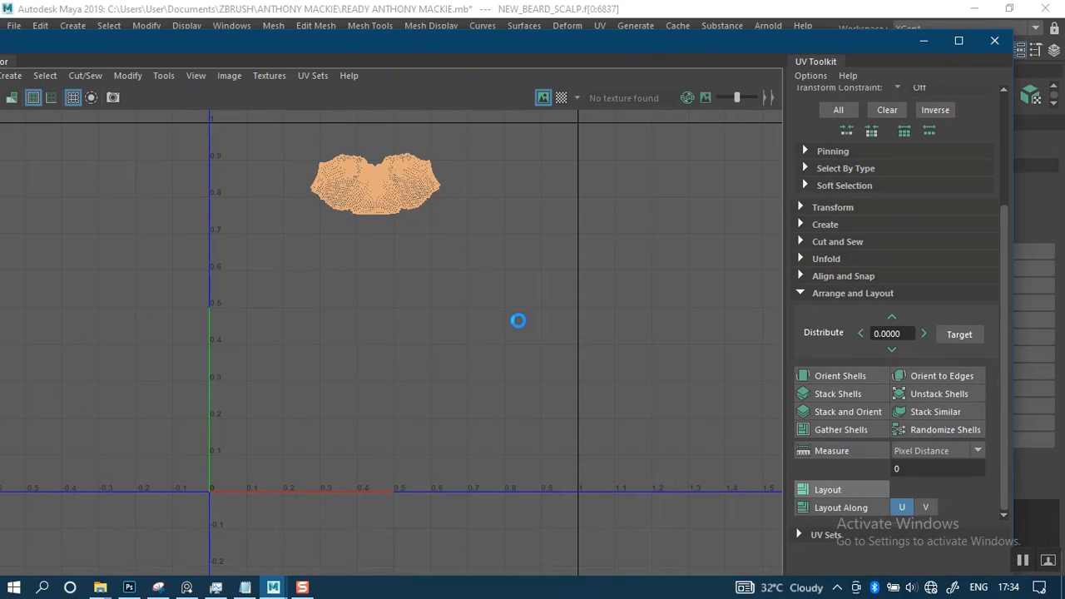
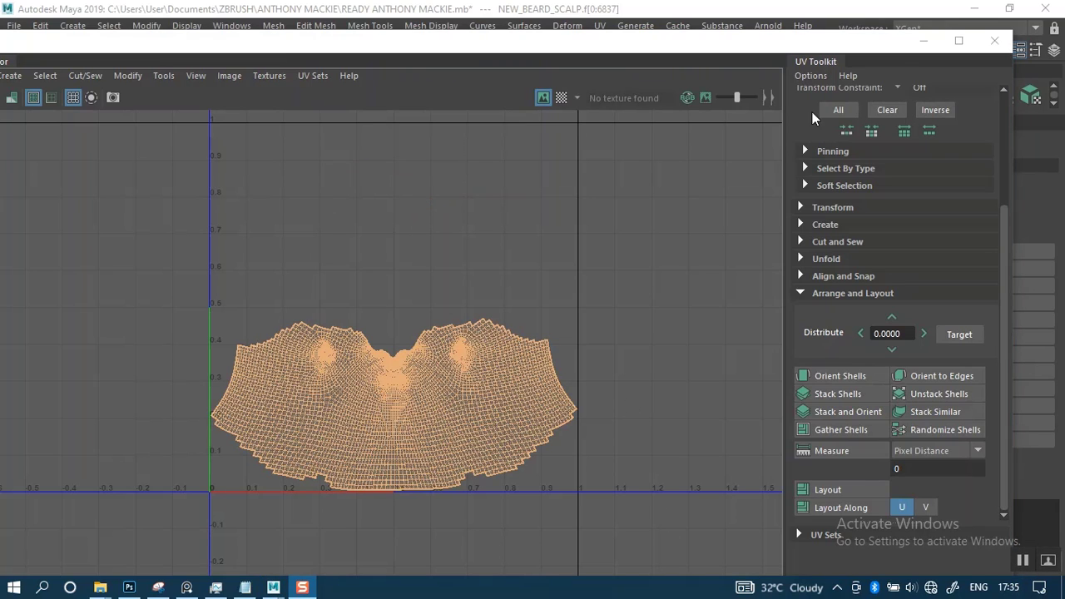
Leave the UV Editor, return the beard scalp mesh to object mode and turn symmetry off
click(986, 45)
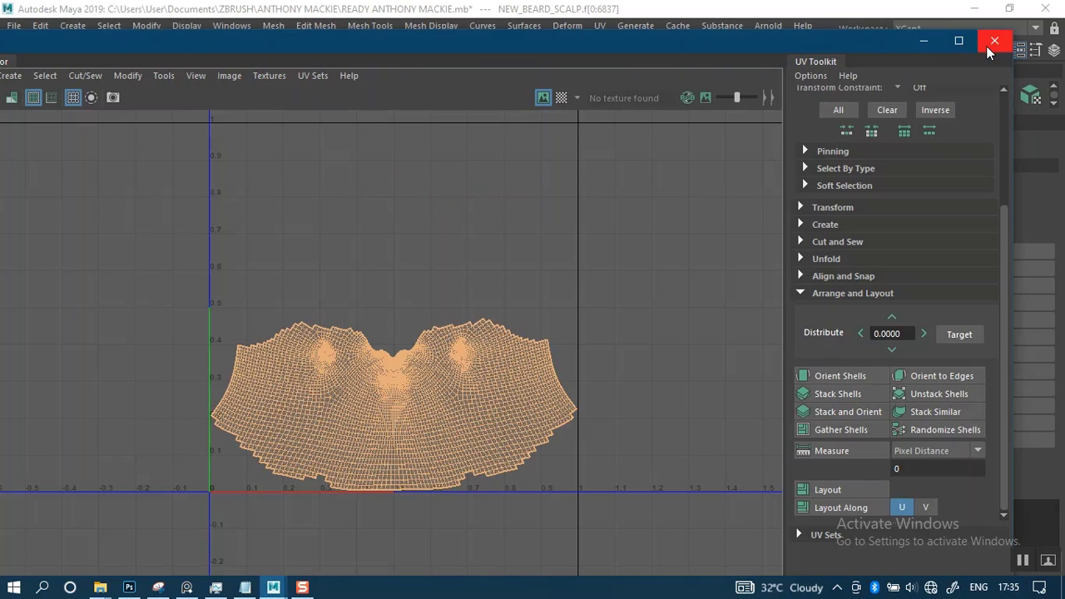
key(f)
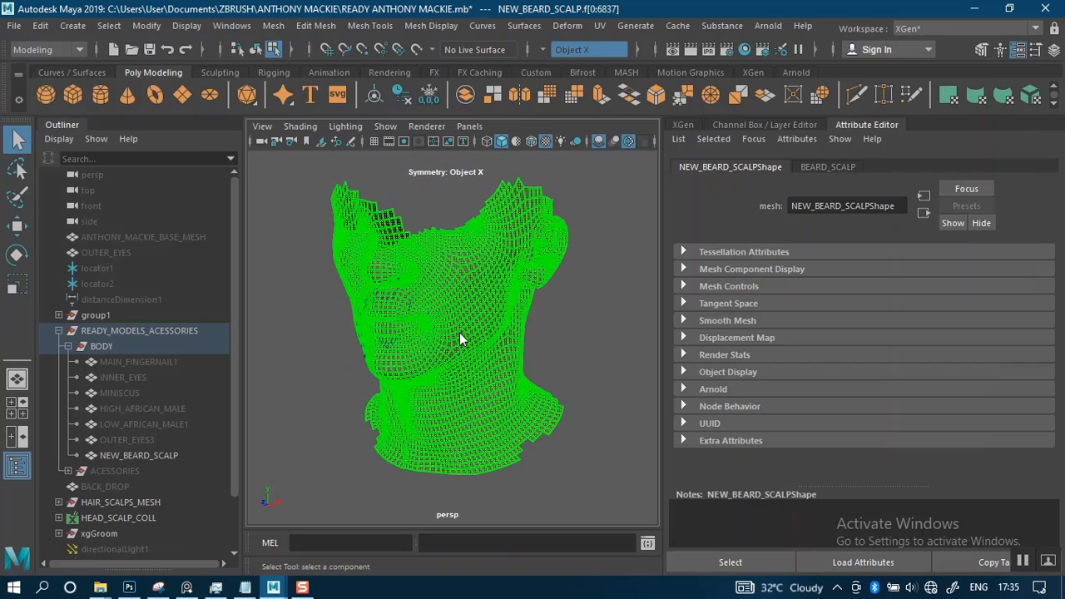
right_drag(463, 154, 533, 136)
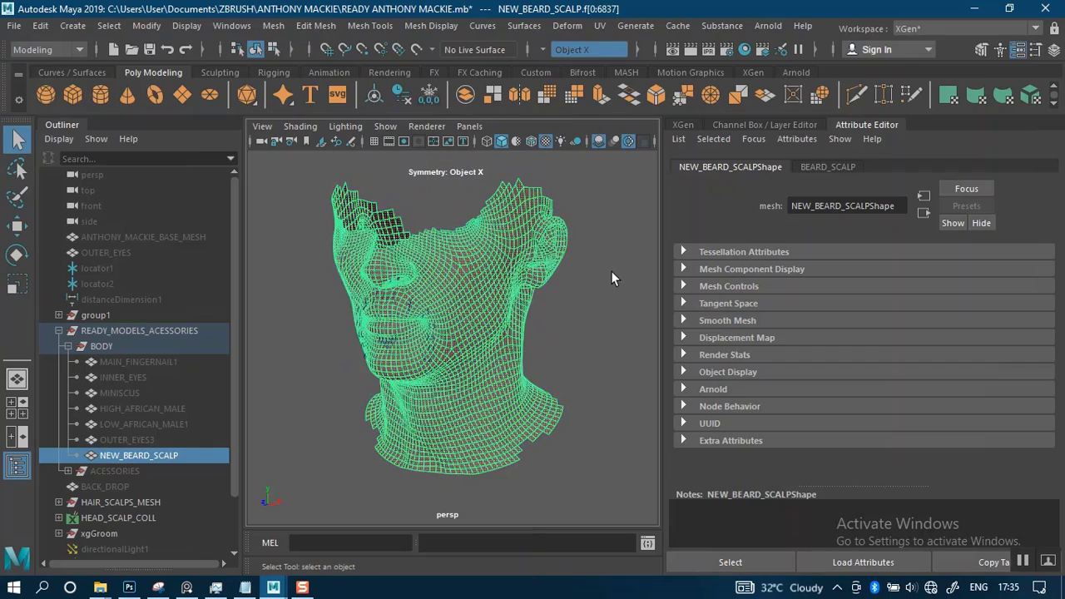
click(611, 271)
click(548, 49)
click(572, 54)
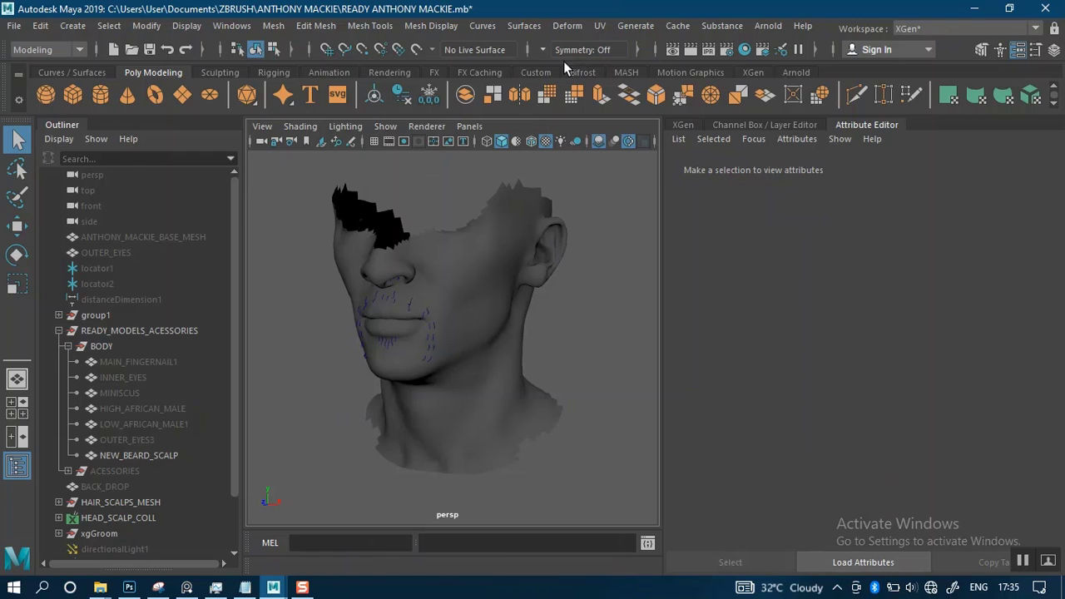
Select the NEW_BEARD_SCALP mesh and bring up the XGen settings
click(468, 295)
alt+drag(540, 322, 594, 312)
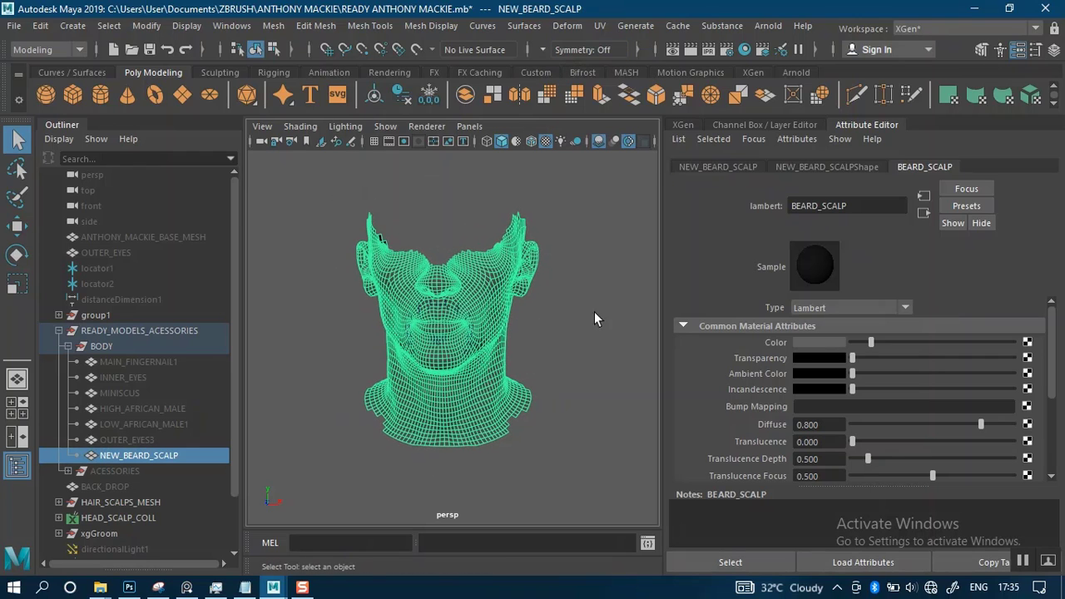
click(683, 124)
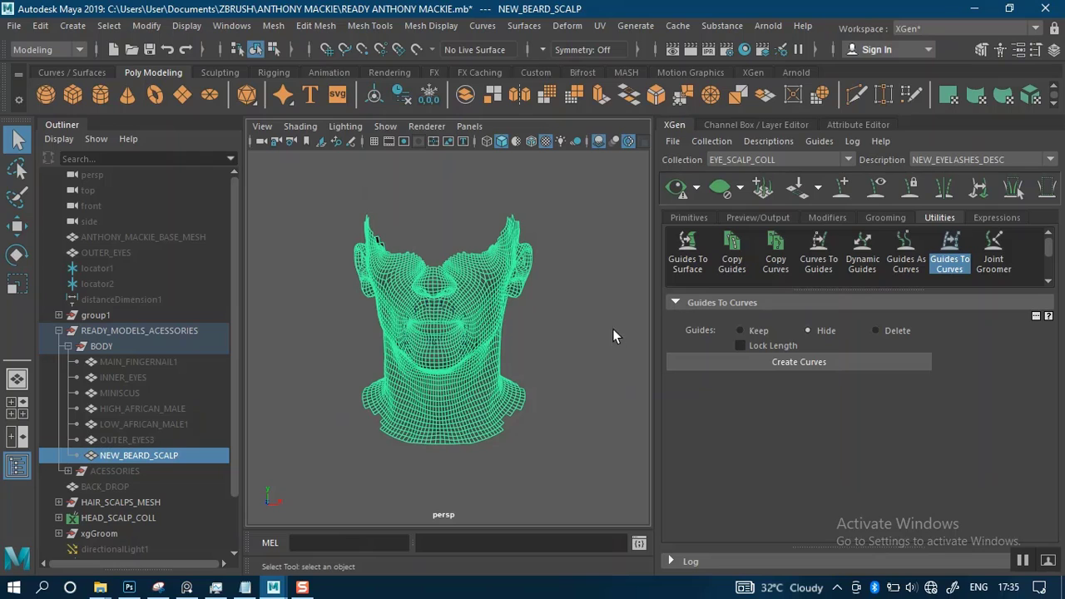
Move the NEW_BEARD_SCALP mesh from the BODY group into the HAIR_SCALPS_MESH group and collapse that group
alt+right_drag(567, 286, 565, 358)
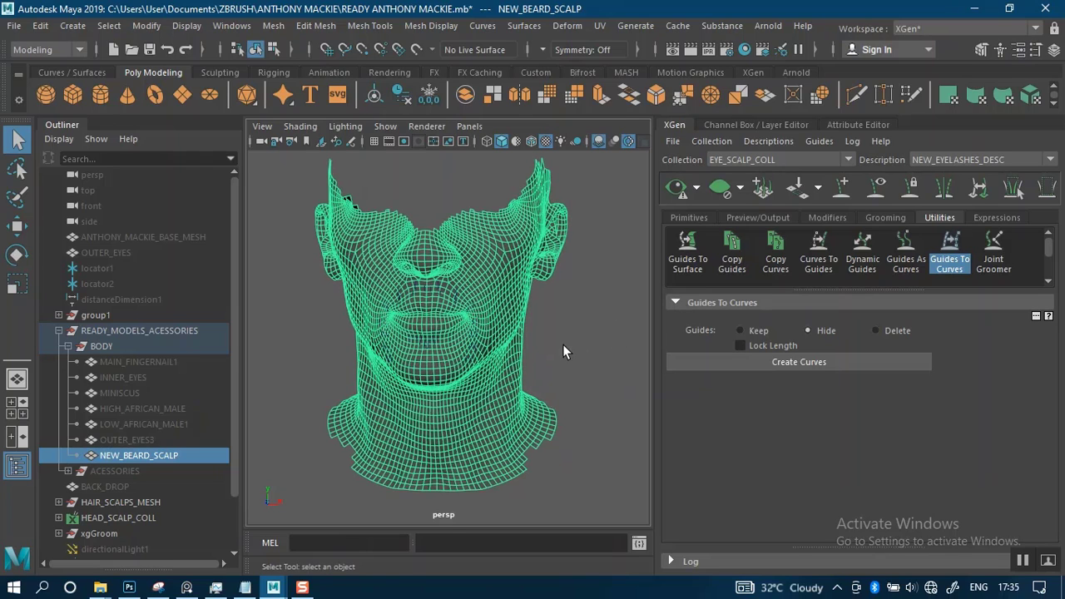
click(563, 344)
alt+middle_drag(536, 318, 554, 348)
alt+right_drag(554, 348, 582, 351)
click(536, 330)
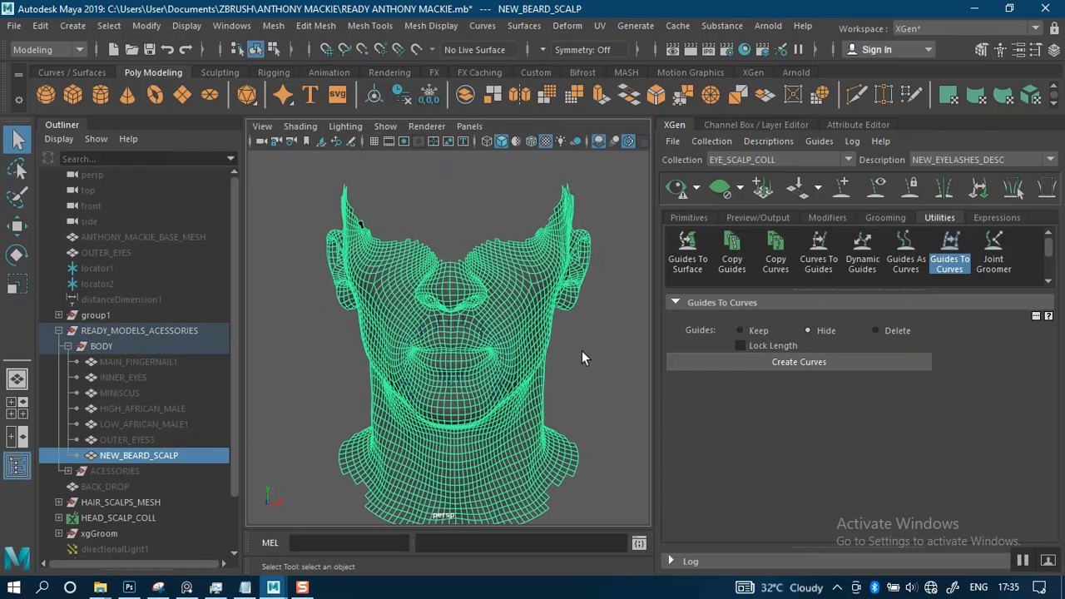
click(581, 359)
click(525, 306)
middle_drag(85, 462, 85, 489)
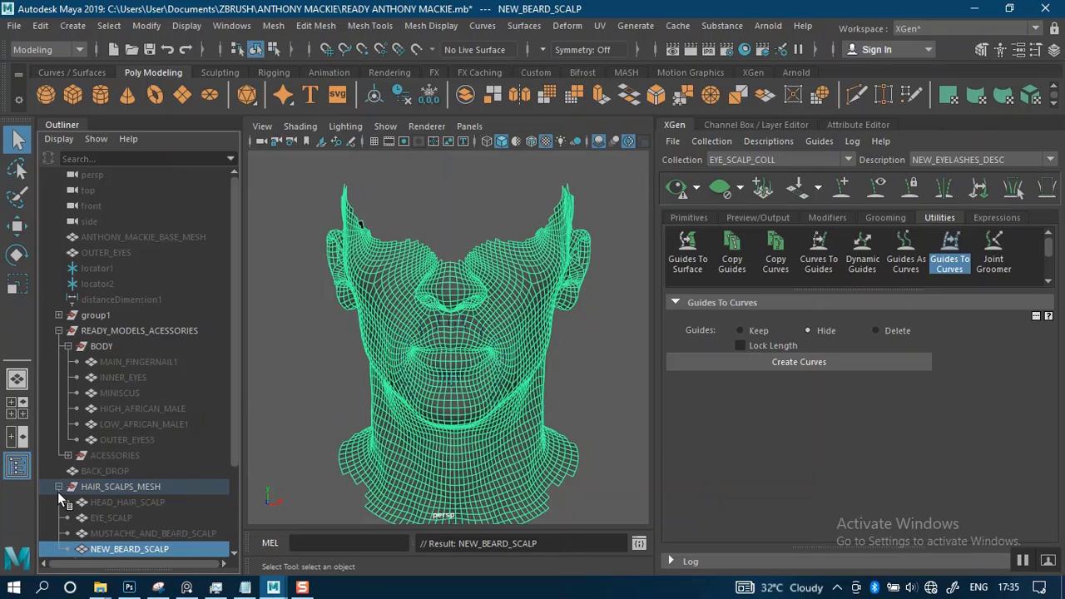
click(58, 488)
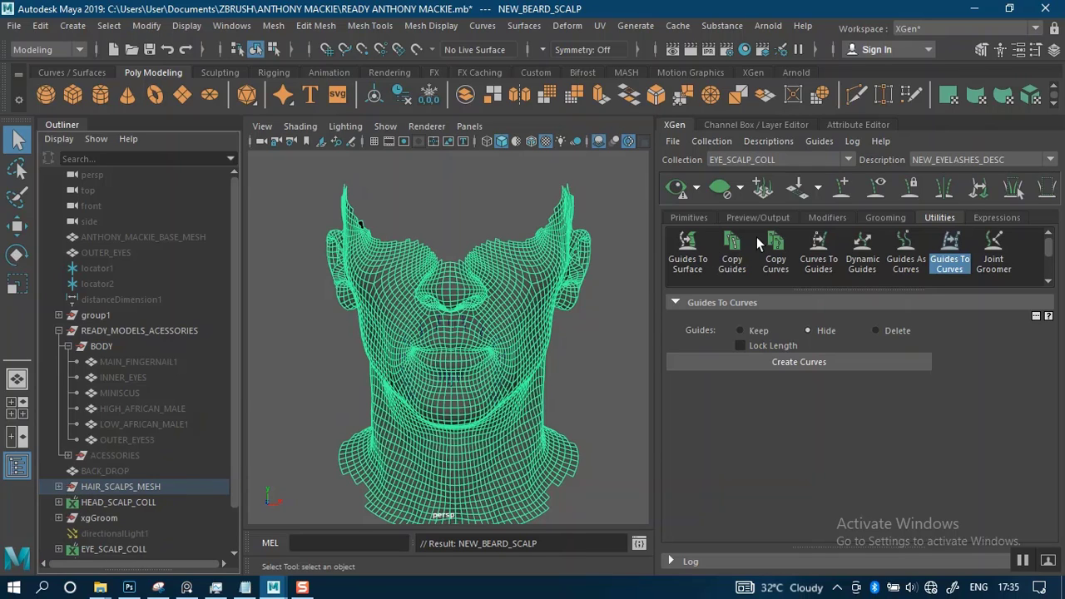
Start a new XGen description stored in a new collection named BEARD_COLL
click(769, 141)
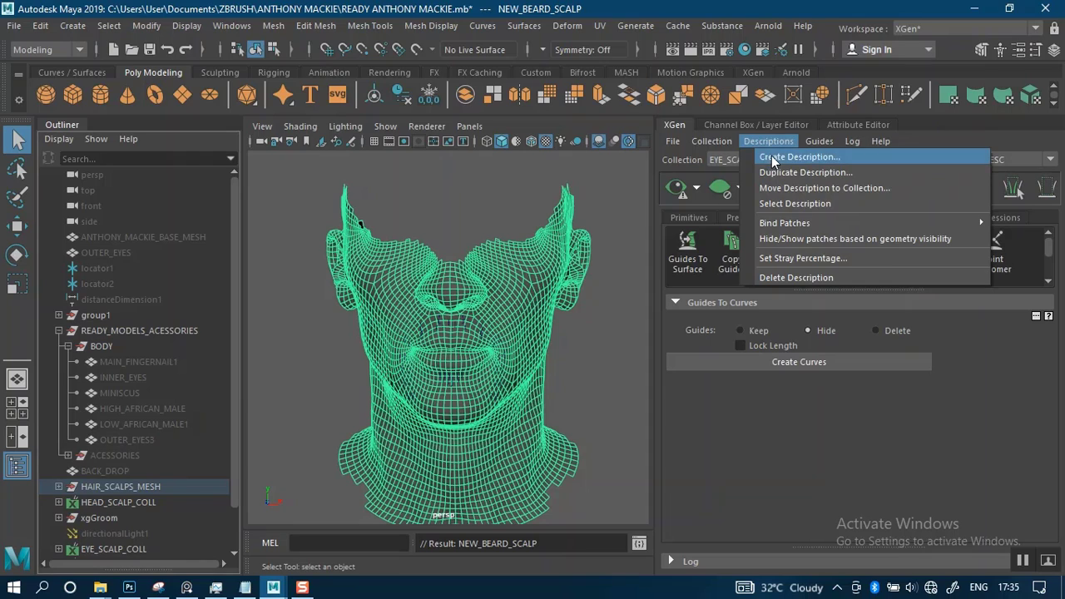
click(771, 156)
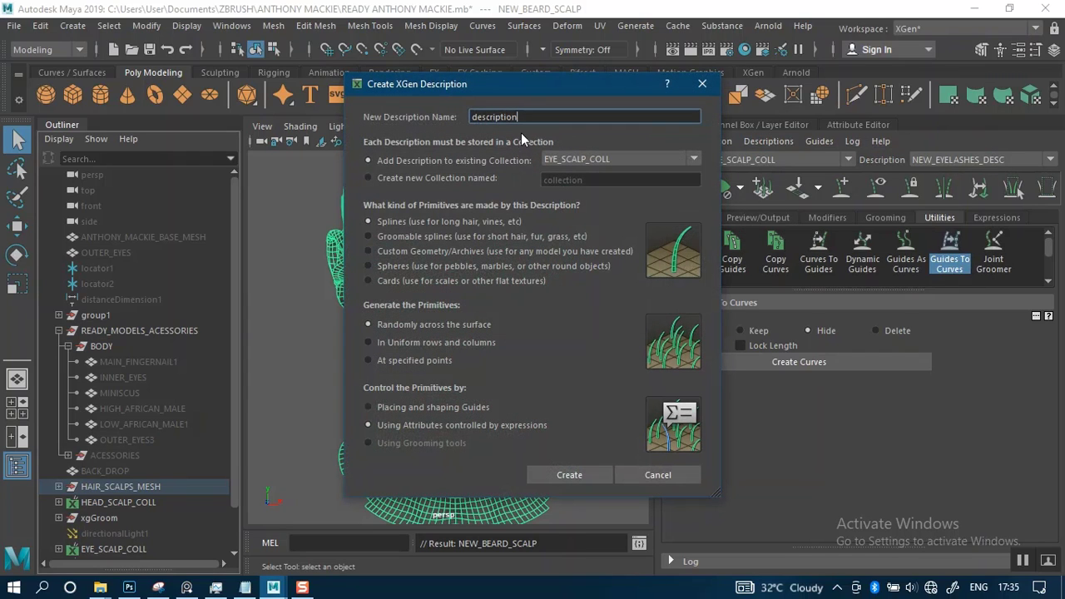
click(408, 178)
drag(574, 181, 515, 179)
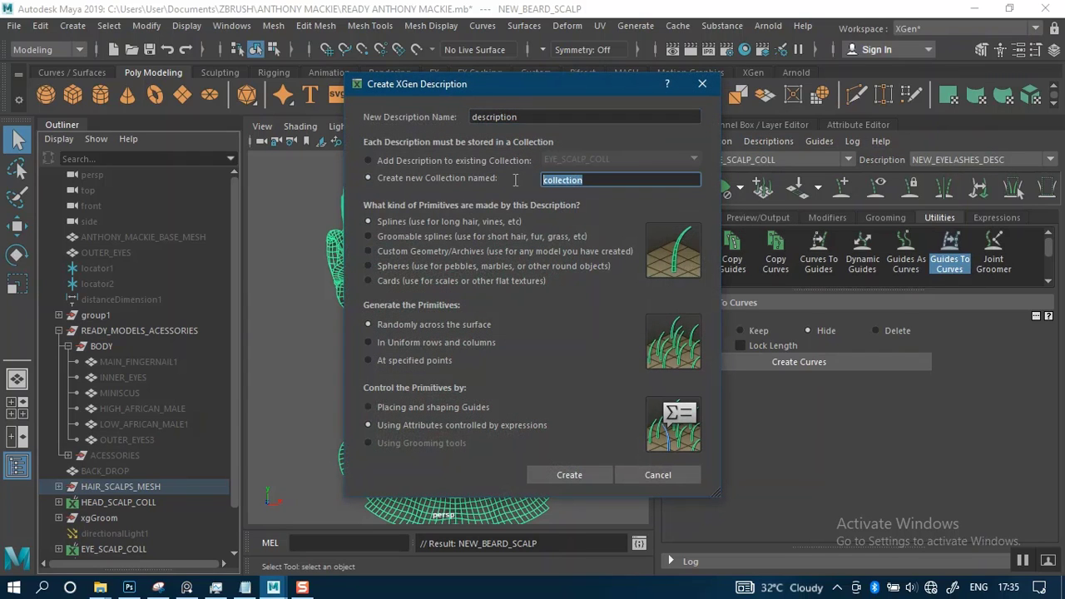
text(berad)
key(BackSpace)
key(BackSpace)
key(BackSpace)
key(BackSpace)
key(BackSpace)
text(BEARD_COLL)
Create the description as MUSTACH_DESCRIPTION, with its primitives controlled by placing and shaping guides
click(380, 408)
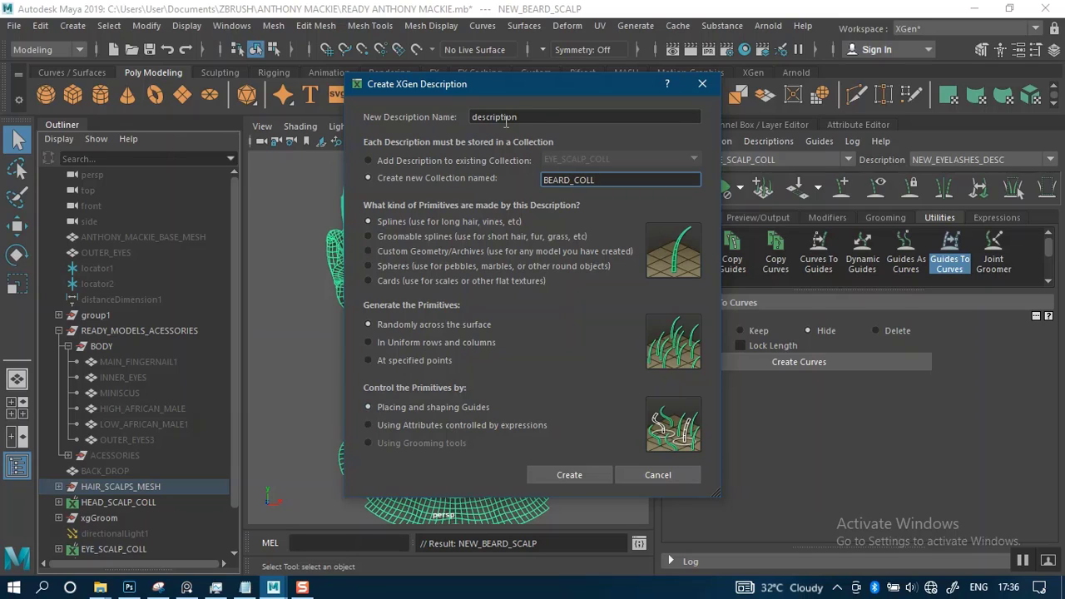
double_click(506, 119)
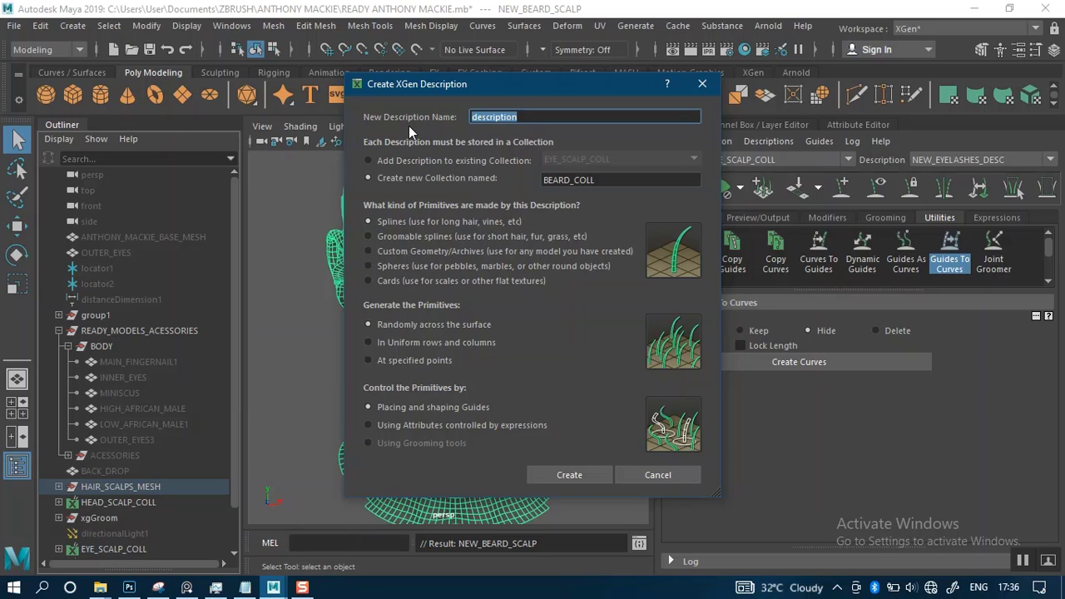
text(MUSTACH_DES)
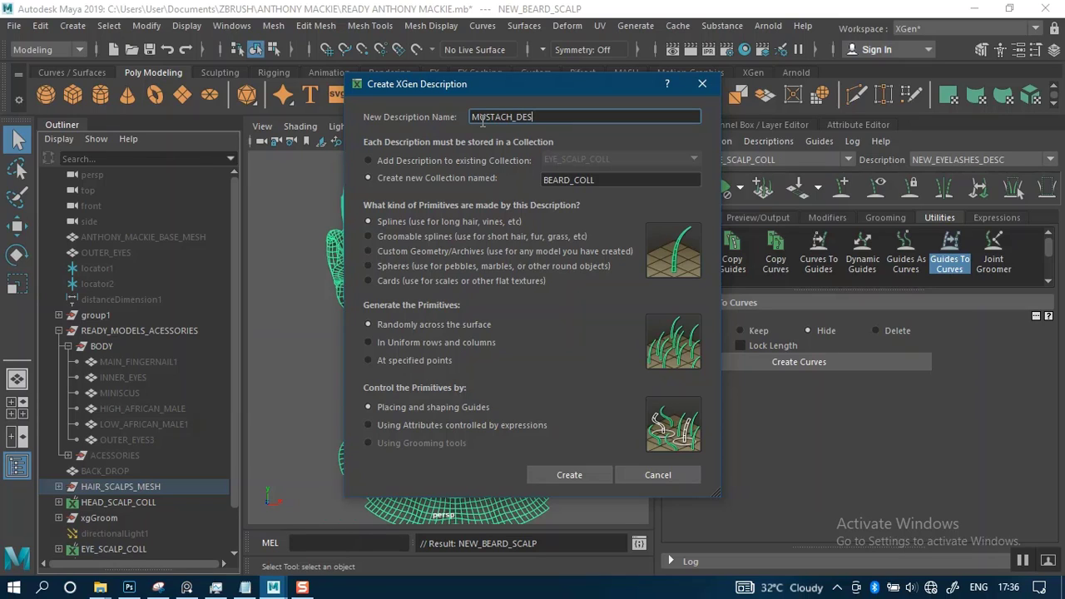
text(CRP)
key(BackSpace)
text(IPTIOO)
key(BackSpace)
text(N)
click(563, 473)
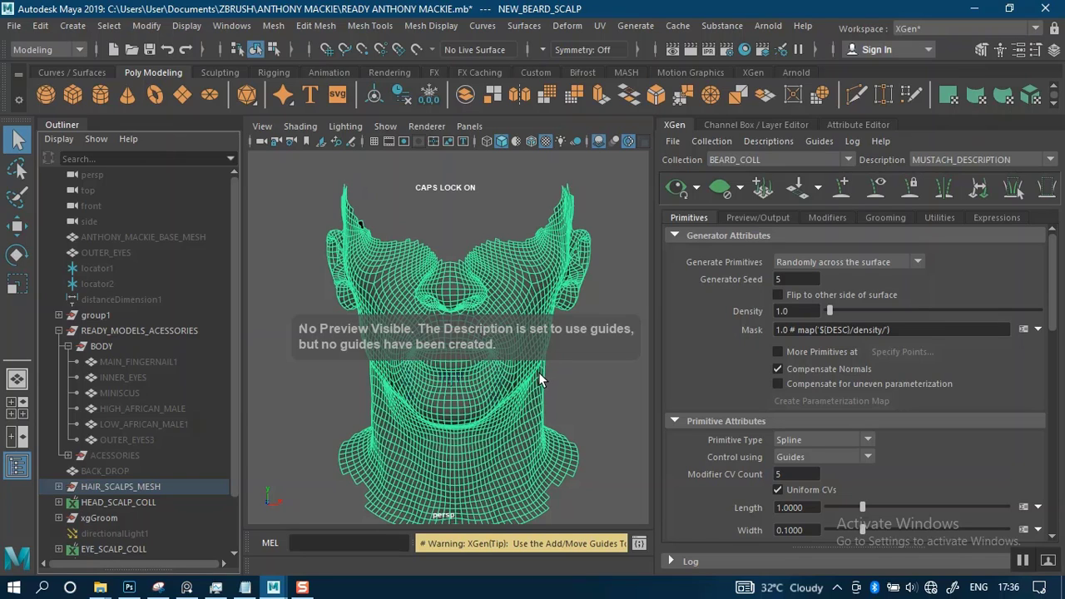
Deselect the scalp mesh and save the scene
click(567, 374)
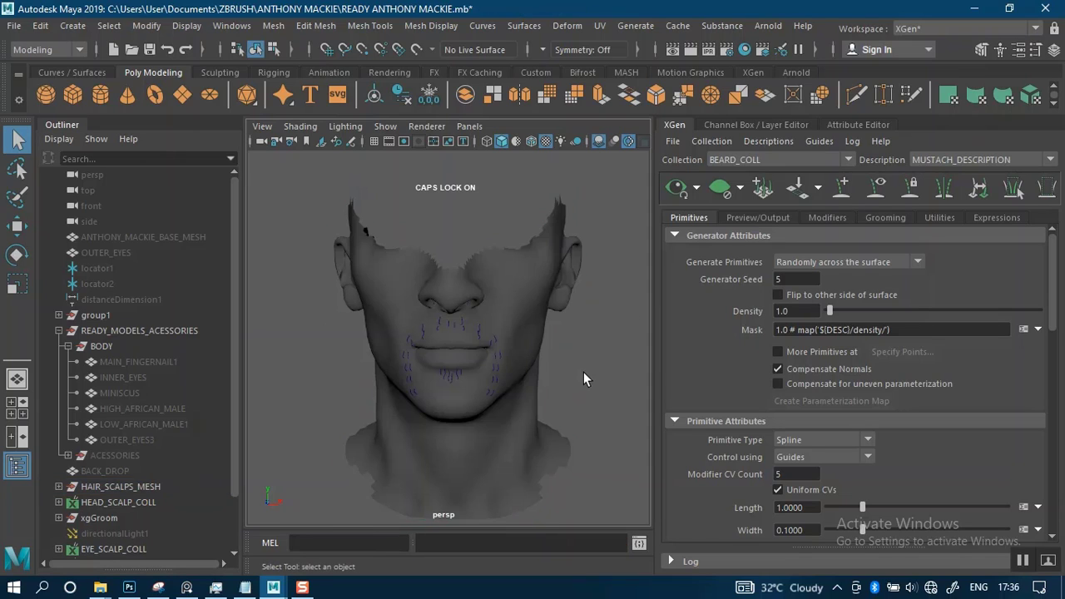
key(ctrl+s)
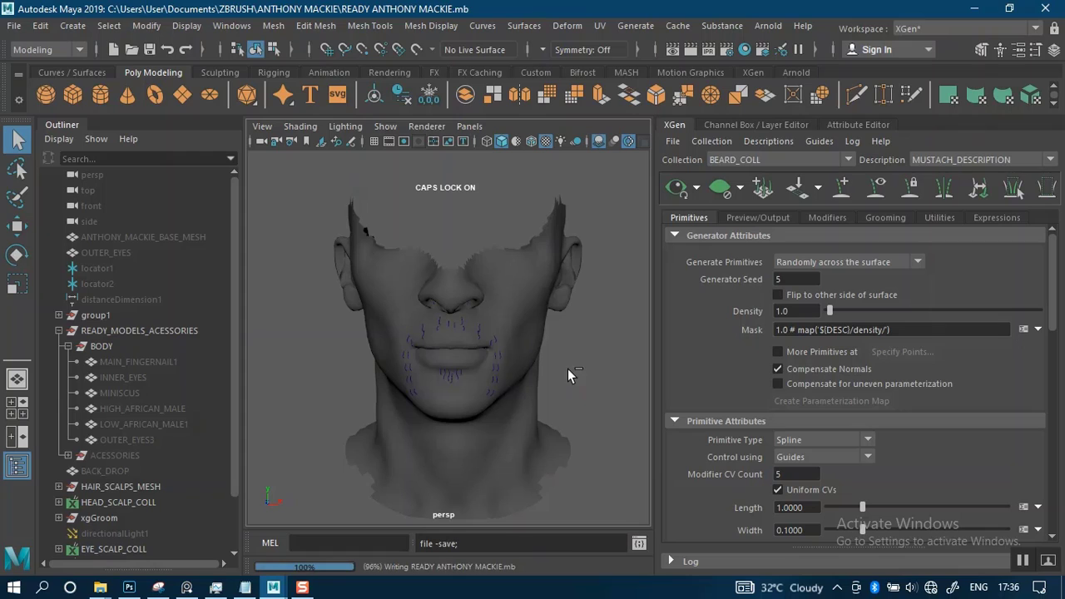
Set the spline width of MUSTACH_DESCRIPTION to 0.01
alt+right_drag(575, 404, 601, 454)
alt+middle_drag(573, 352, 565, 326)
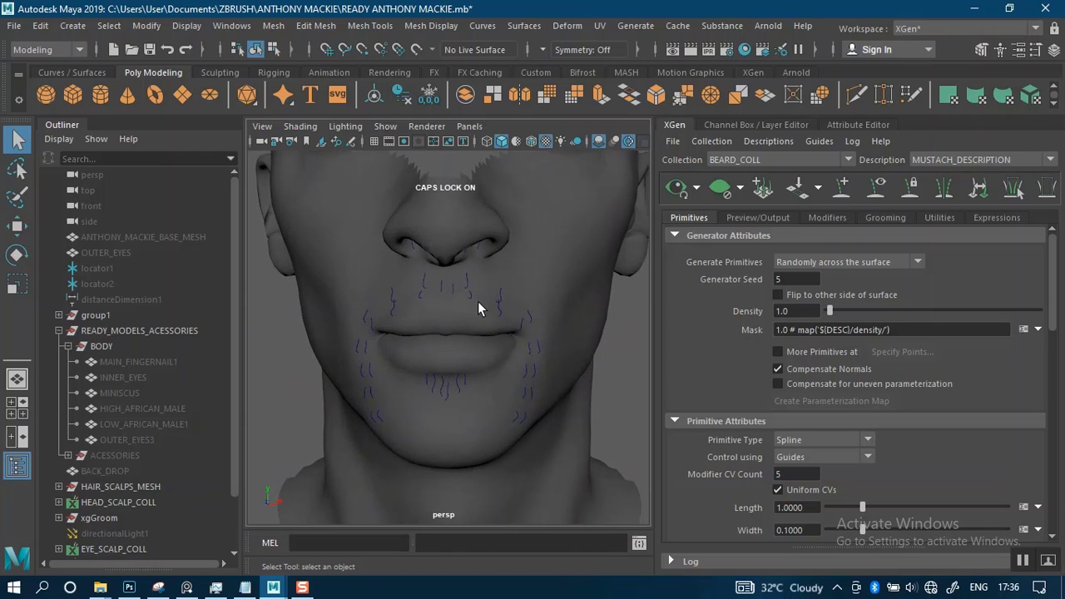
alt+right_drag(461, 306, 482, 285)
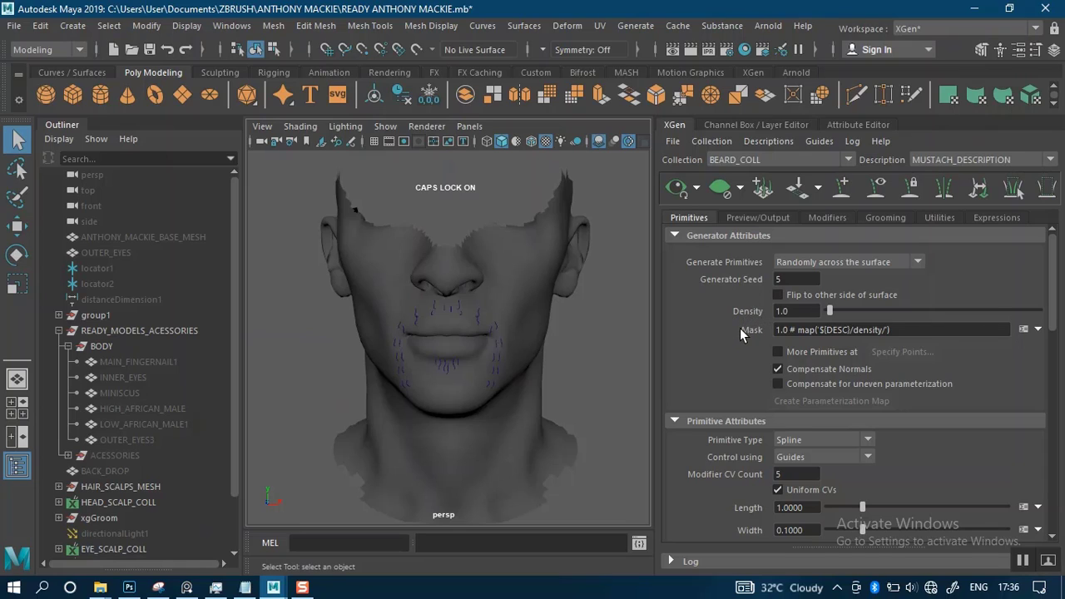
click(804, 529)
key(BackSpace)
key(BackSpace)
key(BackSpace)
key(BackSpace)
text(01)
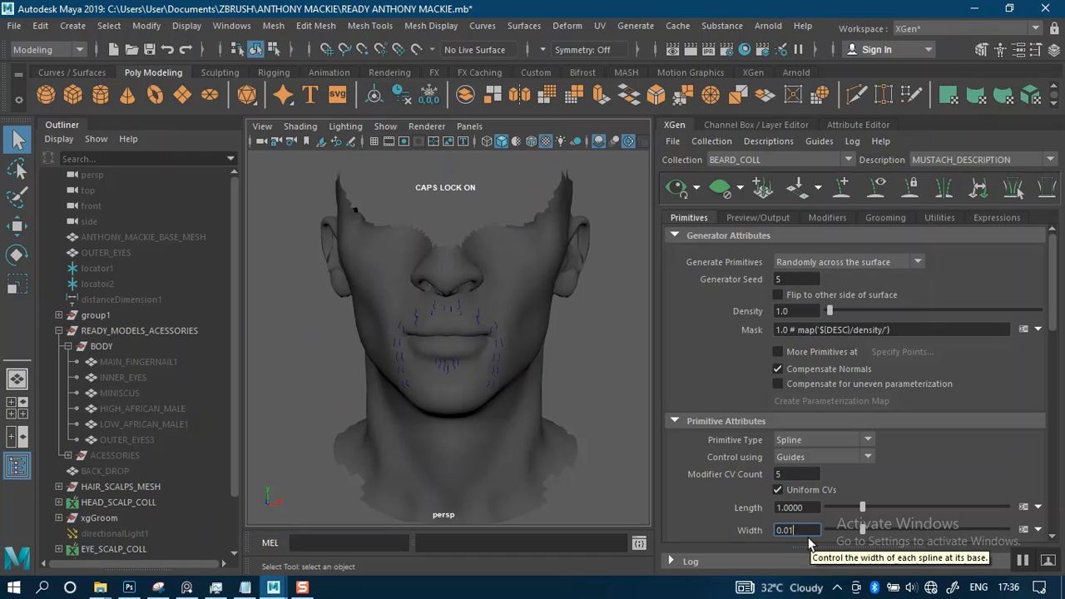
key(Return)
Set the Taper of the mustache splines to 0.71
scroll(796, 349, down, 5)
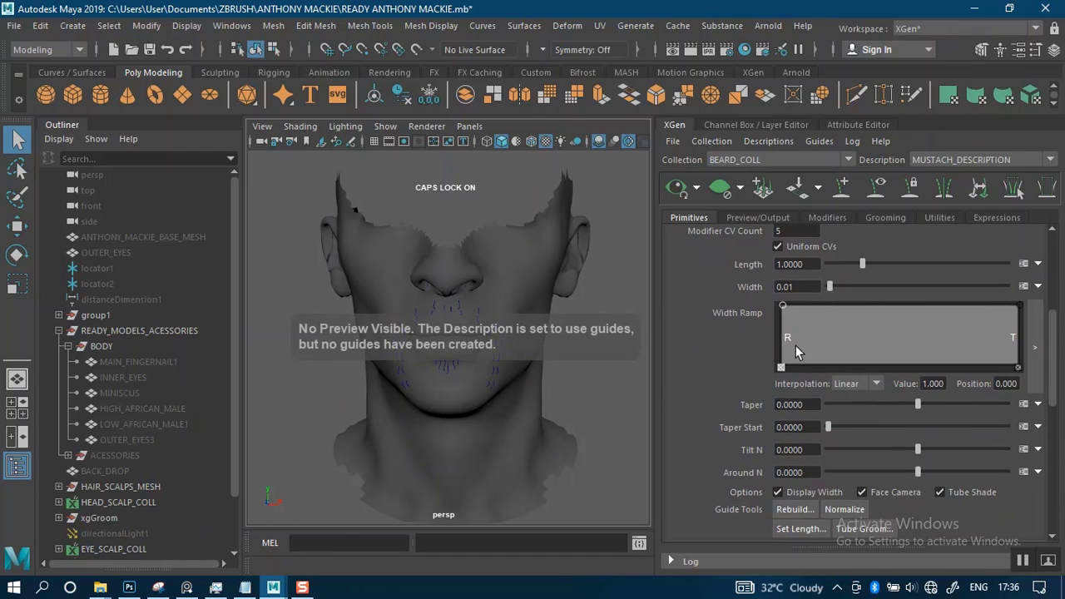
click(807, 405)
key(BackSpace)
key(BackSpace)
key(BackSpace)
key(BackSpace)
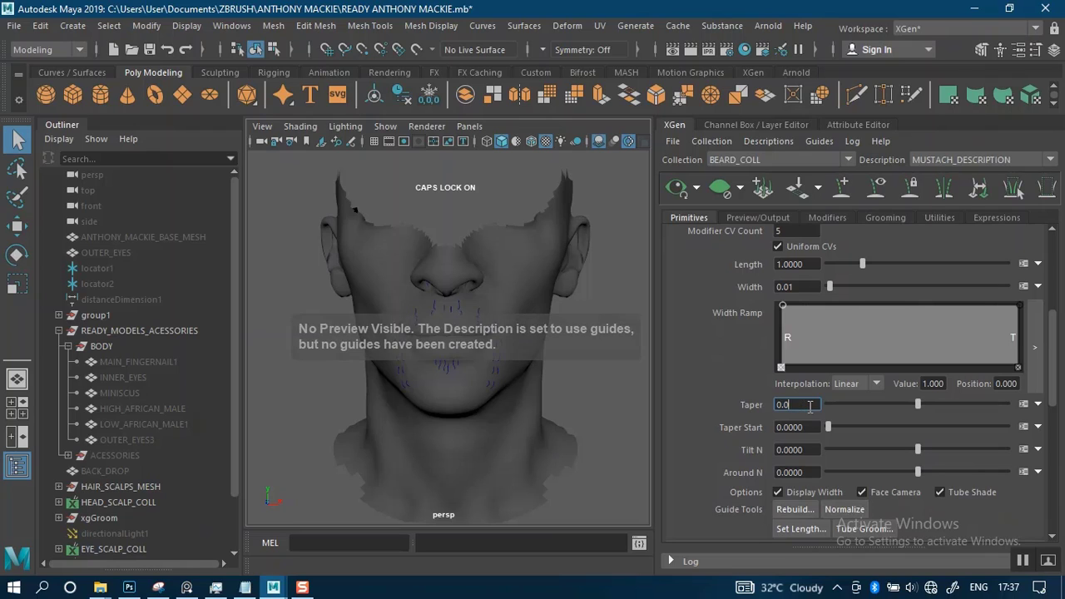
text(71)
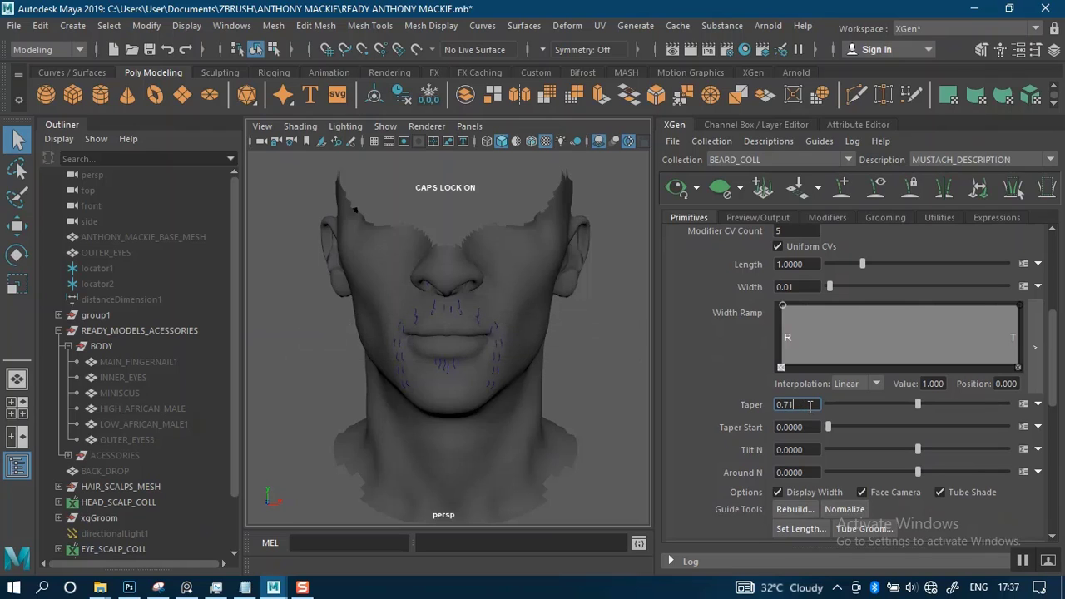
key(Return)
Set the Taper Start of the mustache splines to 0.76
click(812, 427)
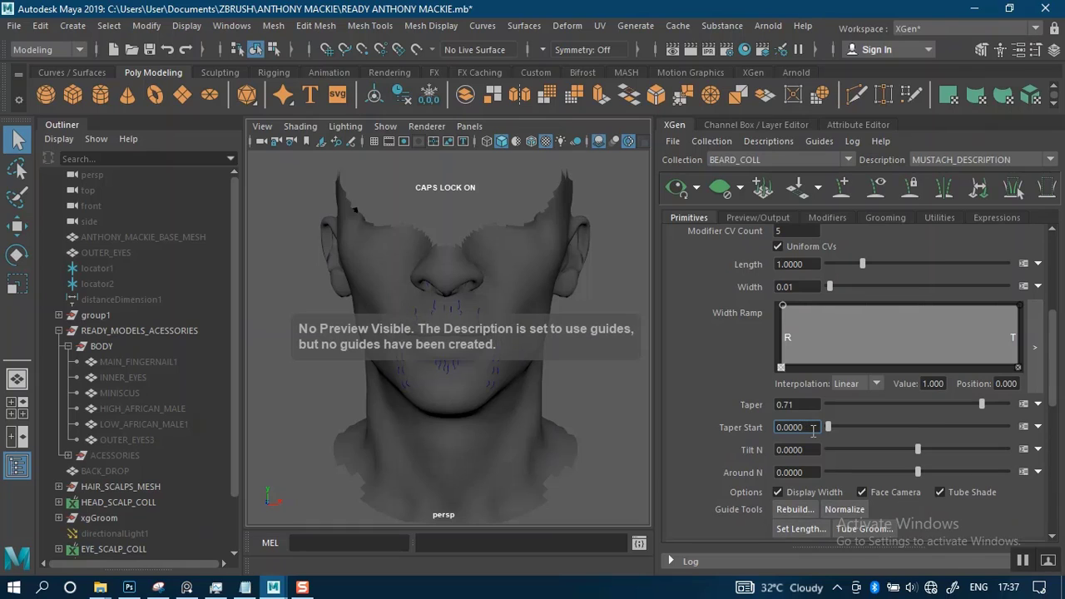
key(BackSpace)
key(BackSpace)
key(BackSpace)
key(BackSpace)
text(76)
key(Return)
Select the curves around the mouth without the scalp mesh and convert them to MUSTACH_DESCRIPTION guides, deleting the original curves
scroll(916, 325, up, 5)
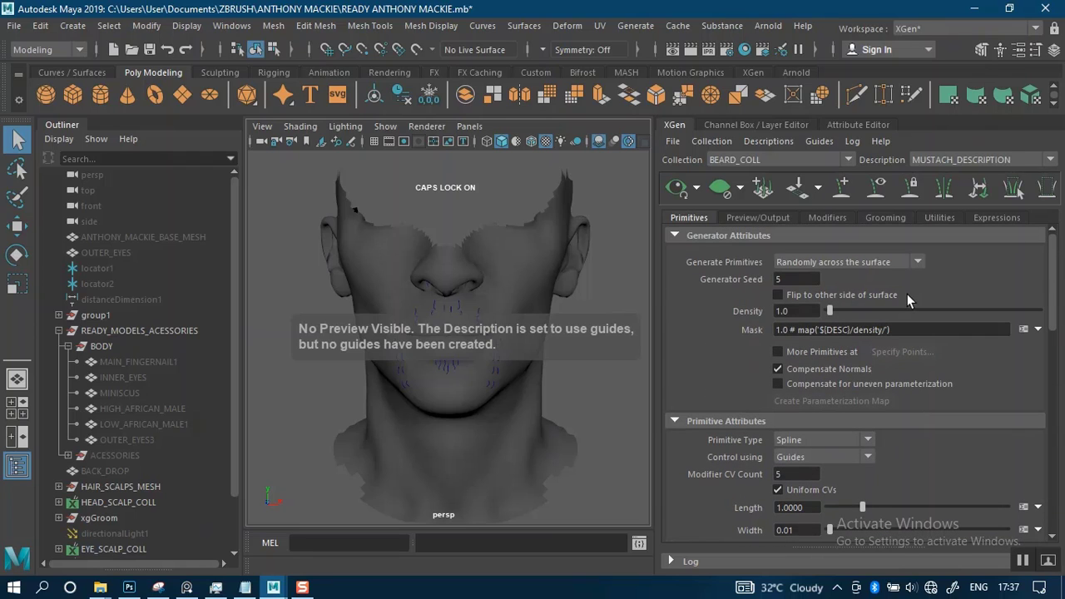
scroll(463, 368, up, 4)
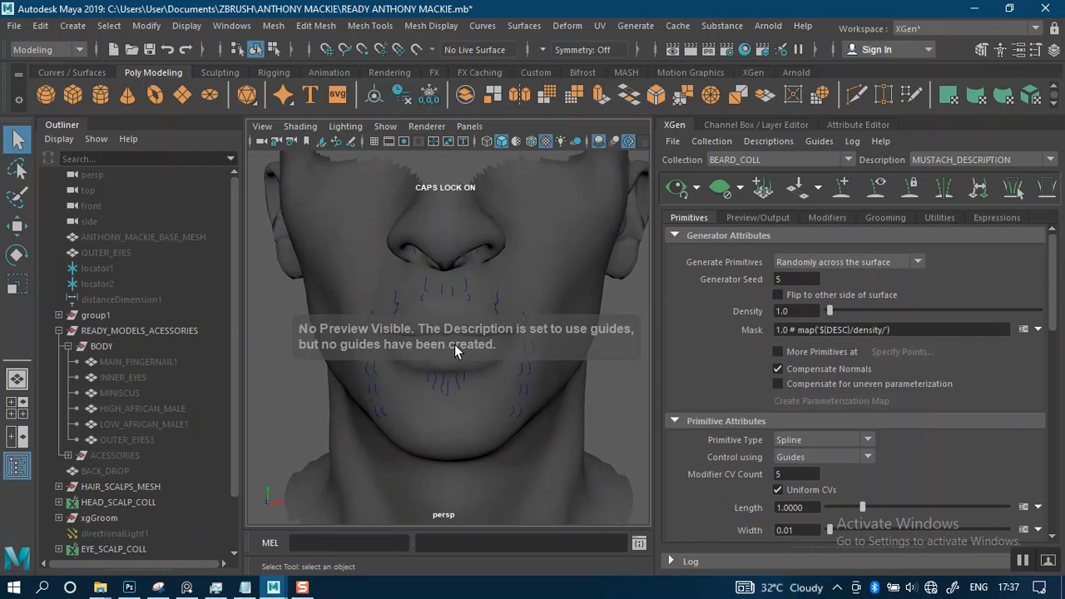
scroll(455, 344, down, 2)
drag(336, 242, 517, 419)
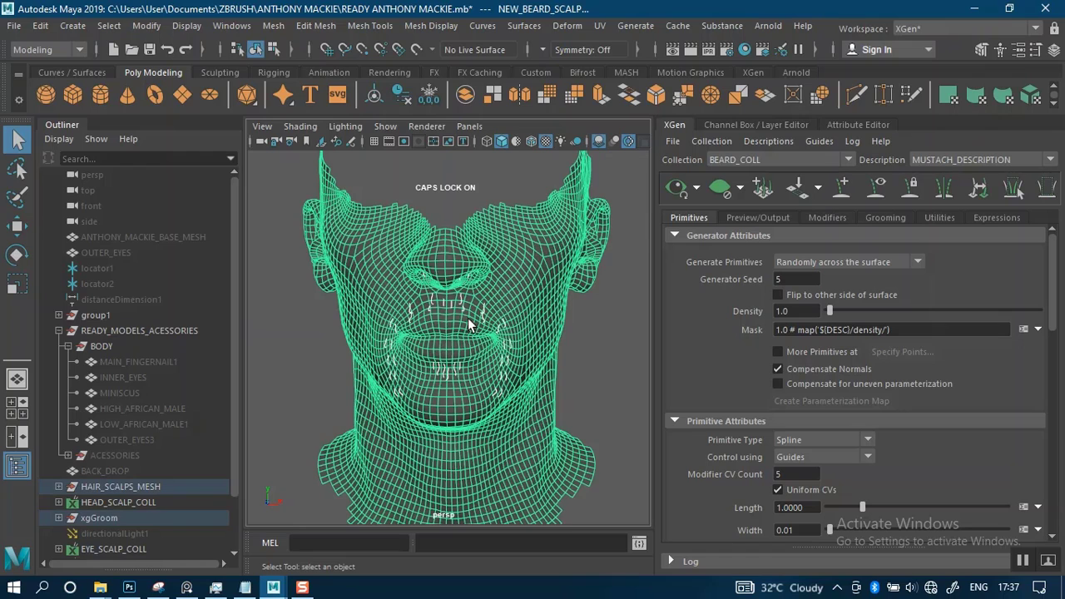
ctrl+click(503, 229)
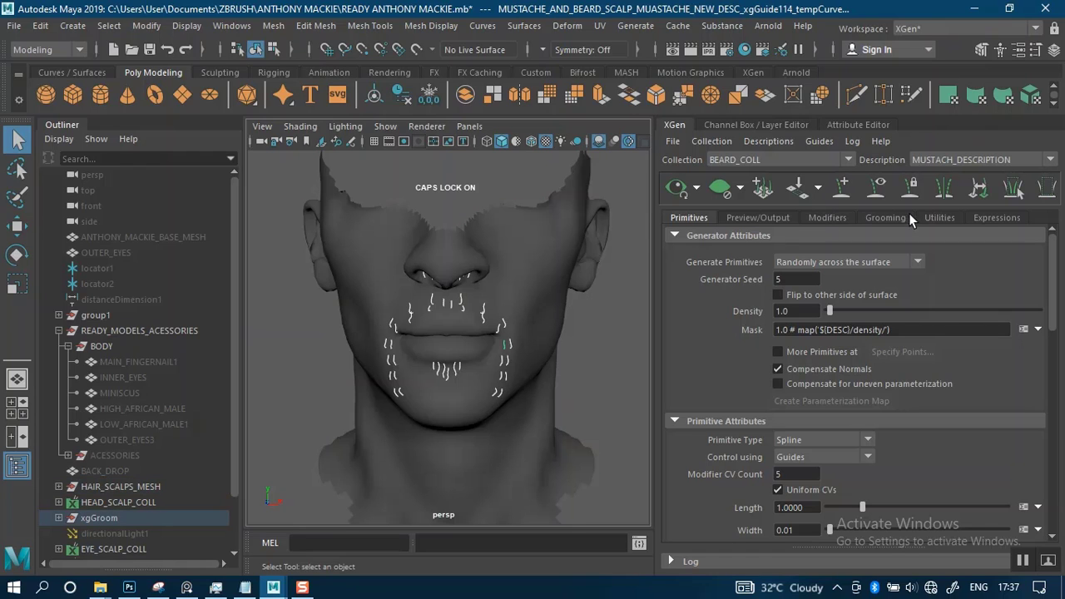
click(936, 218)
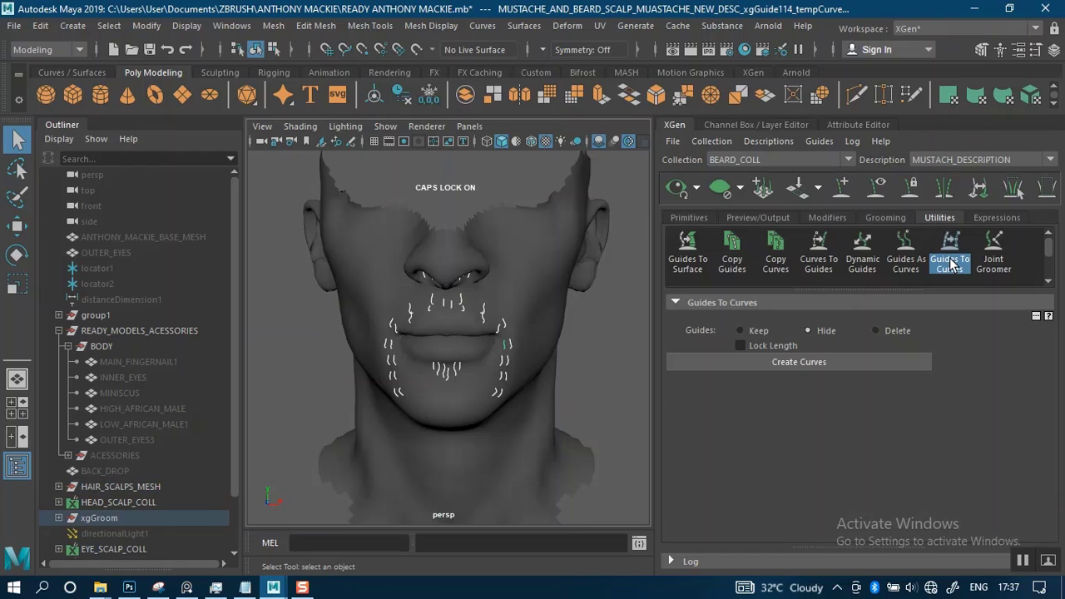
click(820, 254)
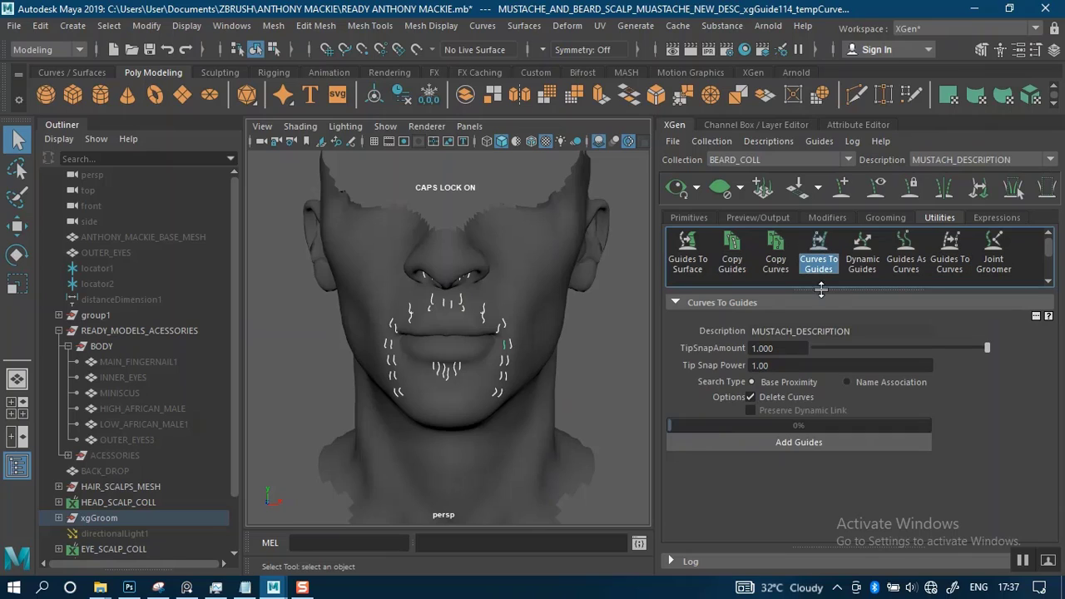
click(775, 443)
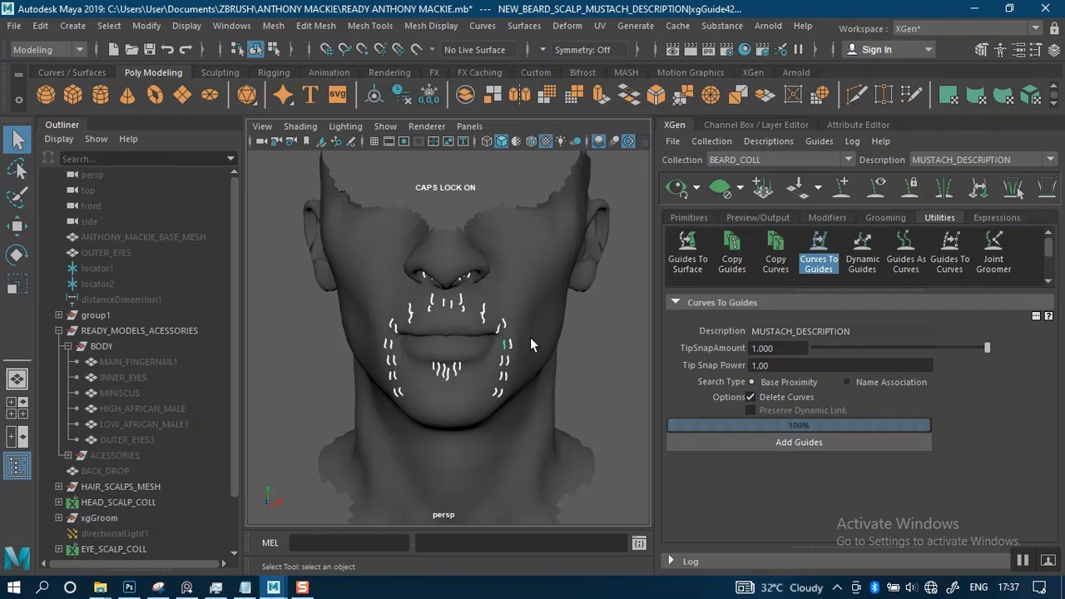
Turn off the preview limit that draws only primitives in the view
click(700, 216)
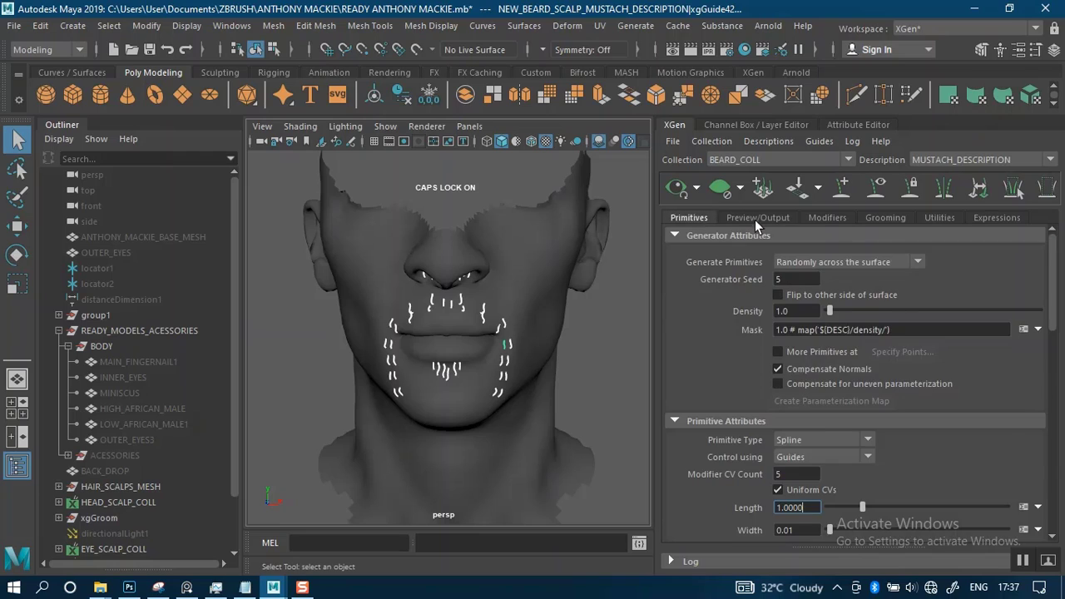
click(755, 218)
click(778, 304)
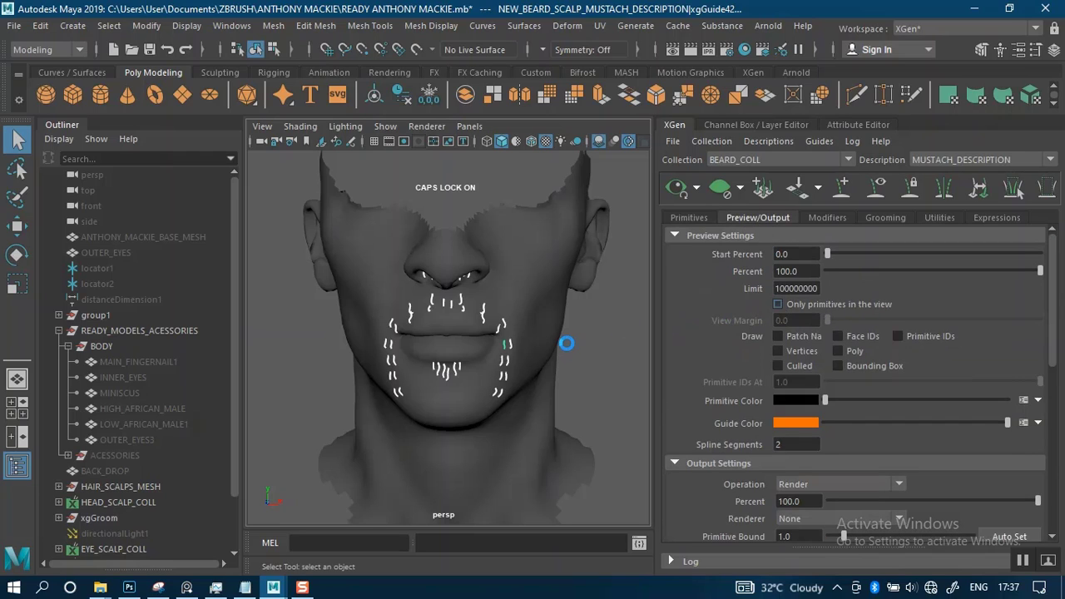
Deselect the mustache guides and save the scene
click(700, 216)
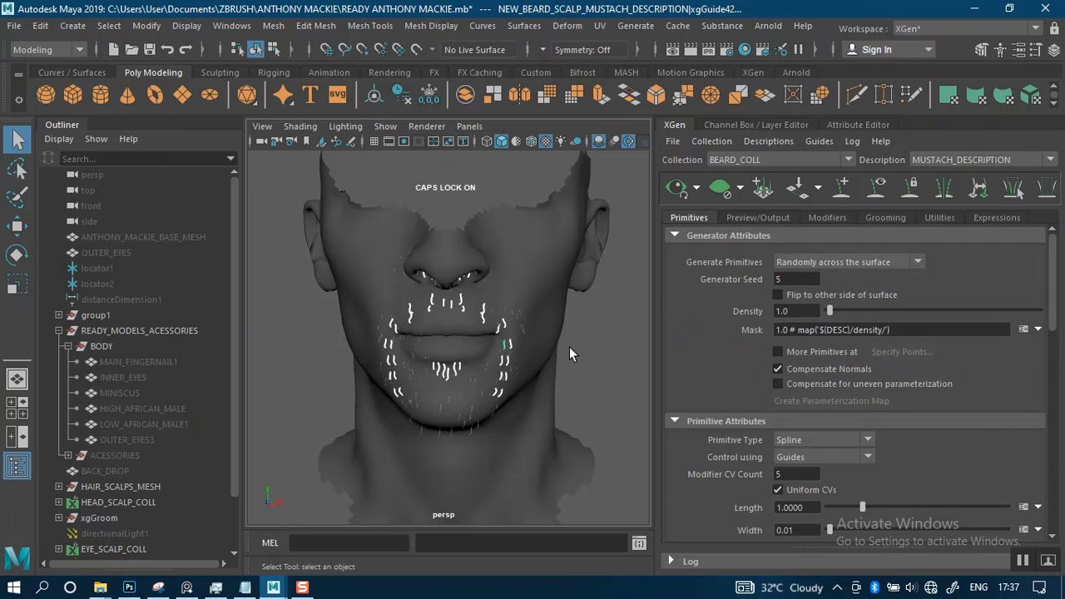
scroll(569, 347, up, 4)
scroll(609, 325, down, 2)
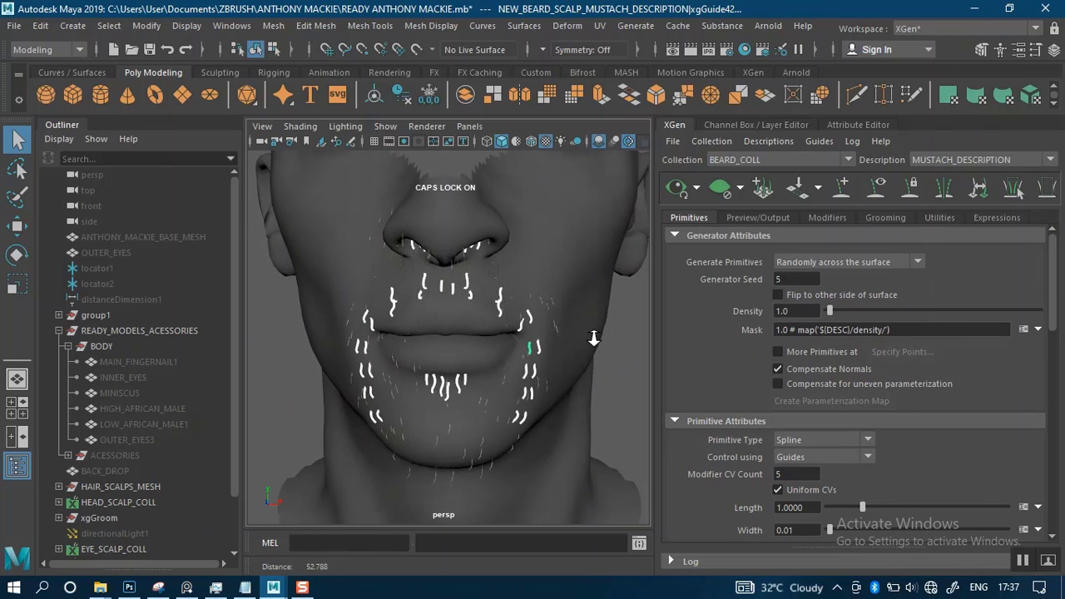
click(611, 363)
key(ctrl+s)
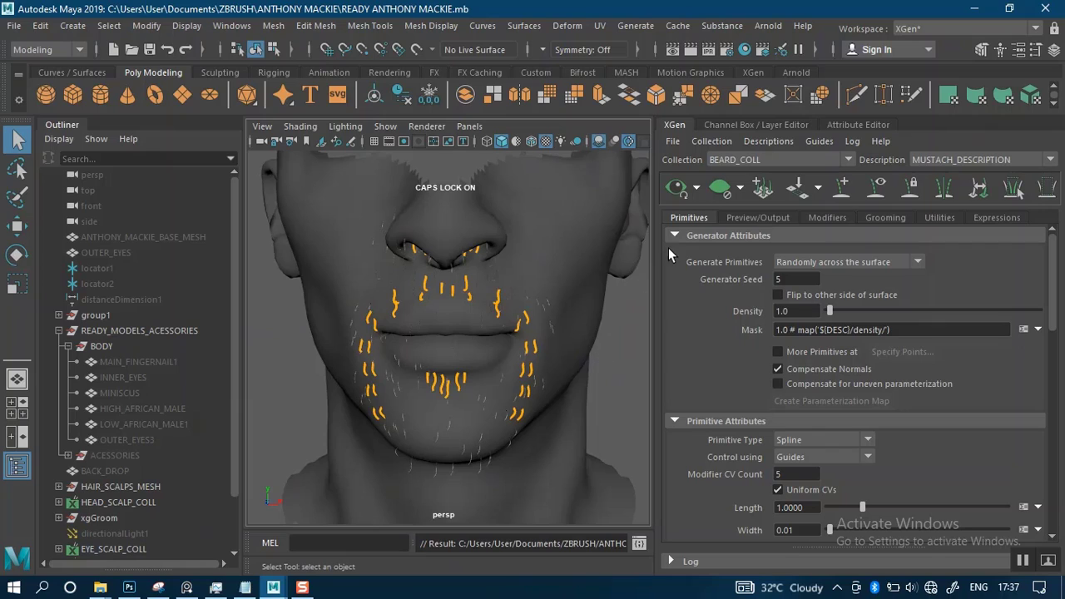
Set the Density of the mustache primitives to 30
click(752, 217)
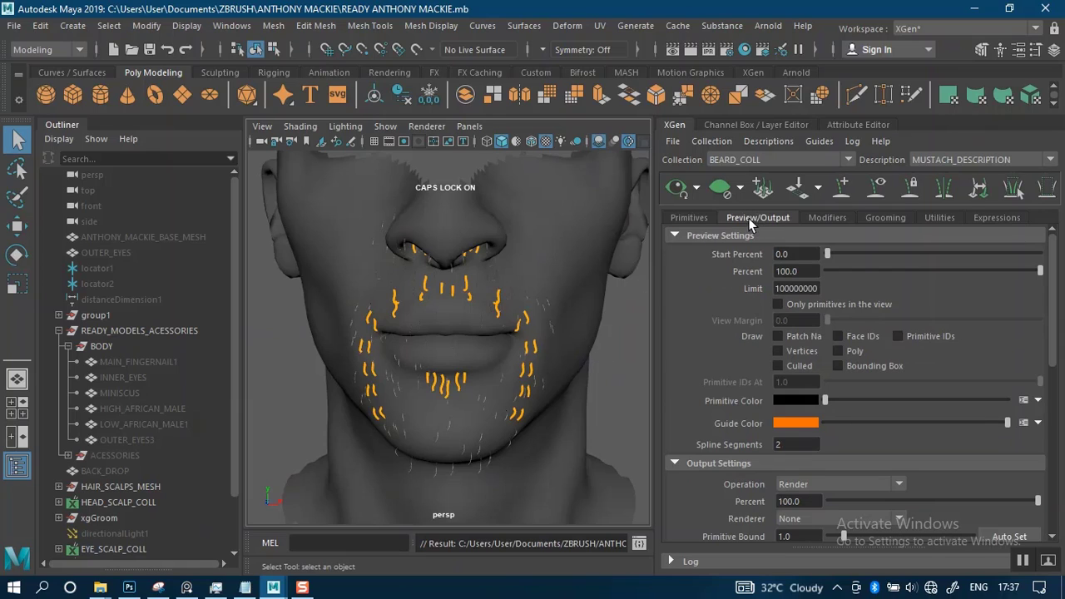
click(700, 218)
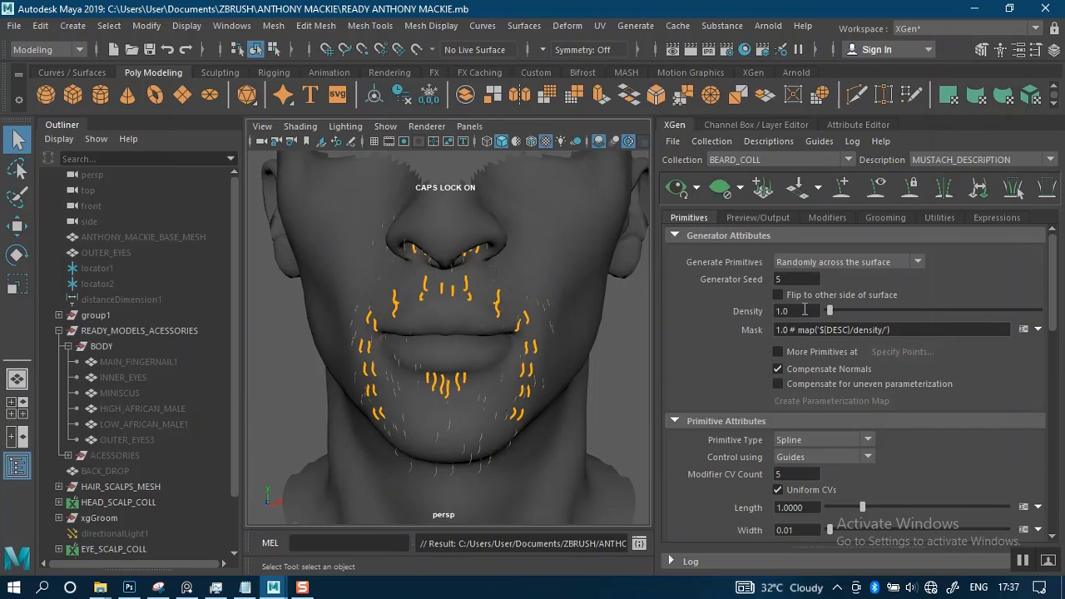
drag(806, 311, 745, 311)
text(30)
key(Return)
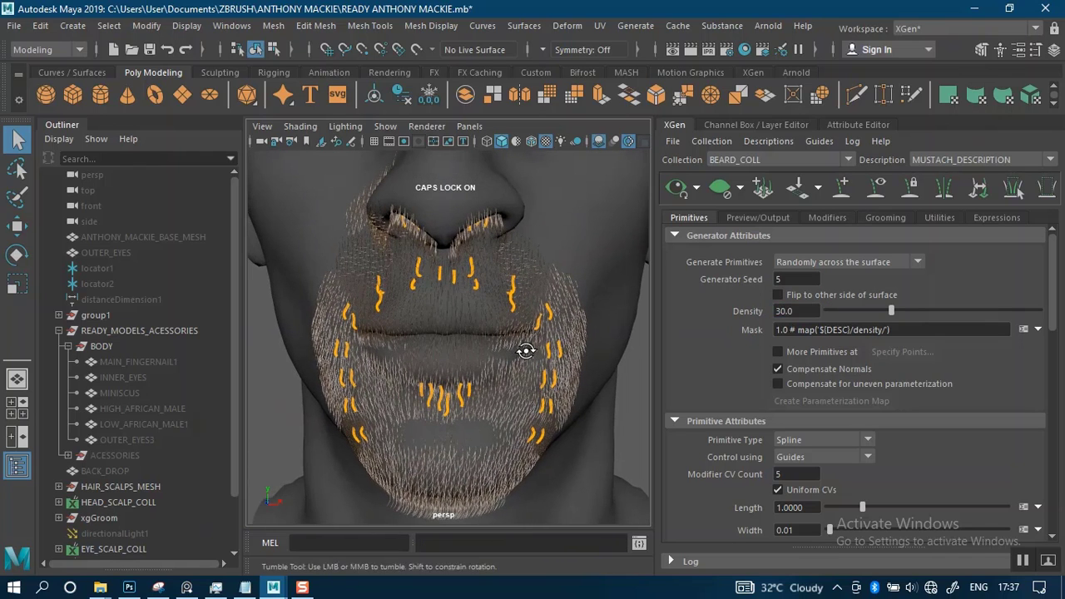
scroll(525, 353, up, 4)
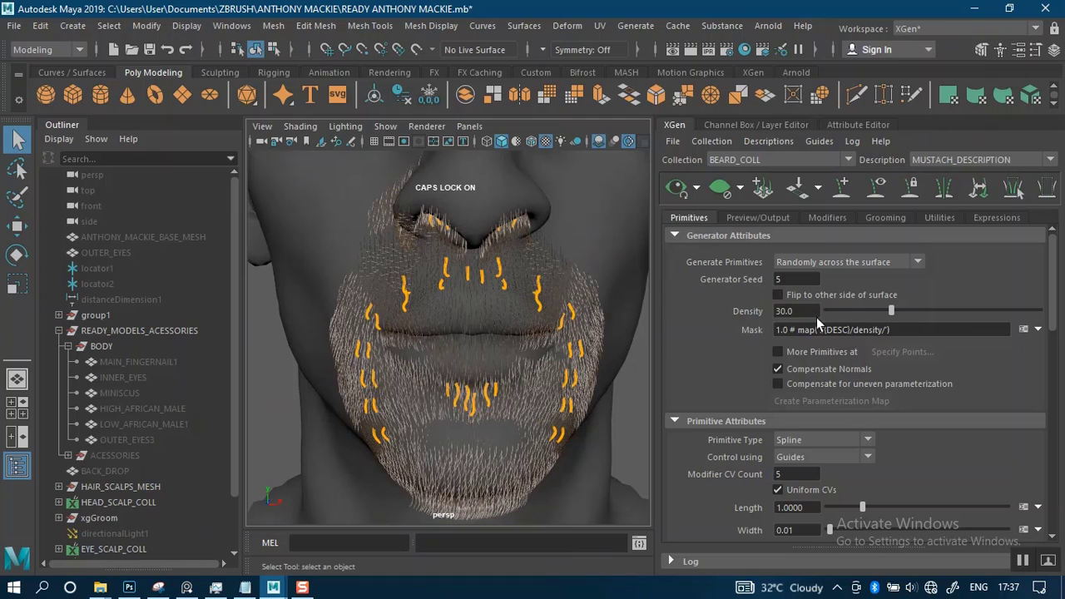
Start a new map for the mustache density Mask and name it MUSATCHE_NEWDENMASK
click(1039, 329)
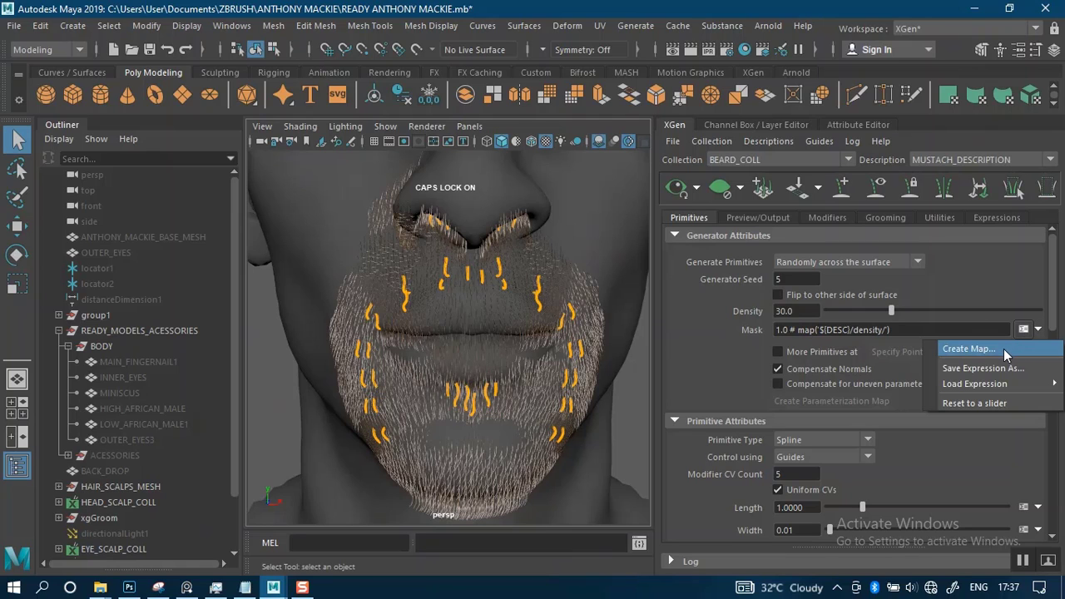
click(1002, 350)
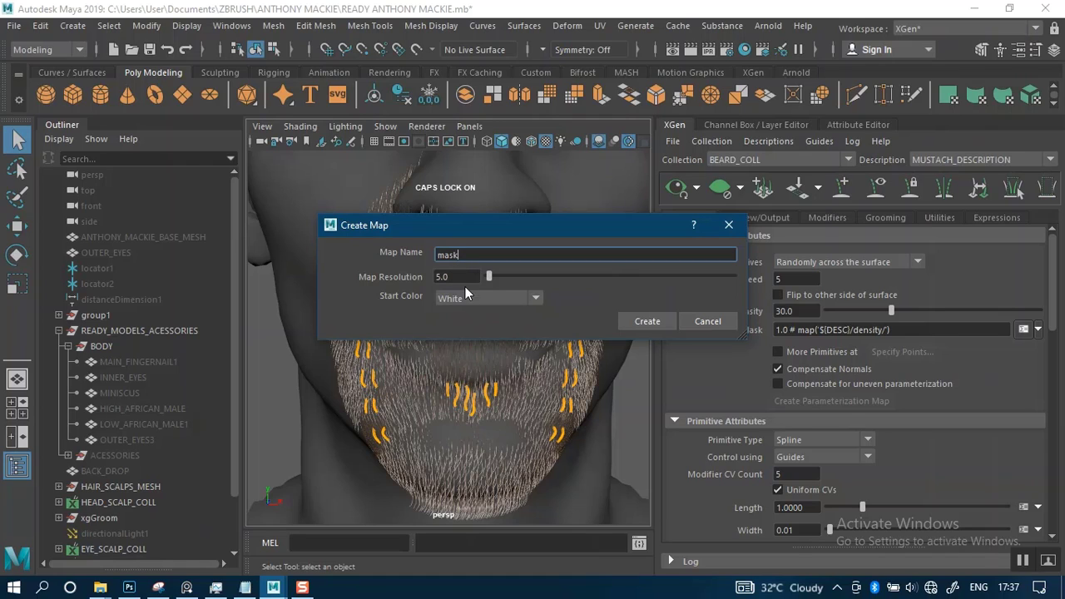
drag(466, 255, 399, 257)
text(BEARD_)
text(M)
key(BackSpace)
key(BackSpace)
key(BackSpace)
key(BackSpace)
key(BackSpace)
key(BackSpace)
key(BackSpace)
text(MUSATCHE_NEWDENMASK)
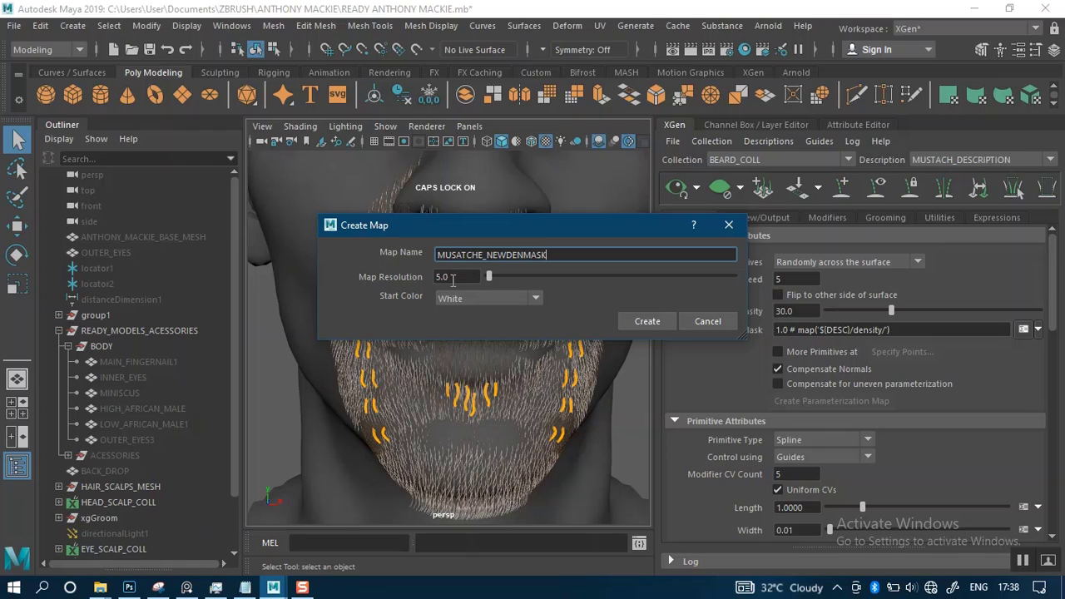
Give the mask map a resolution of 30 and a black start color, and create it
key(Tab)
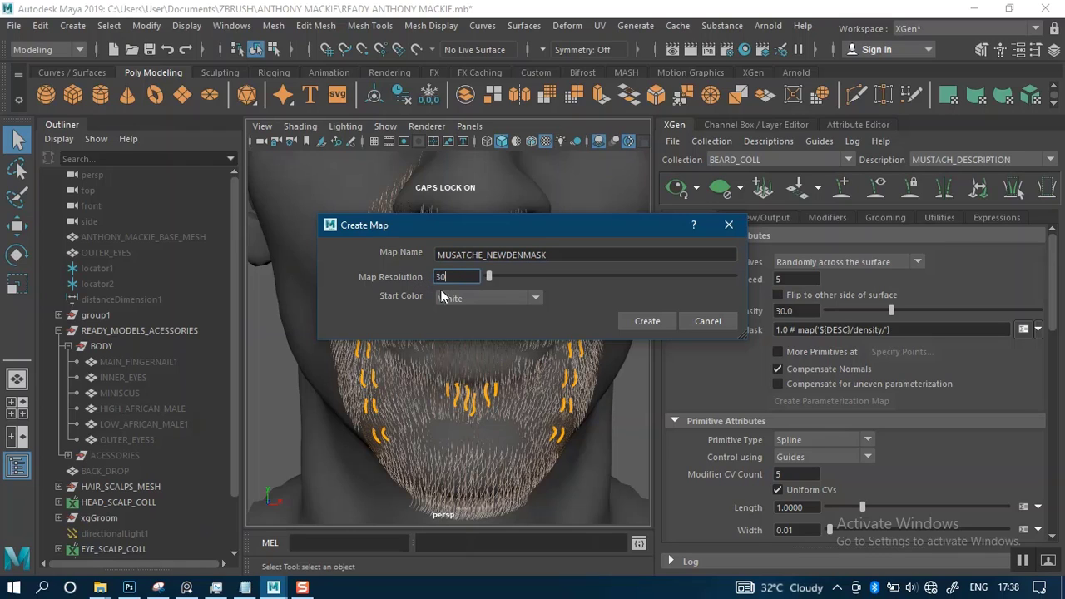
click(478, 301)
click(449, 335)
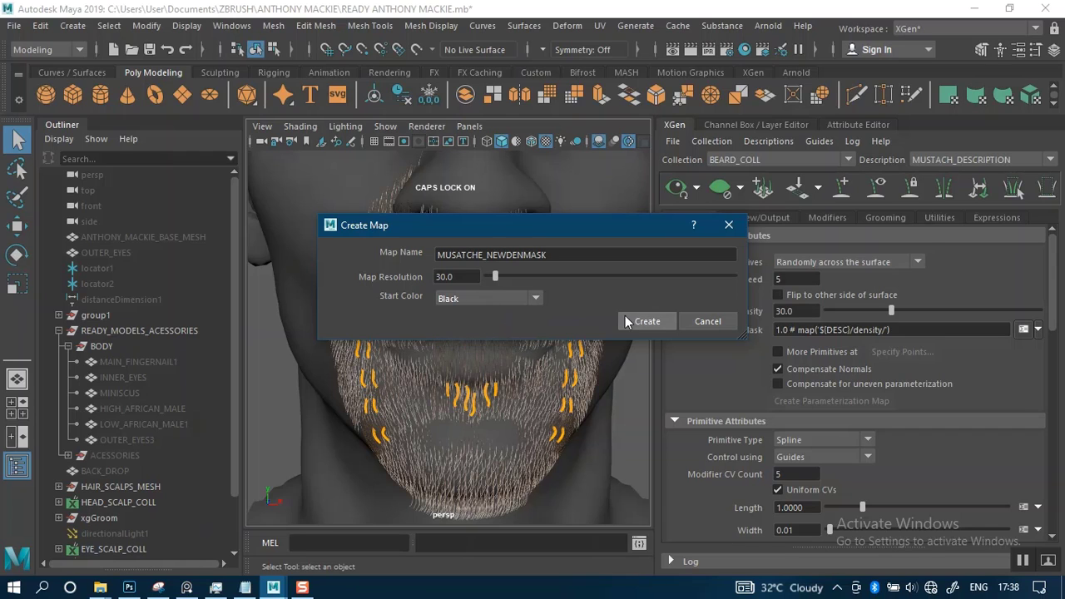
click(647, 322)
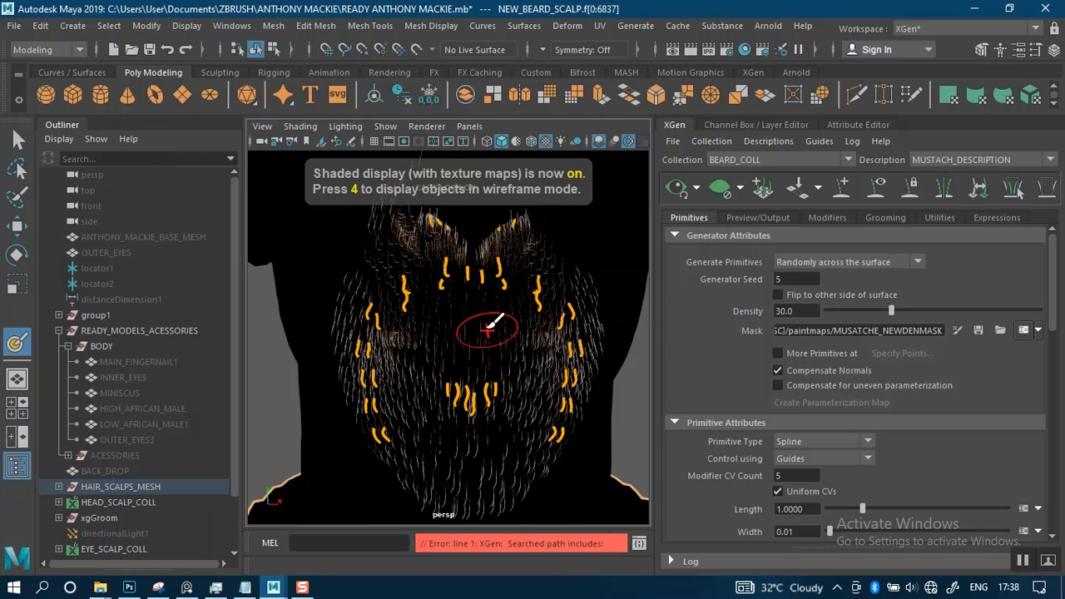
Bake the black mustache mask map to disk
scroll(471, 346, down, 1)
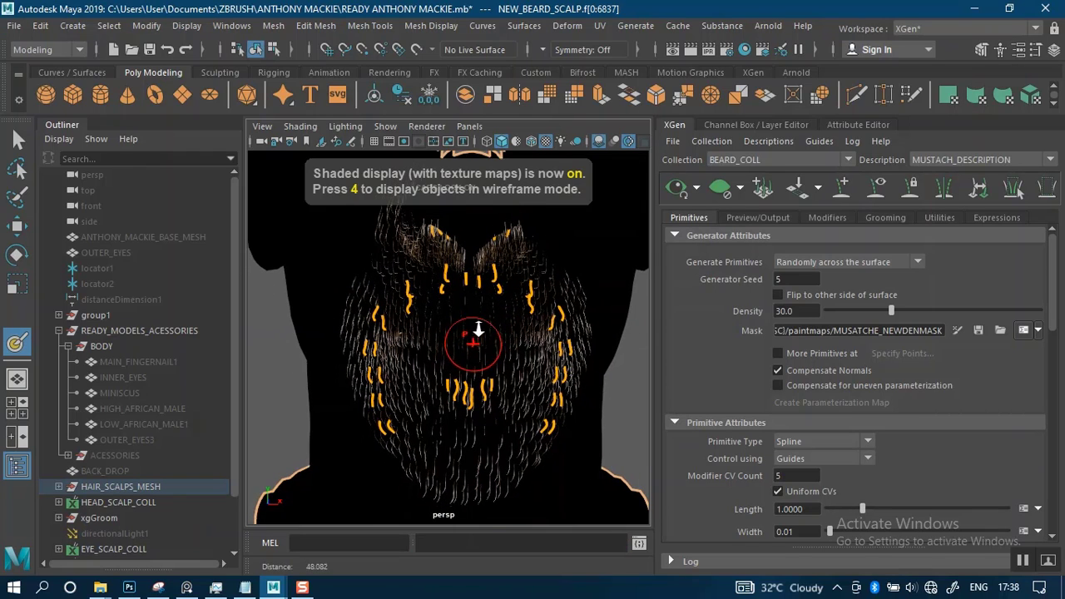
key(Caps_Lock)
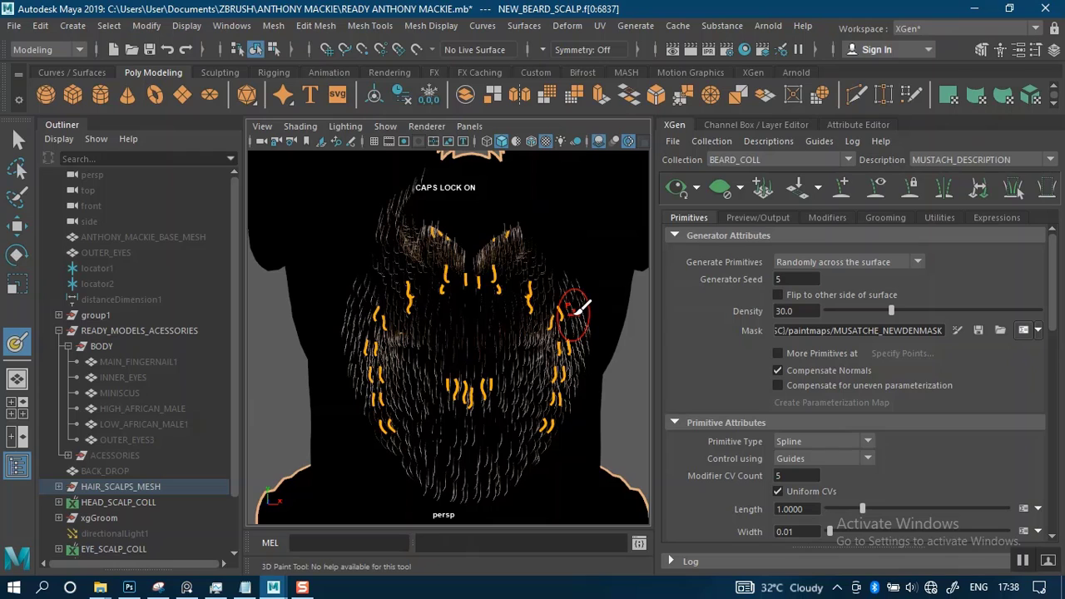
drag(576, 313, 587, 358)
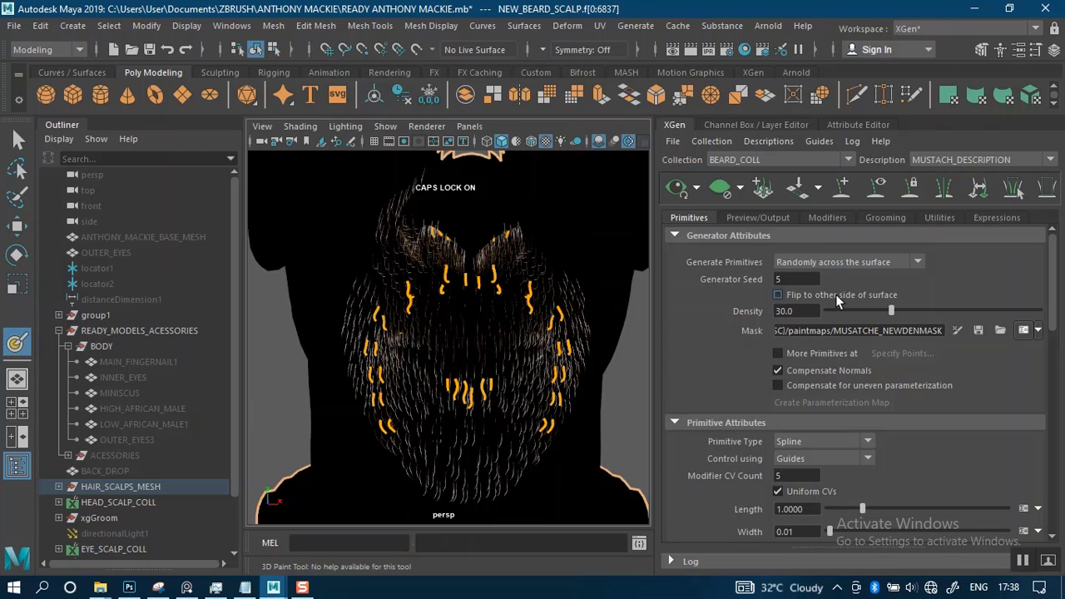
alt+right_drag(557, 367, 569, 369)
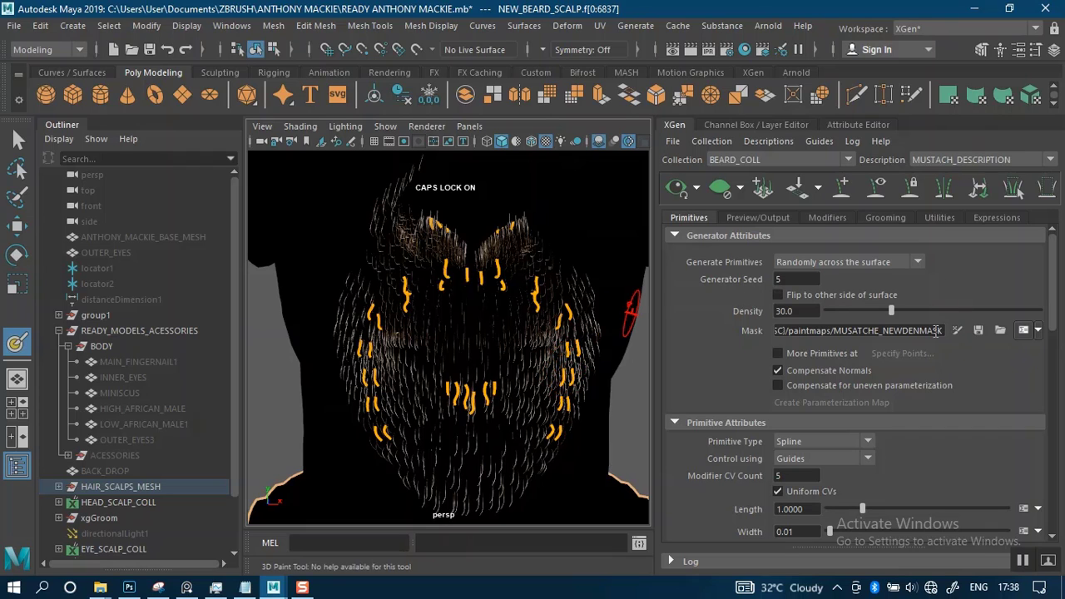
mouse_move(526, 331)
alt+right_down()
mouse_move(504, 317)
mouse_move(505, 349)
mouse_move(492, 315)
mouse_move(475, 306)
mouse_move(481, 313)
alt+right_up()
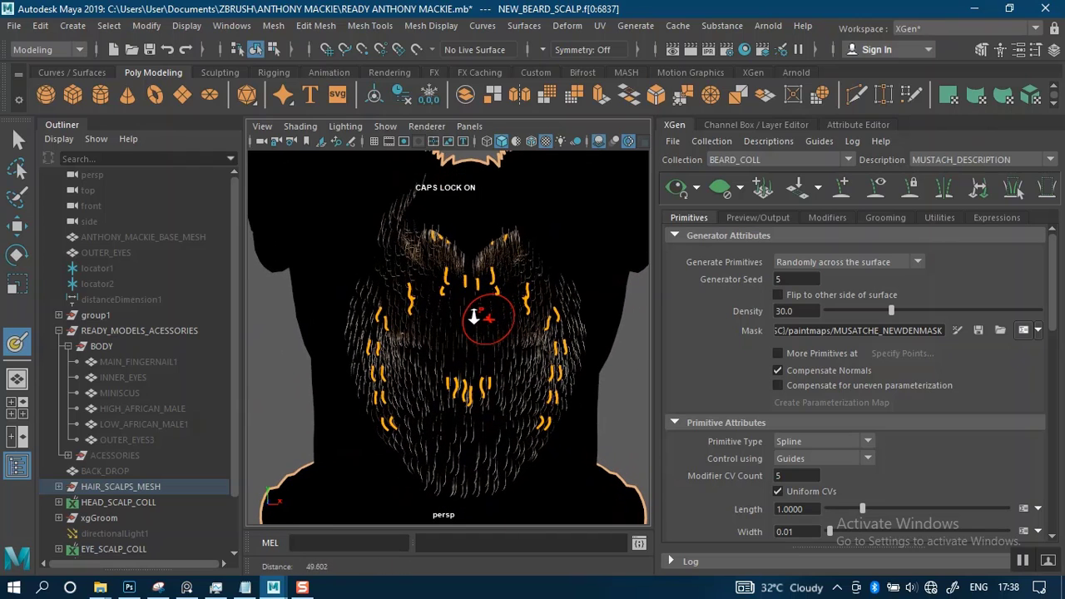
click(979, 331)
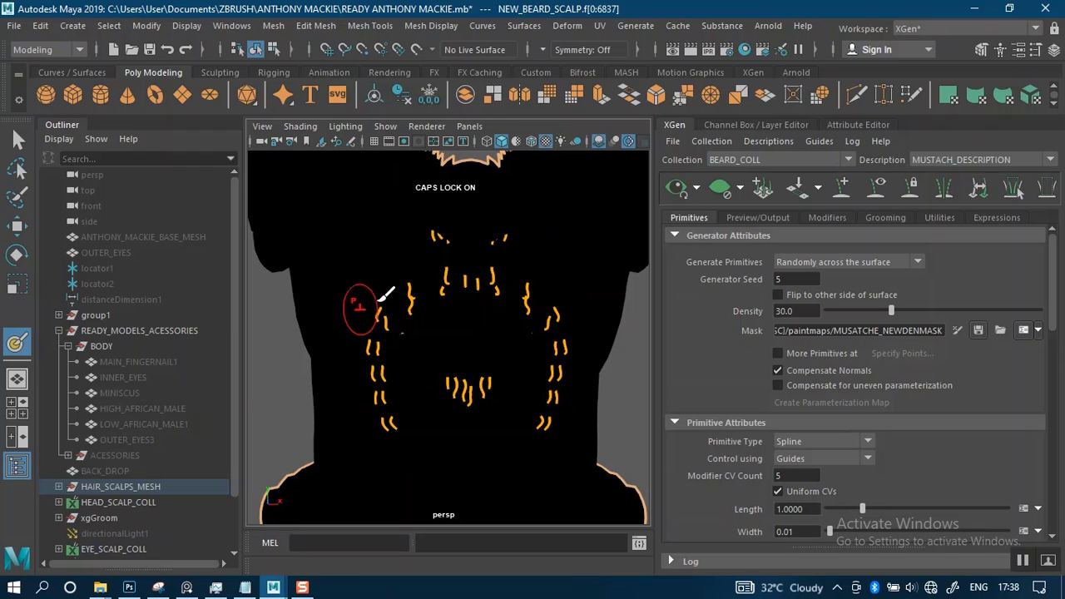
Give the 3D Paint Tool the solid brush profile and turn on stroke Reflection
mouse_move(463, 293)
alt+right_down()
mouse_move(452, 321)
mouse_move(448, 309)
mouse_move(490, 381)
mouse_move(482, 324)
alt+right_up()
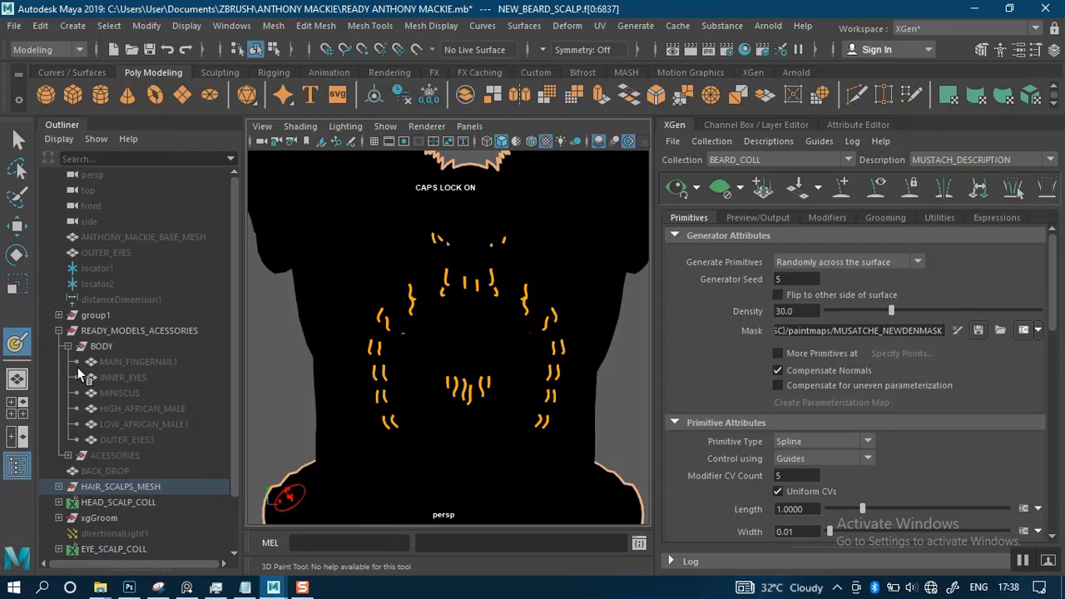
double_click(17, 342)
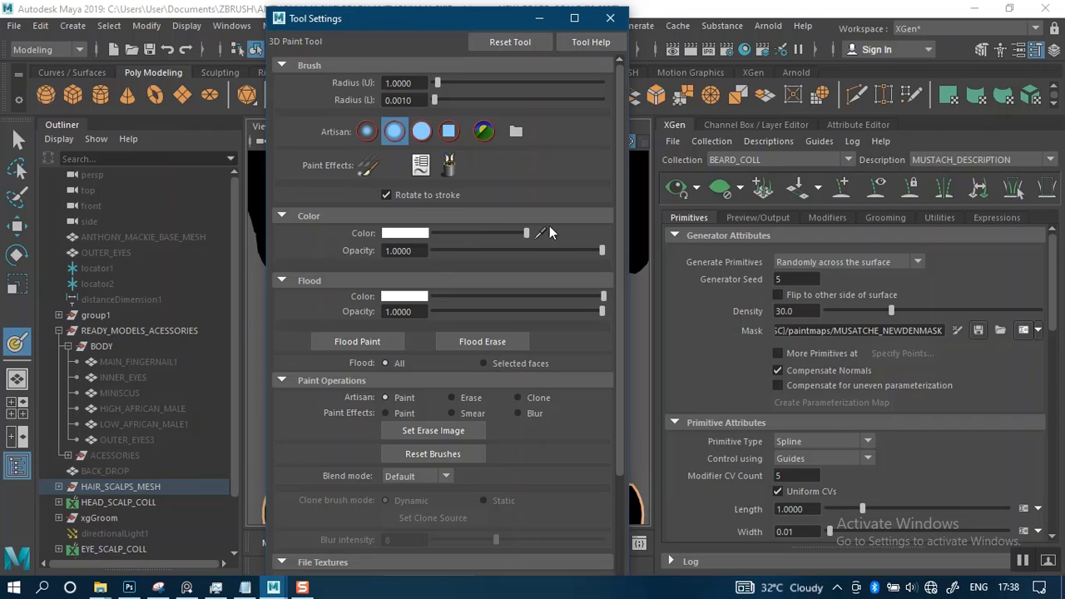
click(420, 132)
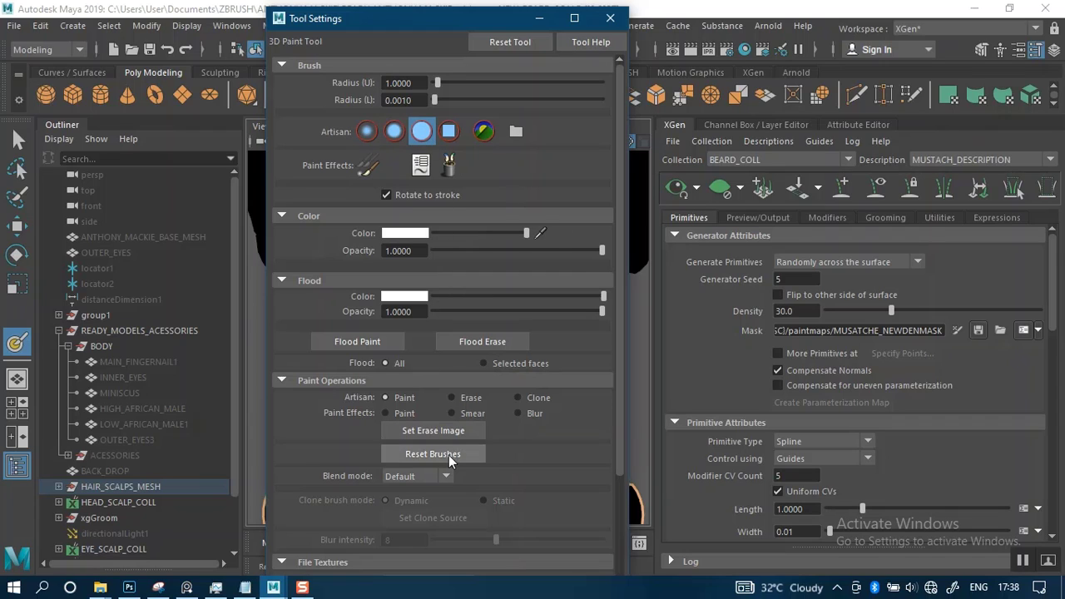
click(282, 562)
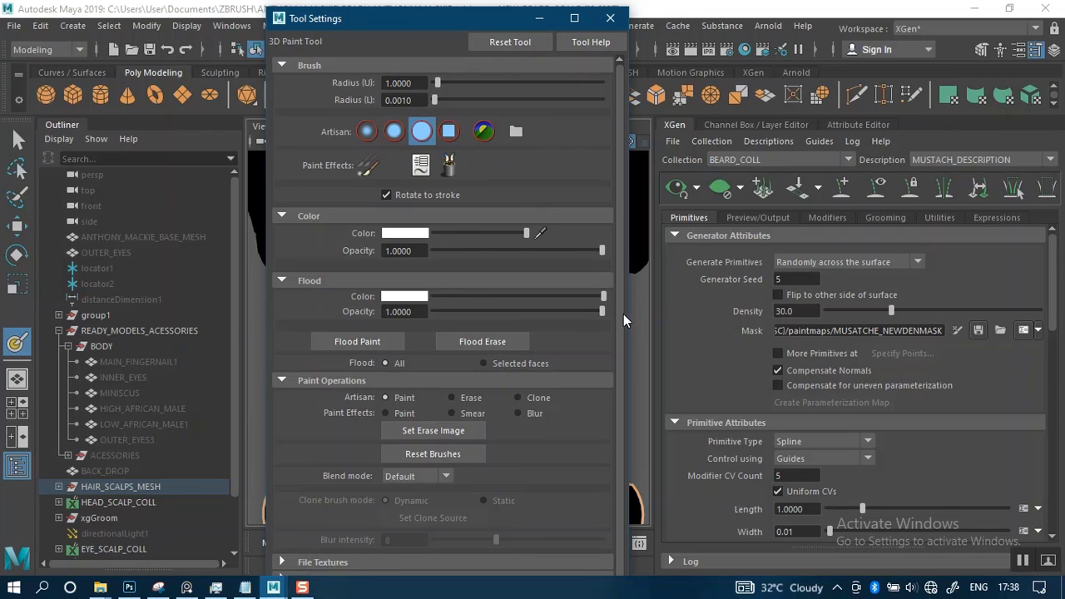
click(282, 381)
click(302, 416)
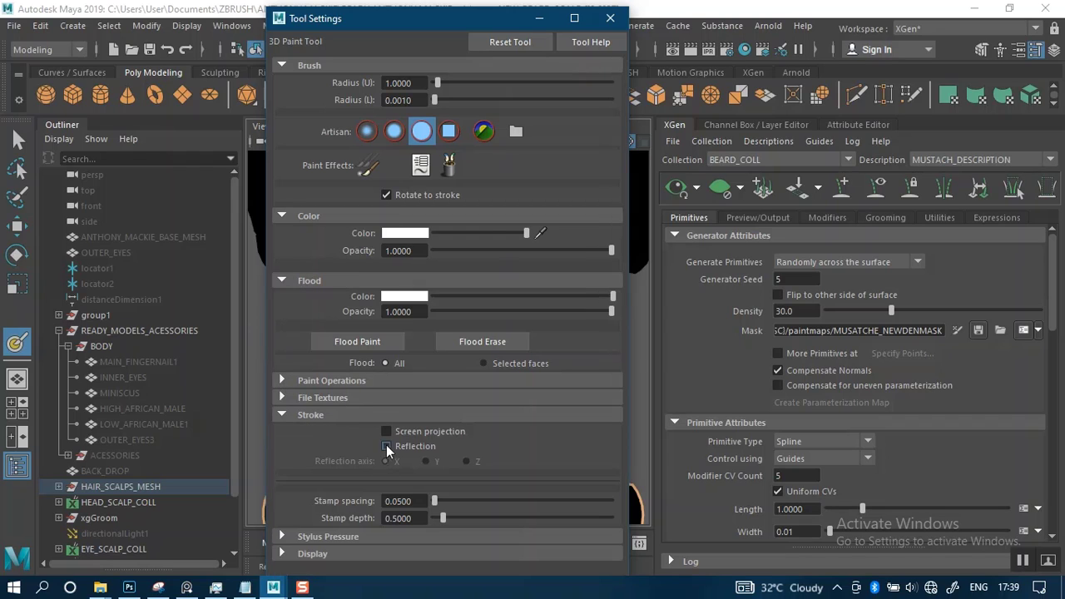
click(540, 19)
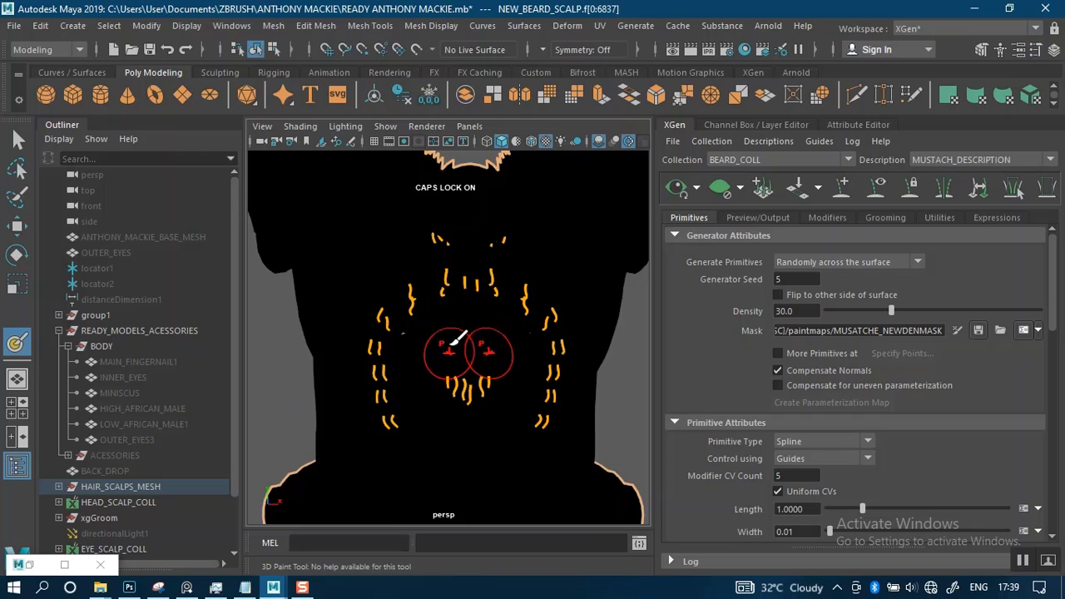
Shrink the paint brush for the upper lip area and overlay the wireframe on the shaded scalp mesh
scroll(479, 356, up, 4)
alt+middle_drag(479, 356, 483, 408)
key(b)
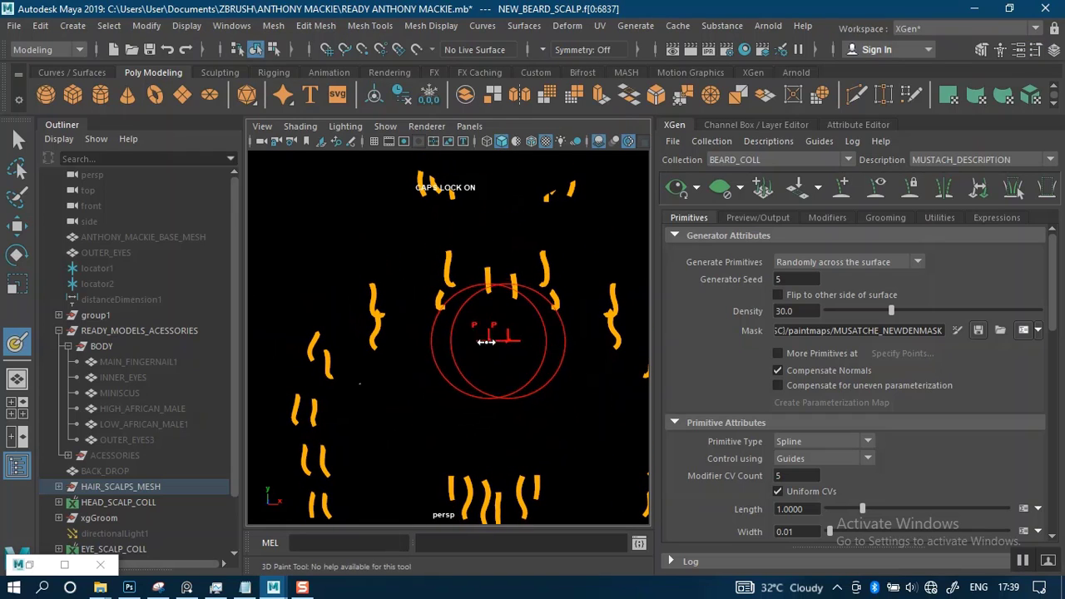
mouse_move(488, 341)
mouse_down()
mouse_move(436, 347)
mouse_move(426, 361)
mouse_up()
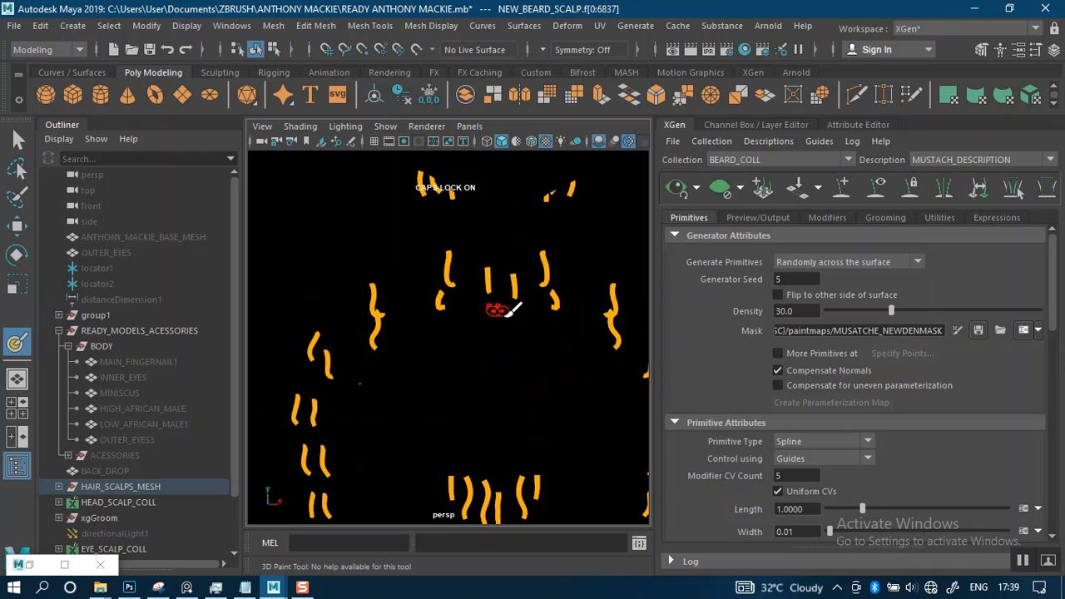
mouse_move(506, 301)
alt+middle_down()
mouse_move(511, 288)
mouse_move(499, 295)
alt+middle_up()
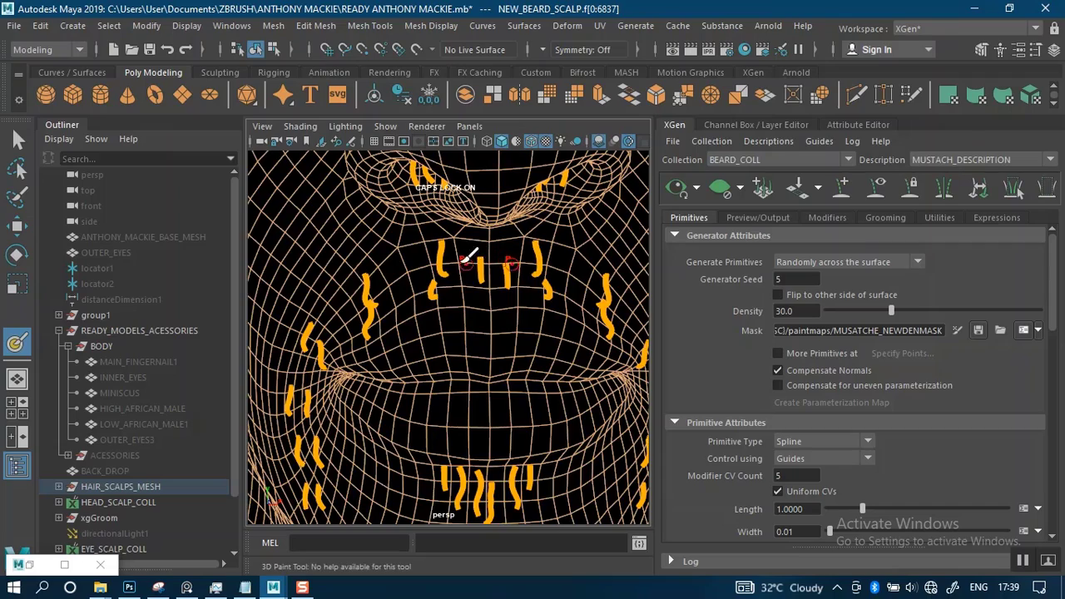
Paint mirrored white strokes on the mask beside the philtrum and along the mustache's lower edge to the mouth corners
mouse_move(466, 271)
alt+mouse_down()
mouse_move(469, 294)
mouse_move(469, 275)
mouse_move(490, 313)
mouse_move(460, 329)
alt+mouse_up()
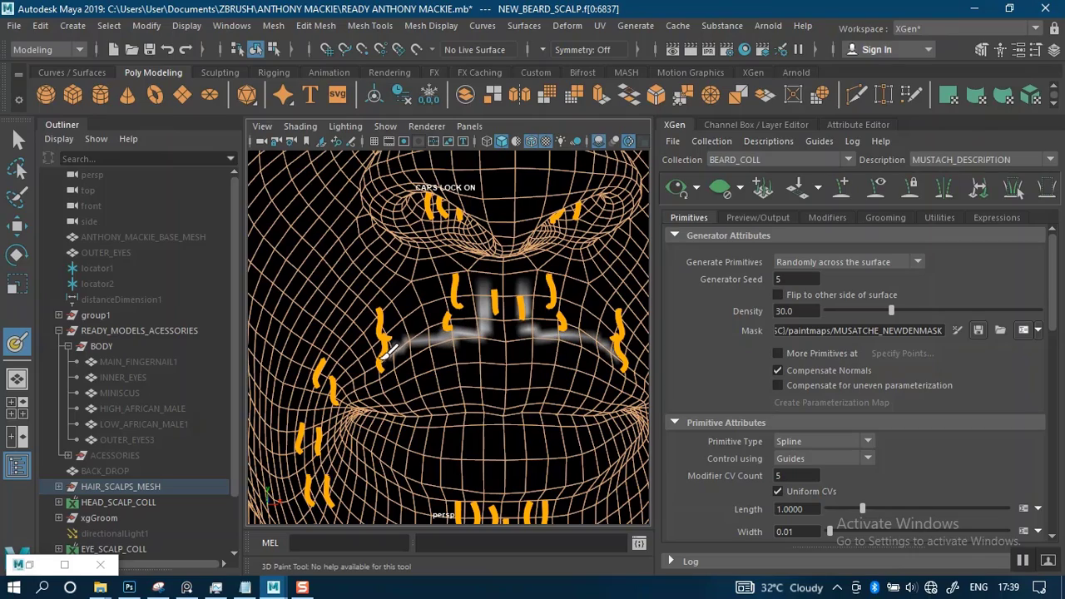
mouse_move(472, 283)
alt+mouse_down()
mouse_move(457, 283)
mouse_move(463, 295)
alt+mouse_up()
alt+middle_drag(464, 294, 457, 281)
mouse_move(471, 278)
alt+right_down()
mouse_move(471, 293)
mouse_move(503, 265)
alt+right_up()
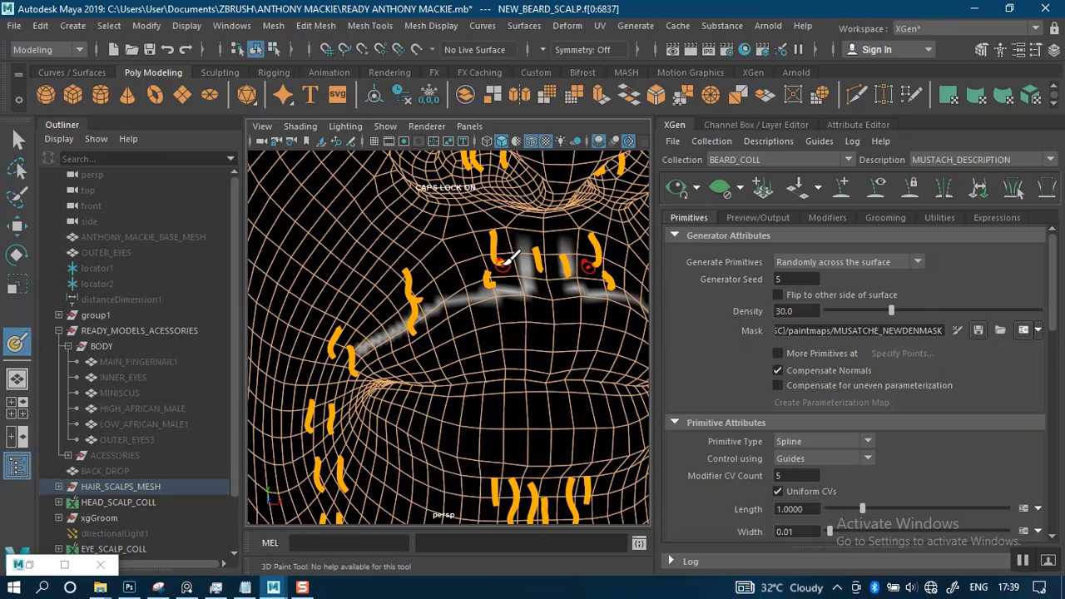
Paint the mustache's upper edge white and extend the mask band past the mouth corners down to the lowest side guides
drag(514, 240, 421, 266)
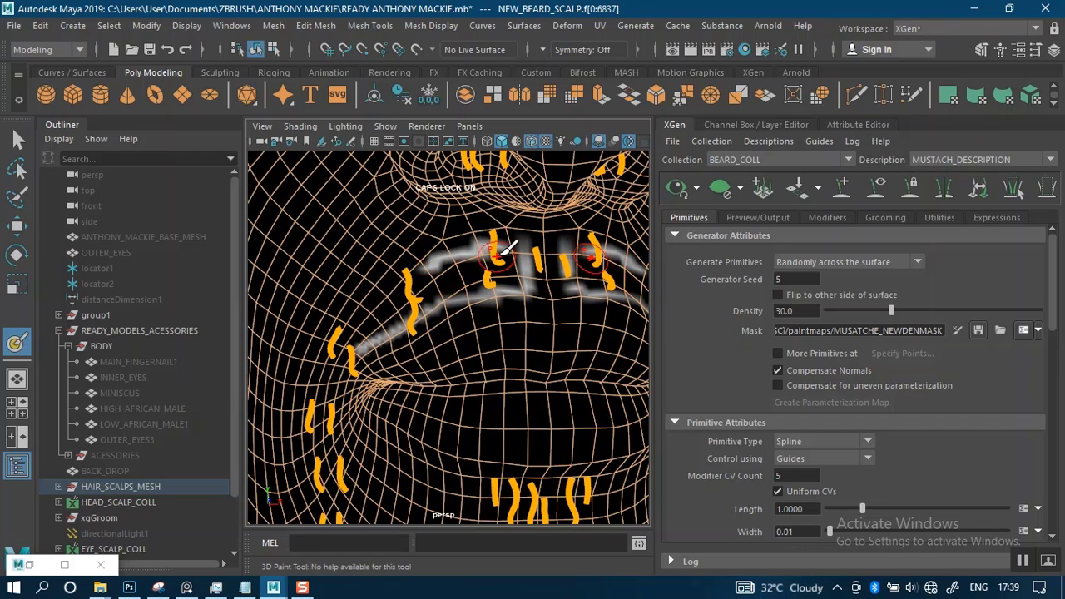
mouse_move(518, 241)
mouse_down()
mouse_move(429, 265)
mouse_move(518, 245)
mouse_move(499, 268)
mouse_move(431, 285)
mouse_move(362, 332)
mouse_move(422, 271)
mouse_move(361, 328)
mouse_move(330, 383)
mouse_up()
alt+middle_drag(404, 367, 422, 268)
mouse_move(366, 256)
mouse_down()
mouse_move(353, 301)
mouse_move(388, 446)
mouse_up()
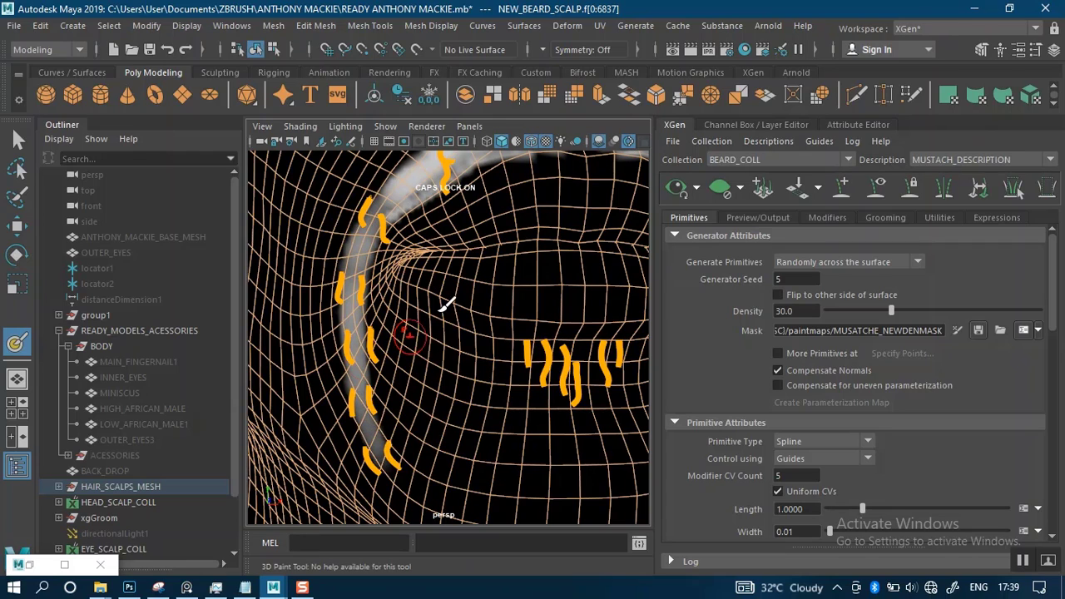
Thicken the white mask band around the mouth corners and fill the area between the mustache's upper and lower edges
alt+drag(447, 305, 405, 400)
mouse_move(483, 315)
mouse_down()
mouse_move(487, 302)
mouse_move(521, 295)
mouse_move(455, 311)
mouse_up()
mouse_move(397, 329)
mouse_down()
mouse_move(316, 377)
mouse_move(307, 408)
mouse_up()
drag(344, 339, 382, 308)
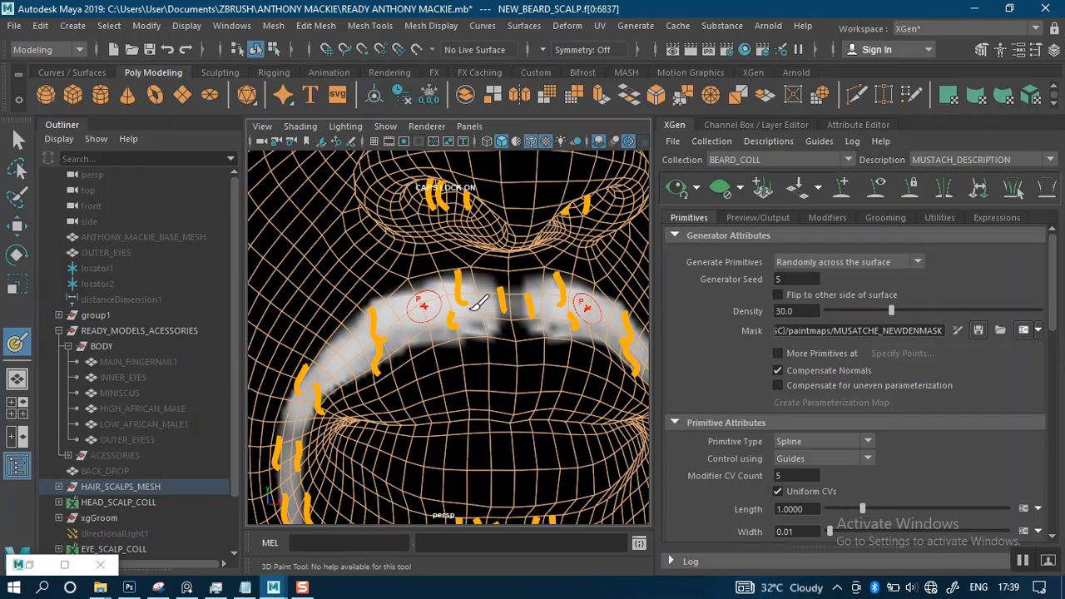
Paint the insides of both nostrils white on the mask, covering the nostril guides with mirrored strokes
mouse_move(469, 302)
alt+mouse_down()
mouse_move(475, 240)
mouse_move(489, 293)
alt+mouse_up()
alt+middle_drag(489, 293, 502, 399)
alt+right_drag(502, 399, 506, 333)
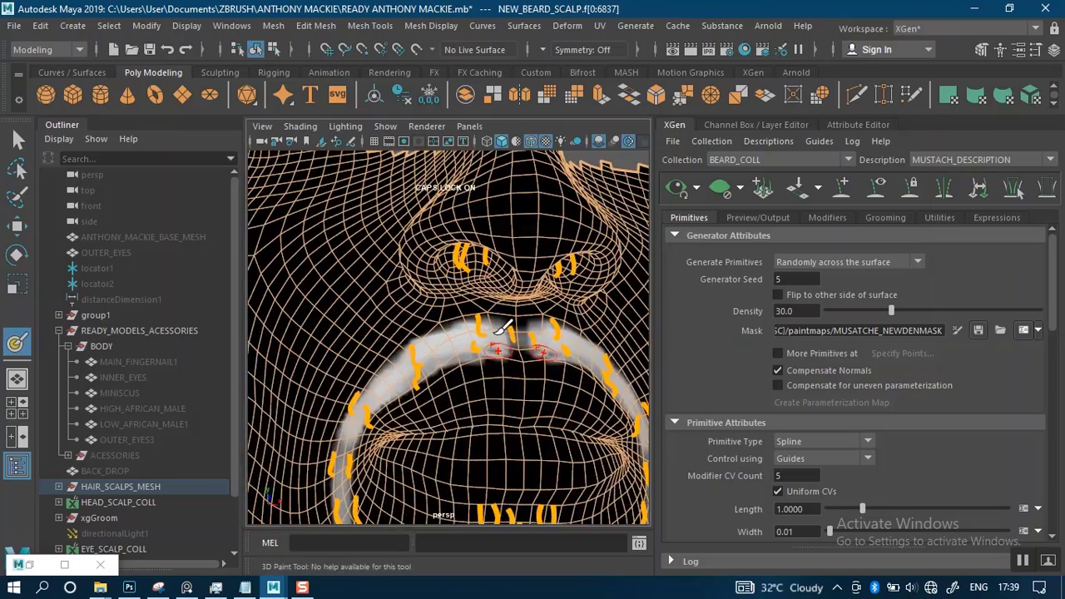
alt+drag(506, 333, 494, 291)
alt+right_drag(495, 290, 505, 315)
mouse_move(502, 317)
alt+mouse_down()
mouse_move(495, 309)
mouse_move(504, 311)
alt+mouse_up()
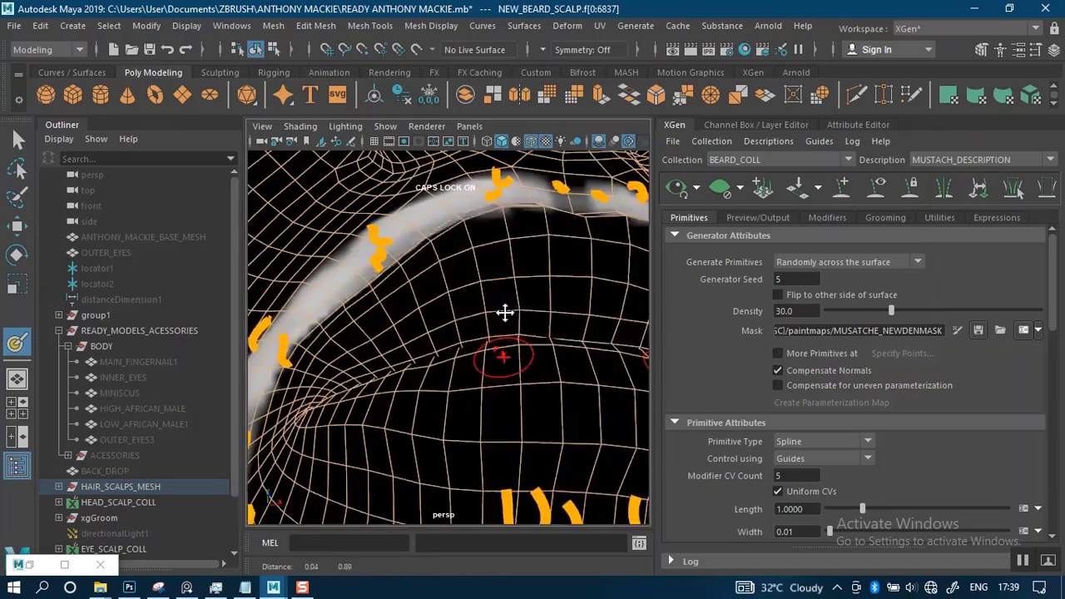
alt+middle_drag(505, 311, 503, 406)
drag(474, 251, 476, 245)
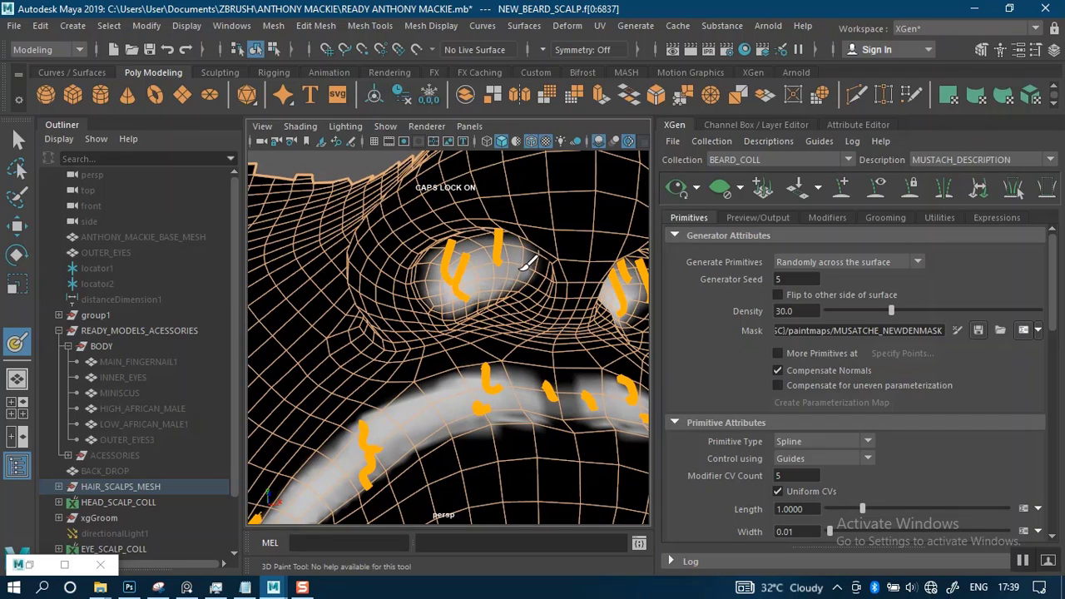
alt+right_drag(496, 268, 483, 250)
alt+drag(483, 250, 510, 372)
alt+middle_drag(510, 371, 515, 168)
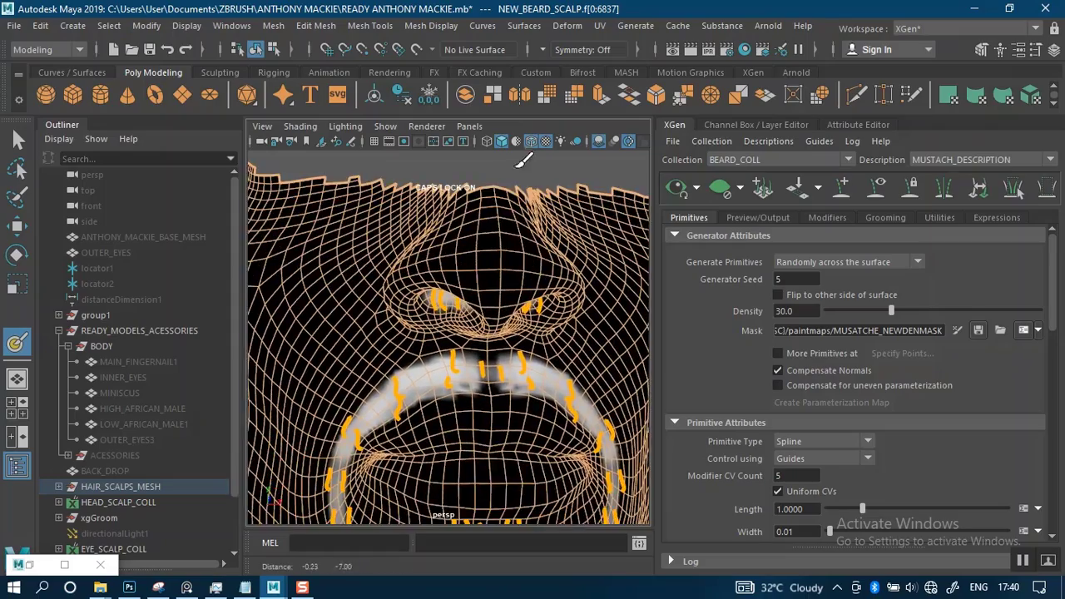
Examine the painted mask band over the upper lip and philtrum from the front and the side
alt+middle_drag(499, 329, 497, 260)
alt+right_drag(497, 260, 506, 231)
mouse_move(506, 230)
alt+middle_down()
mouse_move(499, 338)
mouse_move(486, 296)
alt+middle_up()
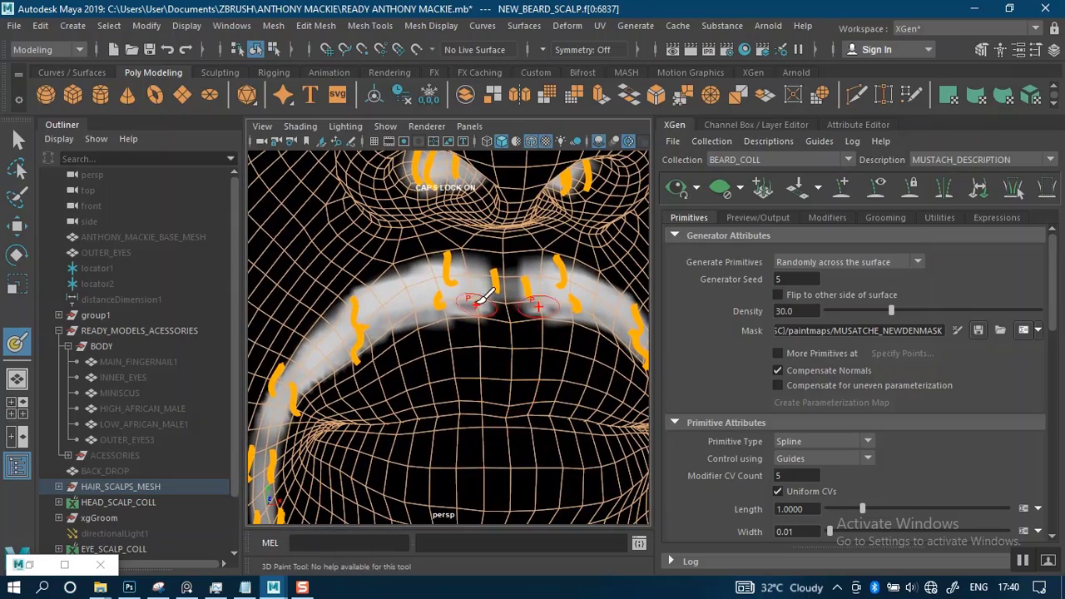
alt+right_drag(523, 334, 504, 308)
alt+drag(505, 308, 556, 341)
alt+middle_drag(556, 341, 471, 350)
alt+drag(471, 350, 495, 336)
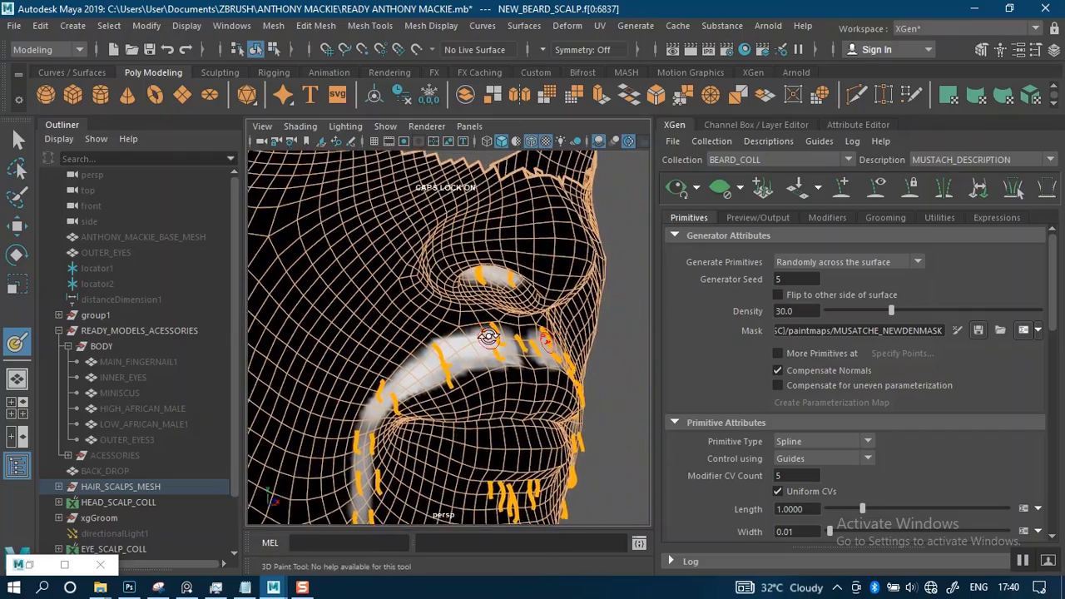
mouse_move(495, 336)
alt+middle_down()
mouse_move(528, 414)
mouse_move(475, 333)
alt+middle_up()
alt+right_drag(470, 297, 485, 383)
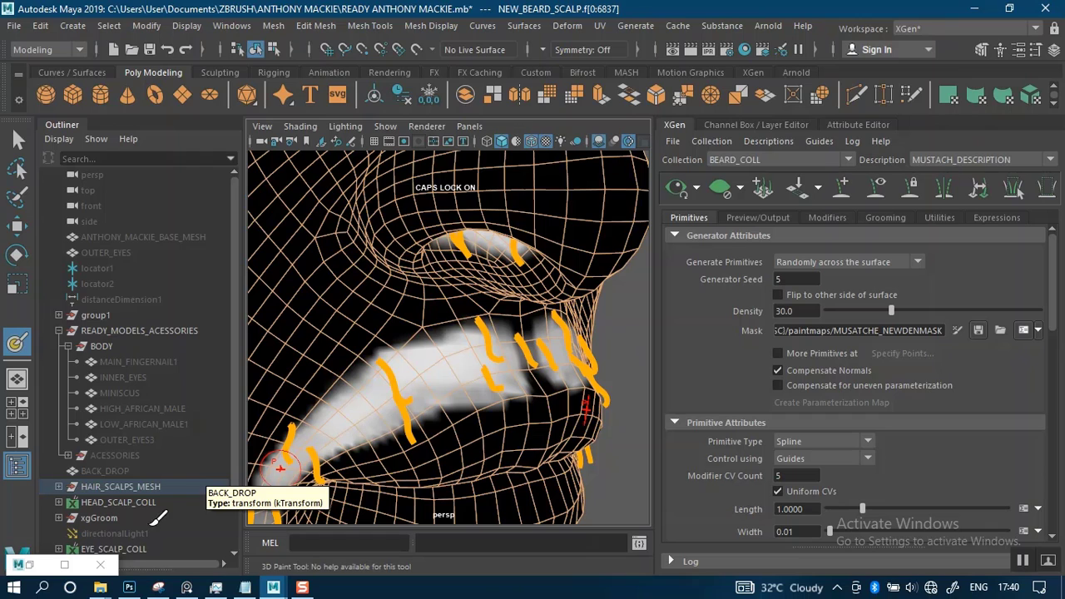
Set the paint color to black and trim the mustache mask's lower edge along the upper lip near the philtrum
click(41, 566)
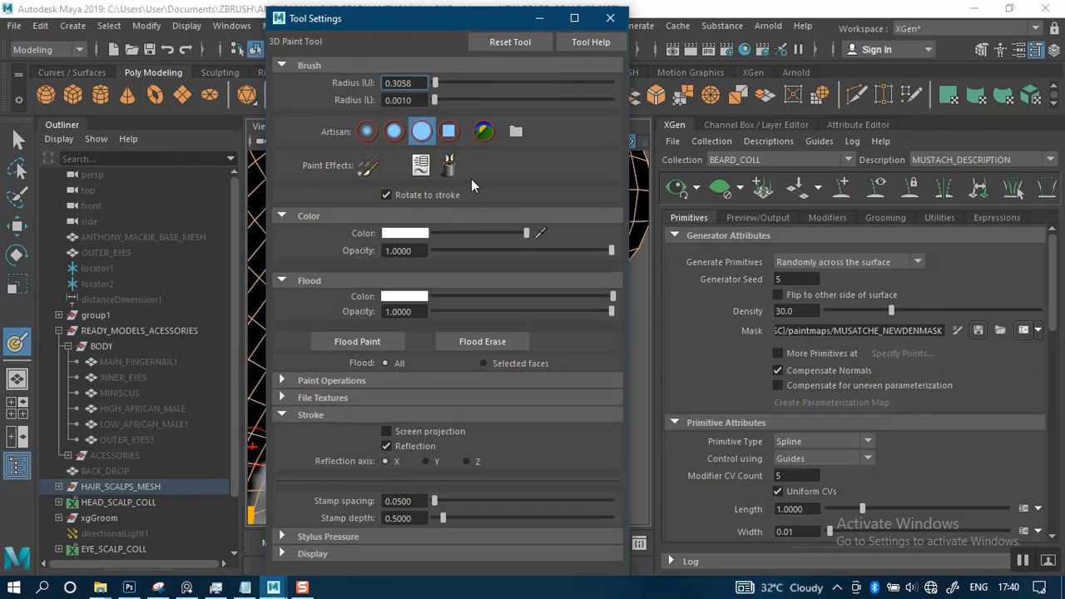
click(539, 19)
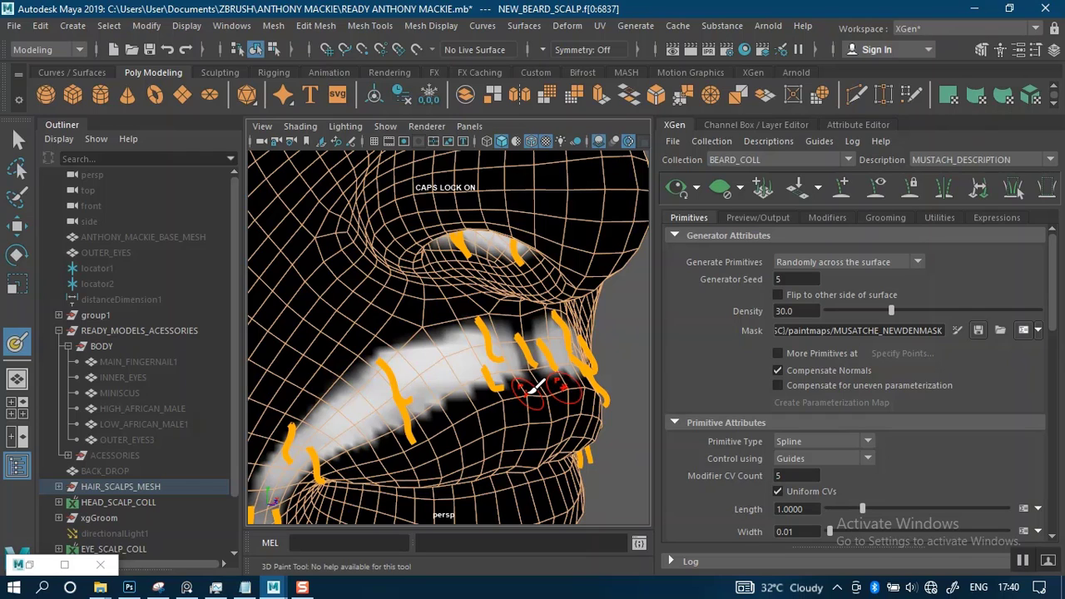
alt+drag(479, 348, 490, 324)
alt+right_drag(491, 324, 476, 382)
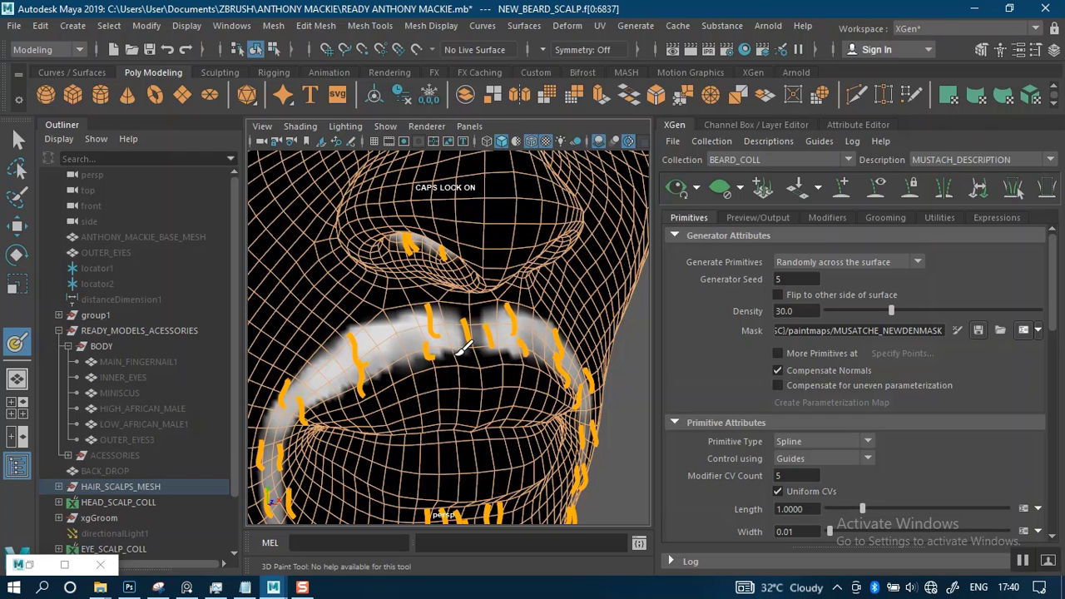
drag(457, 355, 443, 358)
mouse_move(471, 363)
alt+right_down()
mouse_move(464, 342)
mouse_move(487, 392)
alt+right_up()
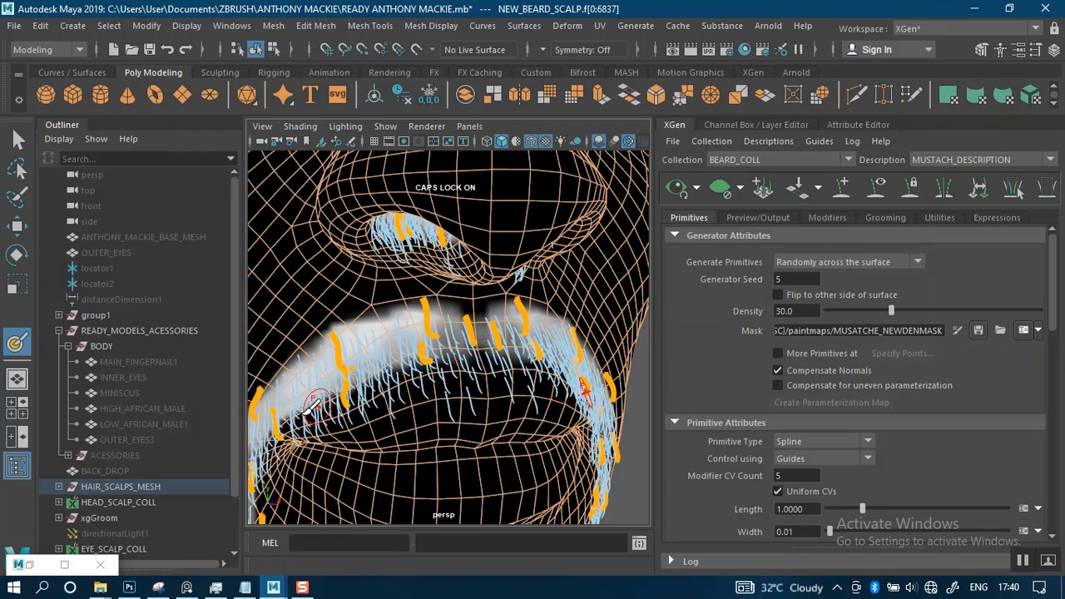
Check the size and format settings for the painted file textures in the 3D Paint Tool
click(33, 568)
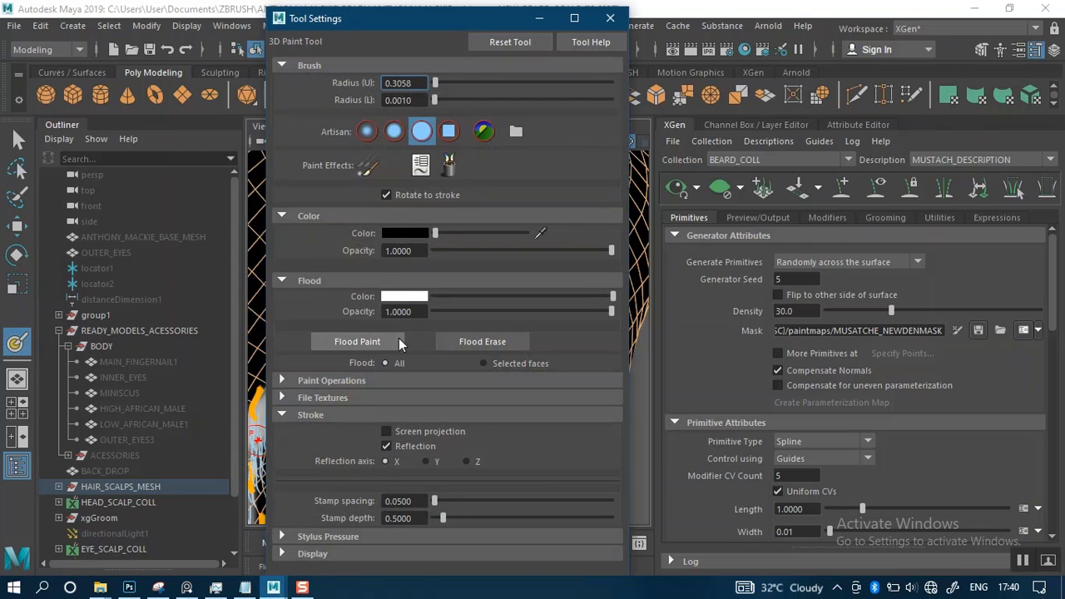
click(296, 399)
click(419, 443)
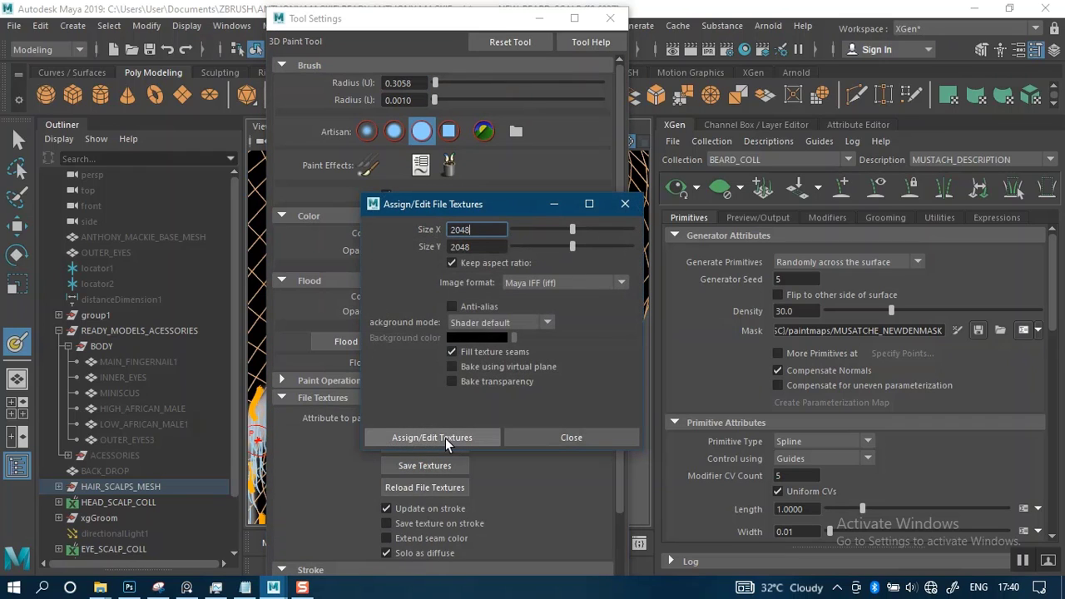
click(555, 439)
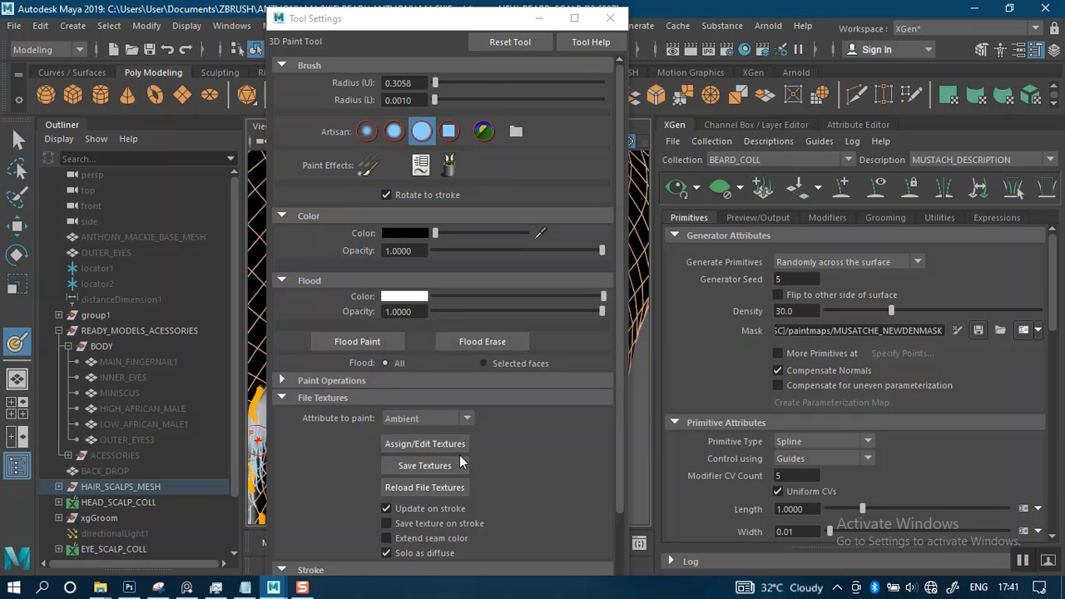
click(540, 18)
Inspect the mustache hair preview against the mask and guides from the front and both sides of the lip
mouse_move(467, 342)
alt+right_down()
mouse_move(480, 400)
mouse_move(442, 338)
mouse_move(479, 355)
mouse_move(459, 340)
alt+right_up()
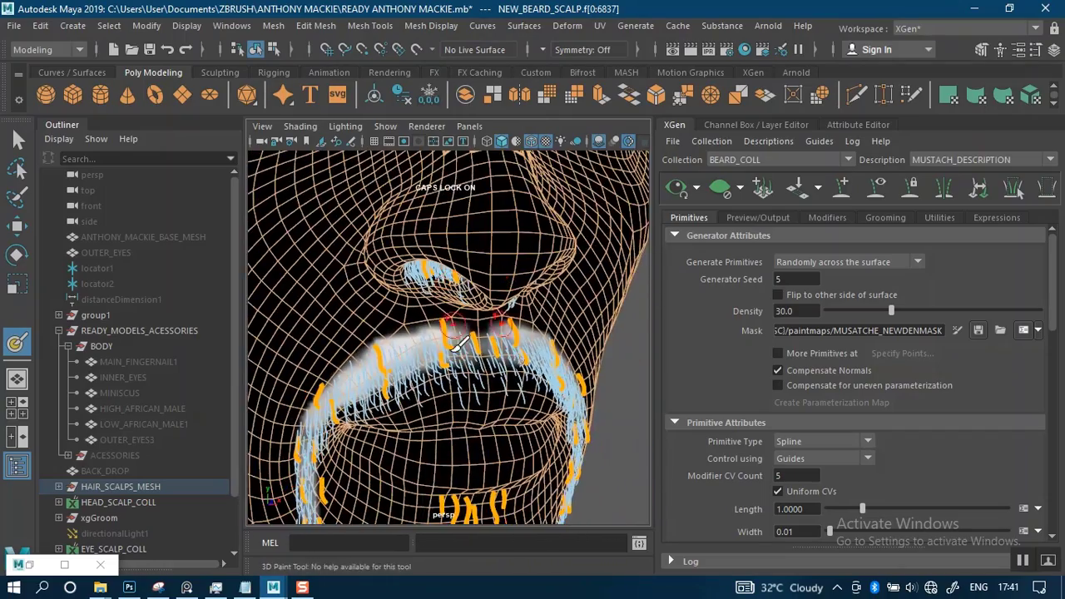
alt+drag(459, 340, 543, 370)
alt+middle_drag(543, 370, 436, 325)
alt+right_drag(491, 322, 527, 349)
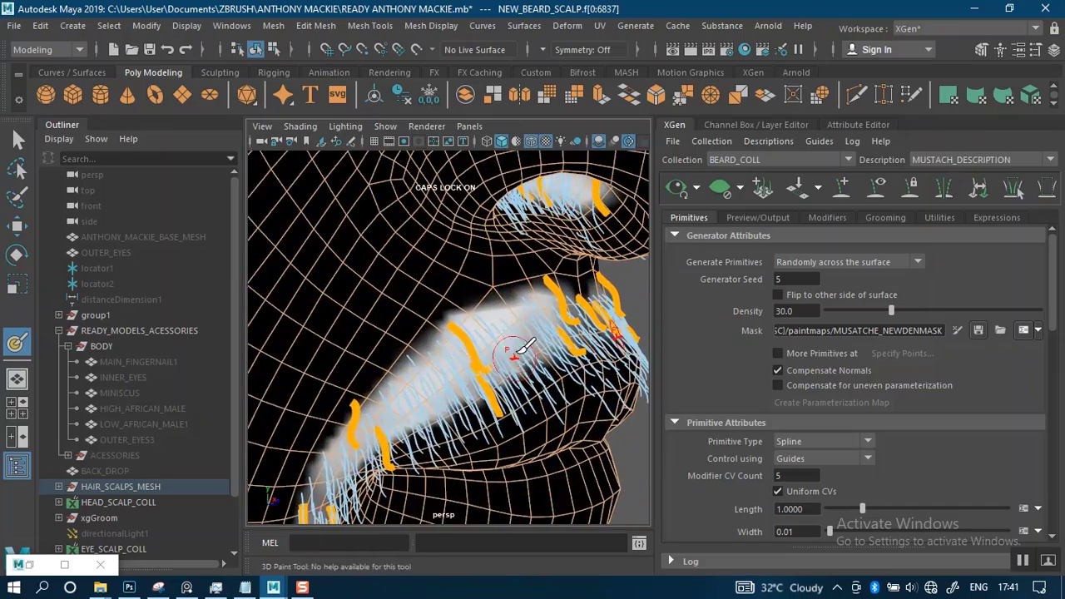
alt+middle_drag(528, 349, 423, 300)
alt+right_drag(423, 300, 491, 327)
alt+drag(489, 314, 498, 318)
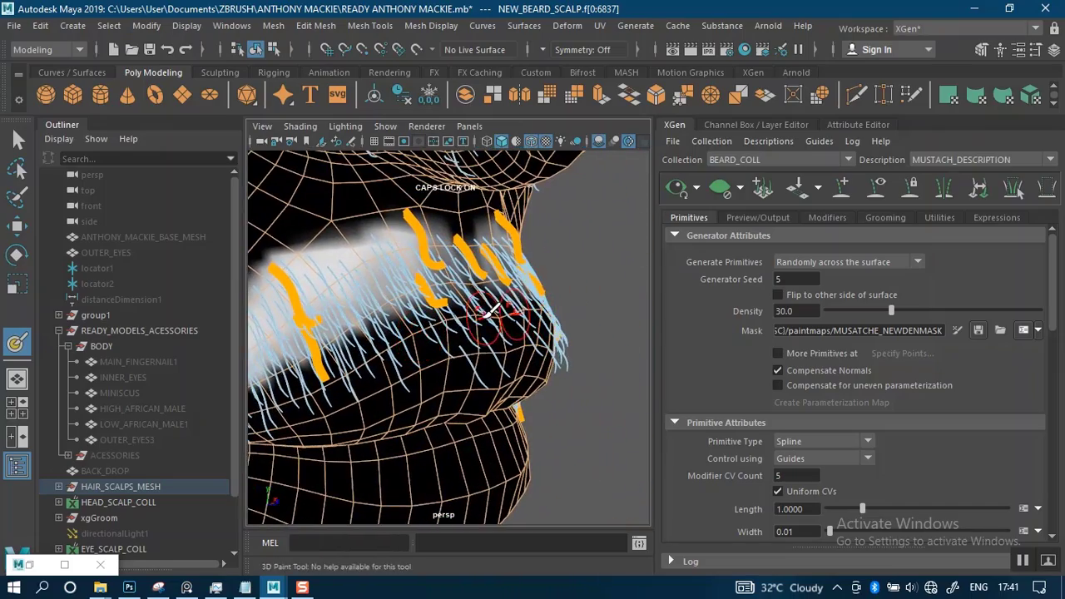
alt+middle_drag(498, 318, 511, 322)
alt+drag(533, 267, 493, 243)
alt+middle_drag(493, 244, 504, 312)
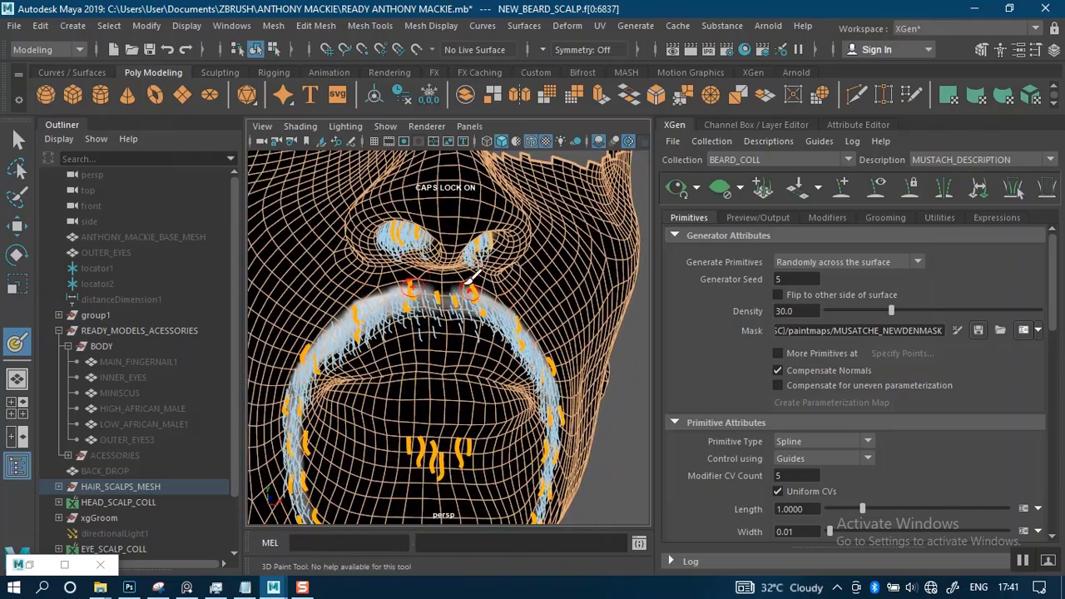
scroll(485, 331, up, 5)
alt+drag(502, 315, 514, 328)
mouse_move(515, 328)
alt+middle_down()
mouse_move(516, 287)
mouse_move(513, 326)
alt+middle_up()
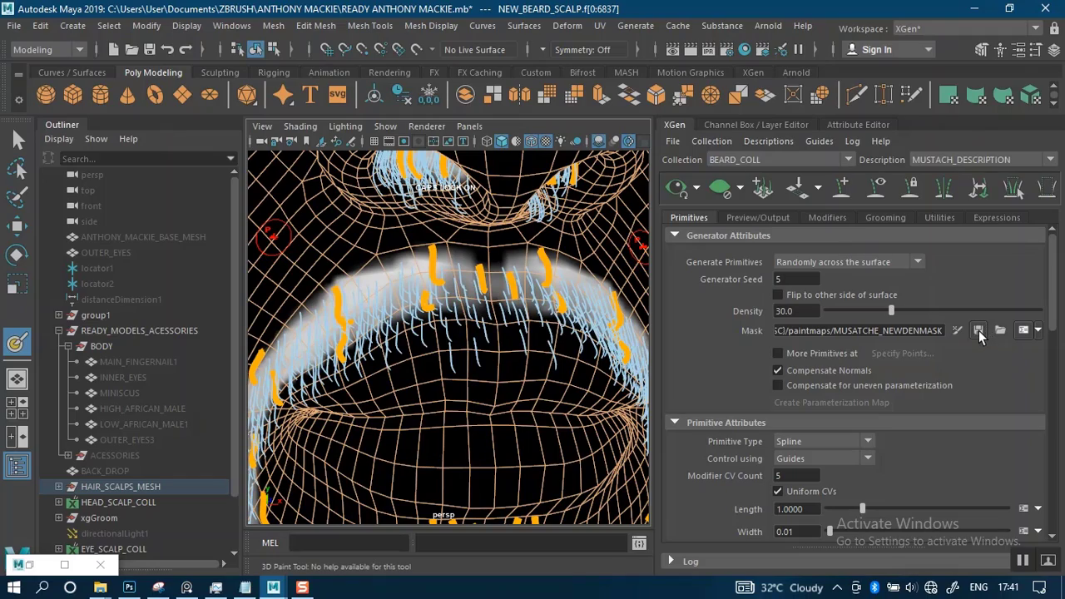
Paint black along the mustache mask's lower edge to clear mask coverage from the upper lip
alt+right_drag(509, 363, 435, 311)
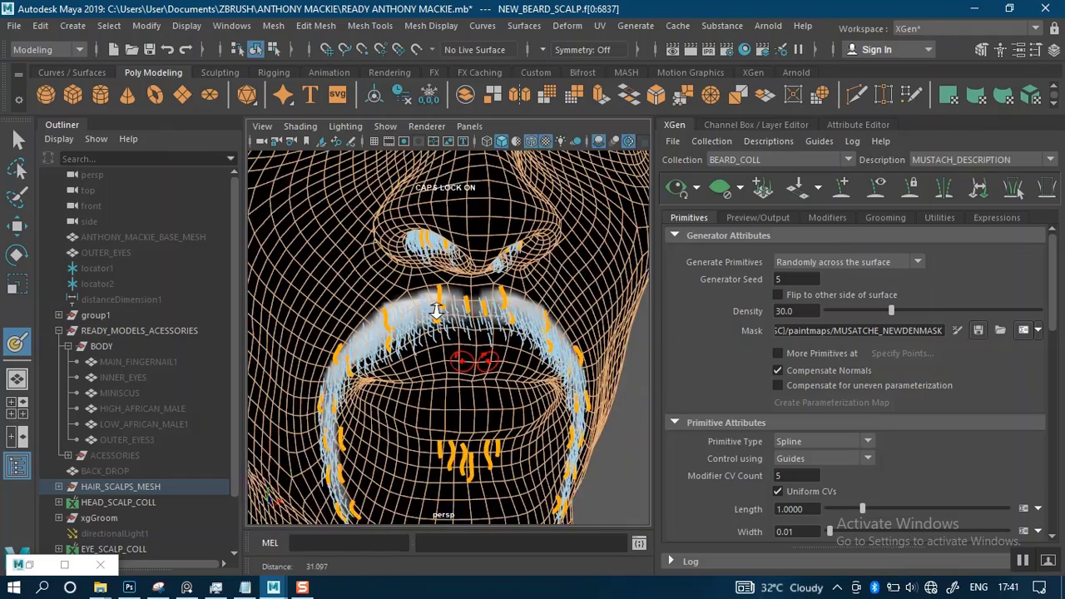
alt+drag(435, 311, 491, 363)
alt+right_drag(491, 363, 517, 377)
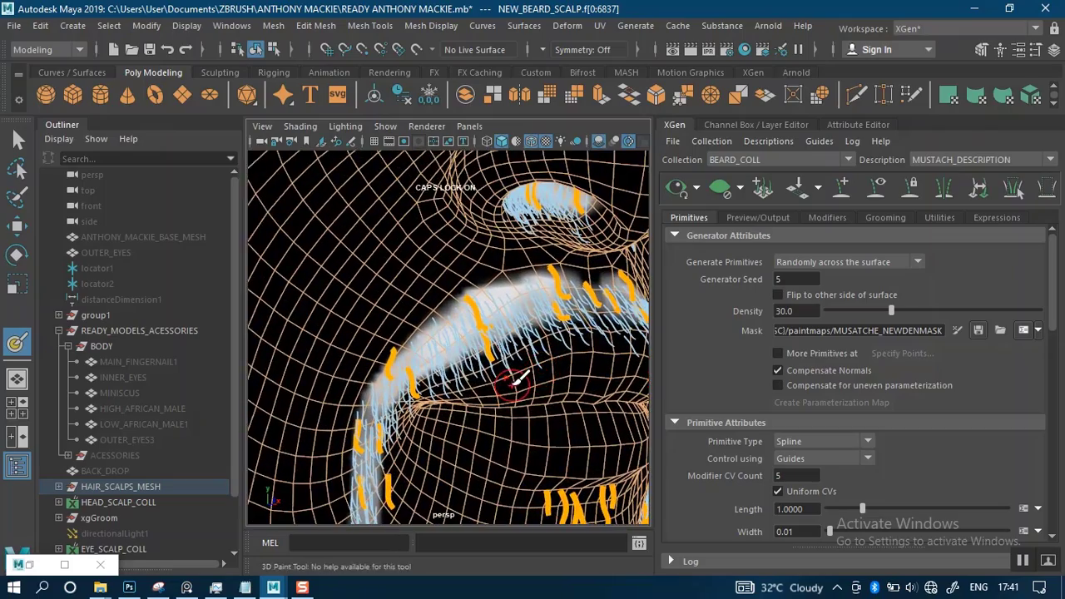
alt+middle_drag(517, 377, 496, 373)
alt+drag(497, 373, 623, 371)
alt+middle_drag(623, 371, 435, 311)
alt+right_drag(435, 312, 466, 356)
alt+drag(437, 352, 497, 340)
mouse_move(497, 341)
alt+middle_down()
mouse_move(428, 348)
mouse_move(524, 312)
alt+middle_up()
alt+right_drag(486, 311, 504, 325)
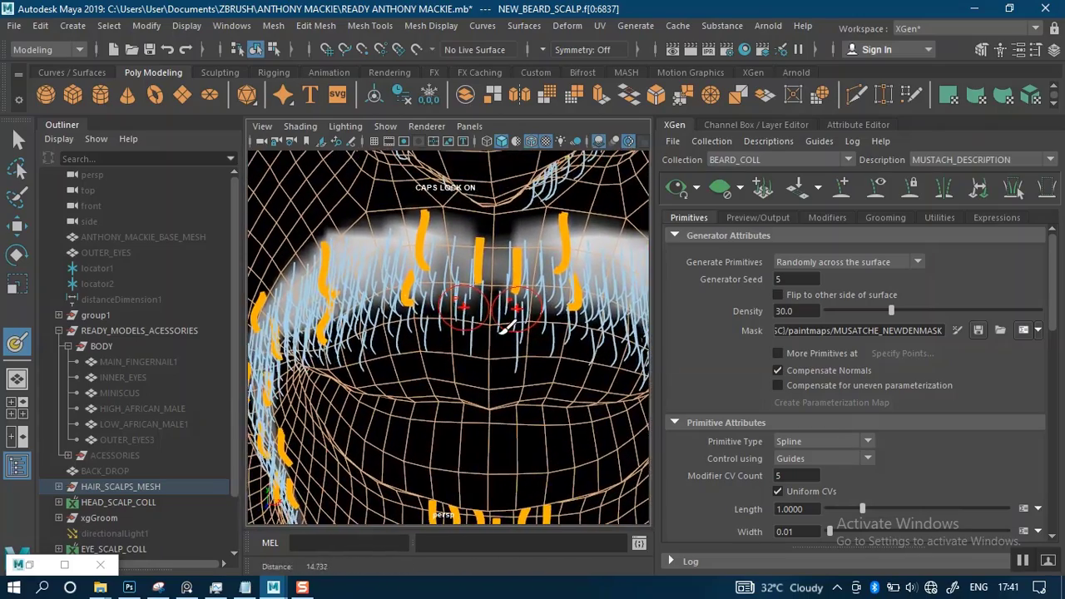
alt+drag(436, 334, 475, 321)
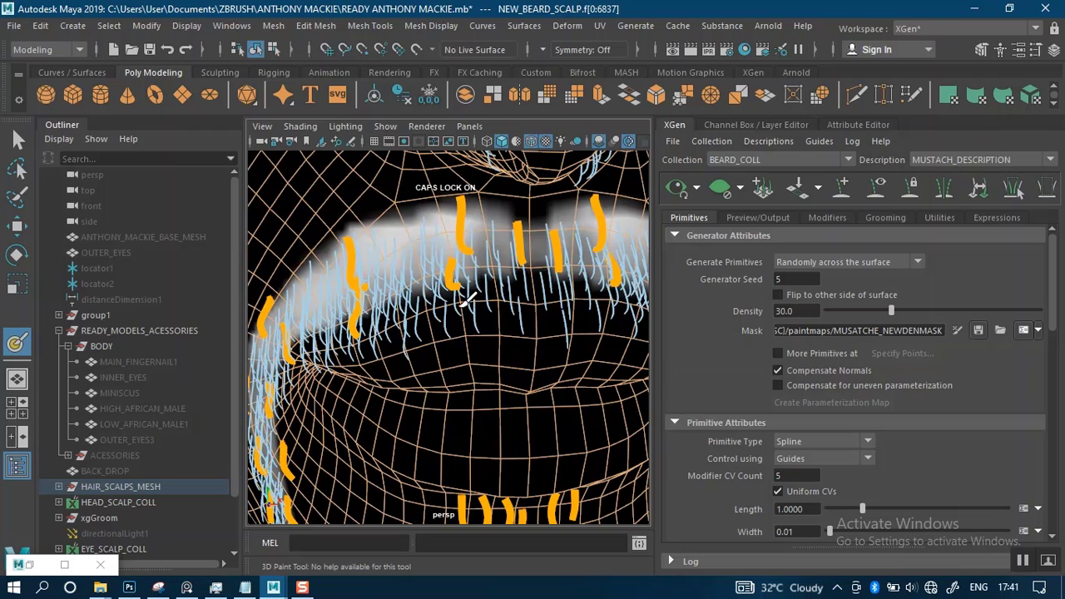
drag(390, 319, 503, 284)
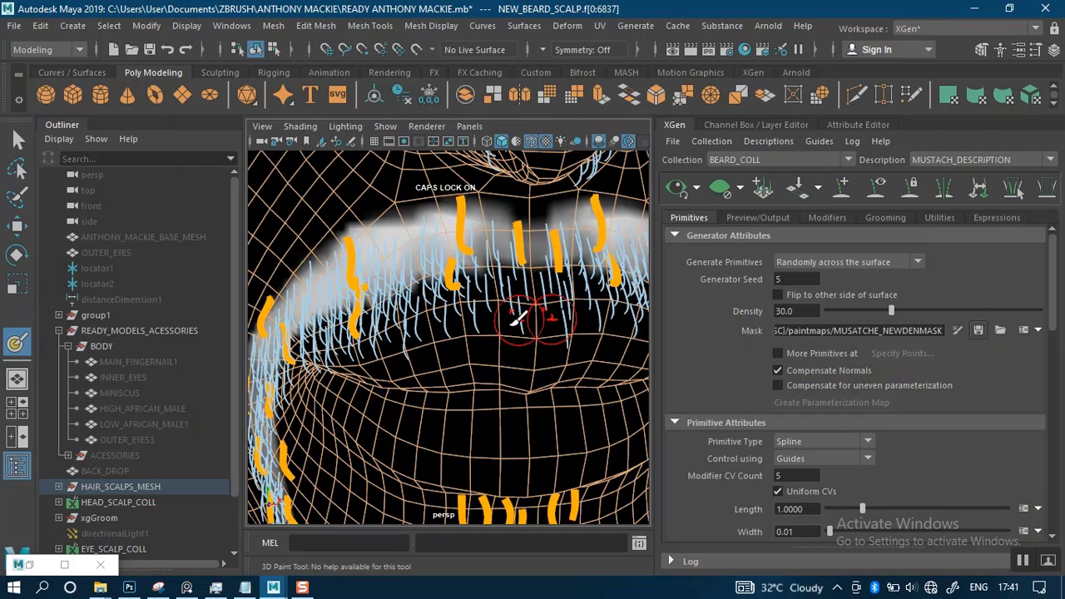
Return the scalp mesh to object selection and turn off the wireframe overlay on the shaded view
scroll(439, 295, down, 2)
mouse_move(439, 294)
alt+mouse_down()
mouse_move(502, 356)
mouse_move(521, 358)
alt+mouse_up()
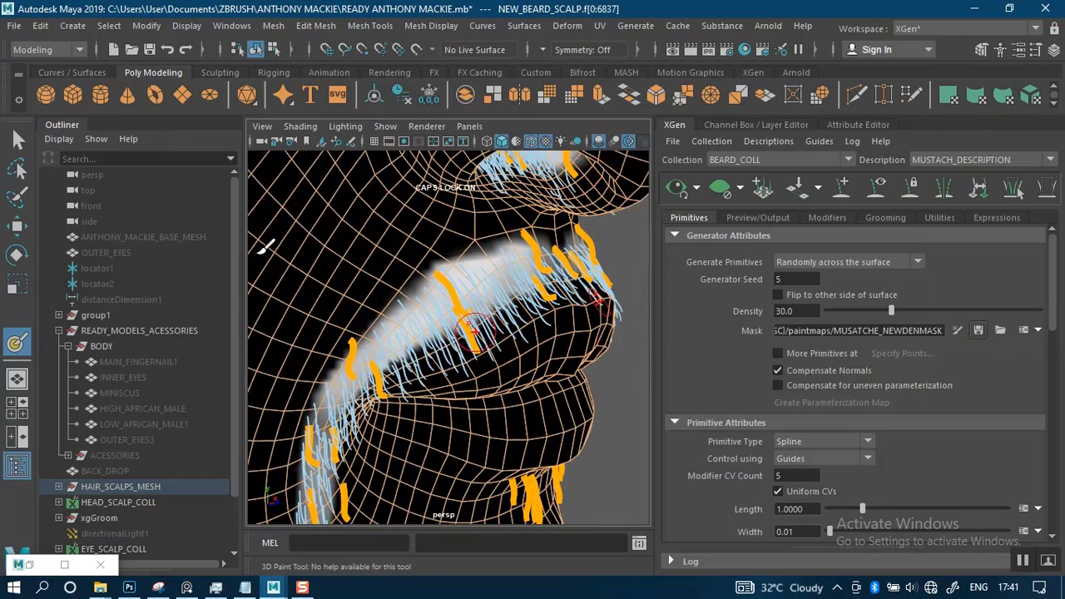
click(375, 268)
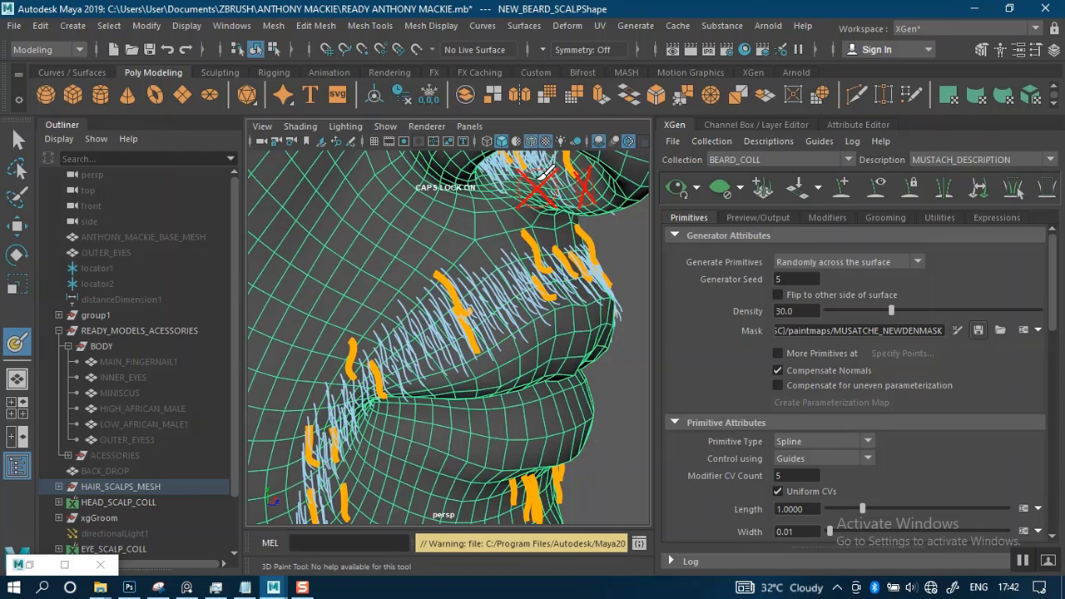
click(533, 144)
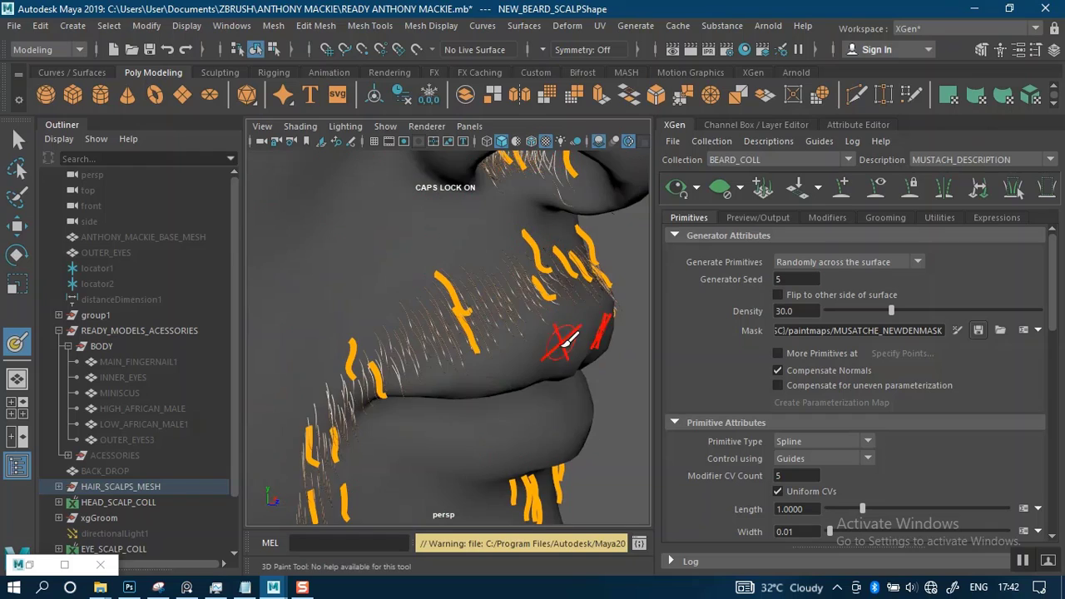
Raise the mustache description's density to 90.04
mouse_move(566, 352)
alt+right_down()
mouse_move(536, 312)
mouse_move(536, 289)
alt+right_up()
mouse_move(568, 344)
alt+mouse_down()
mouse_move(495, 354)
mouse_move(452, 345)
mouse_move(466, 388)
alt+mouse_up()
mouse_move(490, 333)
alt+mouse_down()
mouse_move(369, 362)
mouse_move(500, 337)
alt+mouse_up()
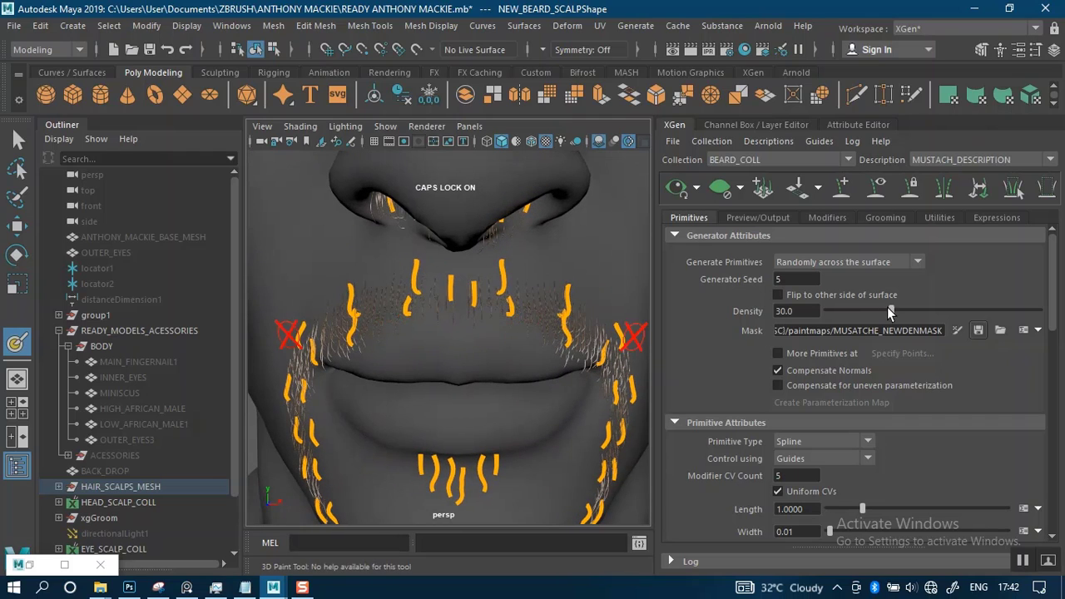
drag(904, 309, 987, 310)
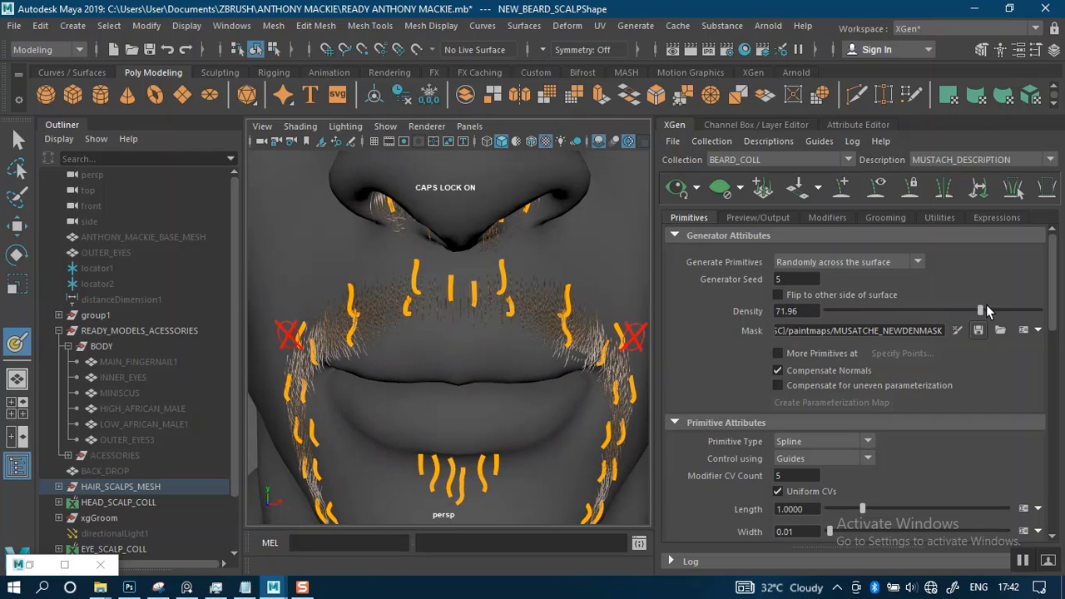
mouse_move(566, 306)
alt+mouse_down()
mouse_move(499, 321)
mouse_move(564, 309)
mouse_move(491, 341)
mouse_move(485, 392)
mouse_move(526, 309)
mouse_move(483, 297)
mouse_move(409, 311)
mouse_move(340, 352)
mouse_move(507, 324)
mouse_move(431, 342)
mouse_move(442, 332)
mouse_move(466, 323)
mouse_move(452, 380)
mouse_move(424, 369)
mouse_move(374, 404)
mouse_move(374, 388)
mouse_move(452, 374)
mouse_move(621, 373)
mouse_move(606, 371)
alt+mouse_up()
alt+right_drag(499, 337, 461, 340)
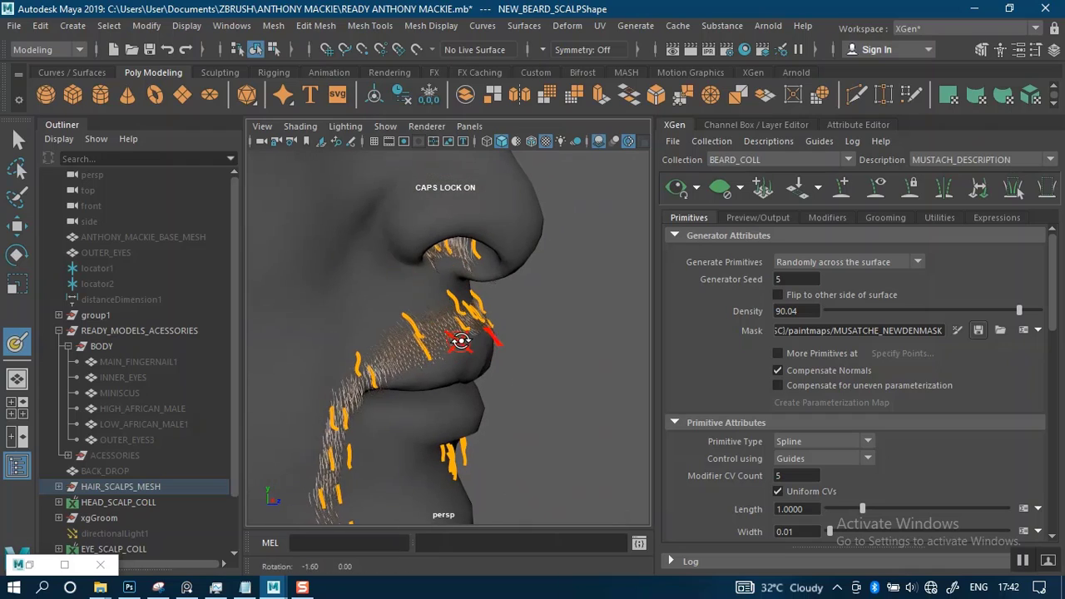
Exit the paint tool and select the guides from the nostrils down to the mouth corners
click(18, 140)
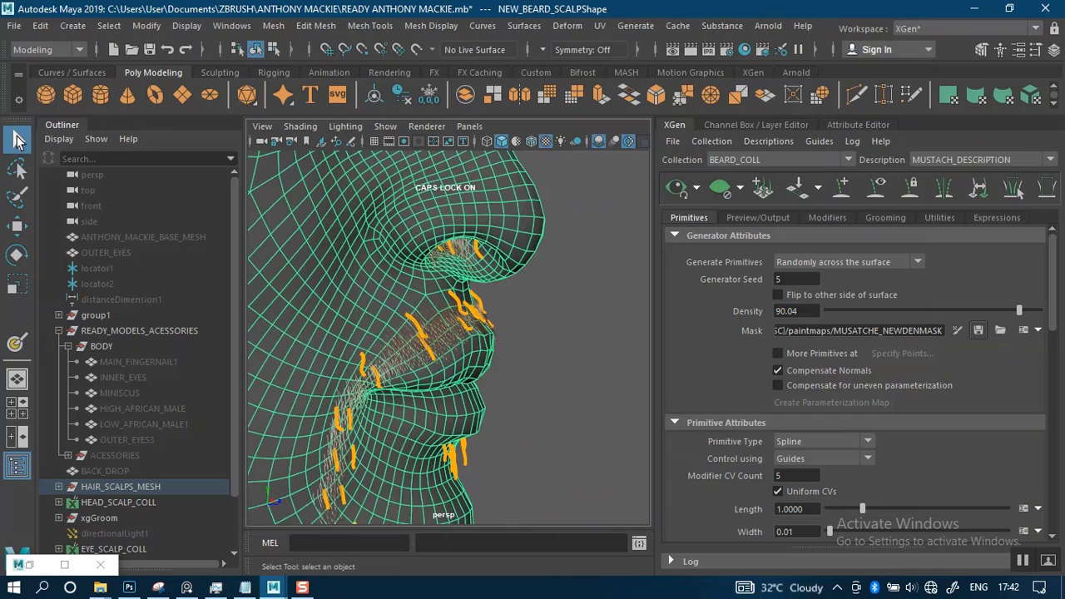
alt+drag(511, 386, 488, 384)
alt+right_drag(488, 384, 442, 354)
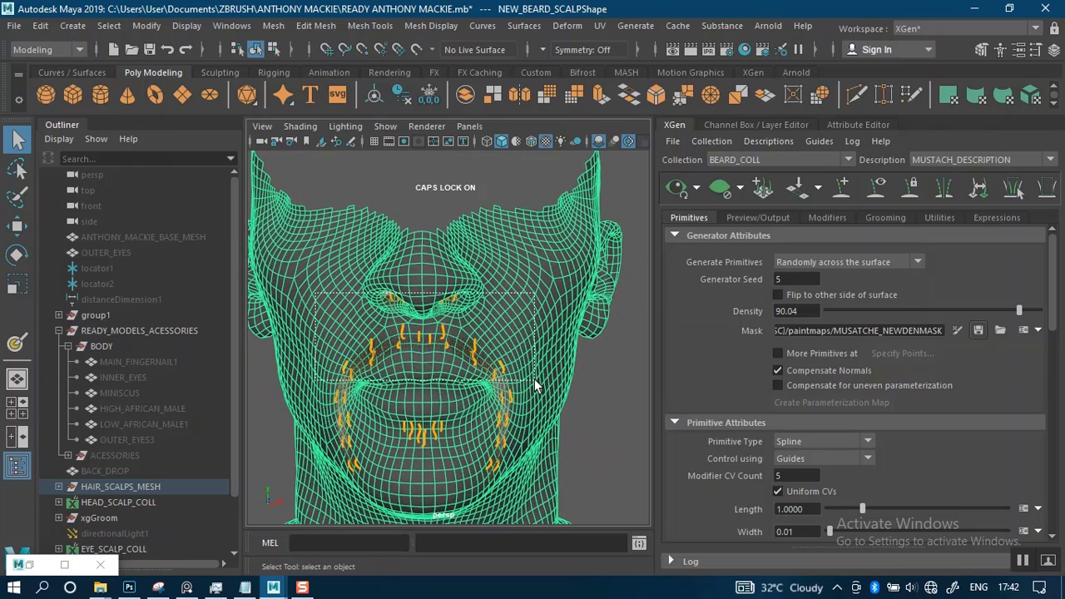
drag(535, 380, 529, 380)
scroll(455, 343, up, 4)
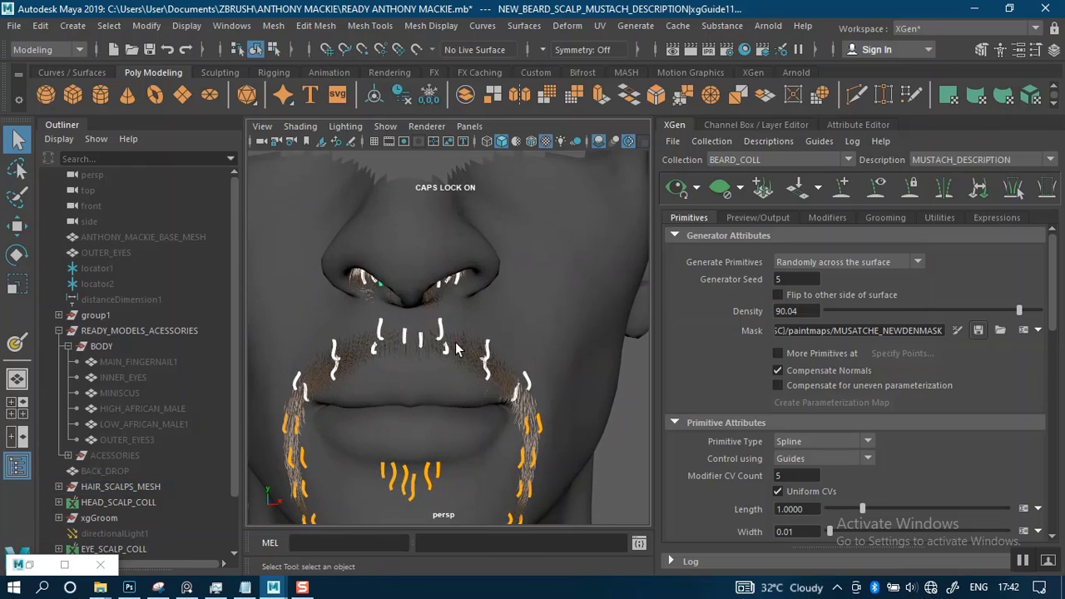
Limit the selection to the mustache guides above the lip and at the mouth corners, leaving out the nostril guides
alt+drag(455, 343, 497, 337)
alt+drag(462, 297, 435, 293)
ctrl+drag(321, 195, 525, 285)
alt+drag(441, 309, 478, 332)
Rotate the selected mustache guides by about -17.3 degrees in X and return to object selection
key(r)
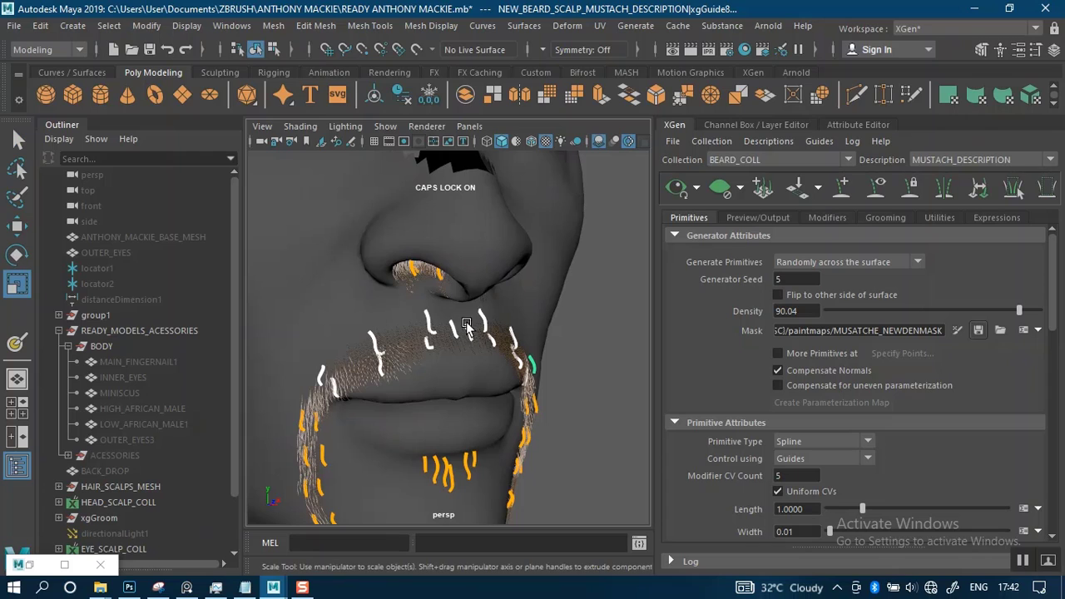
key(e)
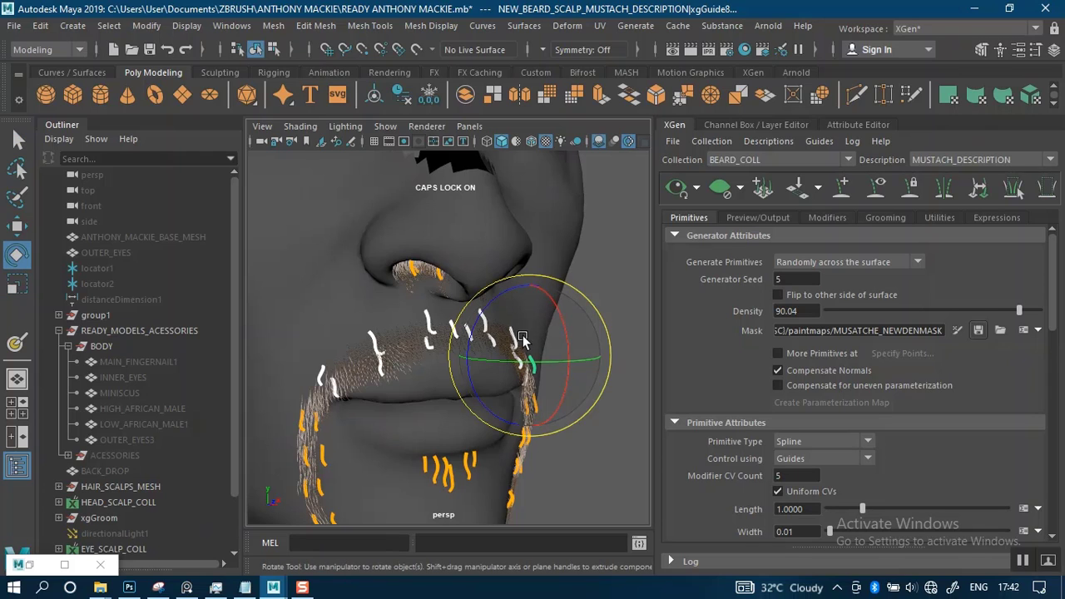
alt+drag(518, 356, 535, 284)
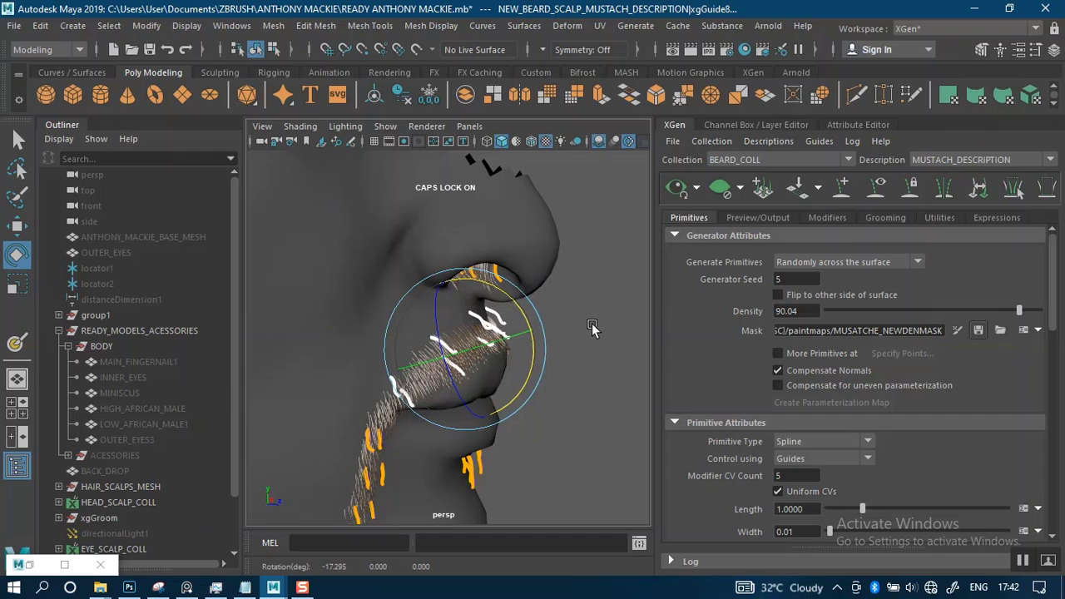
alt+drag(629, 326, 600, 314)
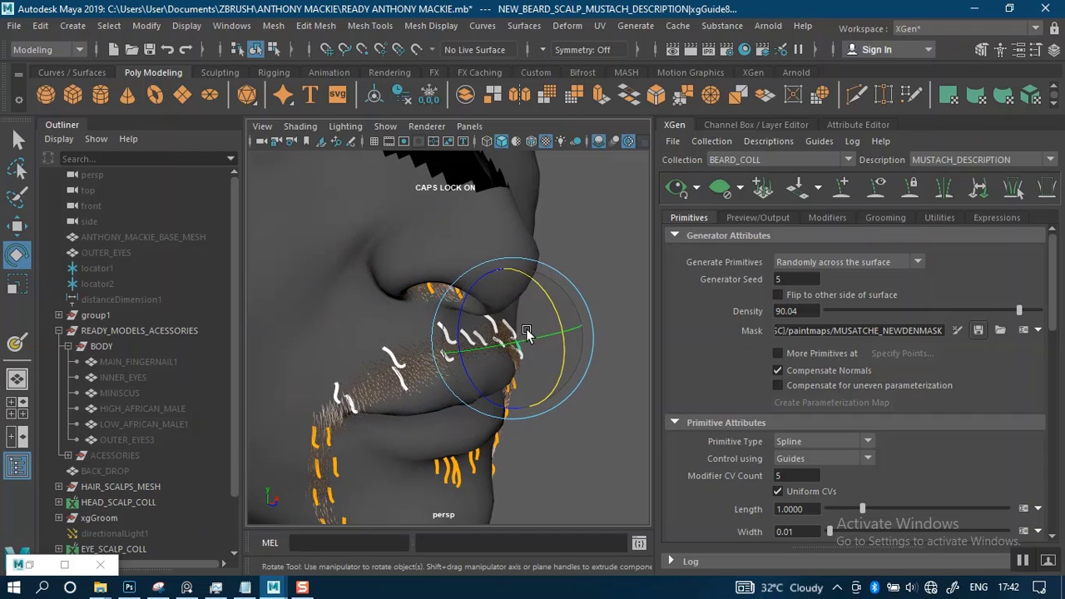
key(q)
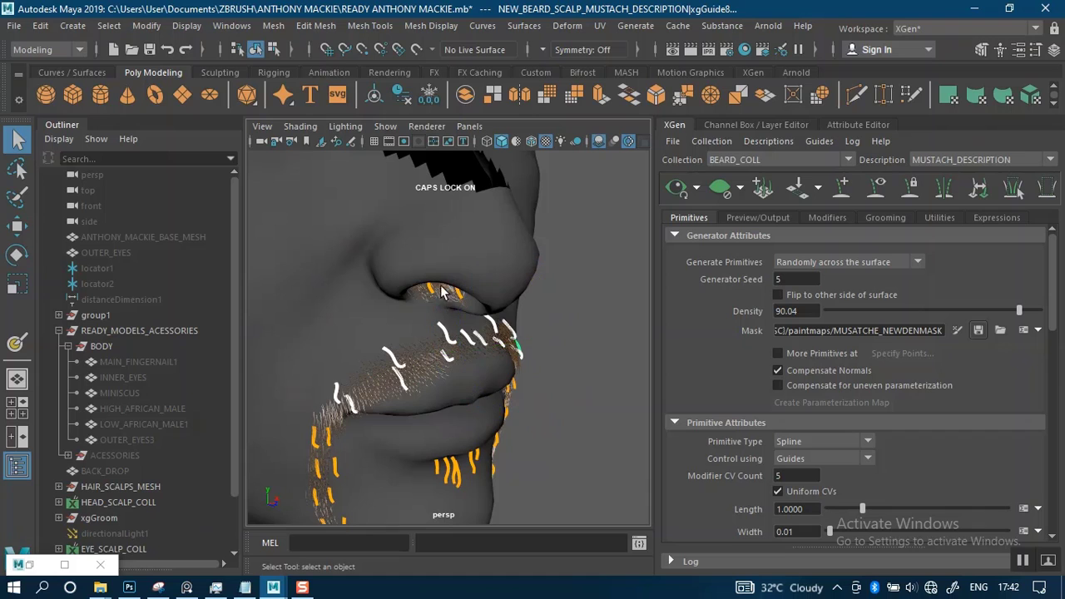
Examine the direction and lift of the mustache guides and hairs from both sides, the front and close up
alt+drag(478, 337, 374, 325)
alt+middle_drag(451, 335, 380, 310)
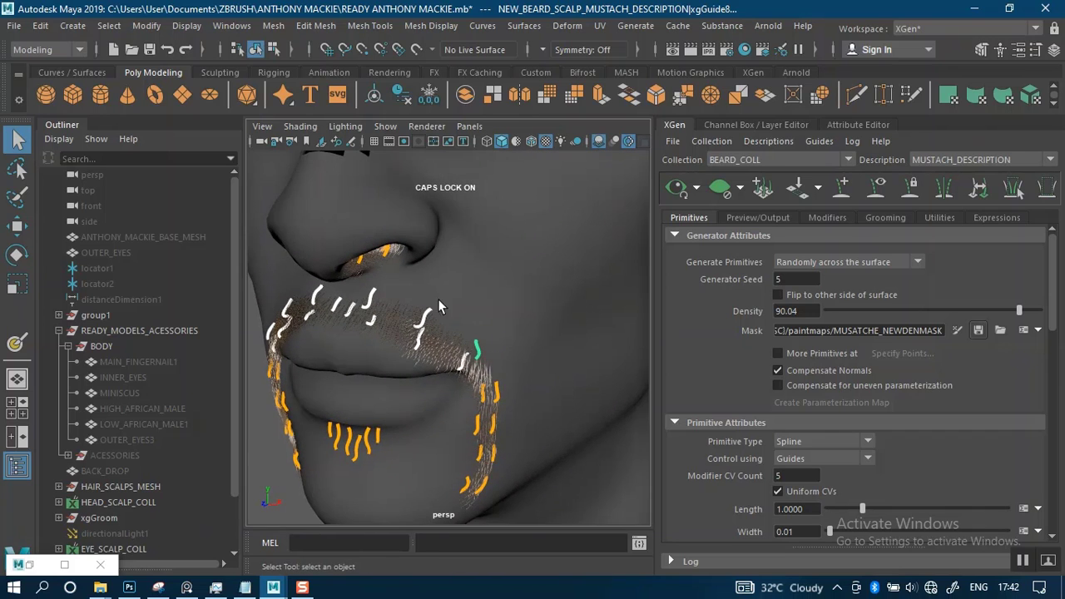
alt+right_drag(381, 312, 452, 372)
alt+drag(452, 372, 552, 330)
alt+middle_drag(552, 330, 506, 360)
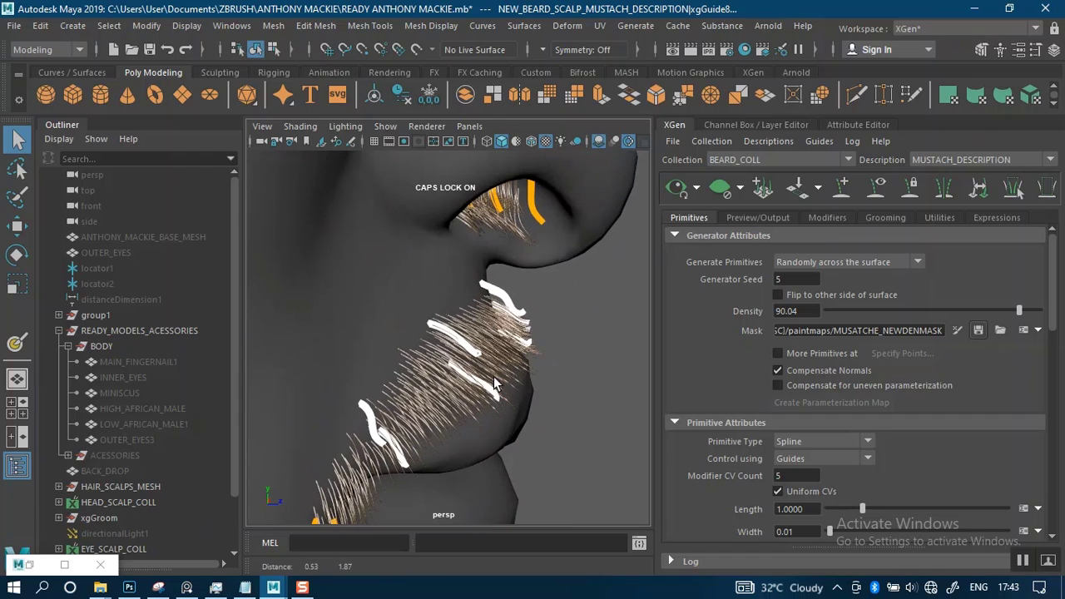
alt+right_drag(490, 319, 437, 279)
alt+drag(500, 324, 321, 337)
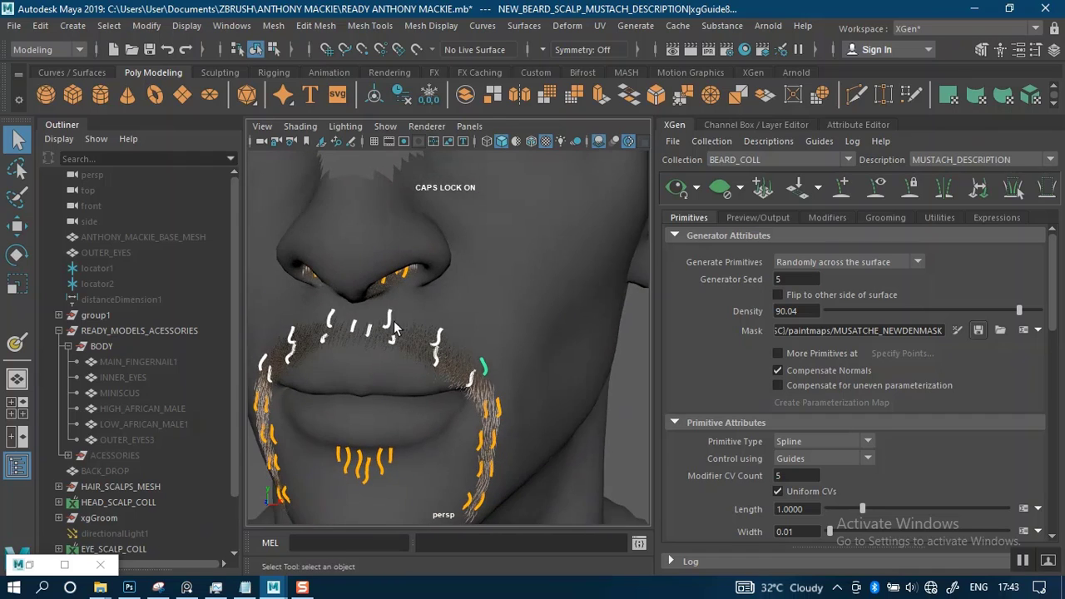
alt+middle_drag(417, 364, 421, 380)
alt+right_drag(421, 381, 457, 389)
alt+drag(456, 389, 373, 369)
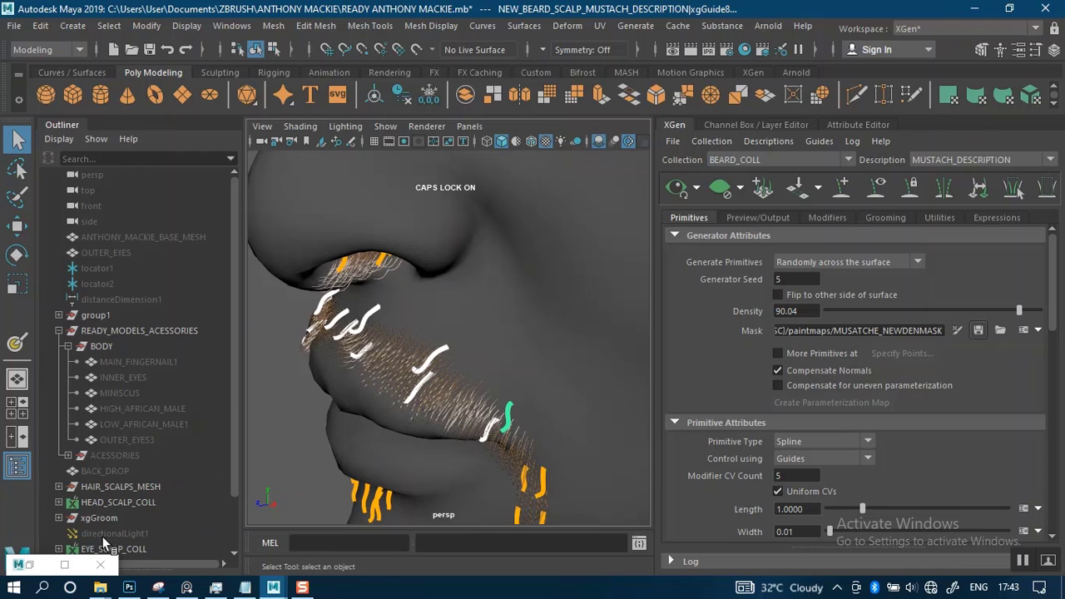
Bring up the face reference photo, compare the mustache with it, and move the photo clear of the hair settings
click(187, 587)
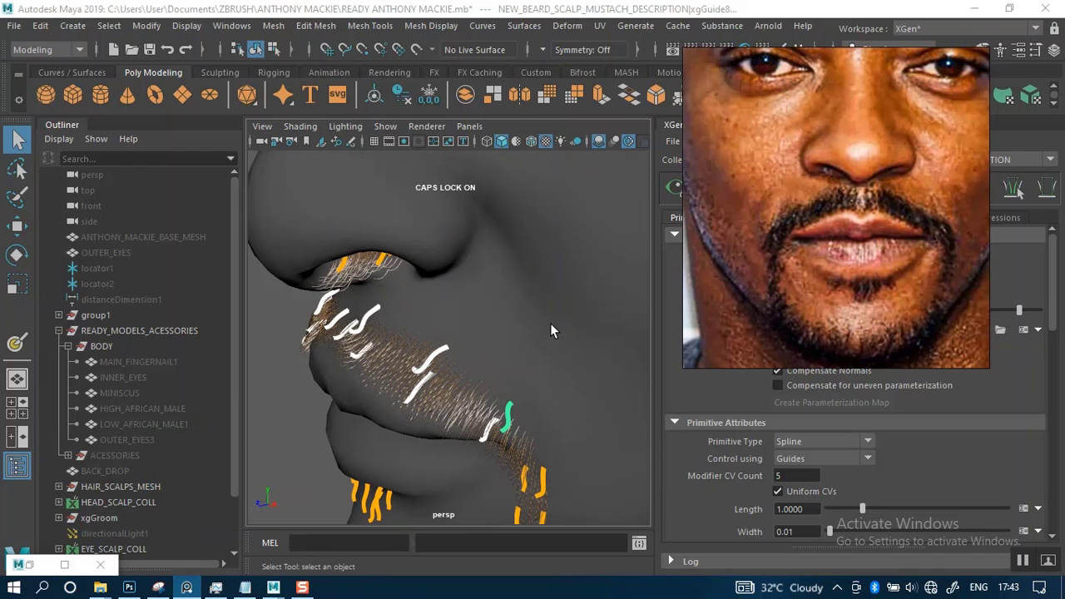
alt+drag(445, 308, 573, 325)
alt+right_drag(573, 326, 497, 227)
alt+drag(497, 227, 469, 292)
alt+right_drag(469, 291, 537, 373)
alt+drag(534, 322, 481, 358)
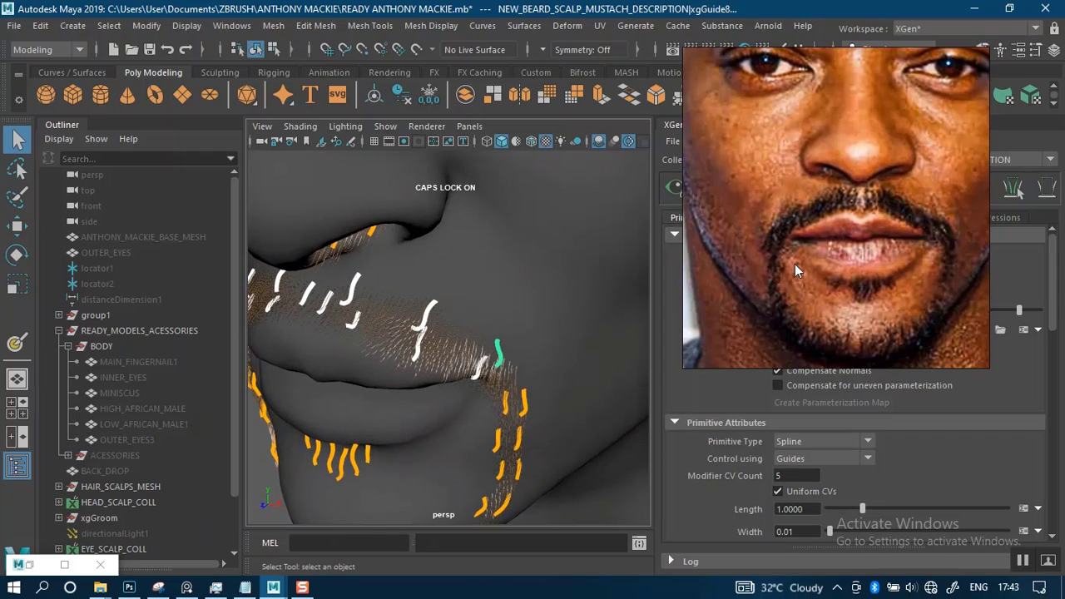
drag(875, 290, 200, 244)
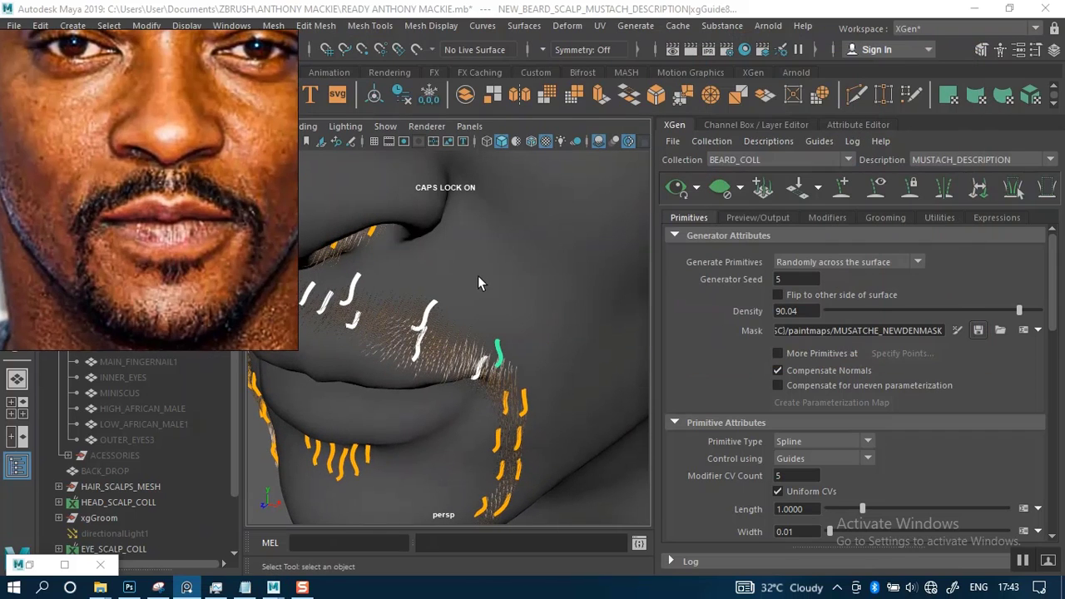
Select MUSTACH_DESCRIPTION under BEARD_COLL and open the attributes of its hair shader, hairPhysicalShader8
click(850, 125)
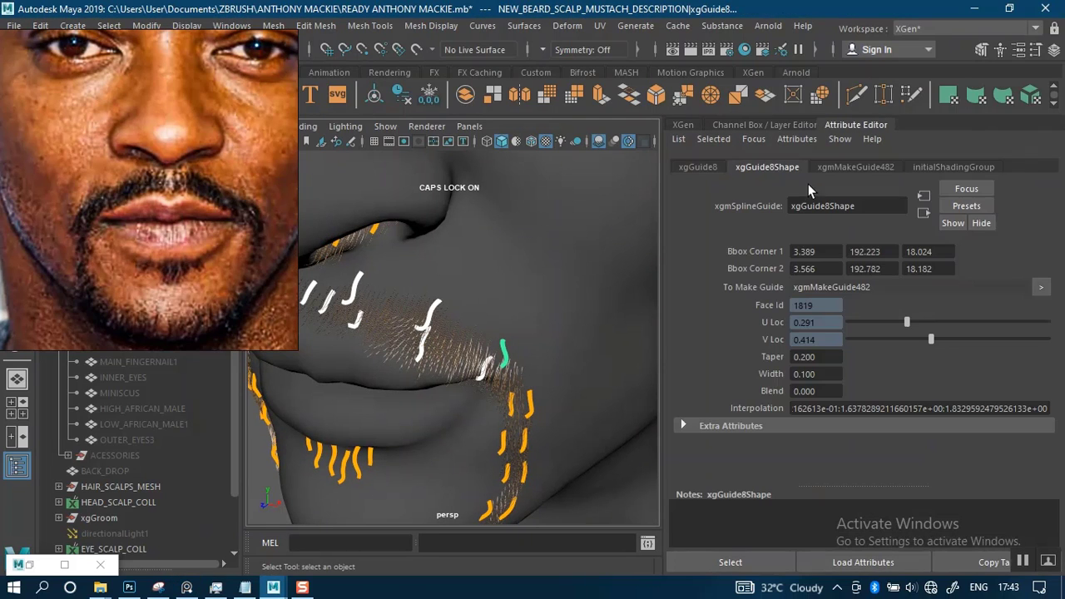
click(933, 166)
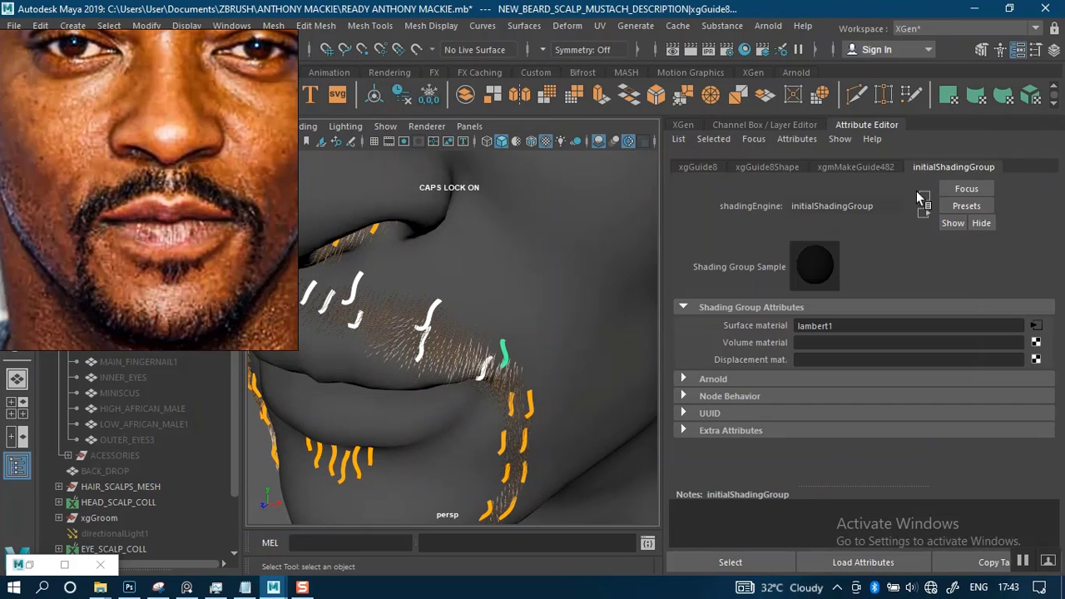
click(857, 166)
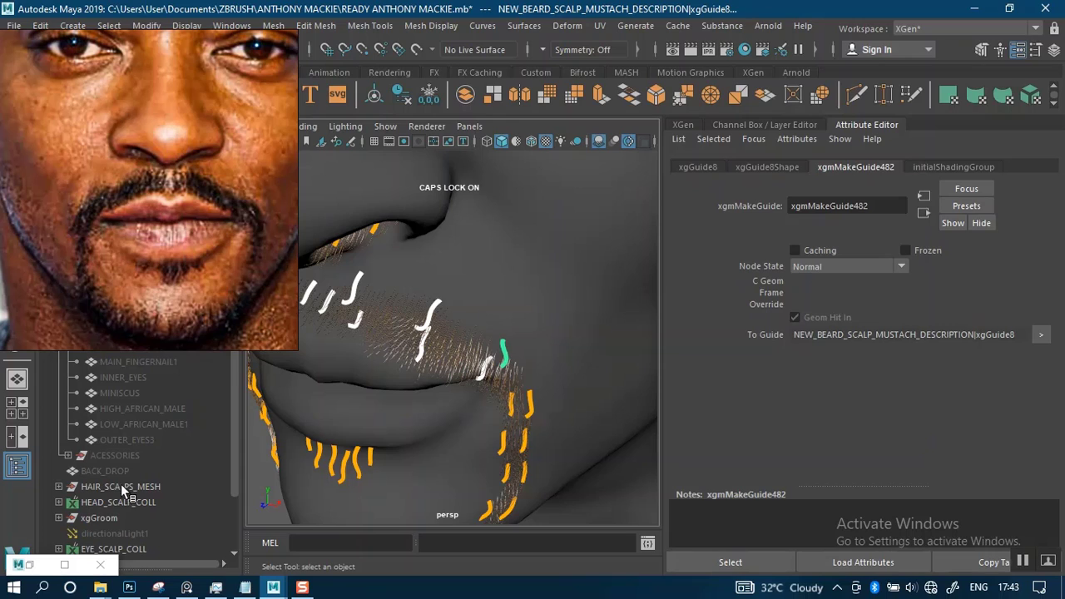
scroll(170, 519, down, 2)
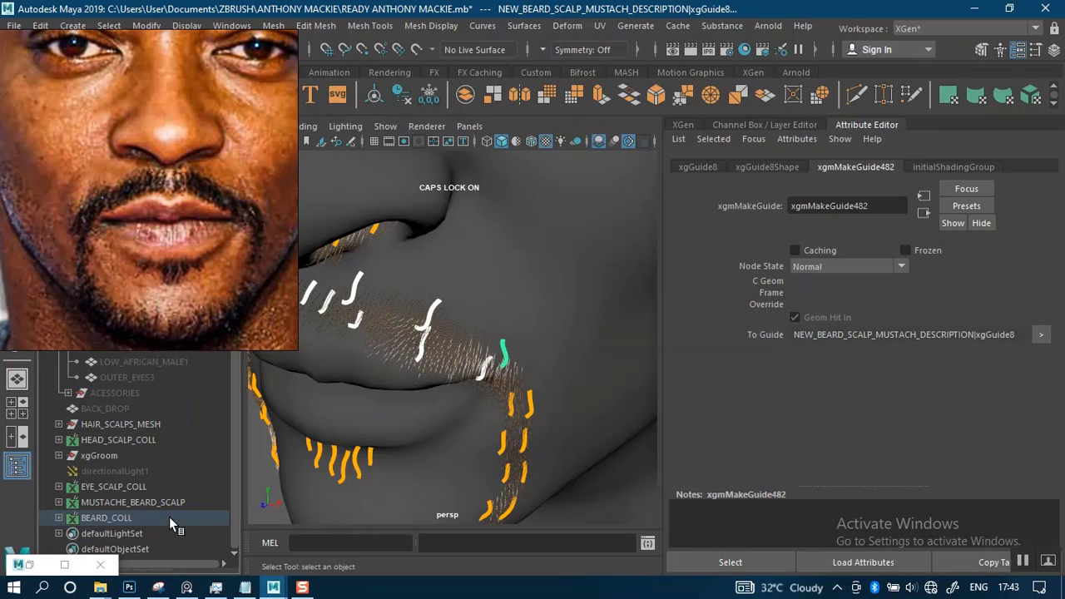
click(63, 519)
click(104, 532)
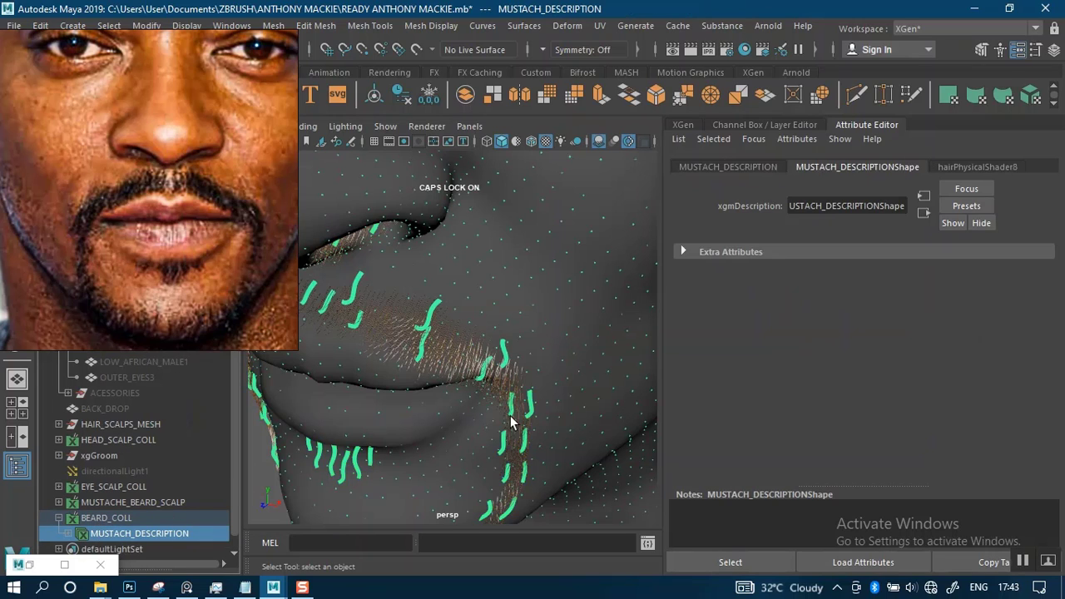
click(957, 167)
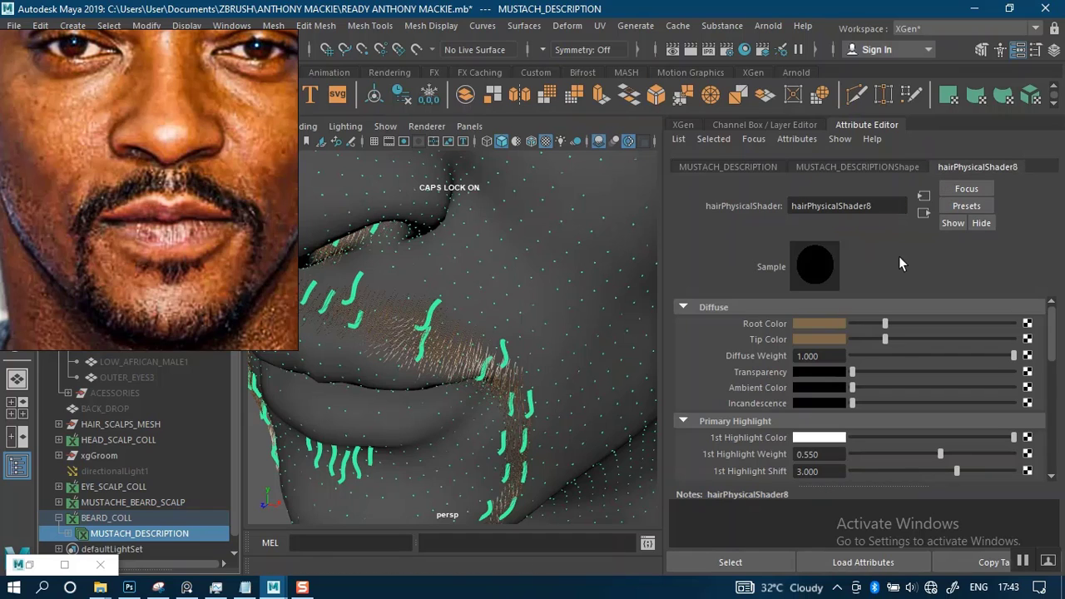
Try darker and lighter colors on the mustache hair shader, settling on a dark brown root and a dark grey tip
drag(881, 324, 858, 344)
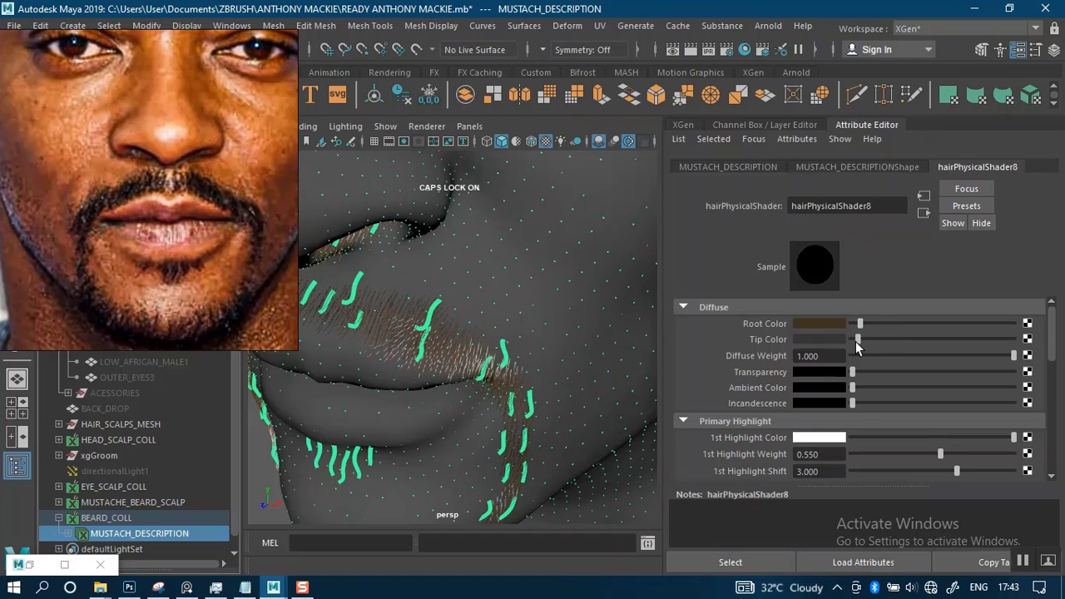
click(836, 324)
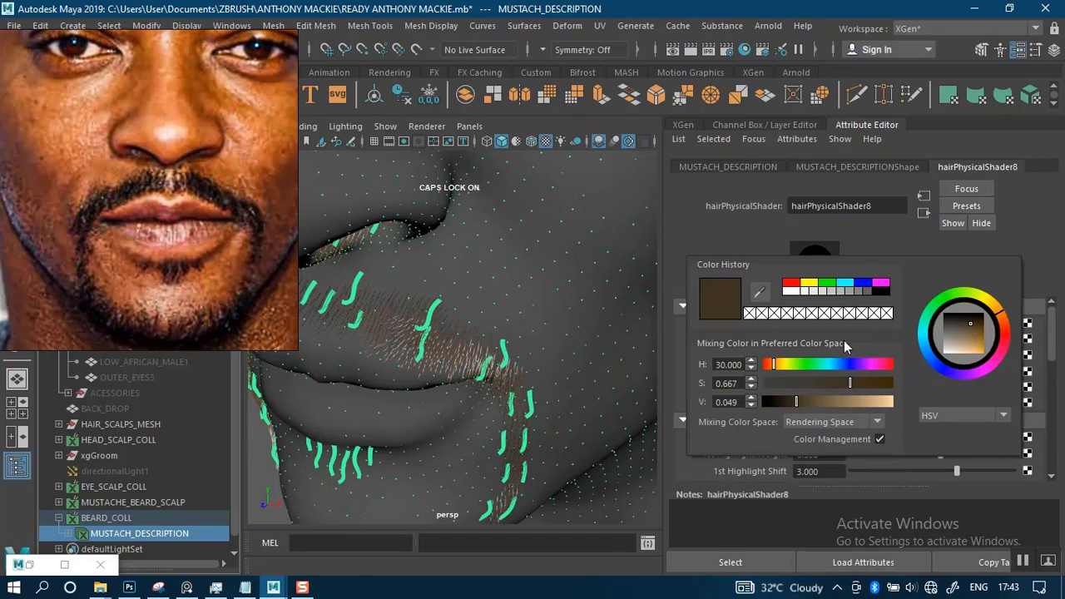
drag(791, 403, 771, 403)
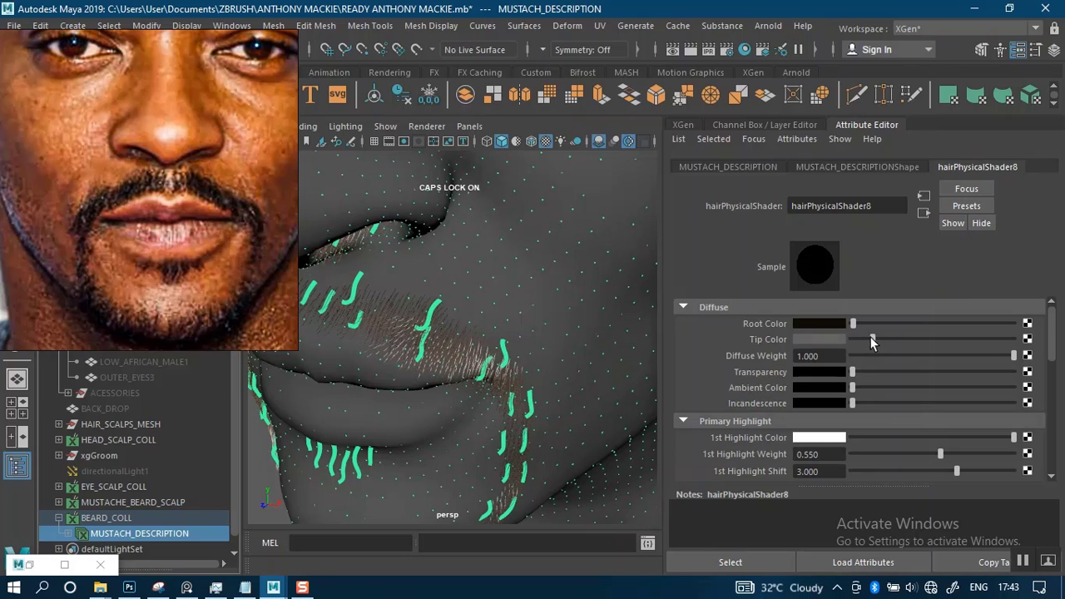
drag(870, 338, 919, 344)
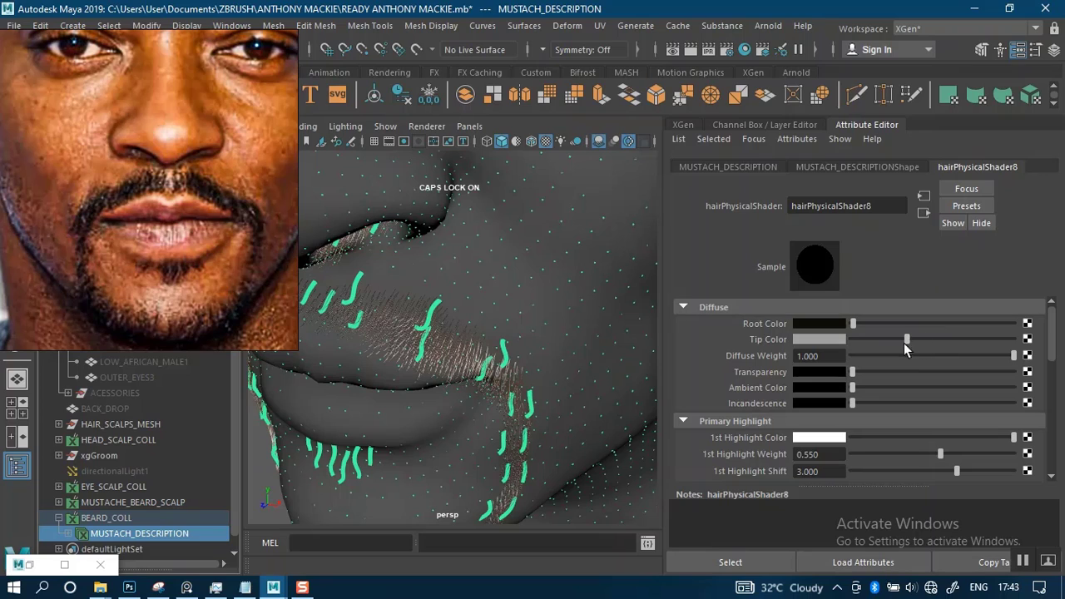
mouse_move(860, 324)
mouse_down()
mouse_move(911, 323)
mouse_move(864, 324)
mouse_move(868, 343)
mouse_up()
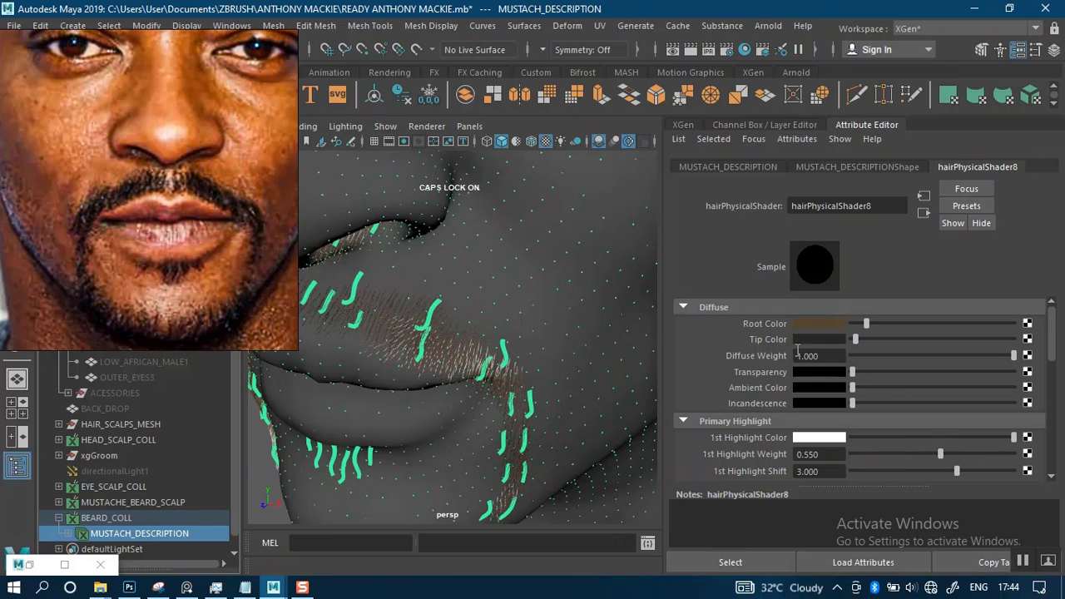
alt+drag(516, 359, 565, 287)
scroll(542, 309, up, 4)
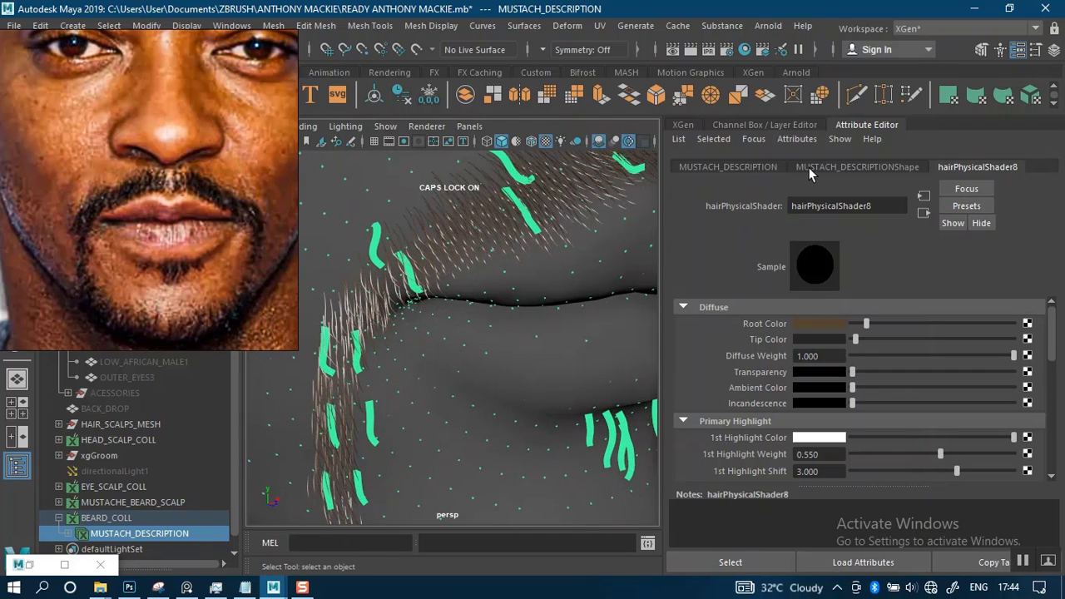
alt+drag(378, 330, 555, 232)
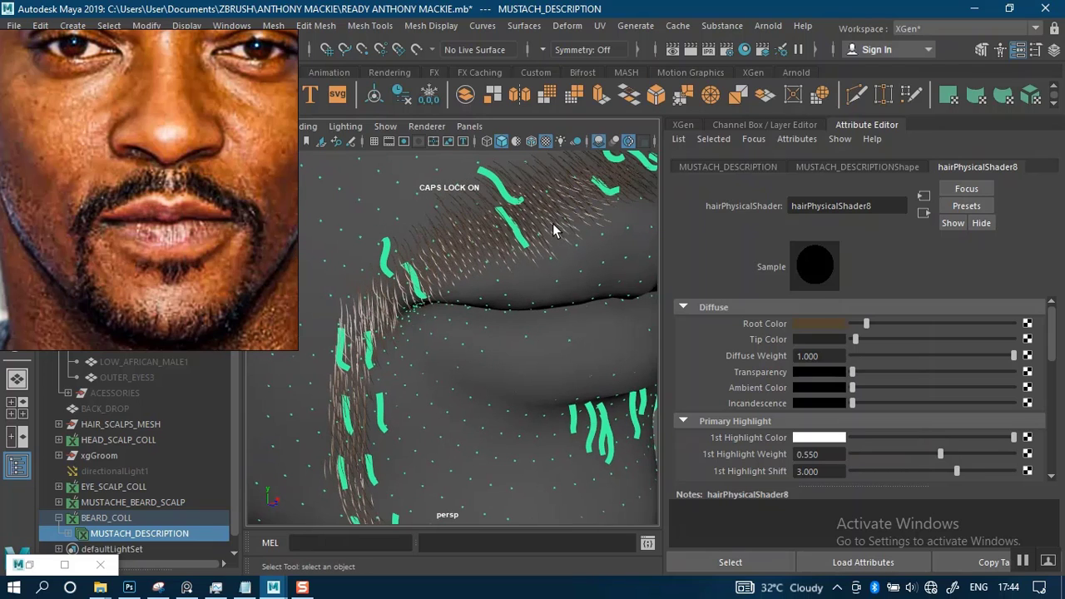
Try hair widths of 0.04 and 0.03 for the mustache description and settle on 0.02
click(682, 125)
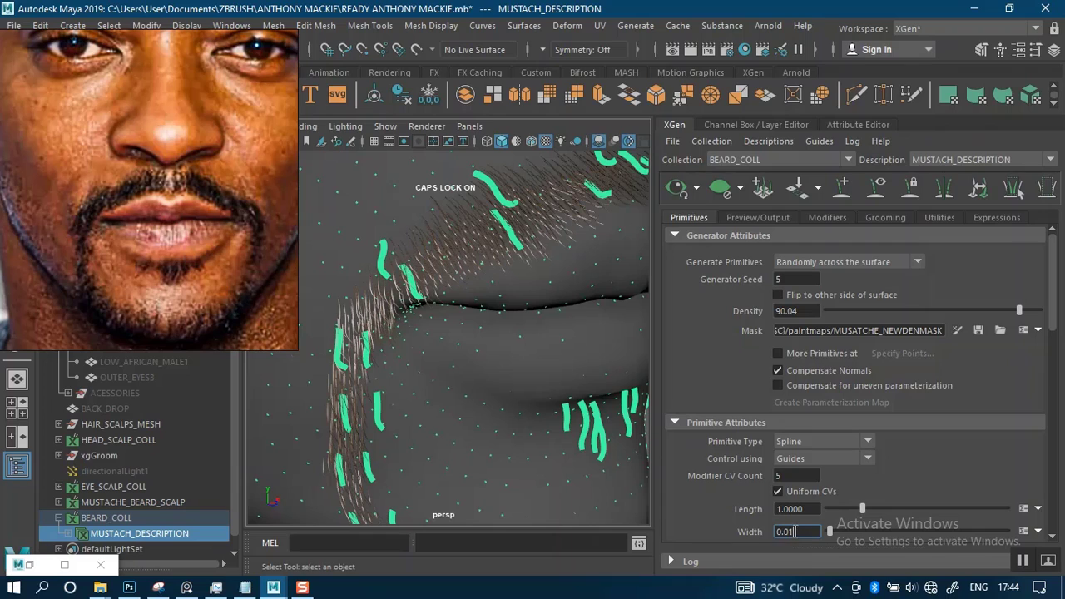
key(Return)
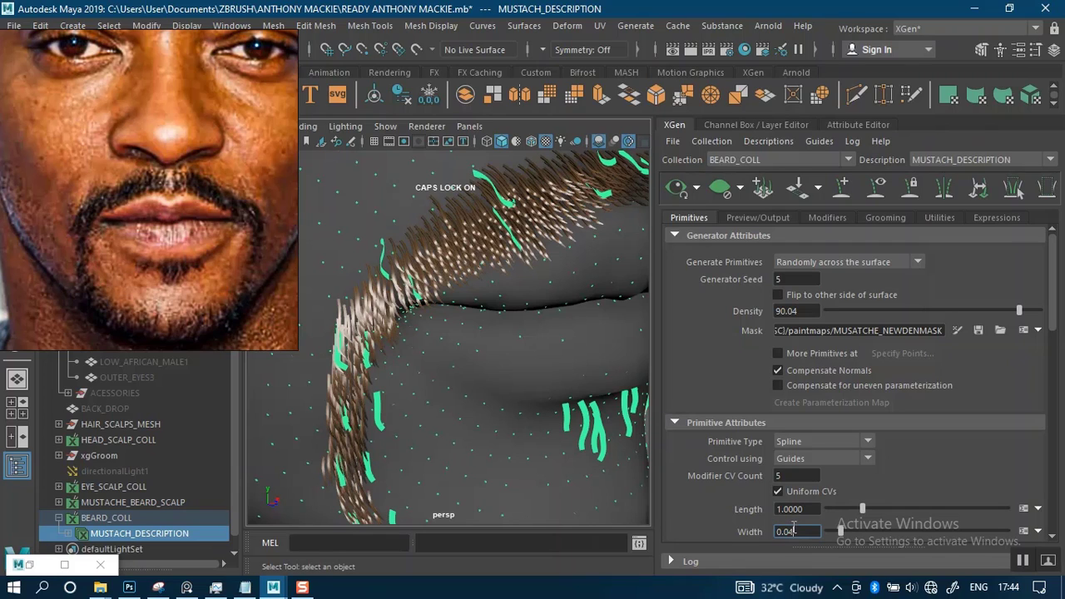
drag(794, 530, 778, 520)
text(0.03)
key(Return)
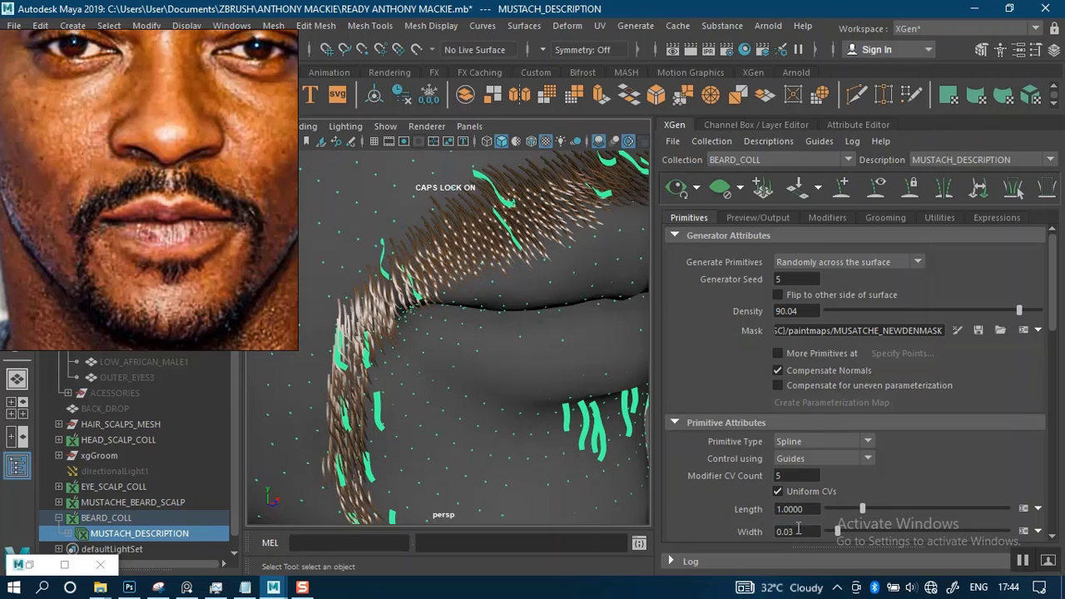
text(2)
key(Return)
alt+drag(504, 410, 526, 332)
alt+right_drag(527, 332, 506, 325)
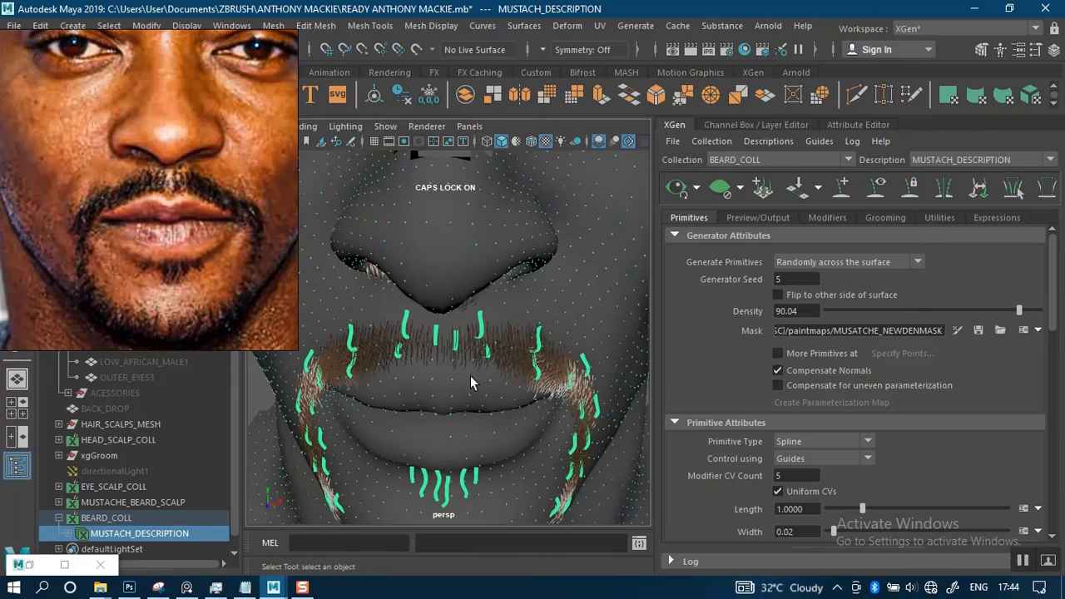
Check the mustache hairs' shape around the lip and mouth corner, and open the description's density mask for painting
alt+middle_drag(471, 377, 501, 330)
alt+drag(494, 337, 578, 333)
alt+middle_drag(531, 327, 589, 282)
alt+drag(589, 282, 508, 360)
alt+drag(447, 281, 576, 298)
click(957, 332)
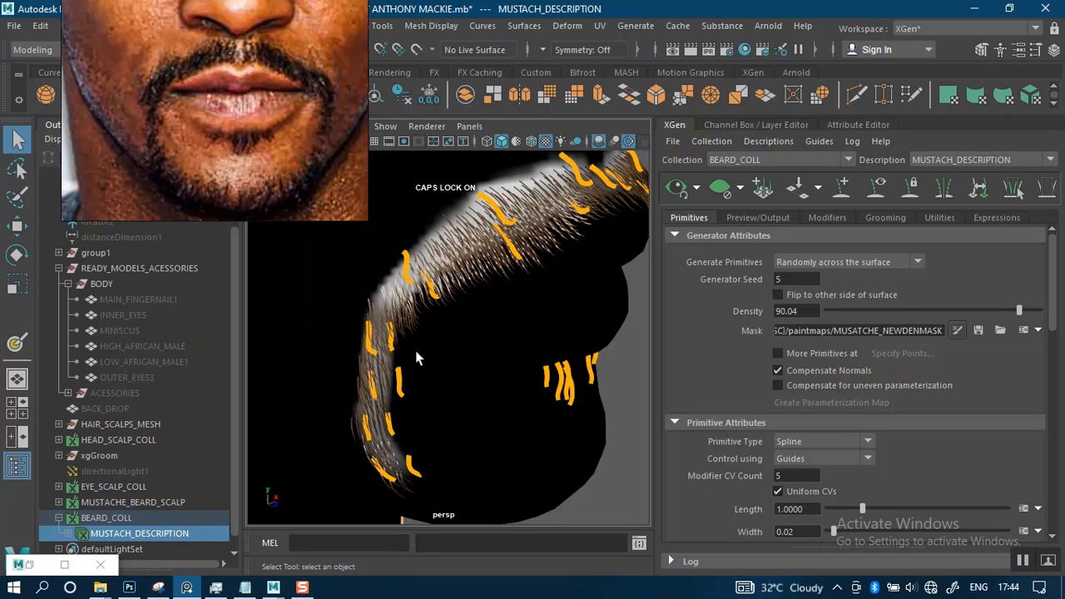
Try to save the scene, acknowledging each dialog in turn
key(ctrl+s)
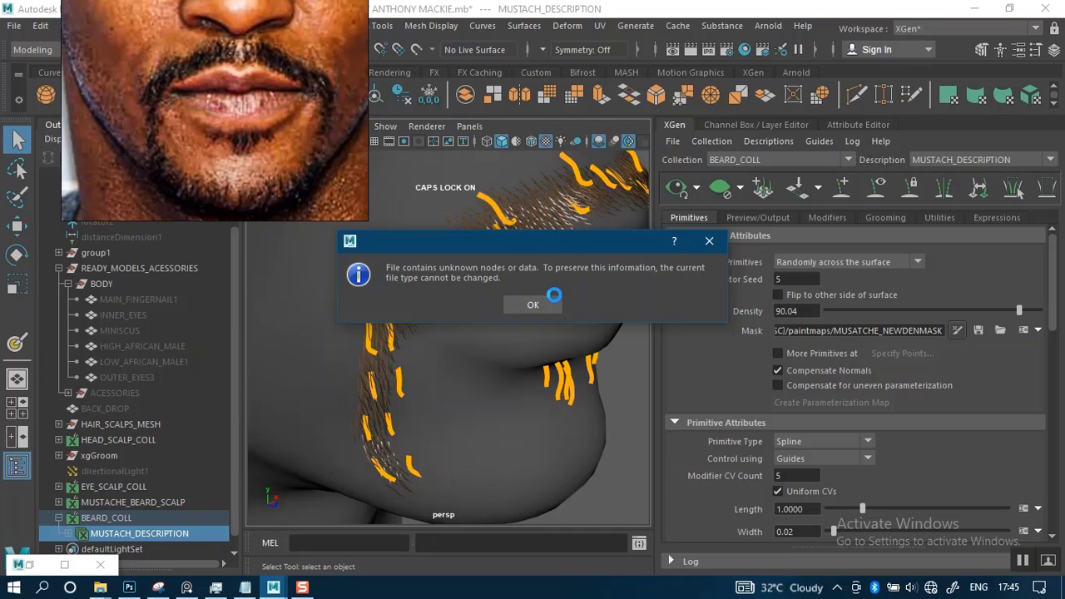
click(547, 305)
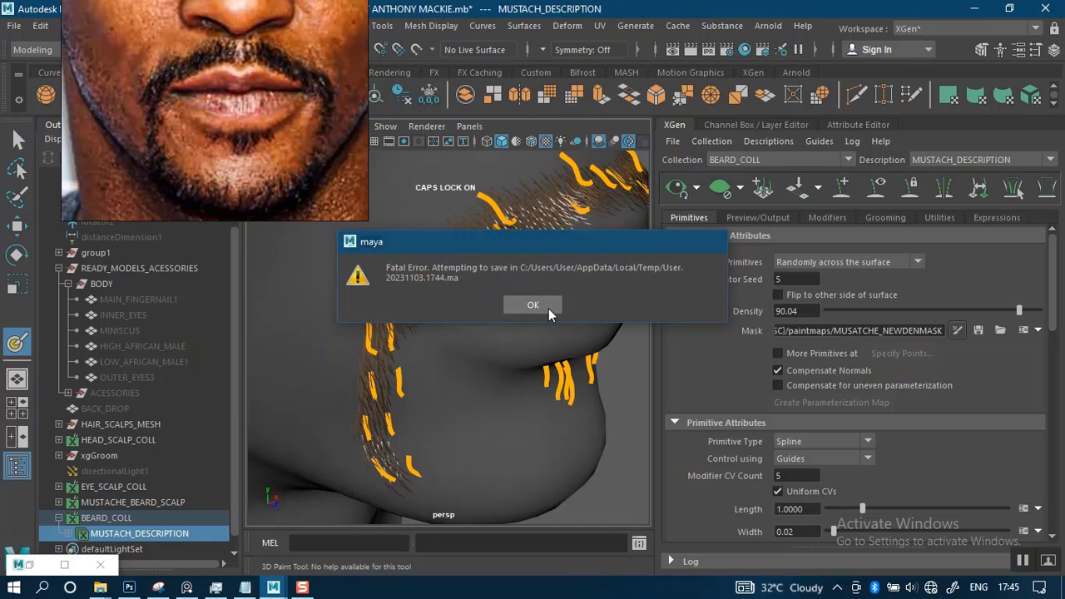
click(548, 307)
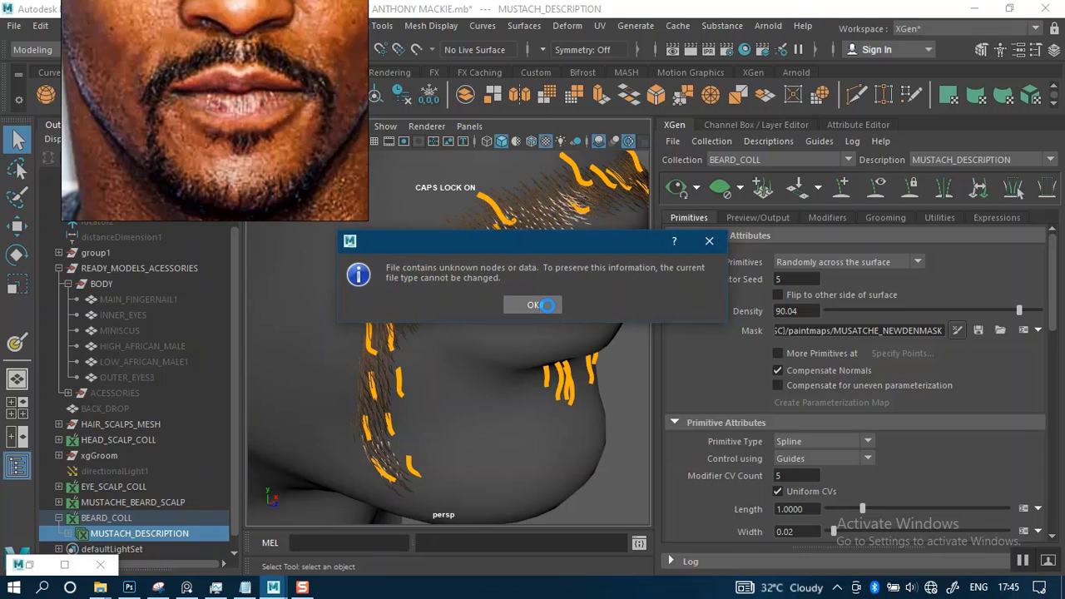
click(547, 305)
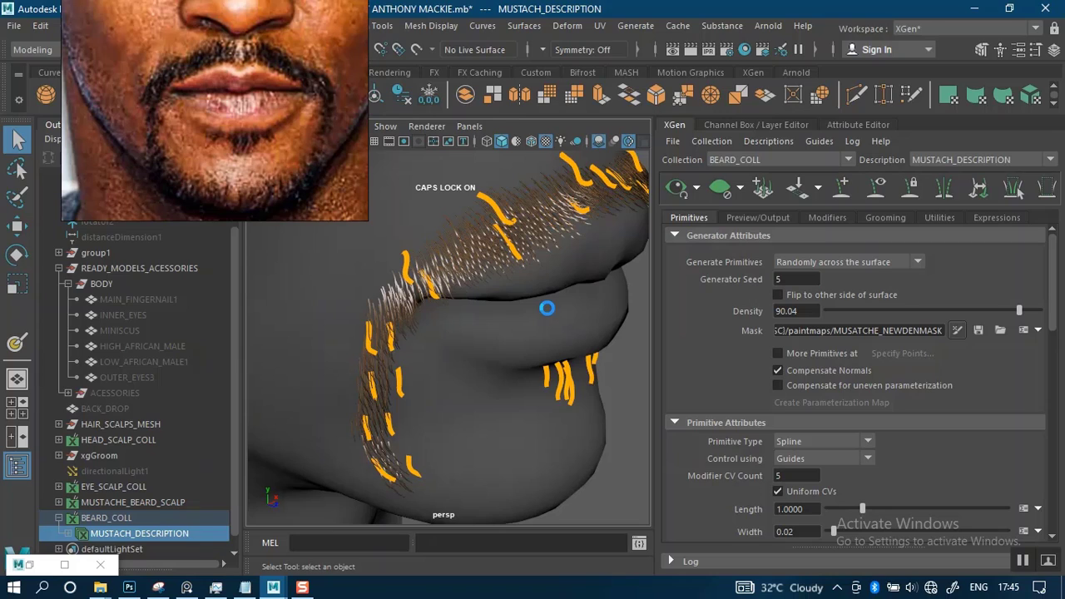